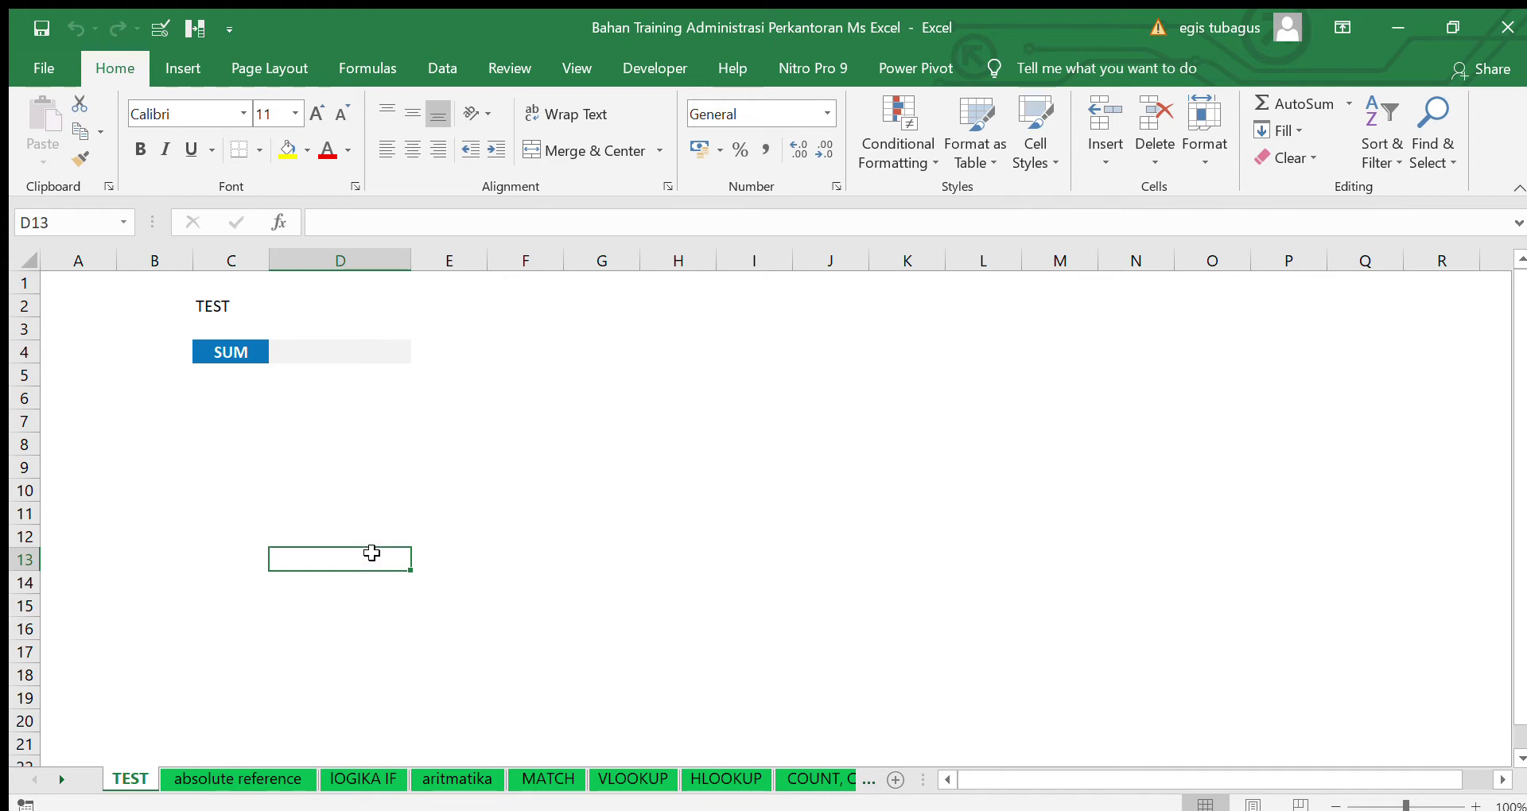
# Enter a SUM formula adding 1 and 2 in cell D4, beside the SUM label
pyautogui.click(444, 466)
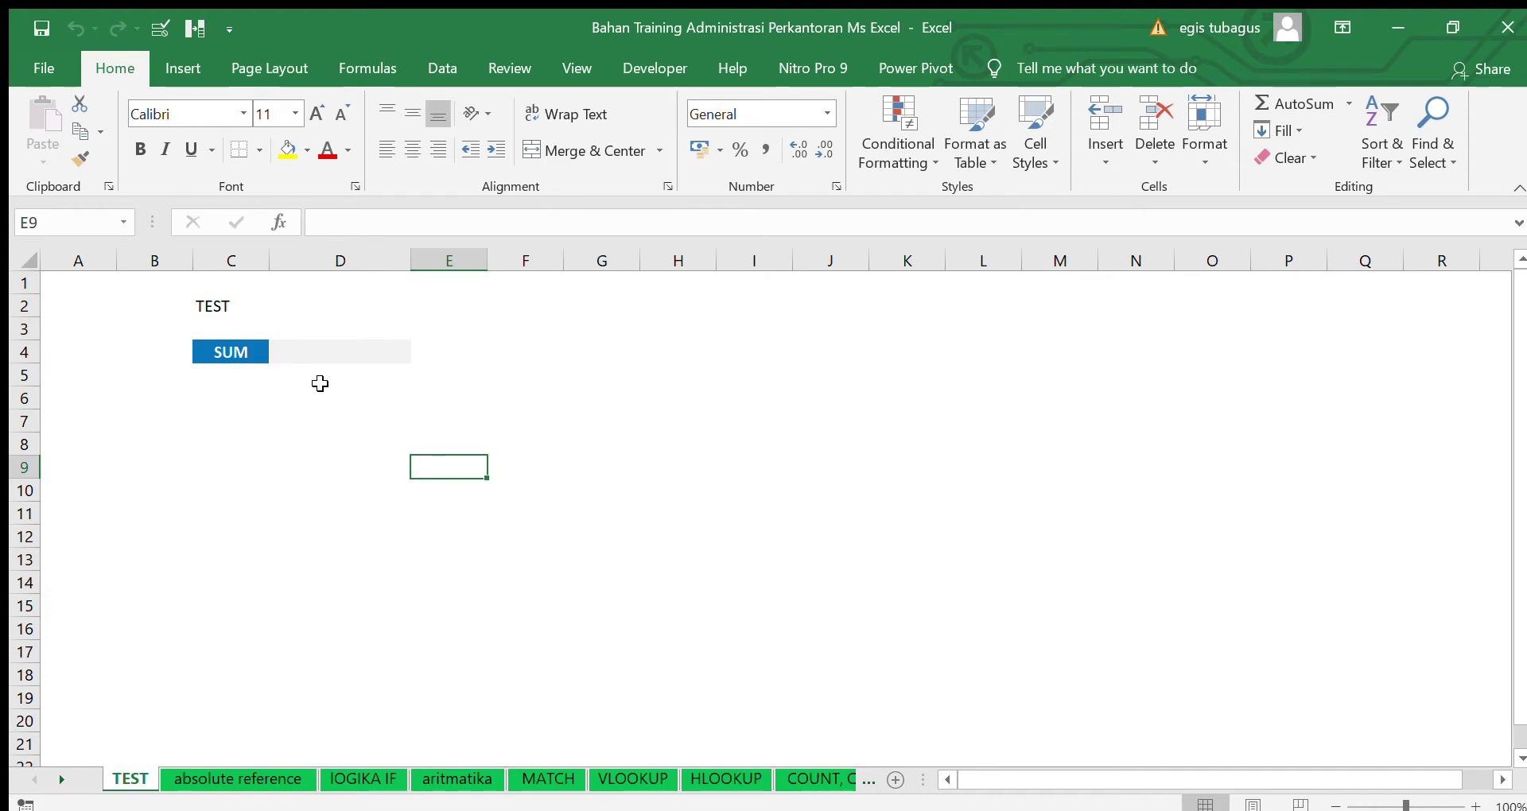
pyautogui.click(328, 358)
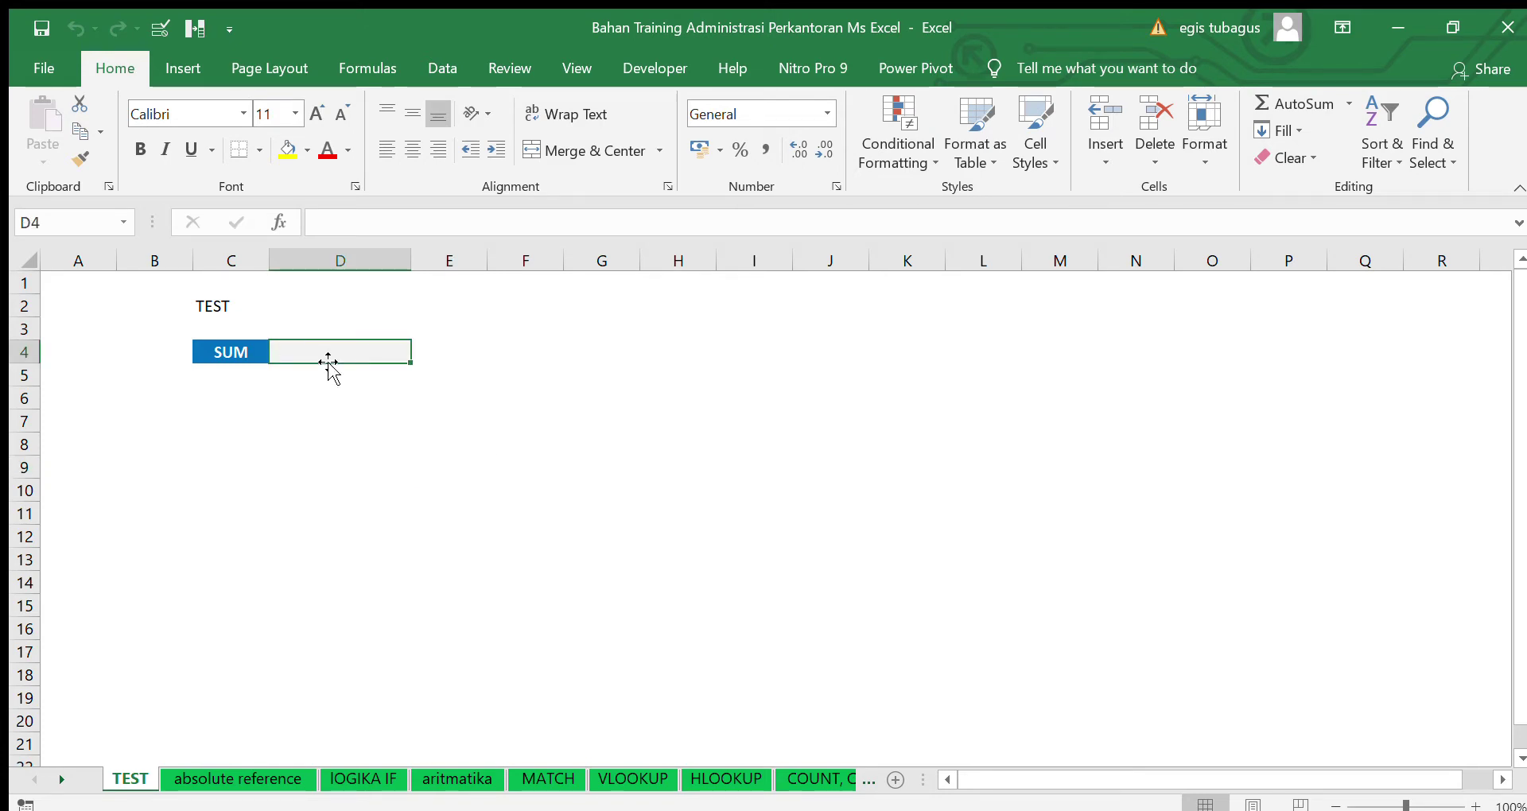
pyautogui.write('=sum')
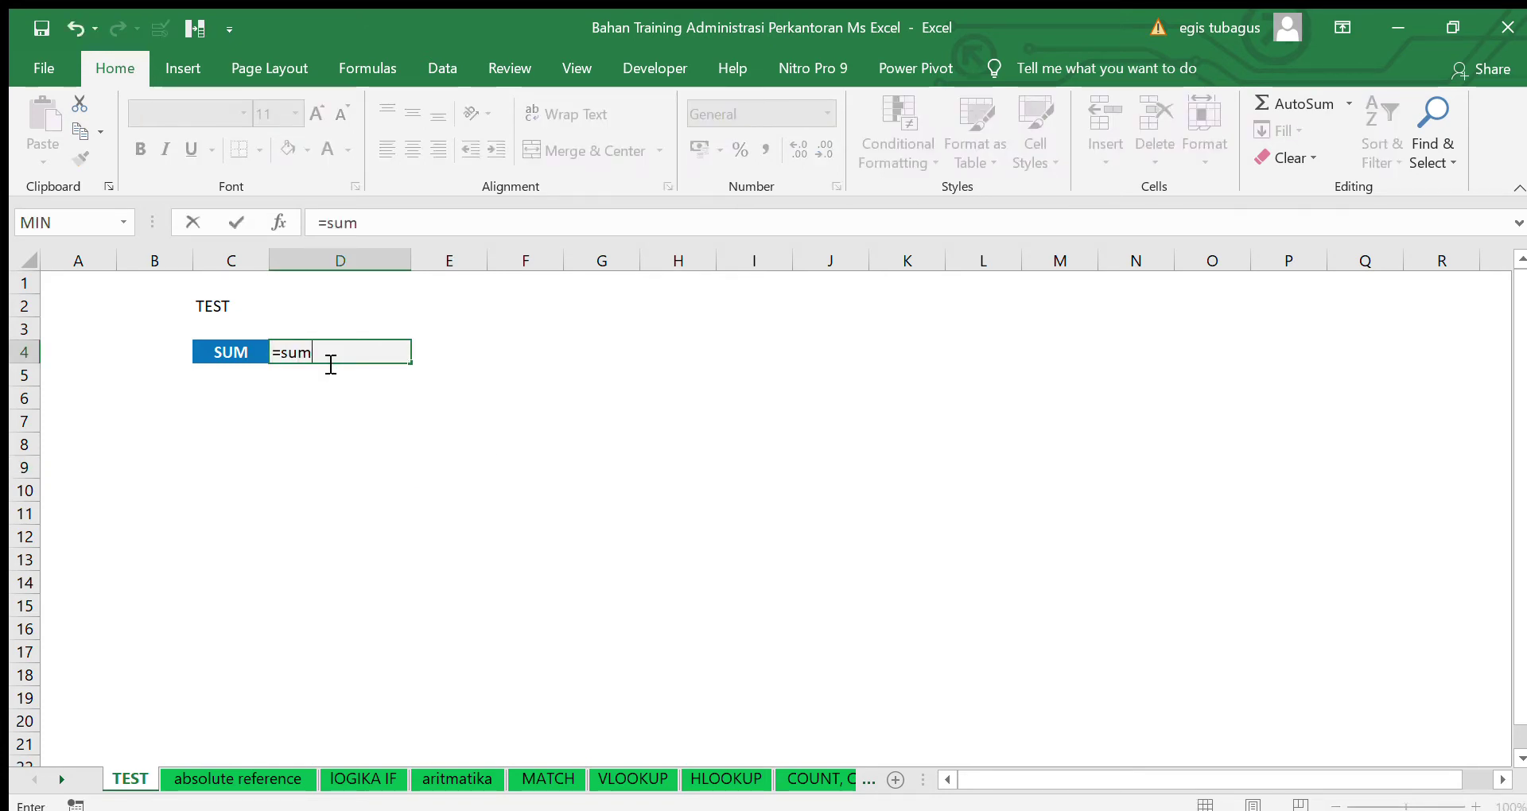
pyautogui.write('(1,2')
pyautogui.press('Return')
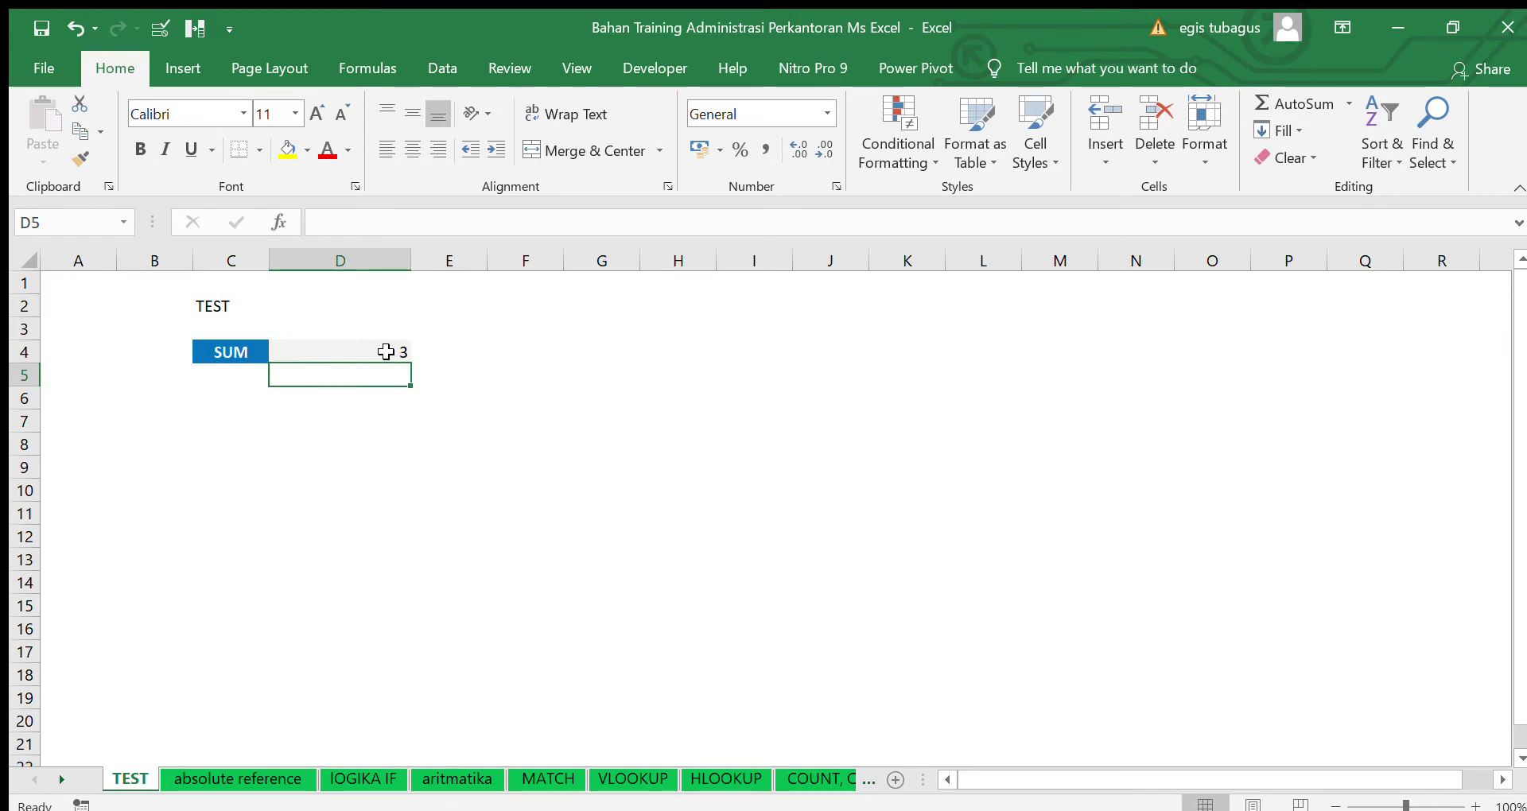
# Replace the argument separator in D4's formula with a semicolon so it reads =SUM(1;2)
pyautogui.click(392, 350)
pyautogui.click(380, 223)
pyautogui.press('BackSpace')
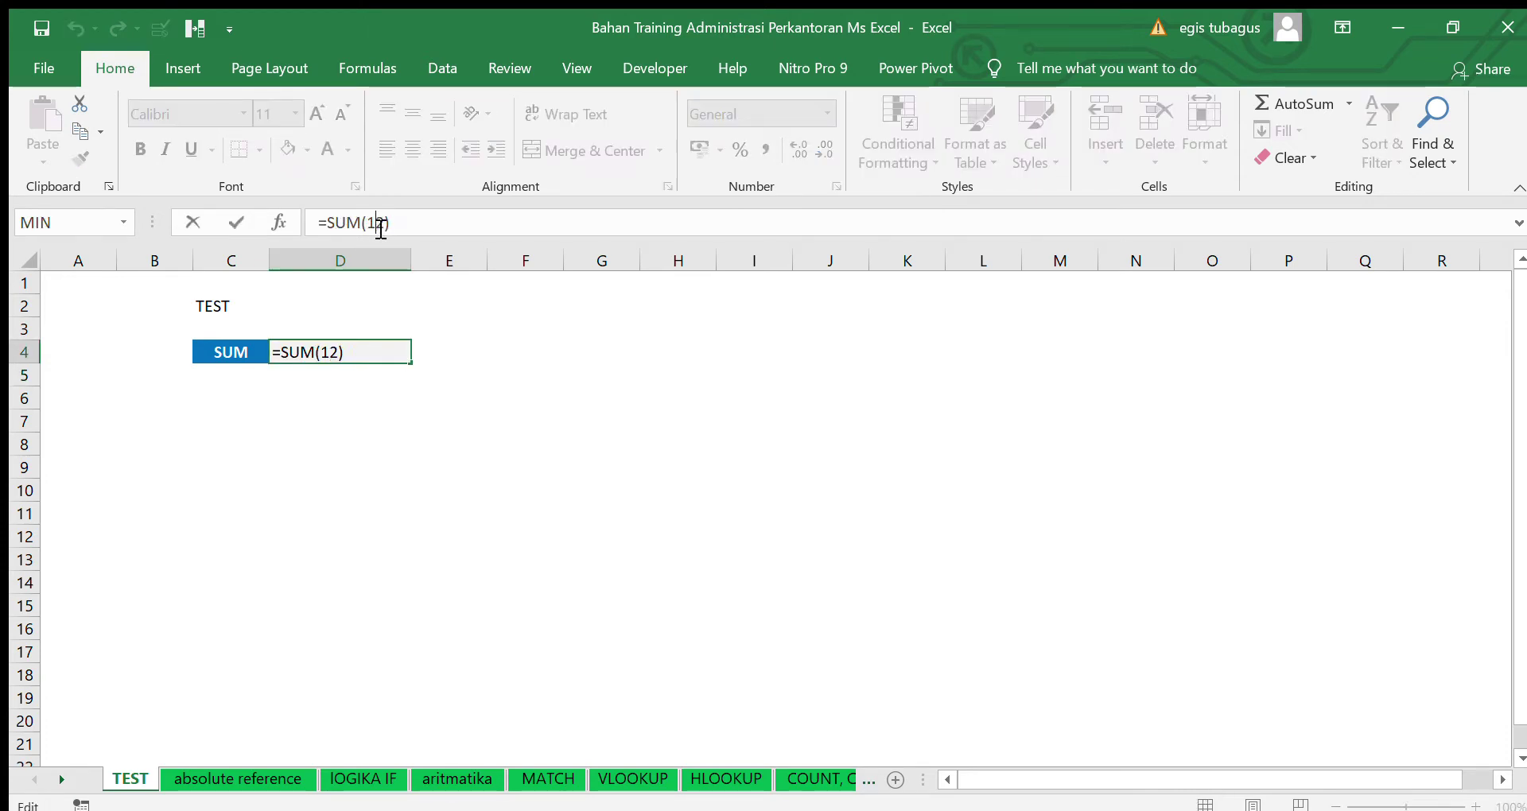
pyautogui.write(';')
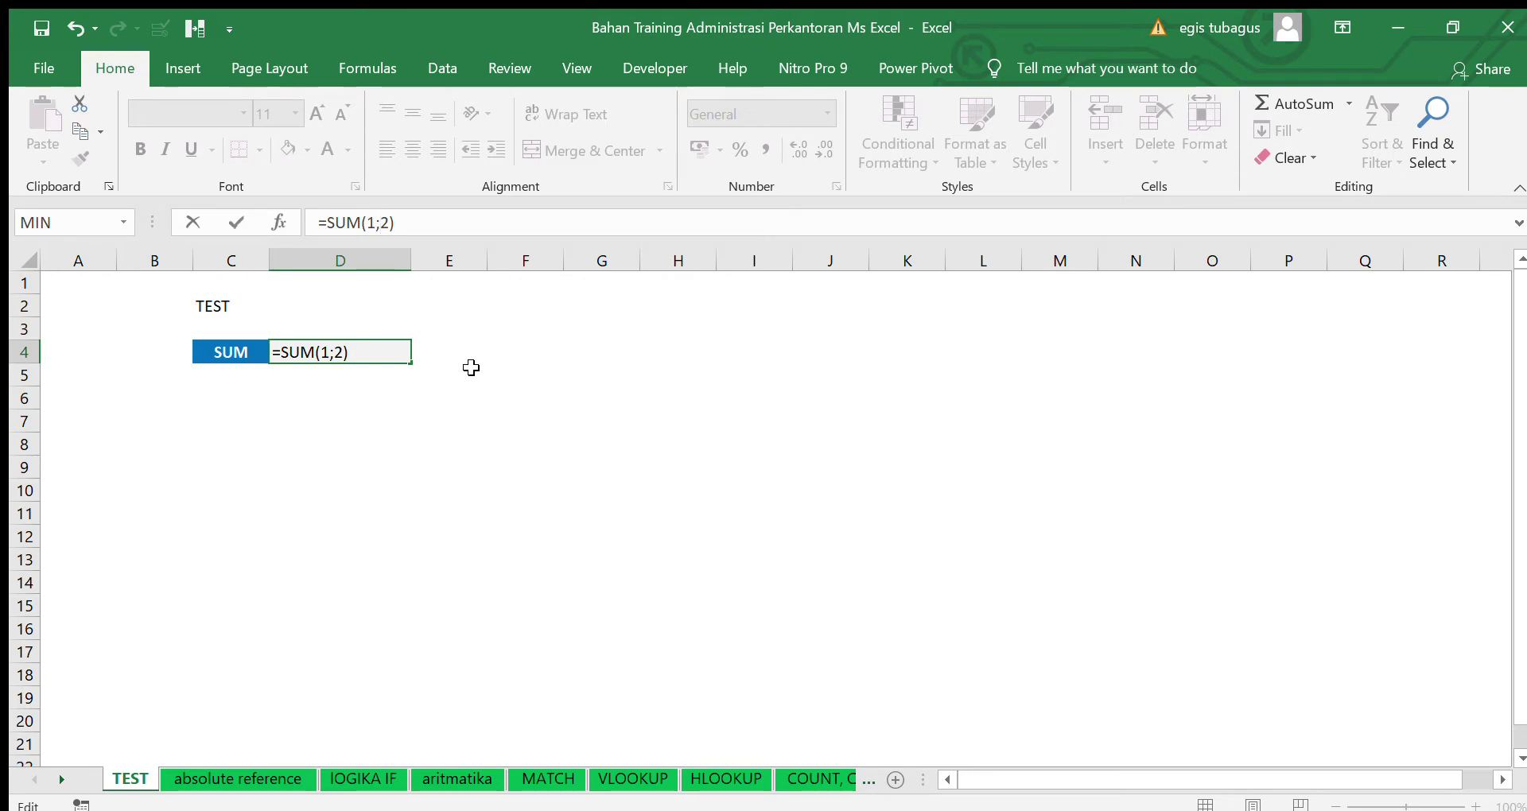
pyautogui.press('Return')
# Select cells F4, H4, H6 and F2 in turn to examine how each cell address is shown
pyautogui.click(553, 357)
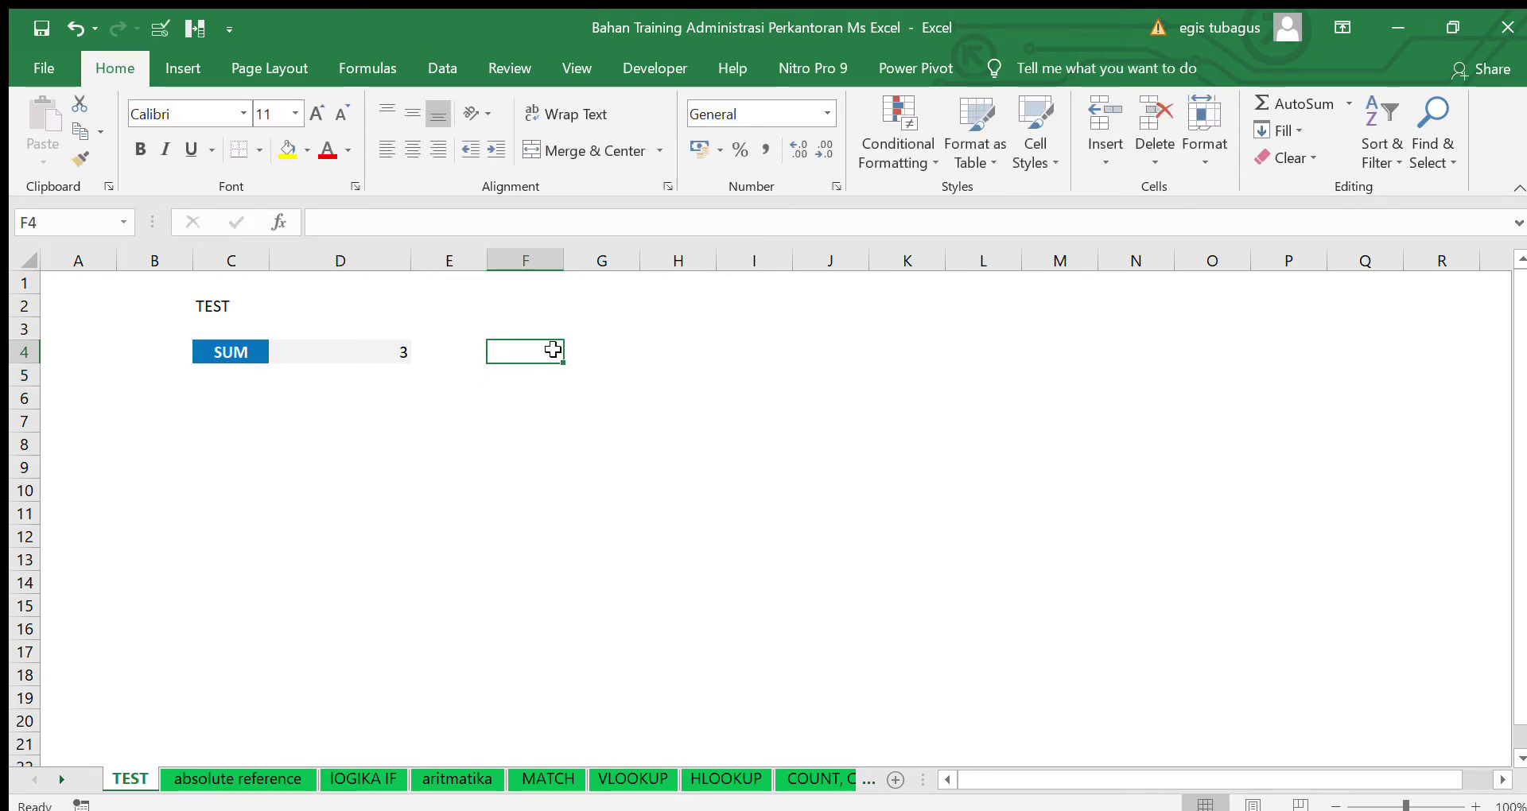
pyautogui.click(654, 354)
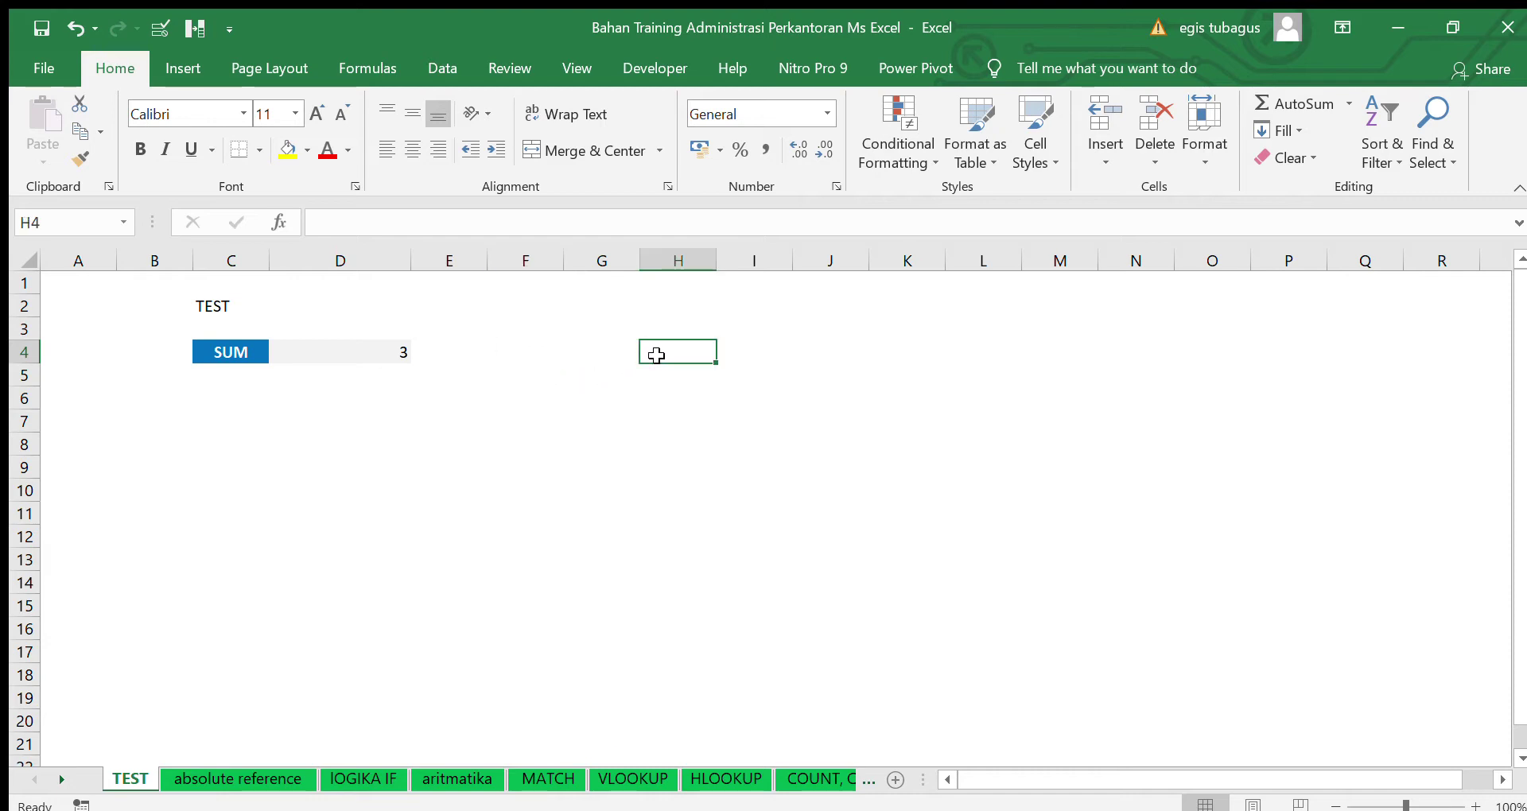
pyautogui.click(668, 398)
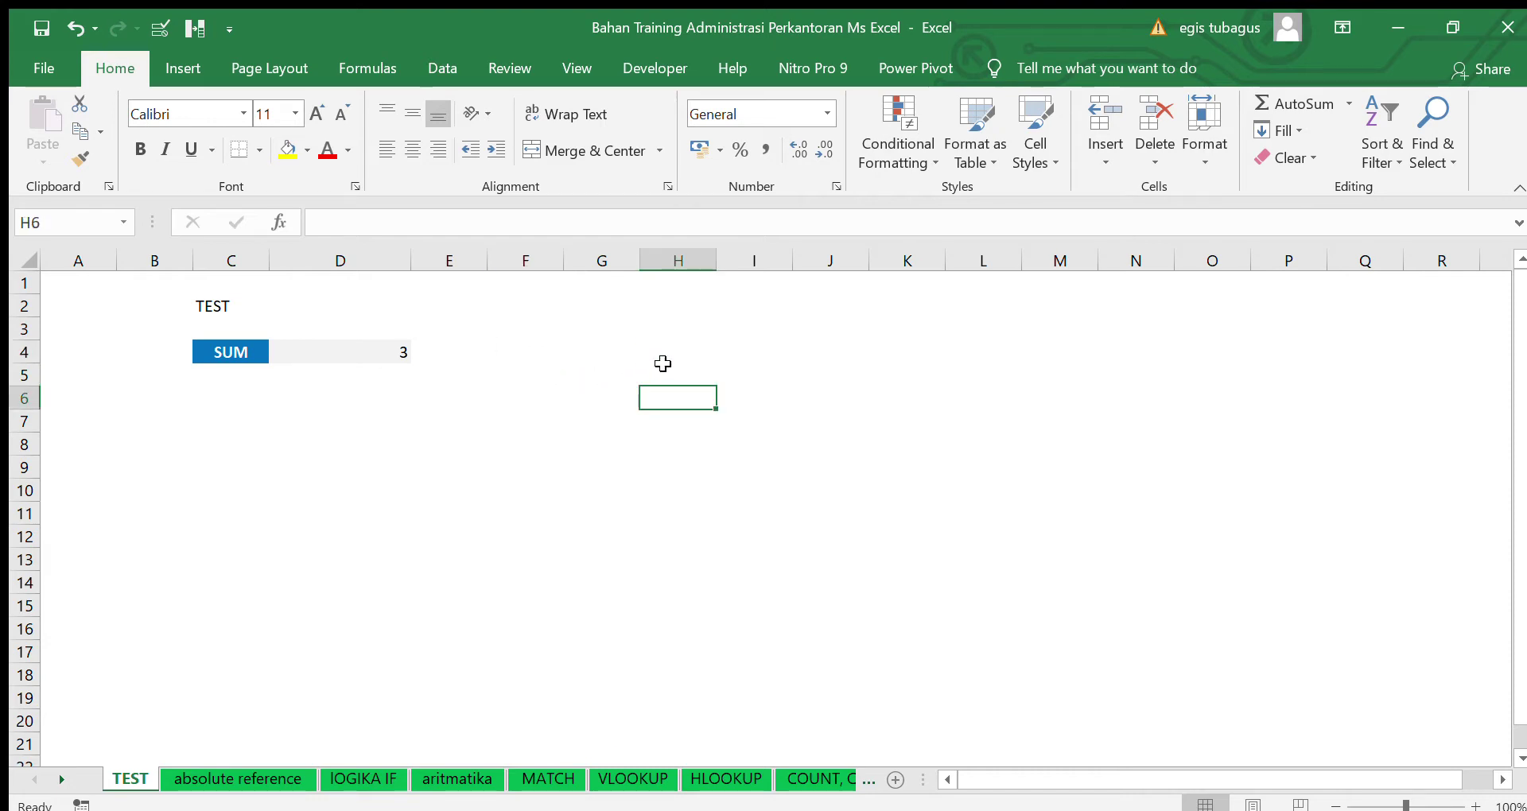
pyautogui.click(667, 355)
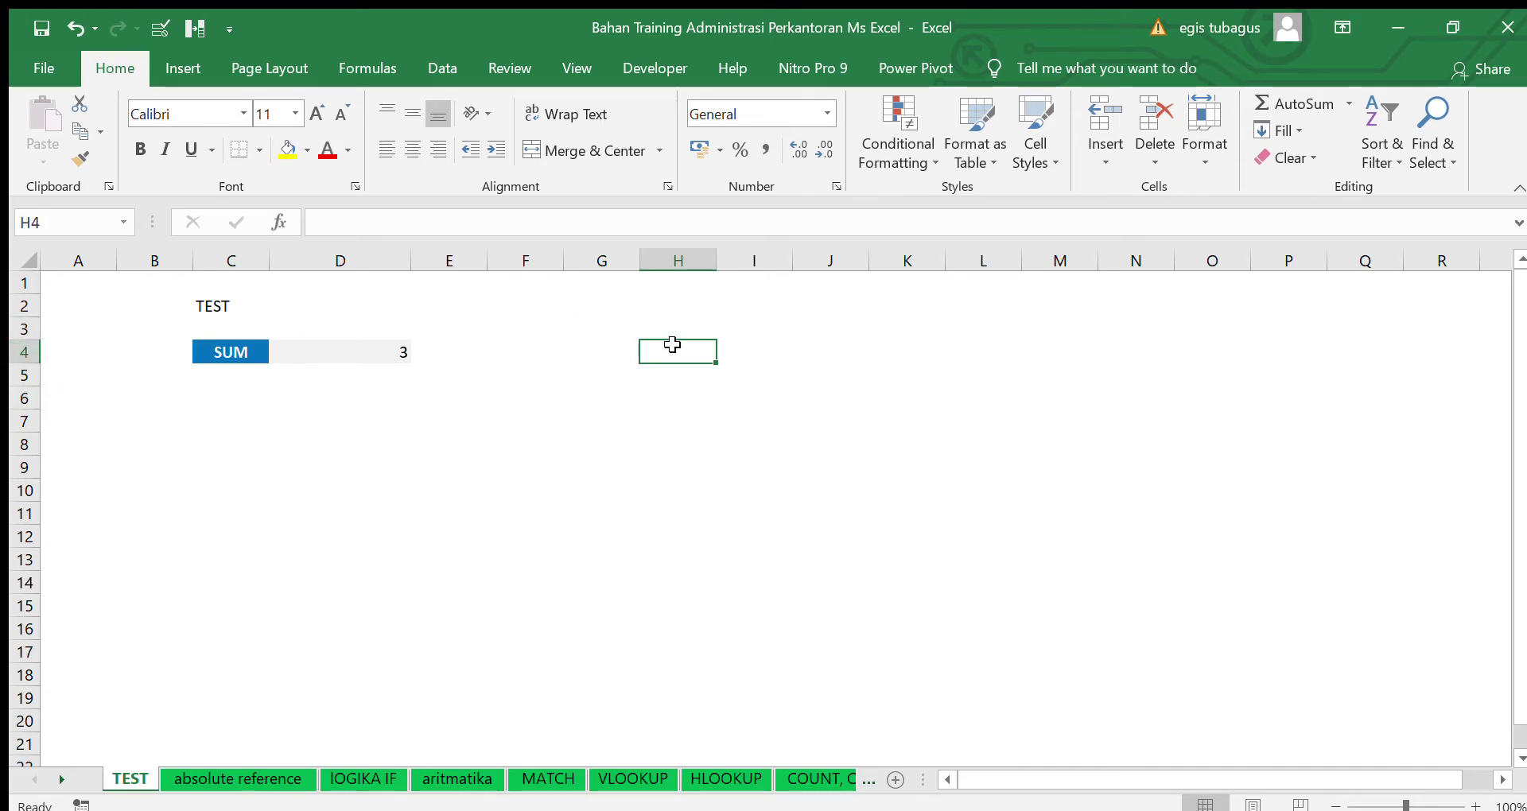
pyautogui.click(544, 327)
pyautogui.click(528, 299)
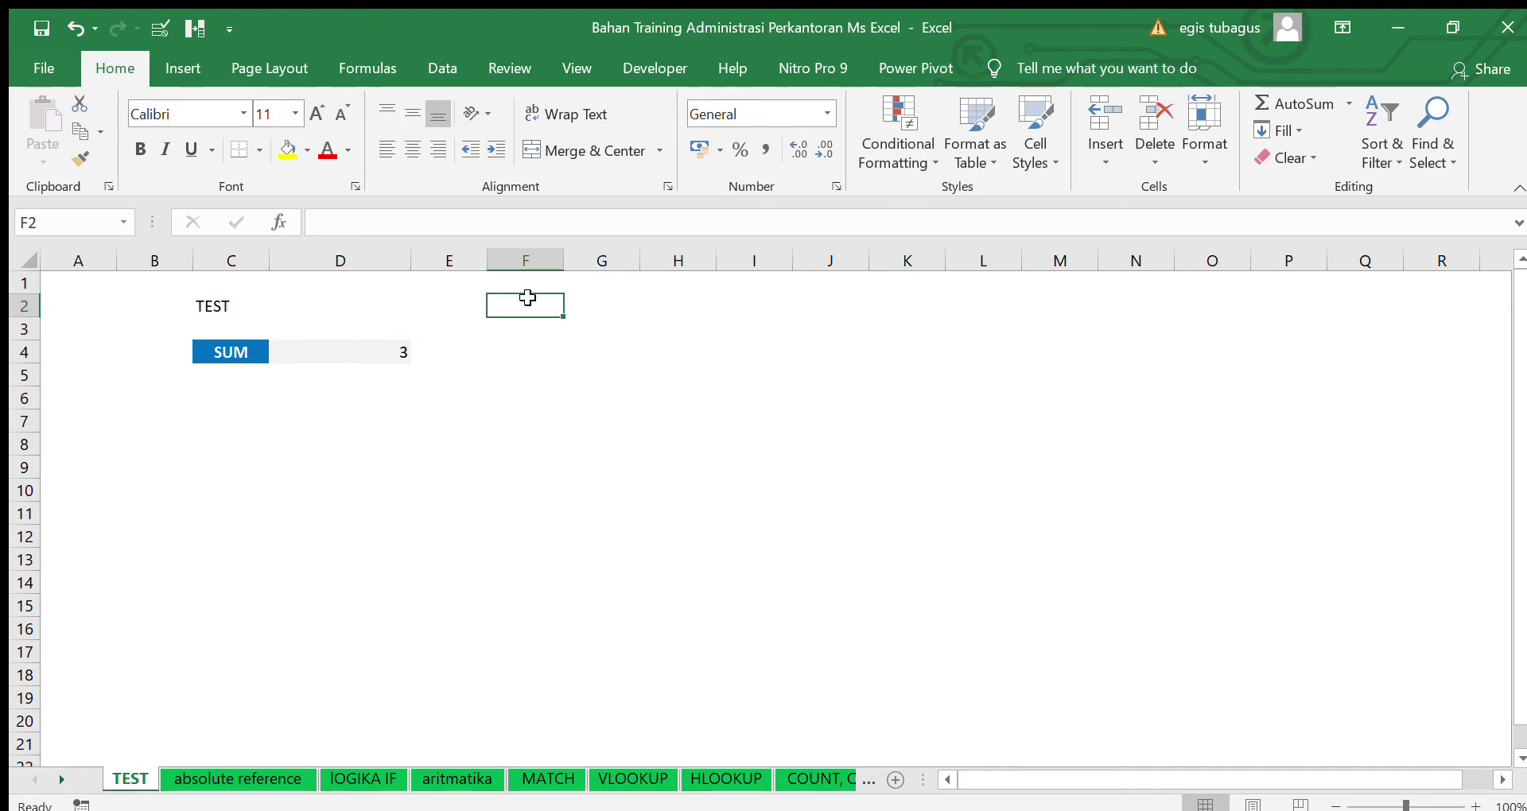
# Go directly to cell H4 by entering its cell address
pyautogui.click(57, 232)
pyautogui.write('H4')
pyautogui.press('Return')
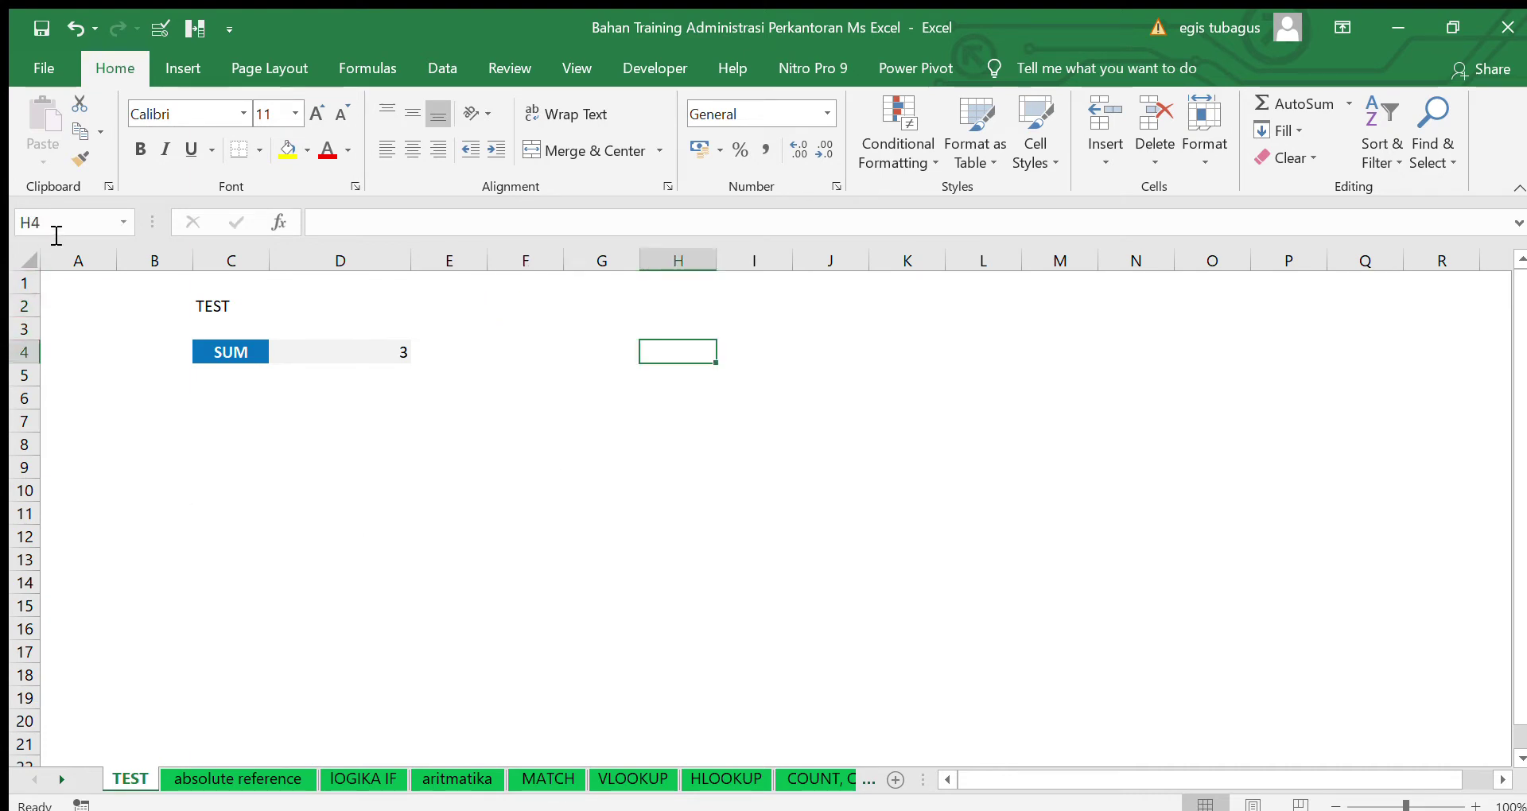
# Go directly to cell D3 by entering its cell address
pyautogui.click(56, 231)
pyautogui.write('d3\\')
pyautogui.press('BackSpace')
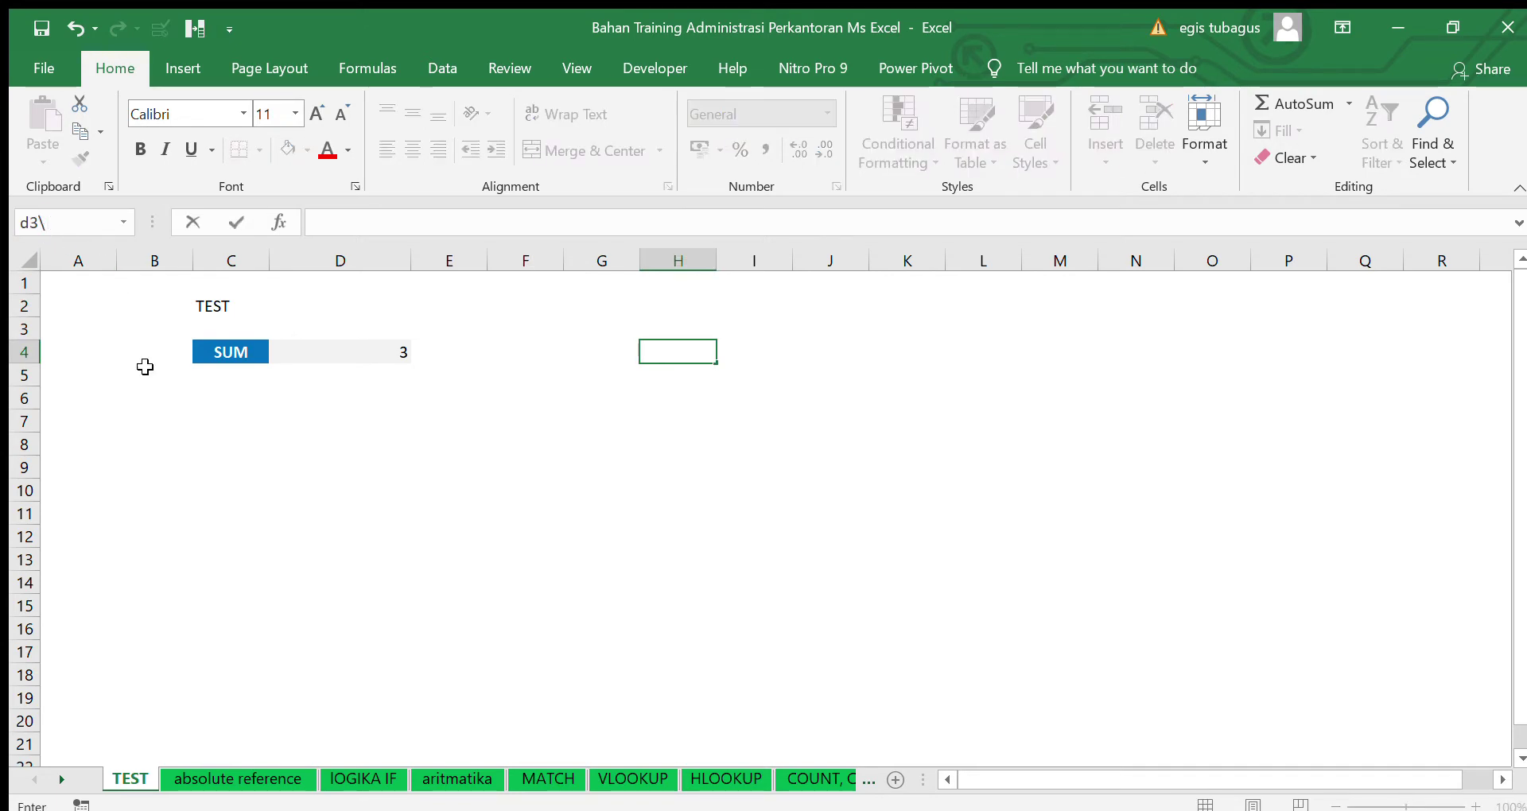
pyautogui.press('Return')
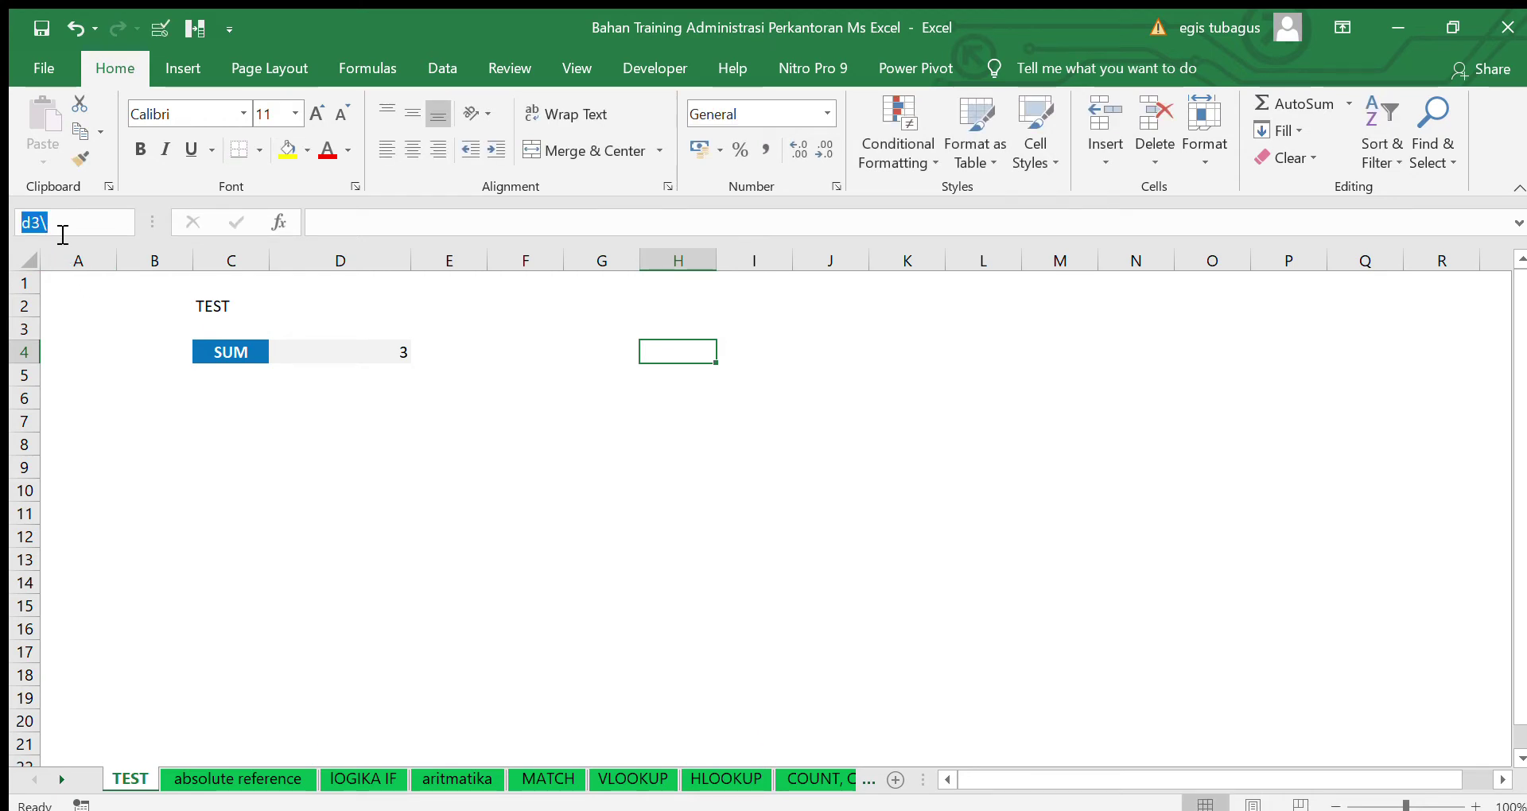
pyautogui.write('d3')
pyautogui.press('Return')
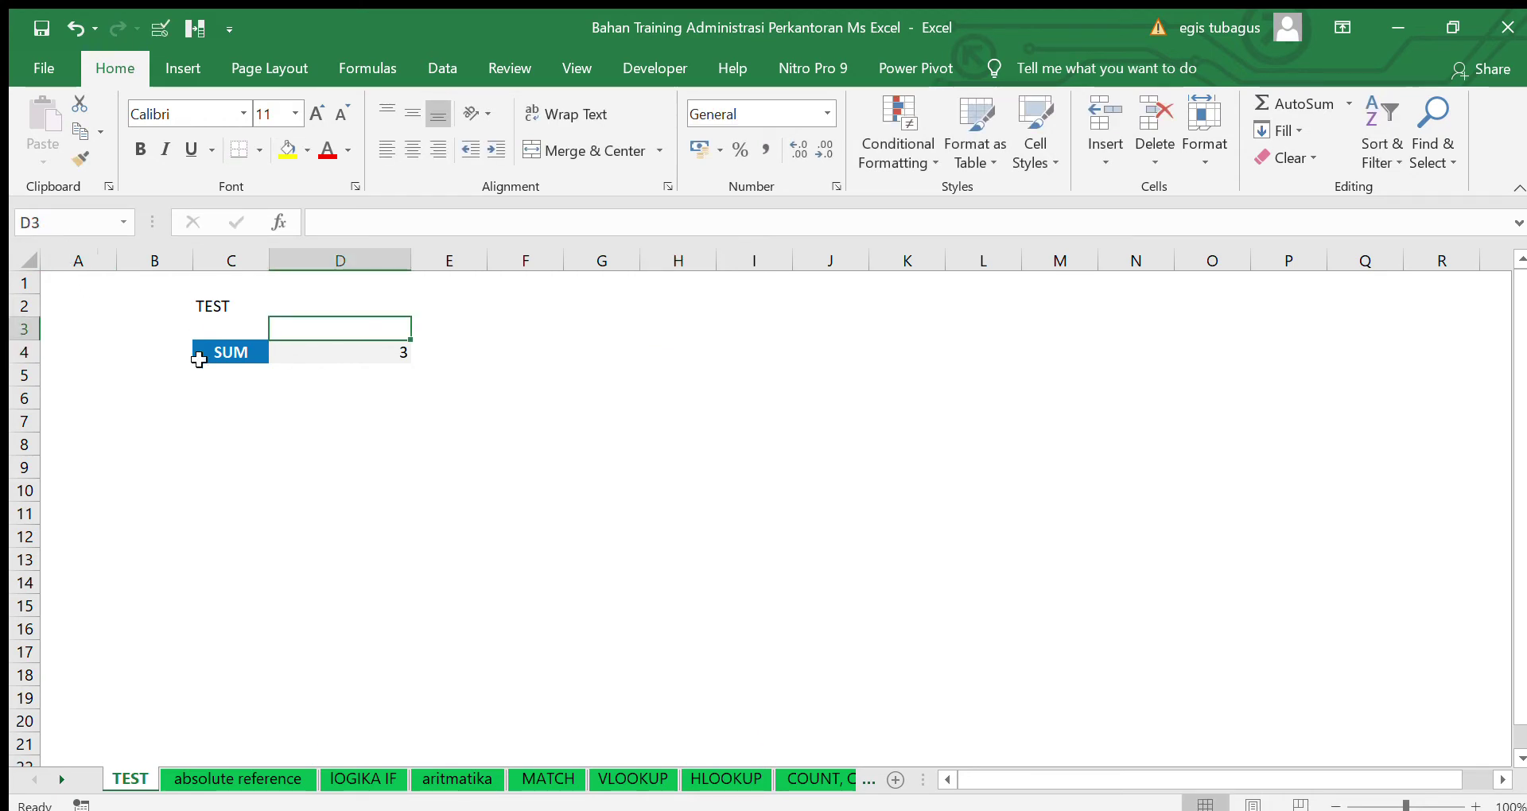
# Go directly to cell A7 by entering its cell address
pyautogui.click(75, 228)
pyautogui.write('a7')
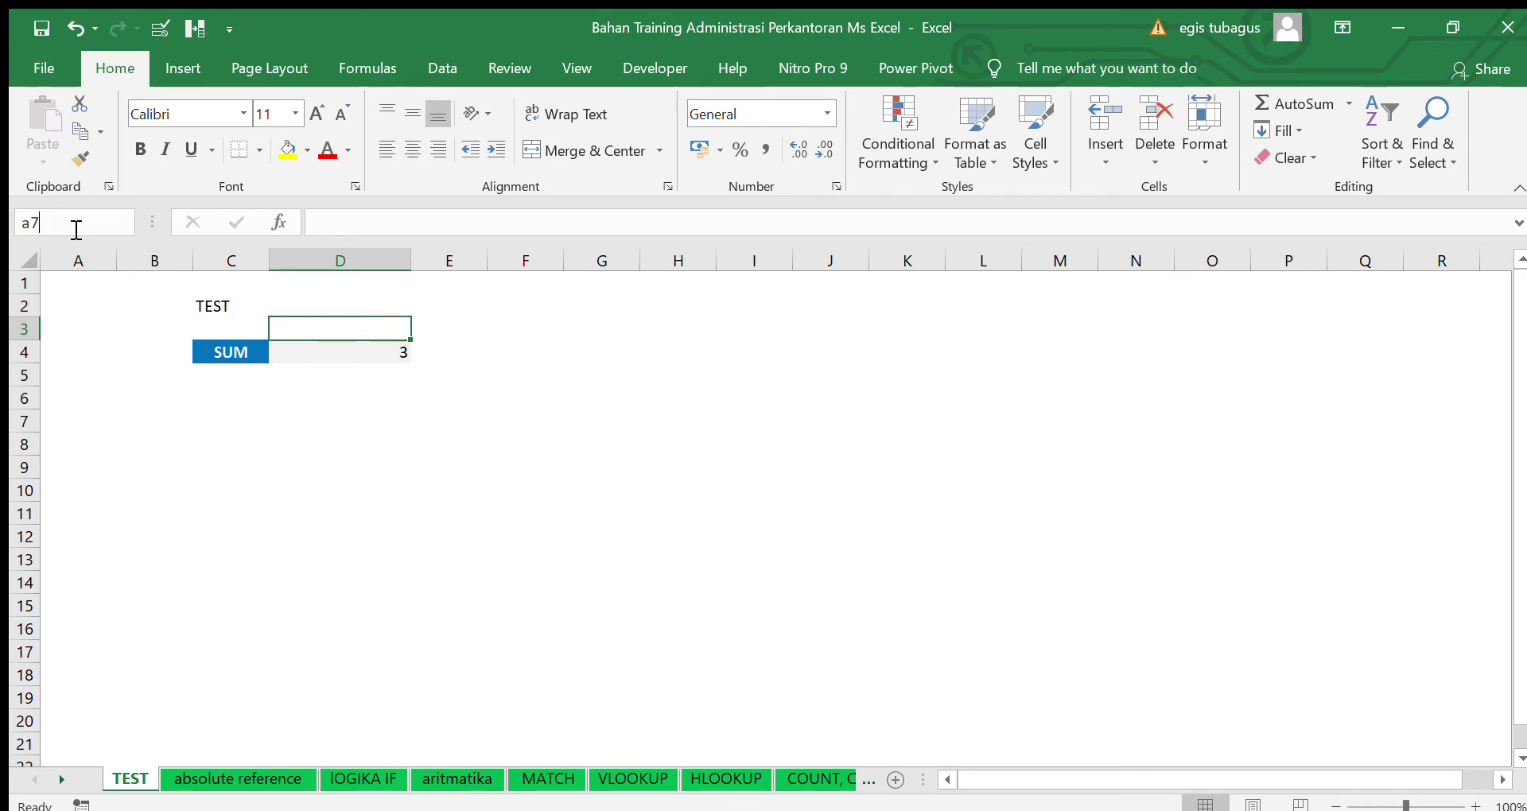
pyautogui.press('Return')
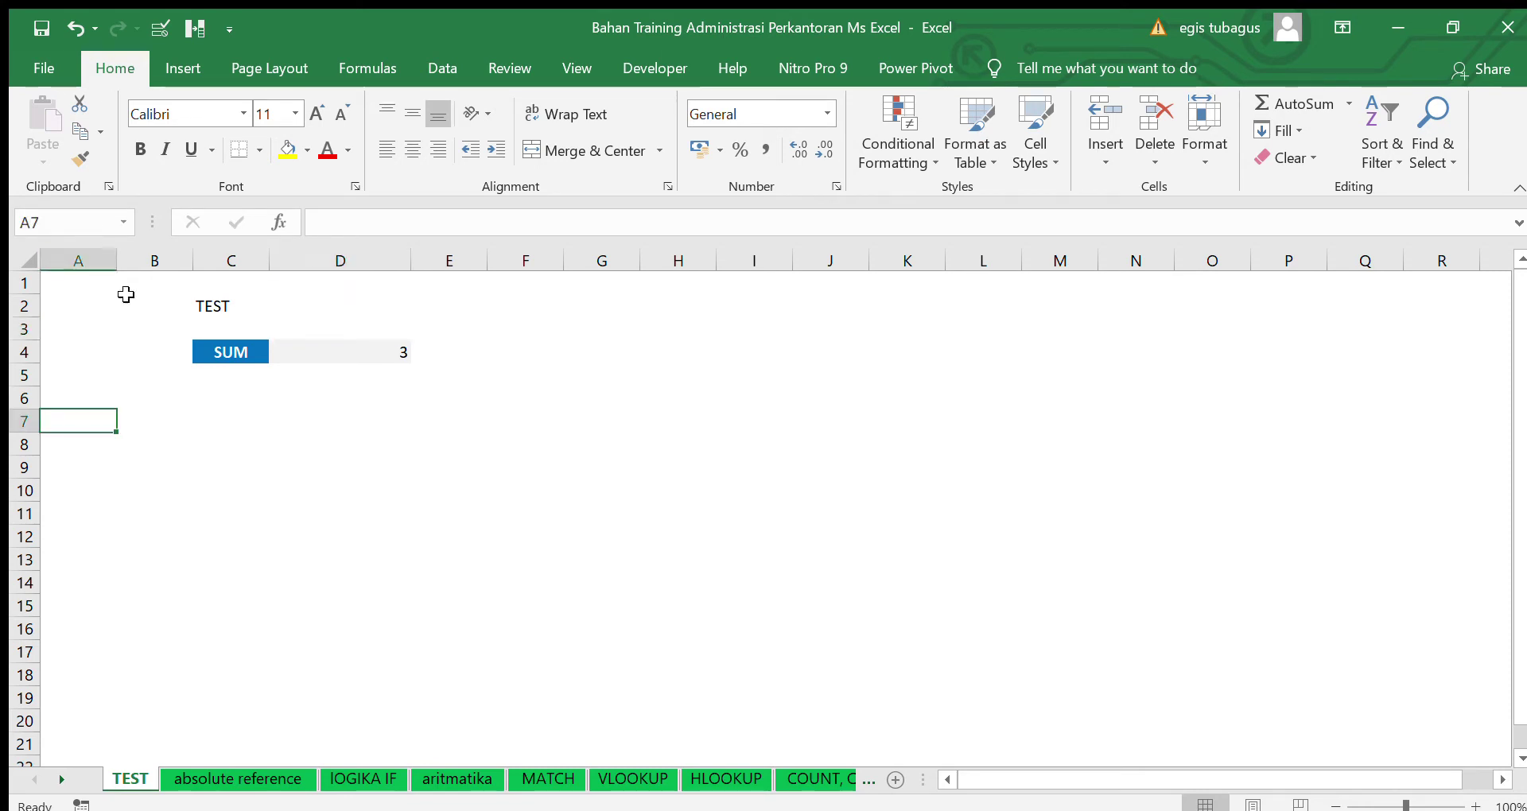
# Select C9 and D6, and move the selection down column D to D9 and back up to D6
pyautogui.click(211, 472)
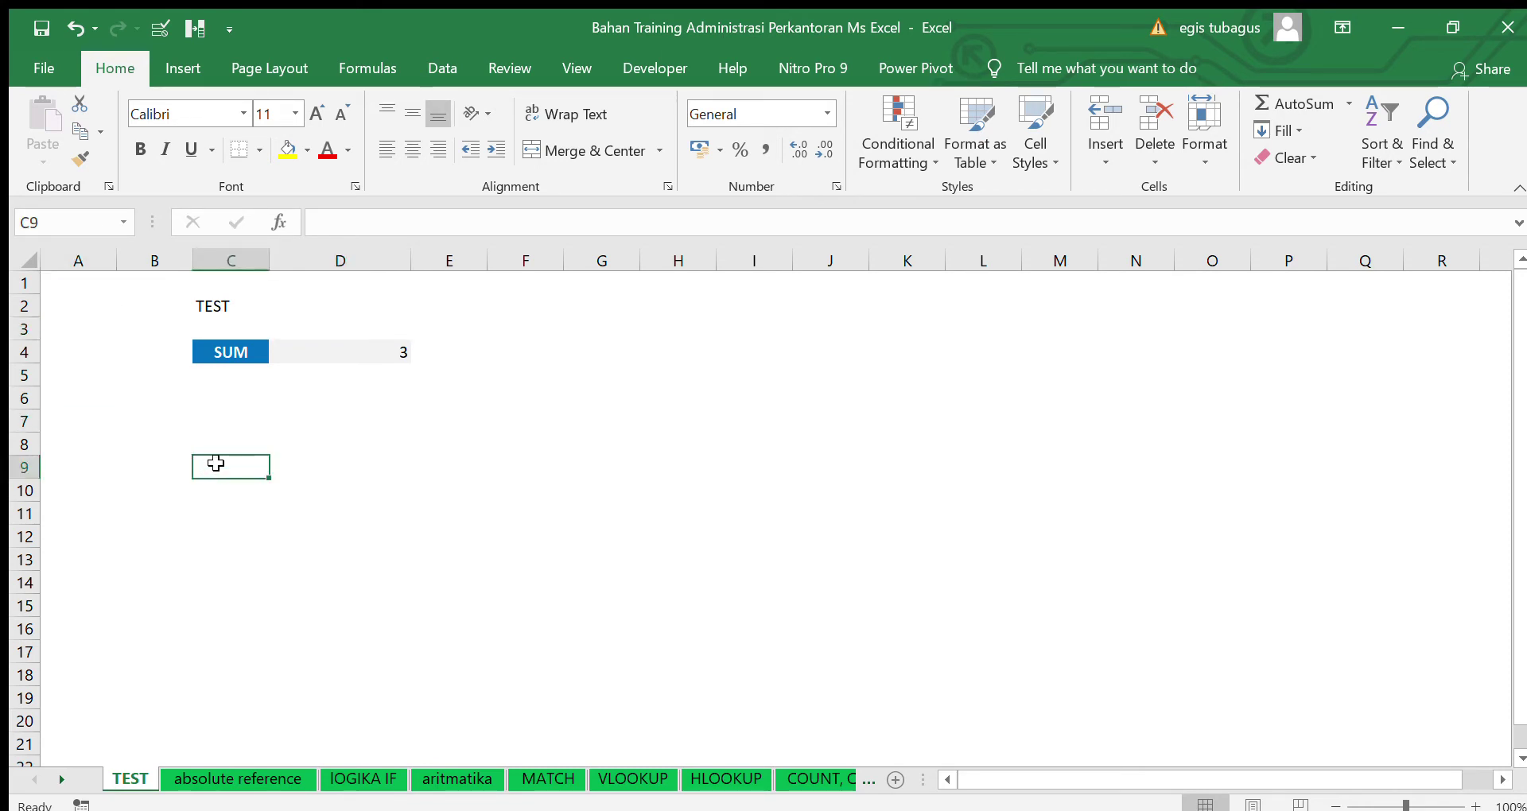
pyautogui.click(370, 401)
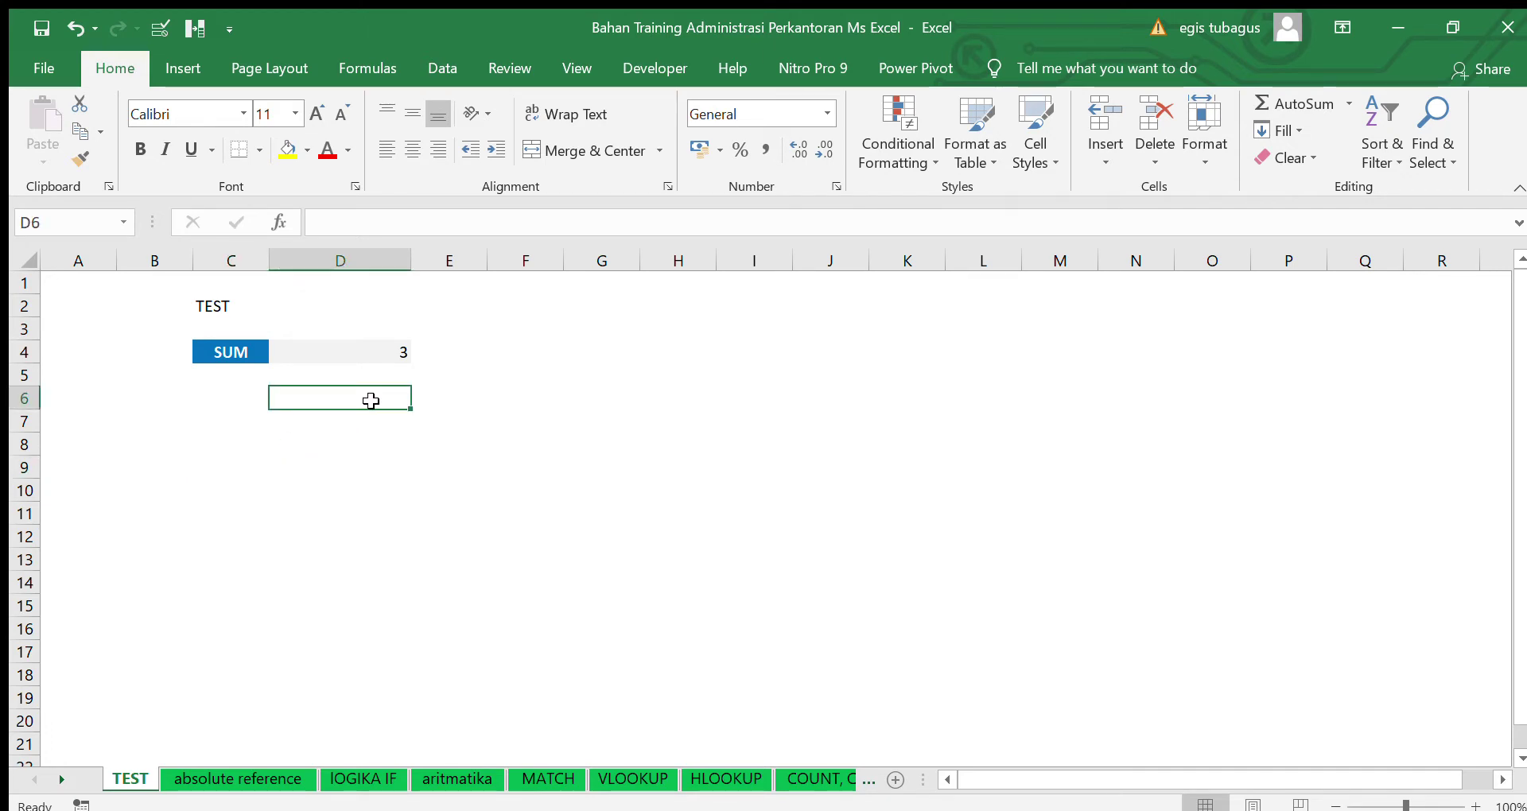
pyautogui.press('Down')
pyautogui.press('Down')
pyautogui.press('Down')
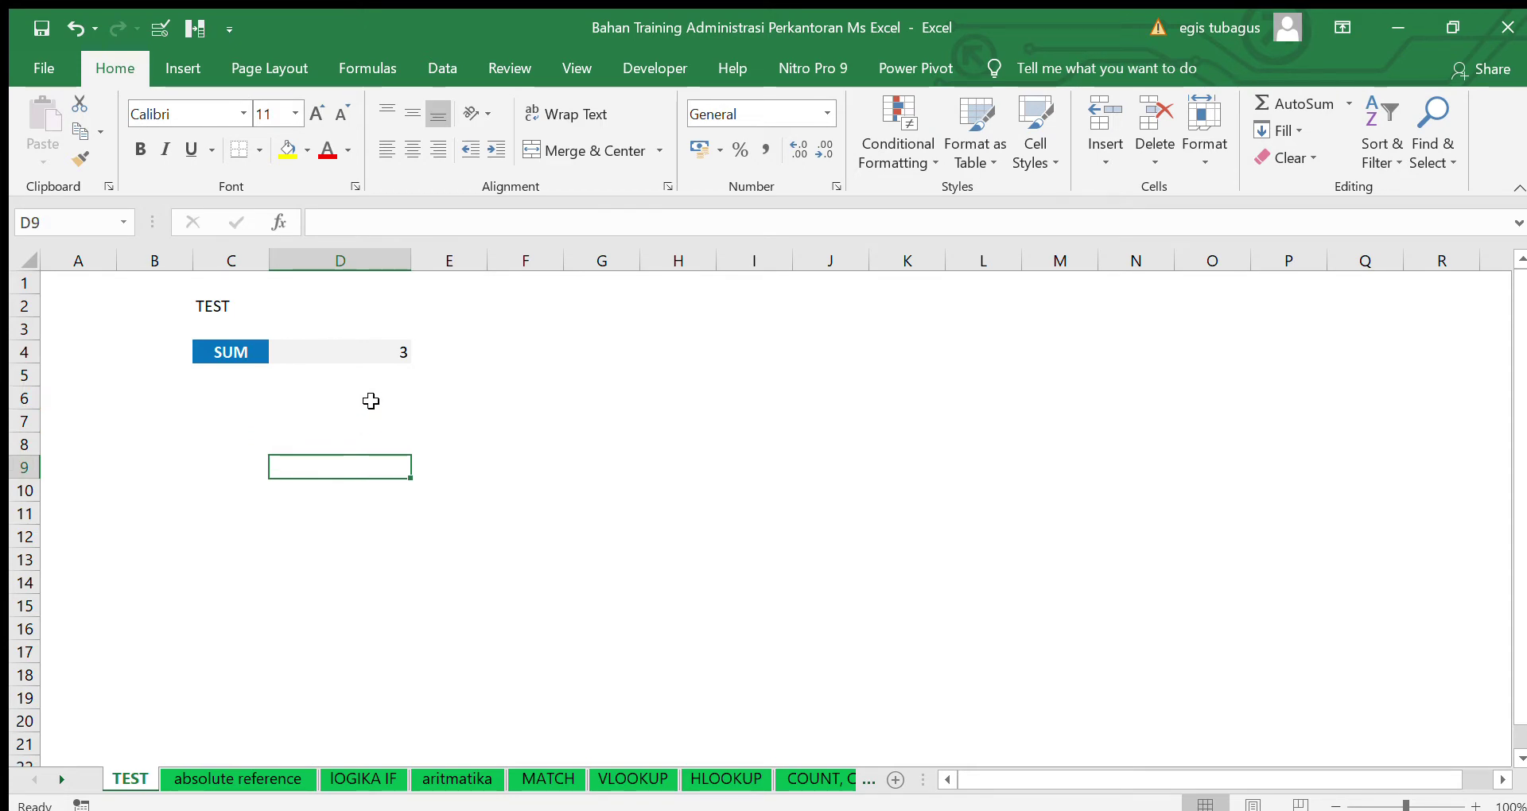
pyautogui.press('Up')
pyautogui.press('Up')
pyautogui.press('Up')
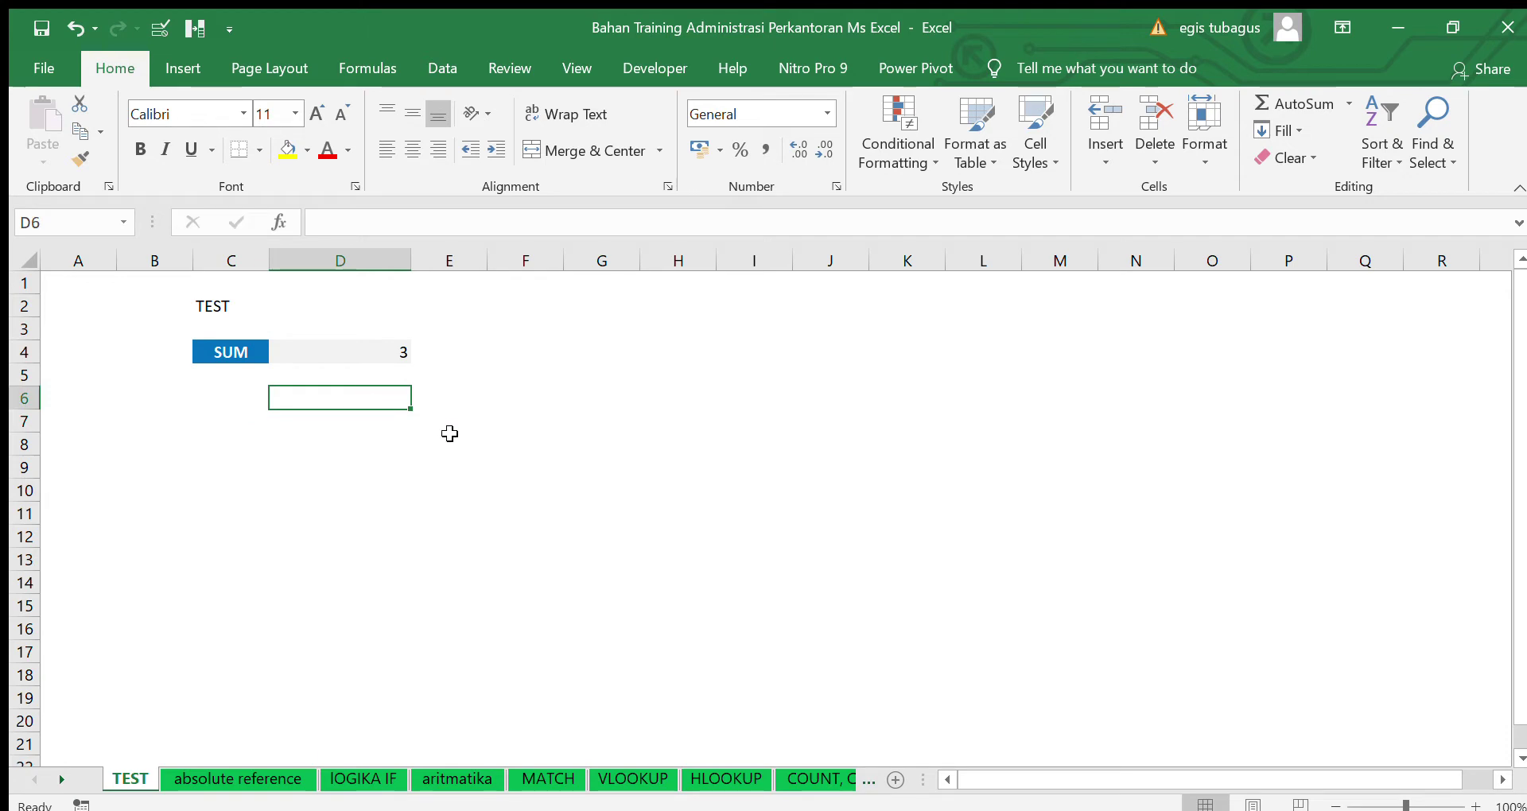
# Select F6 and move the selection along row 6 out to K6 and back to G6
pyautogui.click(525, 399)
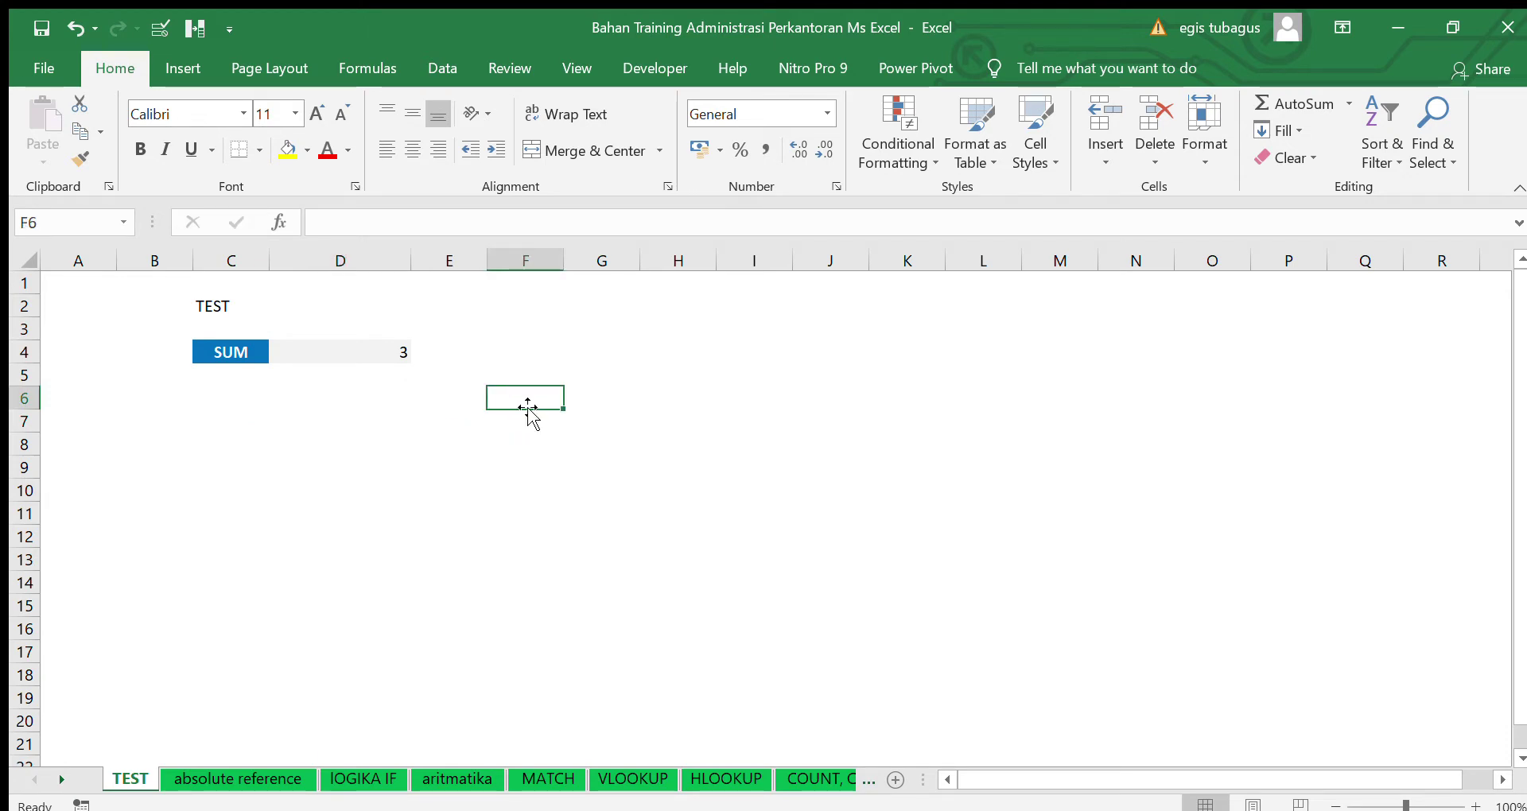
pyautogui.press('Right')
pyautogui.press('Right')
pyautogui.press('Right')
pyautogui.press('Right')
pyautogui.press('Right')
pyautogui.press('Right')
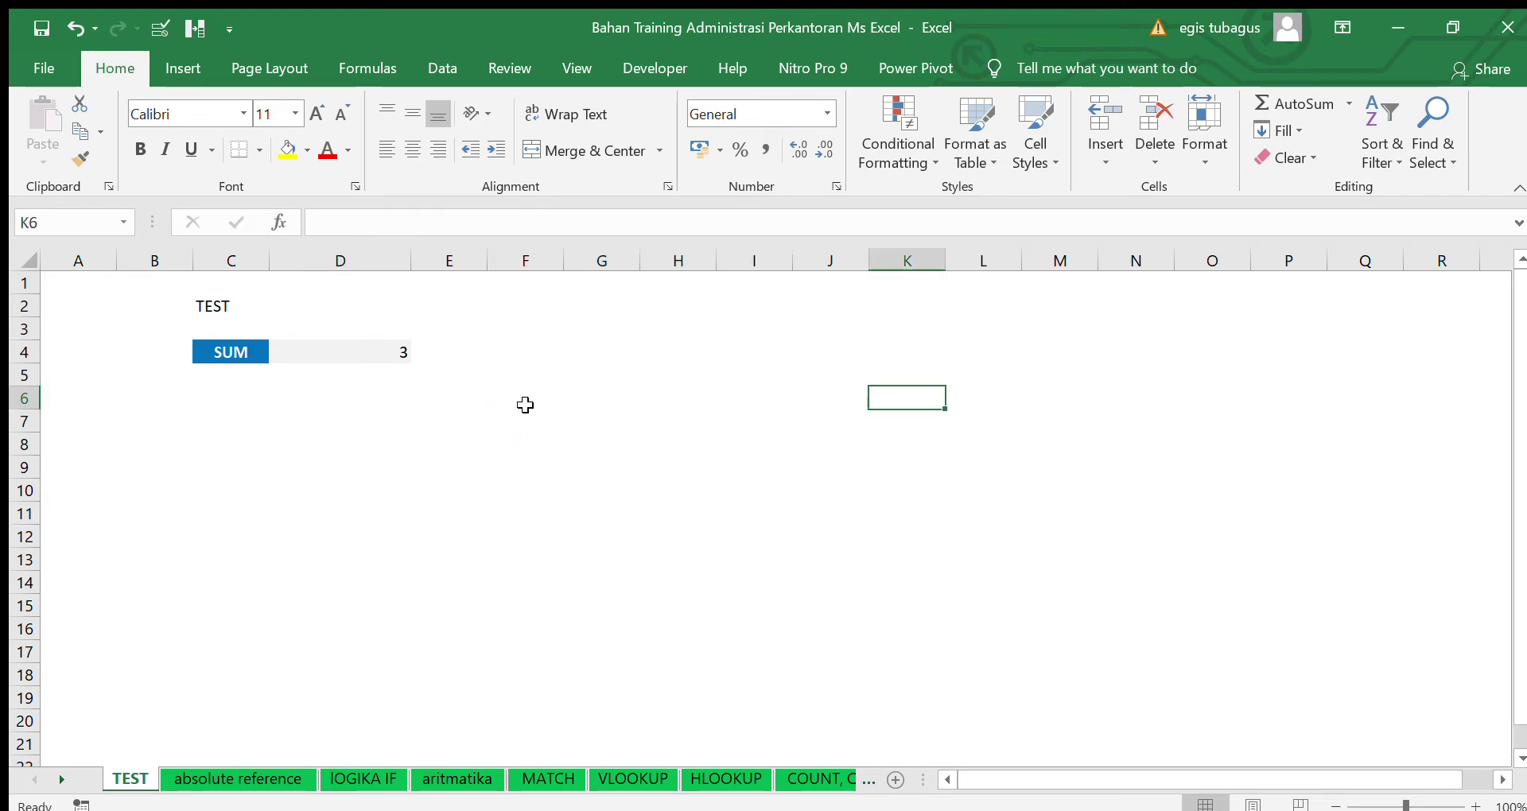
pyautogui.press('Left')
pyautogui.press('Left')
pyautogui.press('Left')
pyautogui.press('Left')
pyautogui.press('Left')
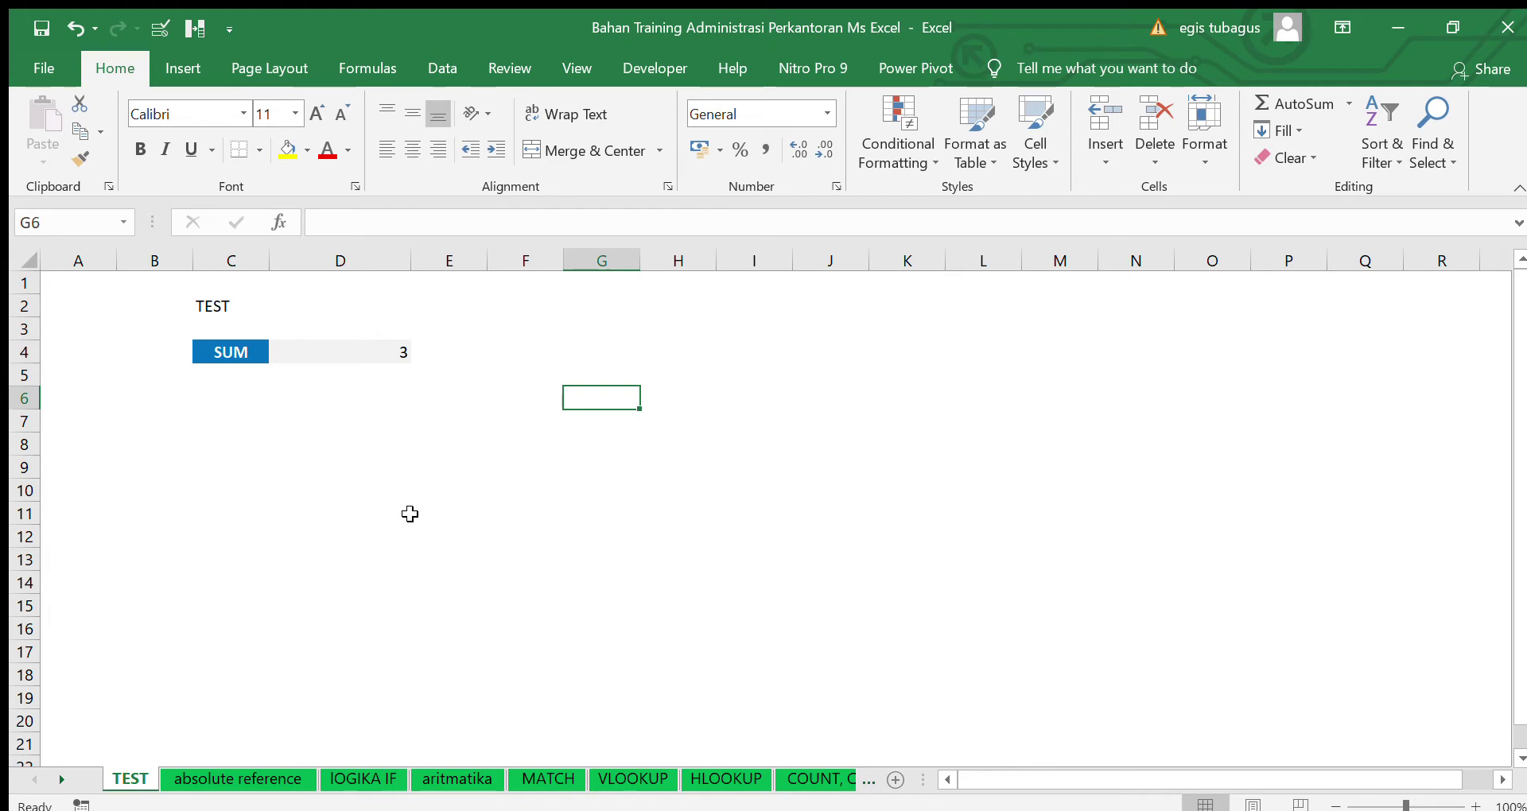
# On the absolute reference sheet, enter the volume formula =C1*C4*D4 in cell E4
pyautogui.click(279, 781)
pyautogui.click(554, 708)
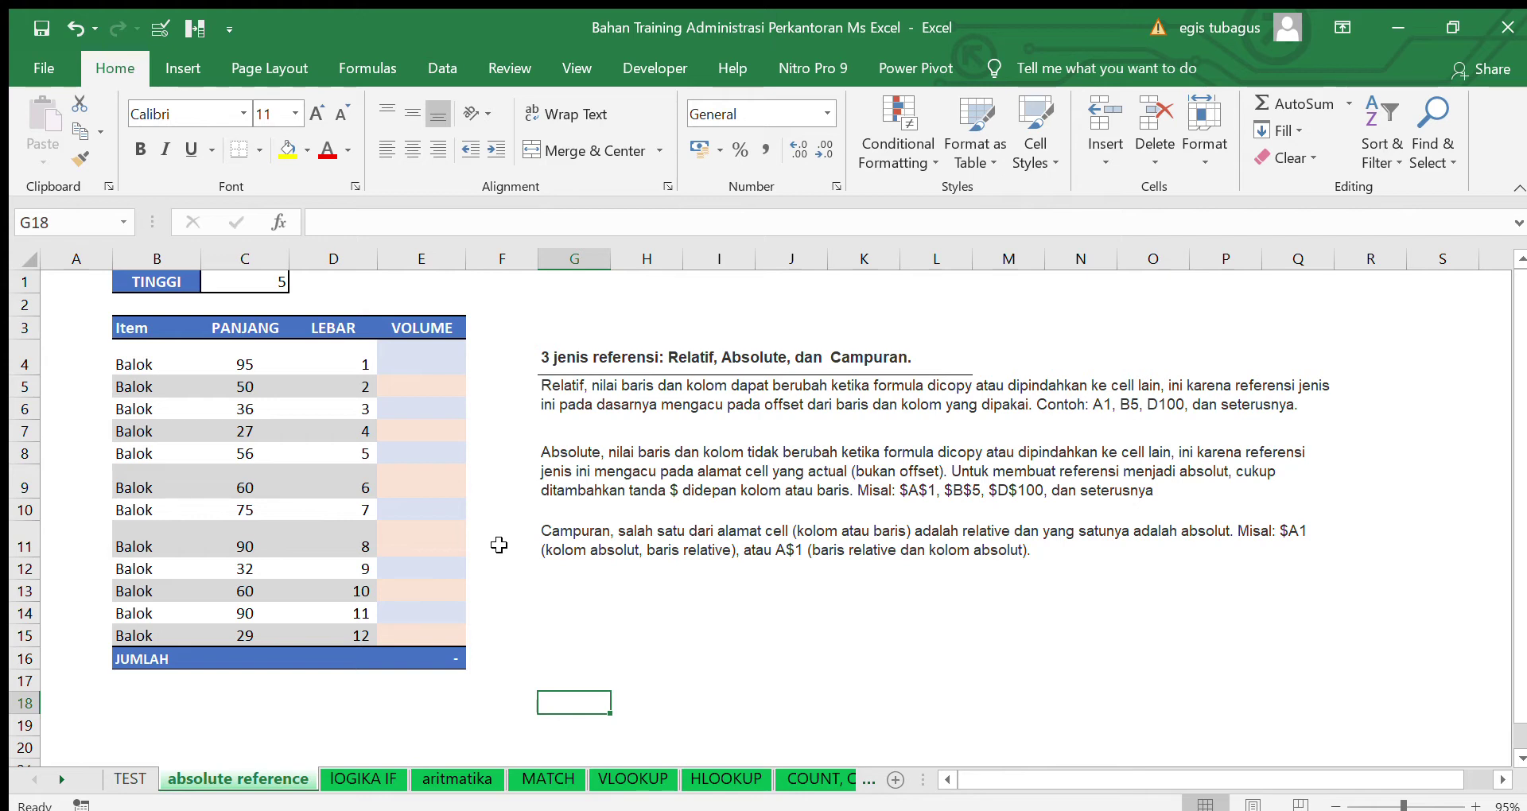
pyautogui.click(444, 363)
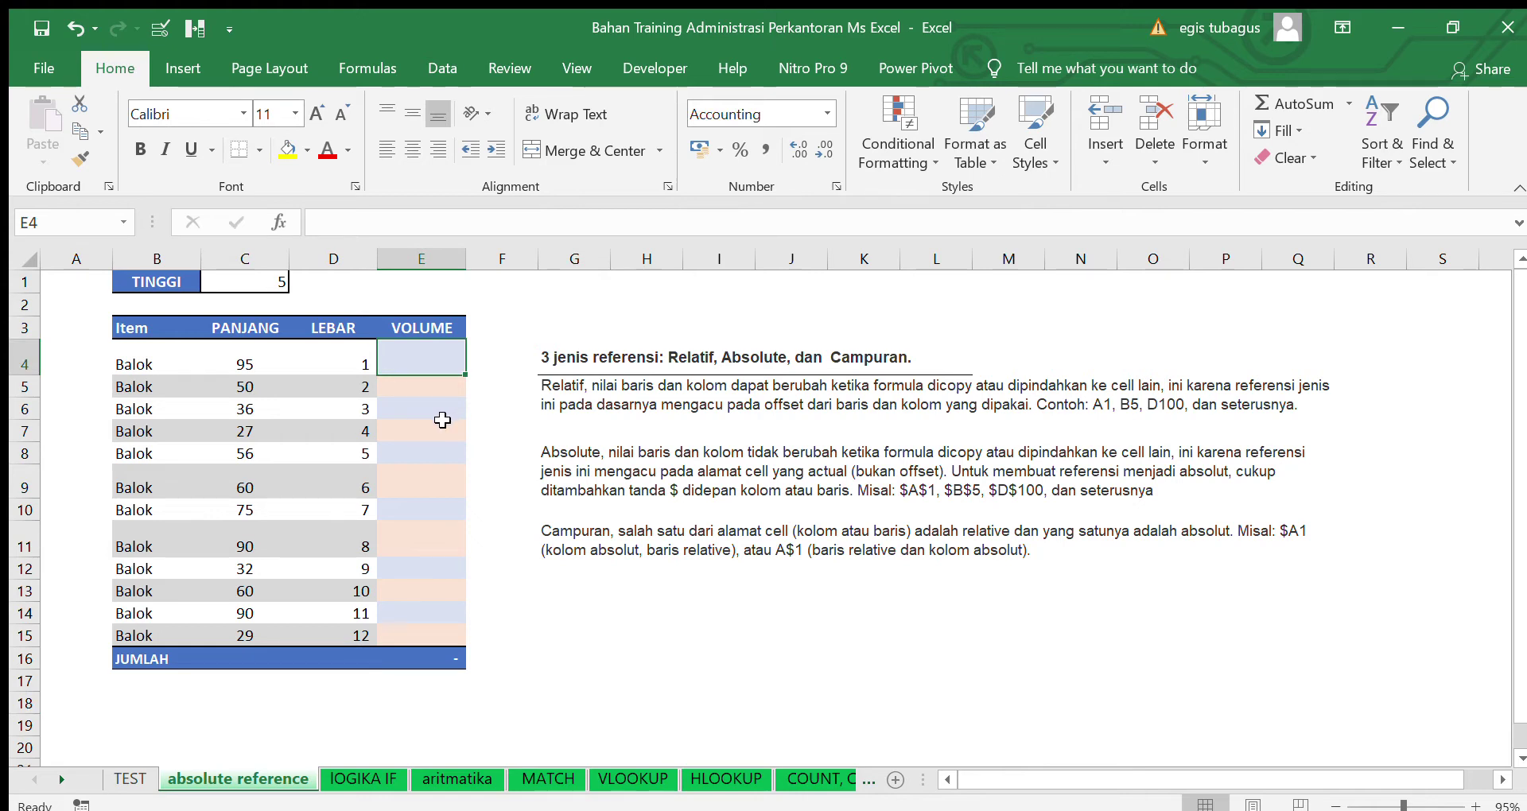
pyautogui.write('=')
pyautogui.click(274, 283)
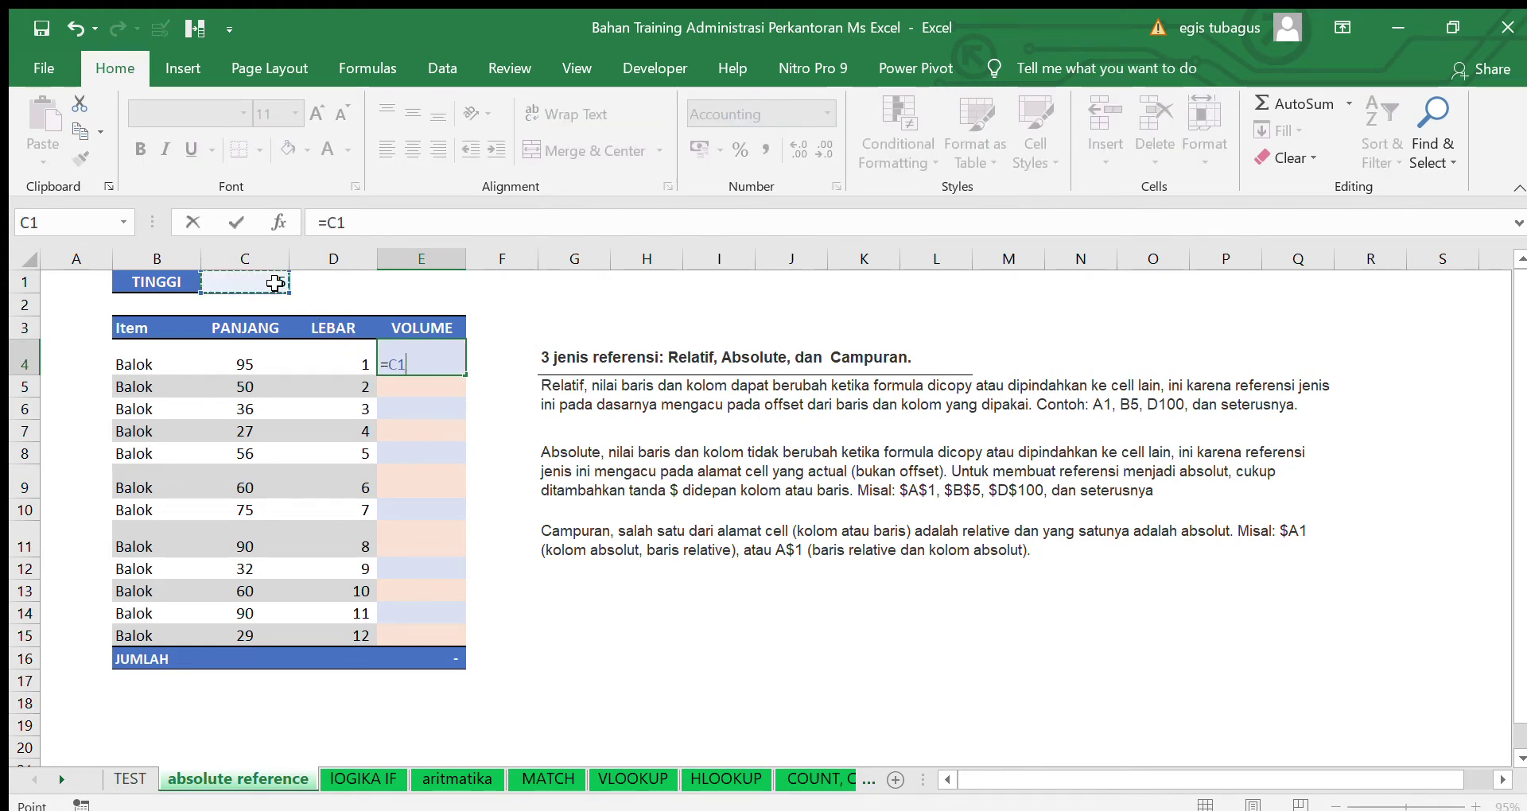
pyautogui.write('*')
pyautogui.click(235, 345)
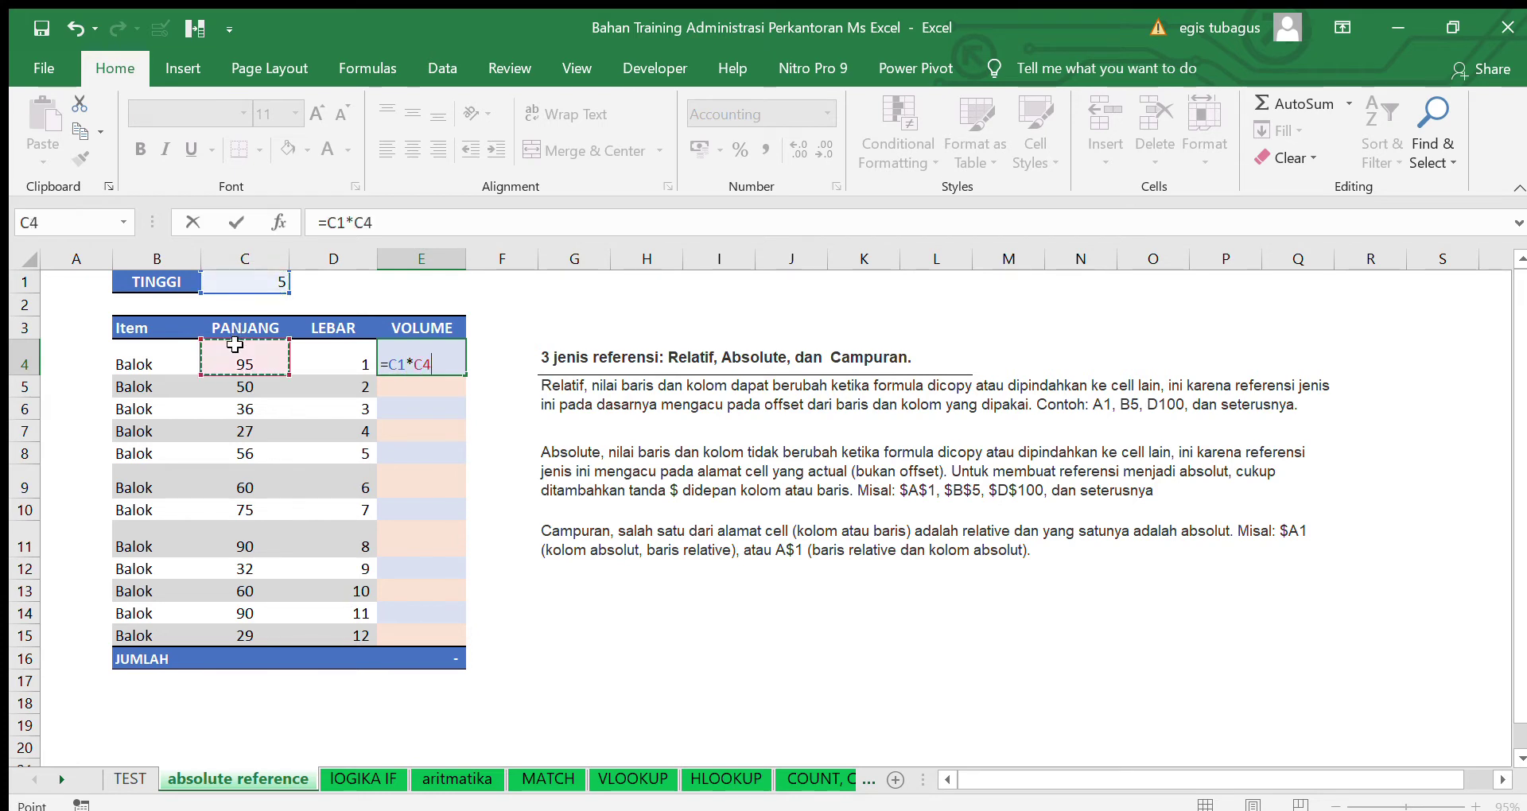
pyautogui.write('*')
pyautogui.click(344, 360)
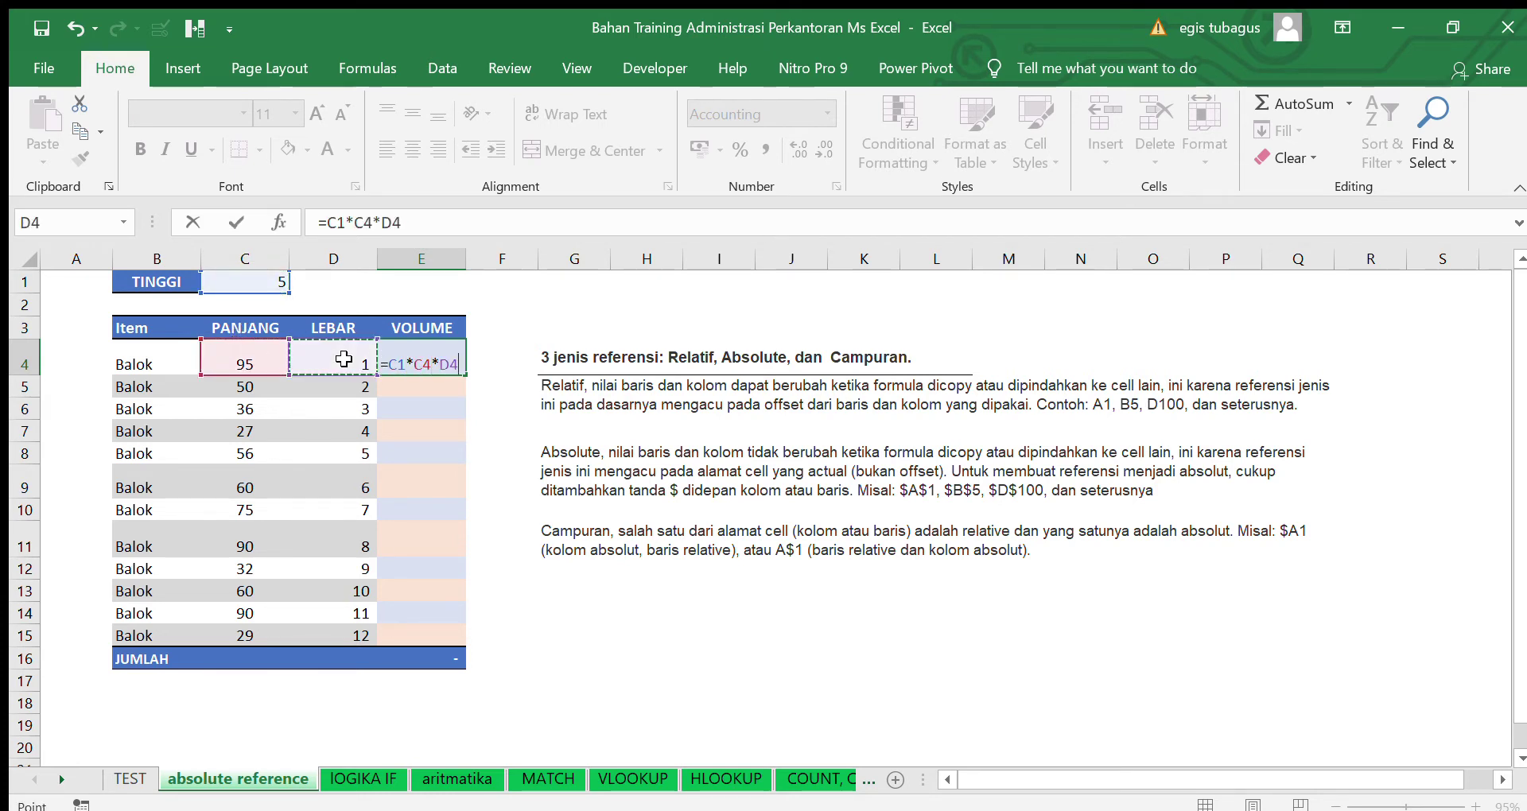
pyautogui.press('Return')
# Copy the volume formula from E4 into the remaining VOLUME cells E5:E15
pyautogui.click(427, 363)
pyautogui.hotkey('ctrl', 'c')
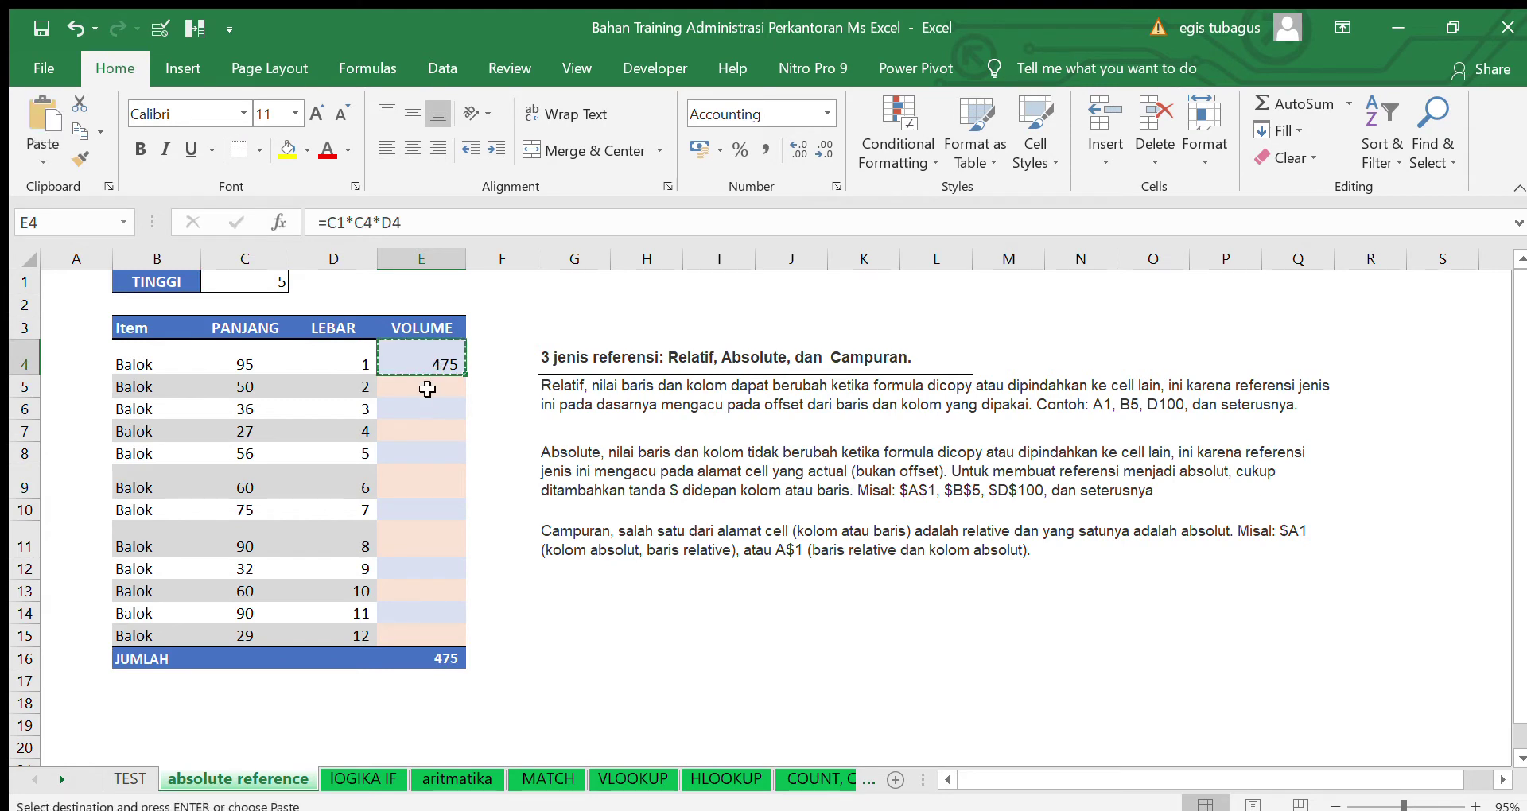
pyautogui.moveTo(427, 389); pyautogui.dragTo(446, 631)
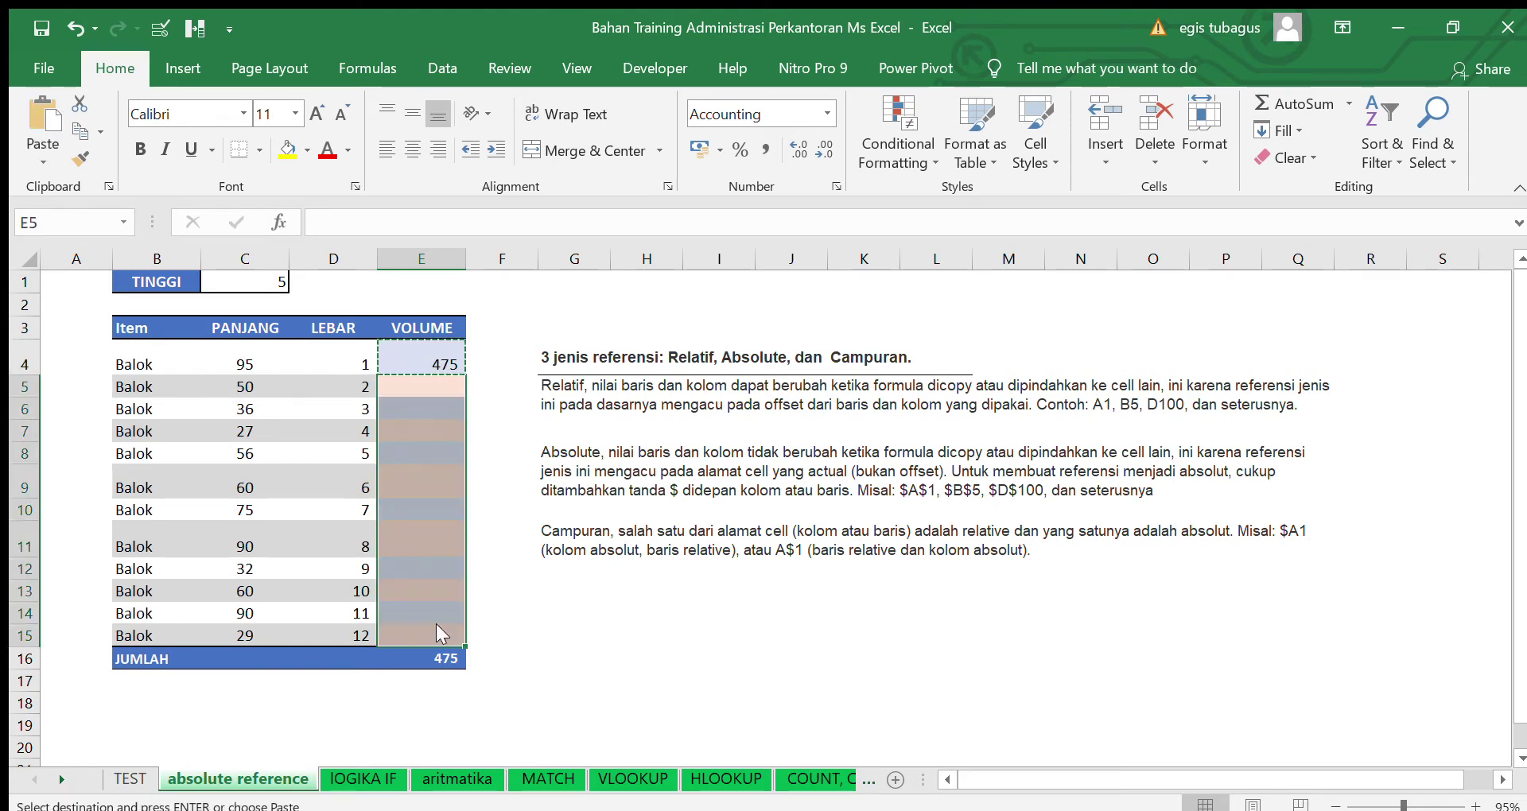
pyautogui.hotkey('ctrl', 'v')
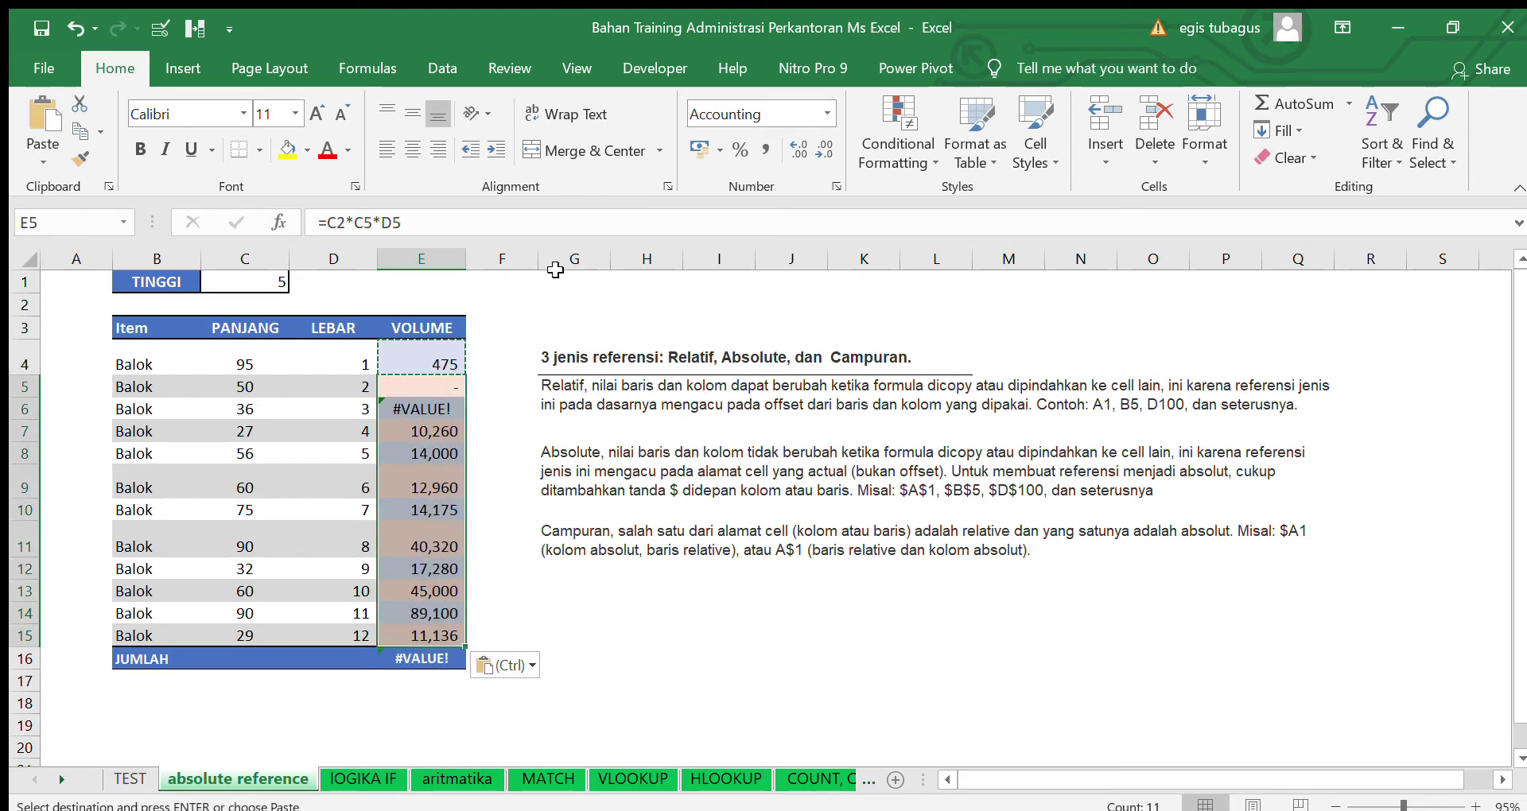
# Examine which cells the copied formula in E6 refers to, and check them against the height in C1 and the original formula in E4
pyautogui.doubleClick(443, 409)
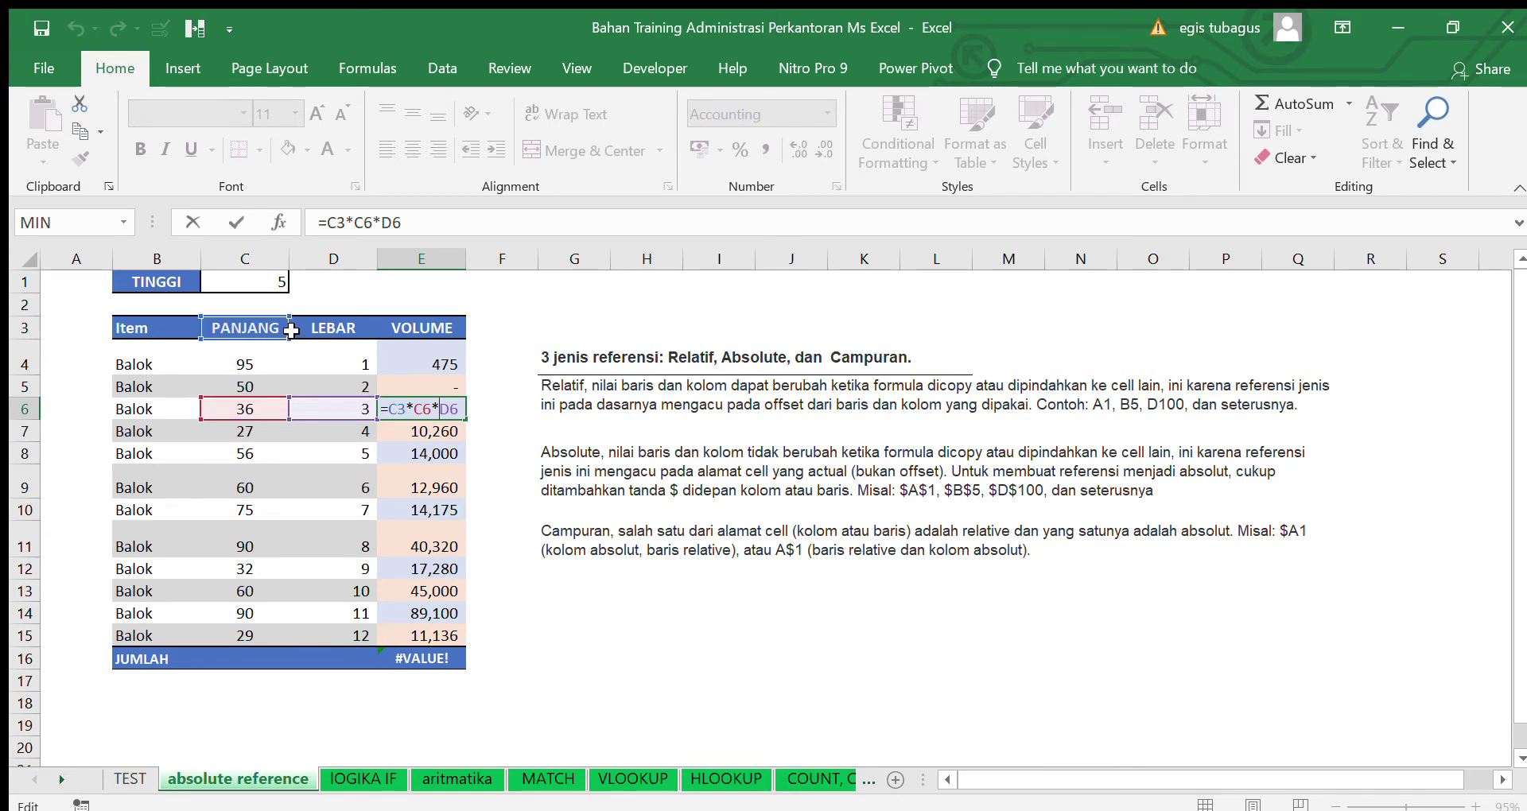
pyautogui.press('Escape')
pyautogui.click(270, 282)
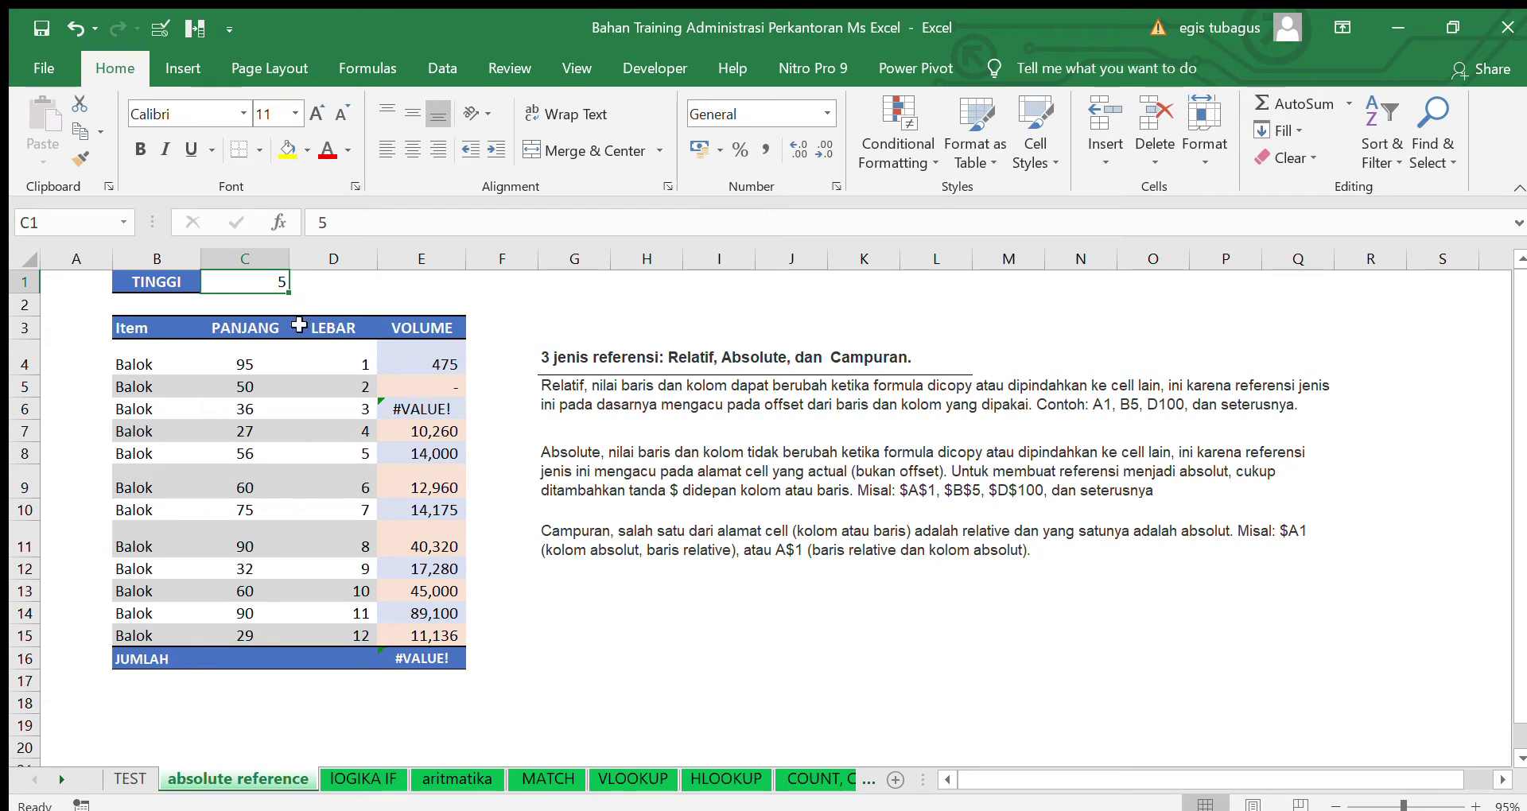
pyautogui.click(409, 364)
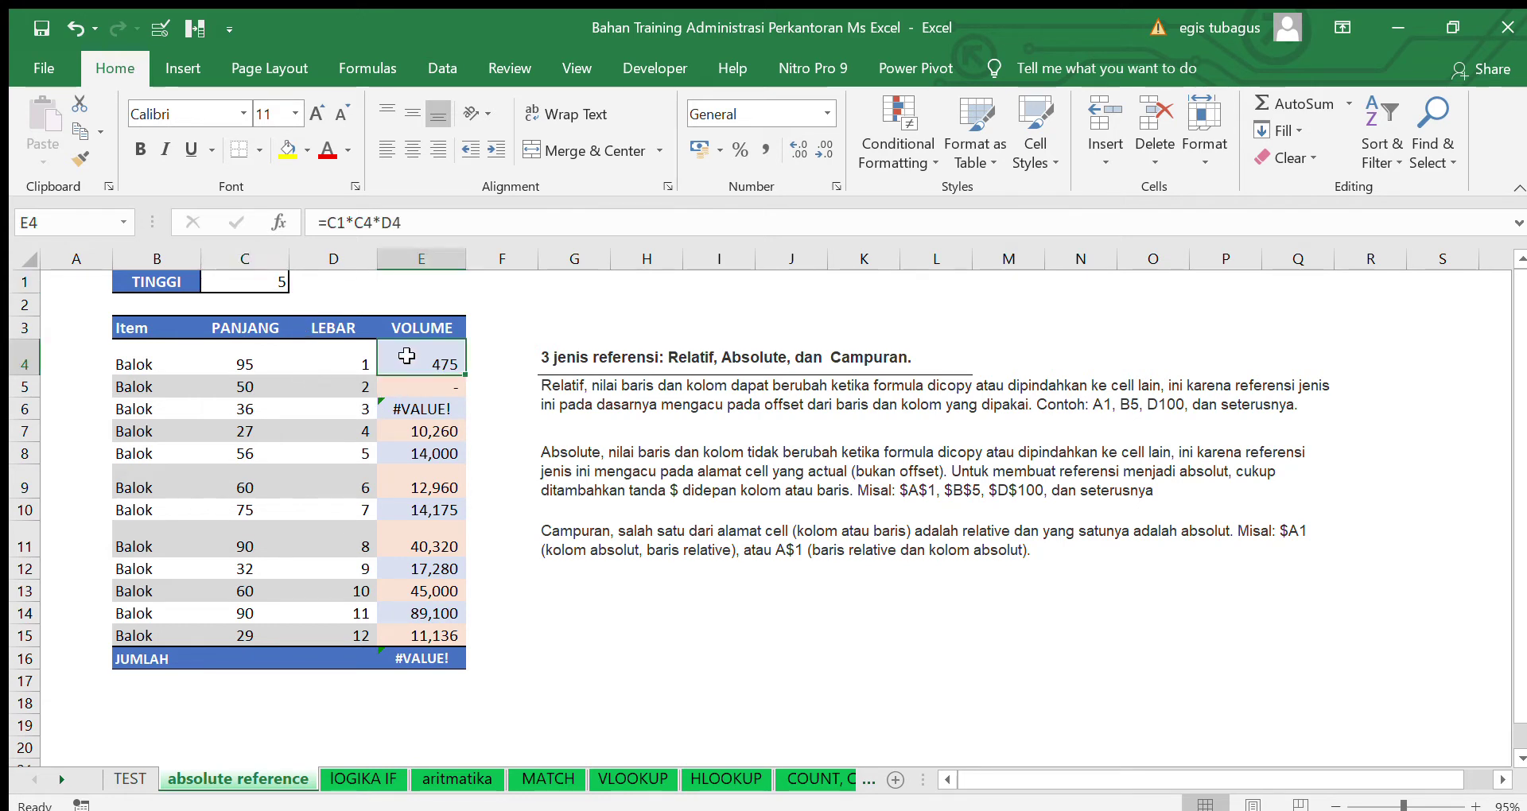
# Make the C1 height reference absolute in E4's volume formula so that it reads =$C$1*C4*D4
pyautogui.click(346, 221)
pyautogui.doubleClick(326, 222)
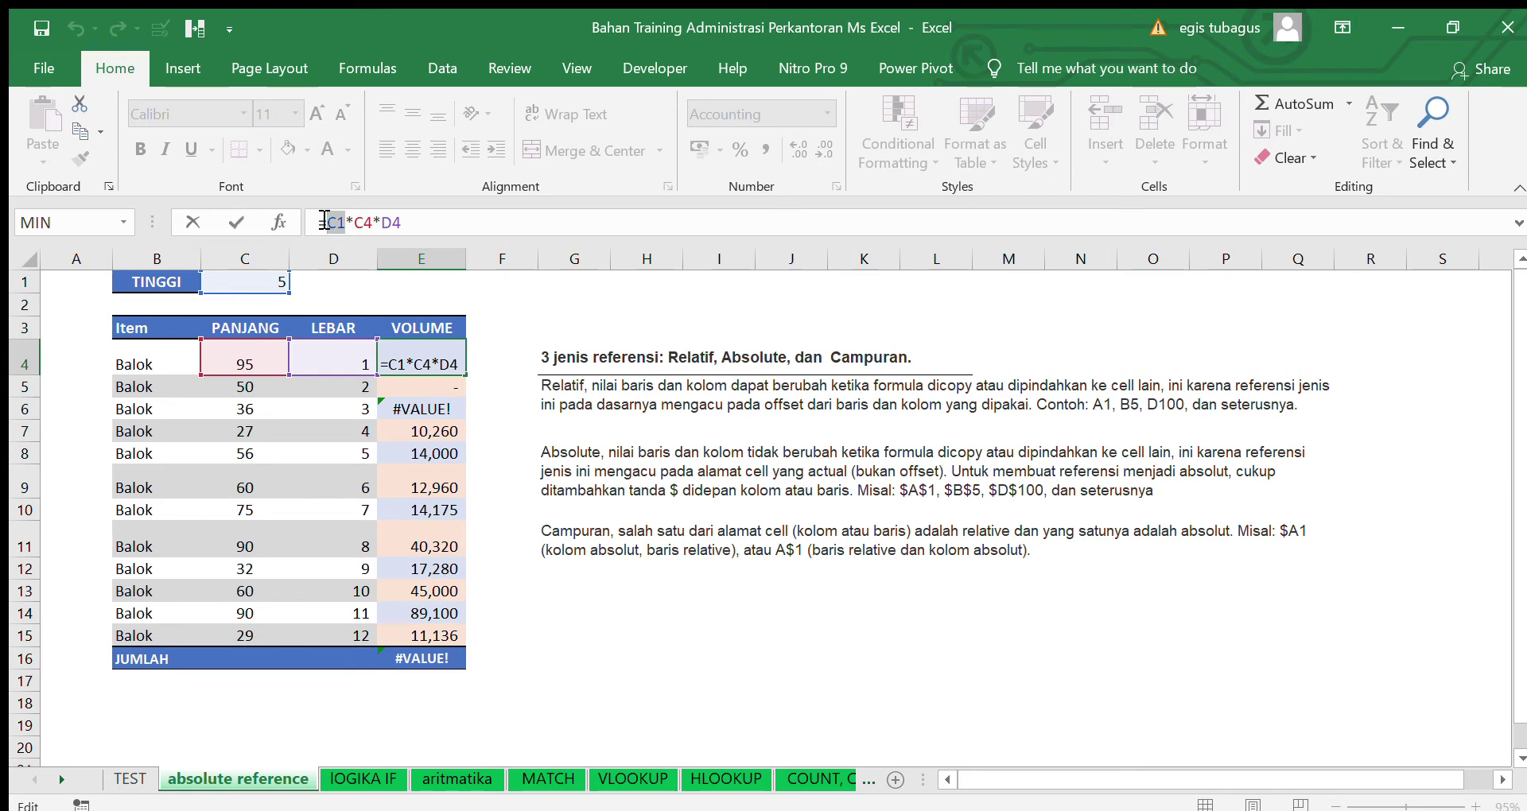
pyautogui.hotkey('alt', 'Tab')
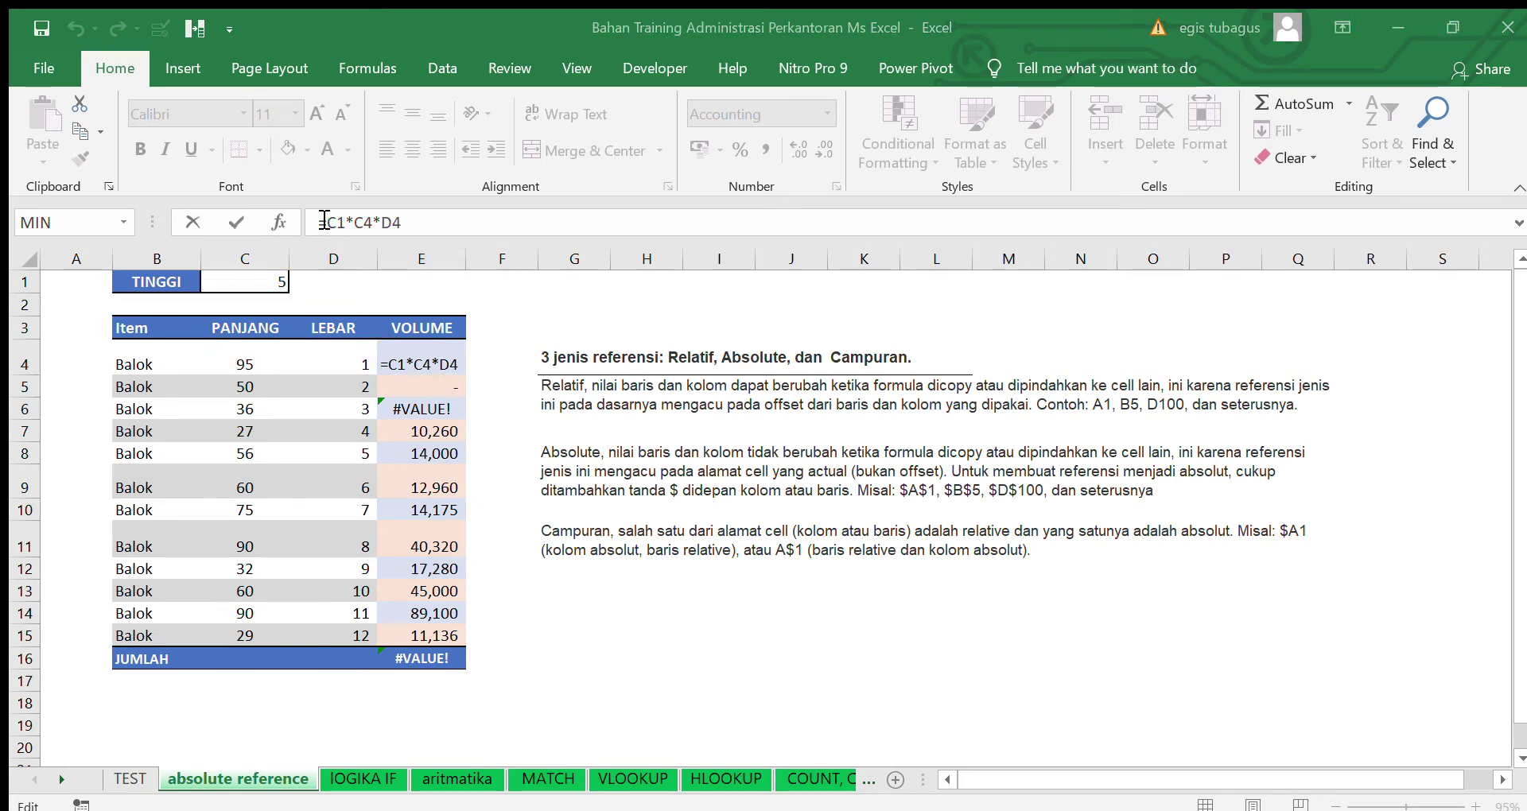
pyautogui.hotkey('alt', 'Tab')
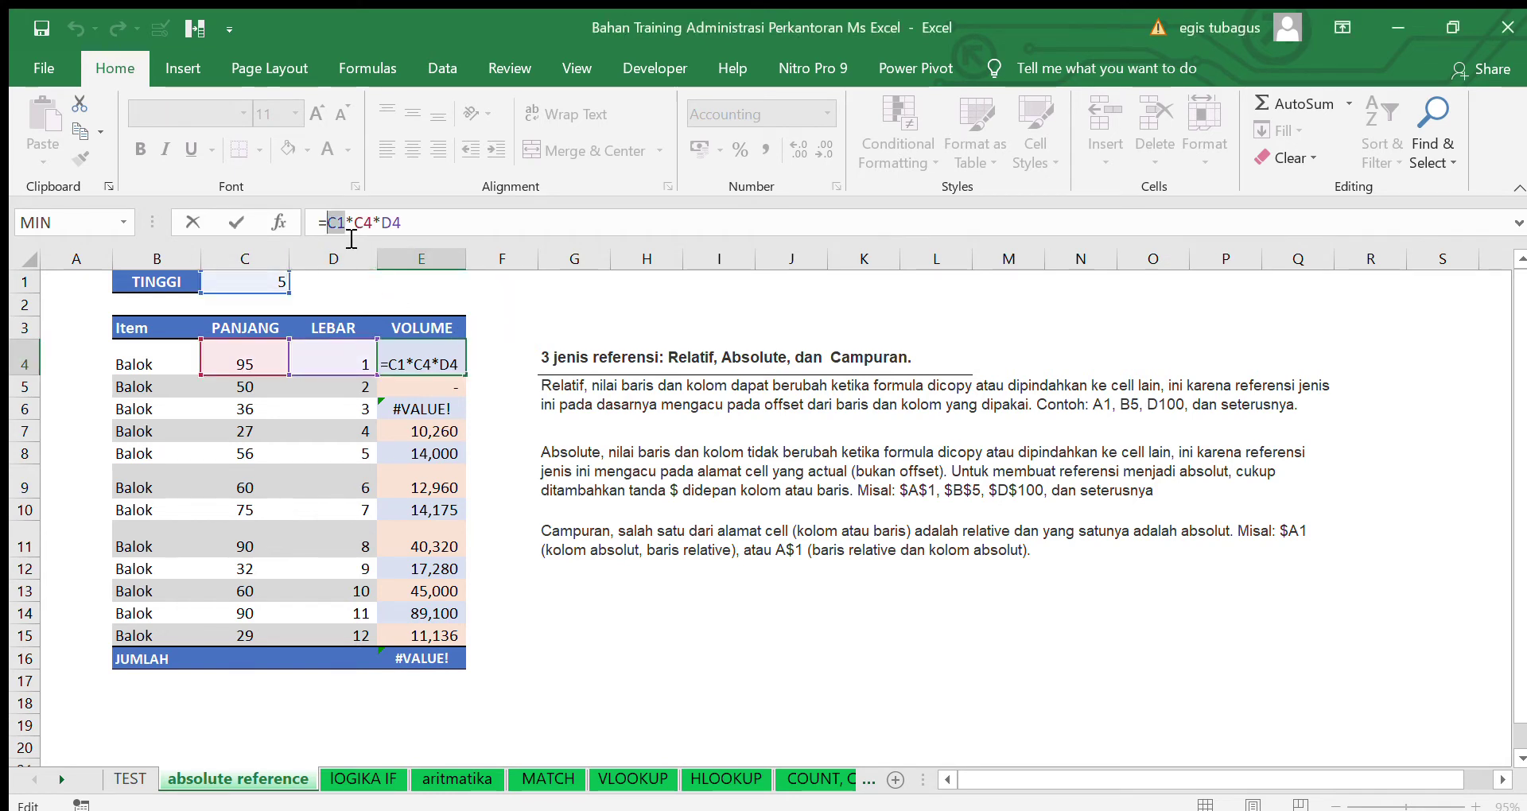
pyautogui.press('F4')
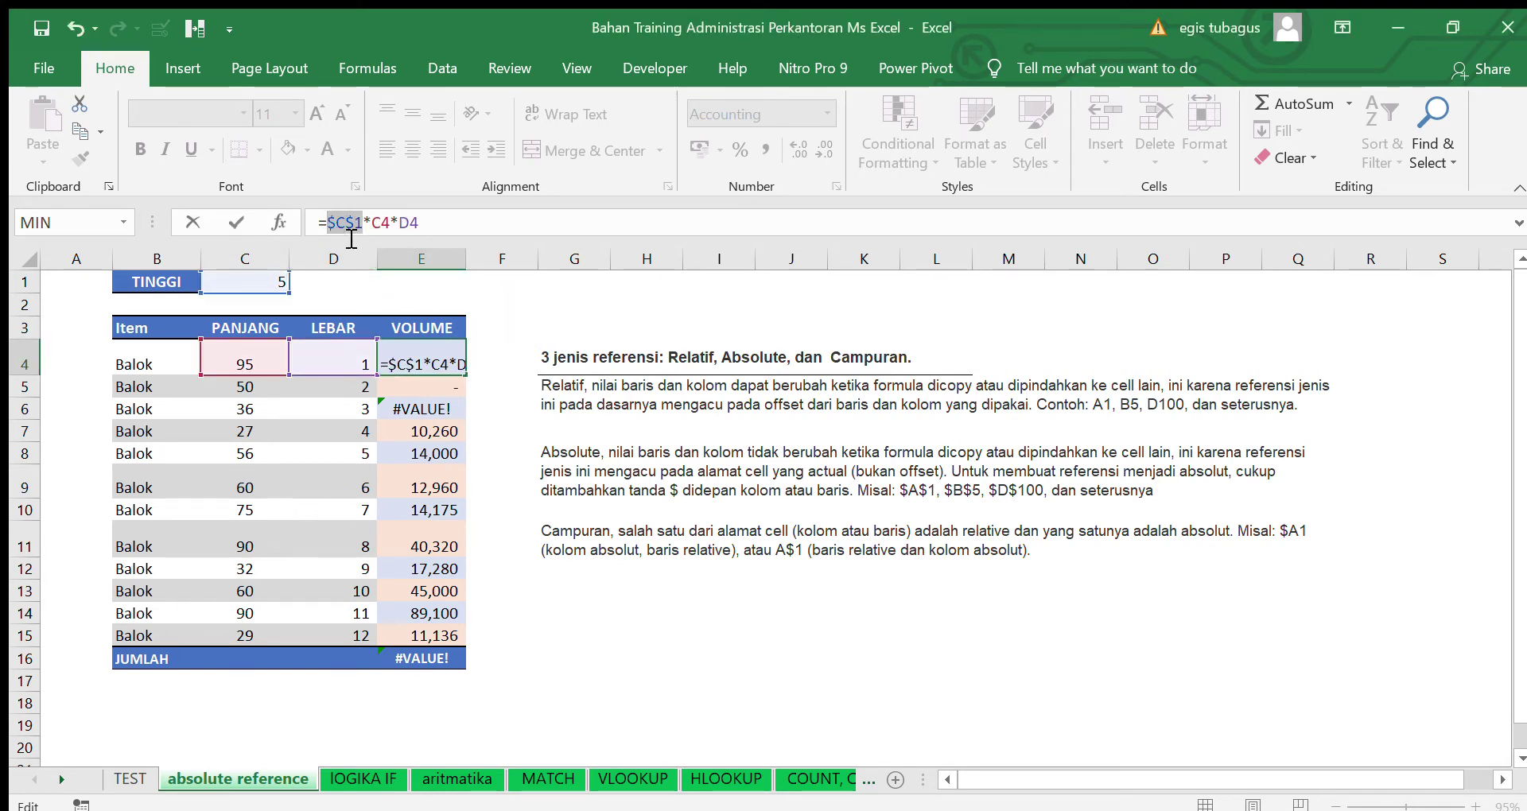
pyautogui.press('Return')
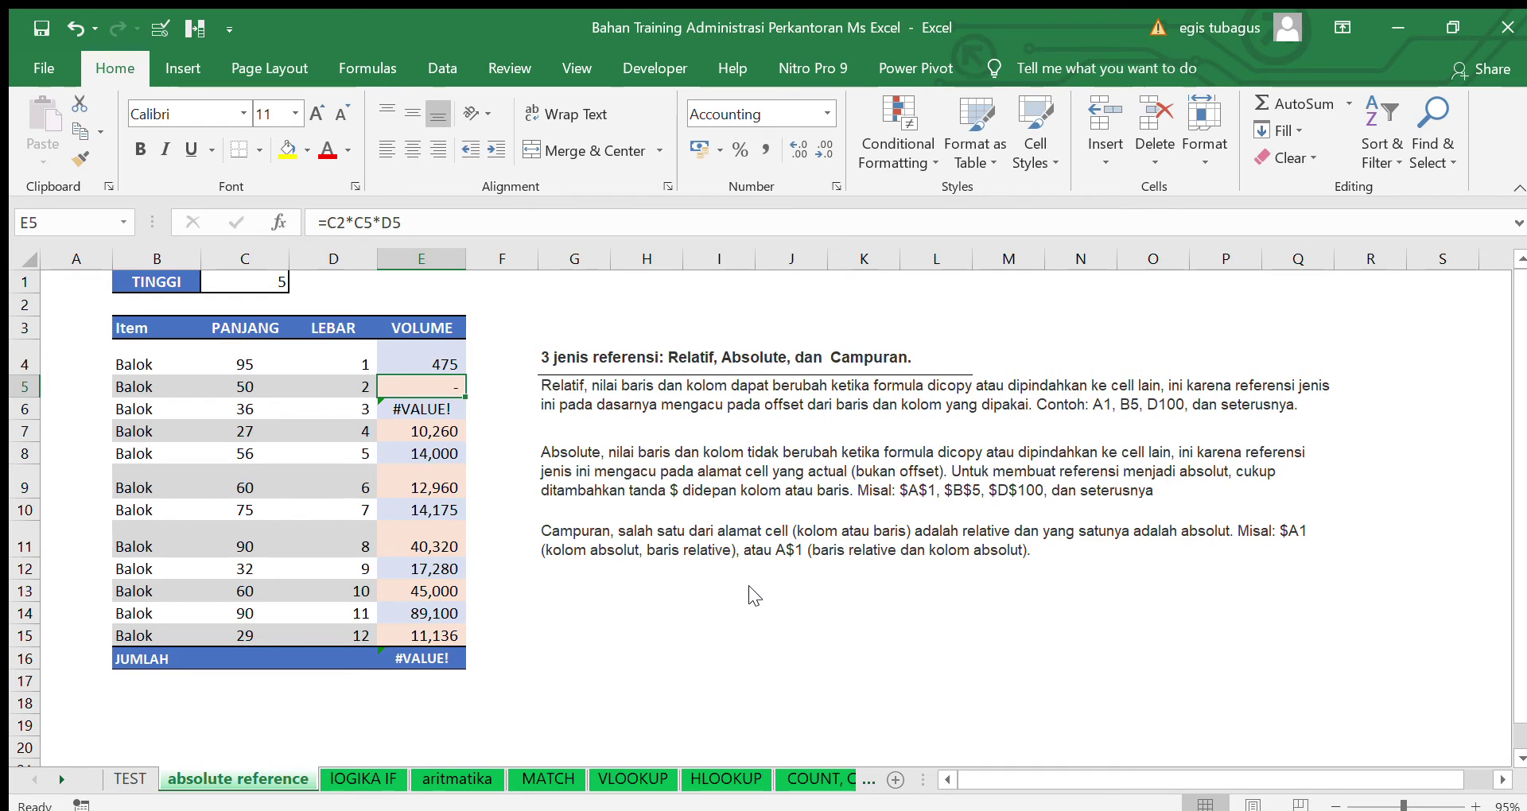
# Copy the corrected volume formula from E4 over the remaining VOLUME cells E5:E15
pyautogui.click(415, 358)
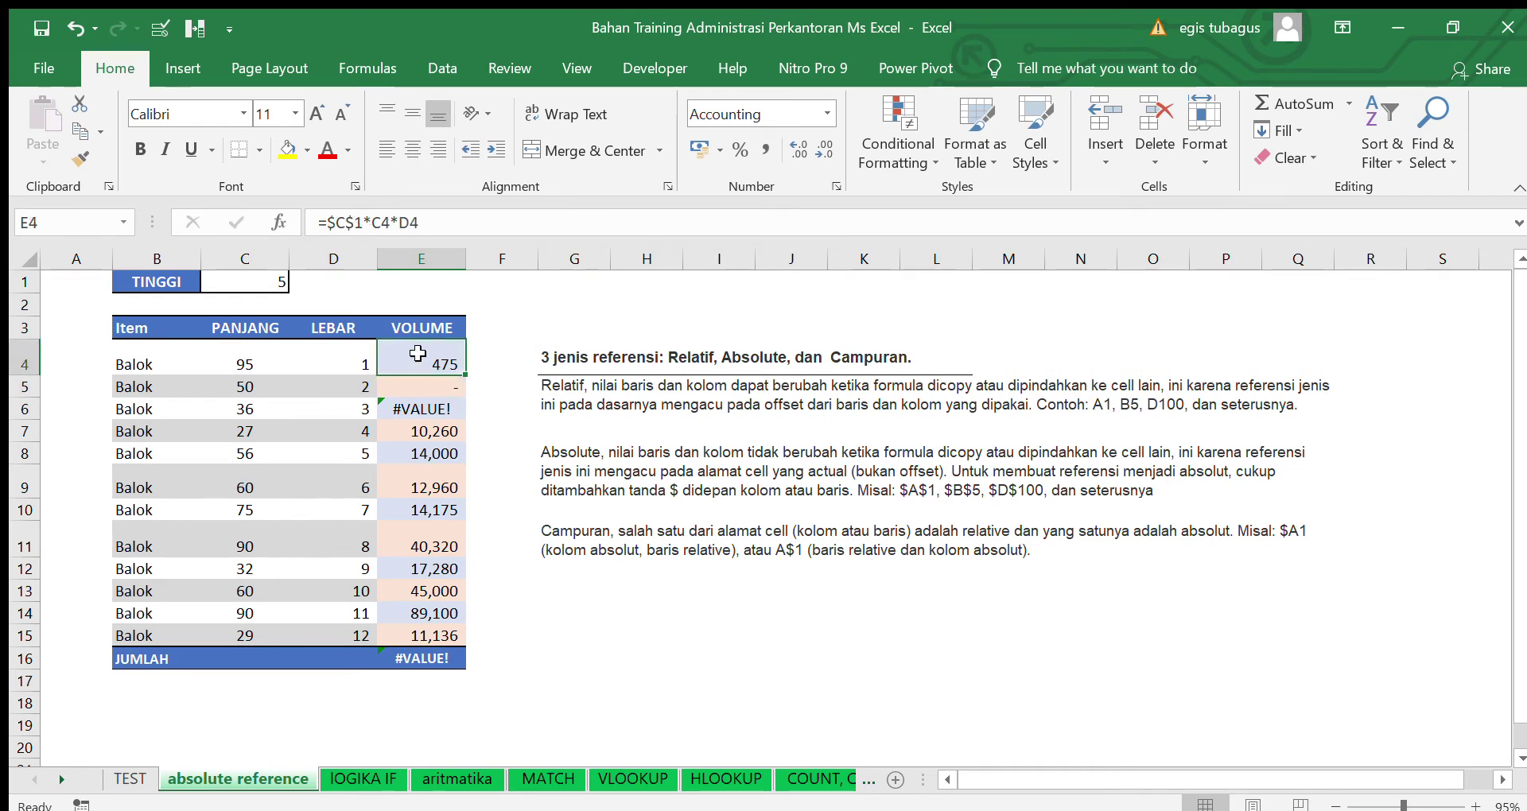
pyautogui.hotkey('ctrl', 'c')
pyautogui.click(444, 387)
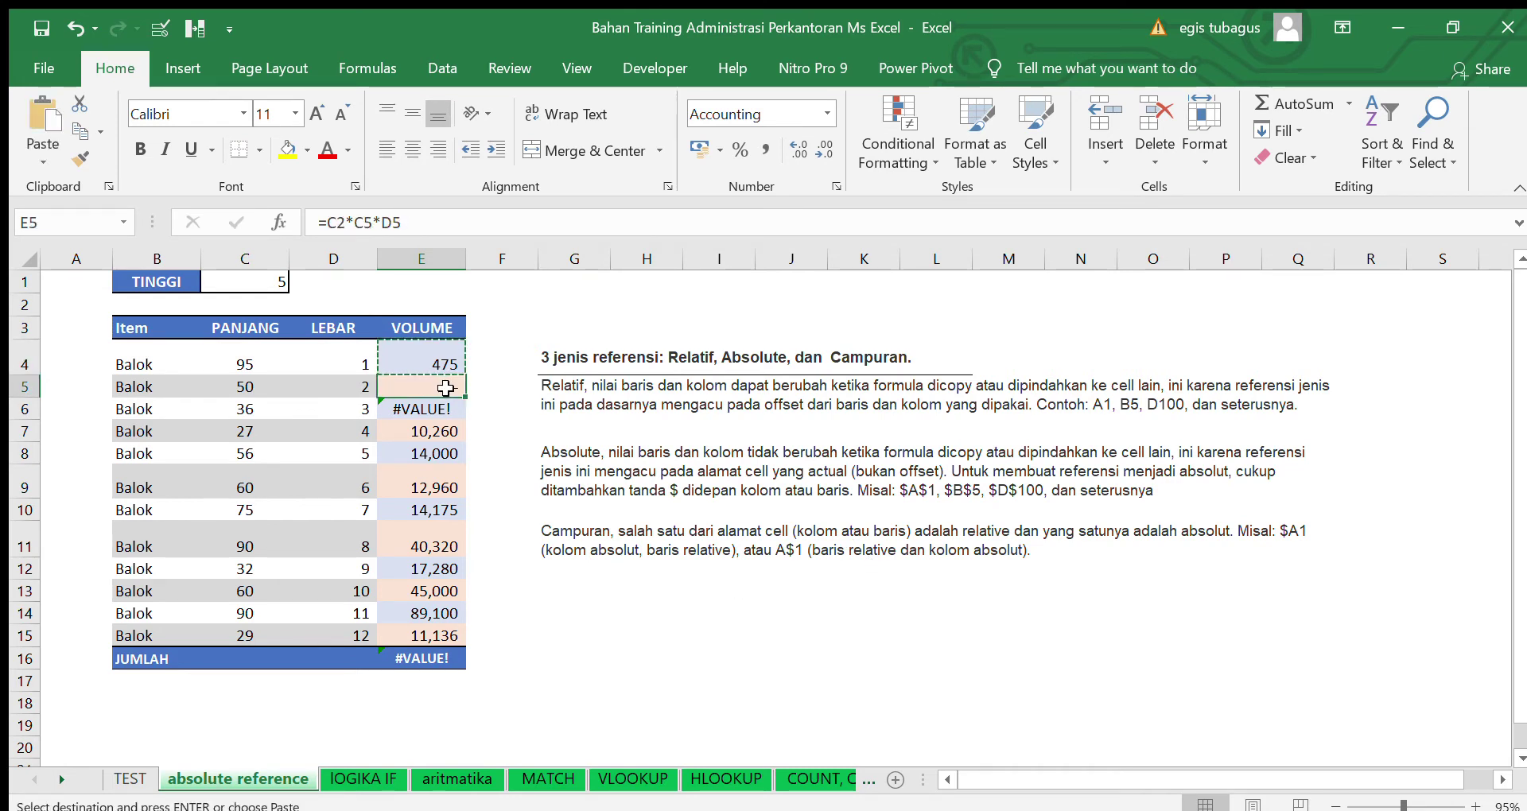
pyautogui.keyDown('shift'); pyautogui.click(430, 635); pyautogui.keyUp('shift')
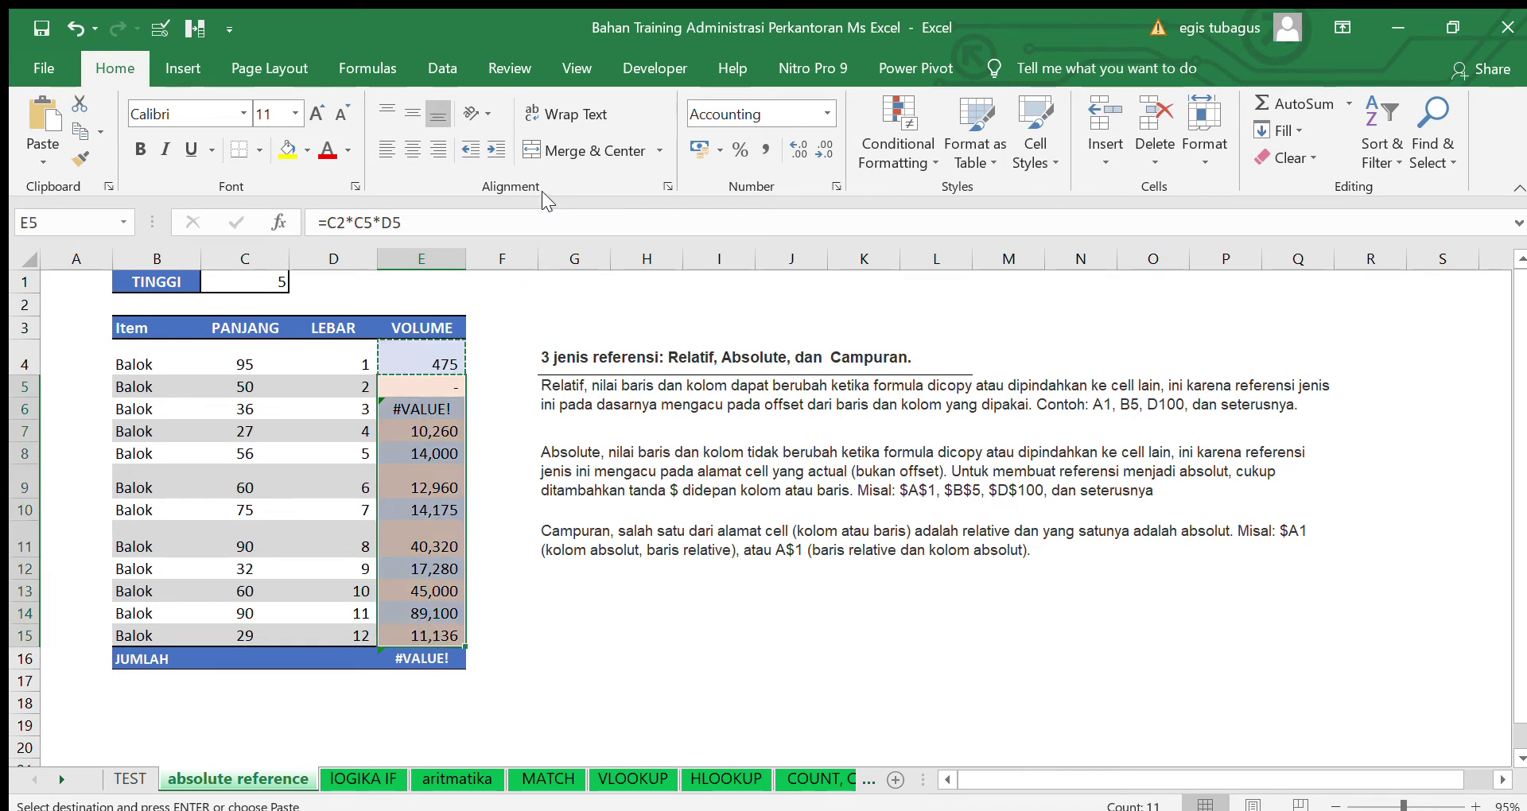
pyautogui.hotkey('ctrl', 'v')
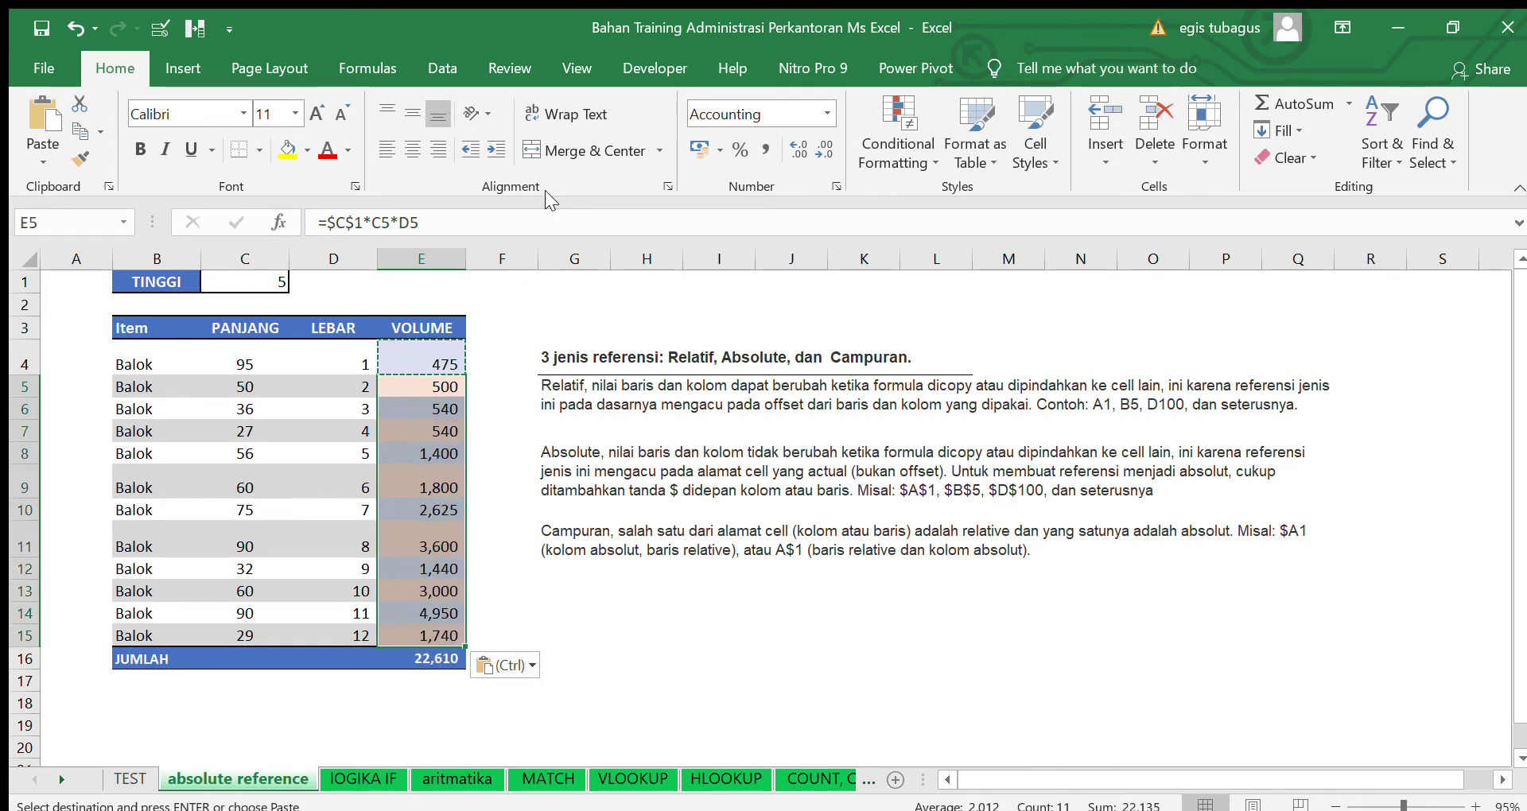
pyautogui.click(668, 611)
pyautogui.press('Escape')
# Review the volume formula in E4, looking at its absolute and relative references, and leave it unedited
pyautogui.click(422, 362)
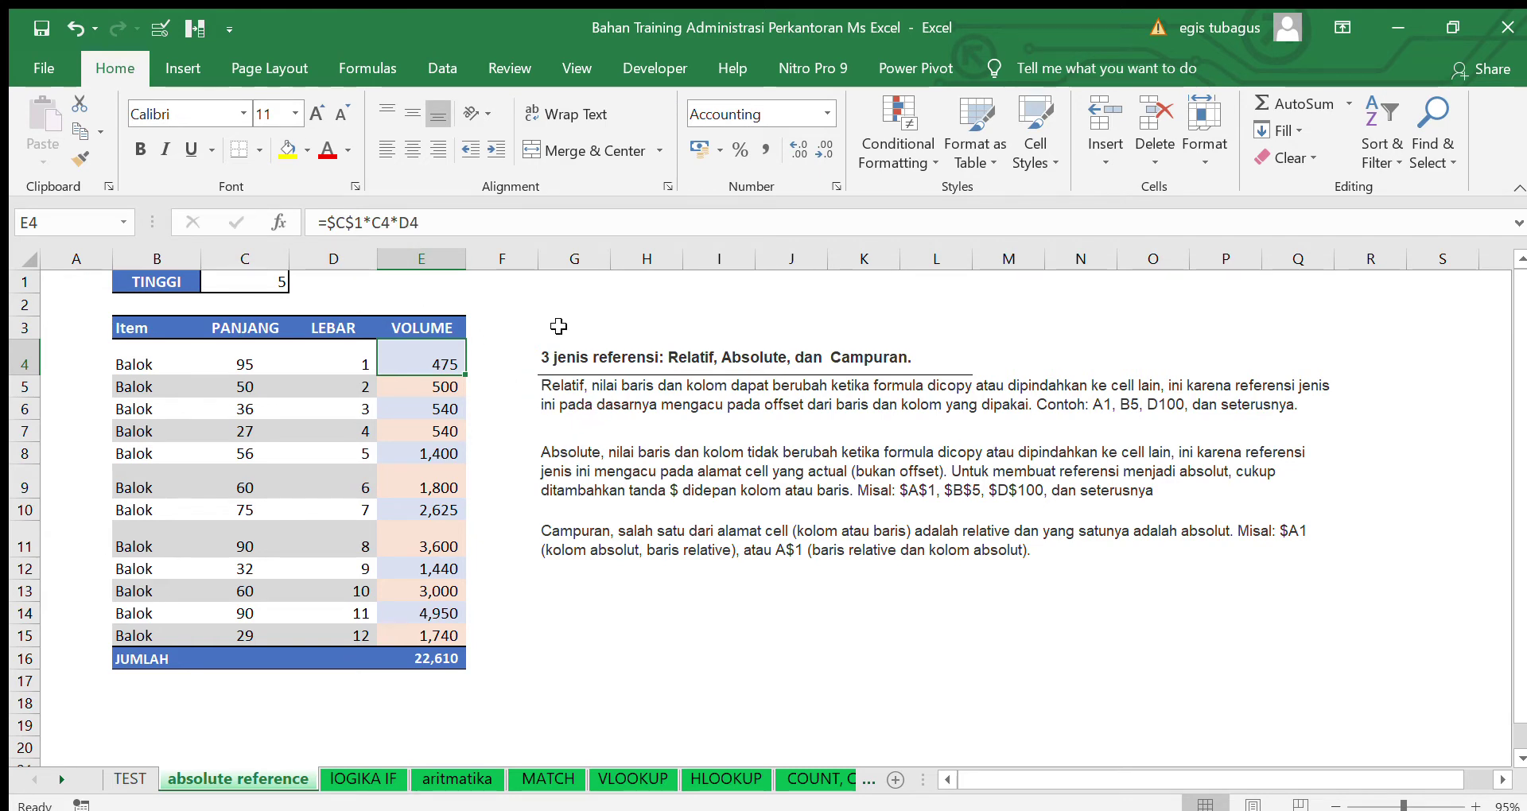
pyautogui.tripleClick(422, 222)
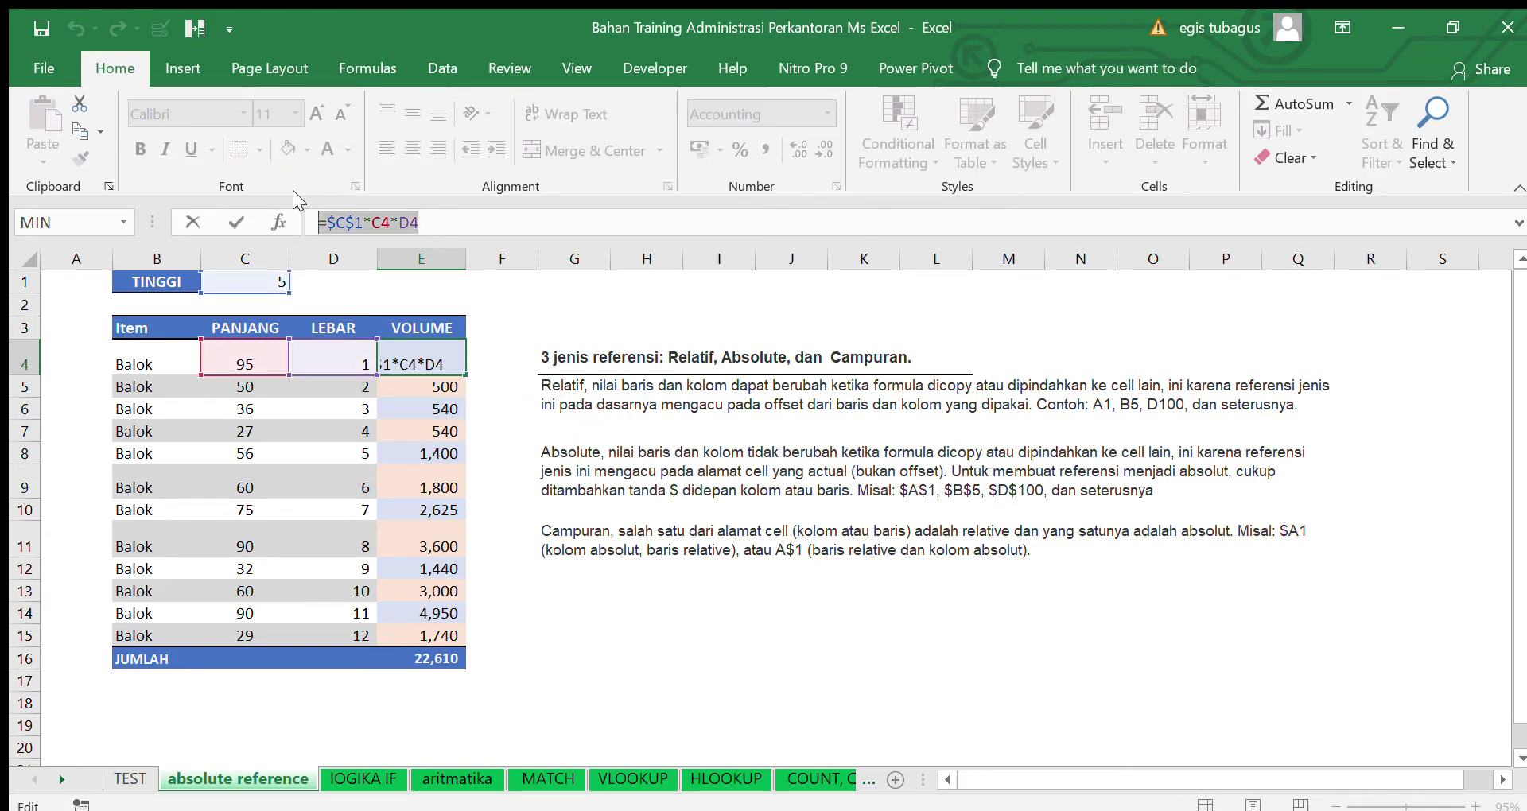
pyautogui.press('Escape')
pyautogui.click(517, 611)
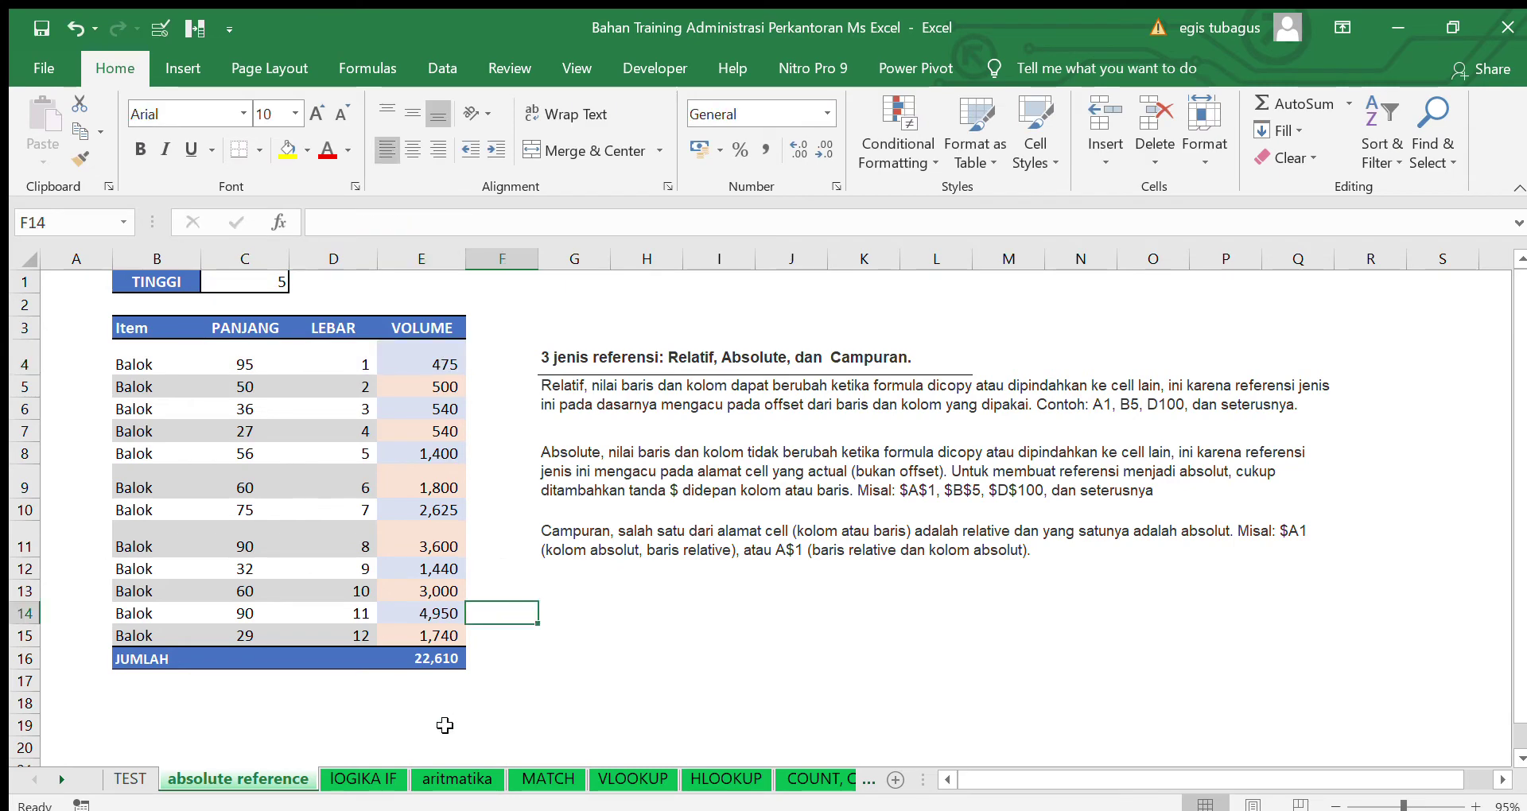
# Switch to the lOGIKA IF sheet
pyautogui.click(366, 778)
pyautogui.click(480, 617)
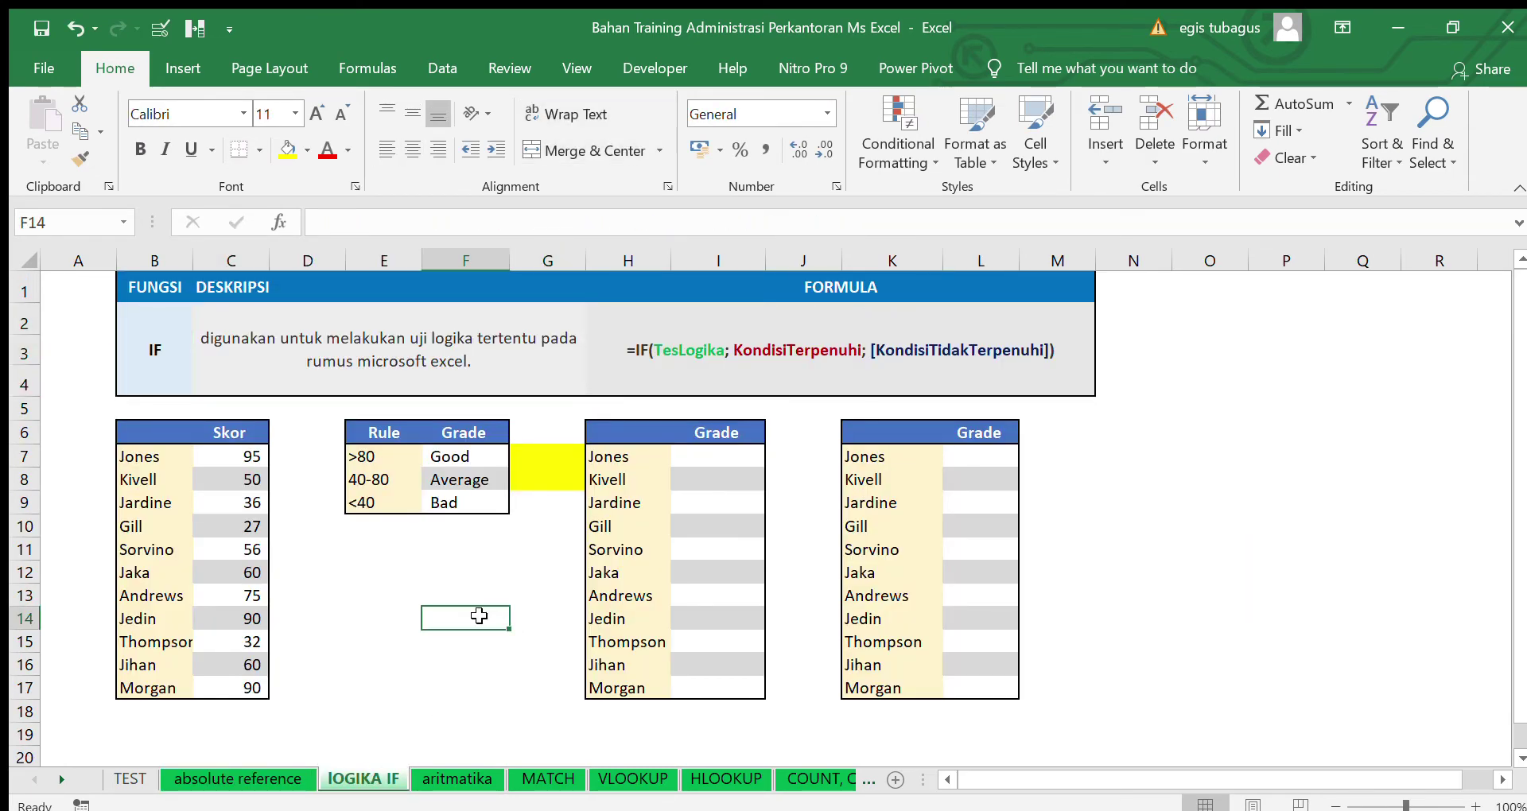
# Write an example of IF logic in row 11: x >10 in E11, baik in F11 and jelek in G11
pyautogui.click(383, 557)
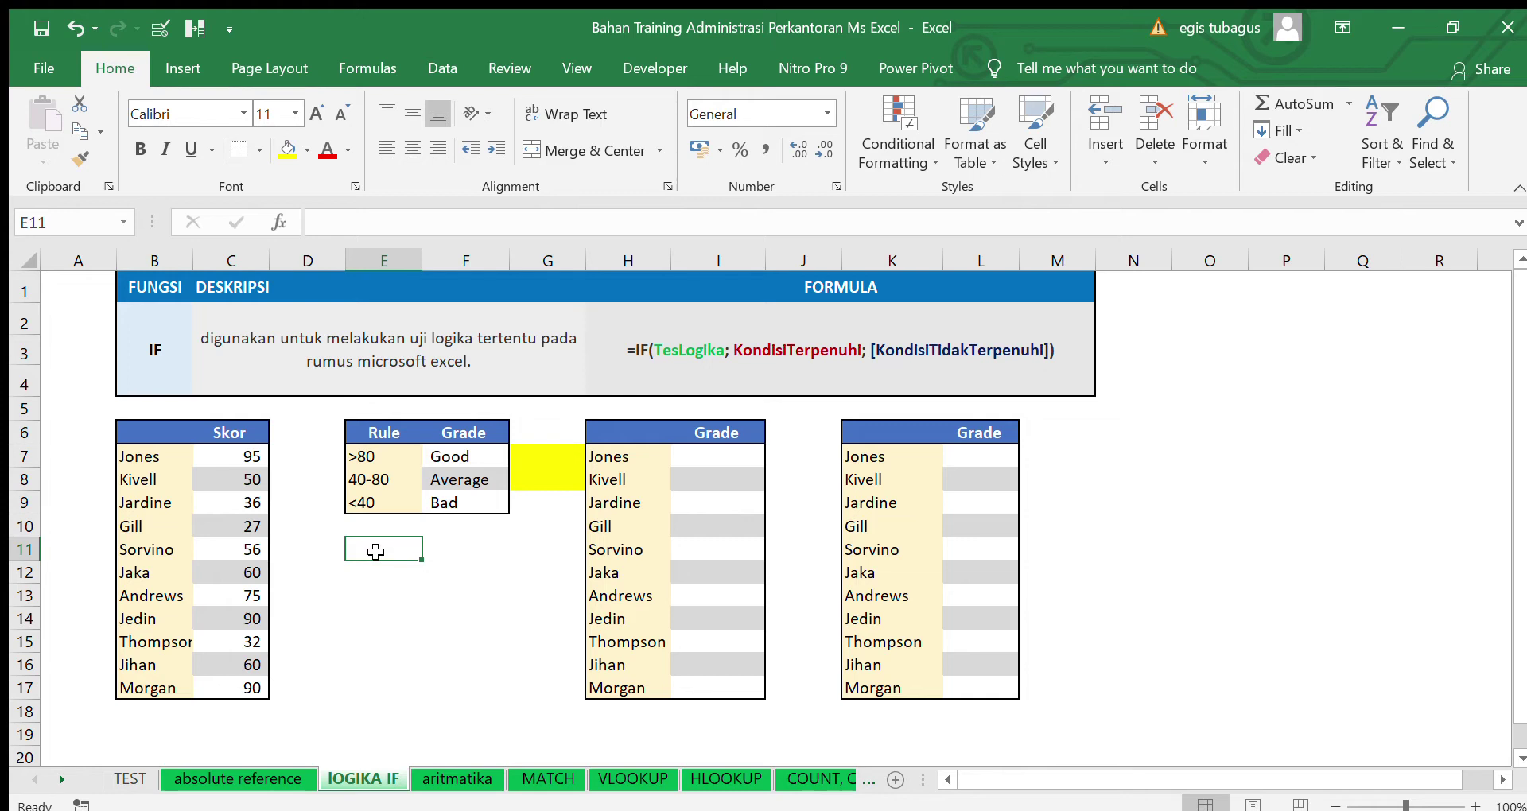
pyautogui.write('x <1')
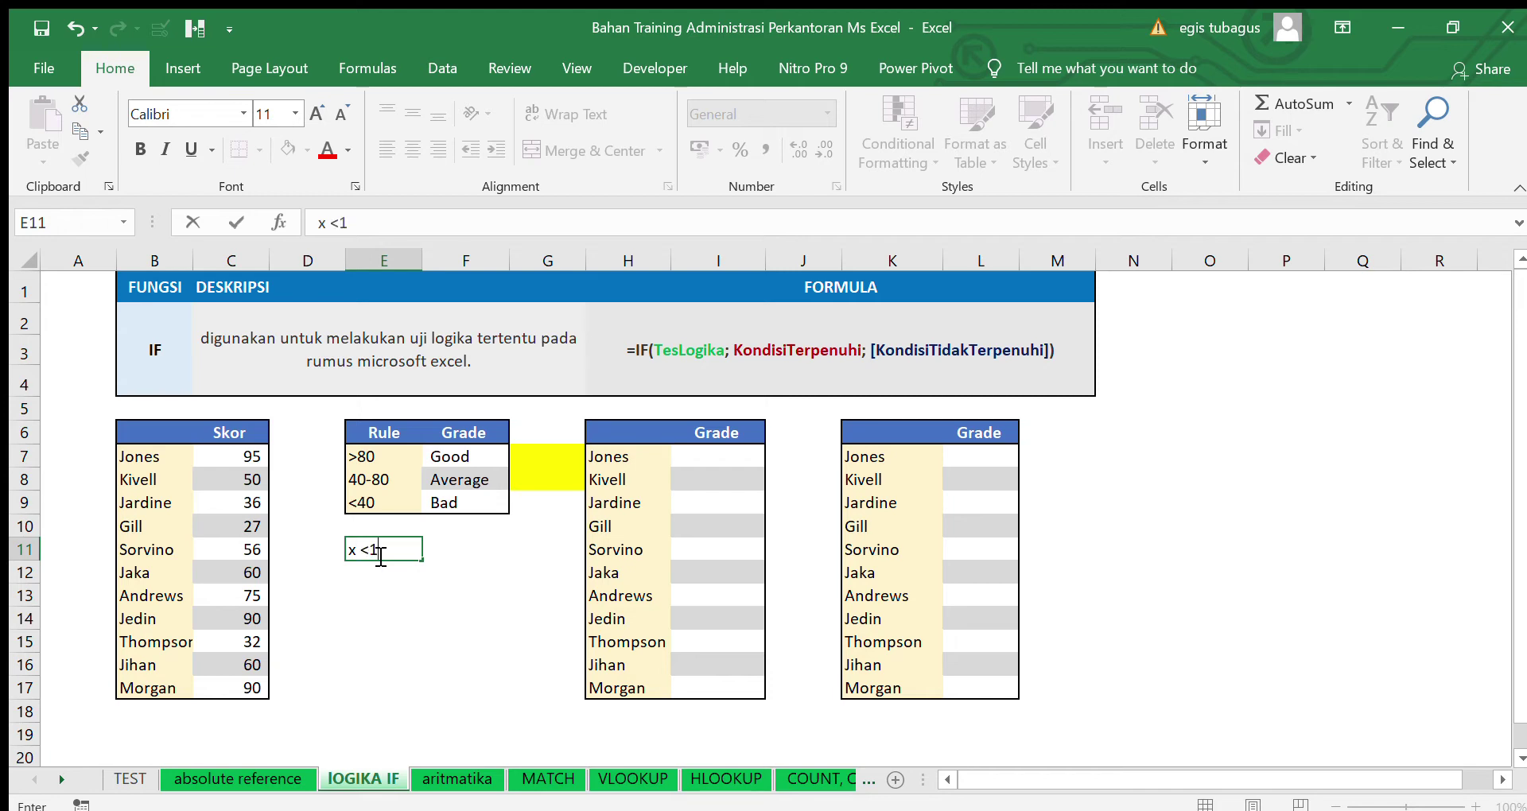
pyautogui.press('BackSpace')
pyautogui.press('BackSpace')
pyautogui.write('10')
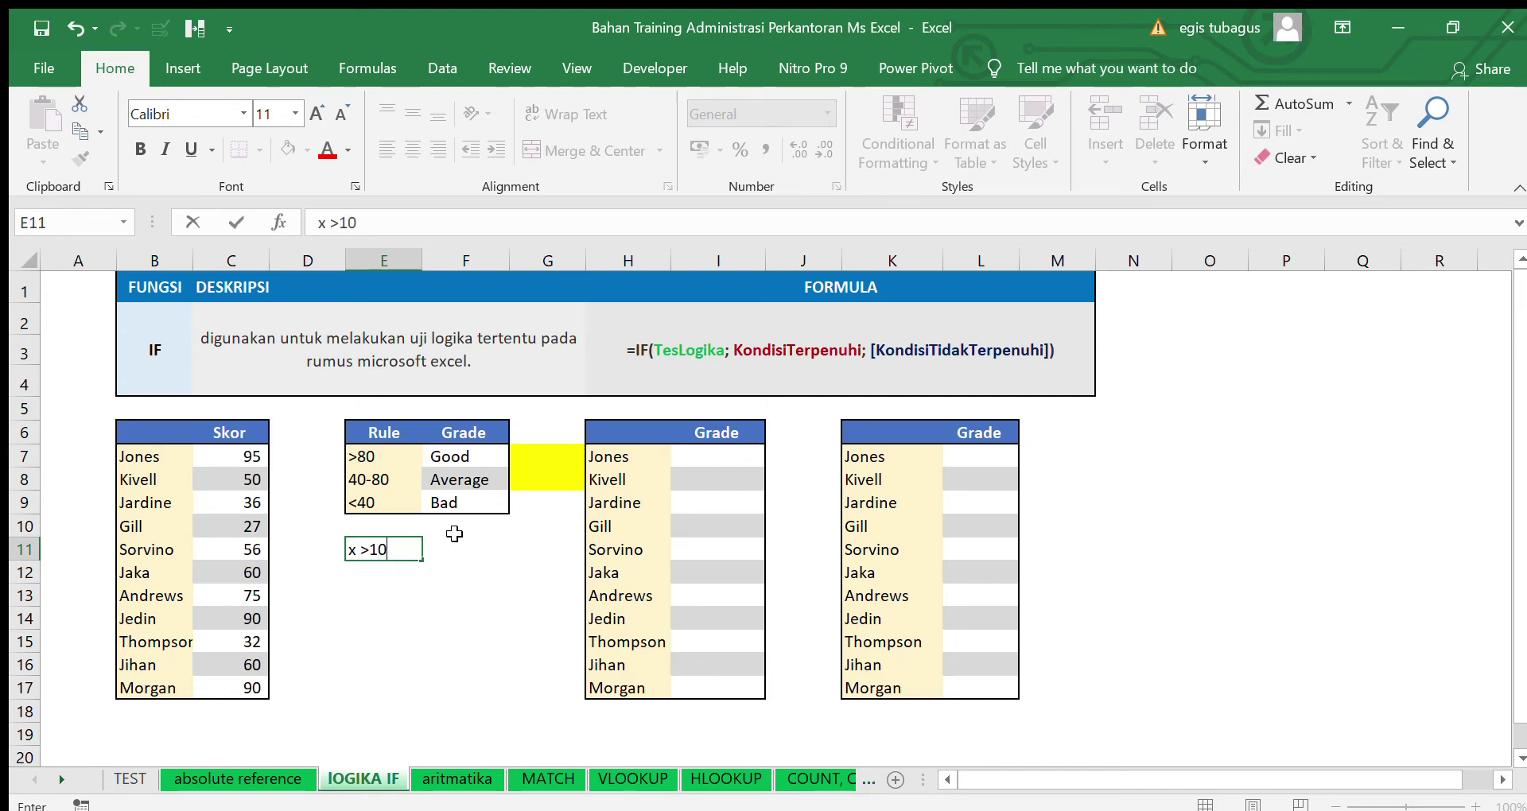
pyautogui.click(459, 557)
pyautogui.write('baik')
pyautogui.press('Return')
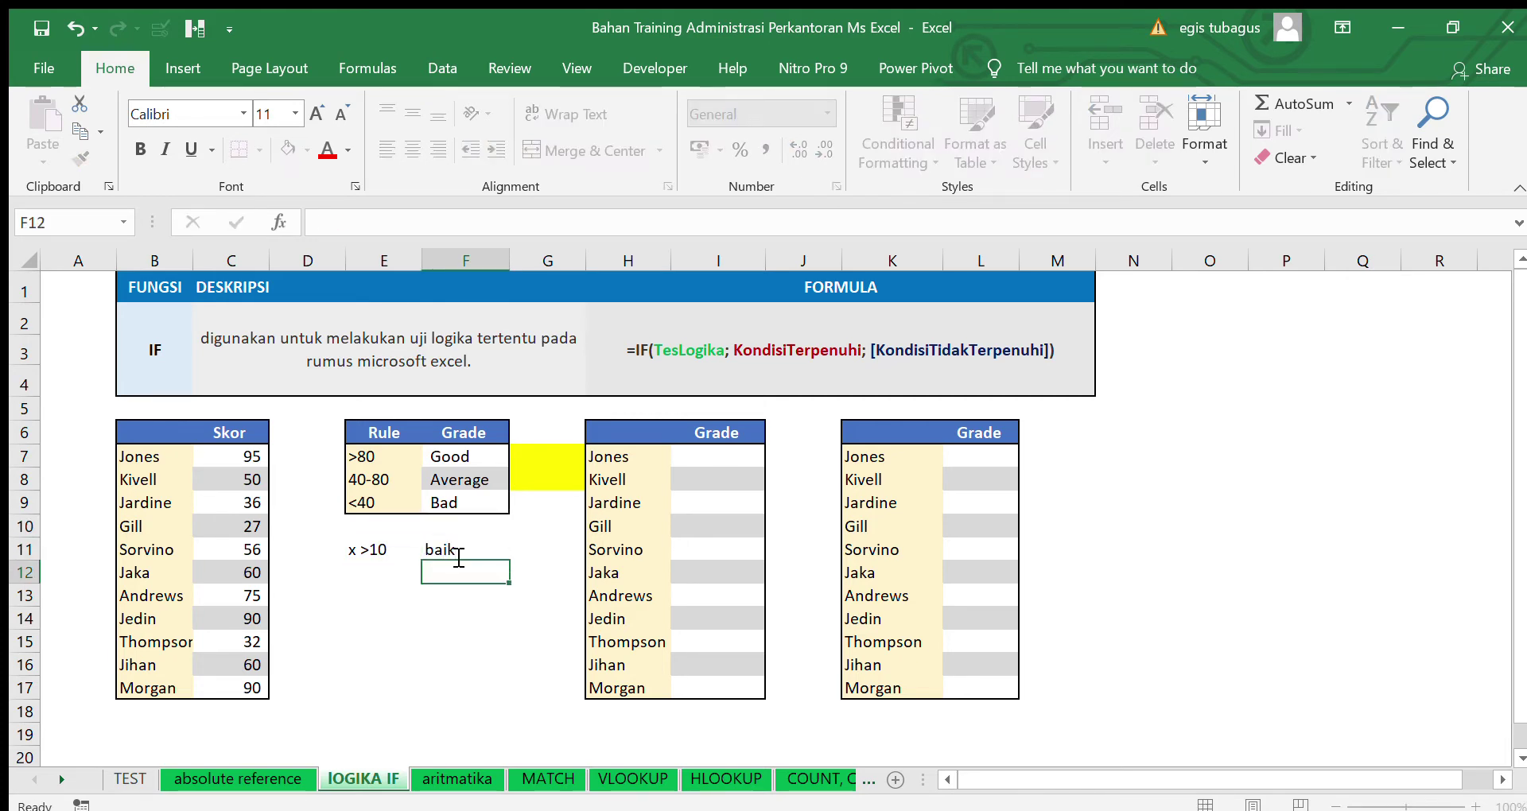
pyautogui.click(527, 545)
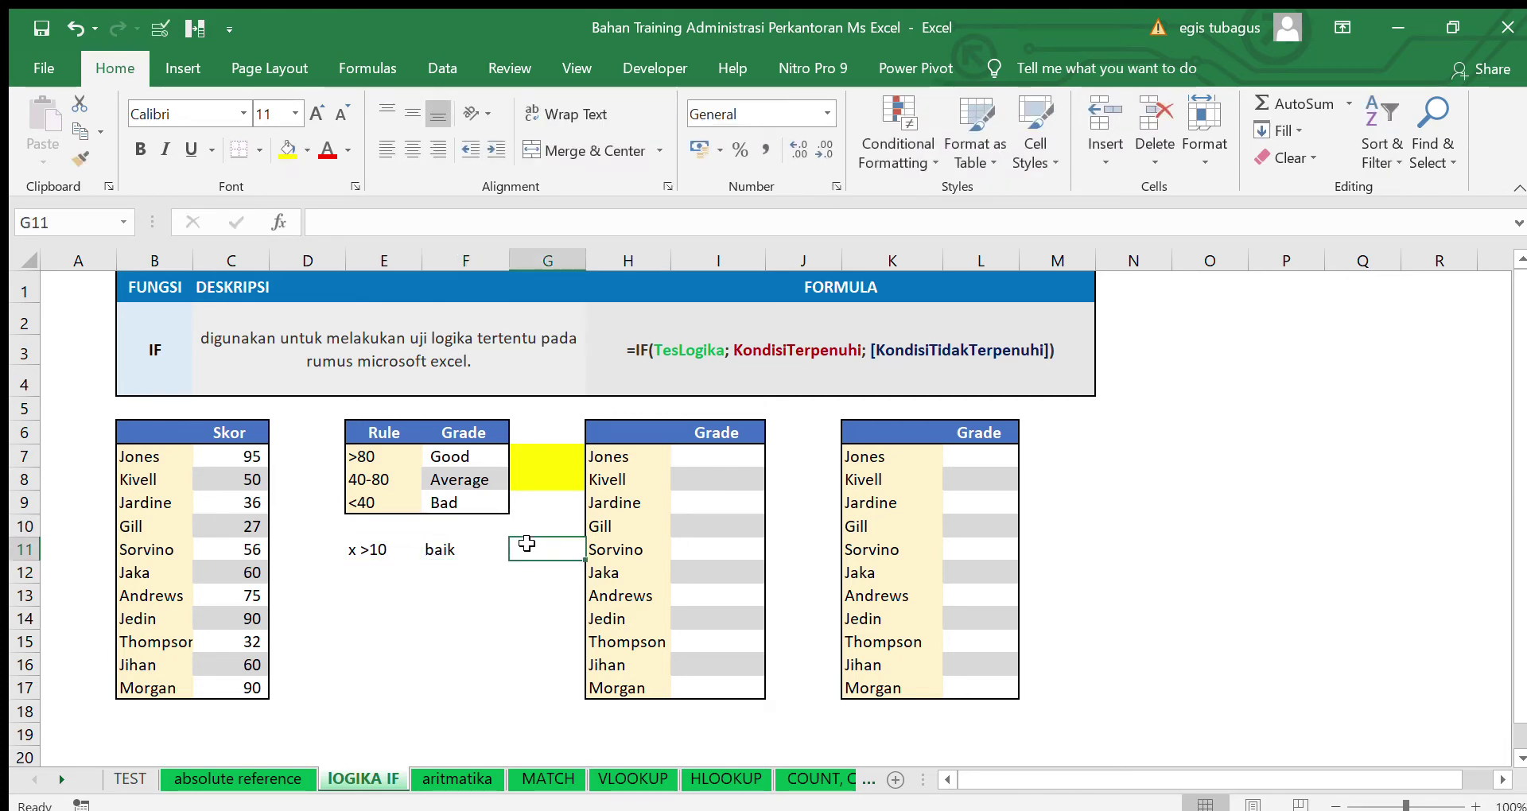
pyautogui.write('jelek')
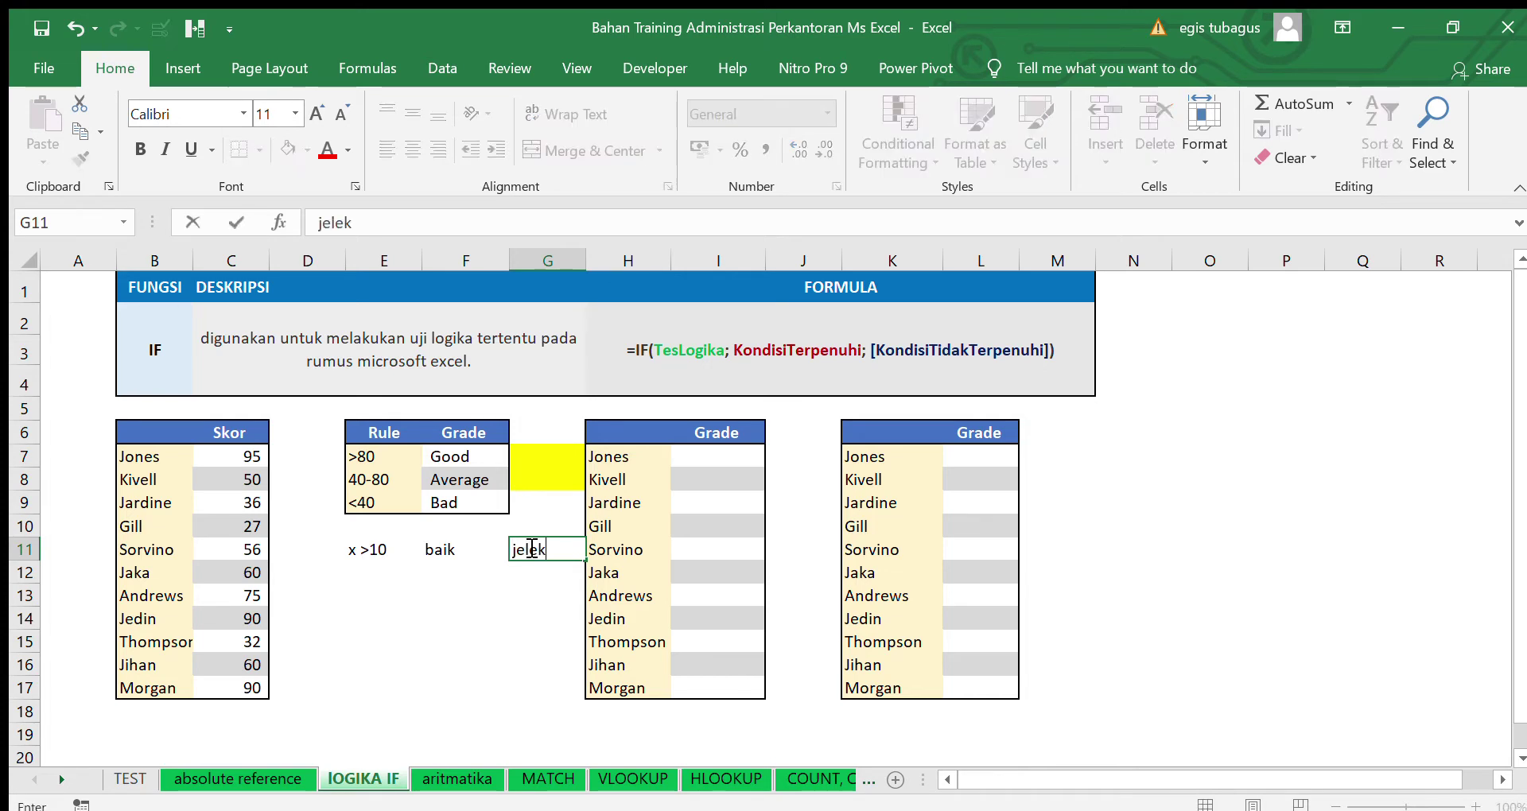
pyautogui.press('Return')
# Clear the example entries from cells E11:G11
pyautogui.moveTo(368, 550); pyautogui.dragTo(516, 551)
pyautogui.press('Delete')
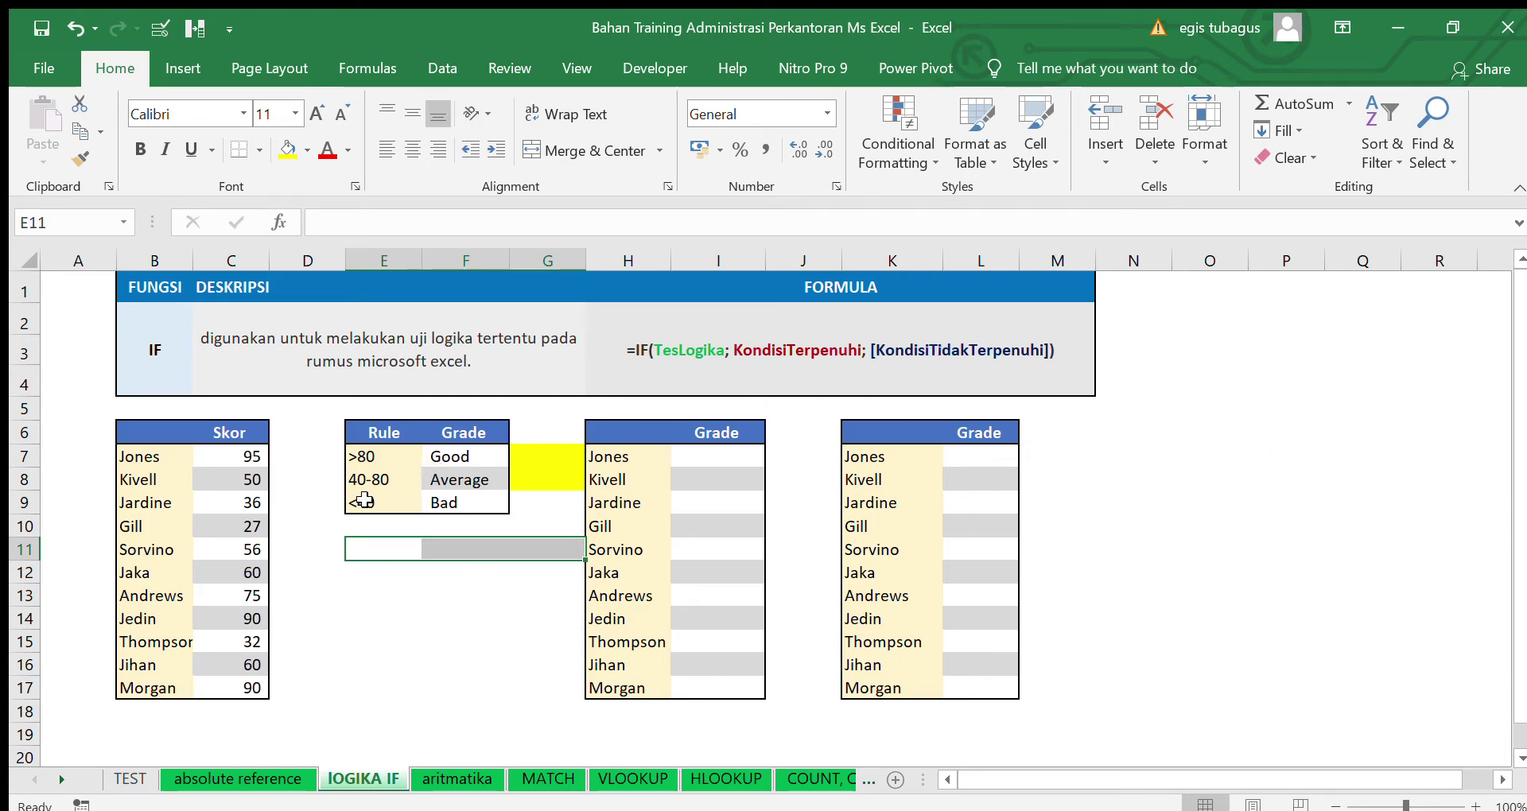
# Enter =IF(C7>80,"Good","Not Good") in I7, the first Grade cell of the table in columns H and I
pyautogui.click(466, 460)
pyautogui.click(443, 503)
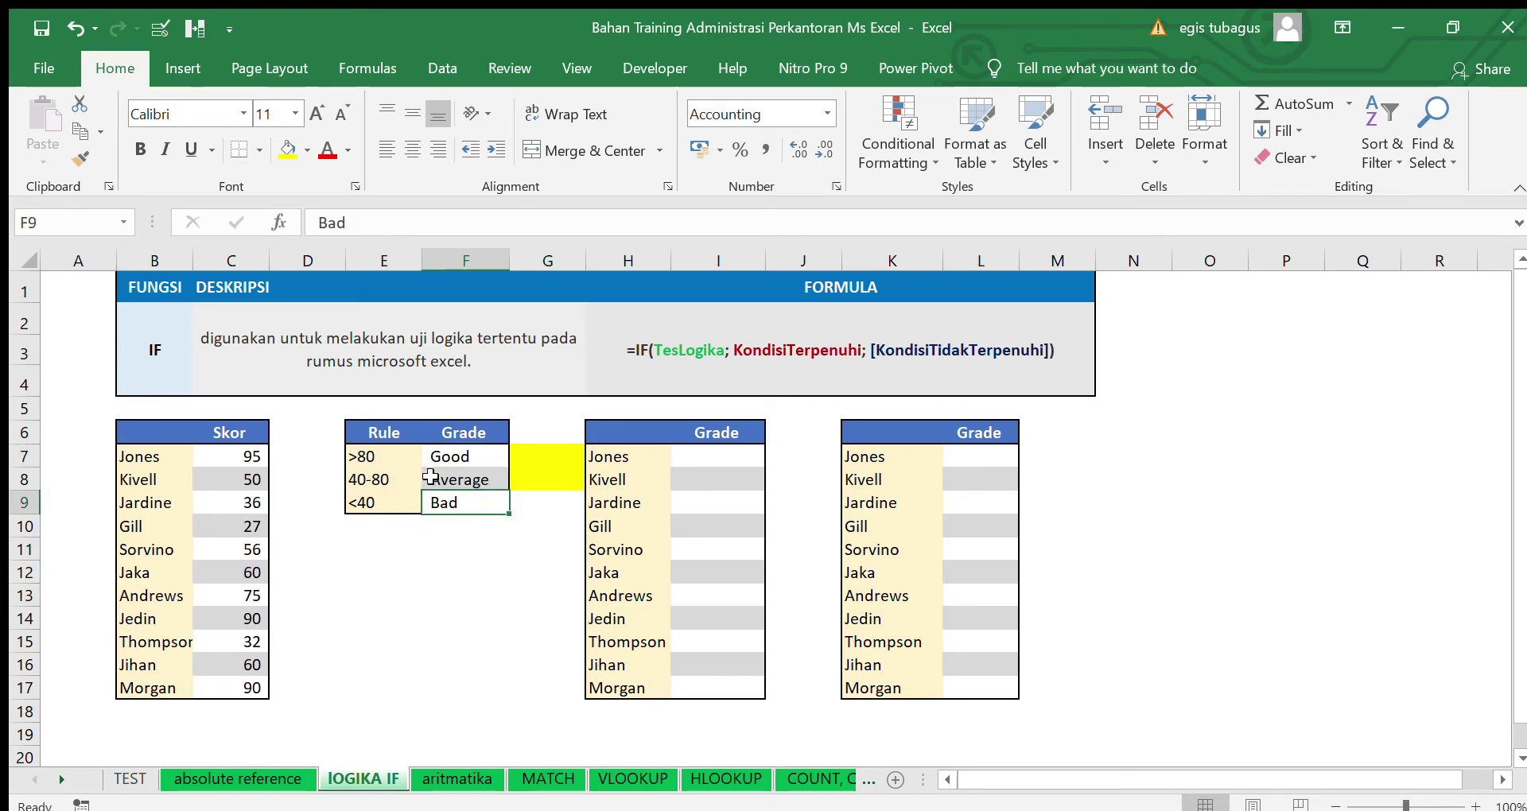
pyautogui.click(692, 467)
pyautogui.write('=i')
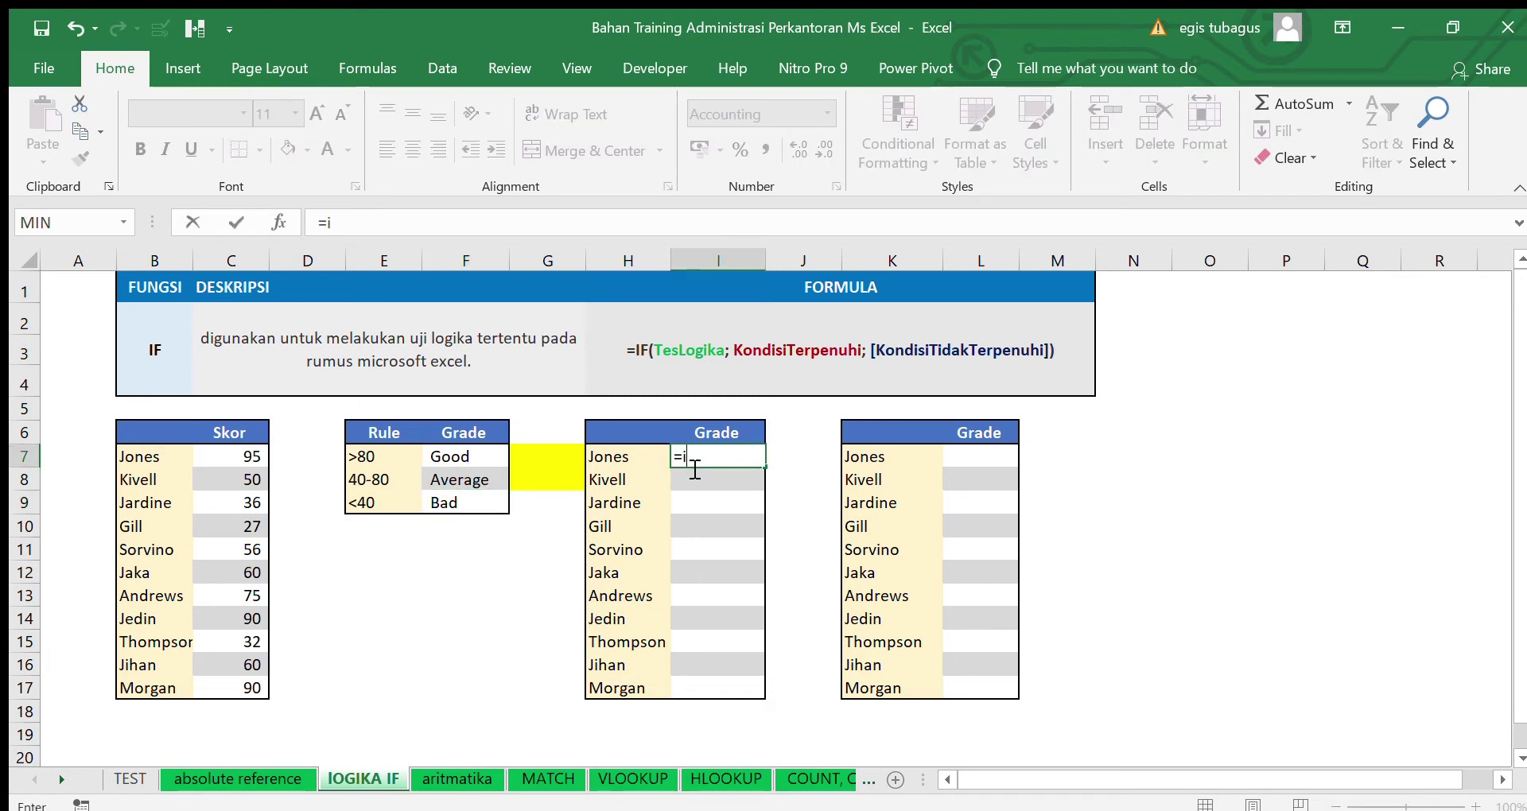
pyautogui.write('f(')
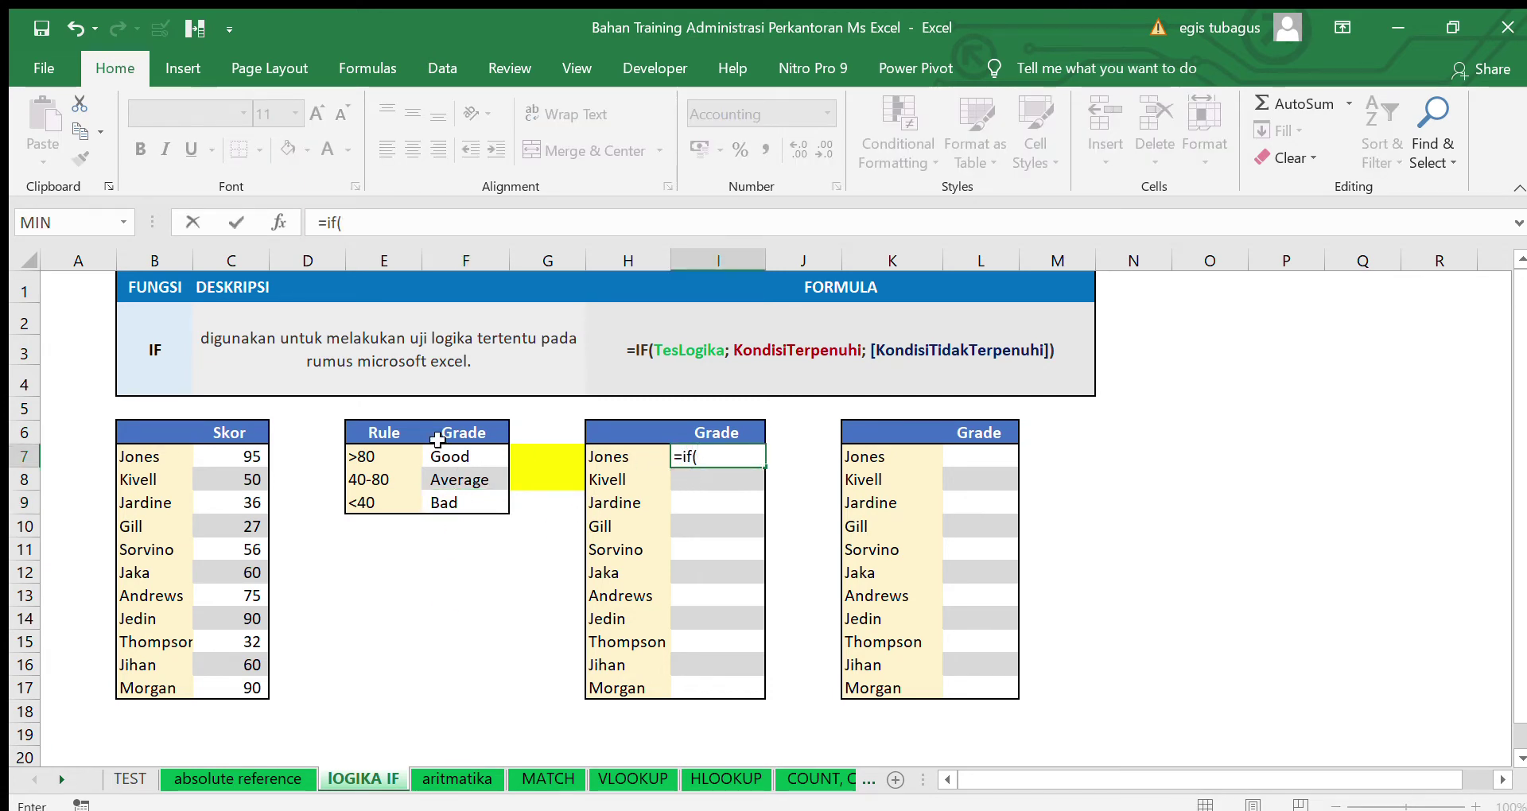
pyautogui.click(235, 460)
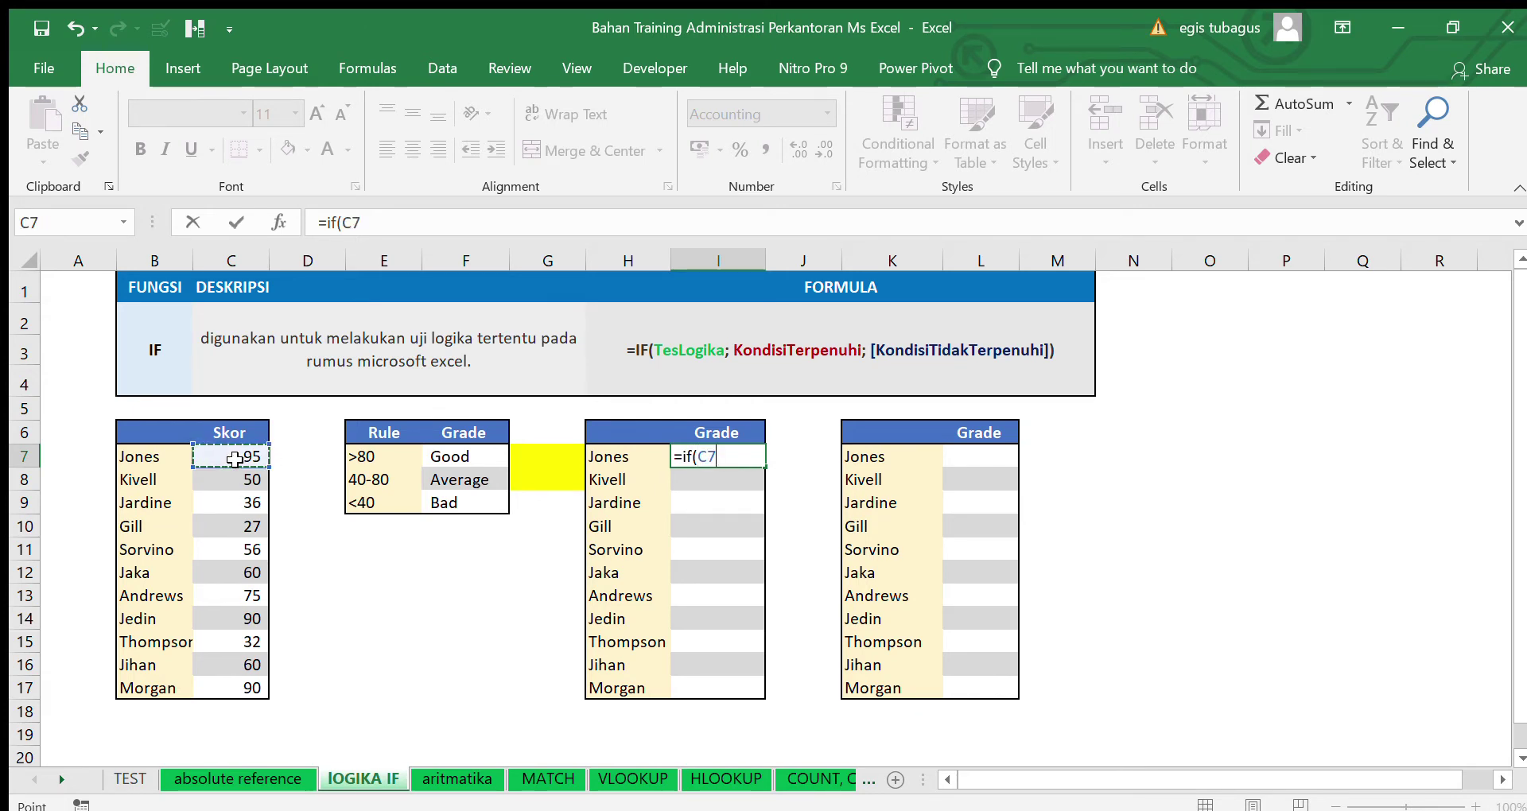
pyautogui.write('>80,')
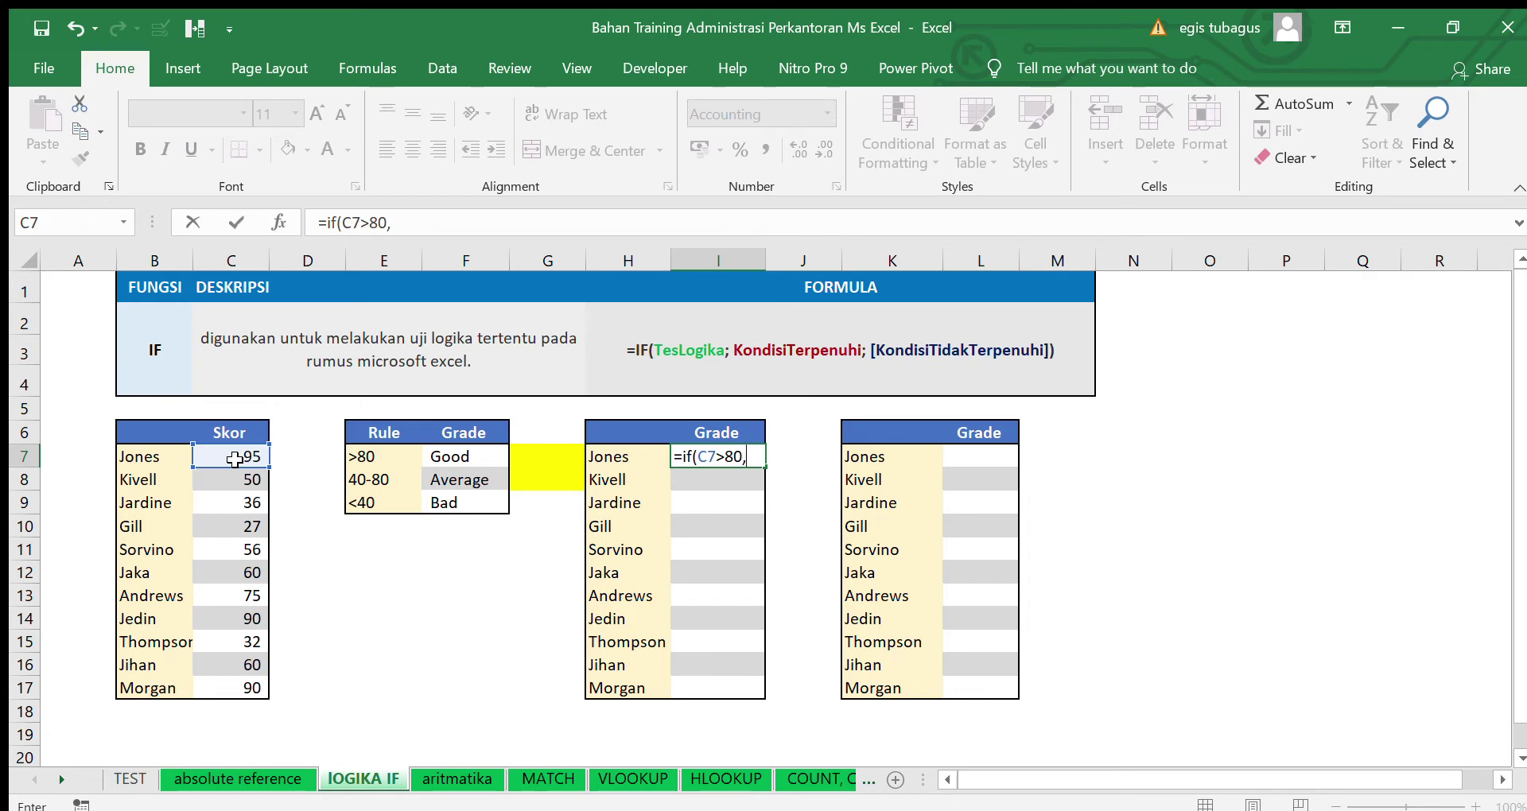
pyautogui.write('"Good",')
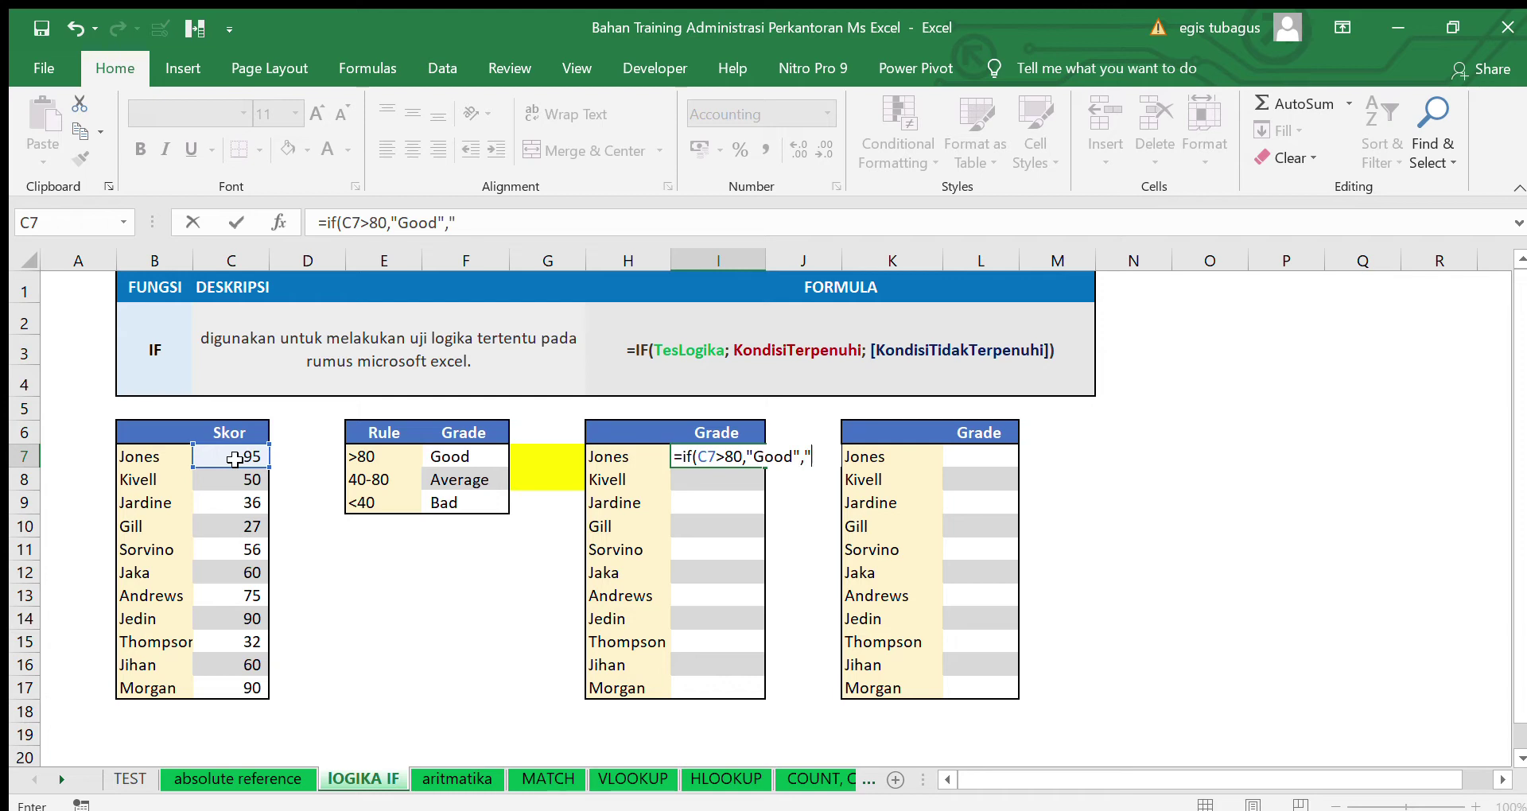
pyautogui.write('Not Goo')
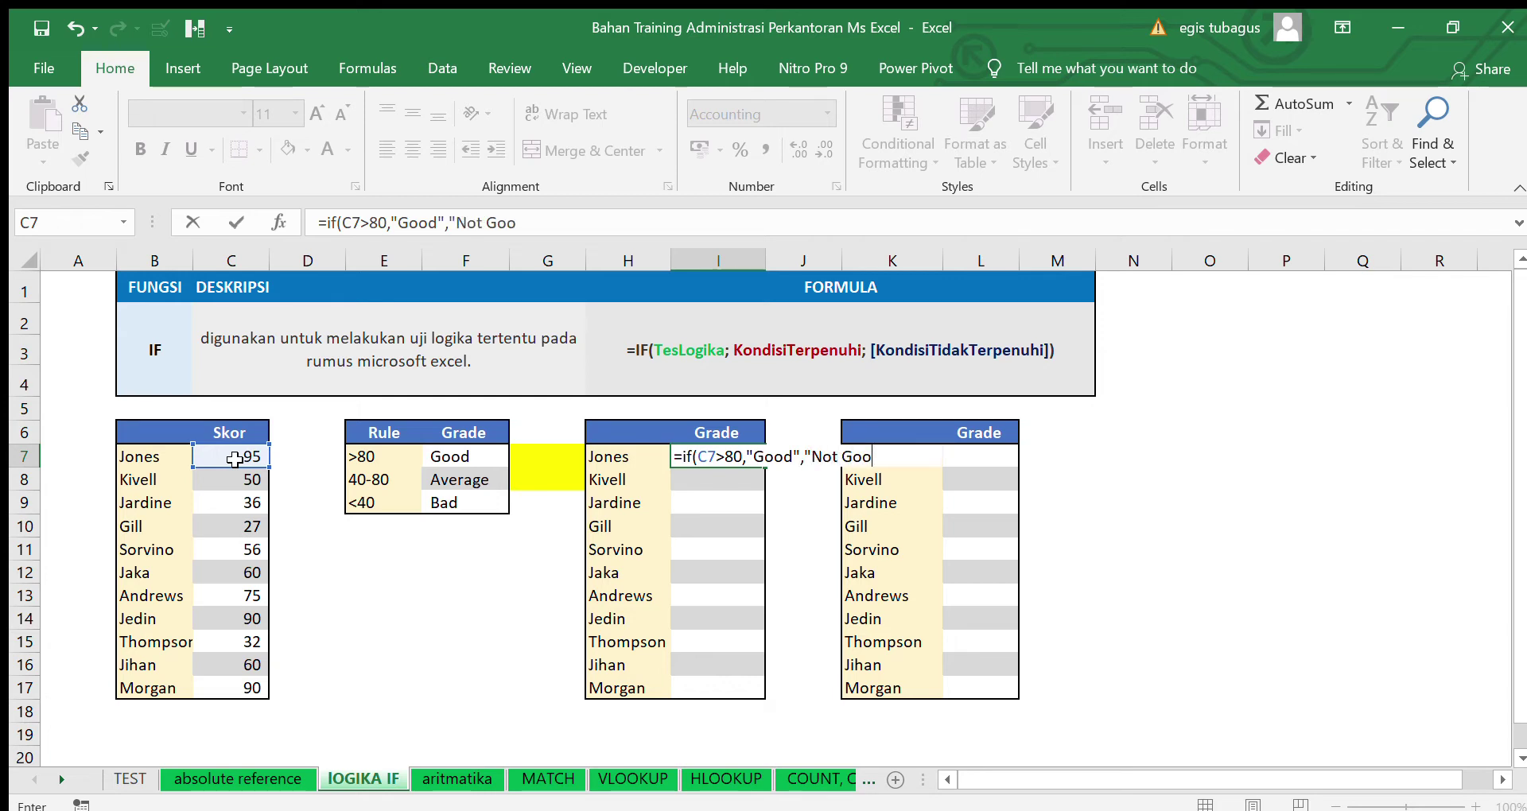
pyautogui.write('d")')
pyautogui.press('Return')
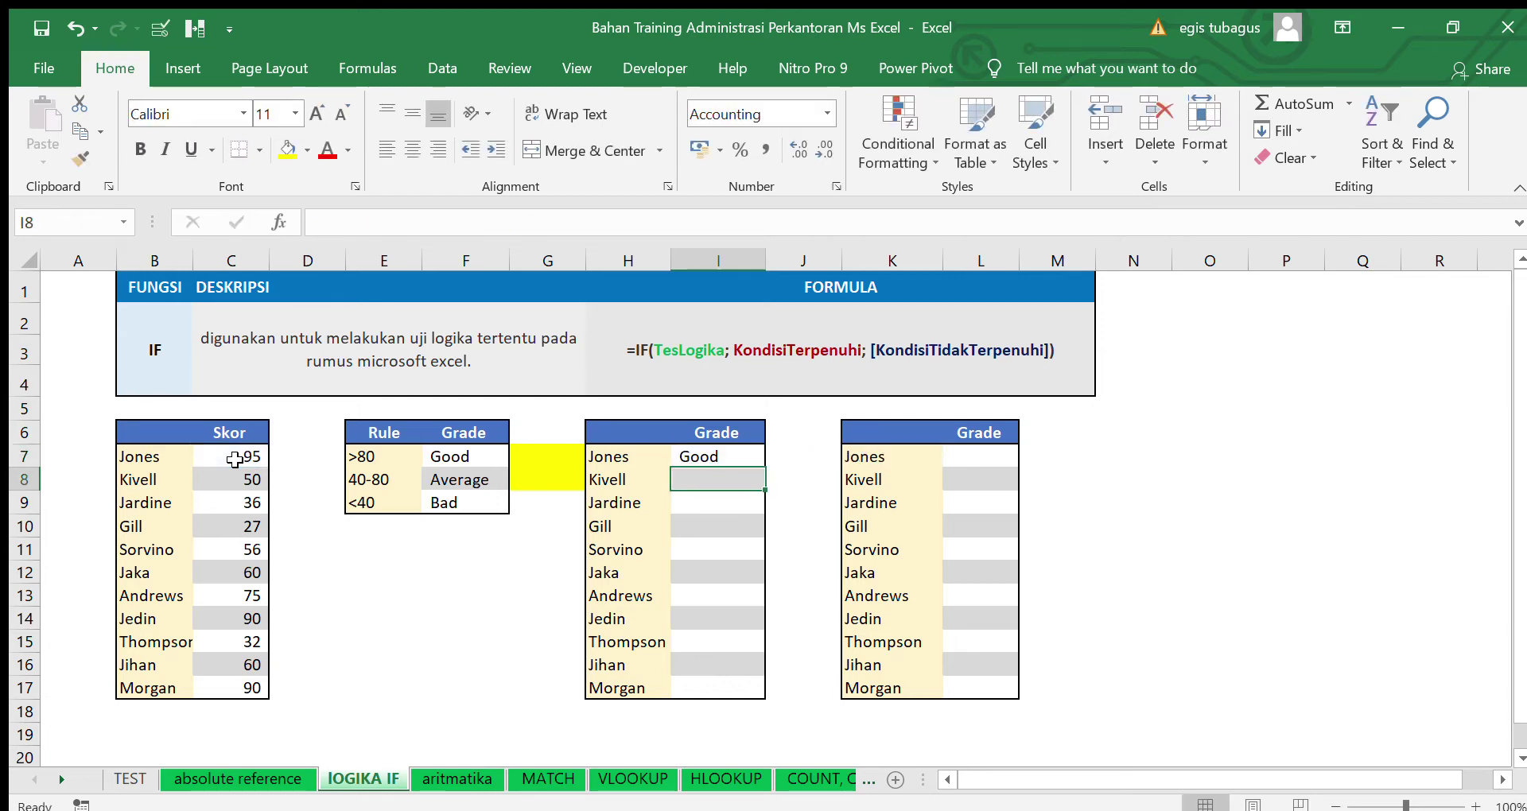
# Copy the IF formula from I7 into the remaining Grade cells I8:I17
pyautogui.click(682, 452)
pyautogui.hotkey('ctrl', 'c')
pyautogui.click(703, 480)
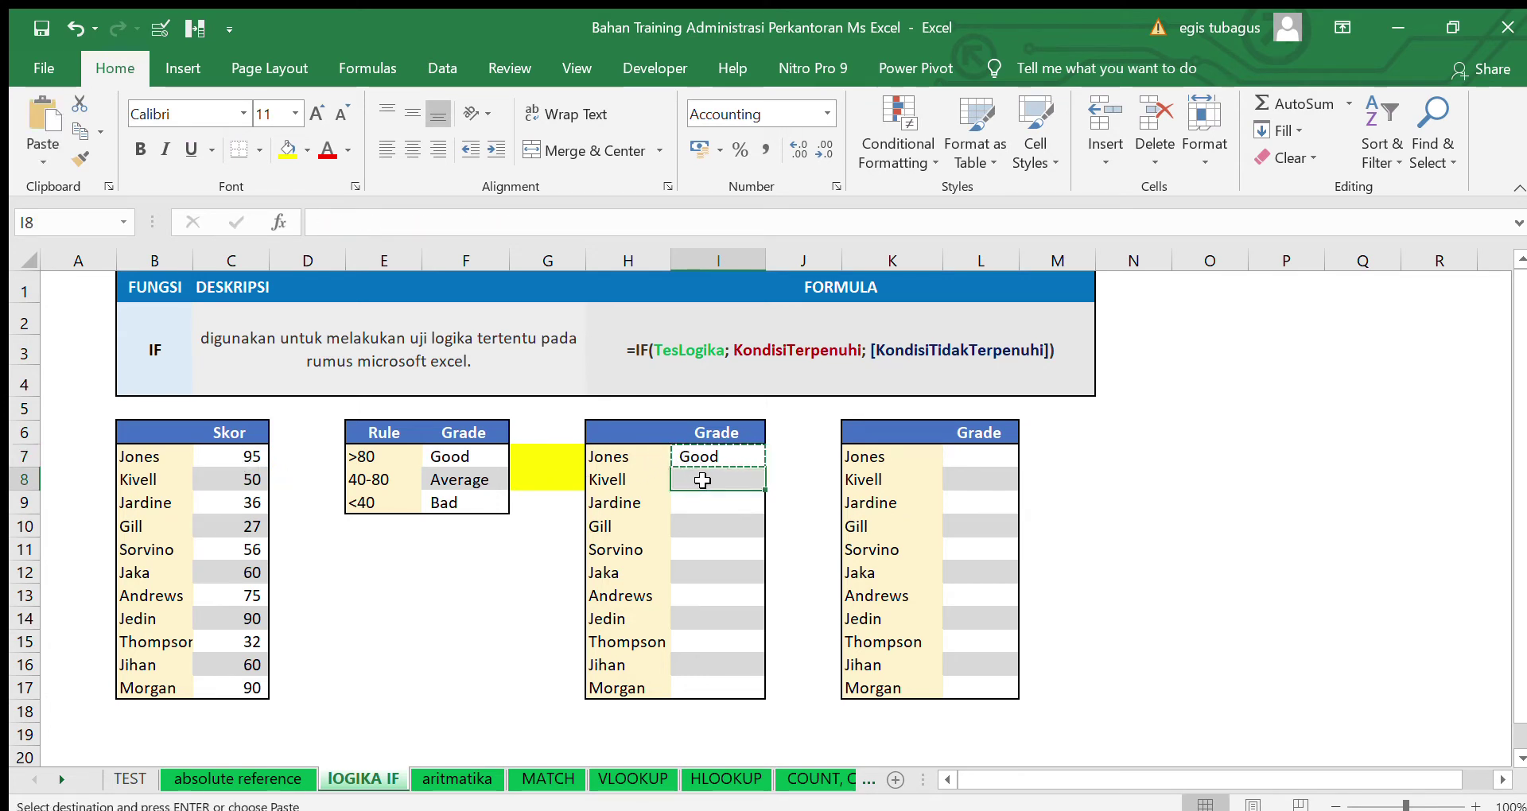
pyautogui.keyDown('shift'); pyautogui.click(739, 689); pyautogui.keyUp('shift')
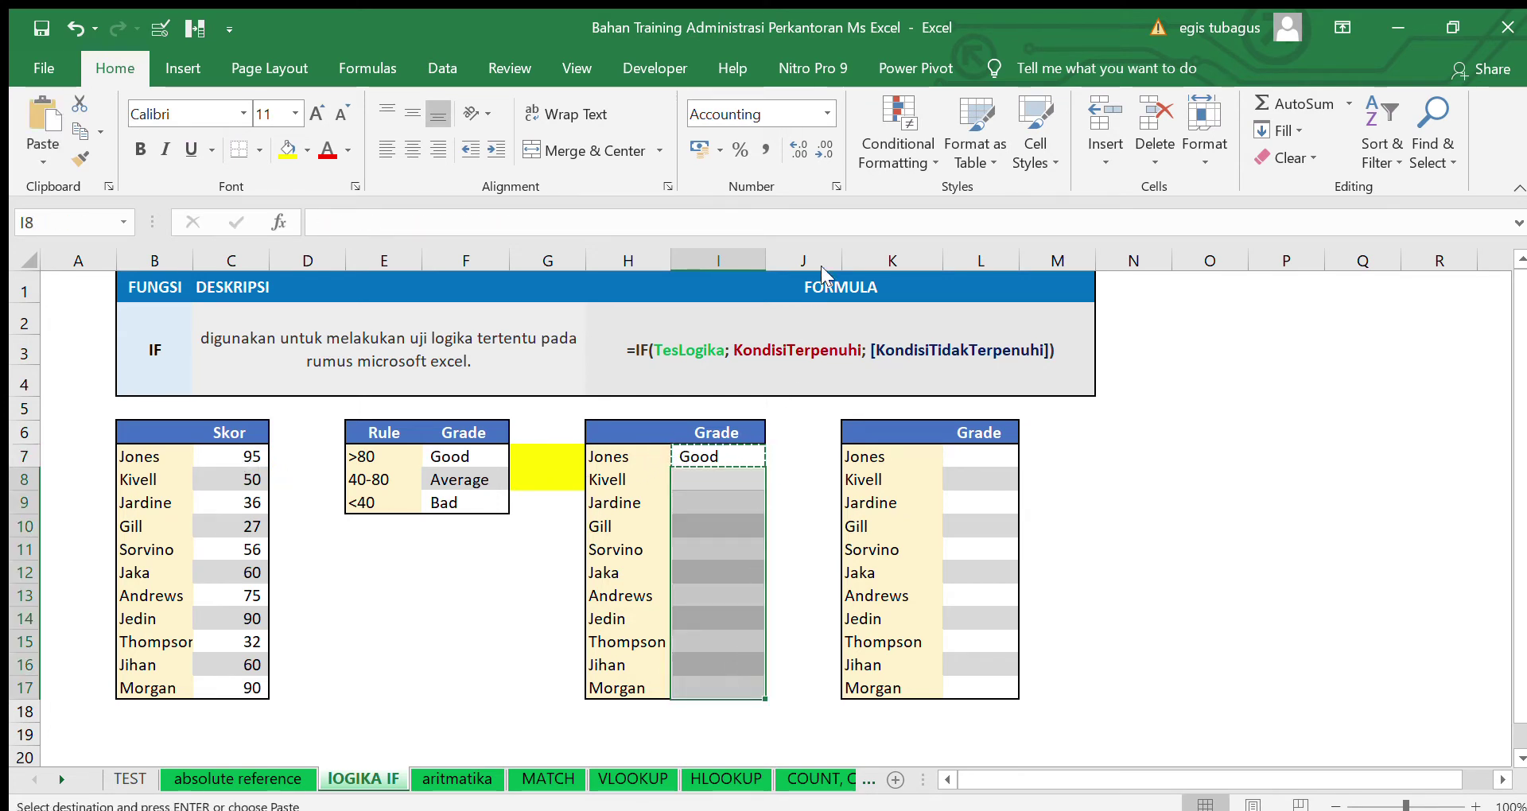
pyautogui.hotkey('ctrl', 'v')
pyautogui.press('Escape')
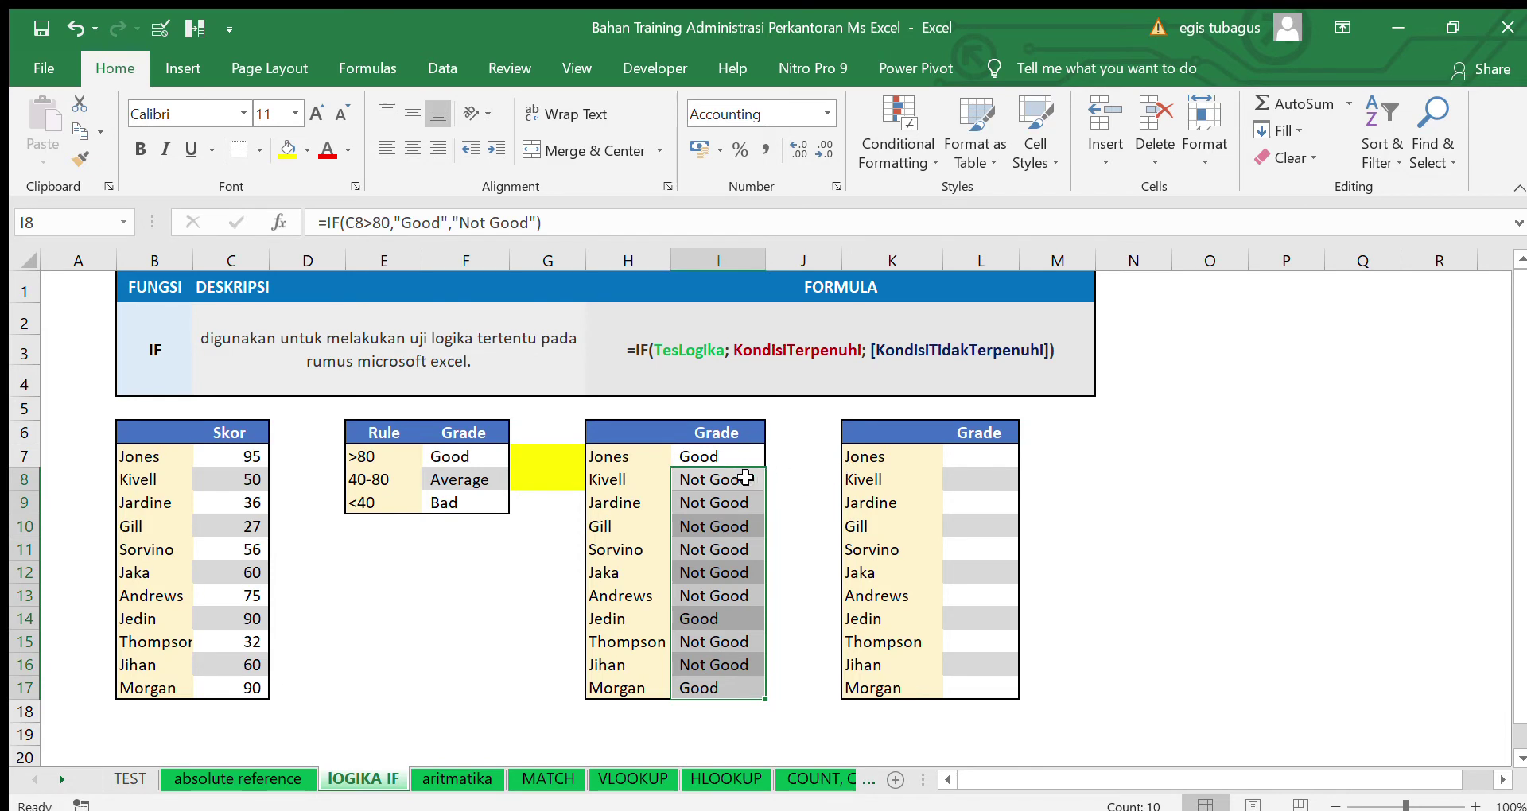
# Compare the grades in column I with the scores in column C, and check the formula in I7
pyautogui.click(745, 477)
pyautogui.moveTo(745, 478); pyautogui.dragTo(750, 577)
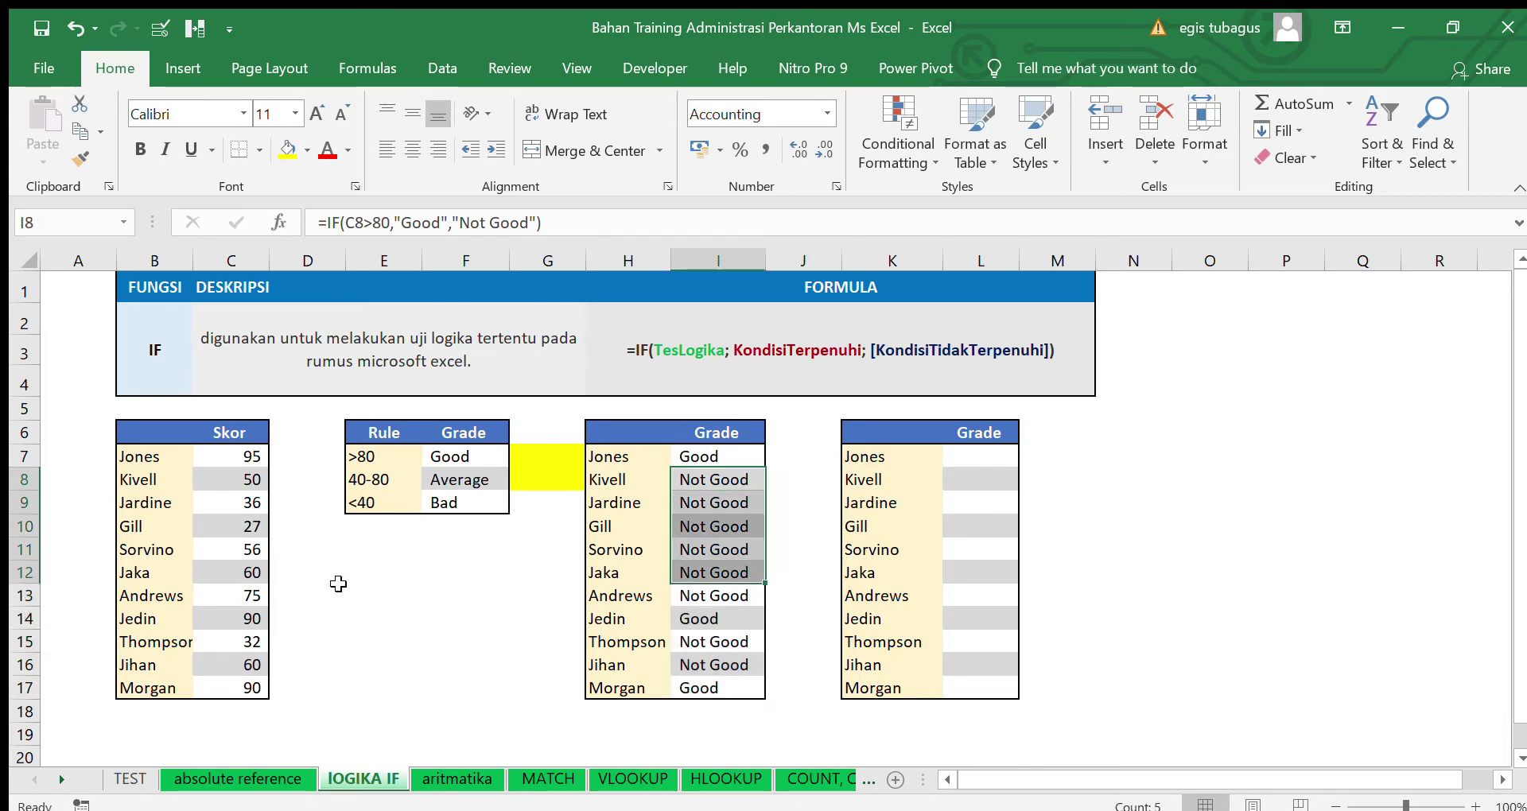
pyautogui.click(257, 483)
pyautogui.click(704, 458)
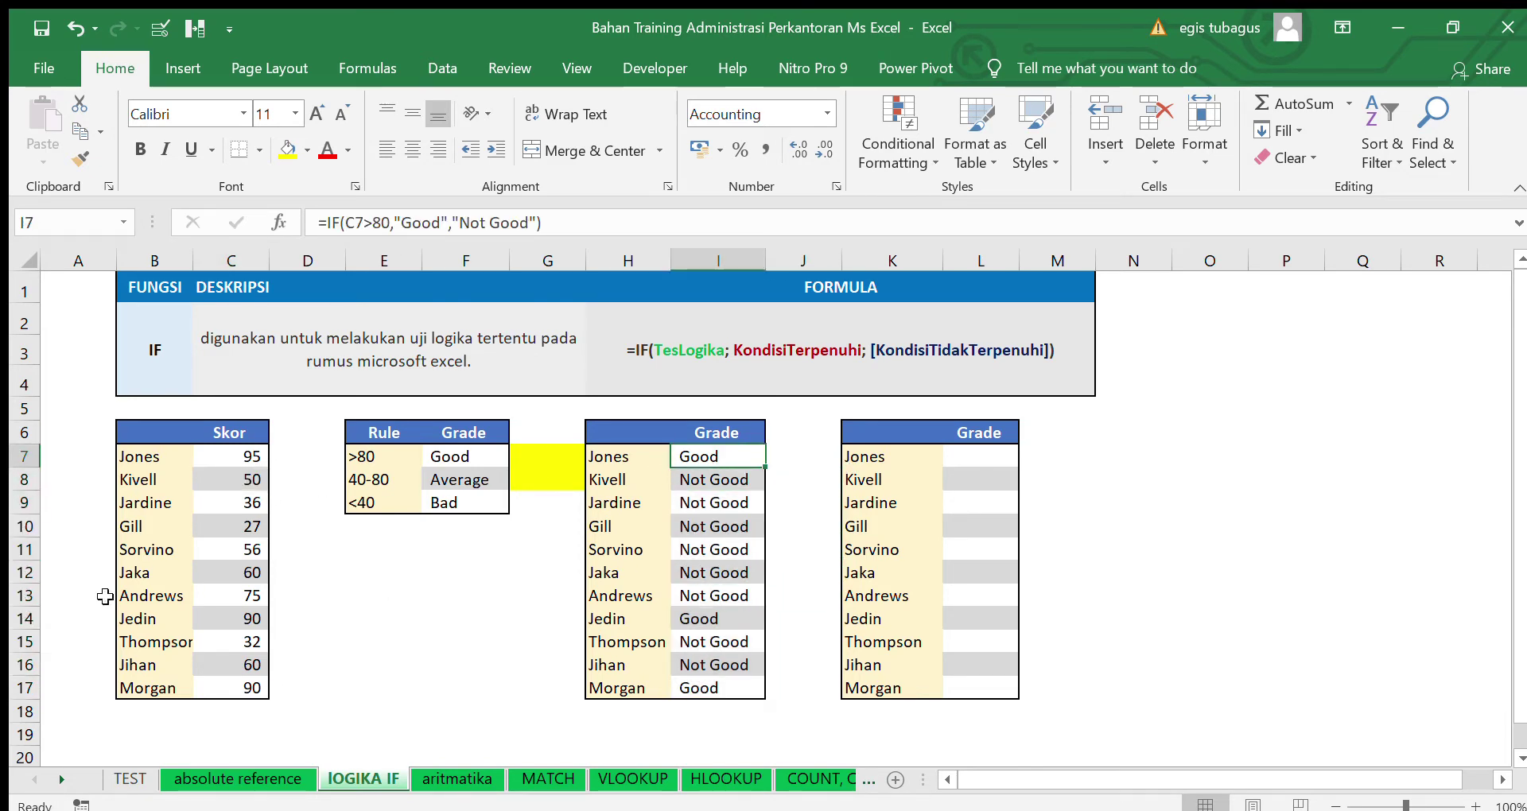
# Start an IF formula in L7 that tests C7>80 and returns the grade in F7 when true
pyautogui.click(972, 462)
pyautogui.write('=')
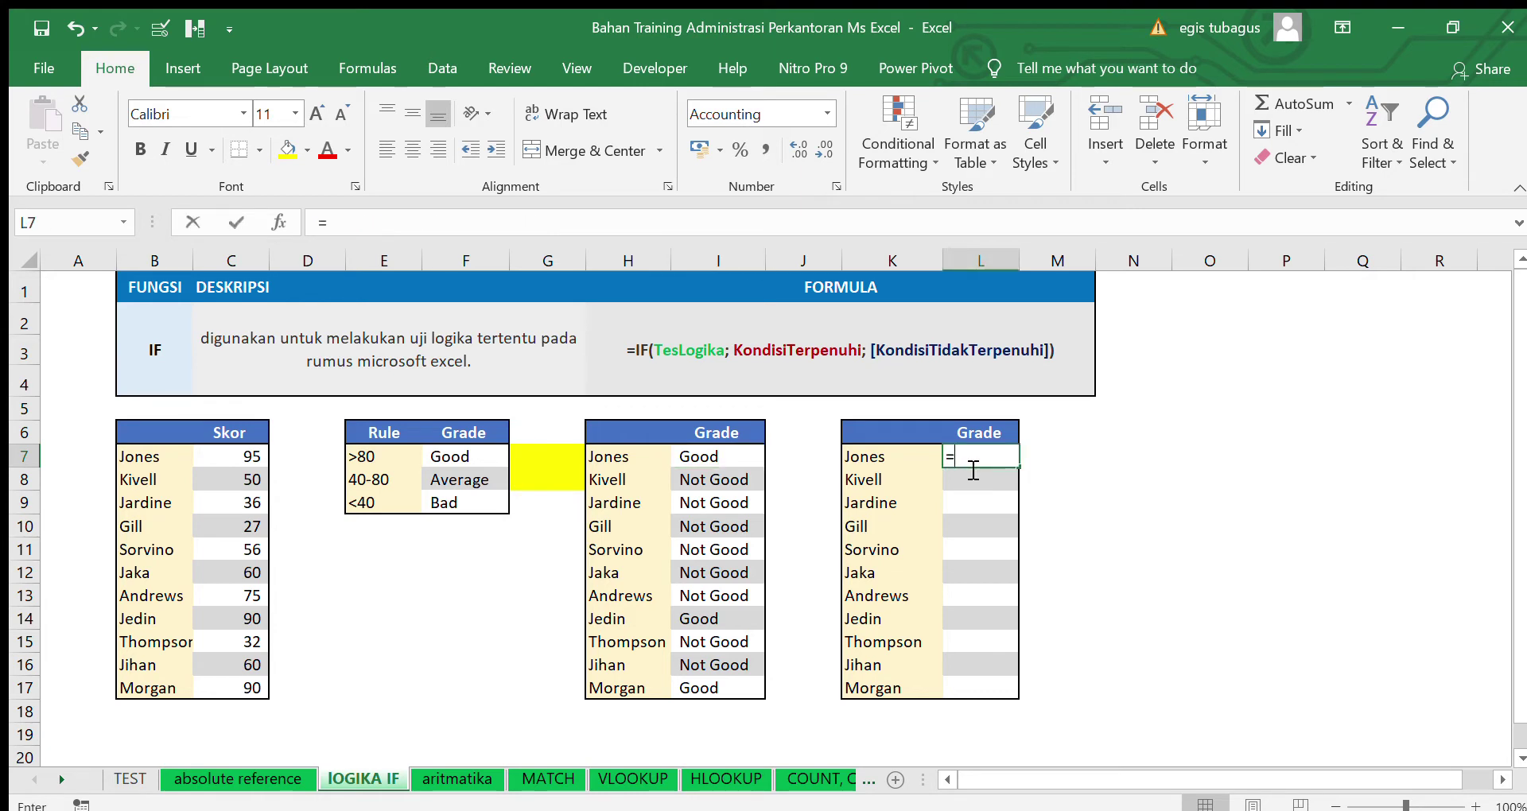
pyautogui.write('if(')
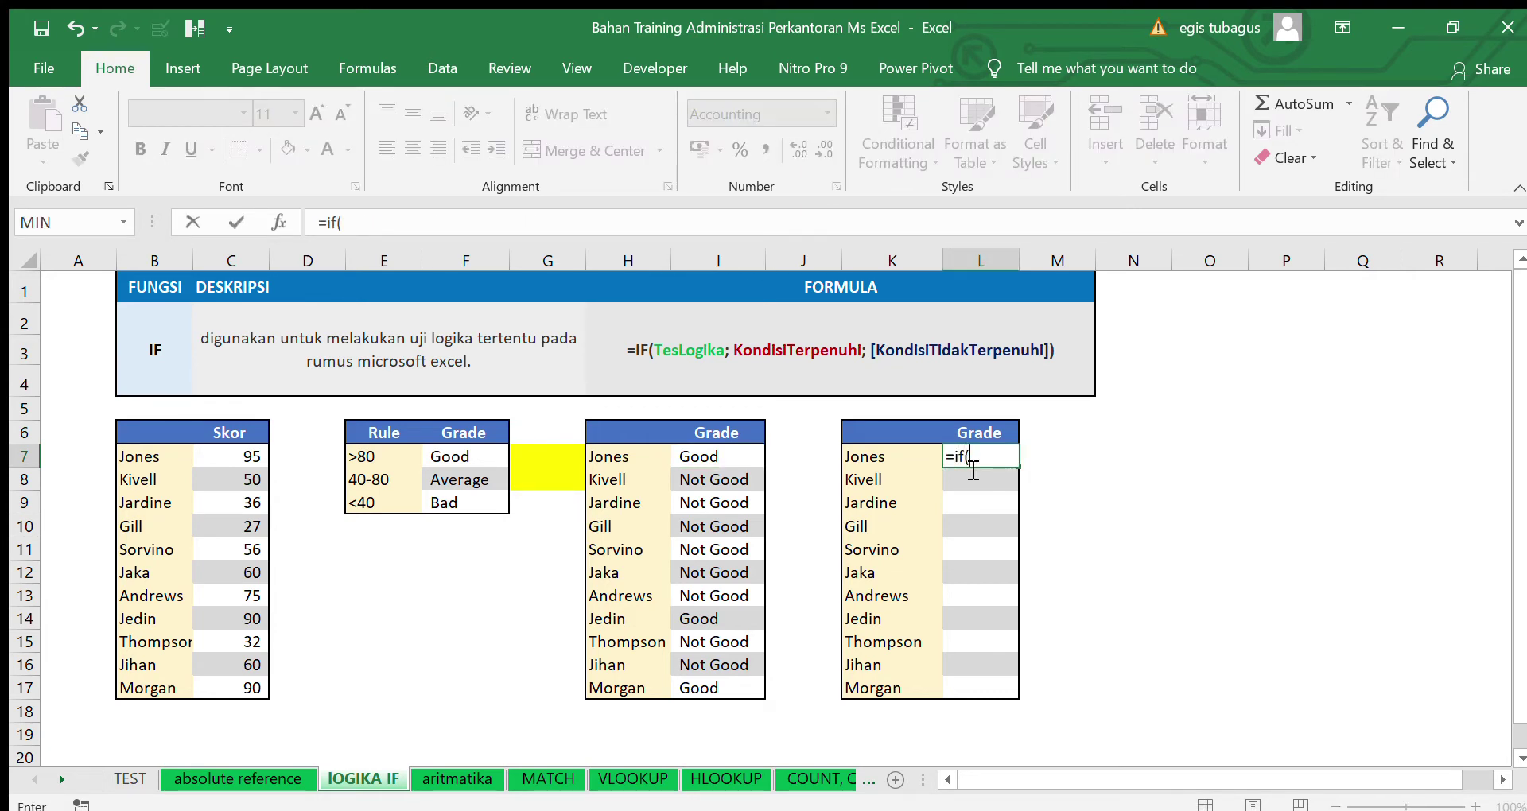
pyautogui.click(238, 457)
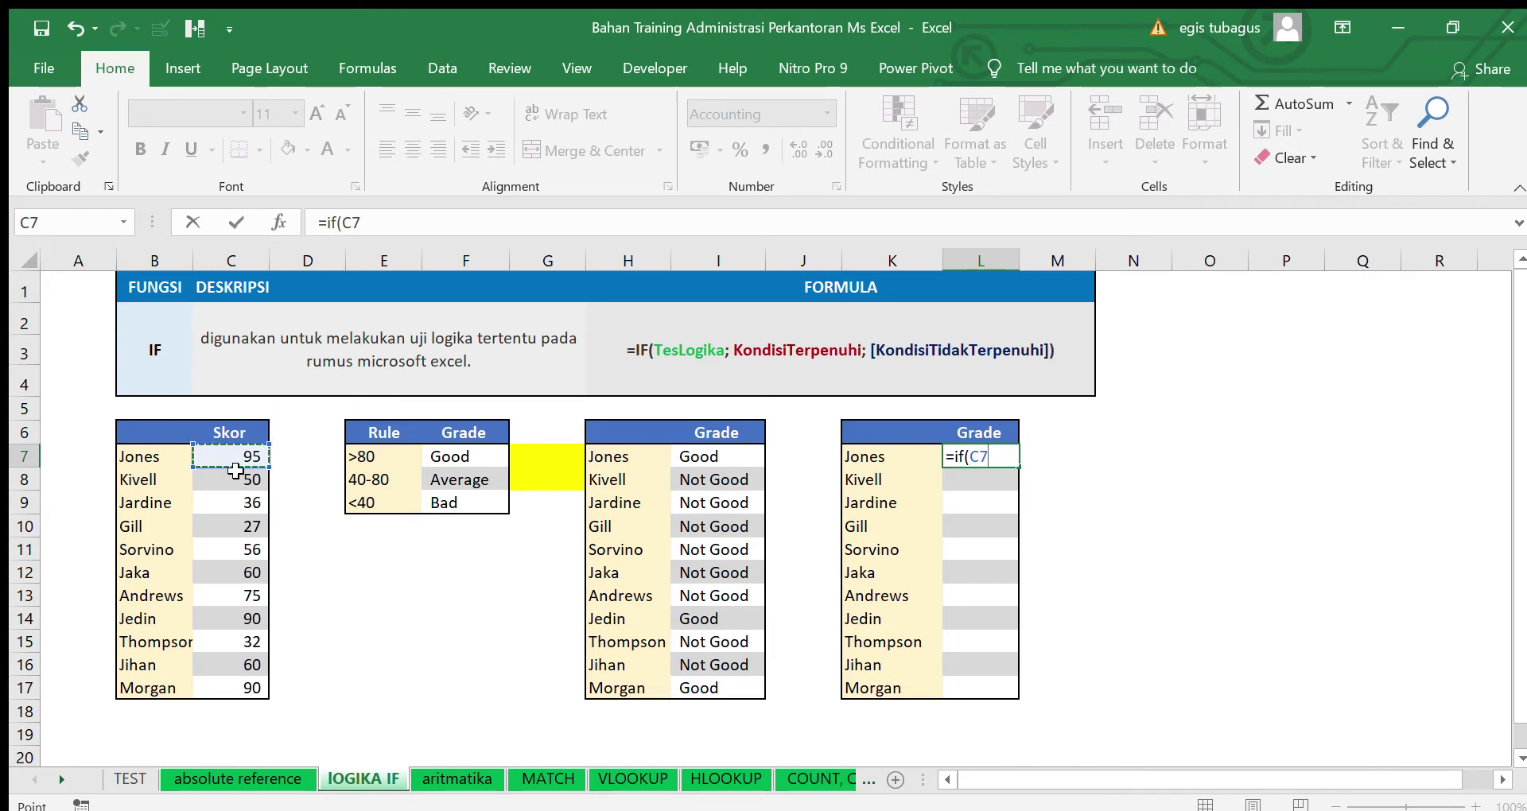
pyautogui.write('>80,')
pyautogui.click(489, 457)
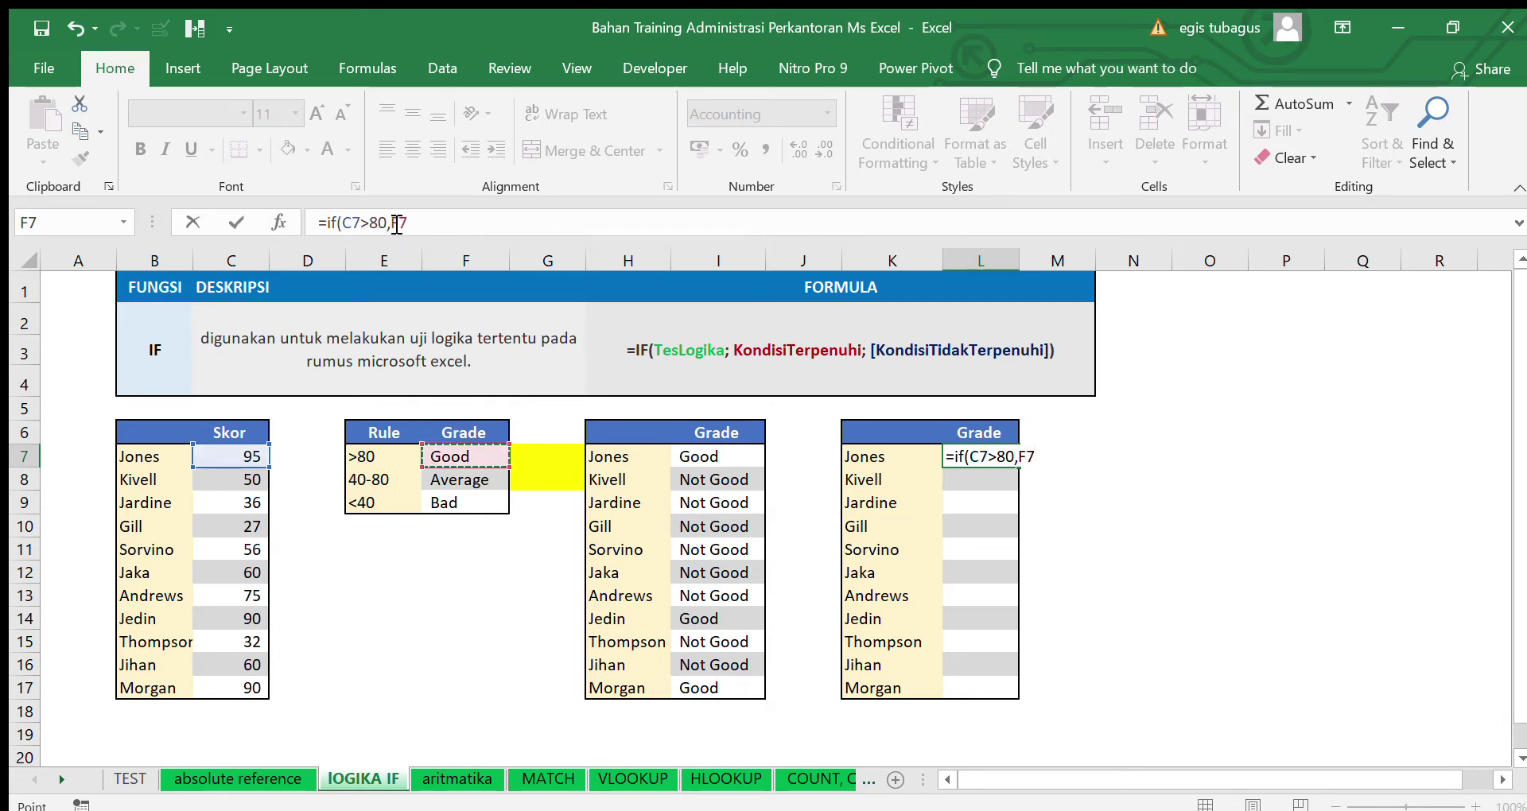
# Make the F7 reference in L7's IF formula absolute, as $F$7
pyautogui.doubleClick(399, 224)
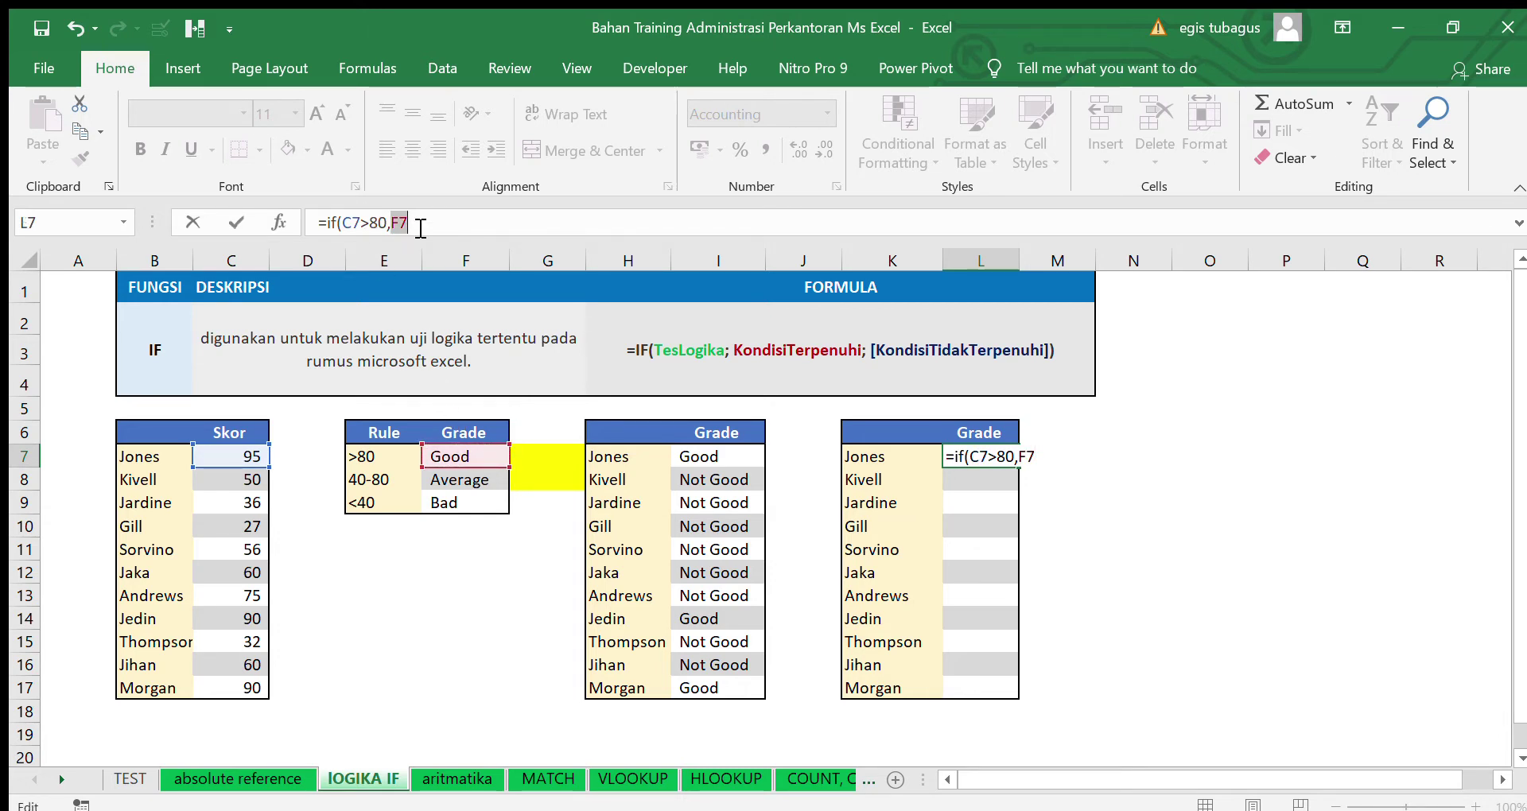
pyautogui.write('M7')
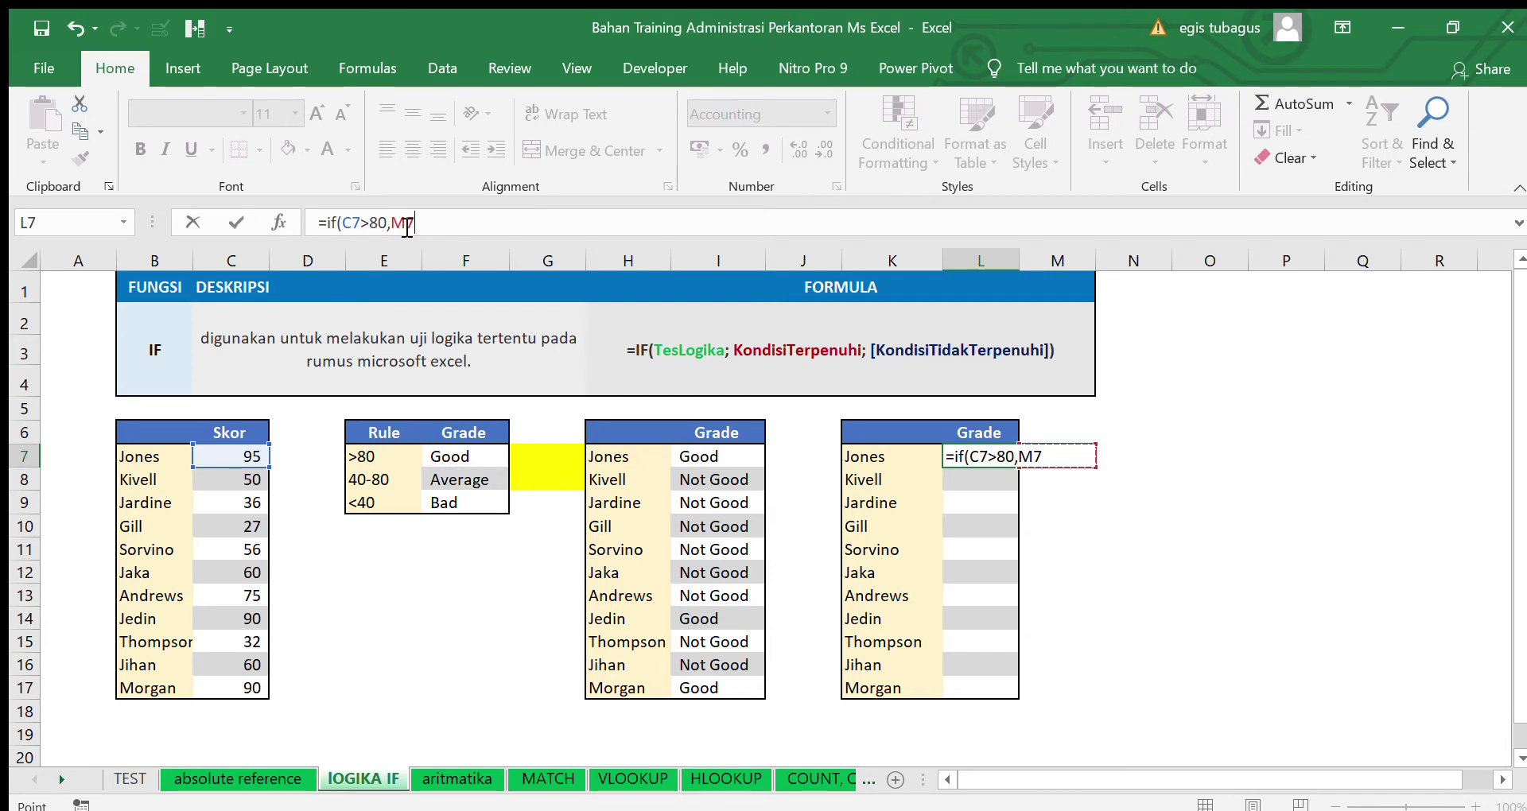
pyautogui.doubleClick(407, 228)
pyautogui.click(405, 226)
pyautogui.press('BackSpace')
pyautogui.write('f')
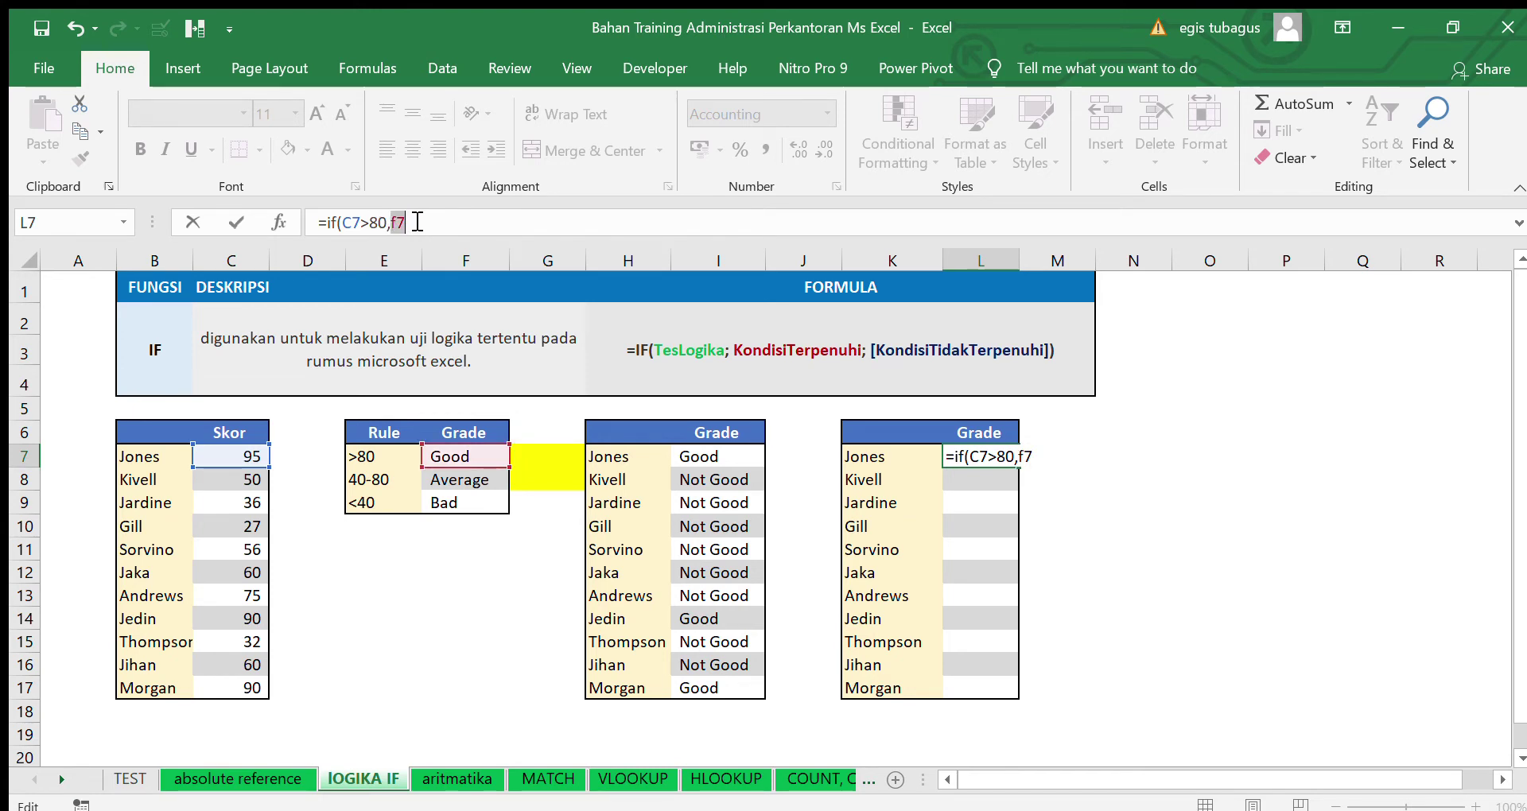
pyautogui.press('F4')
pyautogui.write(',')
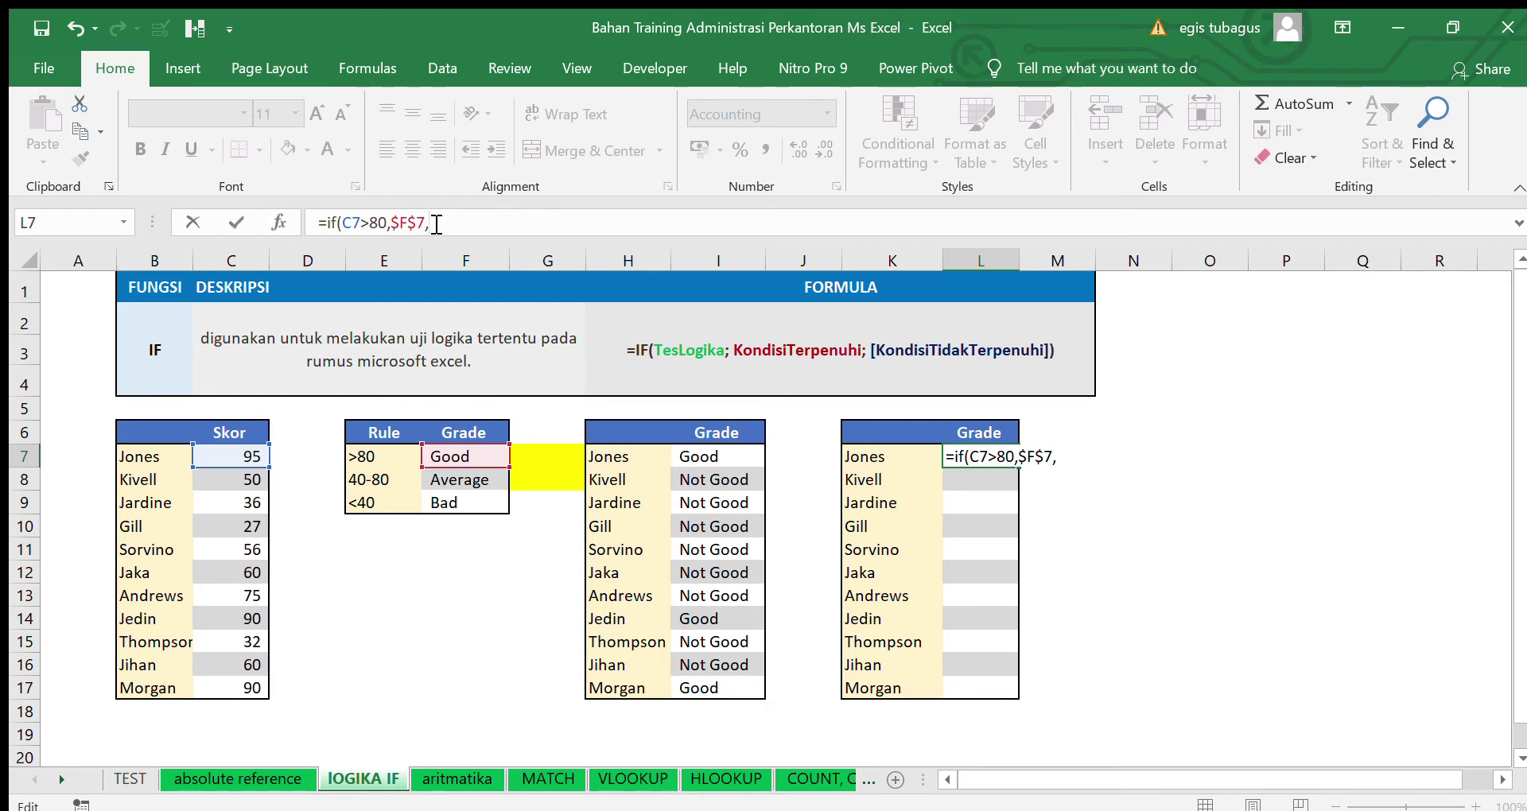
# Complete L7's formula with "not good" as the false result, giving =IF(C7>80,$F$7,"not good")
pyautogui.write('"not good')
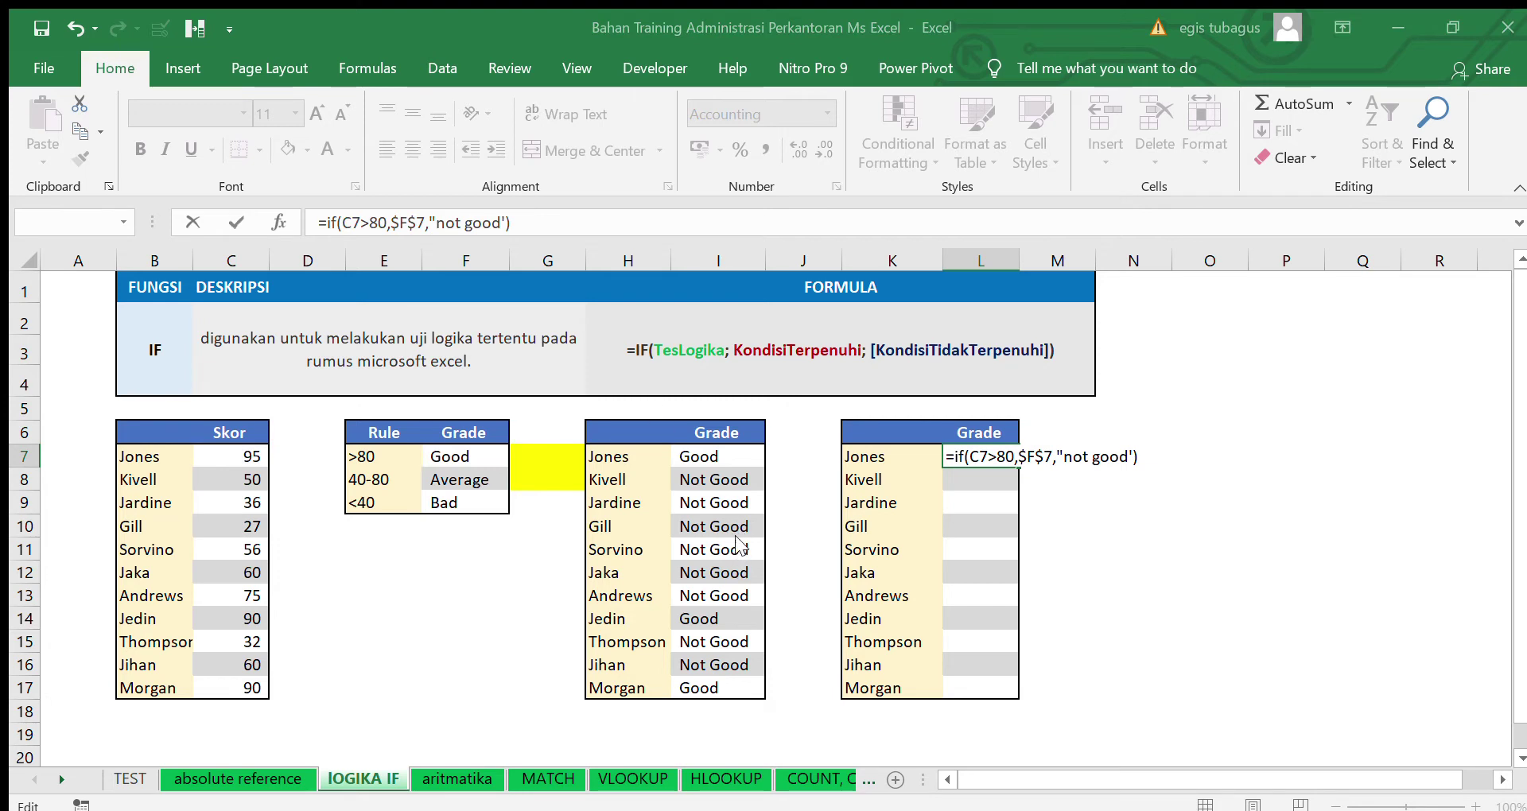
pyautogui.click(510, 224)
pyautogui.write(')')
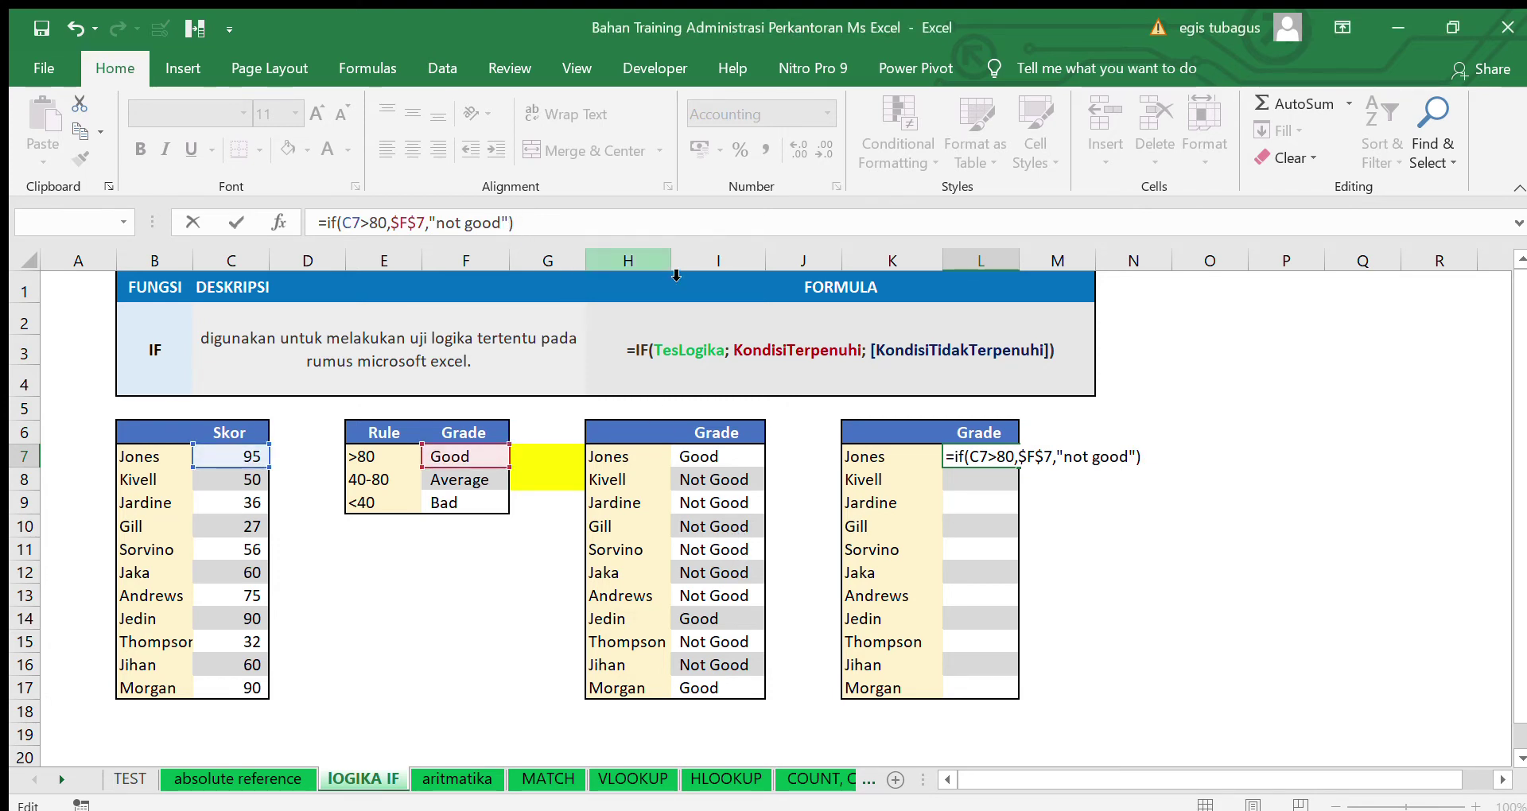
pyautogui.press('Return')
# Copy the IF formula from L7 into the remaining Grade cells L8:L17
pyautogui.click(999, 456)
pyautogui.hotkey('ctrl', 'c')
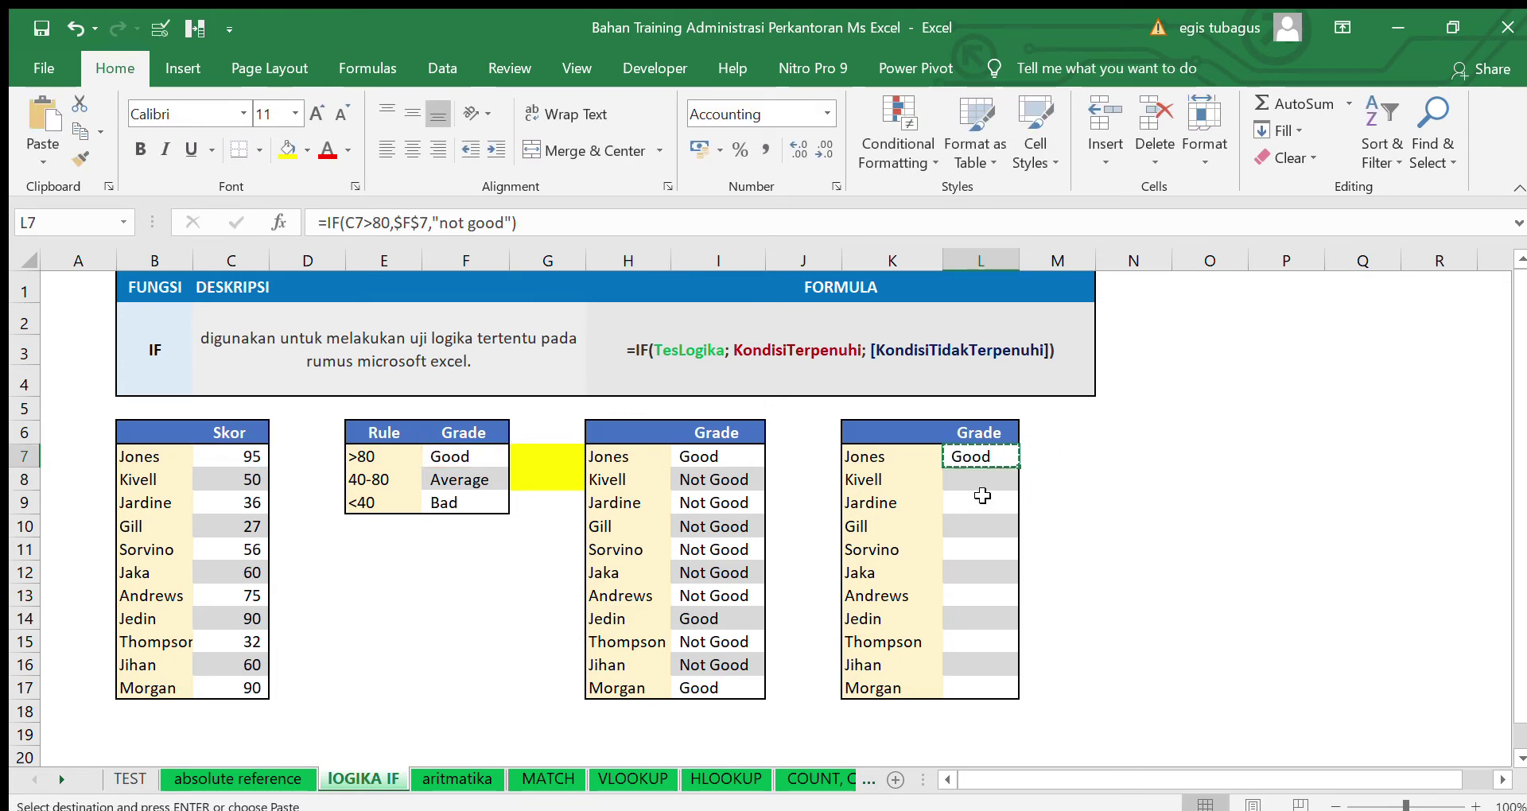
pyautogui.click(983, 479)
pyautogui.keyDown('shift'); pyautogui.click(977, 681); pyautogui.keyUp('shift')
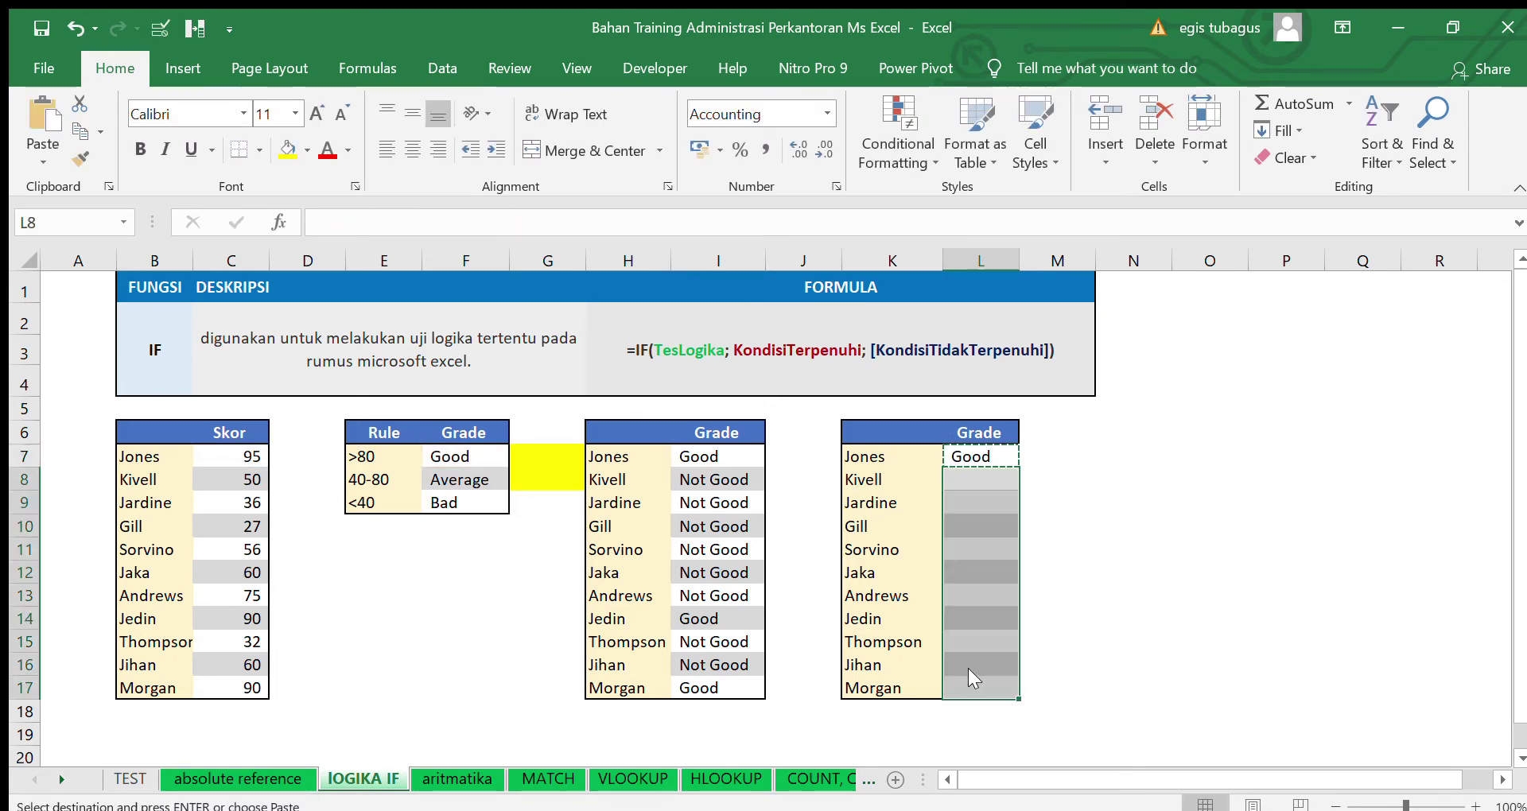
pyautogui.hotkey('ctrl', 'v')
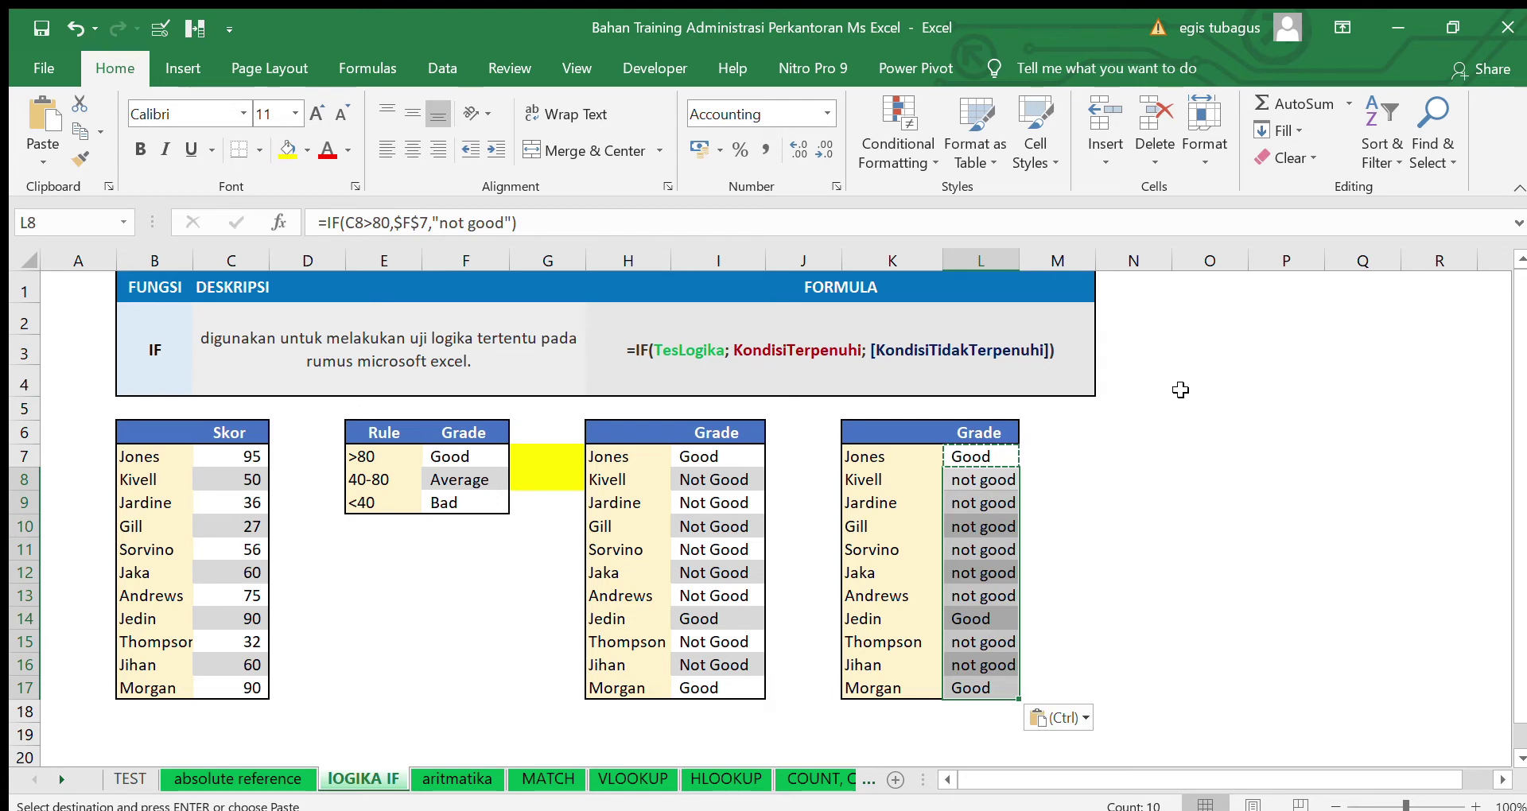
pyautogui.press('Escape')
pyautogui.click(1197, 412)
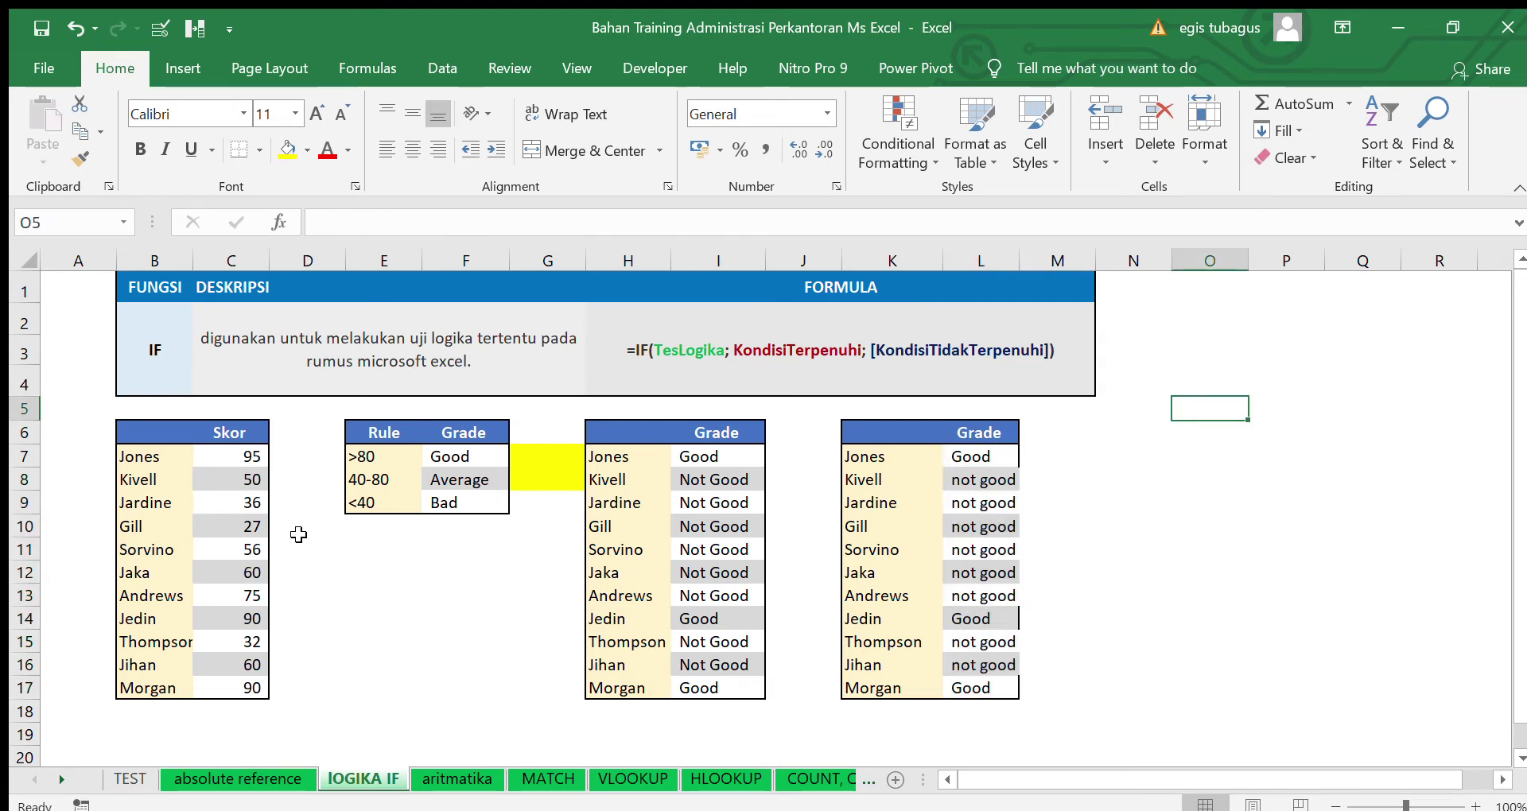
# Replace the "Not Good" result in I7's formula with a nested IF(C7<40,"Bad","average"), following the rule table
pyautogui.click(366, 478)
pyautogui.click(433, 502)
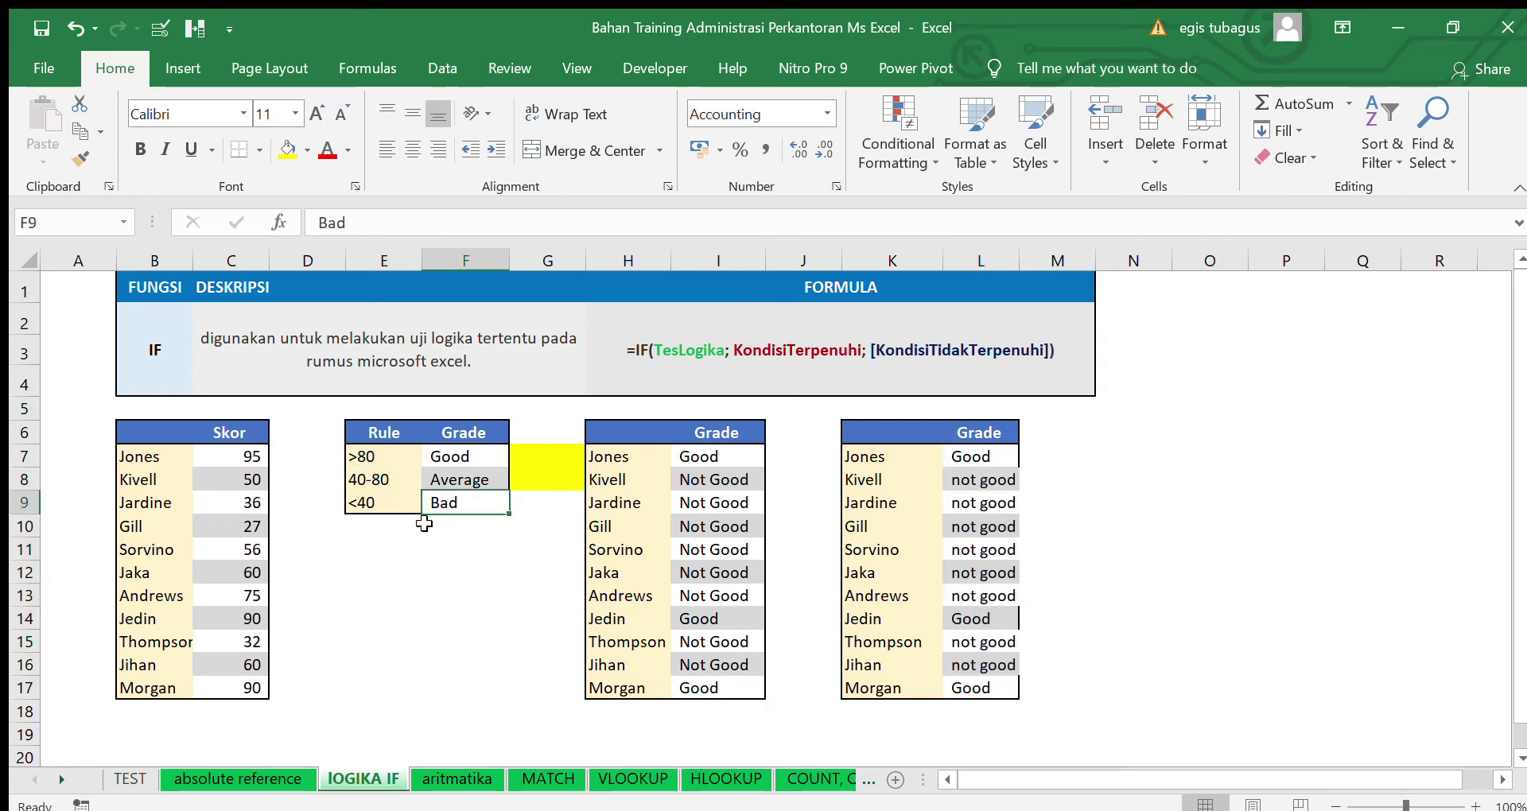
pyautogui.click(460, 477)
pyautogui.click(700, 457)
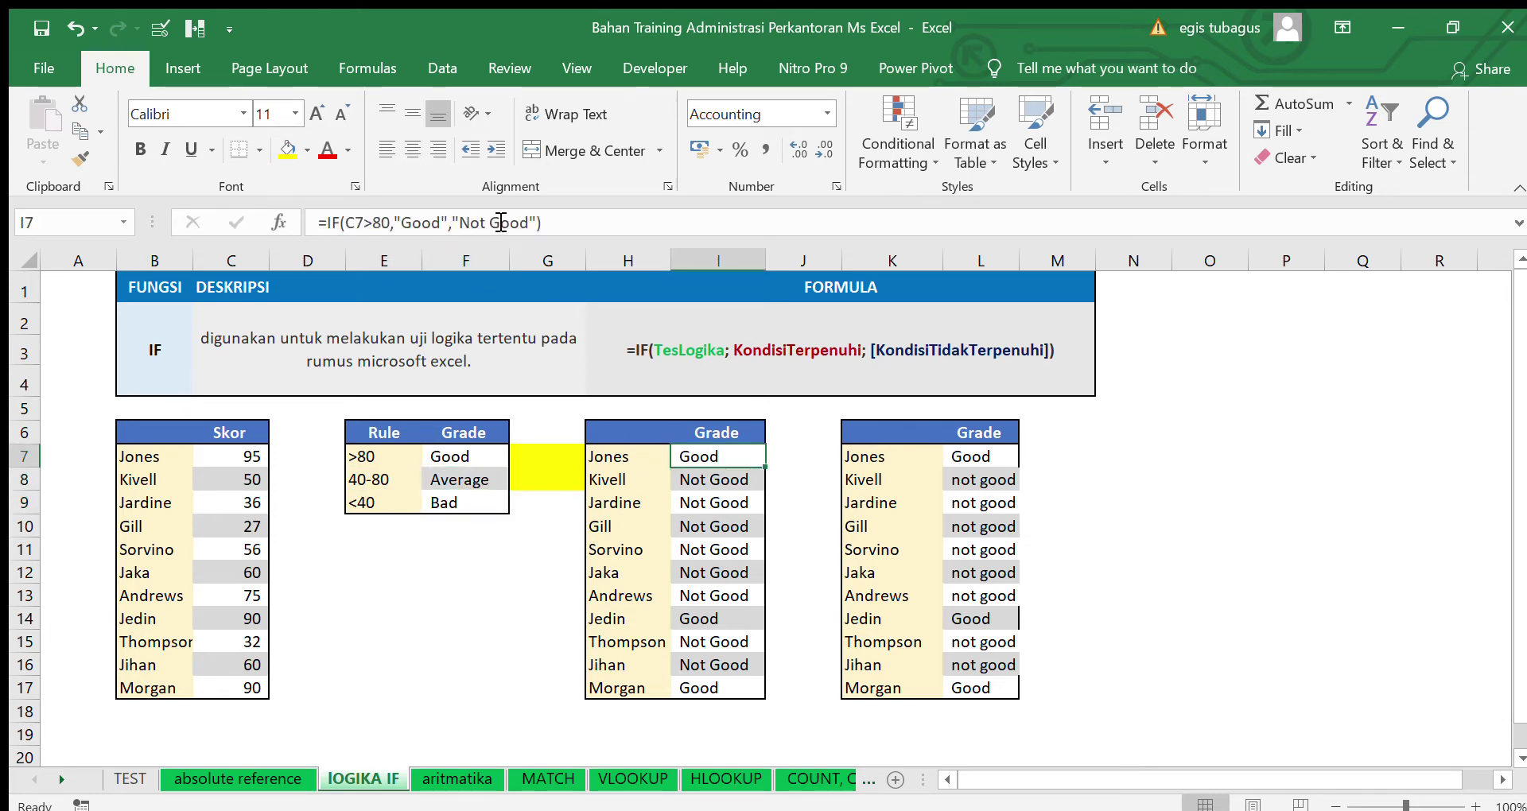
pyautogui.moveTo(537, 222); pyautogui.dragTo(458, 218)
pyautogui.press('BackSpace')
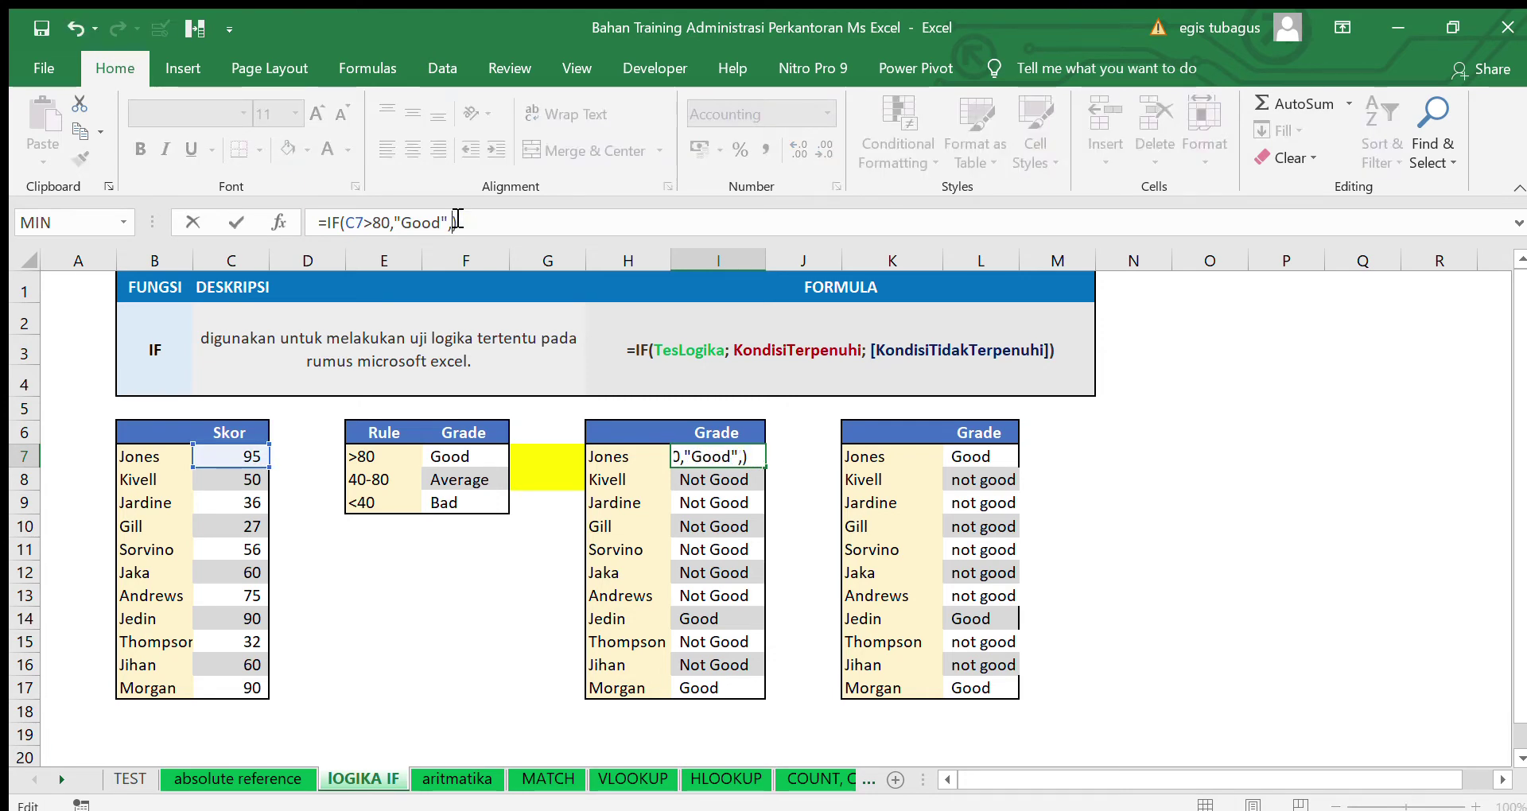
pyautogui.write('if(')
pyautogui.click(237, 456)
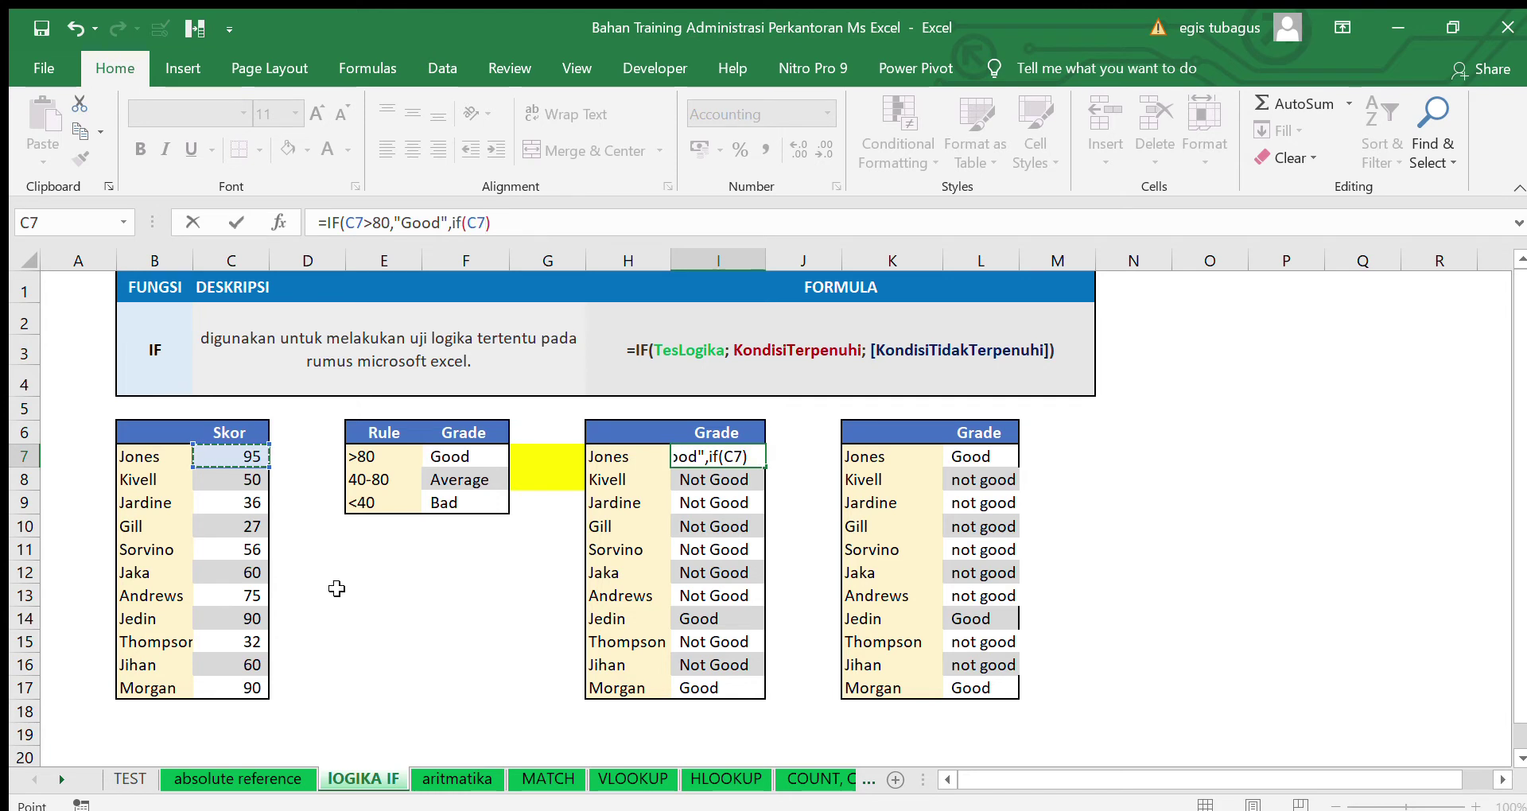
pyautogui.write('<')
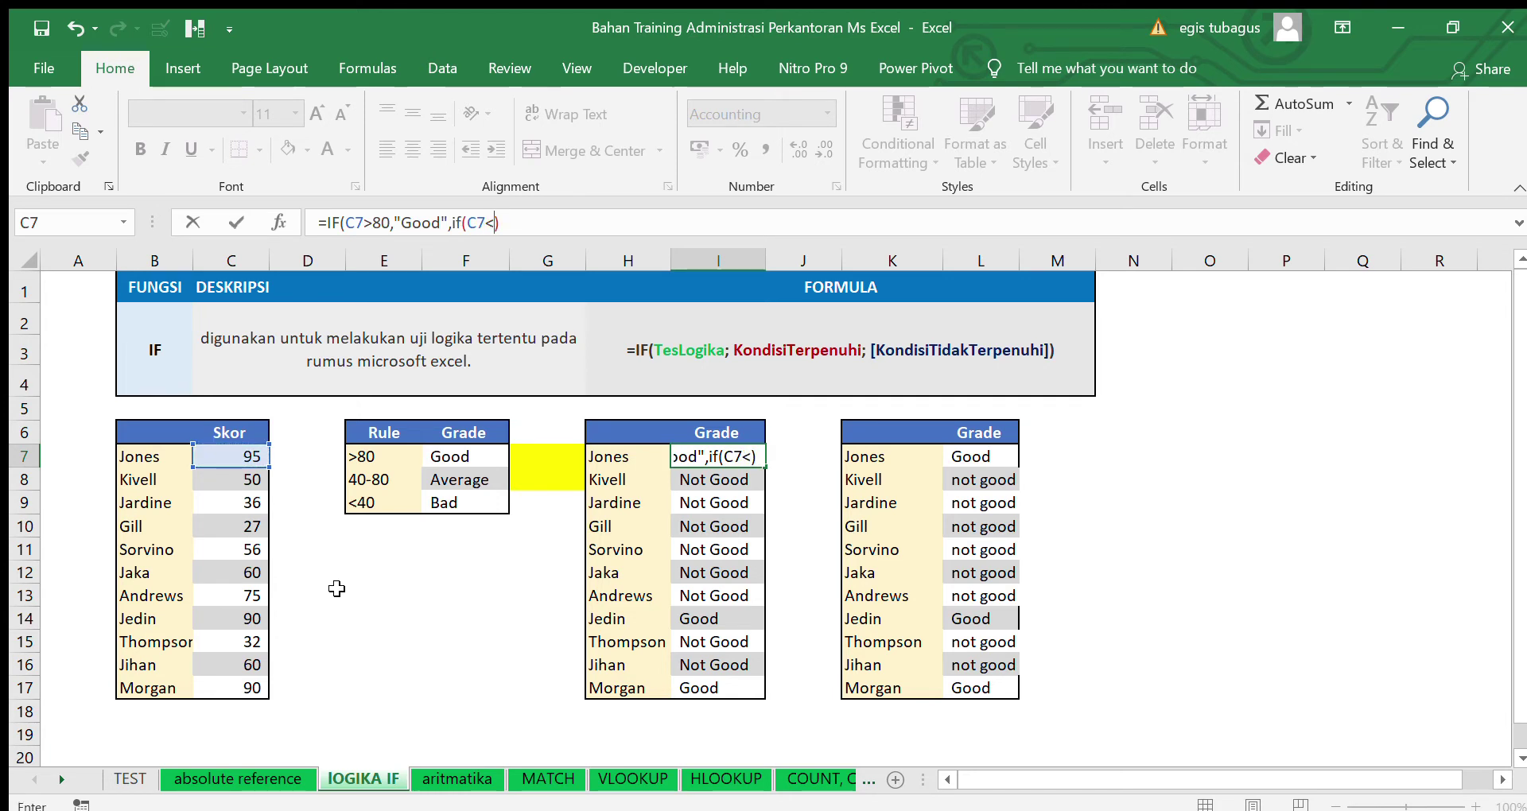
pyautogui.write('40')
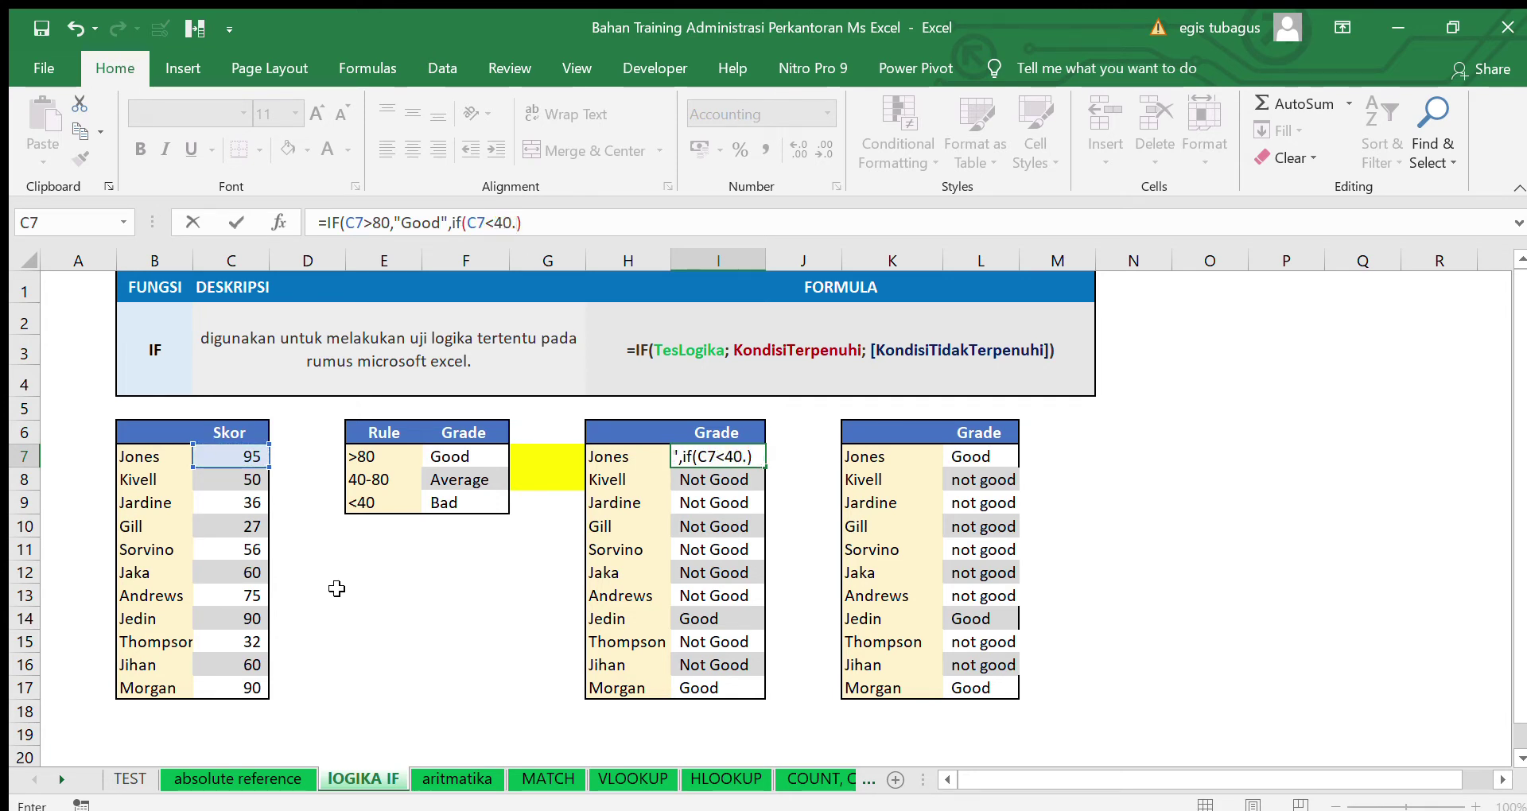
pyautogui.write(',"B')
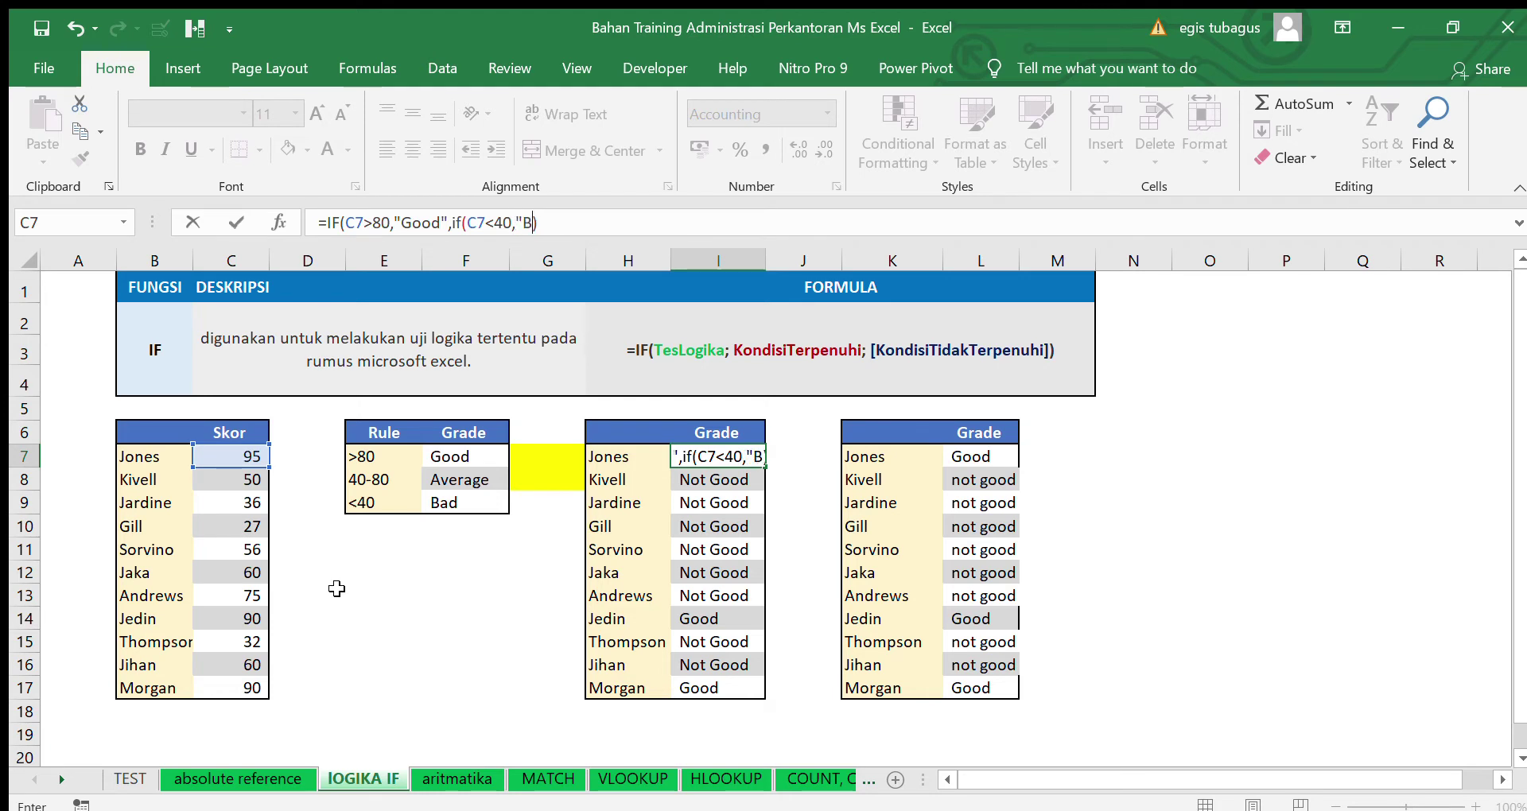
pyautogui.write('ad",')
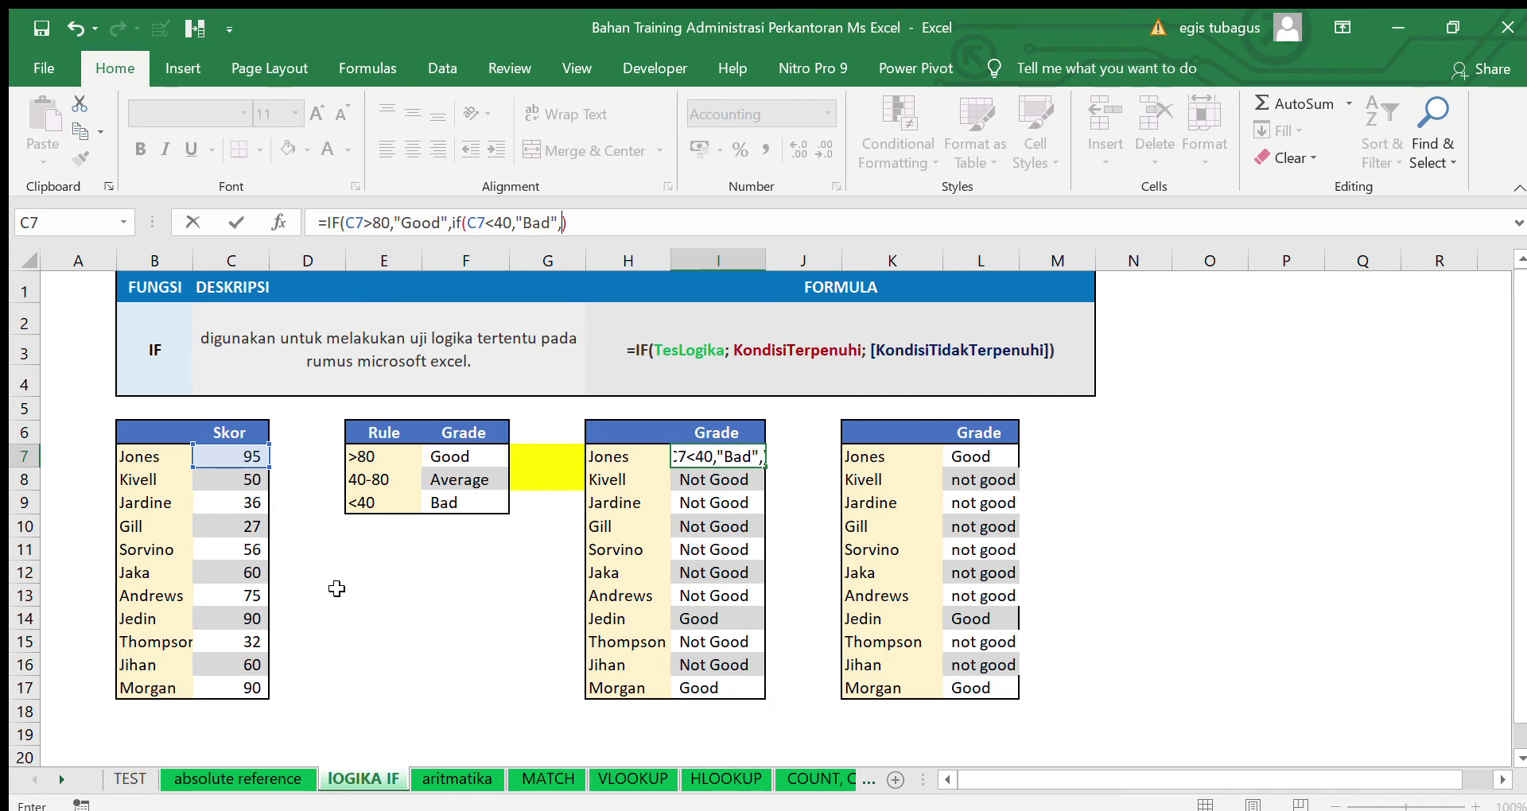
pyautogui.write('"averag')
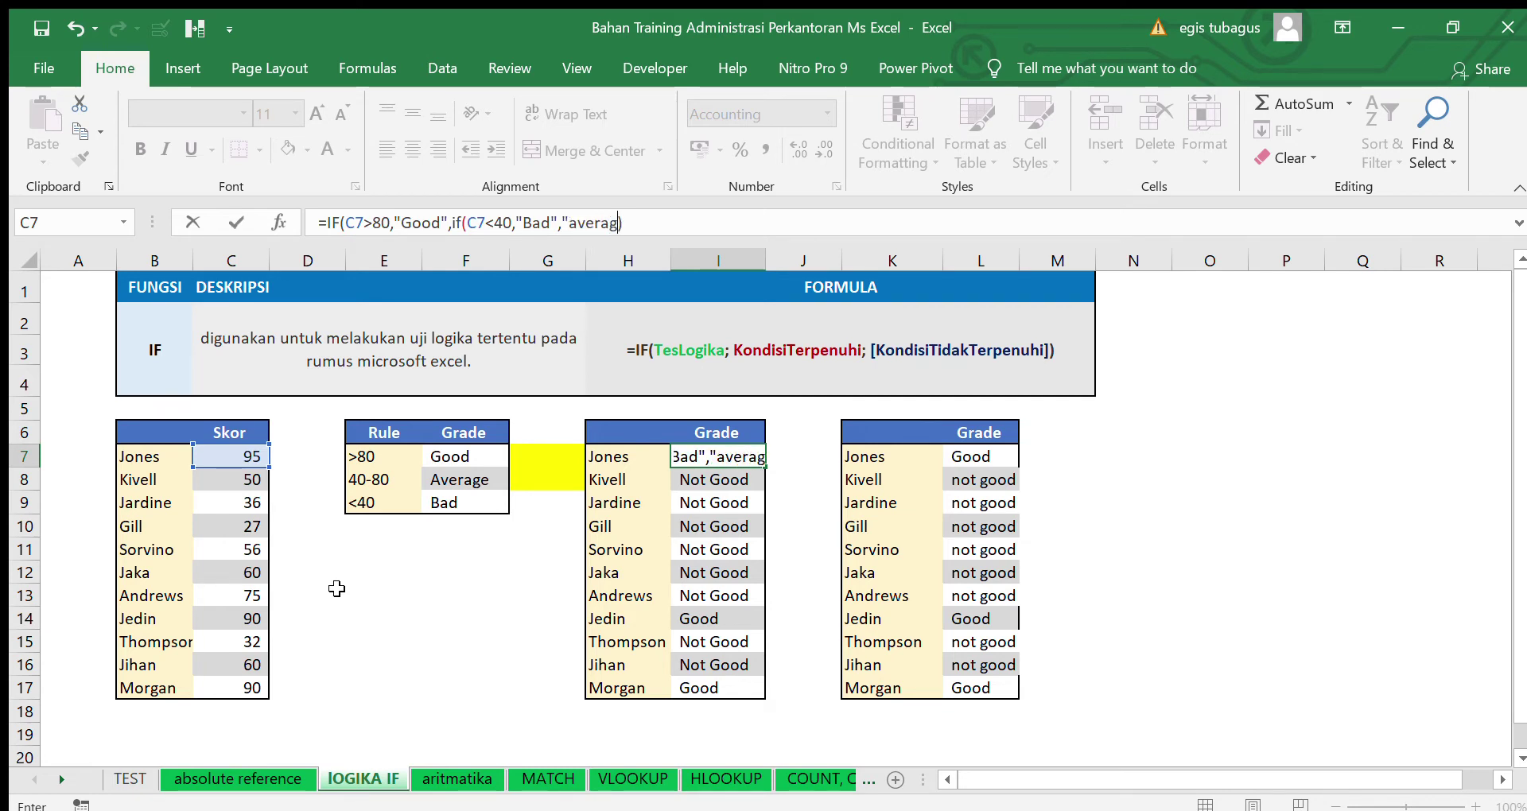
pyautogui.write('e"')
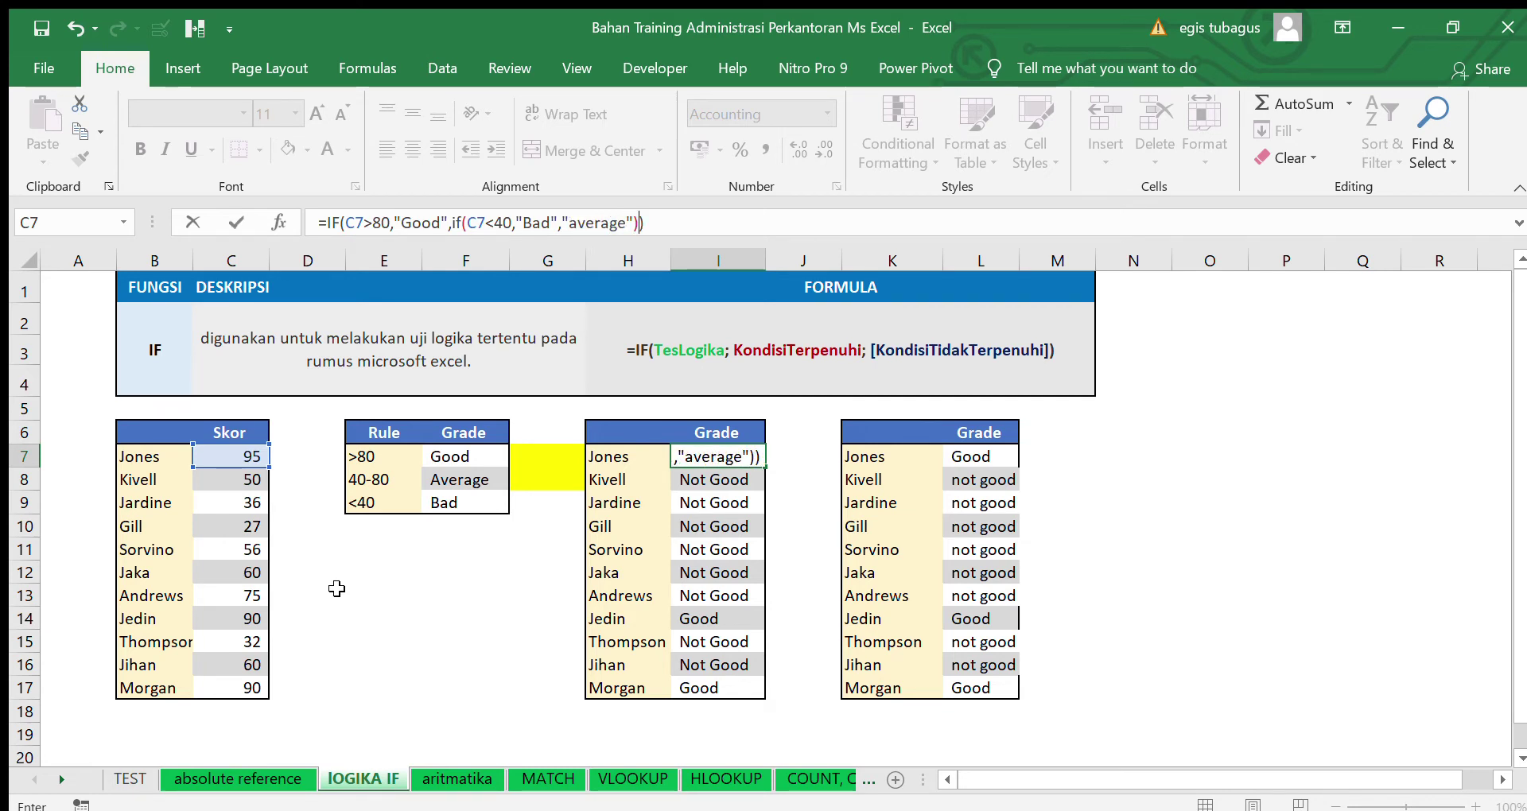
pyautogui.press('Return')
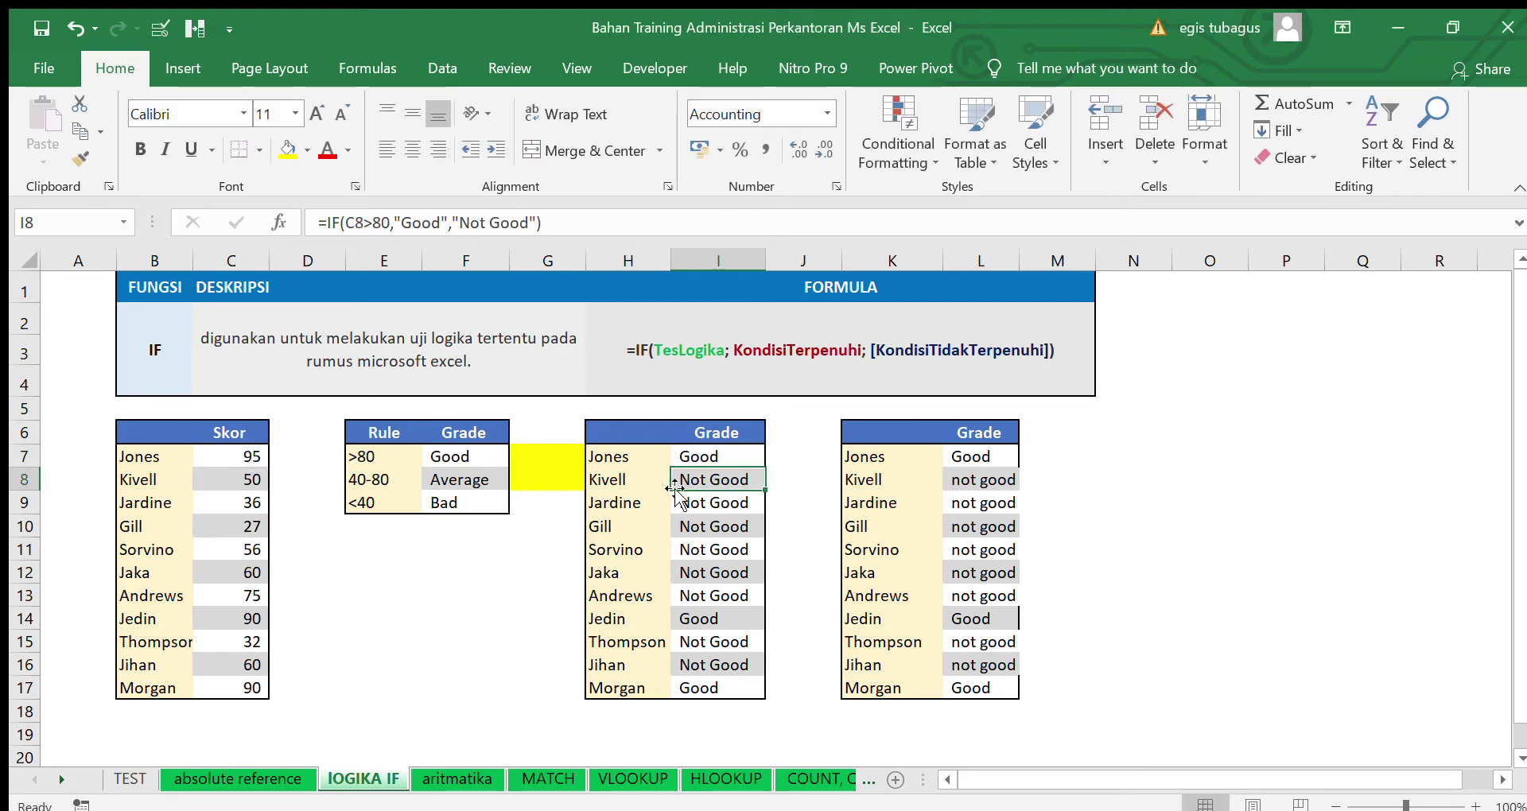
# Copy the nested IF formula from I7 over the Grade cells I8:I17
pyautogui.click(702, 459)
pyautogui.hotkey('ctrl', 'c')
pyautogui.click(715, 479)
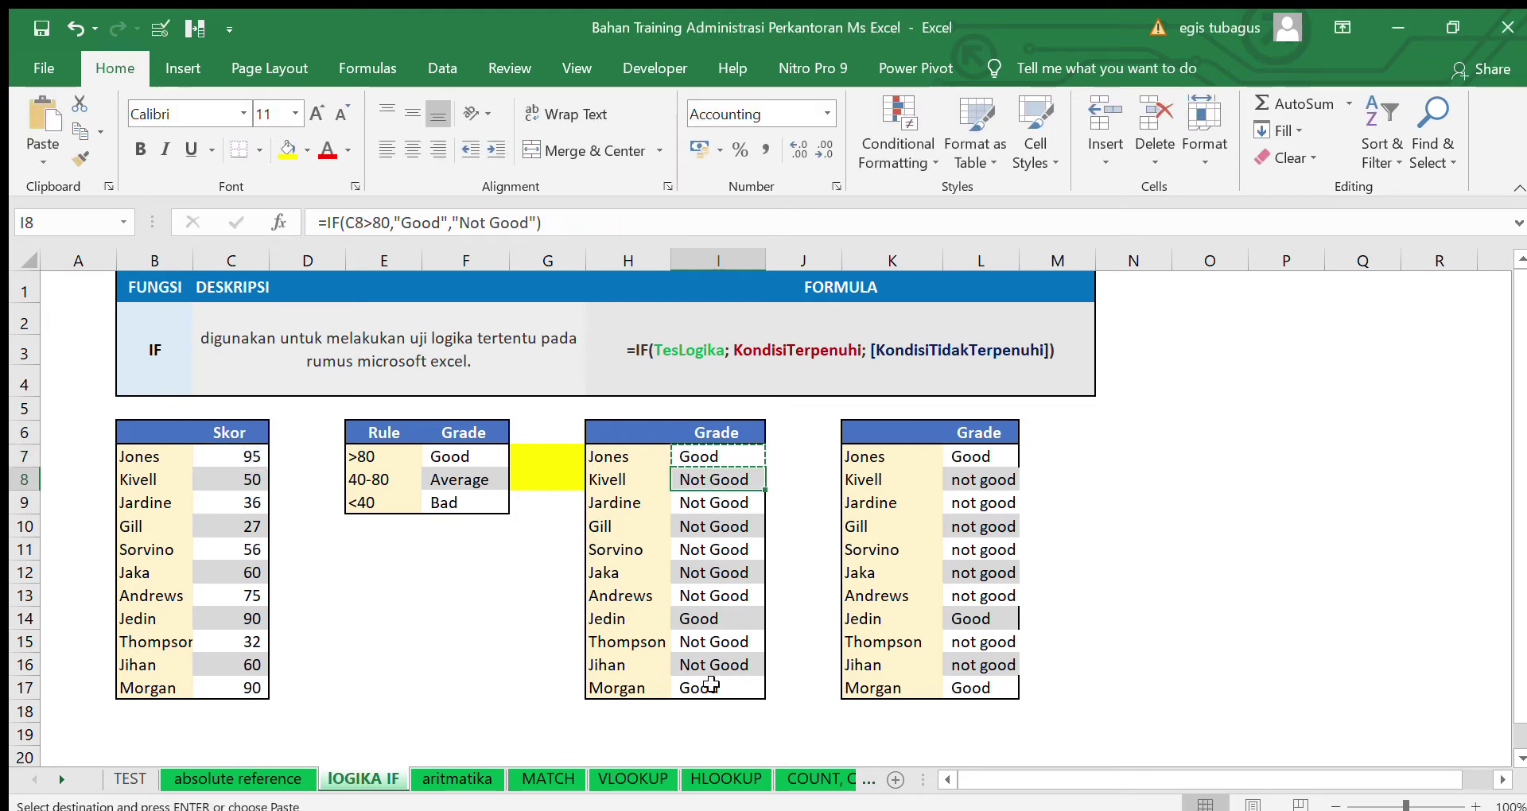
pyautogui.keyDown('shift'); pyautogui.click(710, 686); pyautogui.keyUp('shift')
pyautogui.hotkey('ctrl', 'v')
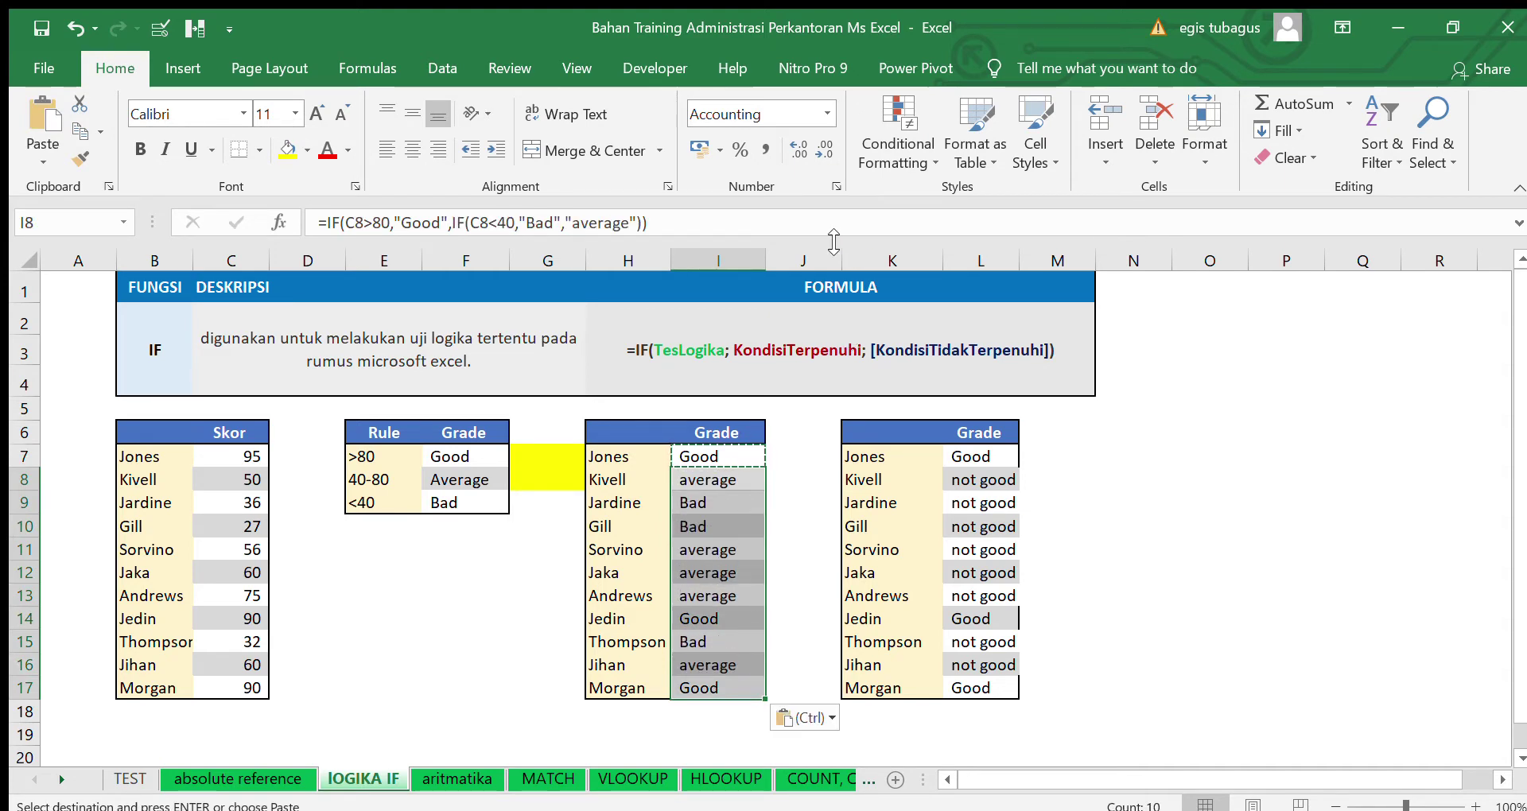
pyautogui.press('Escape')
pyautogui.click(805, 464)
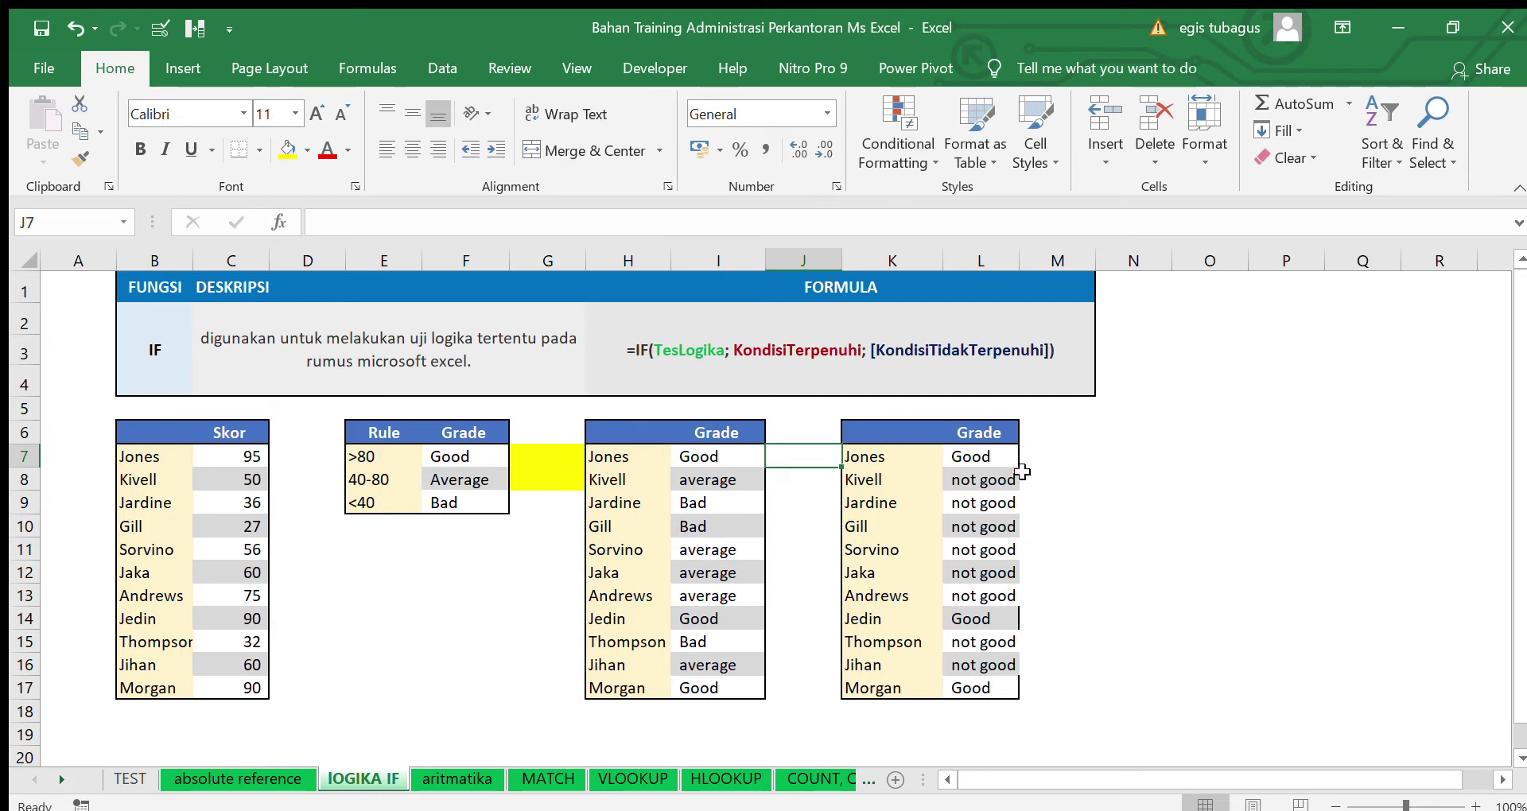
# Widen column L and replace the "not good" result in L7's formula with a nested IF(AND( testing C7>40 and C7<80
pyautogui.moveTo(1020, 256); pyautogui.dragTo(1061, 256)
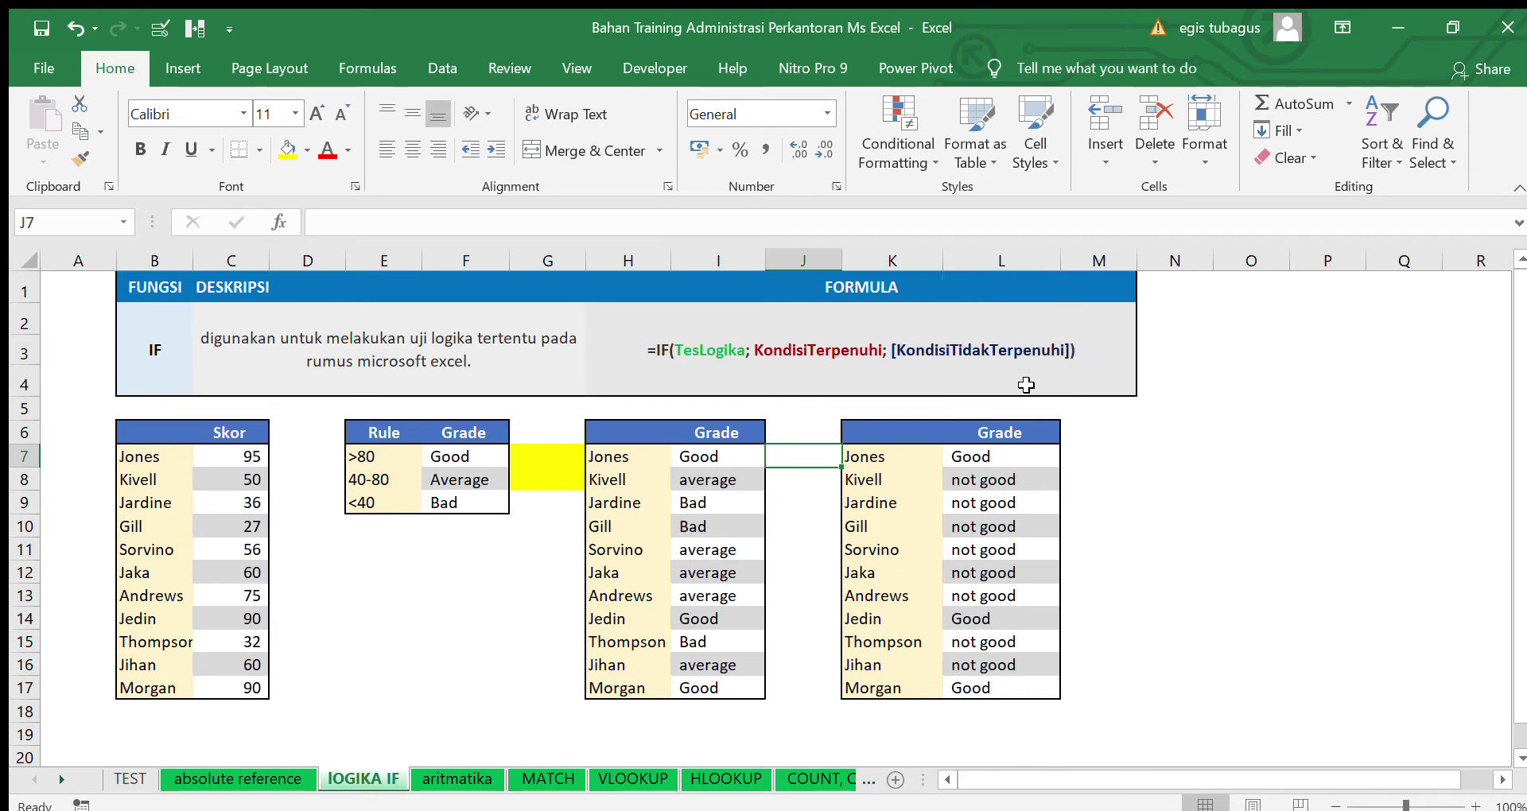
pyautogui.click(995, 453)
pyautogui.moveTo(510, 222); pyautogui.dragTo(436, 219)
pyautogui.press('BackSpace')
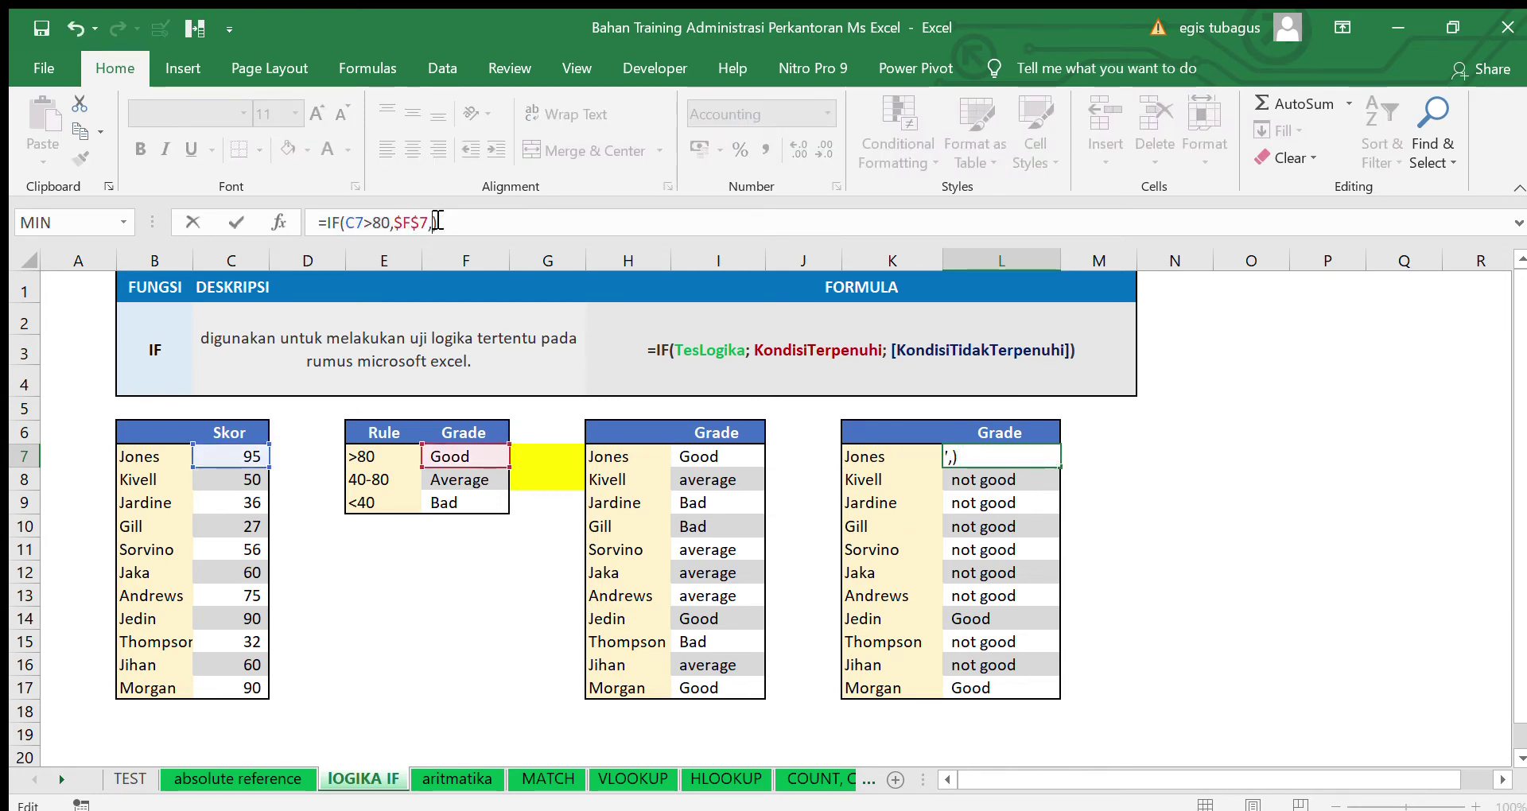
pyautogui.write('if(and(')
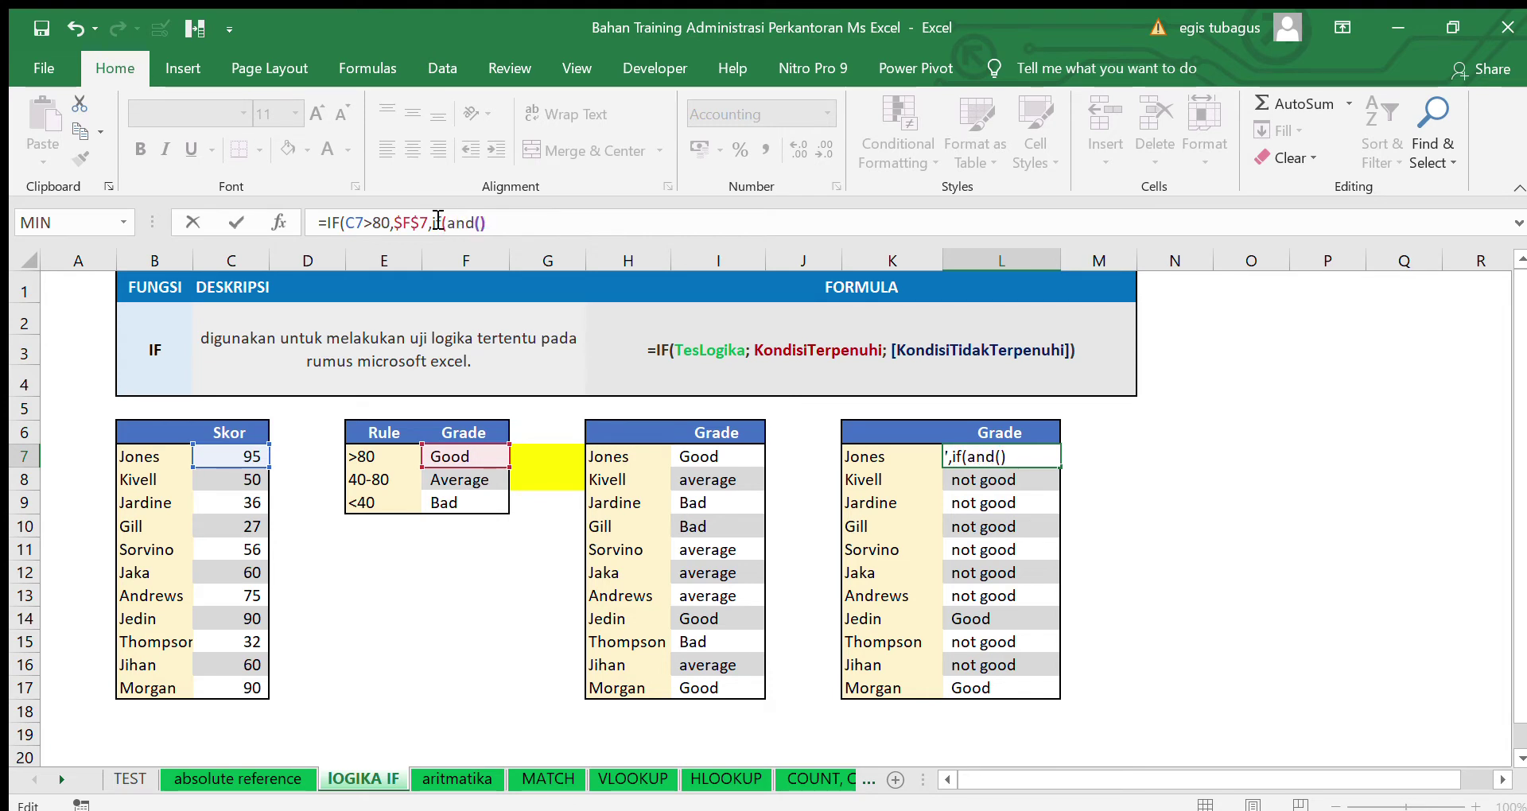
pyautogui.click(237, 460)
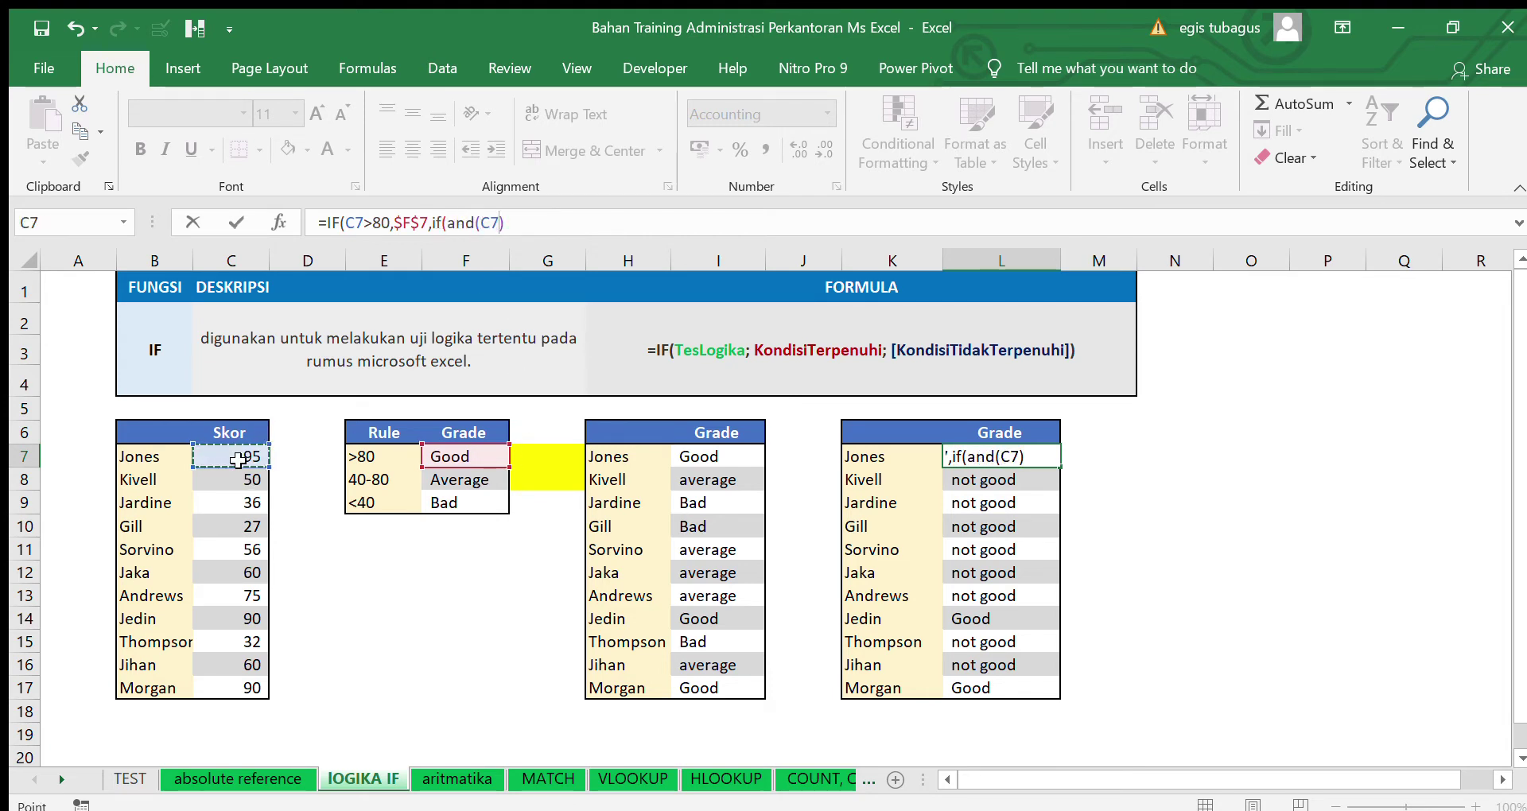
pyautogui.write('>40')
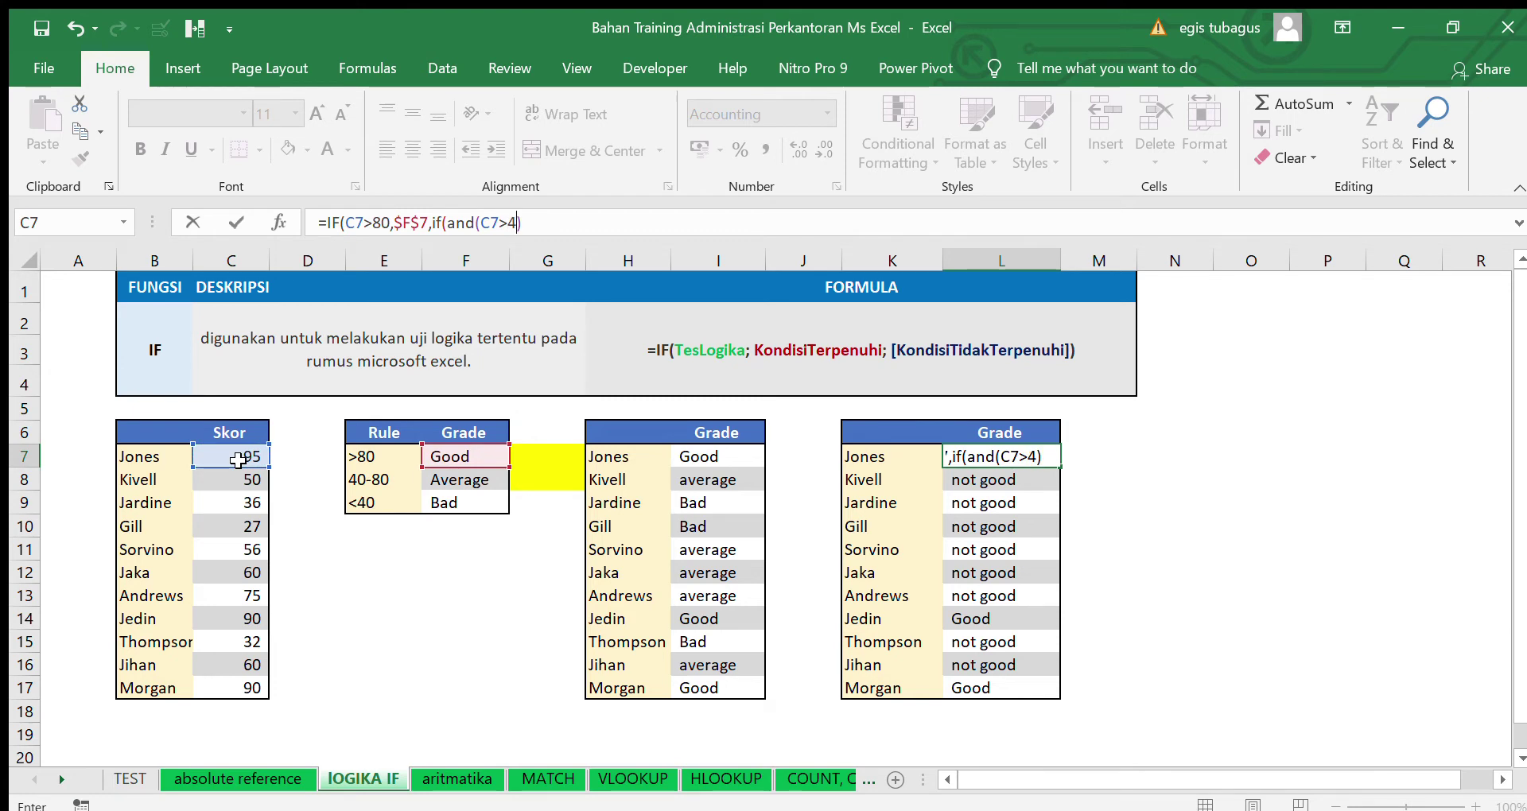
pyautogui.write(',')
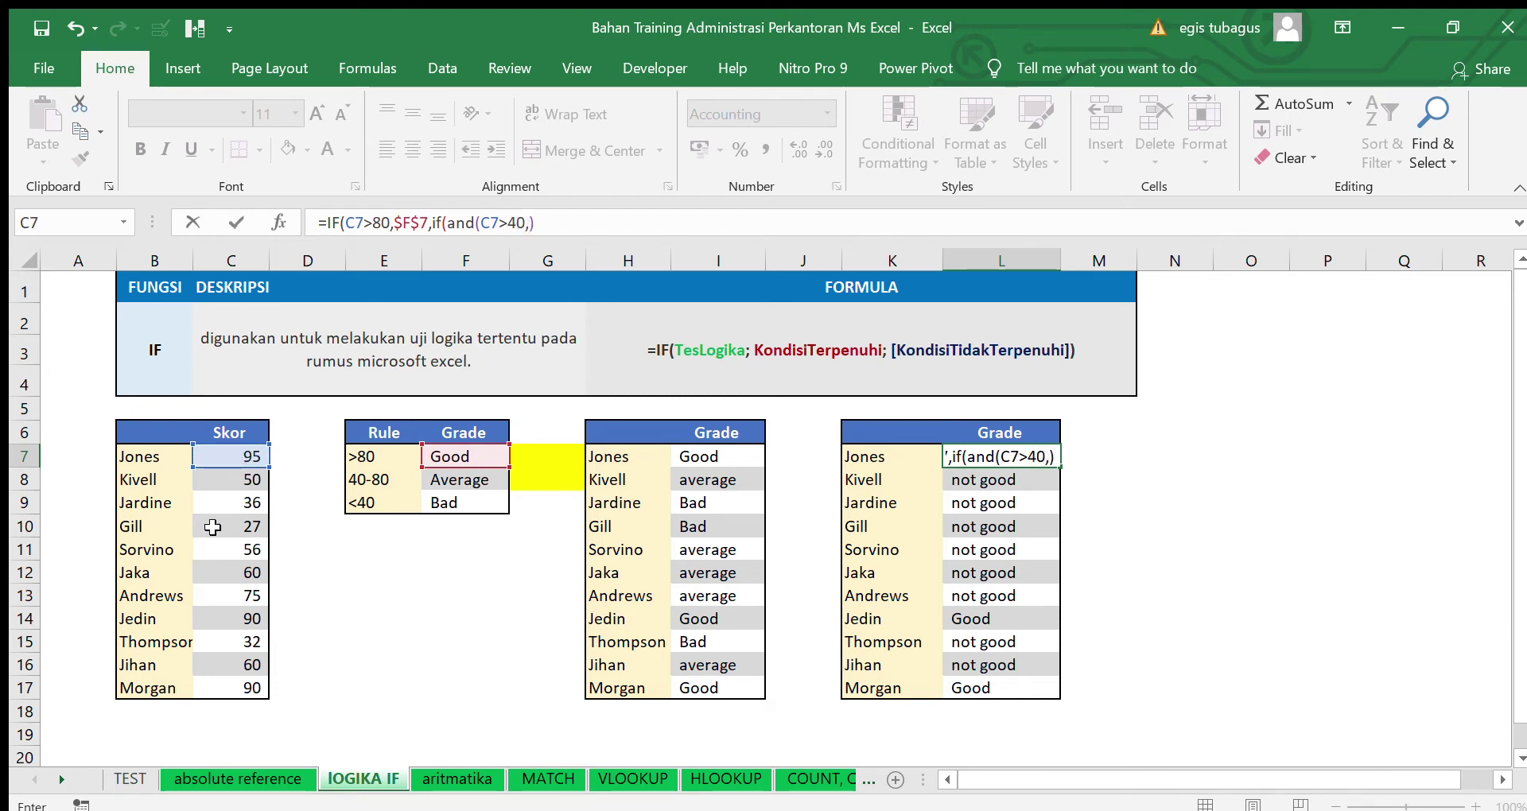
pyautogui.click(235, 456)
pyautogui.write('<')
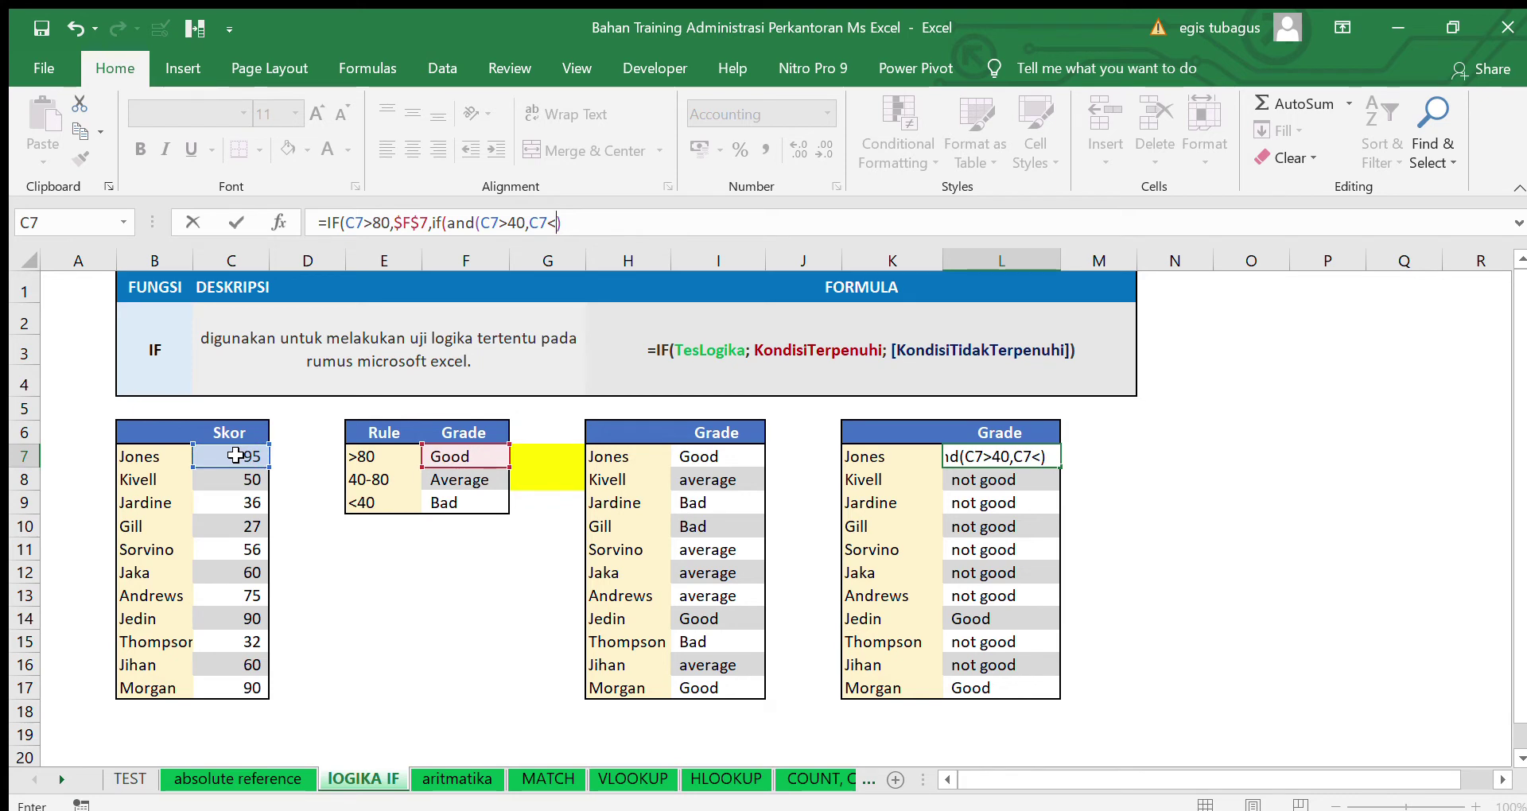
pyautogui.write('80<')
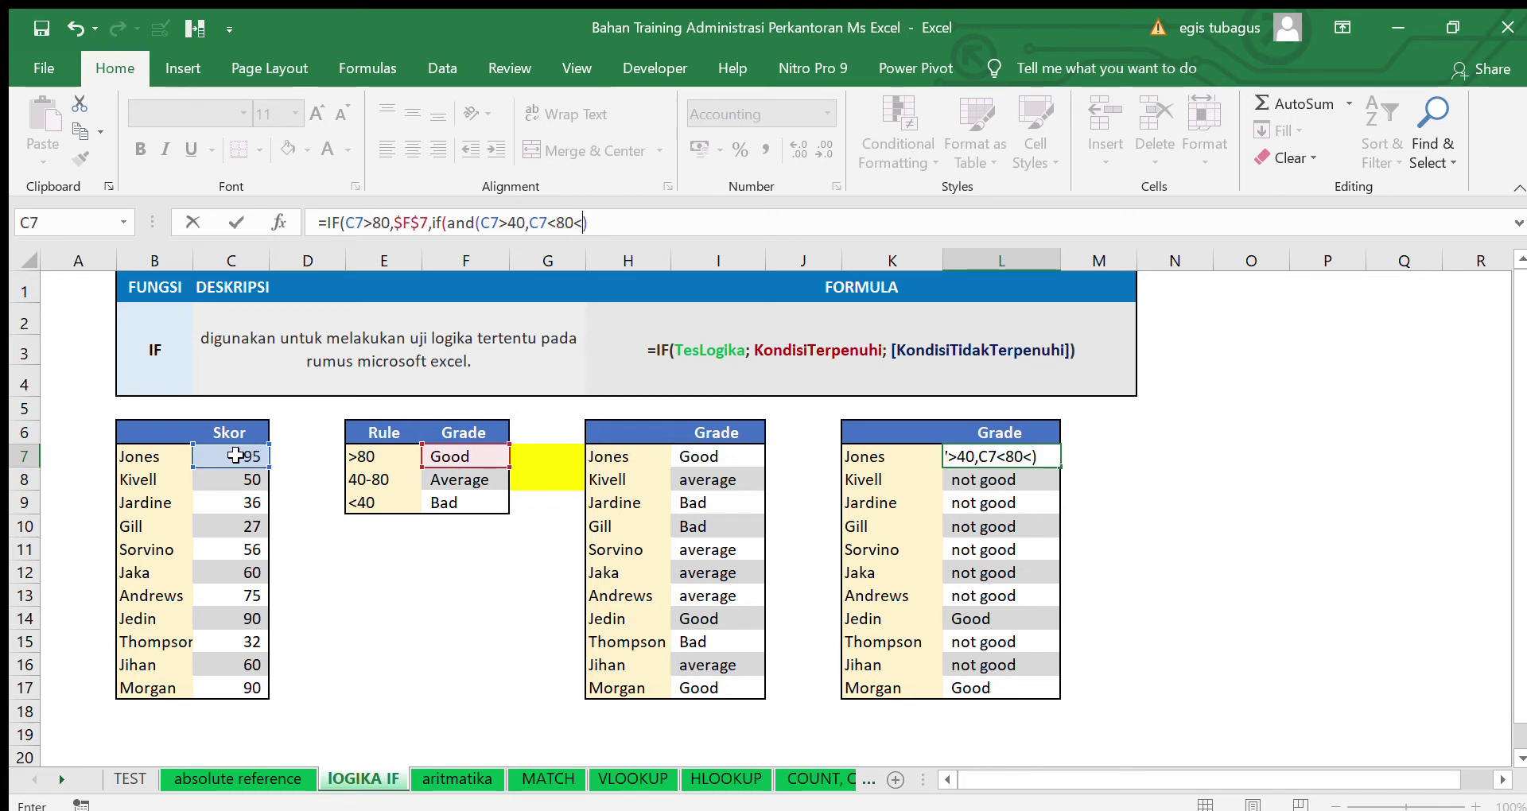
pyautogui.press('BackSpace')
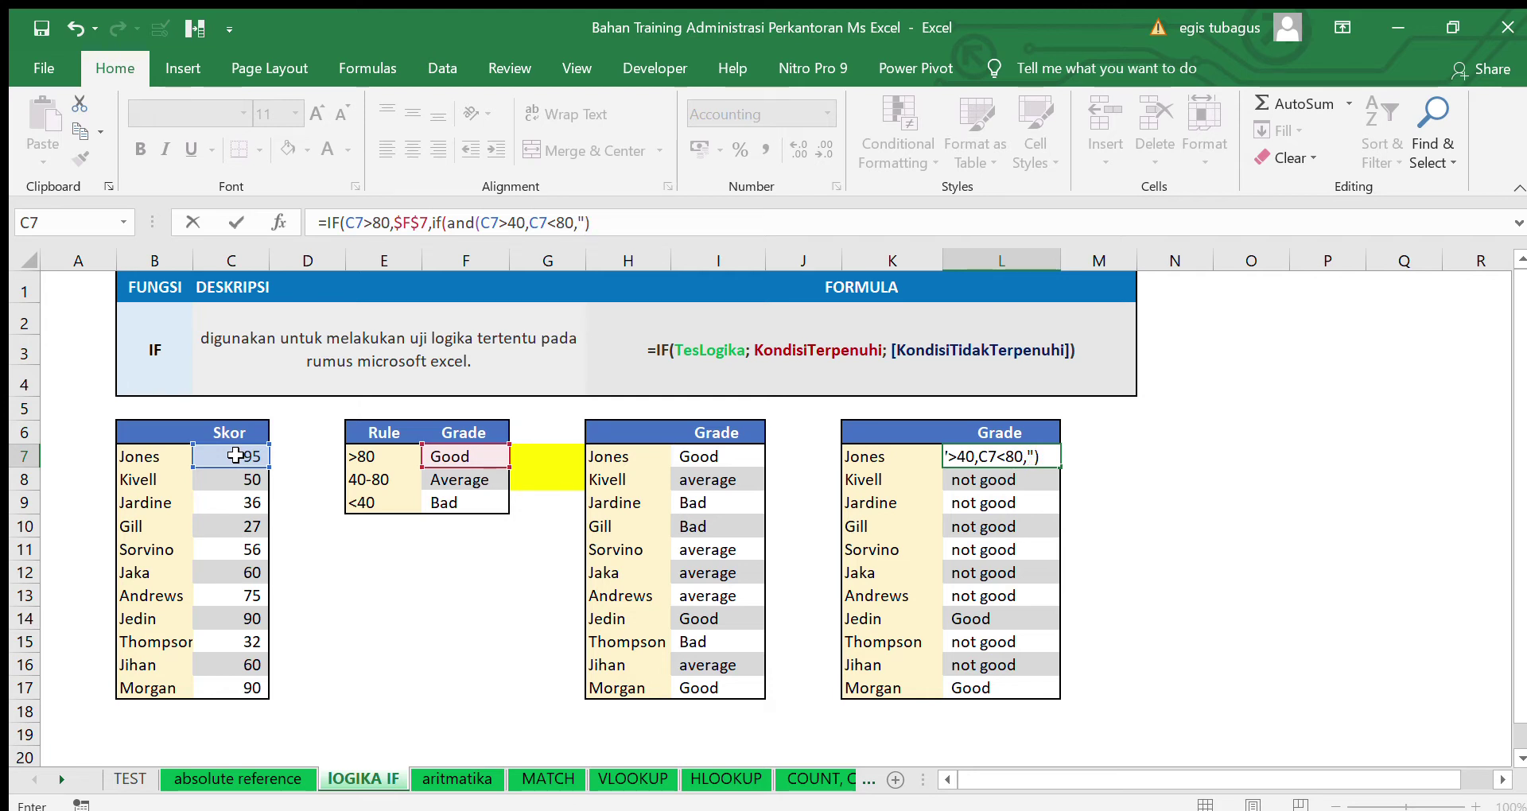
# Complete L7's nested IF with absolute results $F$8 and $F$9, closing the AND, giving =IF(C7>80,$F$7,IF(AND(C7>40,C7<80),$F$8,$F$9))
pyautogui.click(428, 480)
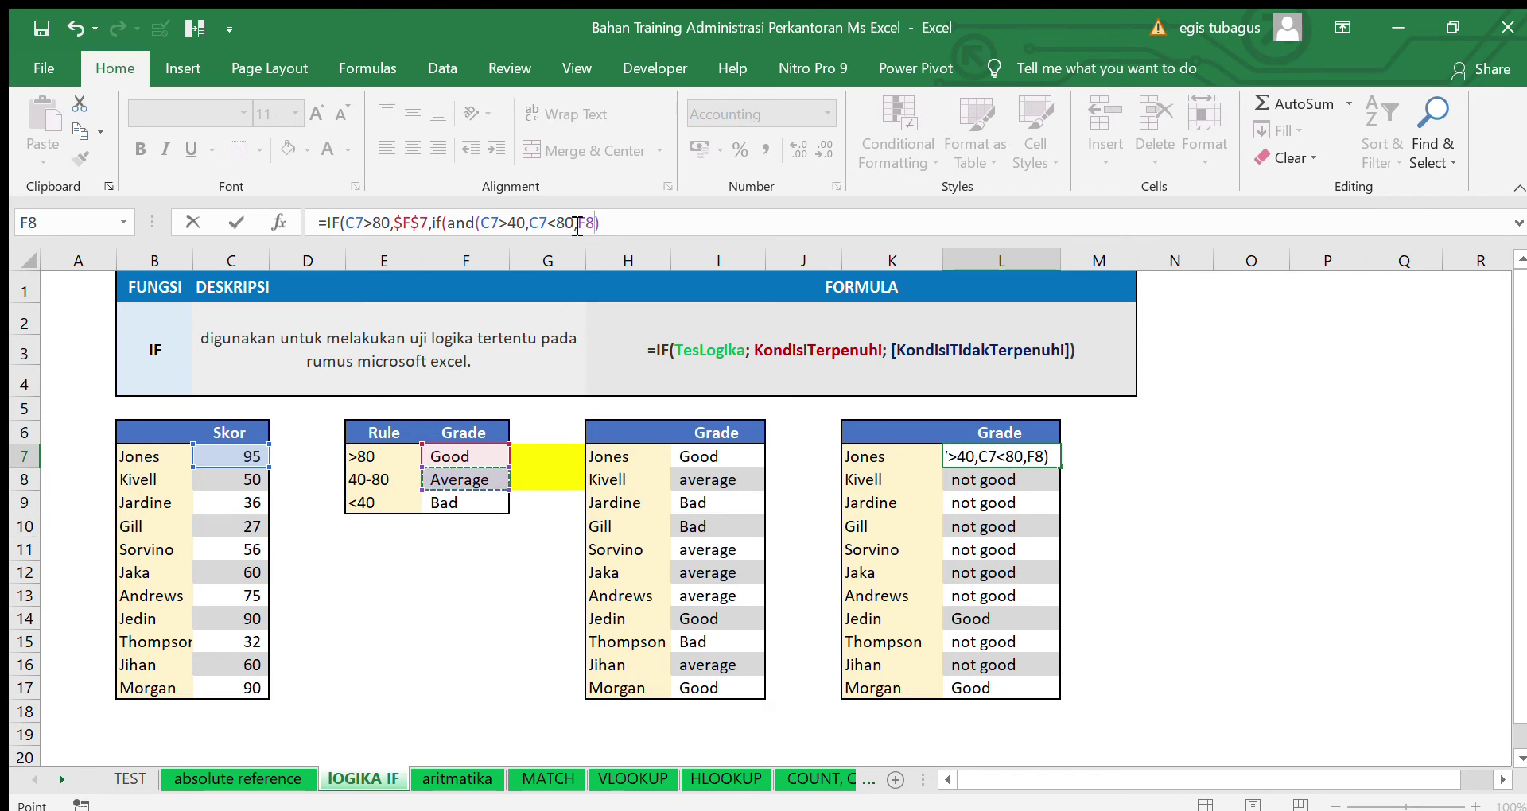
pyautogui.doubleClick(588, 224)
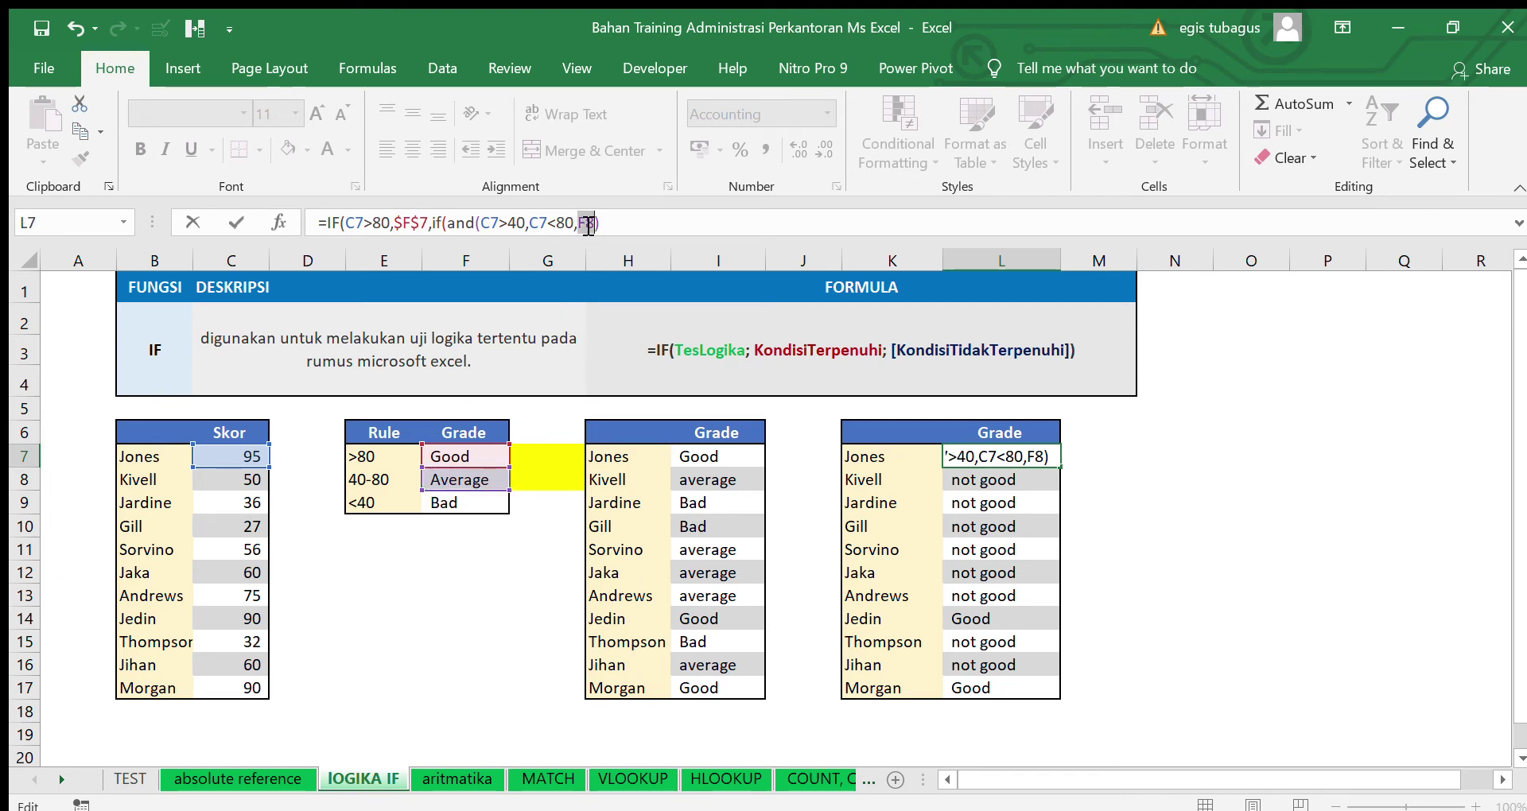
pyautogui.press('F4')
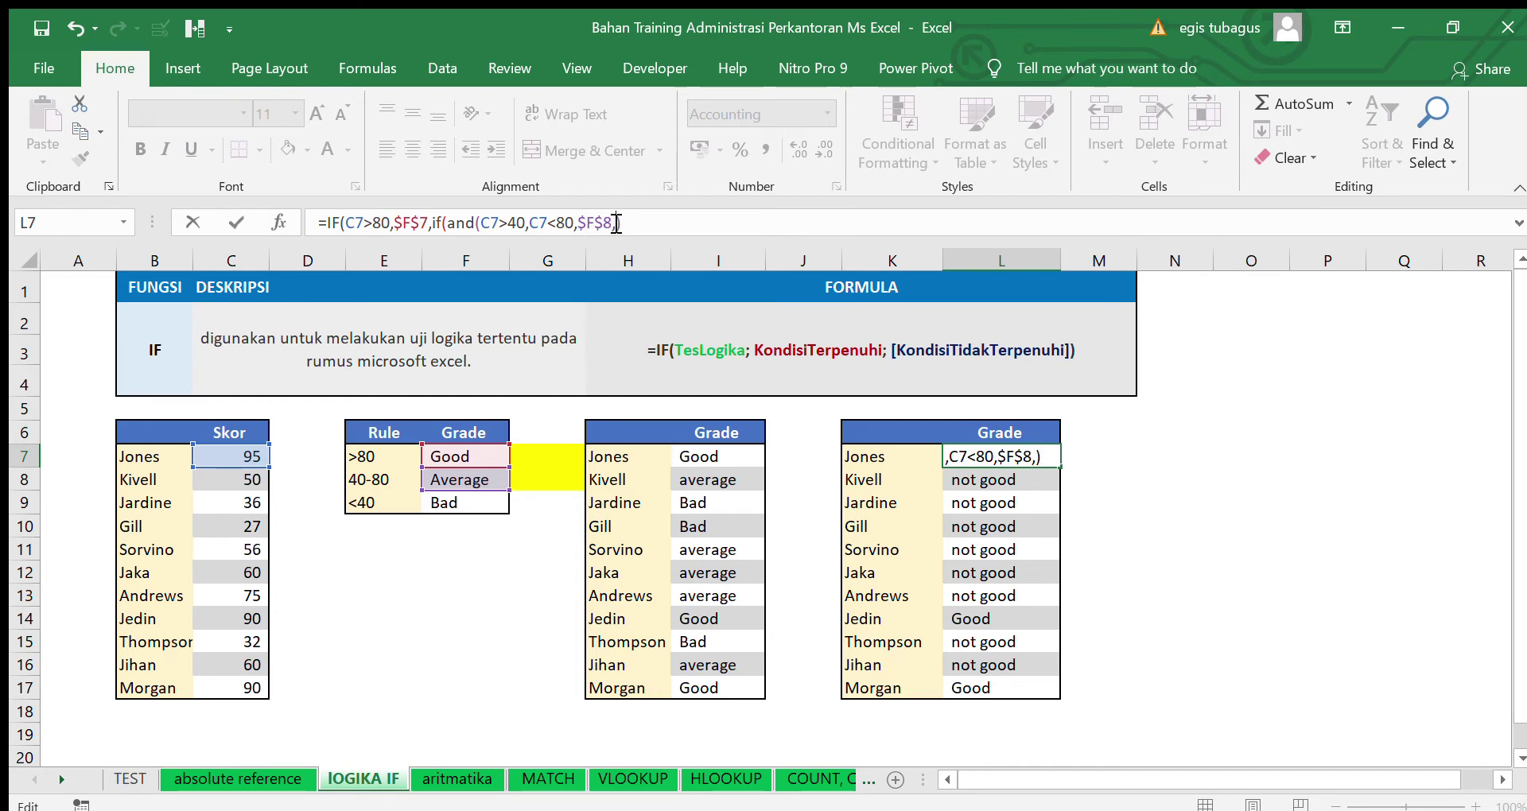
pyautogui.click(470, 498)
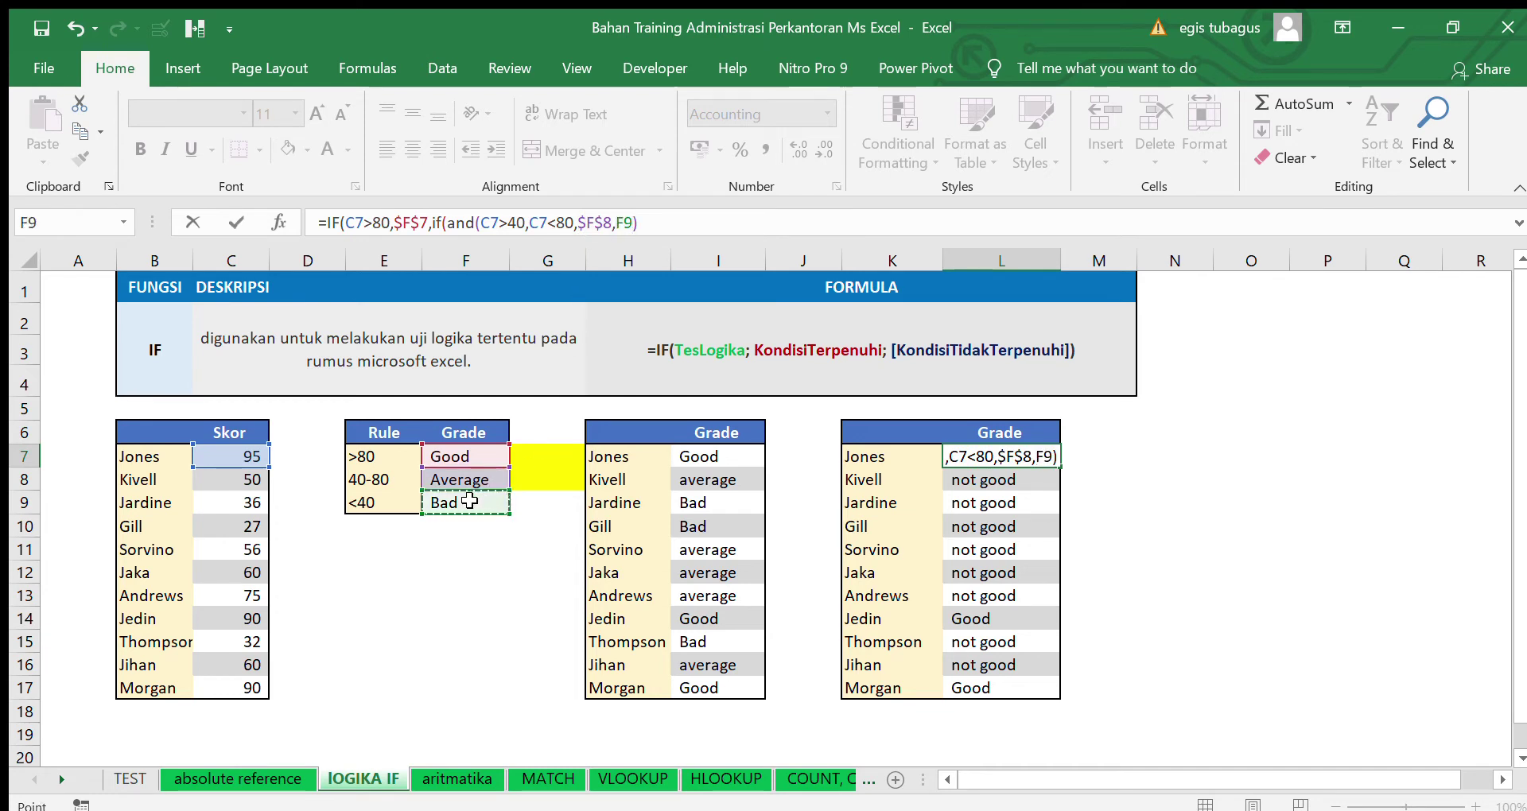
pyautogui.doubleClick(625, 223)
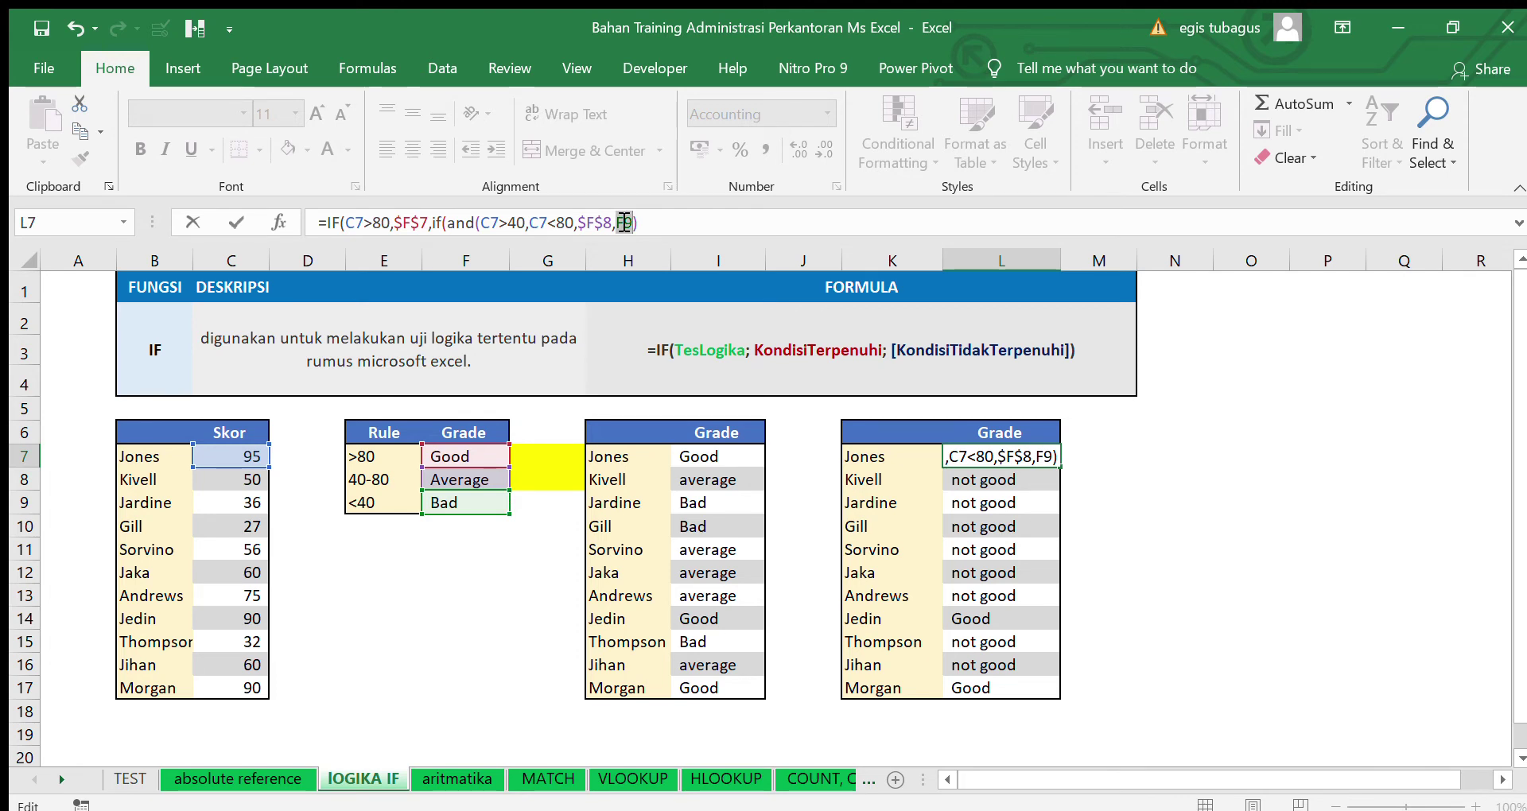
pyautogui.press('F4')
pyautogui.press('Return')
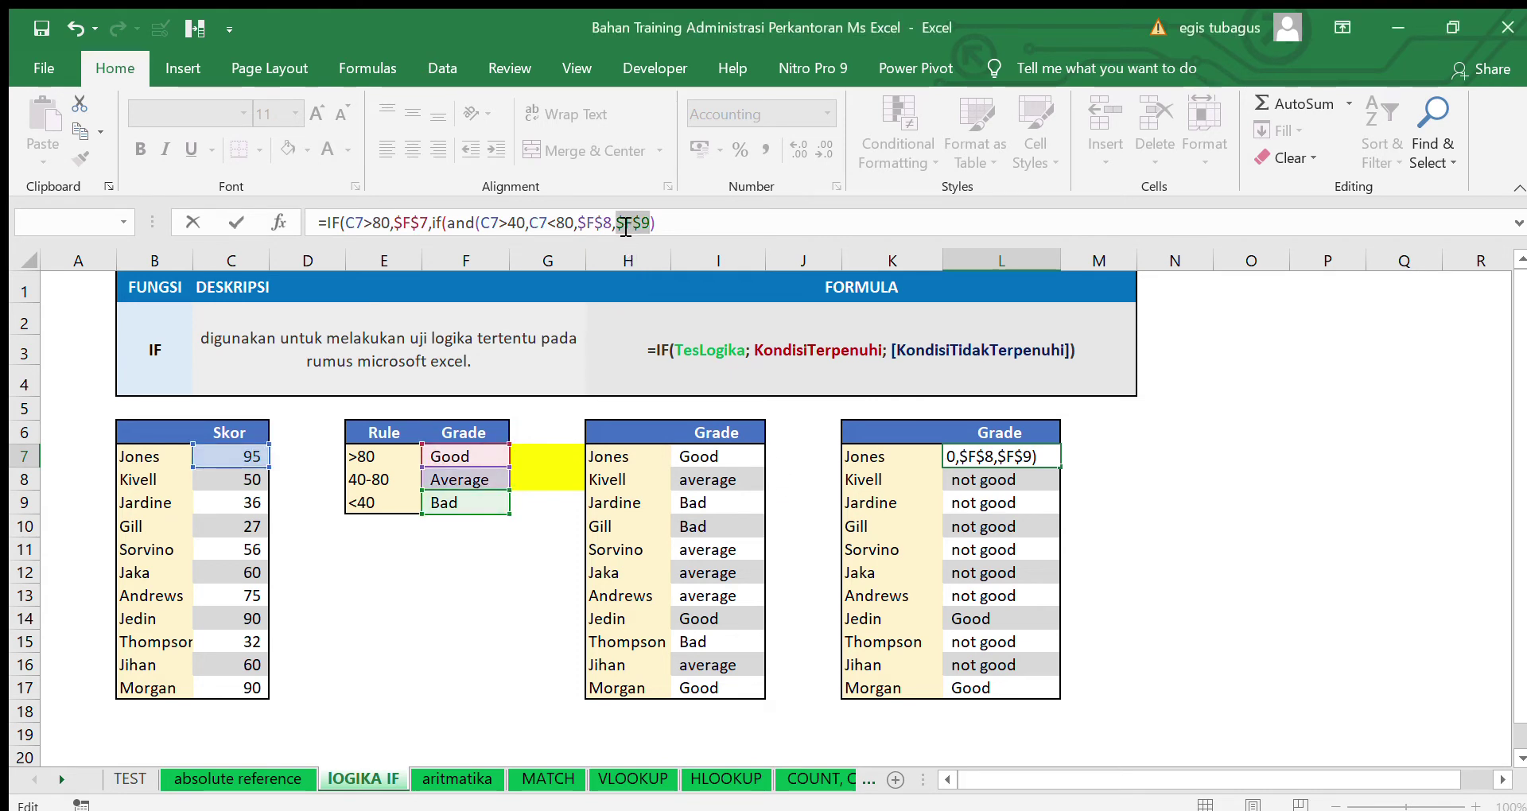
pyautogui.press('Left')
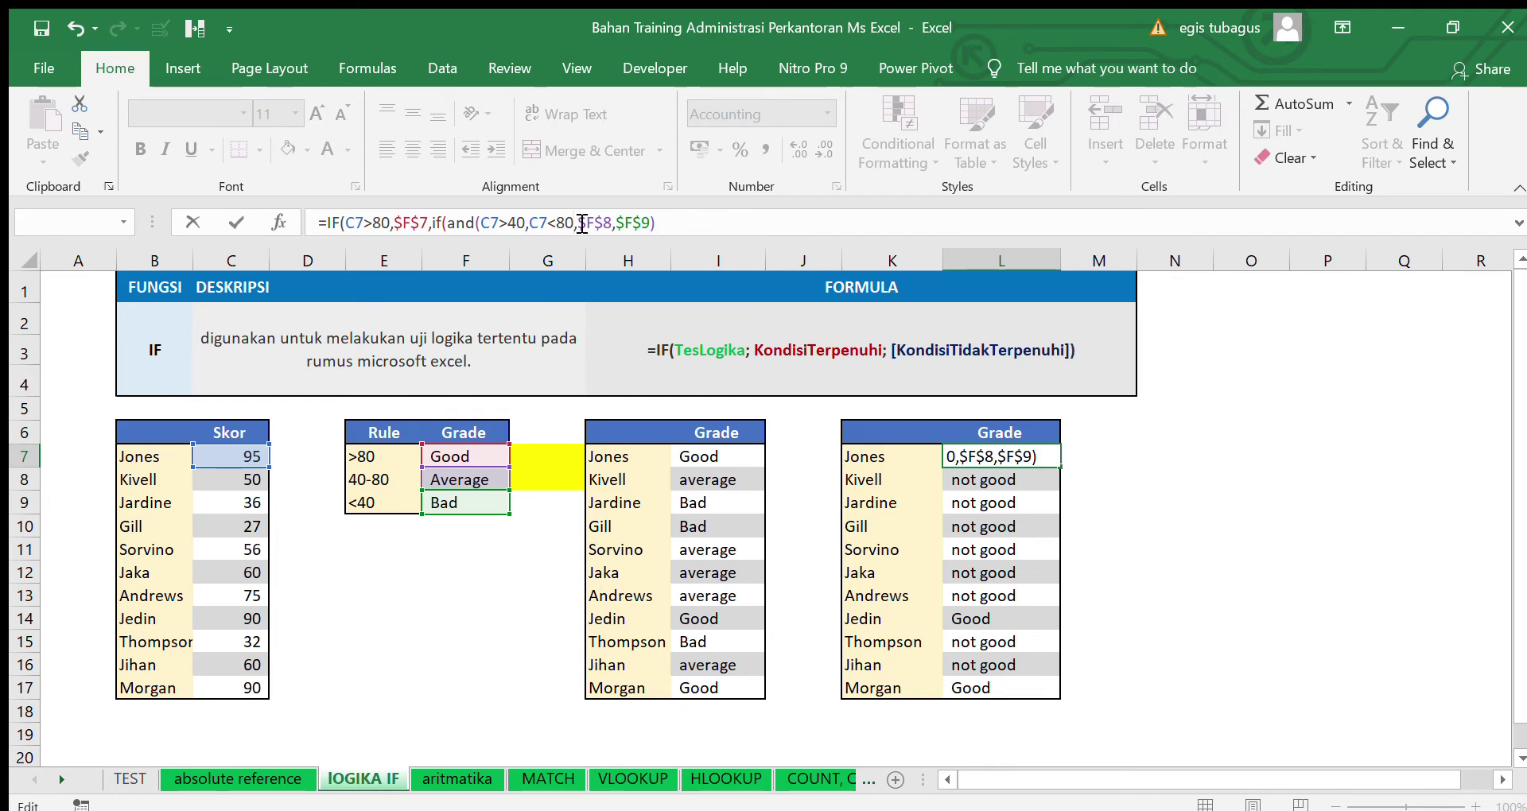
pyautogui.write(')')
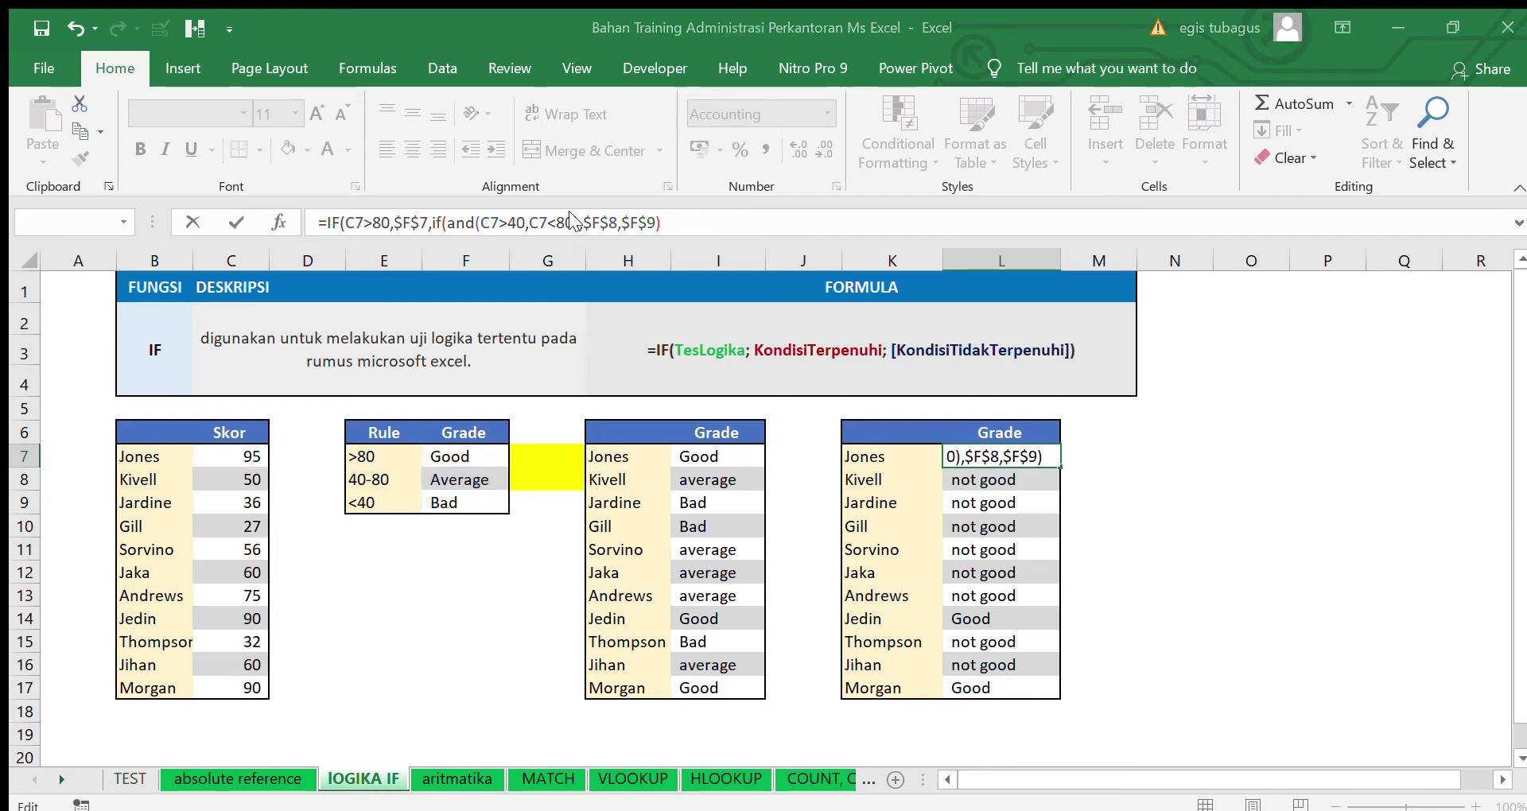
pyautogui.press('Return')
# Copy the IF with AND formula from L7 over the Grade cells L8:L17 and check it in L9
pyautogui.click(996, 451)
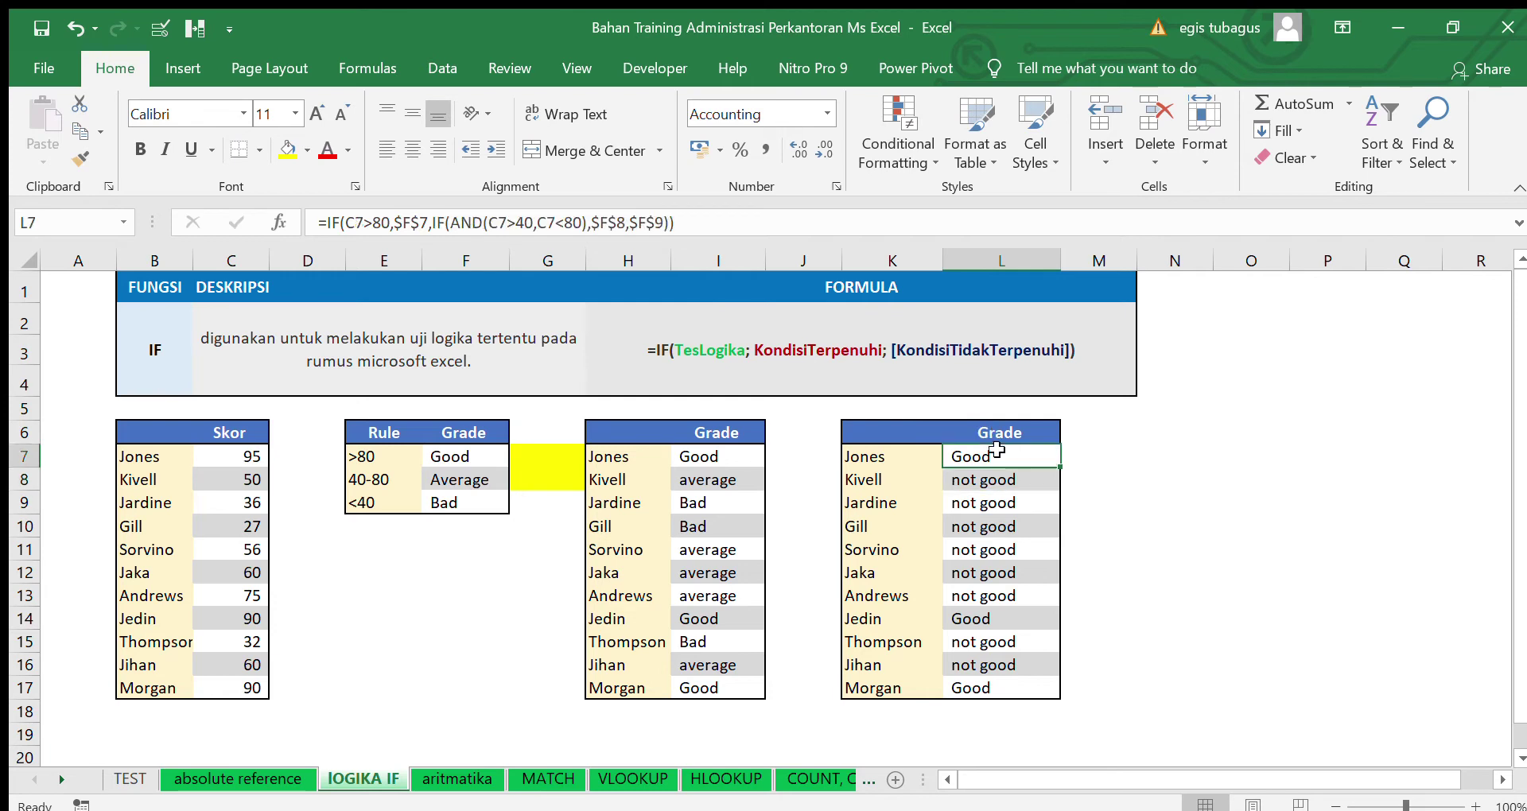
pyautogui.hotkey('ctrl', 'c')
pyautogui.click(1010, 480)
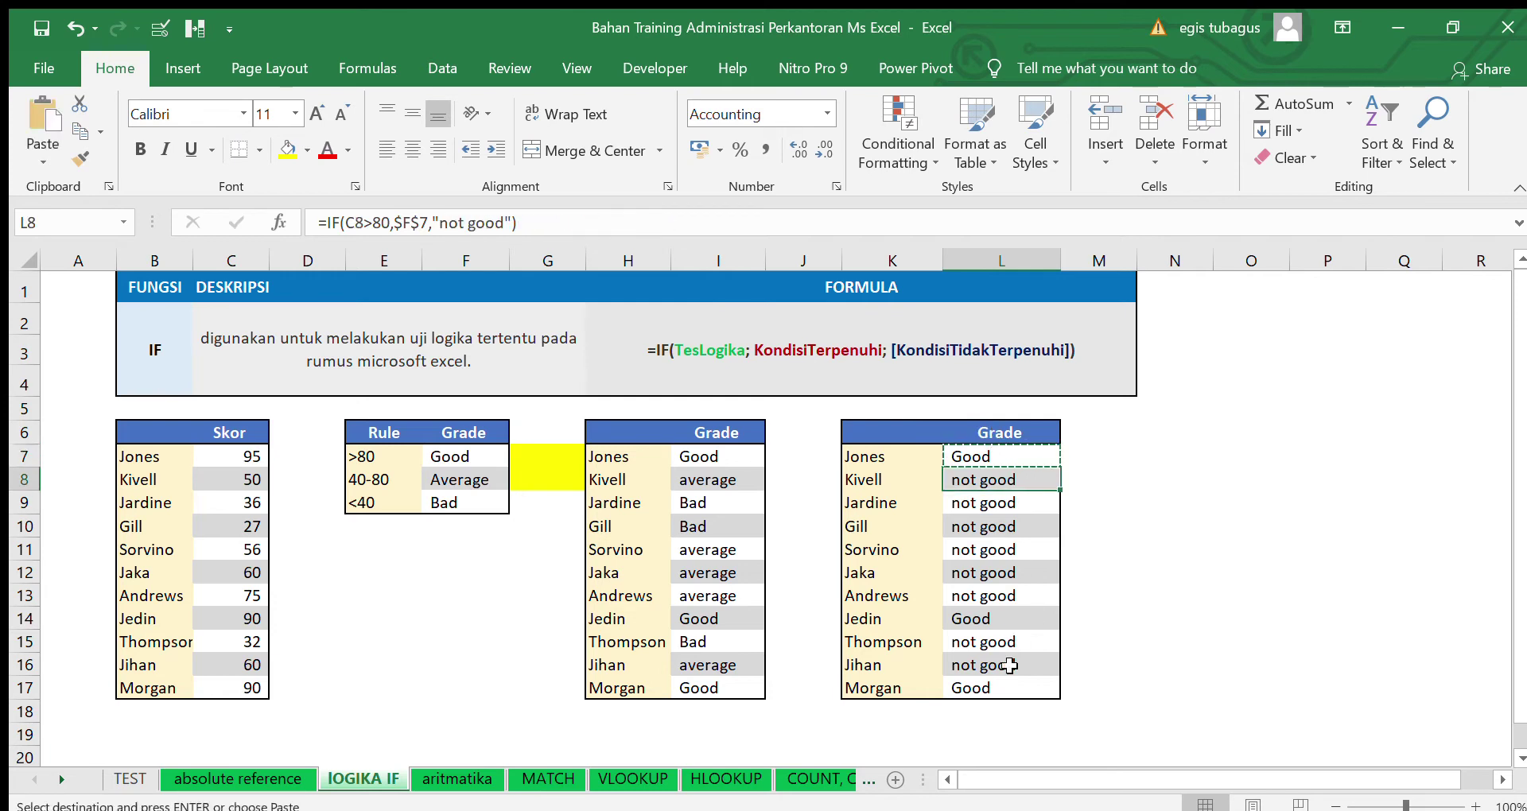
pyautogui.keyDown('shift'); pyautogui.click(1010, 688); pyautogui.keyUp('shift')
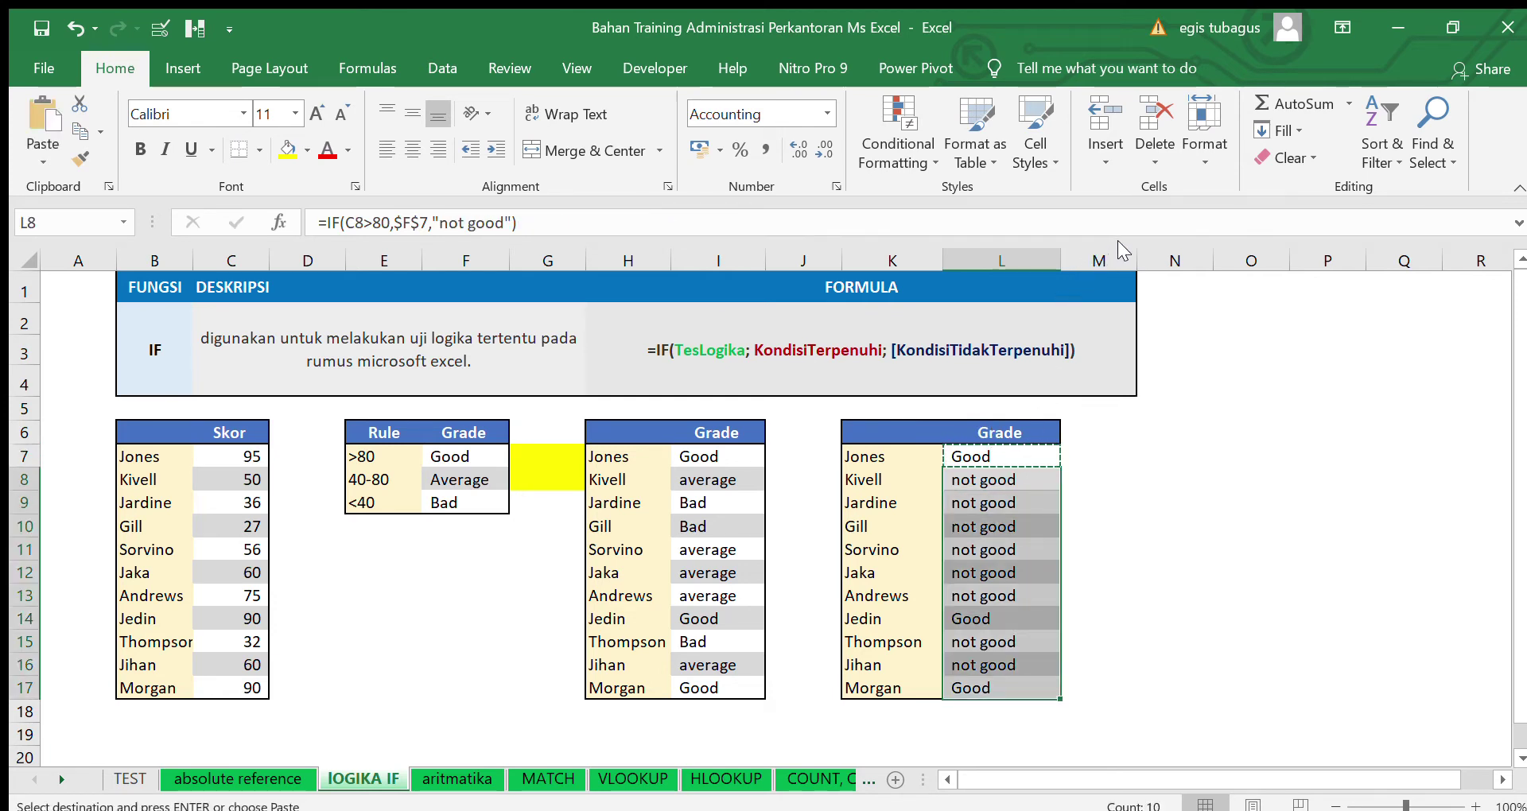
pyautogui.hotkey('ctrl', 'v')
pyautogui.press('Escape')
pyautogui.click(1010, 507)
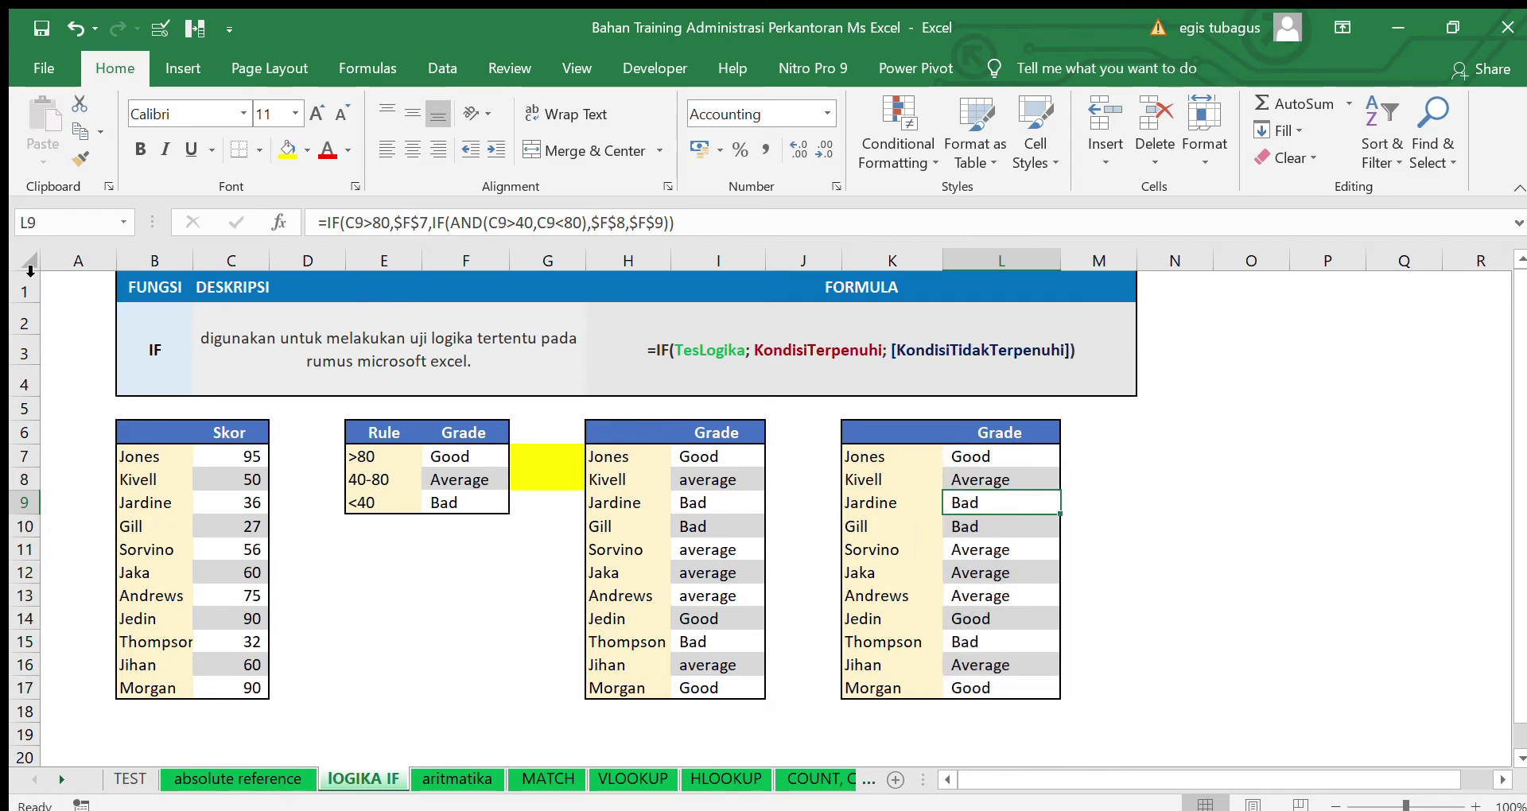
# On the aritmatika sheet, total the Units D4:D15 with a SUM formula in the JUMLAH cell D16
pyautogui.click(450, 778)
pyautogui.scroll(1, 653, 600)
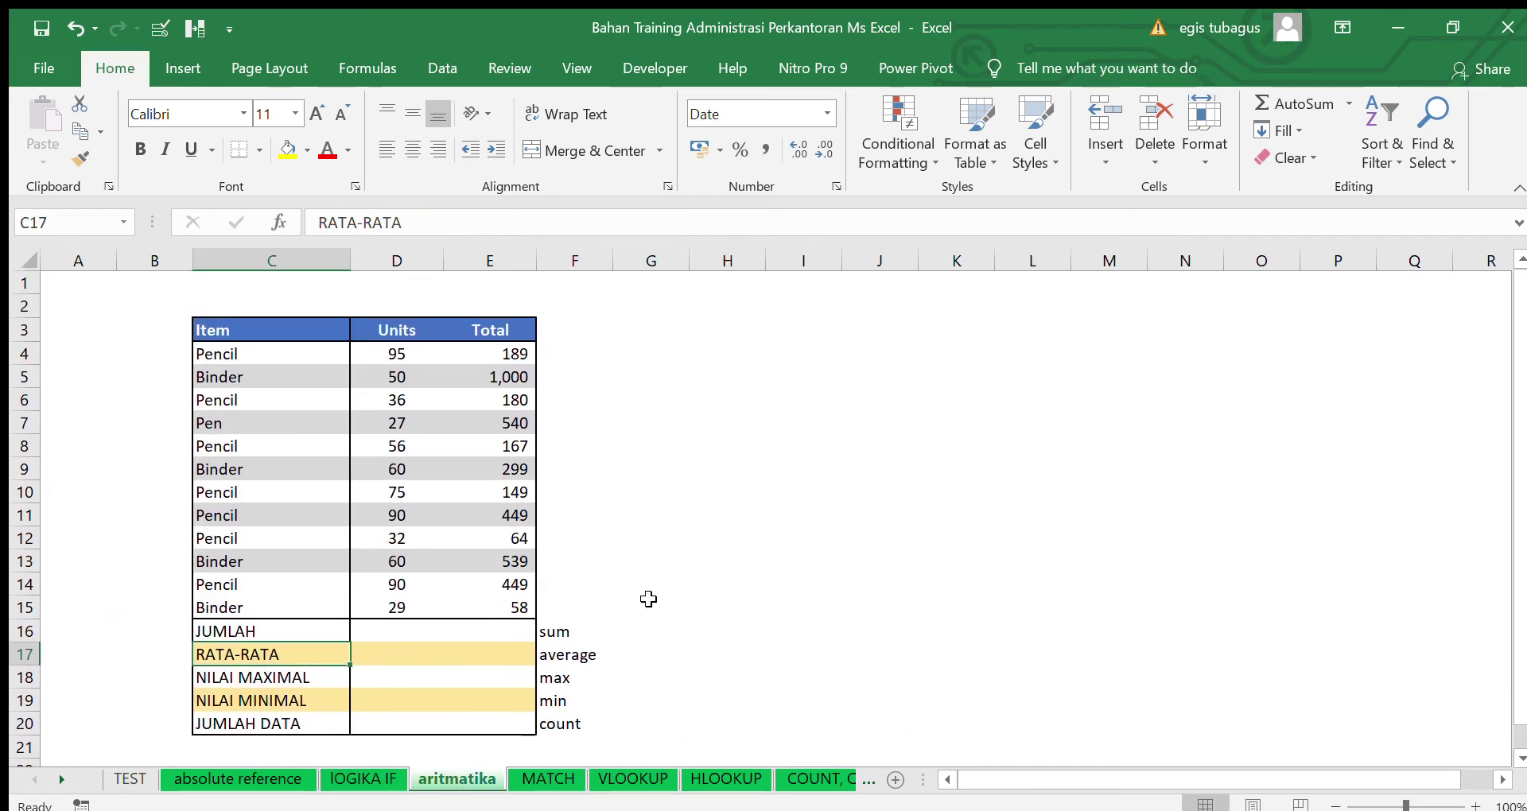
pyautogui.click(410, 635)
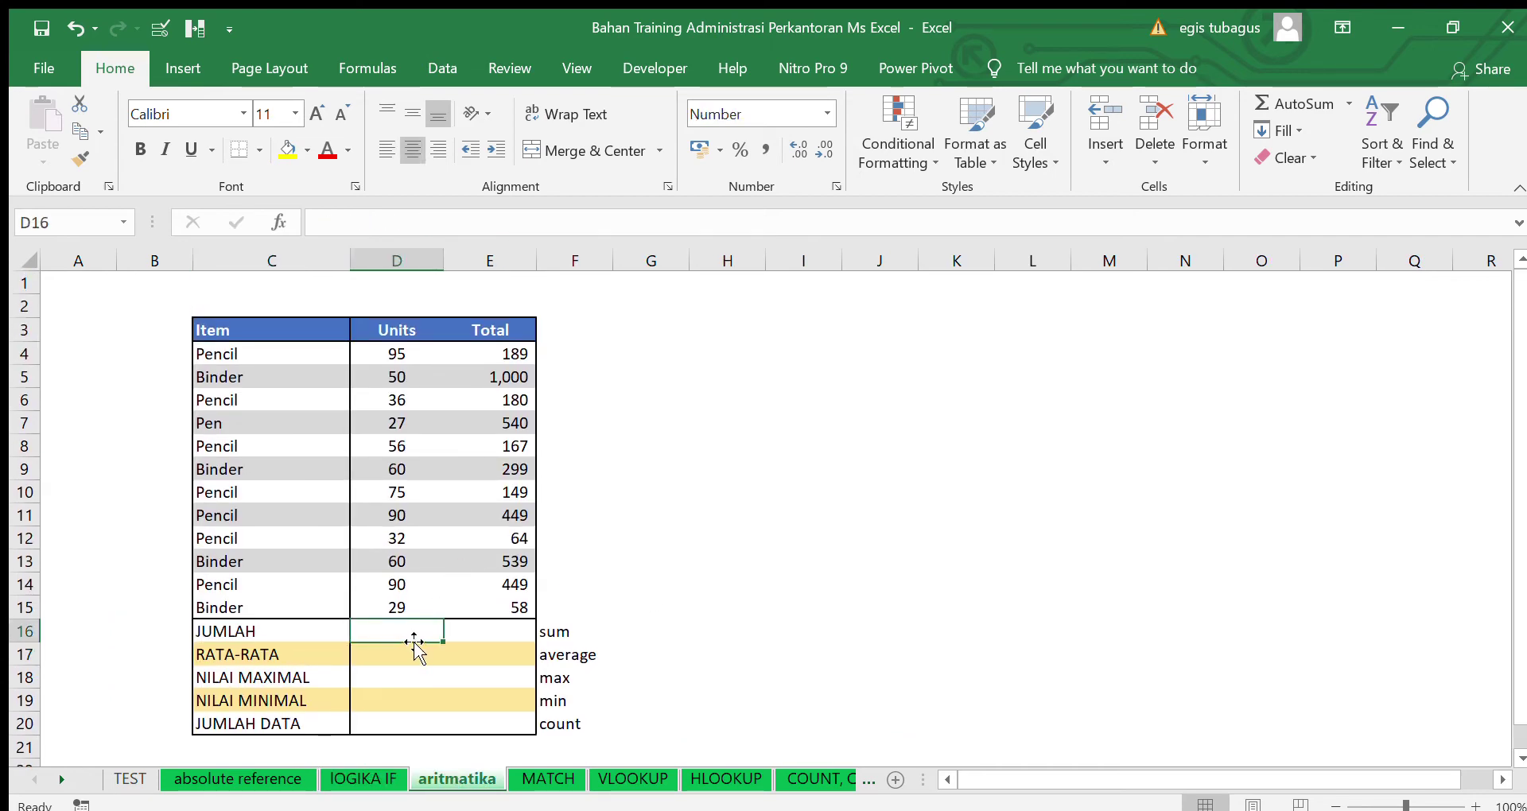
pyautogui.write('=')
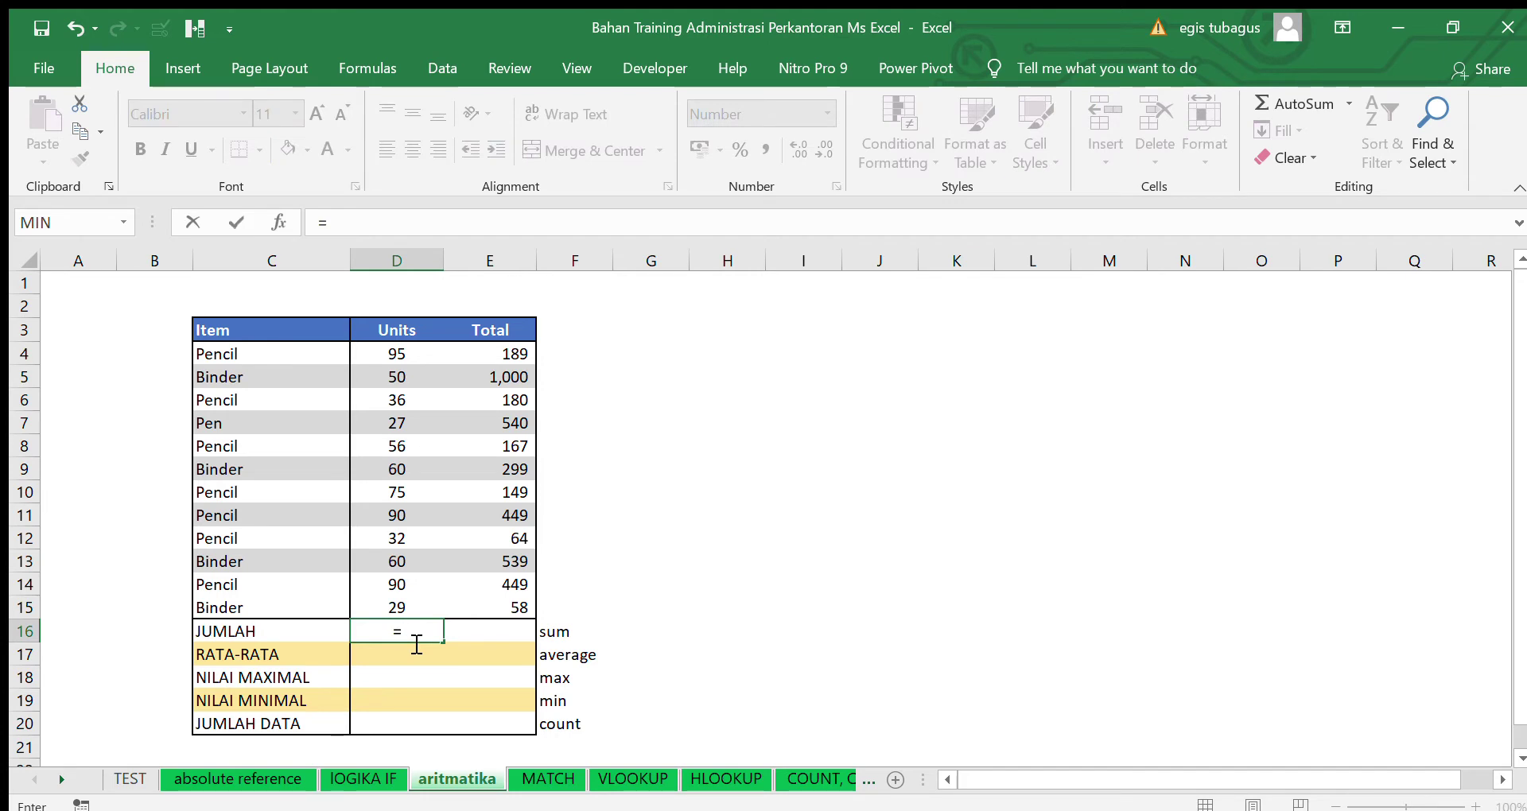
pyautogui.write('sum(')
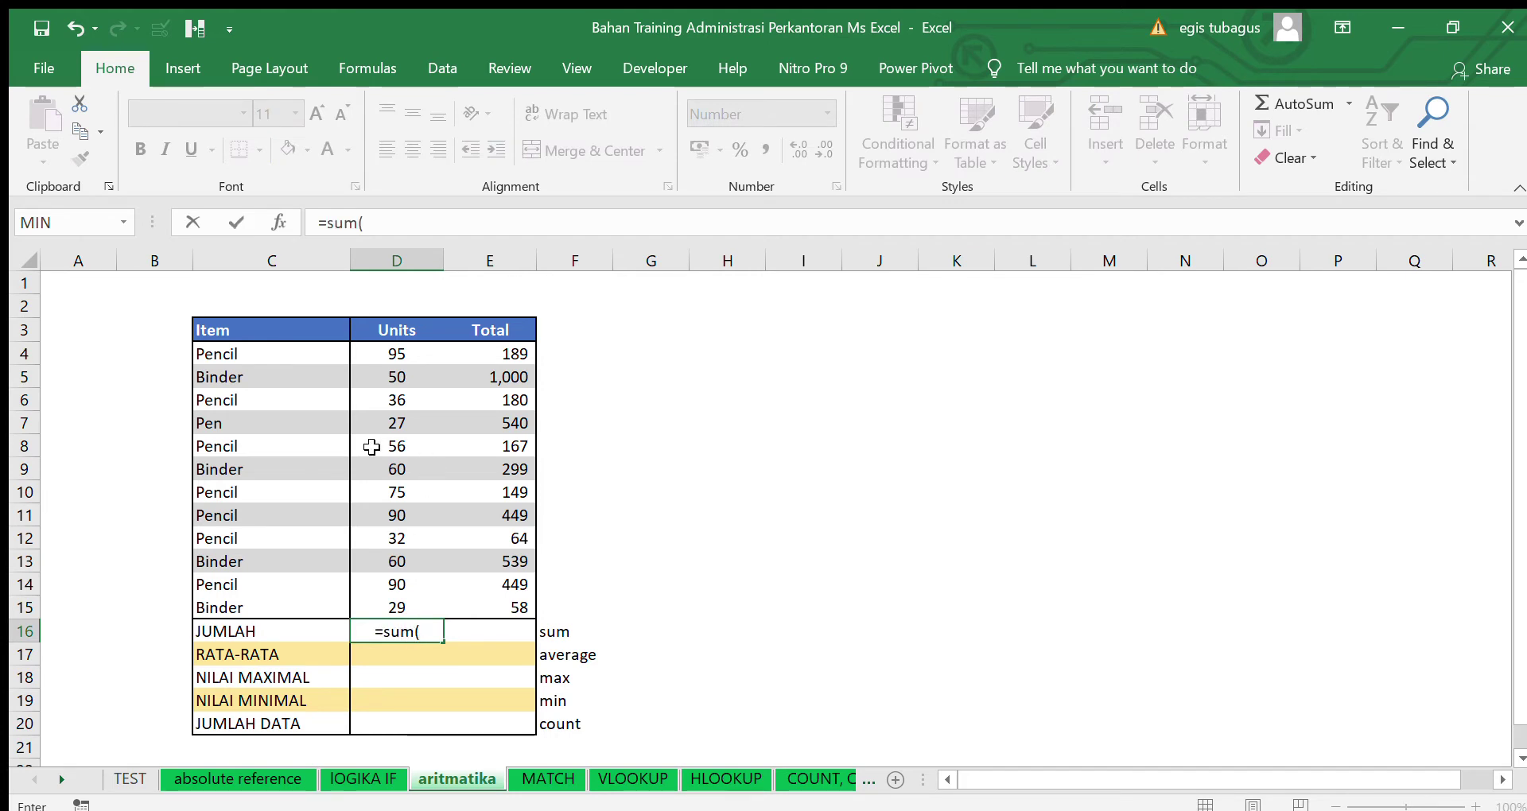
pyautogui.moveTo(389, 345); pyautogui.dragTo(421, 607)
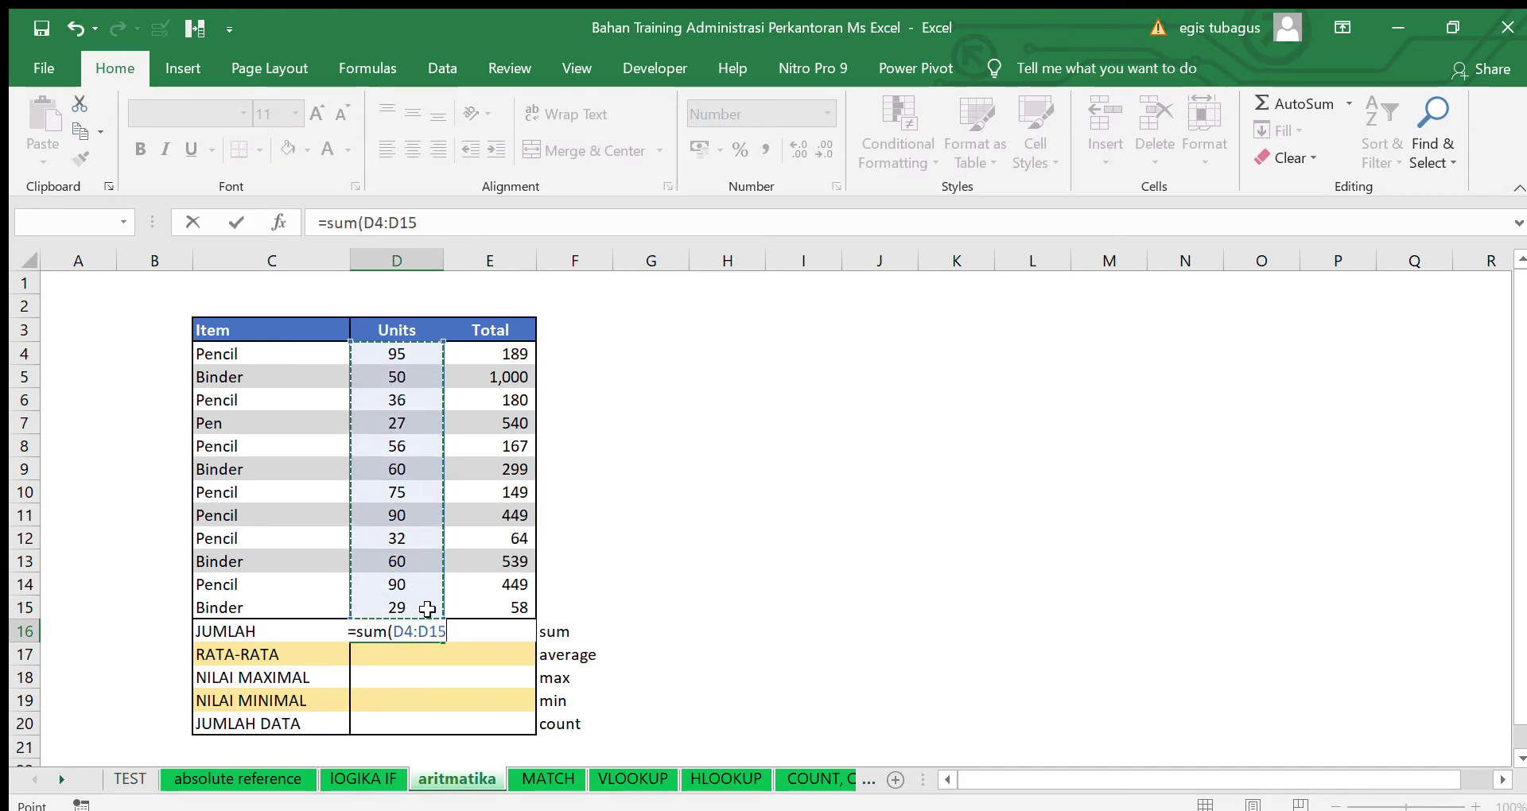
pyautogui.moveTo(365, 222); pyautogui.dragTo(438, 231)
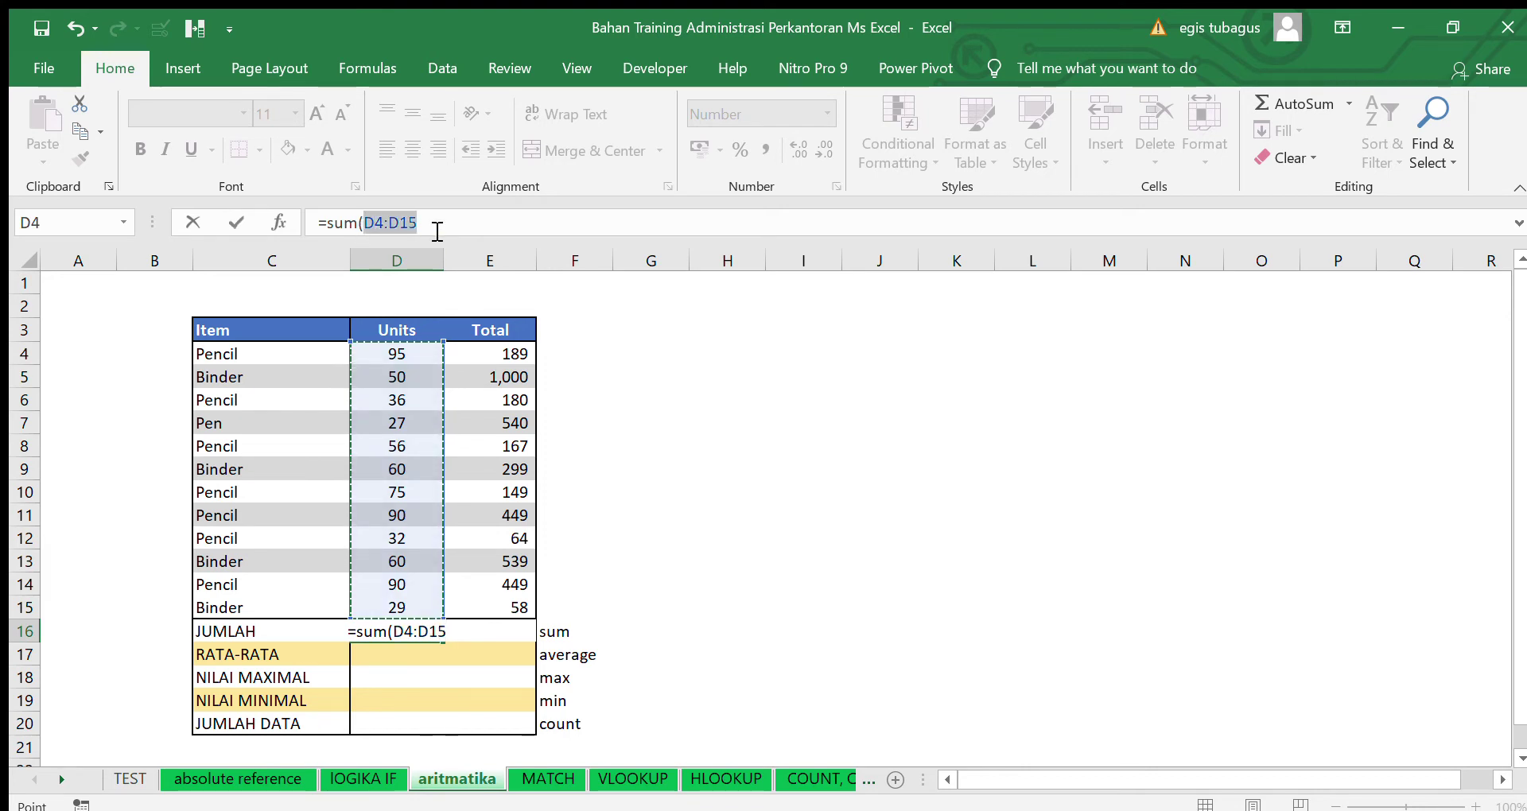
pyautogui.press('Return')
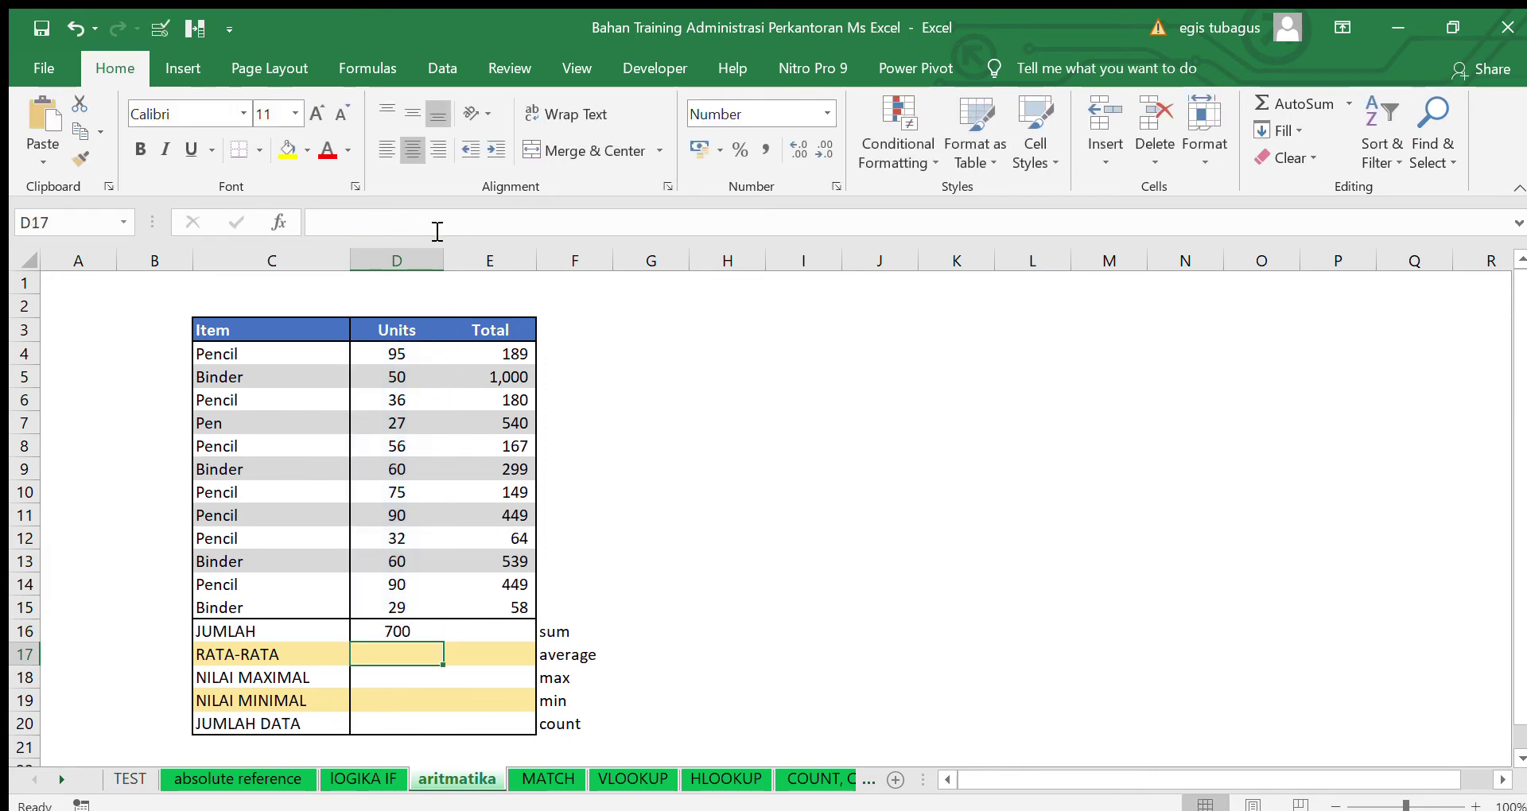
# Calculate the average of D4:D15 with an AVERAGE formula in the RATA-RATA cell D17
pyautogui.write('=avera')
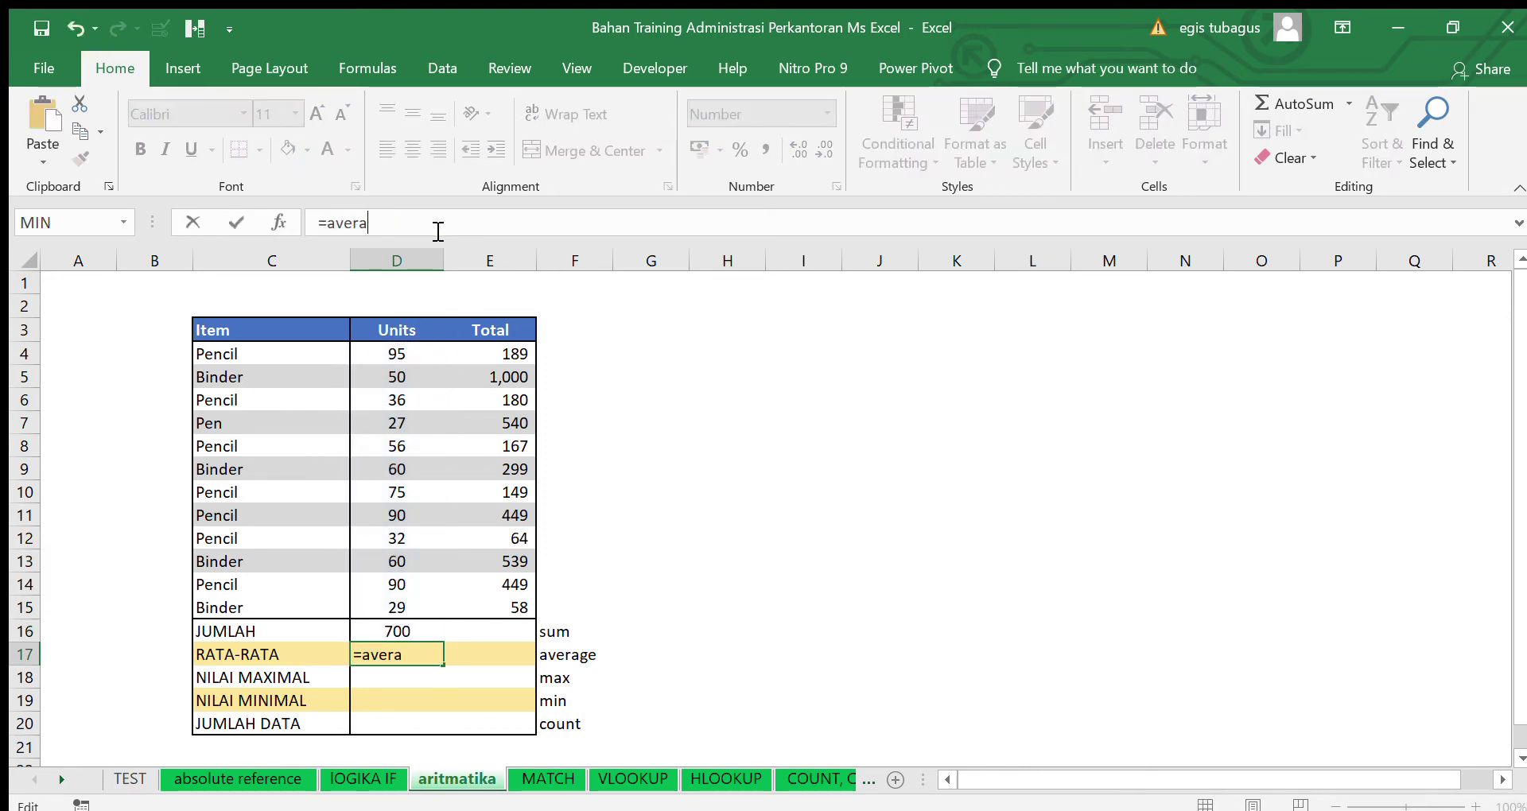
pyautogui.write('ge(')
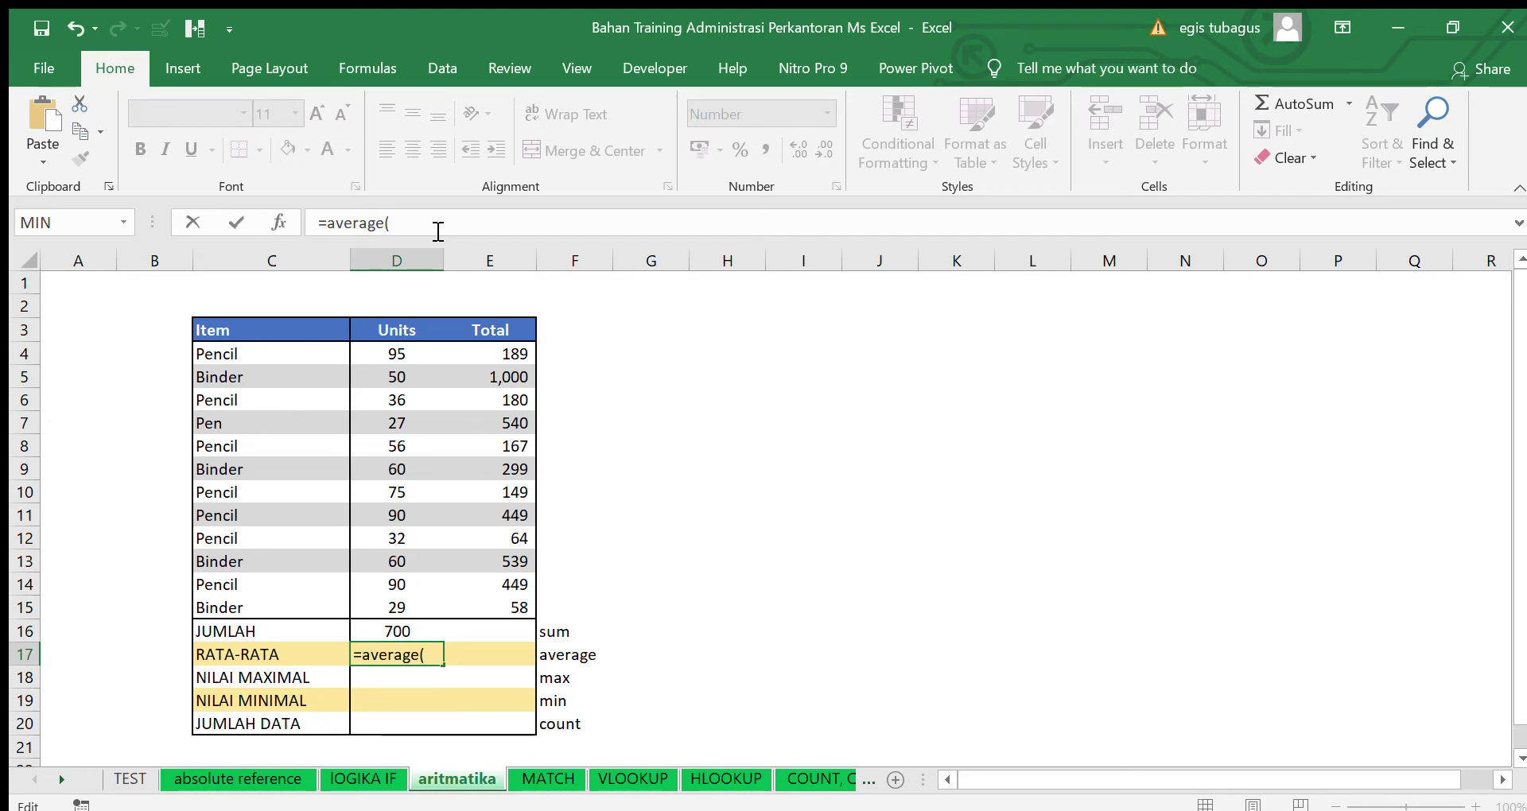
pyautogui.write('D4:D15')
pyautogui.press('Return')
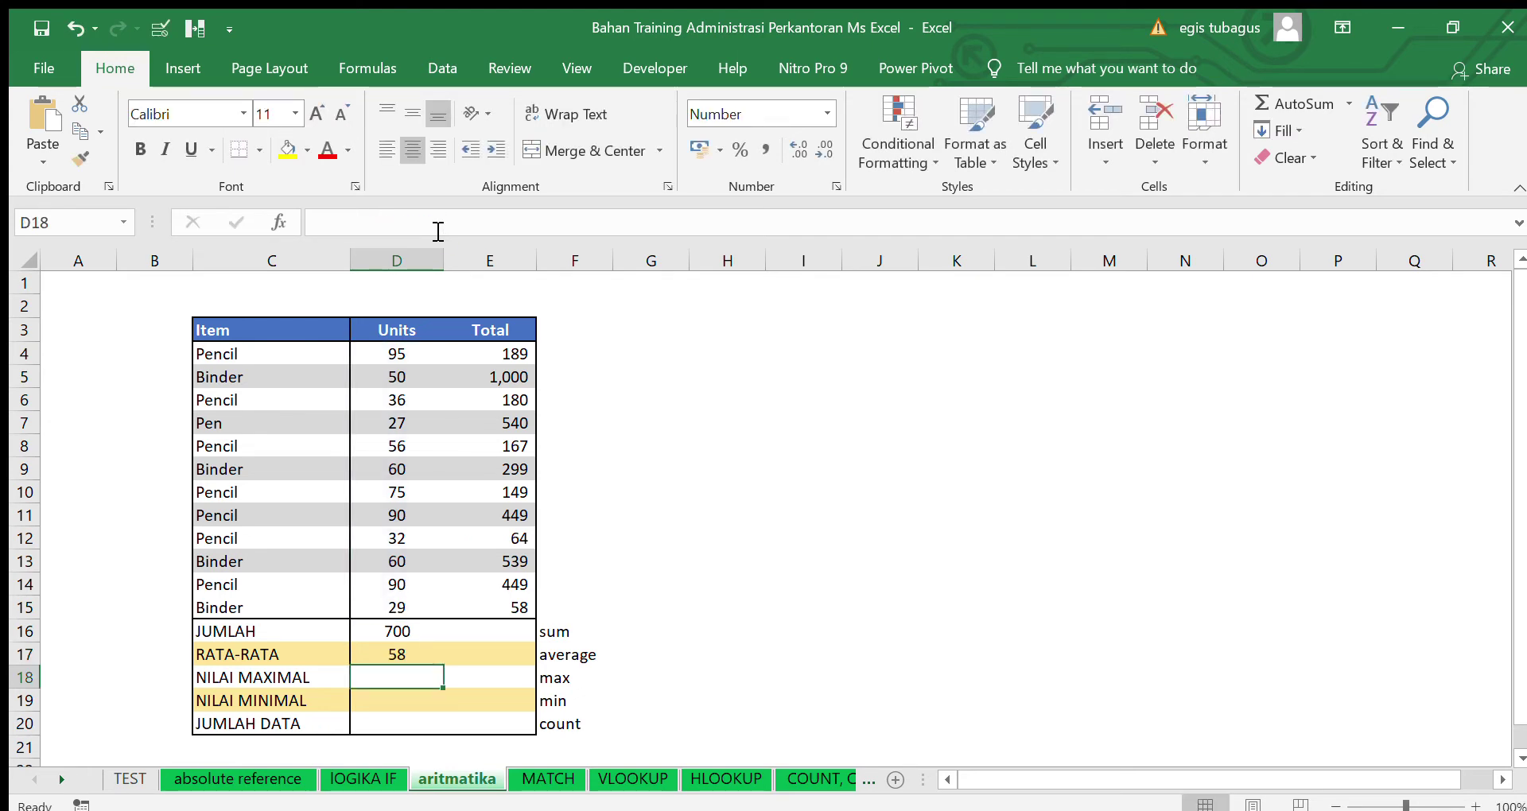
# Find the largest Units value in D4:D15 with a MAX formula in the NILAI MAXIMAL cell D18
pyautogui.write('=max(')
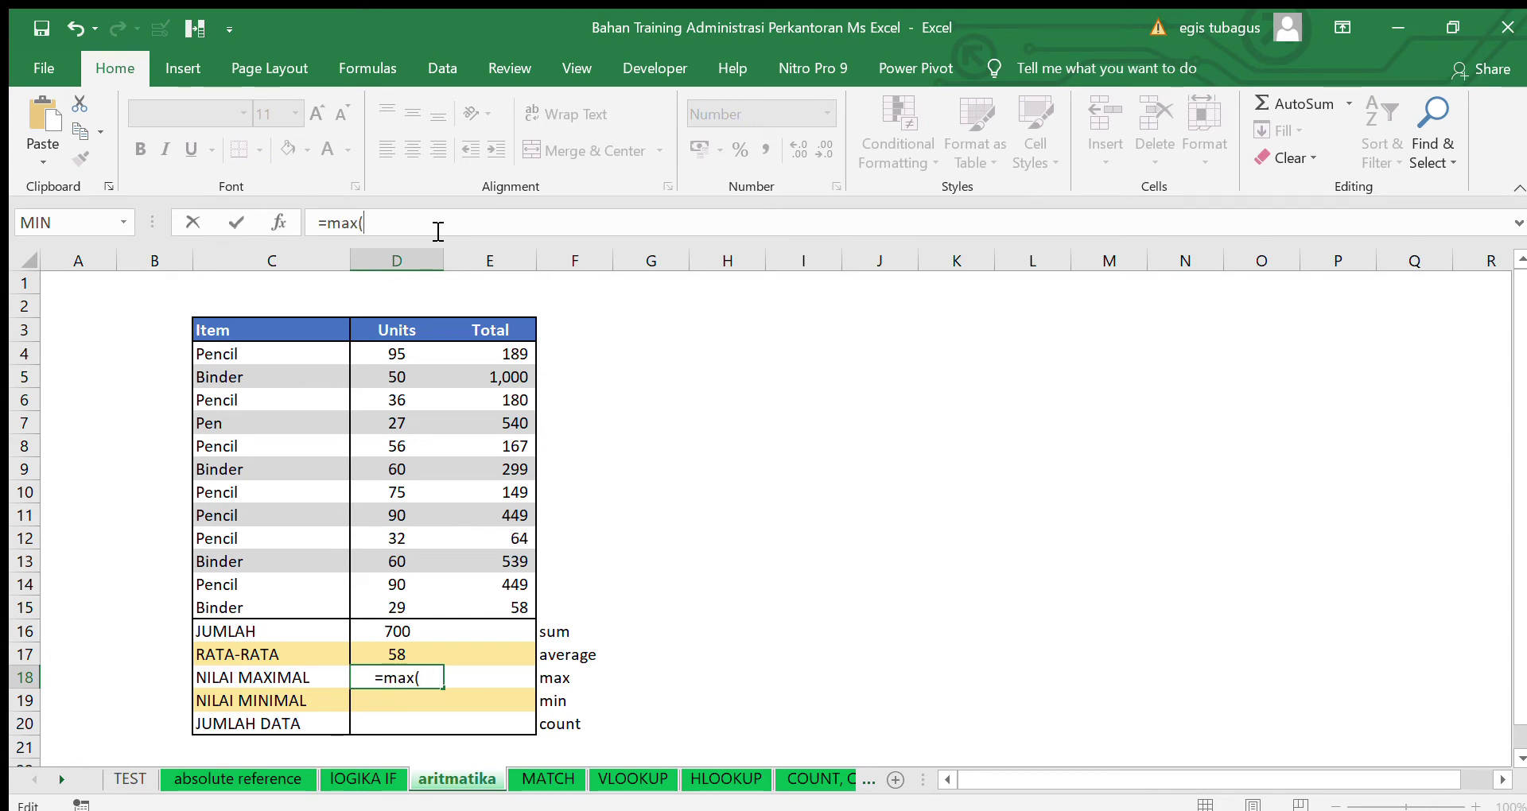
pyautogui.write('D4:D15')
pyautogui.press('Return')
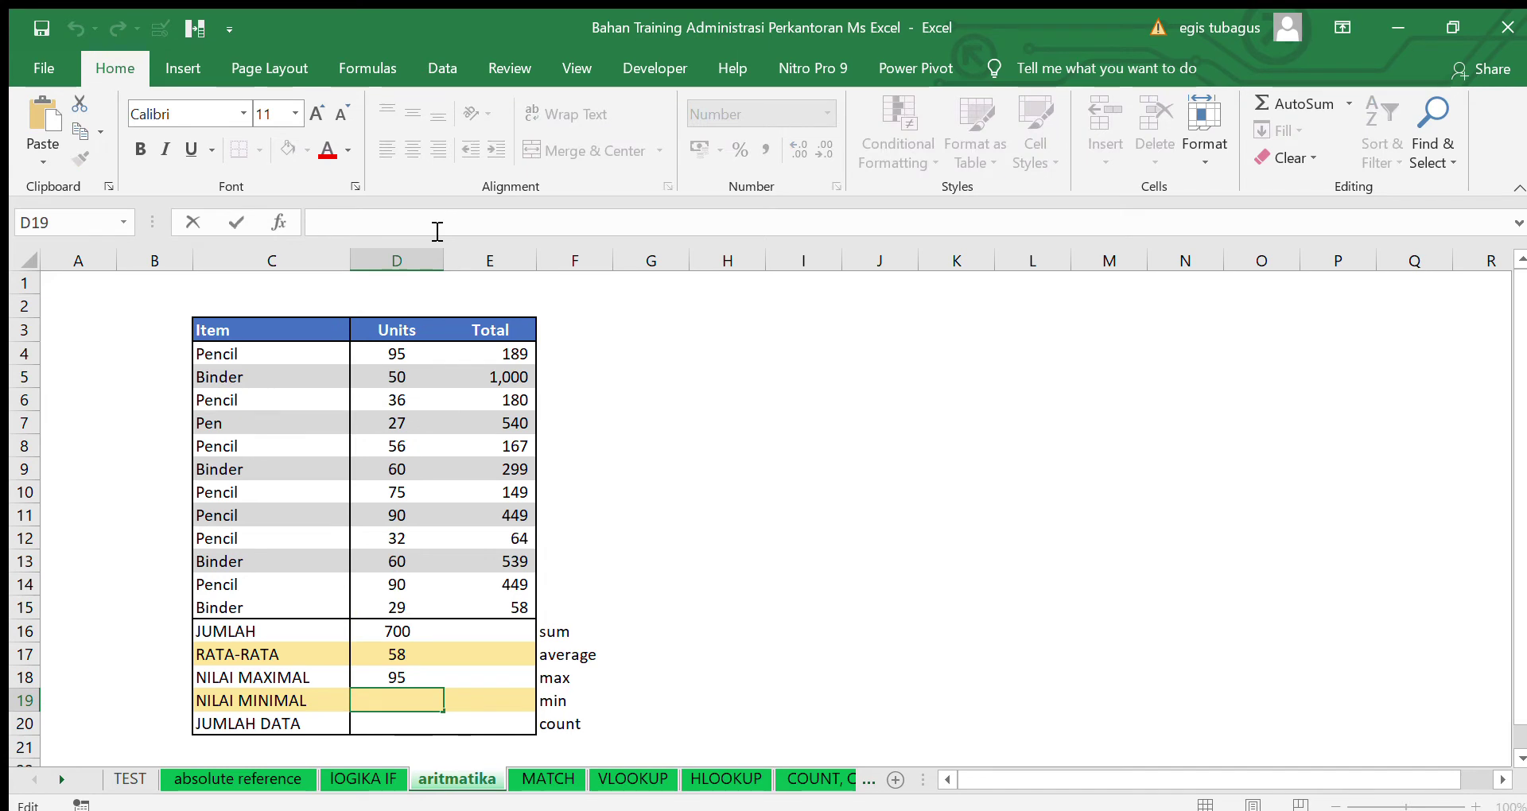
# Find the smallest Units value in D4:D15 with a MIN formula in the NILAI MINIMAL cell D19
pyautogui.write('min(')
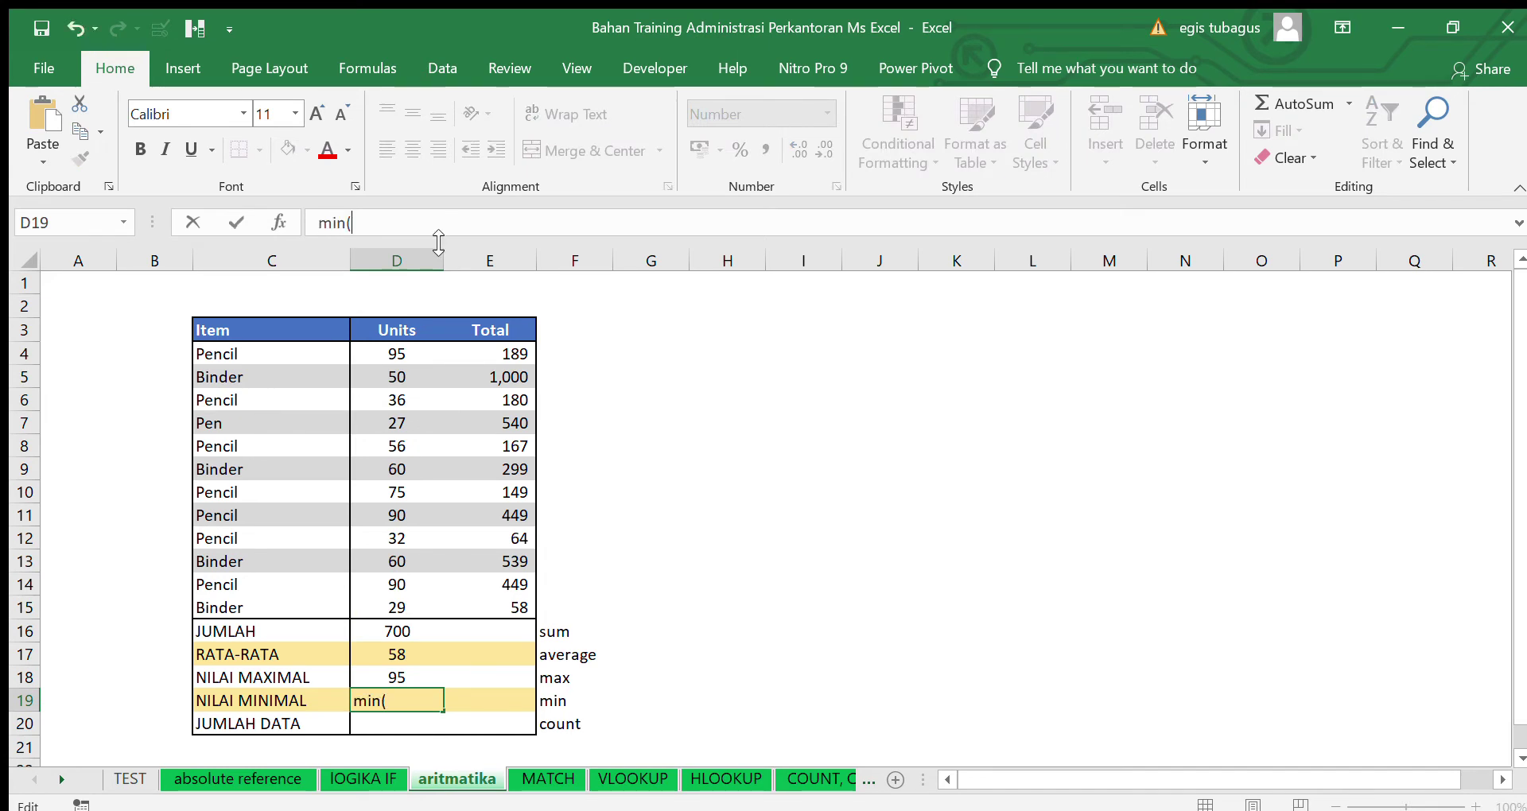
pyautogui.press('Escape')
pyautogui.write('=')
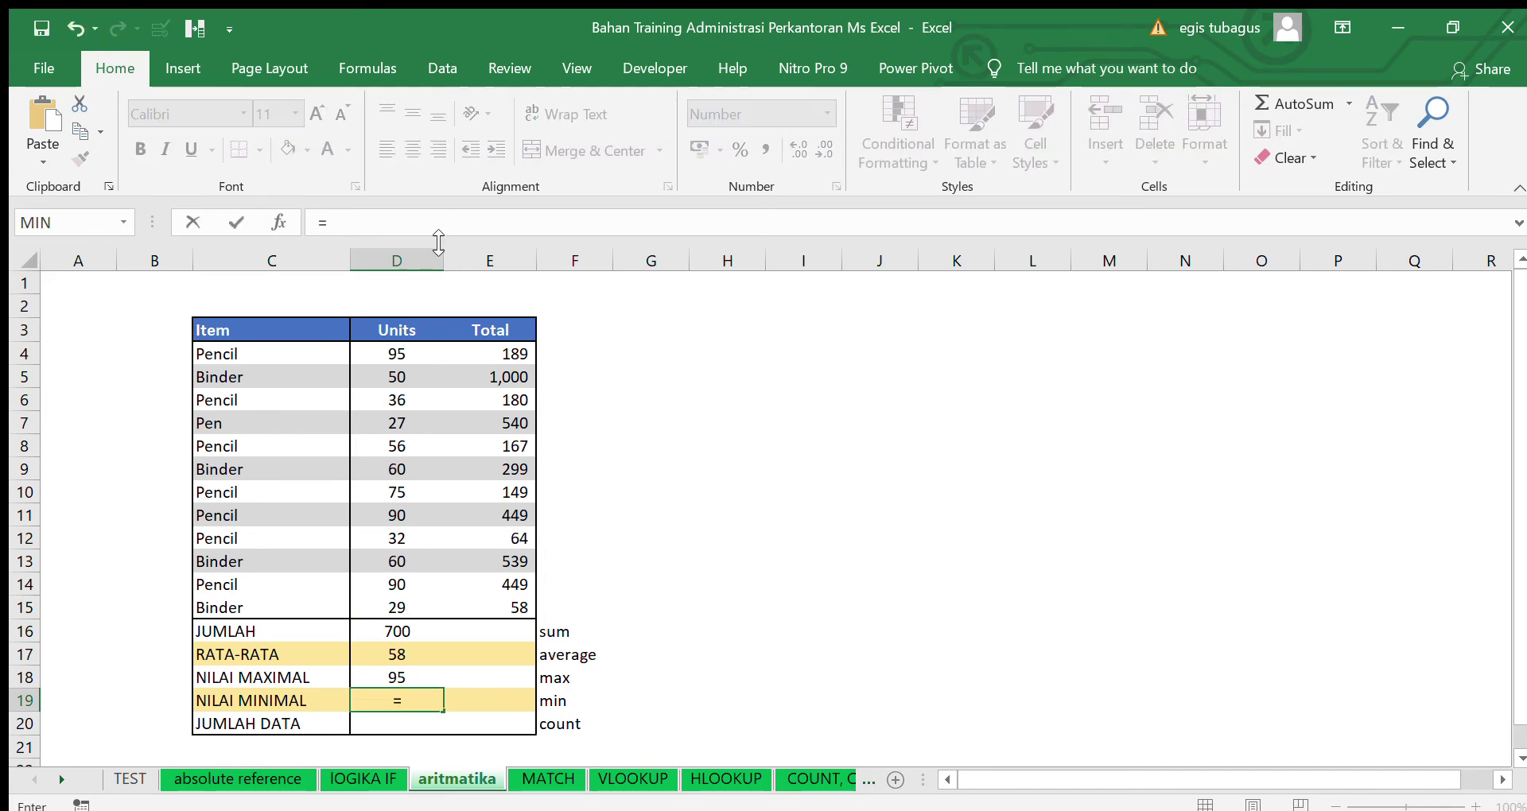
pyautogui.write('mi')
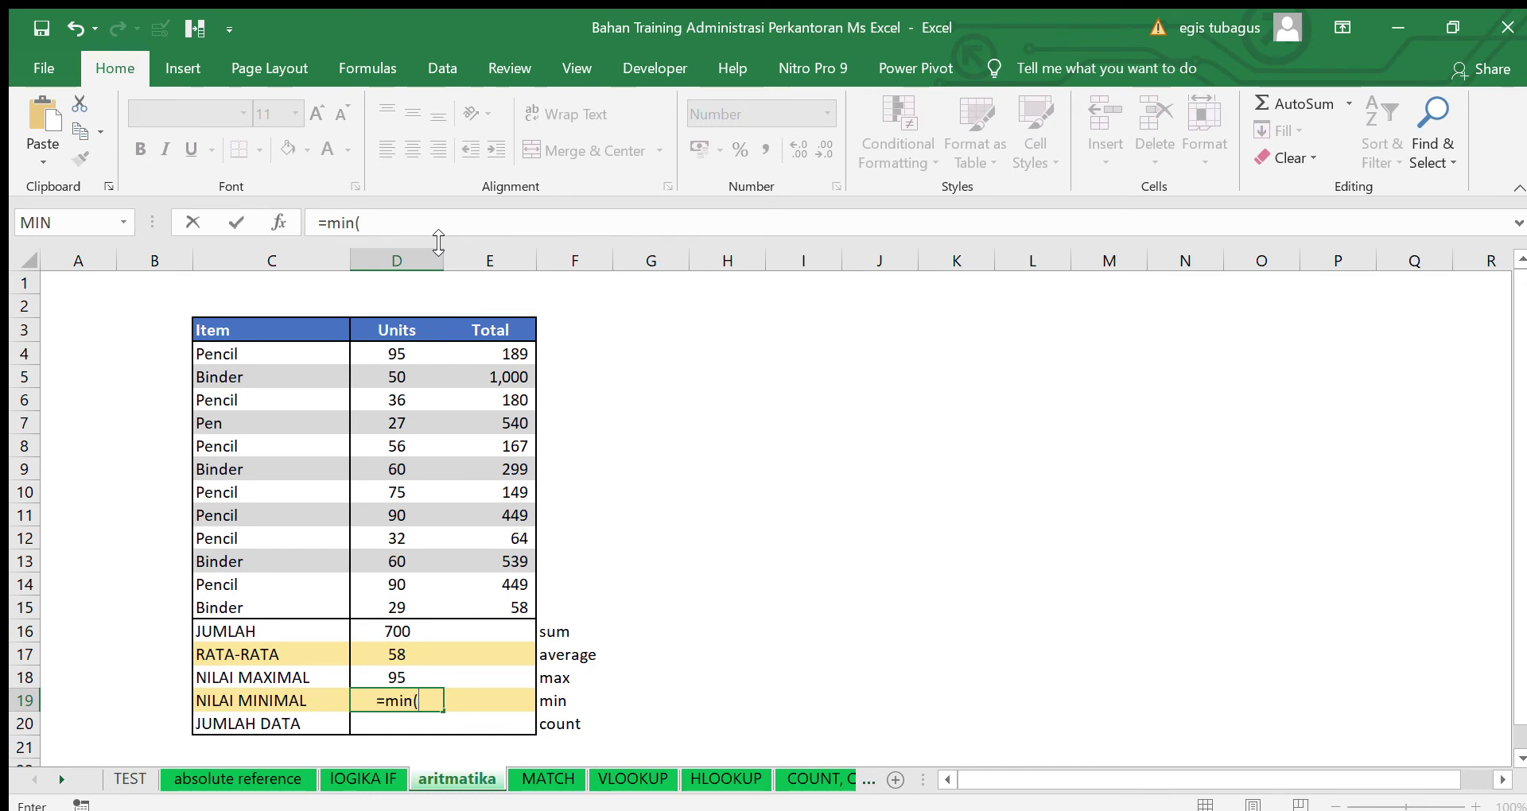
pyautogui.write('n(')
pyautogui.moveTo(397, 353); pyautogui.dragTo(397, 608)
pyautogui.press('Return')
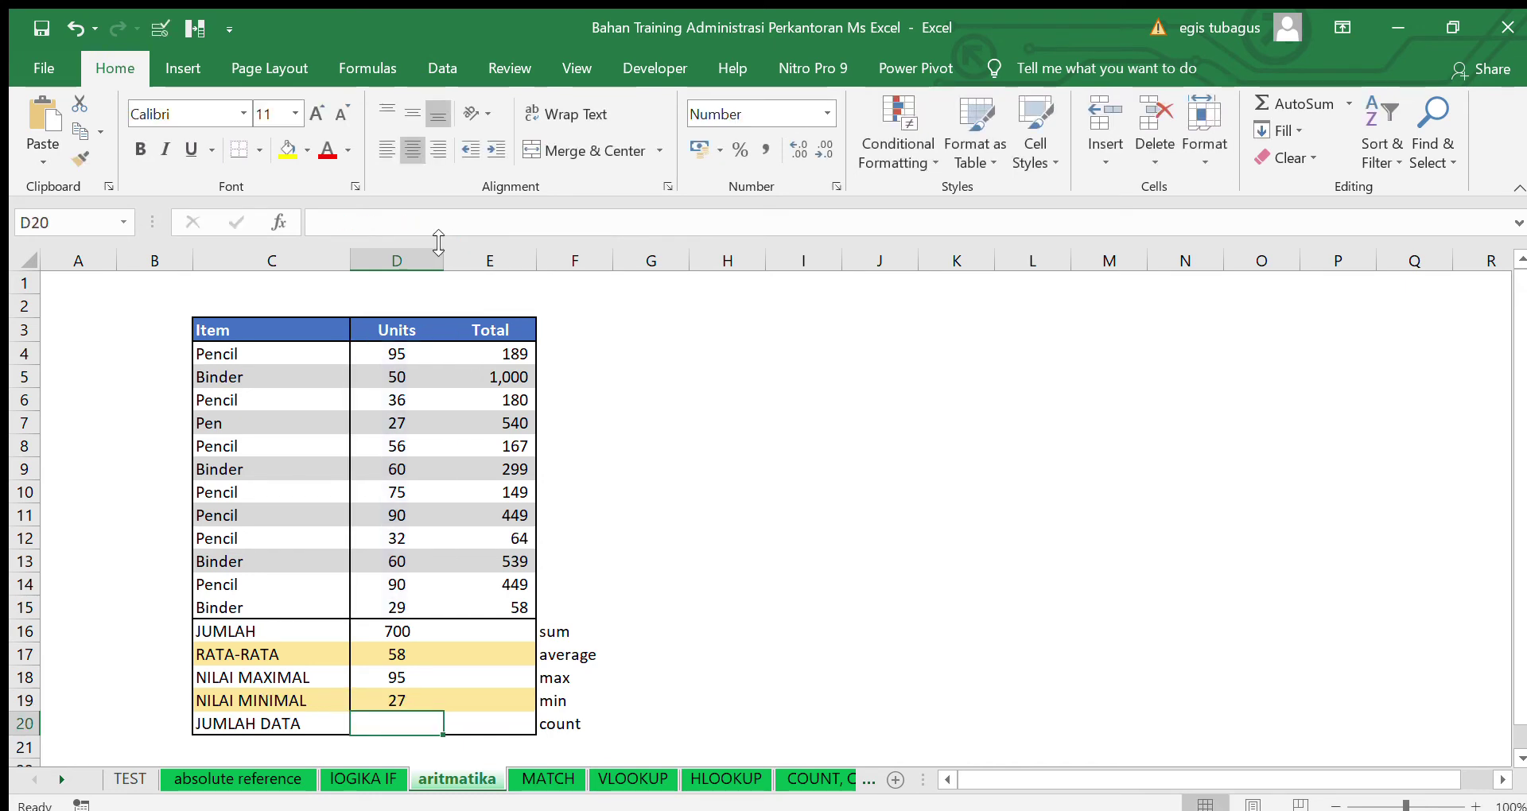
# Count the Units entries in D4:D15 with a COUNT formula in the JUMLAH DATA cell D20
pyautogui.write('=c')
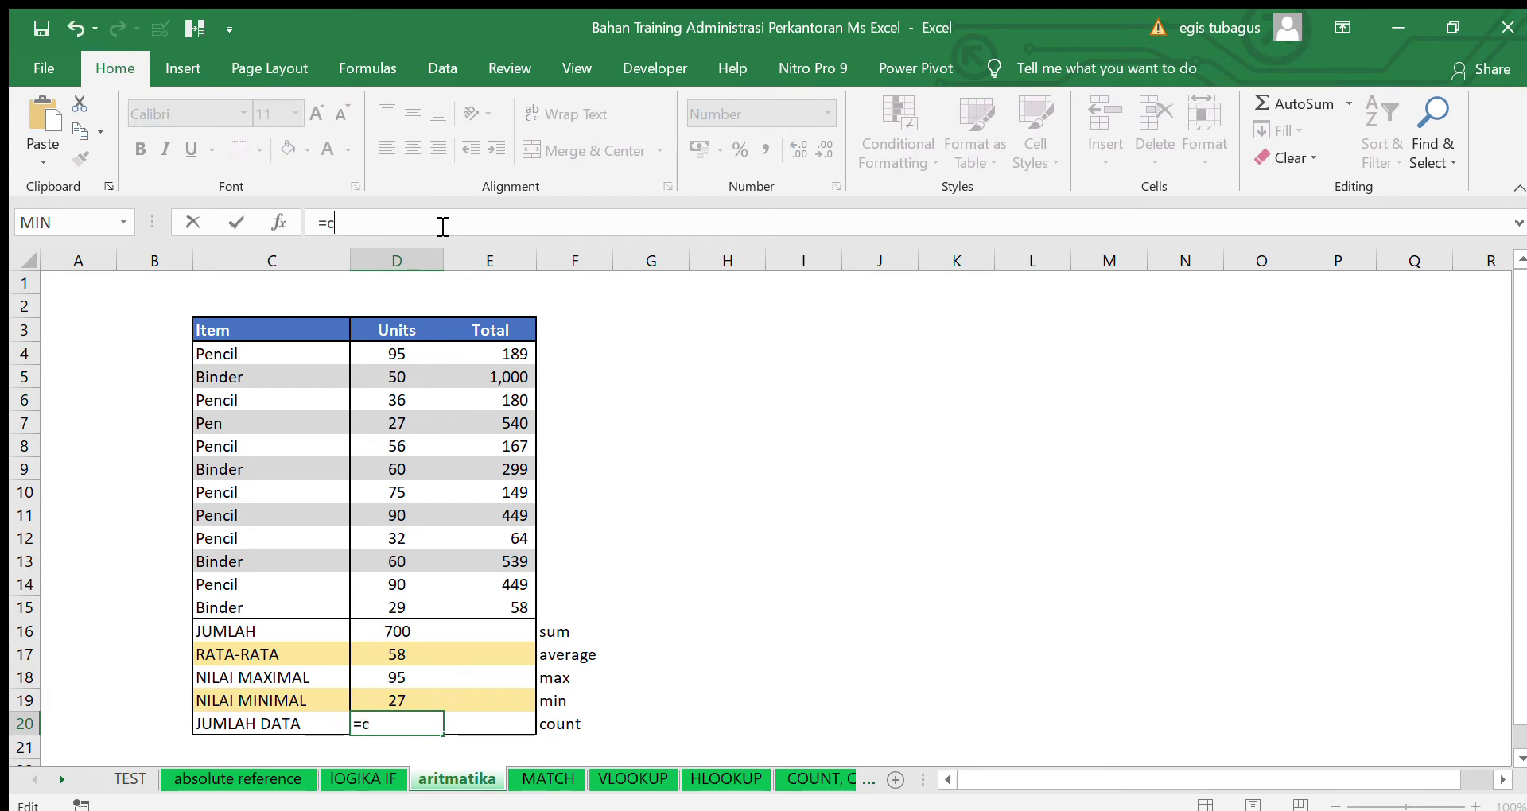
pyautogui.write('ount(')
pyautogui.moveTo(396, 353); pyautogui.dragTo(397, 607)
pyautogui.write(')')
pyautogui.press('Return')
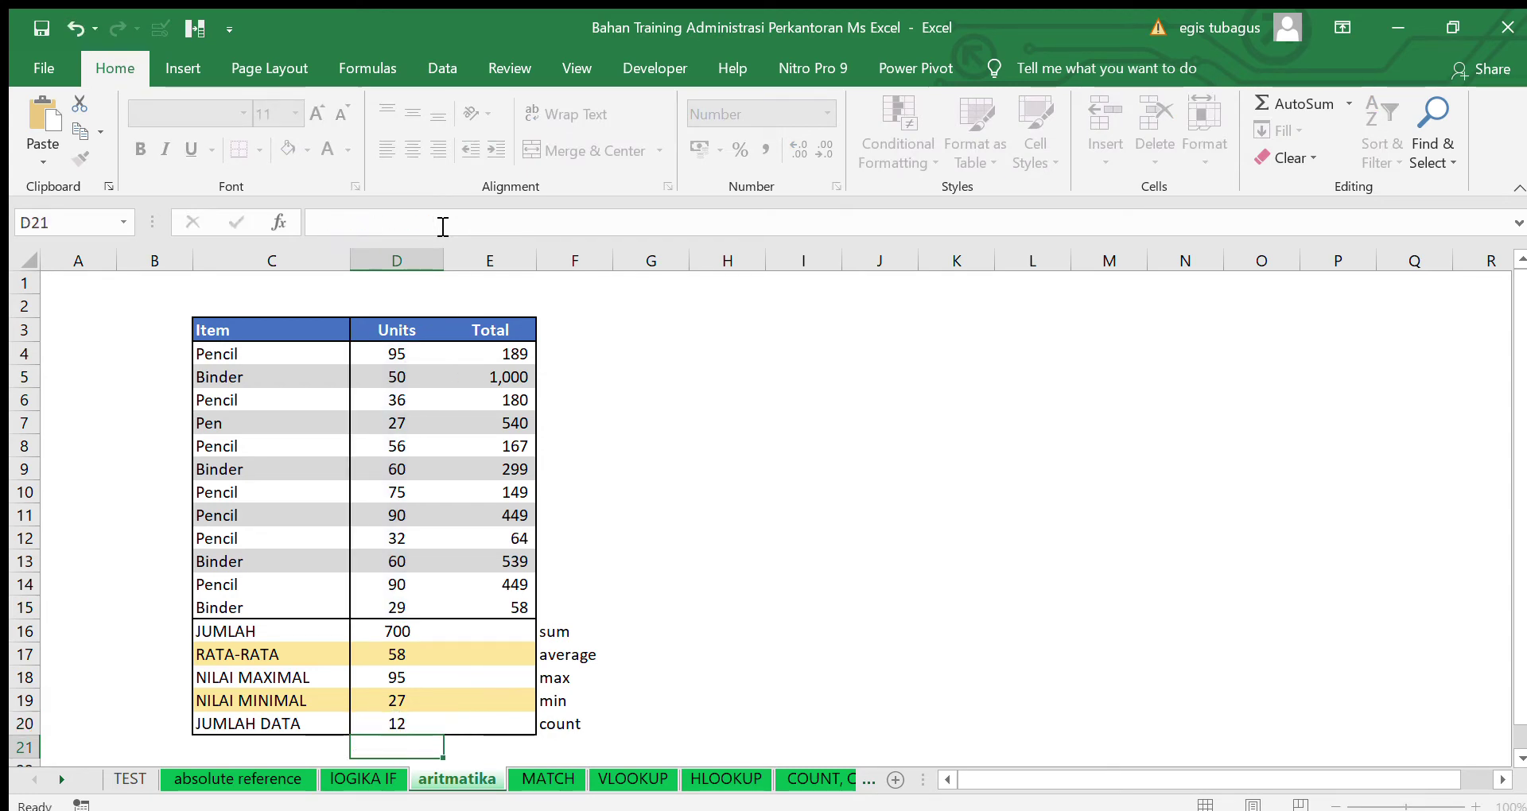
# Copy the five summary formulas from D16:D20 into the Total column at E16:E20
pyautogui.moveTo(390, 634); pyautogui.dragTo(422, 722)
pyautogui.hotkey('ctrl', 'c')
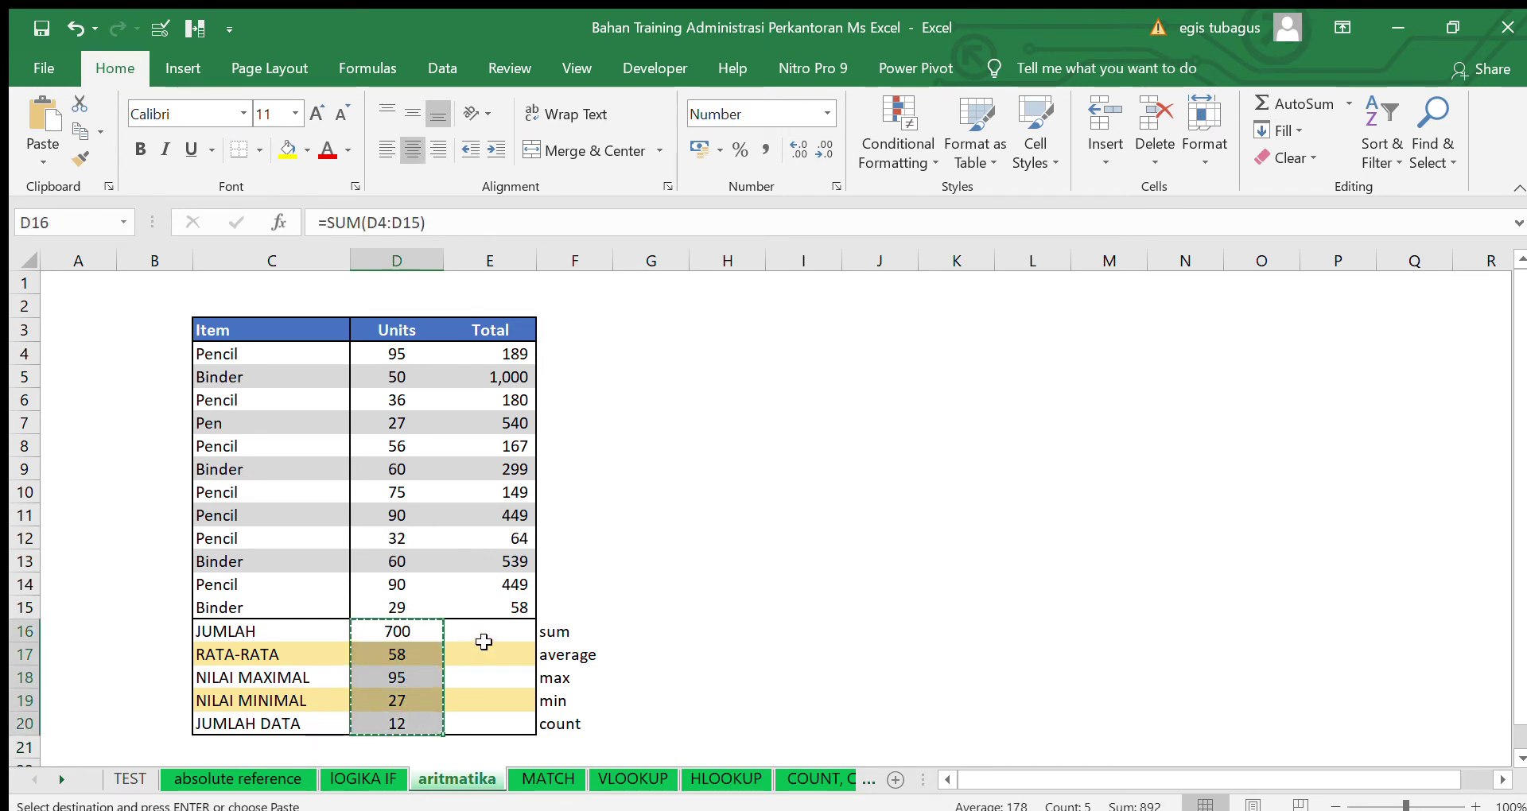
pyautogui.click(489, 630)
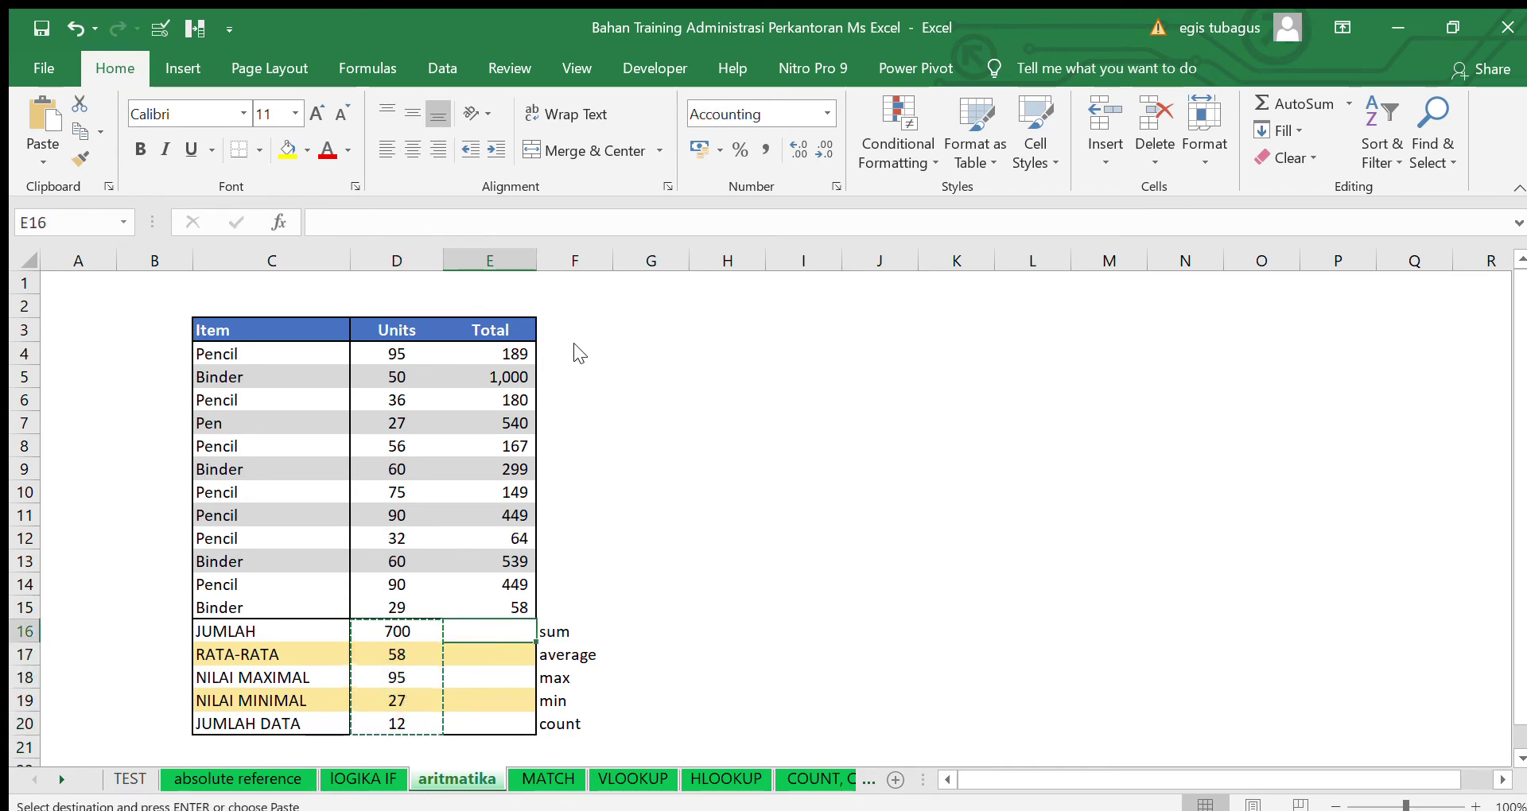
pyautogui.hotkey('ctrl', 'v')
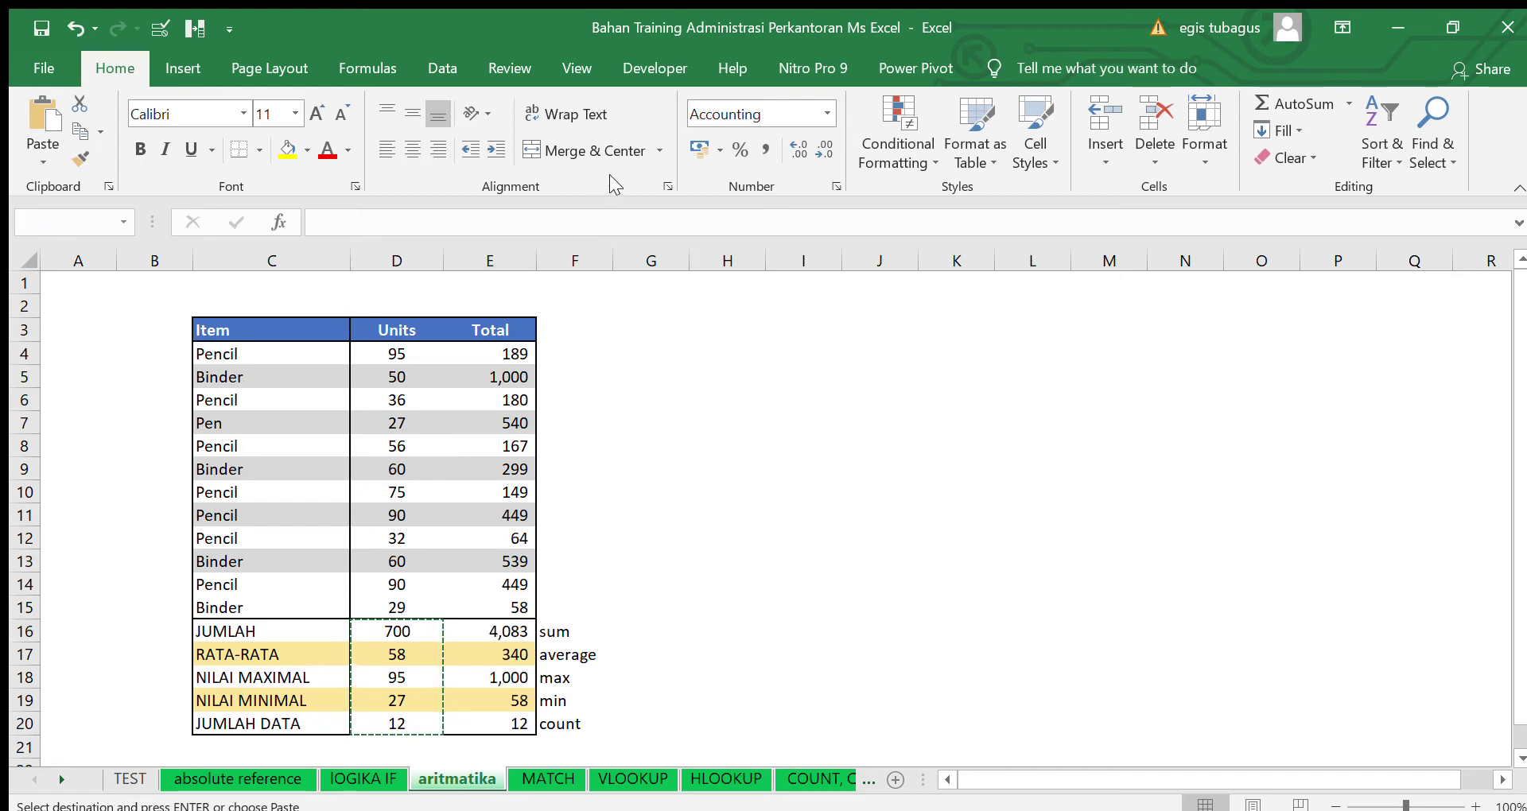
pyautogui.press('Escape')
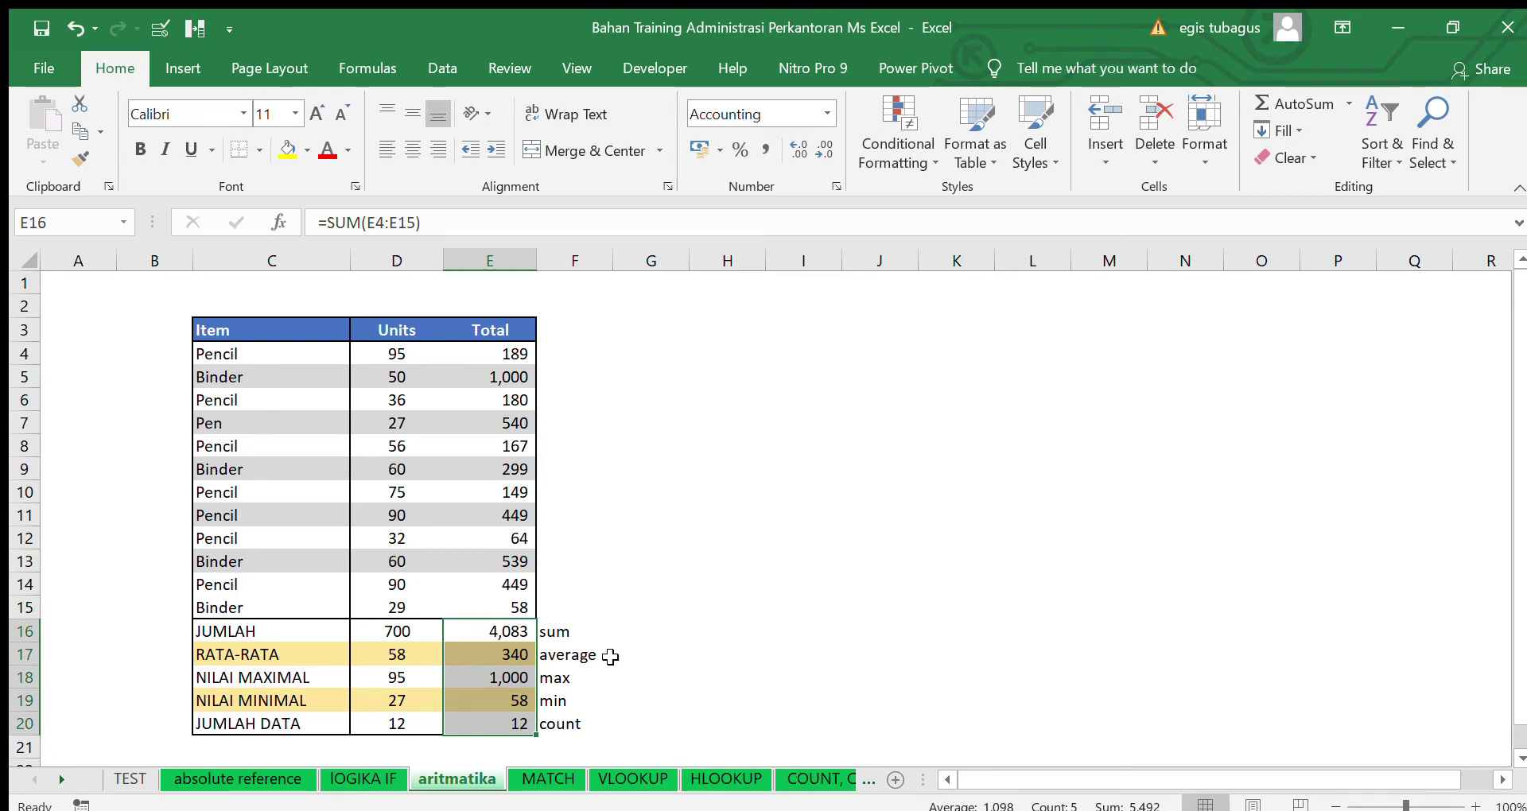
# On the MATCH sheet, try the drop-down list in E7, picking the name from C9 and finally the one from C12
pyautogui.click(570, 778)
pyautogui.click(665, 514)
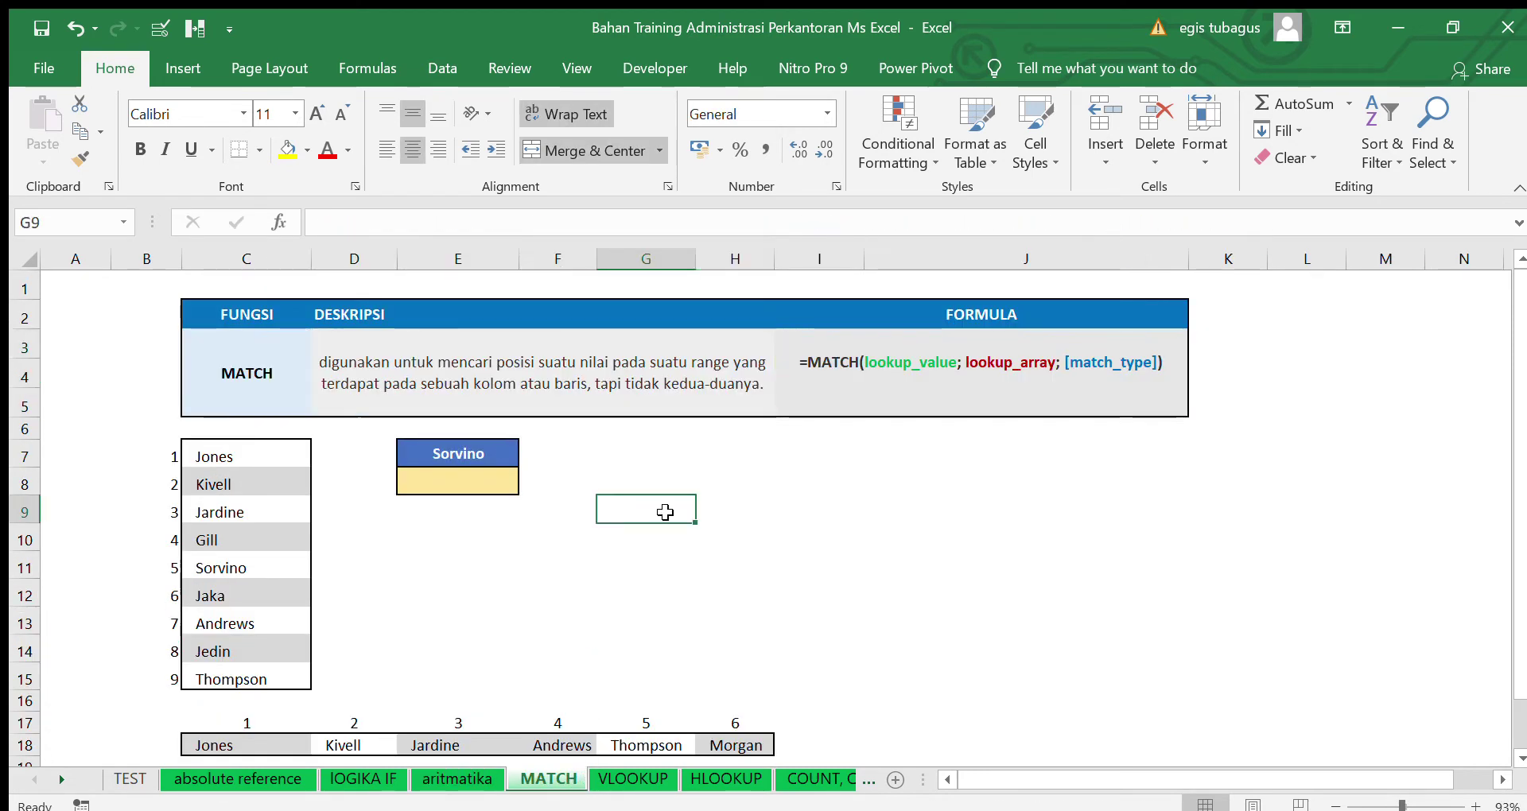
pyautogui.click(505, 450)
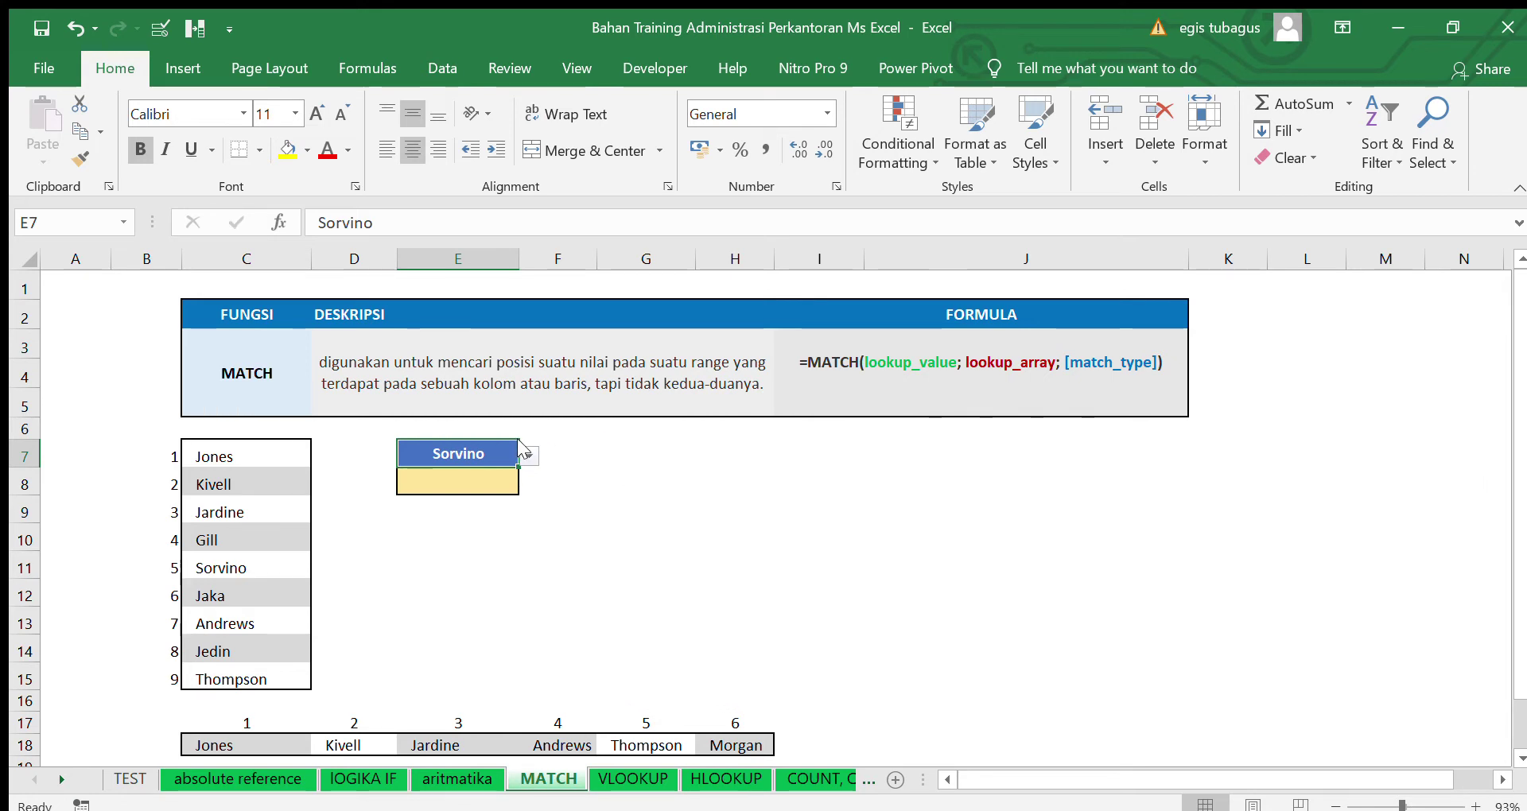
pyautogui.click(478, 489)
pyautogui.click(529, 456)
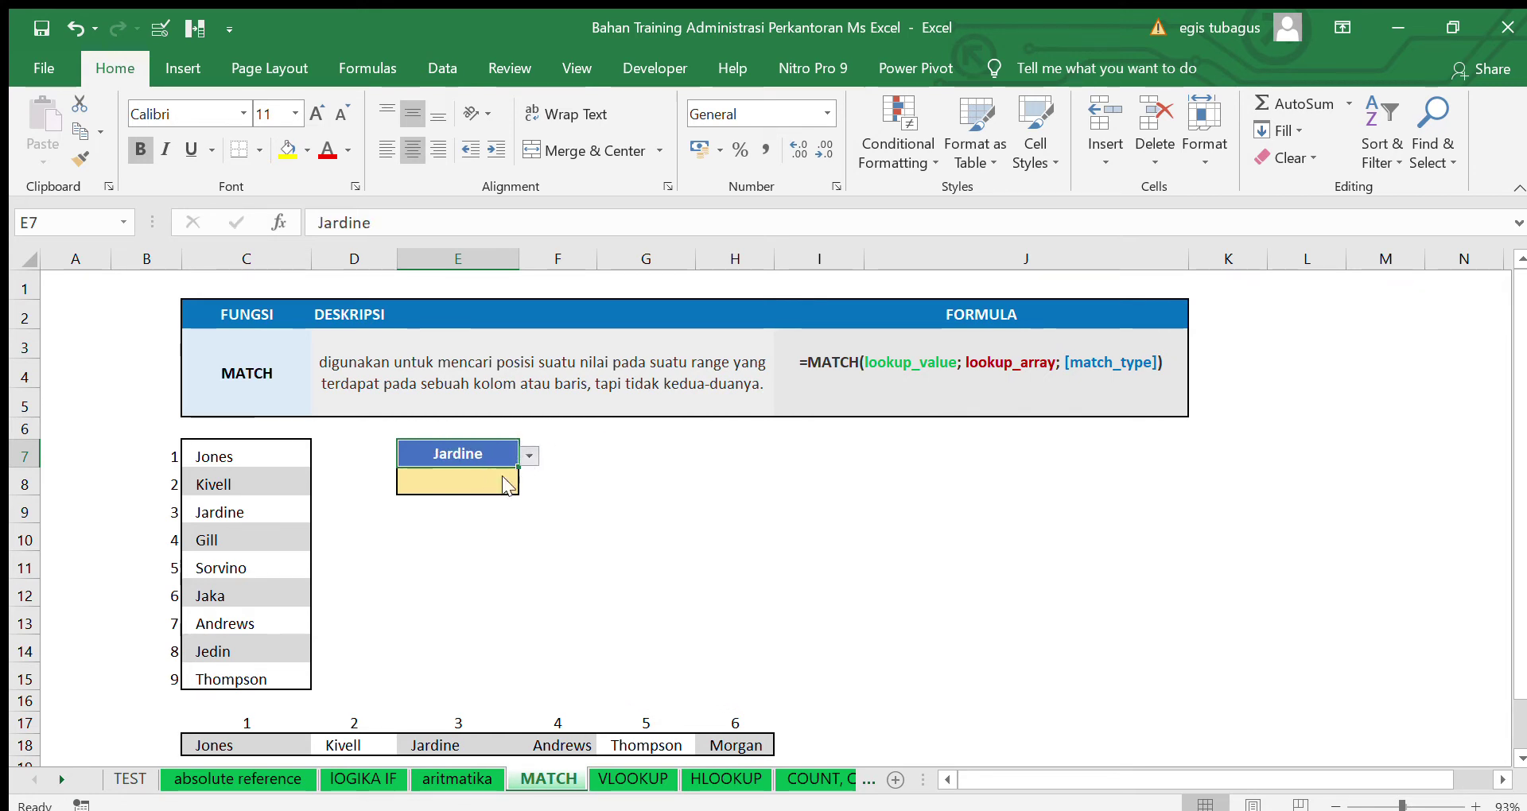
pyautogui.click(488, 533)
pyautogui.click(606, 454)
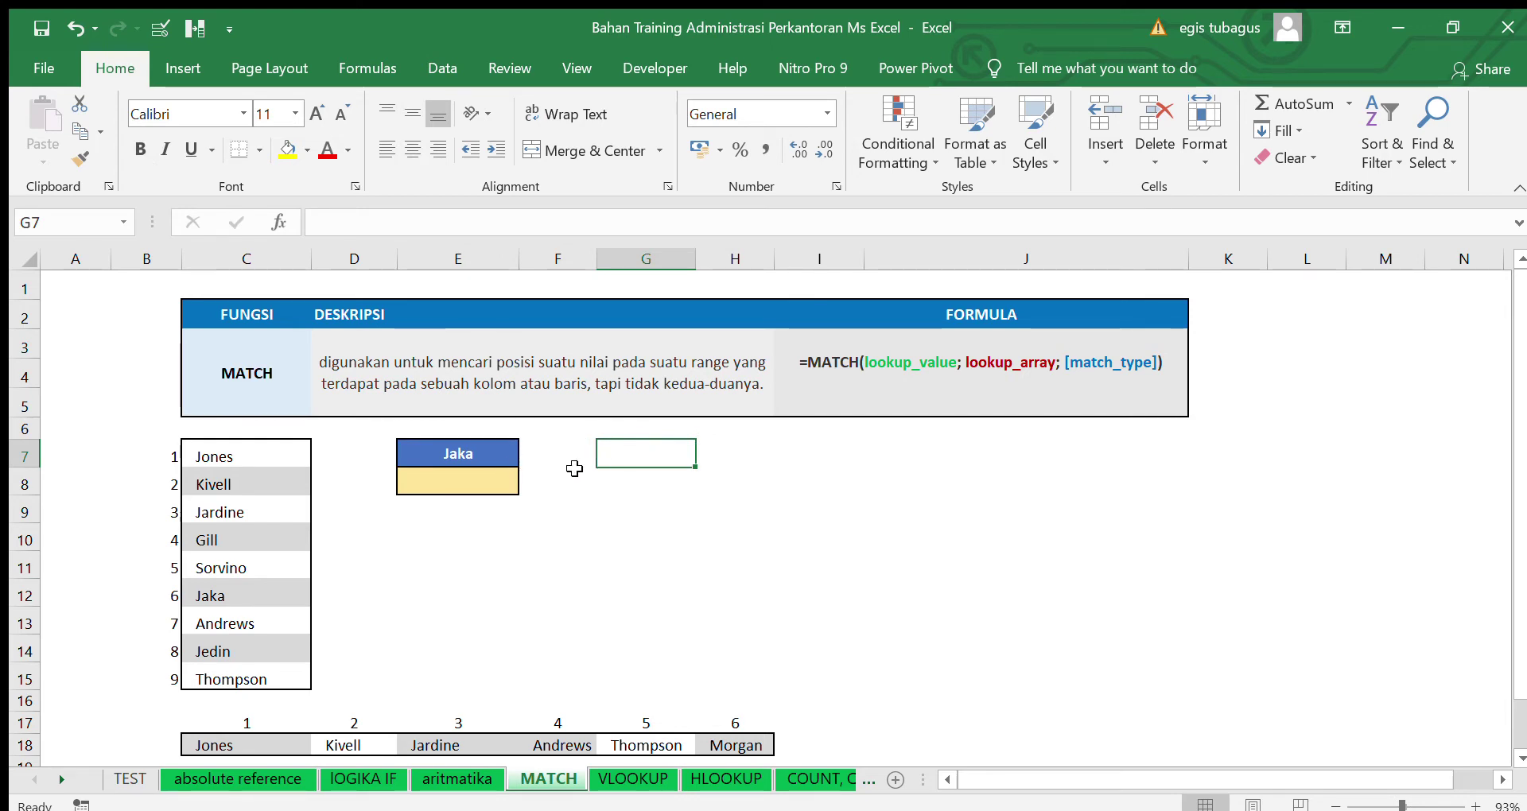
# Add a data validation drop-down list to cell G7 that takes its entries from C7:C15
pyautogui.click(428, 67)
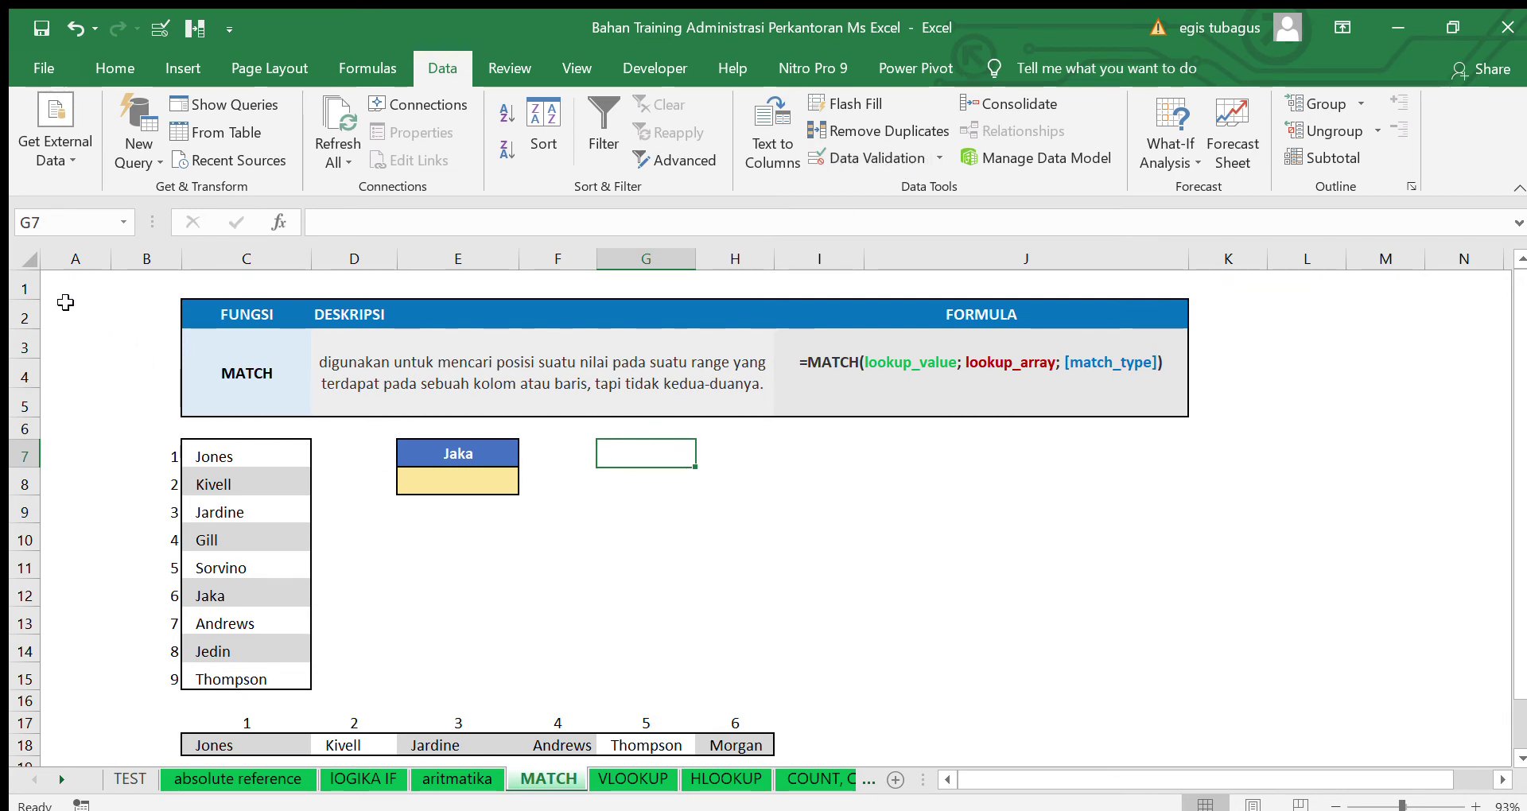
pyautogui.click(1044, 68)
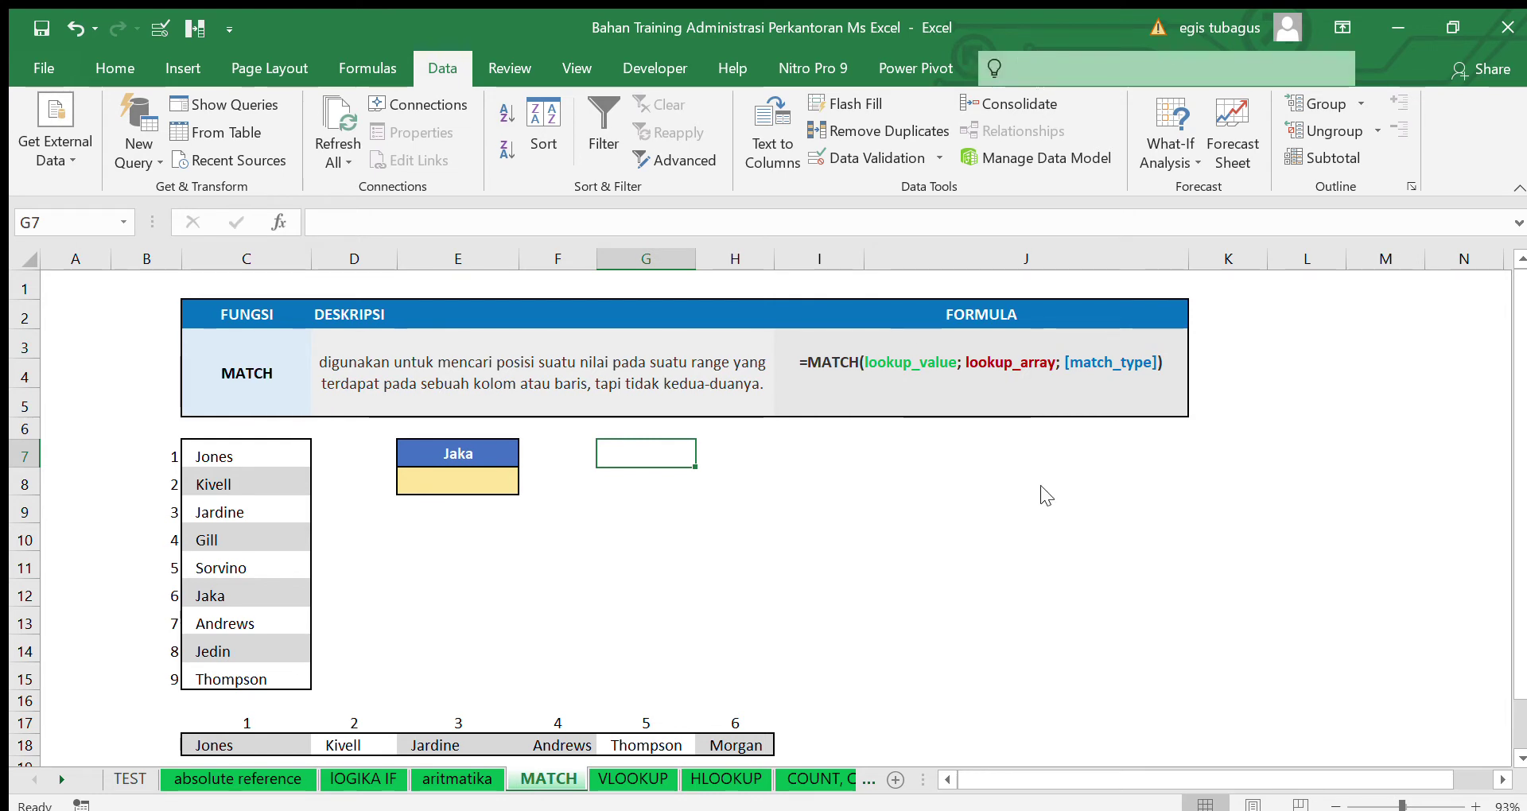
pyautogui.press('Escape')
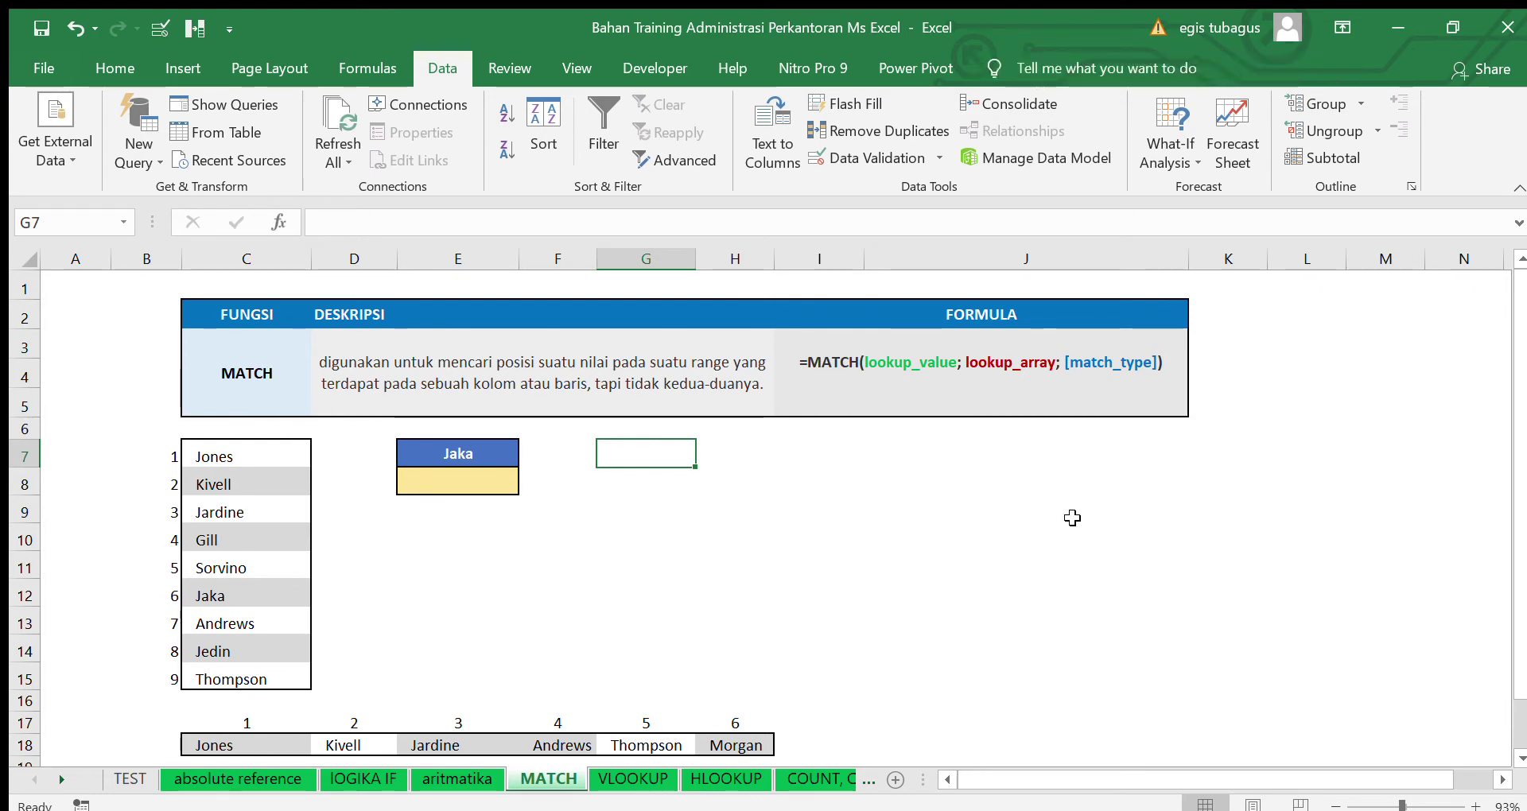
pyautogui.click(1082, 64)
pyautogui.write('data')
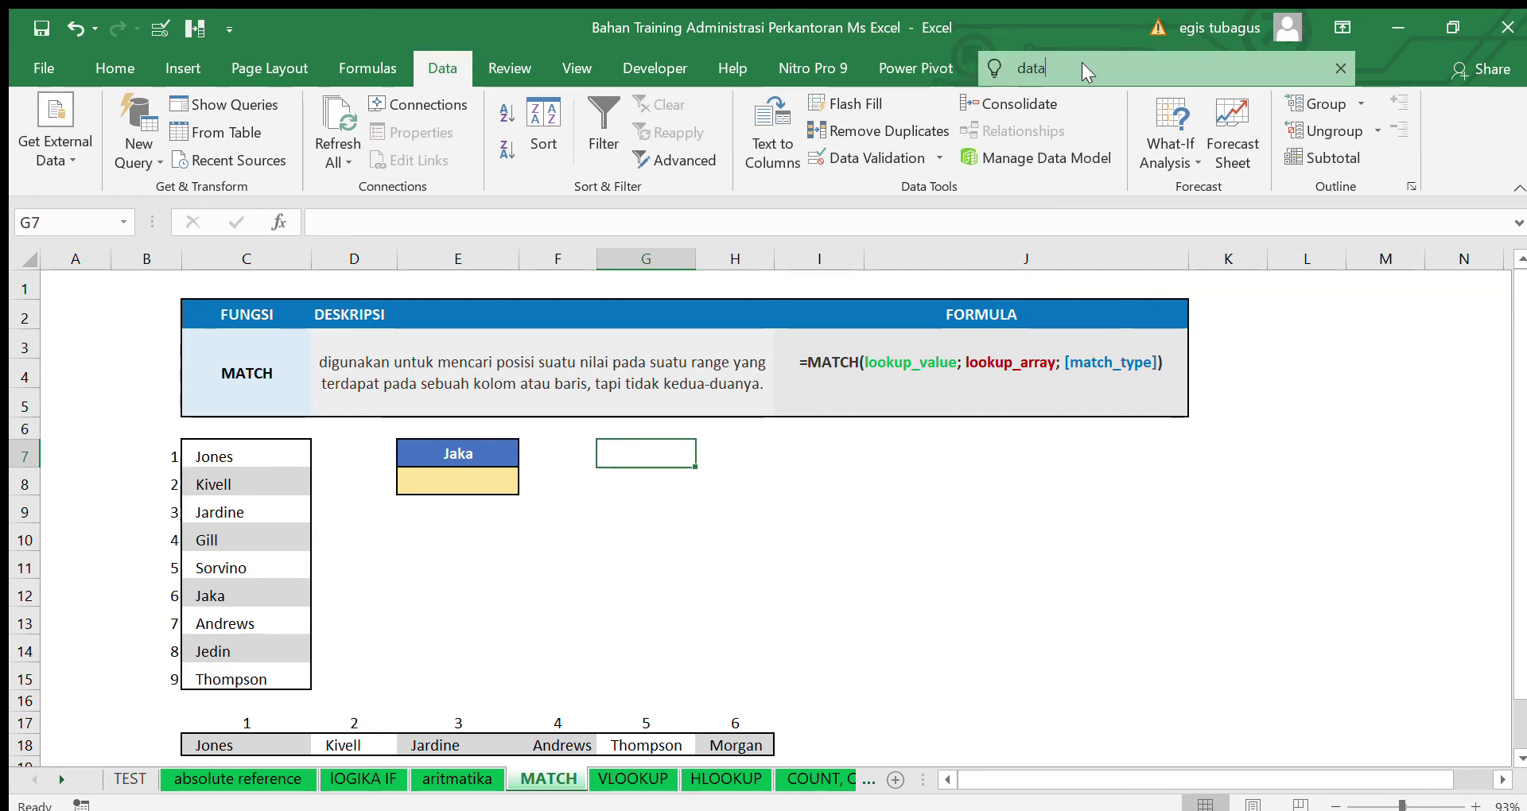
pyautogui.click(1077, 115)
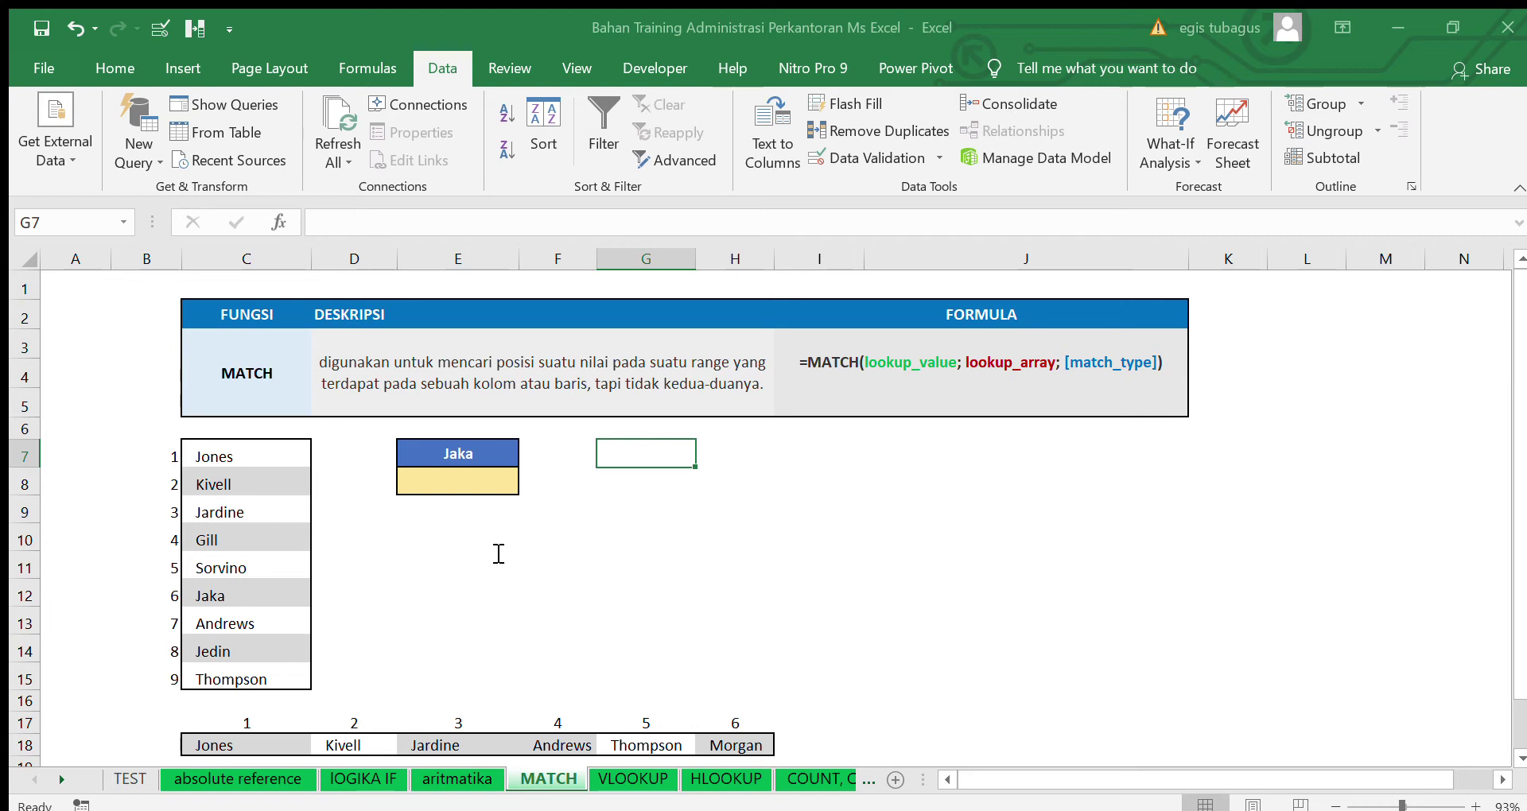
pyautogui.write('=')
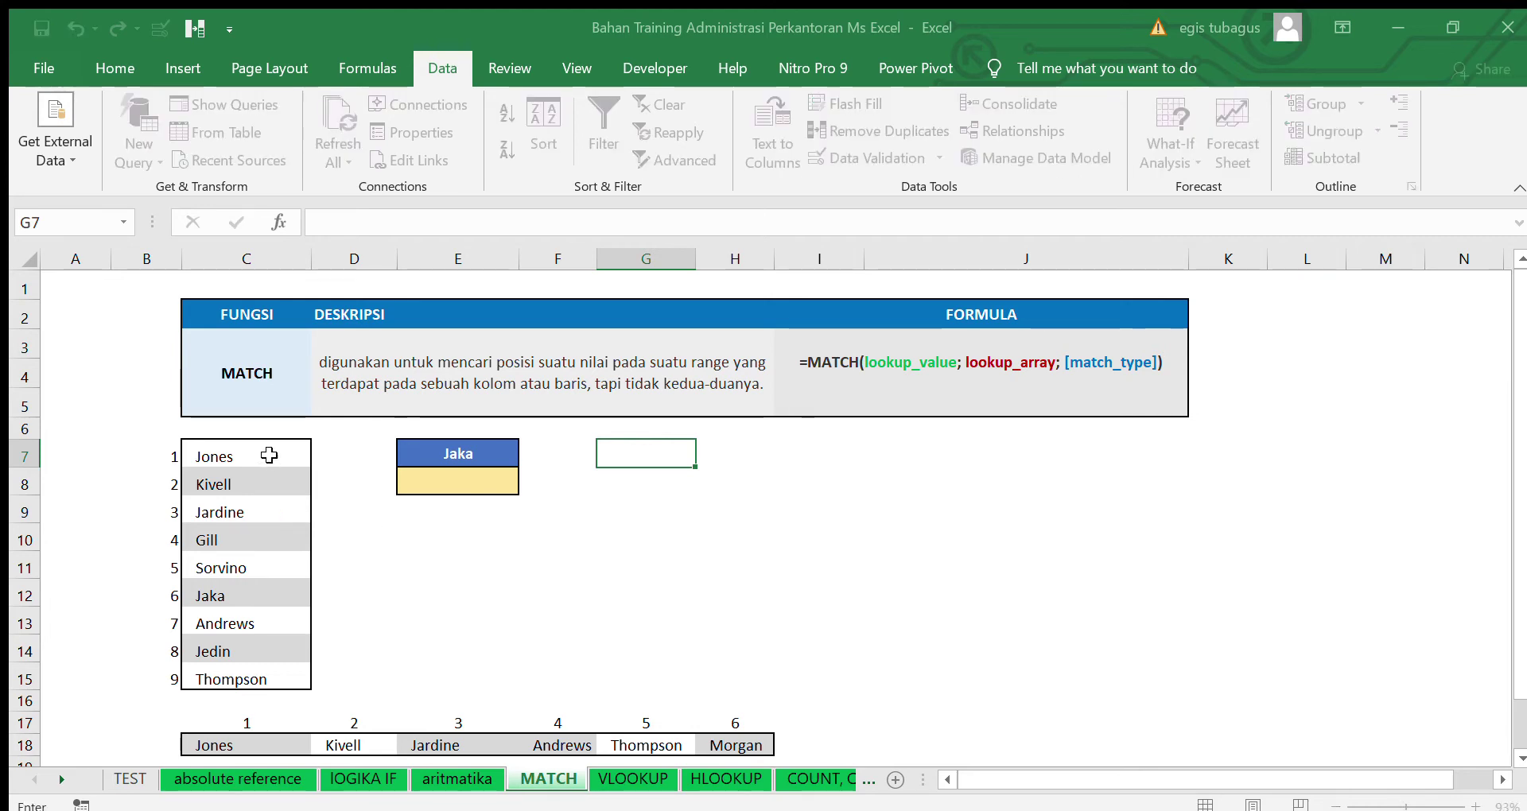
pyautogui.moveTo(270, 450); pyautogui.dragTo(287, 673)
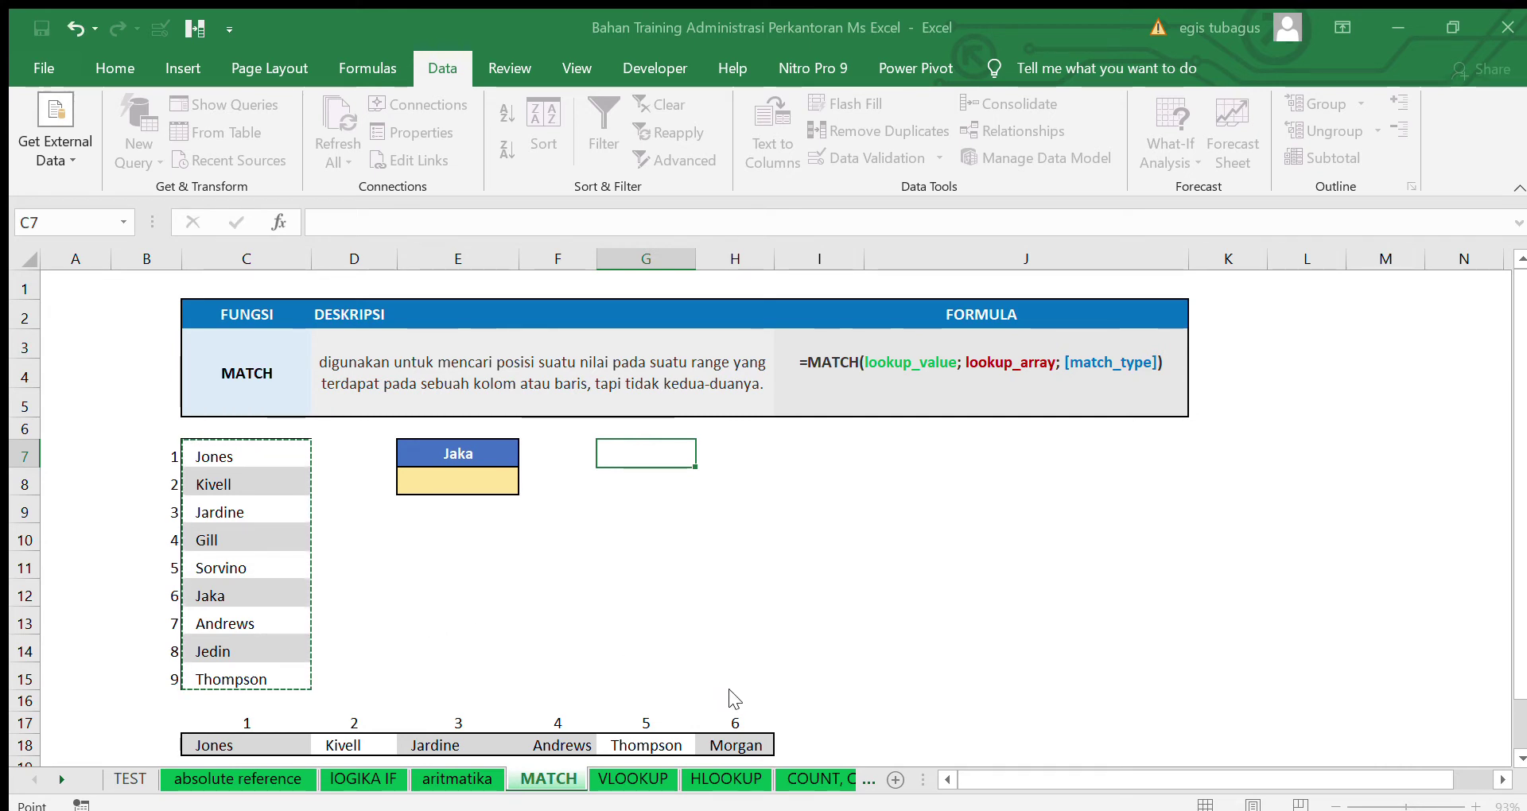
pyautogui.press('Return')
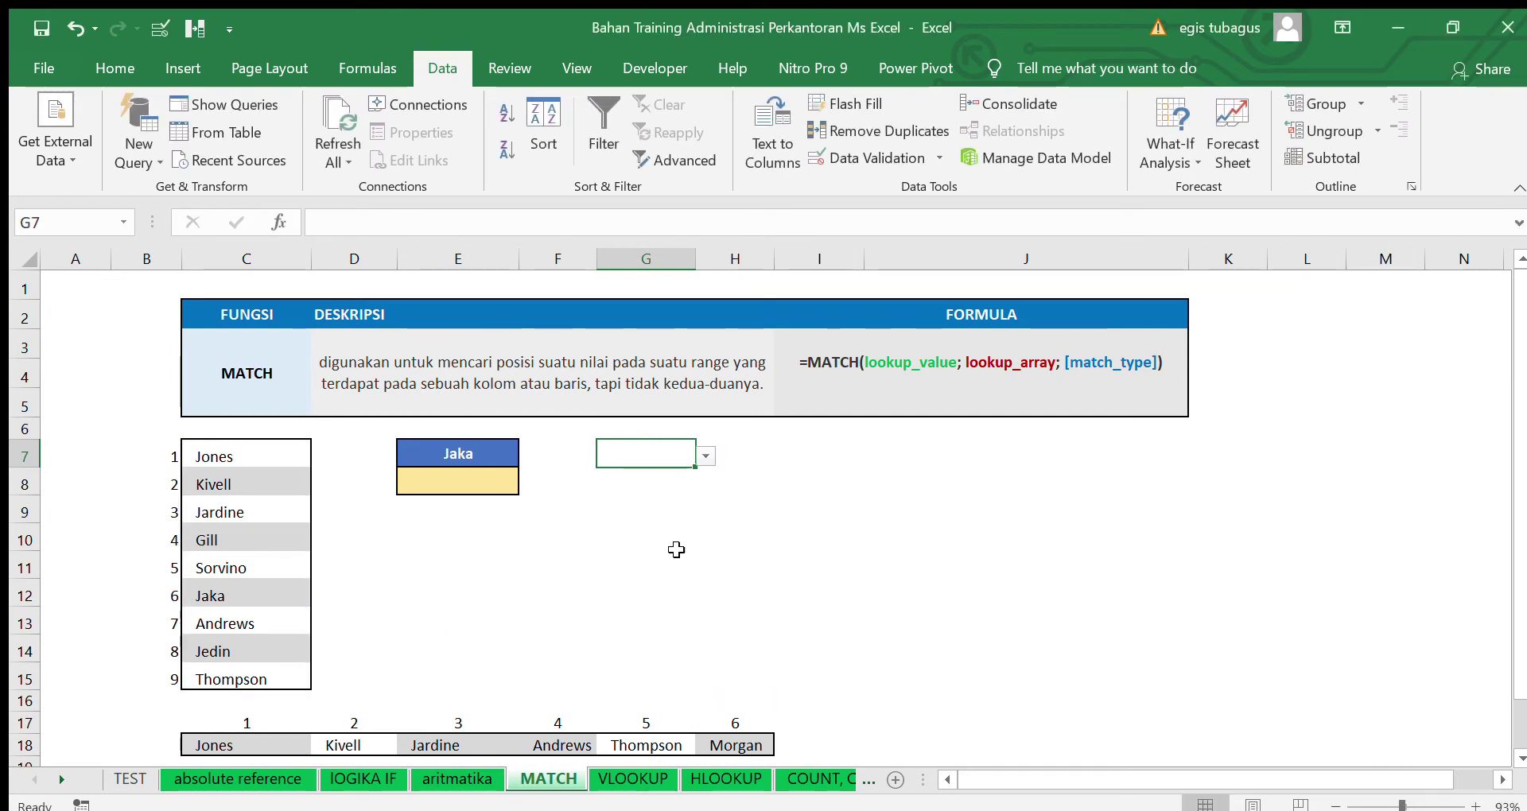
# Test the drop-down list in G7 by picking the name from C8 and finally the one from C12
pyautogui.click(684, 491)
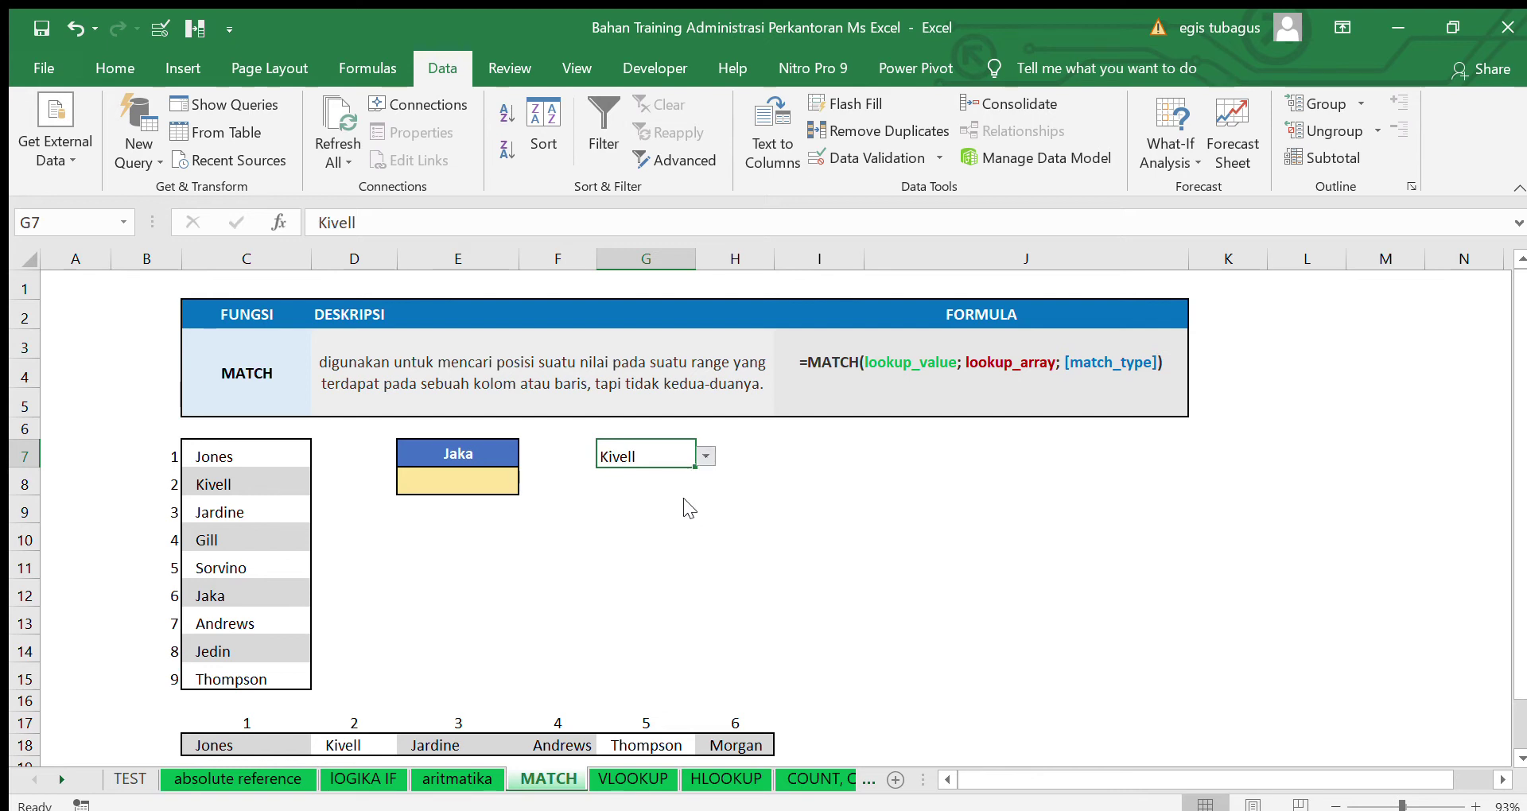
pyautogui.hotkey('alt', 'Down')
pyautogui.click(678, 542)
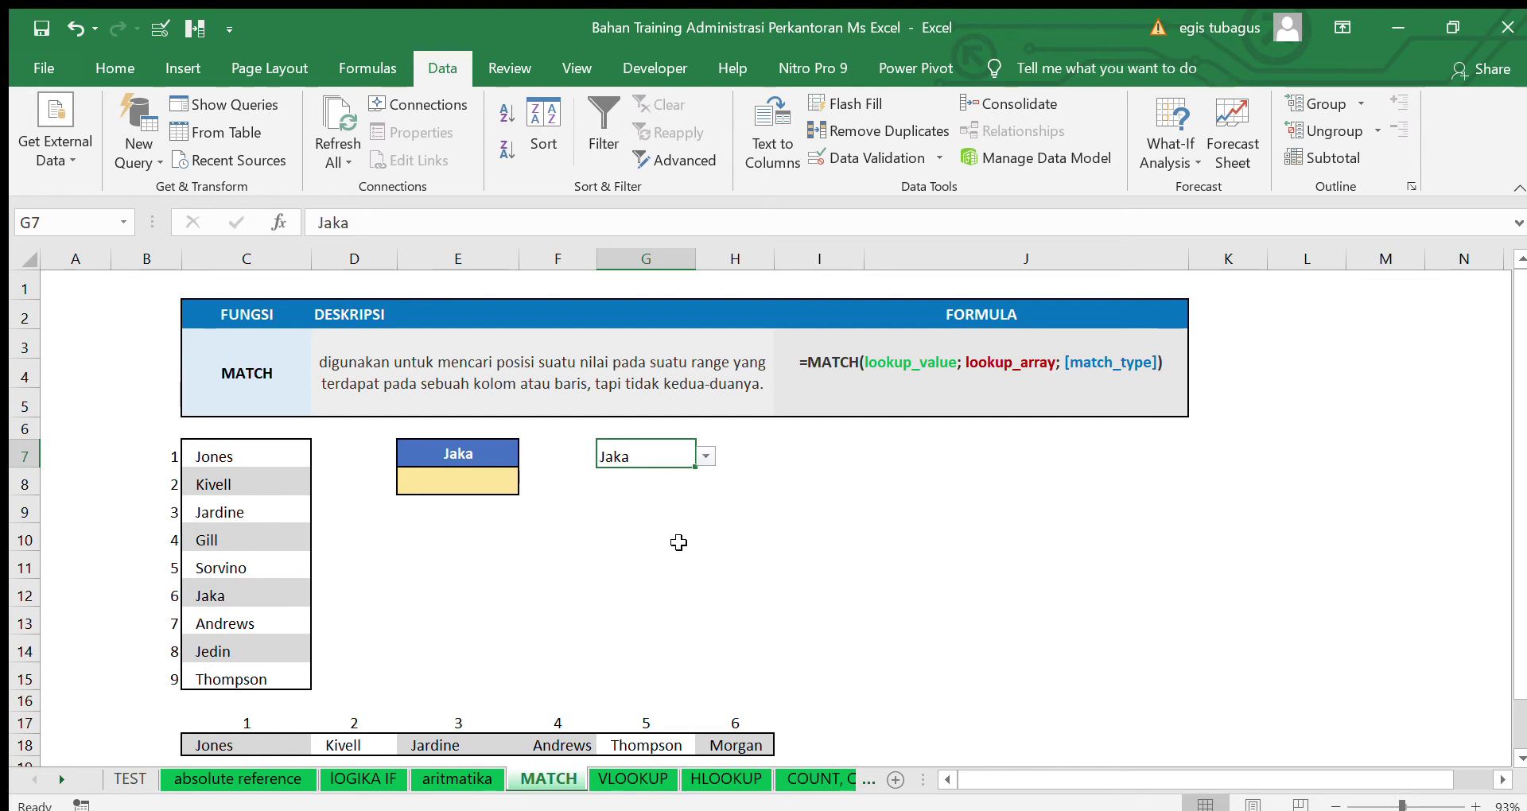
# In E8, enter =MATCH(E7,C7:C15,0) to find the chosen name's position, and check it against the list in column C
pyautogui.click(499, 482)
pyautogui.write('=')
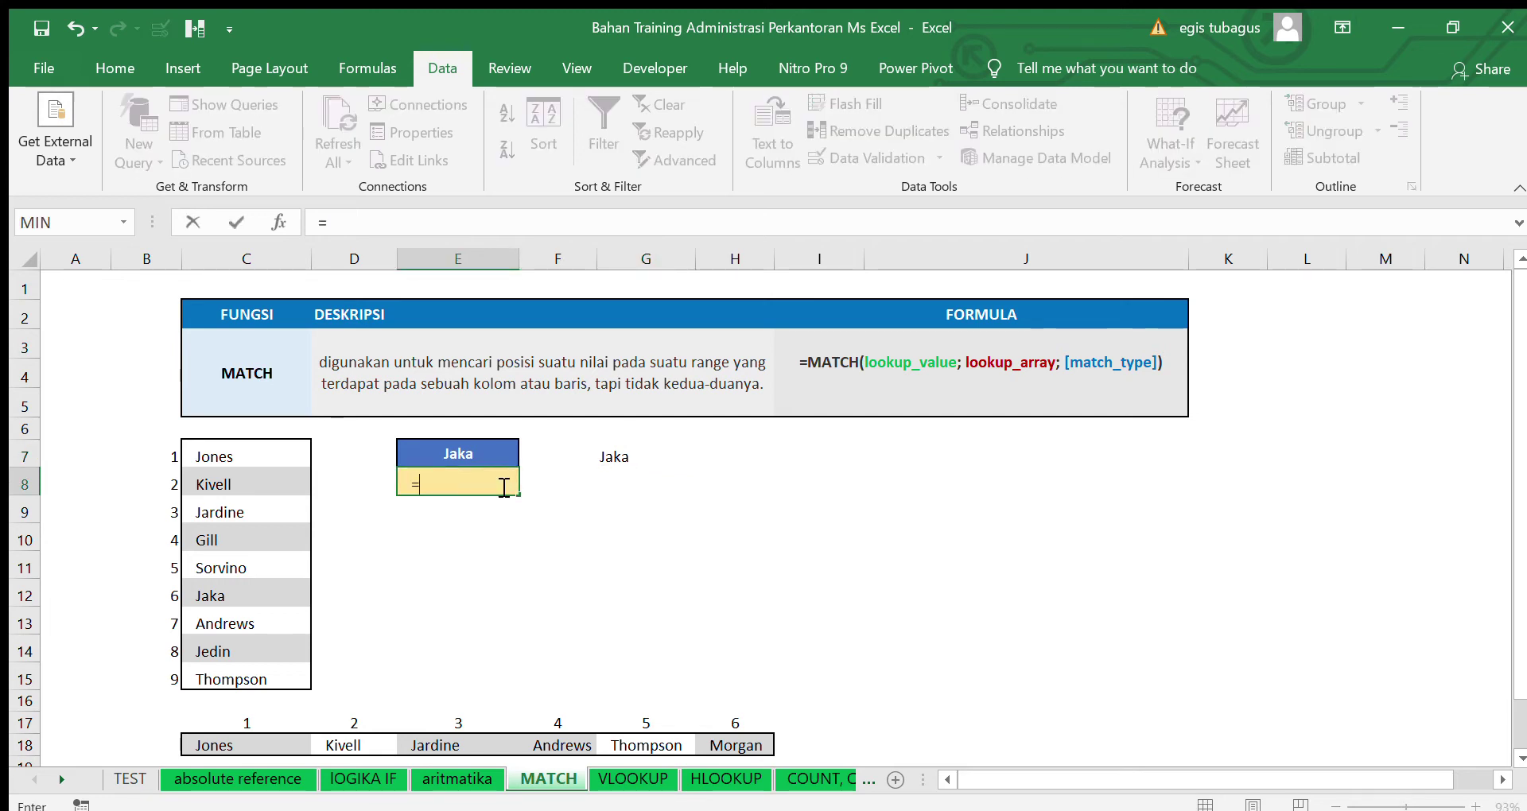
pyautogui.write('match(')
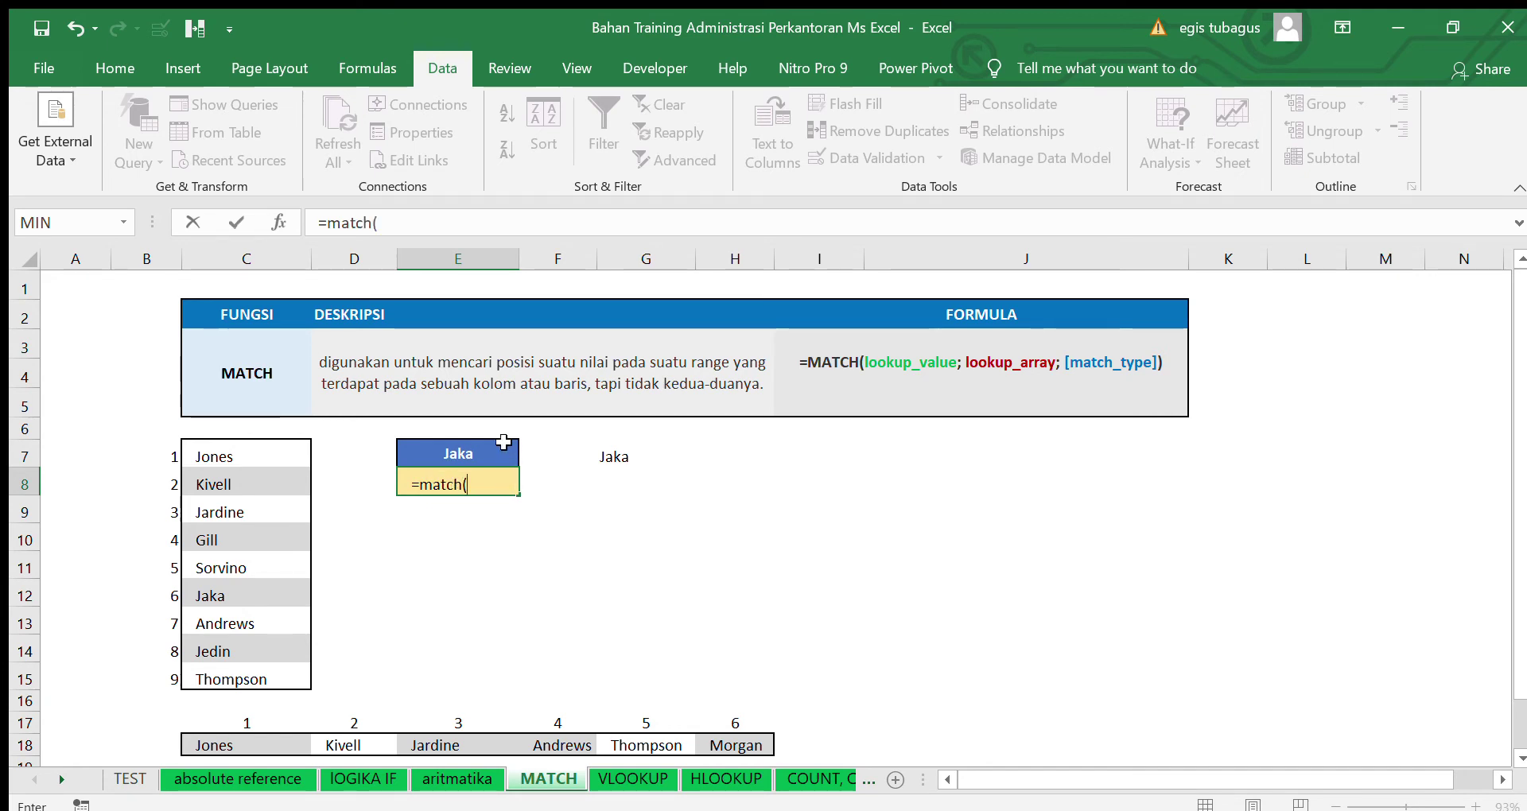
pyautogui.click(504, 444)
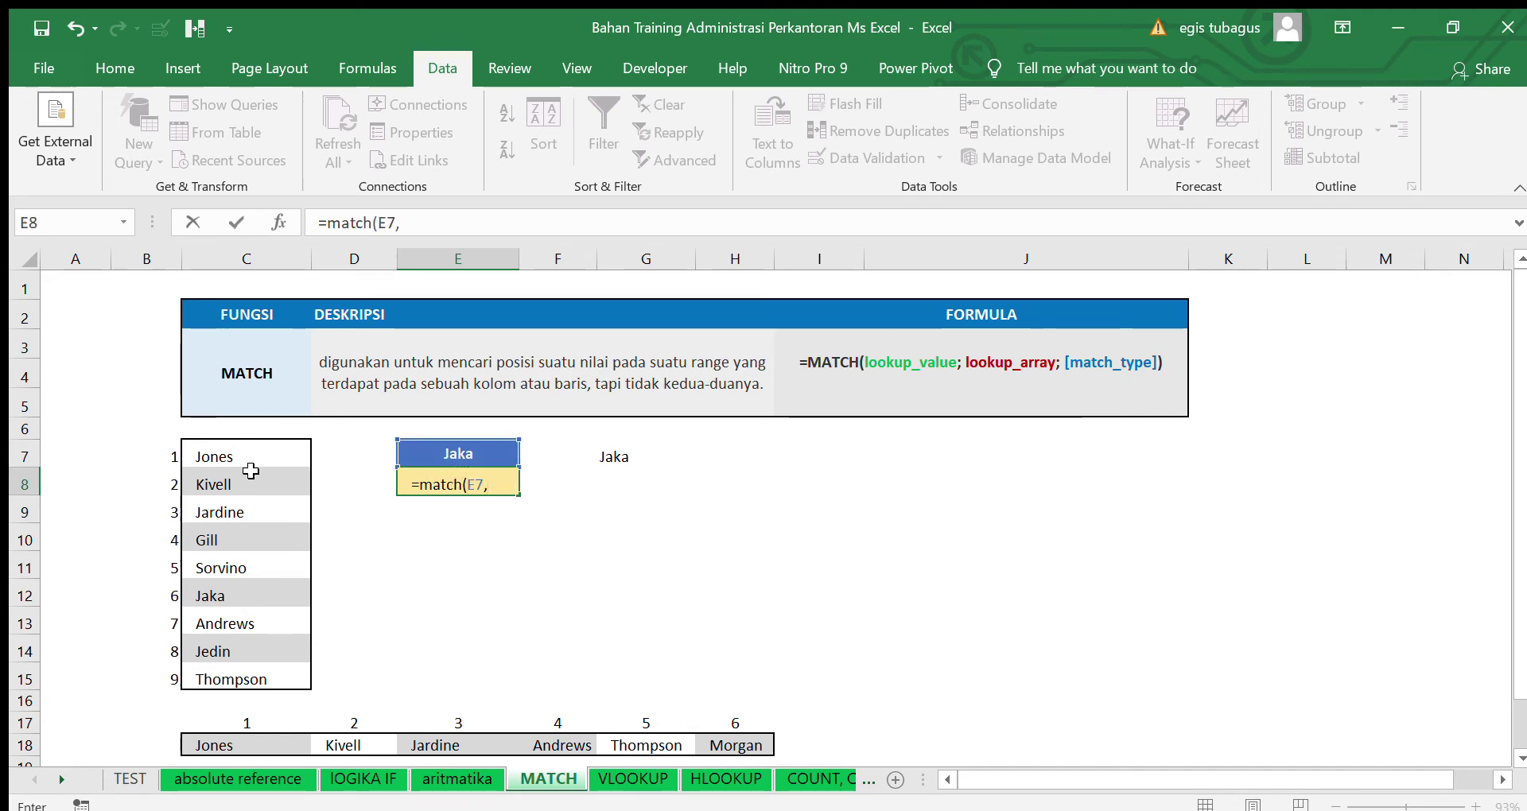
pyautogui.moveTo(248, 451); pyautogui.dragTo(272, 677)
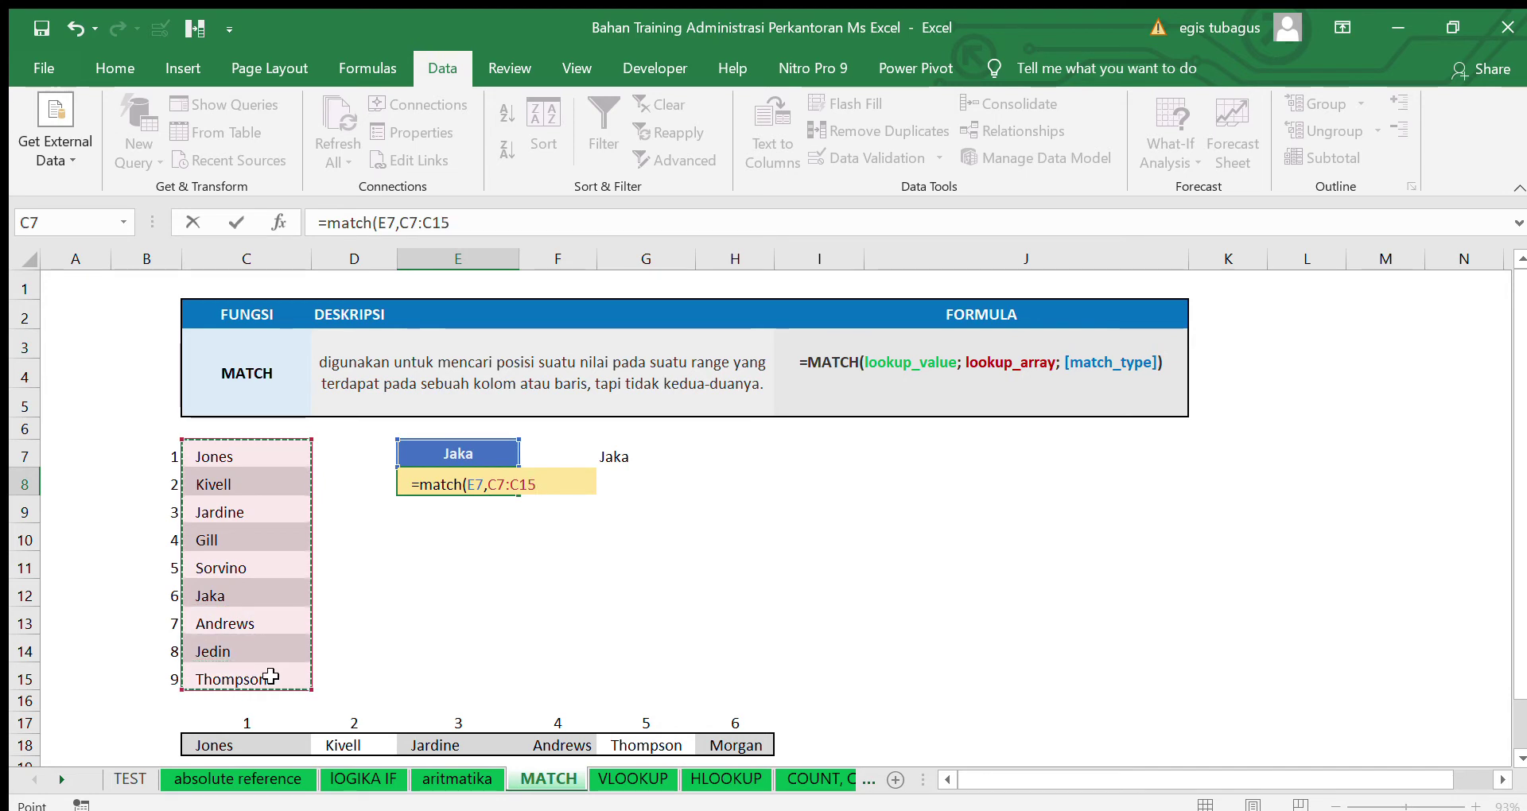
pyautogui.write(',')
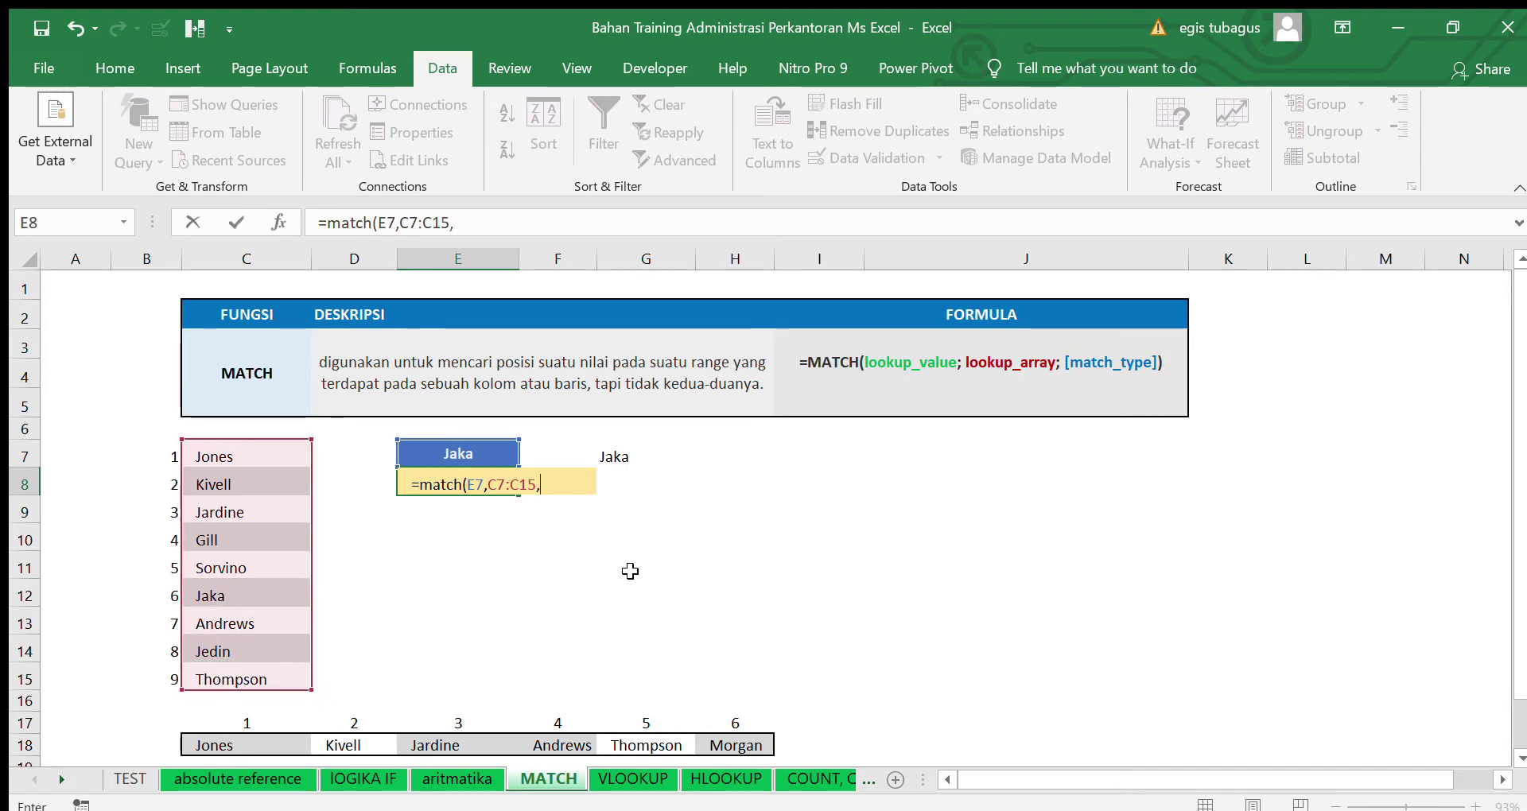
pyautogui.write('0')
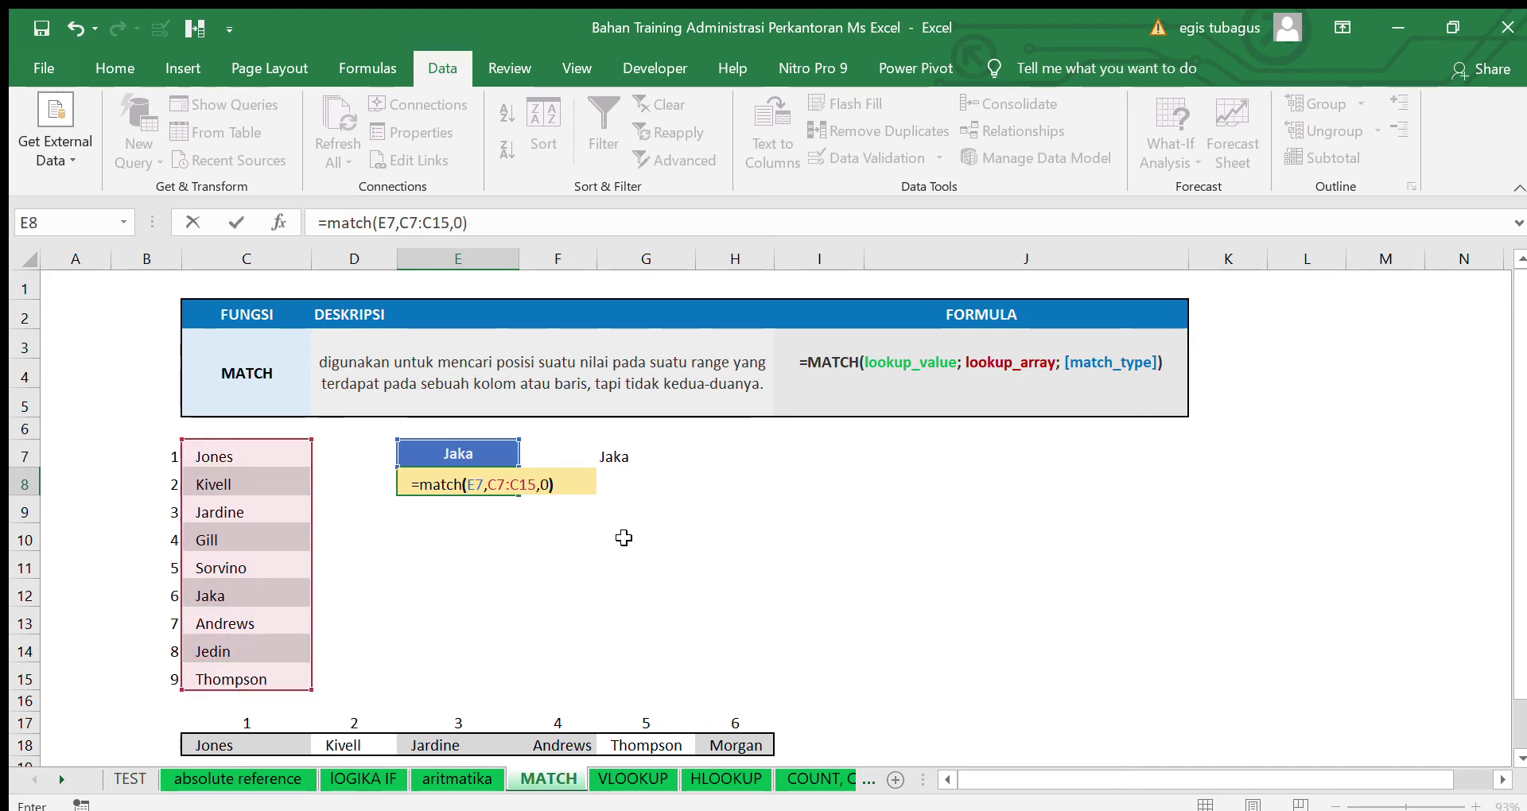
pyautogui.write(')')
pyautogui.press('Return')
pyautogui.click(443, 488)
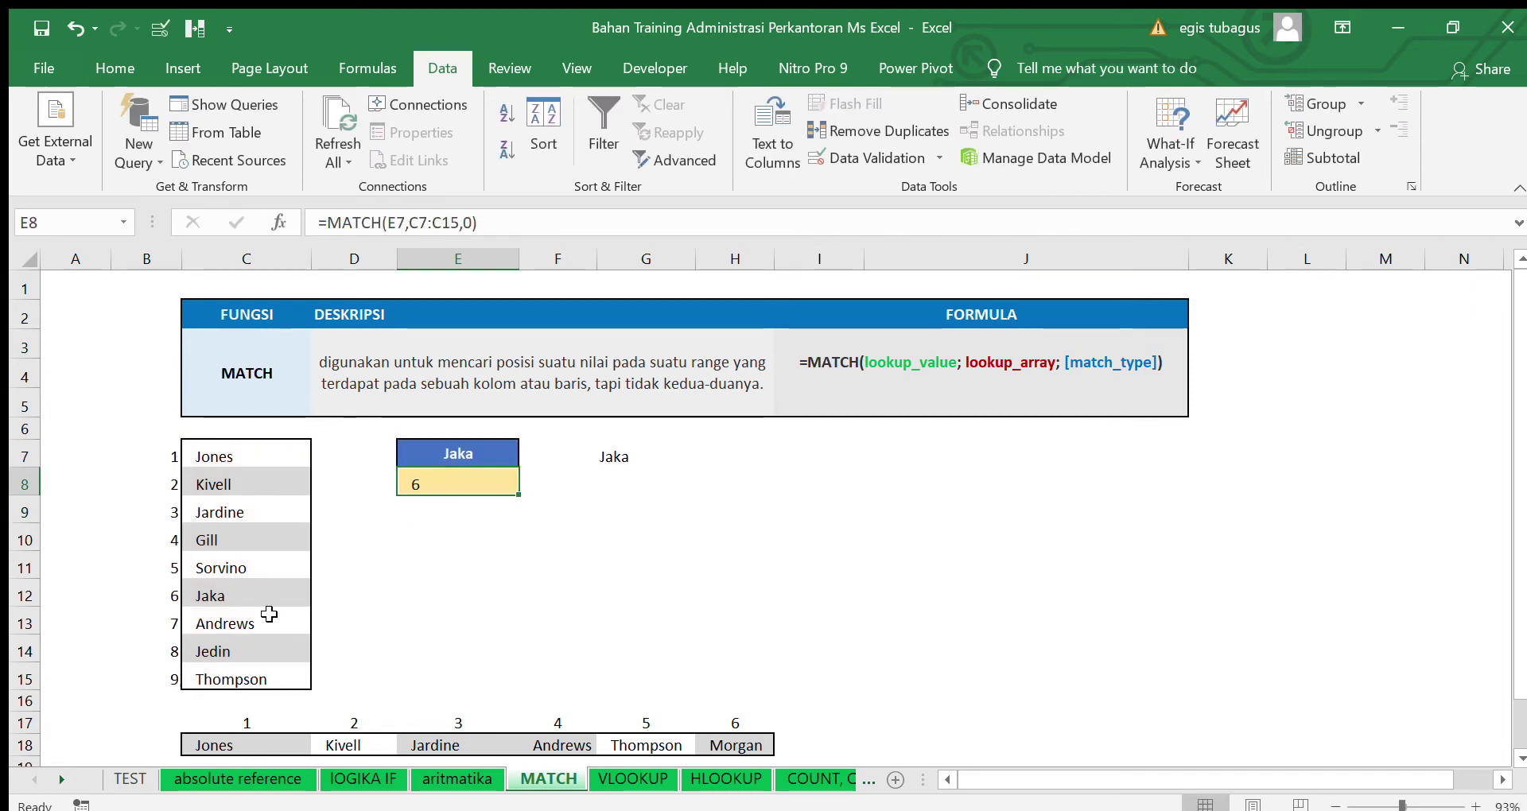
pyautogui.click(231, 602)
# Test the MATCH formula by switching the name in E7 to the one from C9 and finally to the one from C14
pyautogui.click(477, 456)
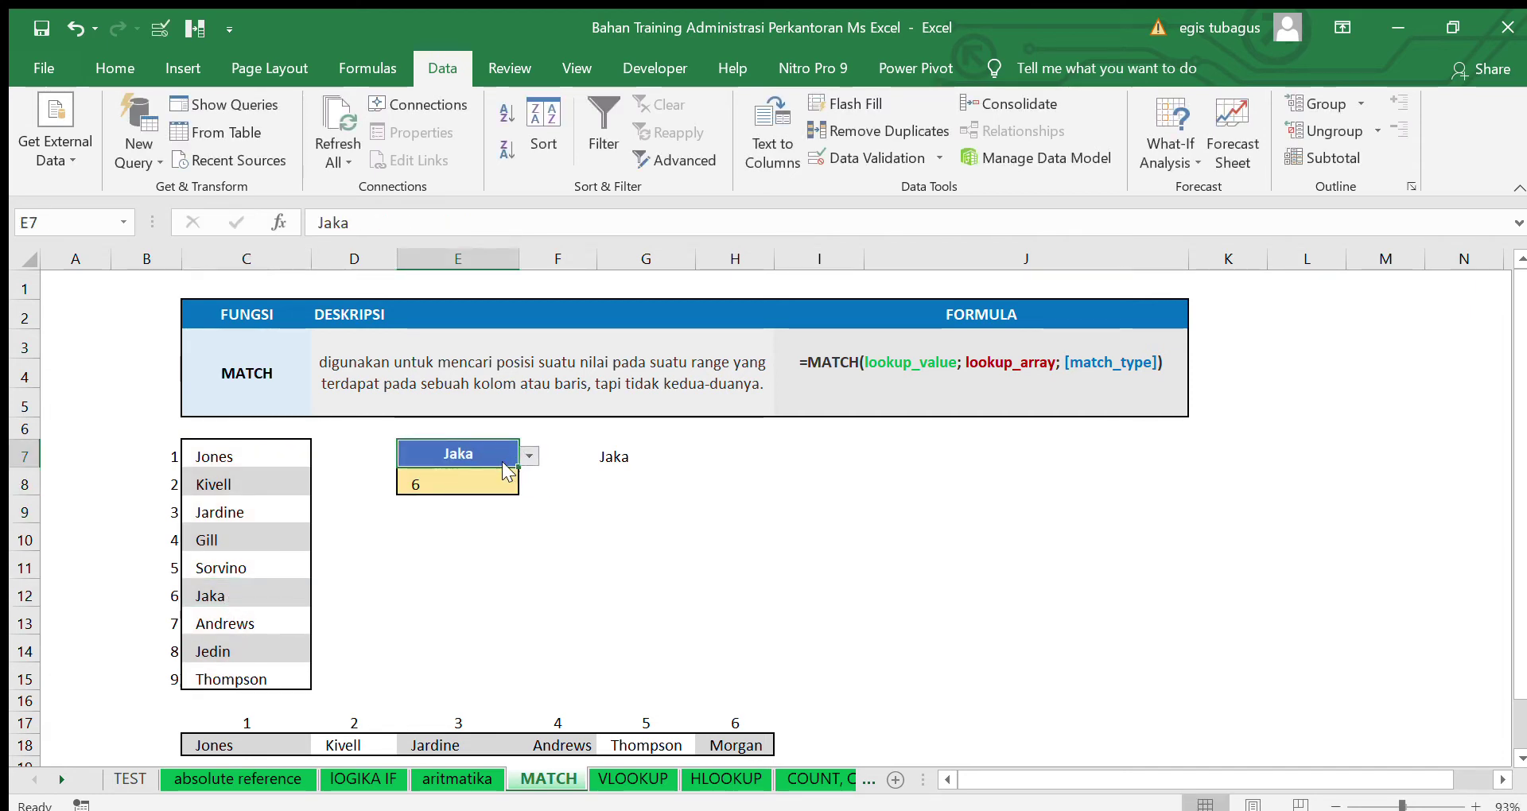
pyautogui.click(529, 456)
pyautogui.click(446, 503)
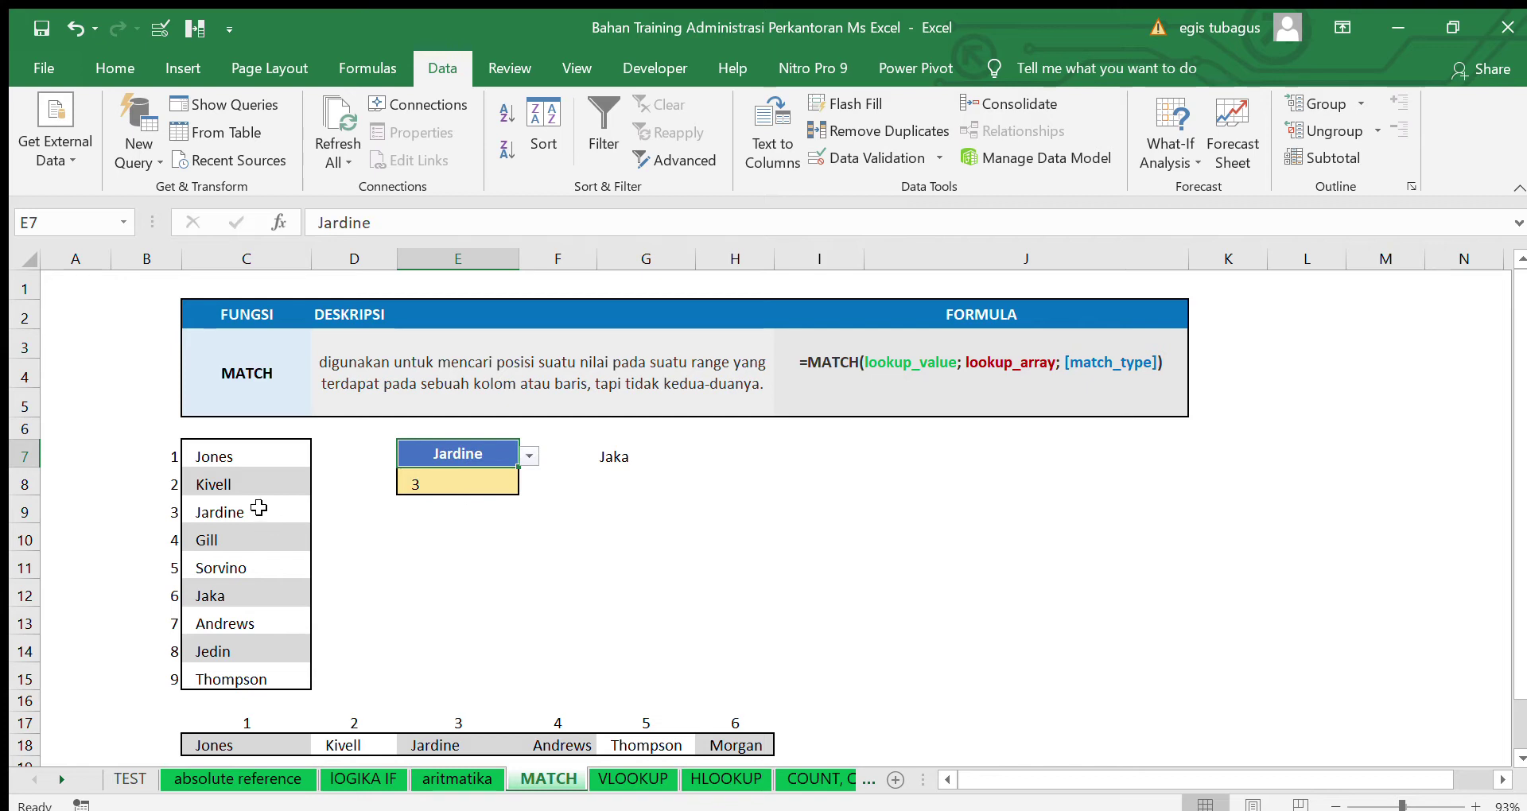
pyautogui.click(482, 471)
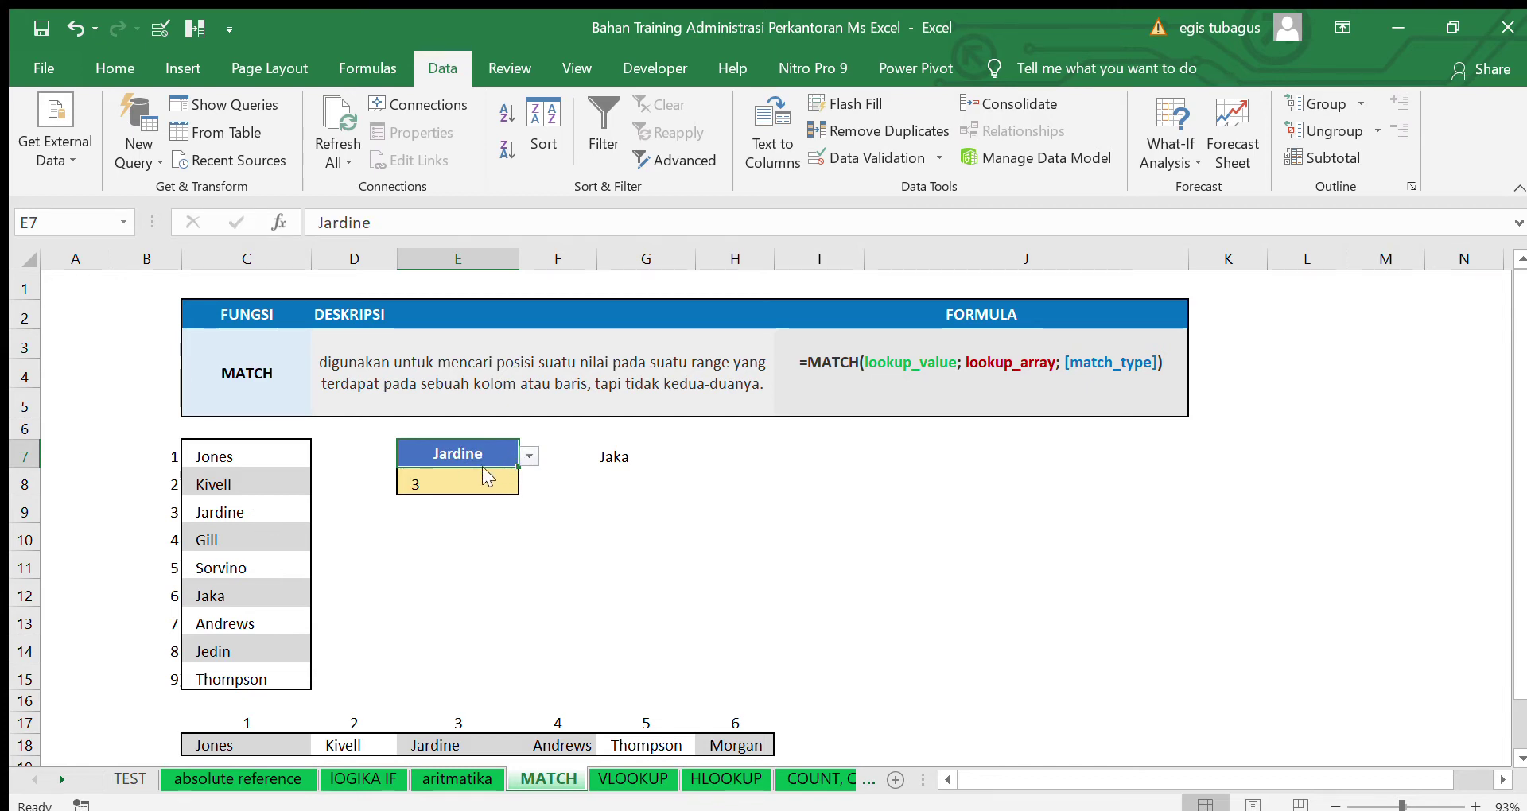
pyautogui.click(529, 456)
pyautogui.click(443, 560)
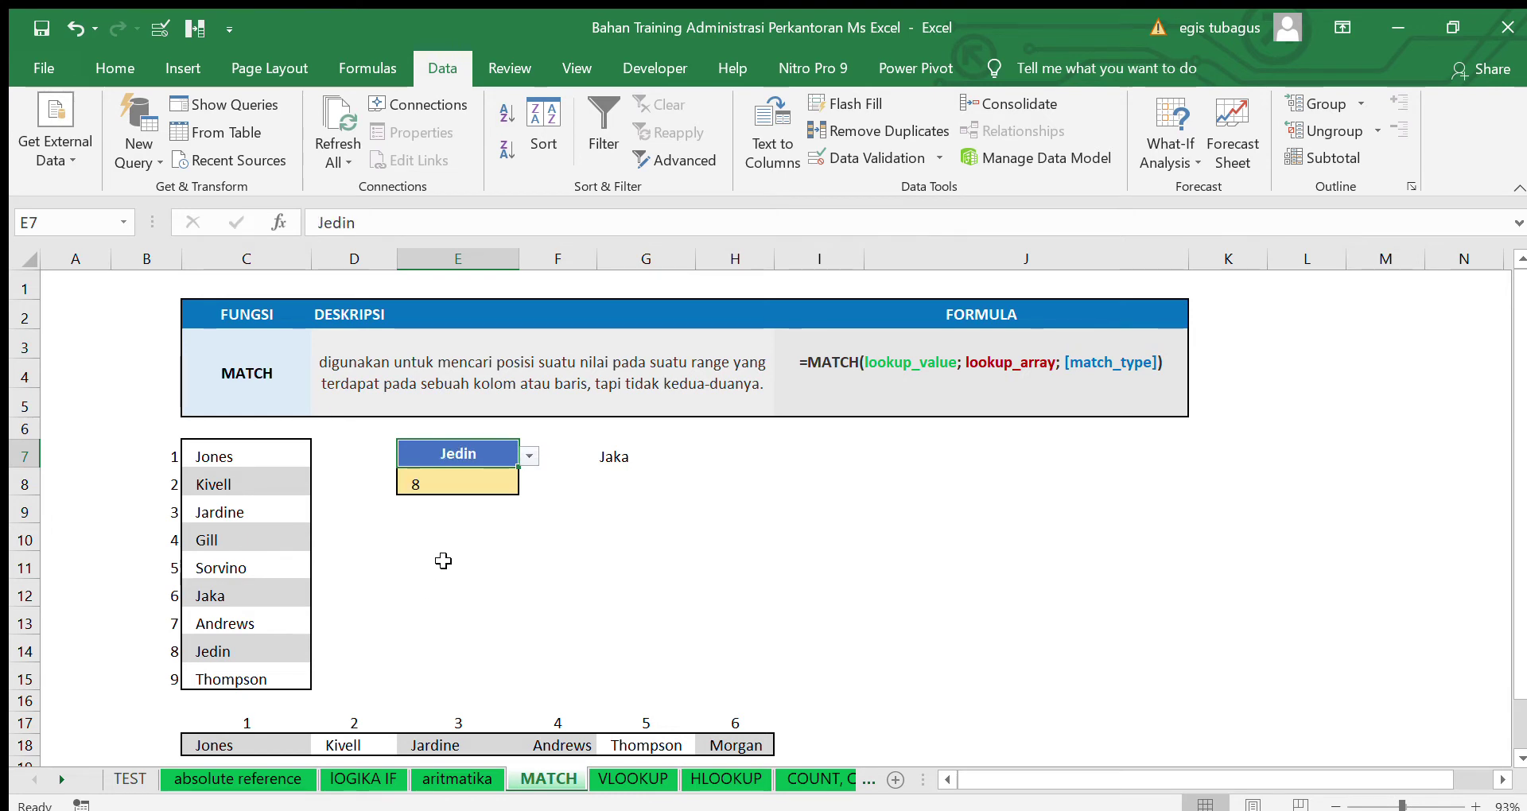
# Select the result cell D20 beside the lookup name below the horizontal name list
pyautogui.click(256, 650)
pyautogui.scroll(-4, 493, 619)
pyautogui.scroll(2, 512, 603)
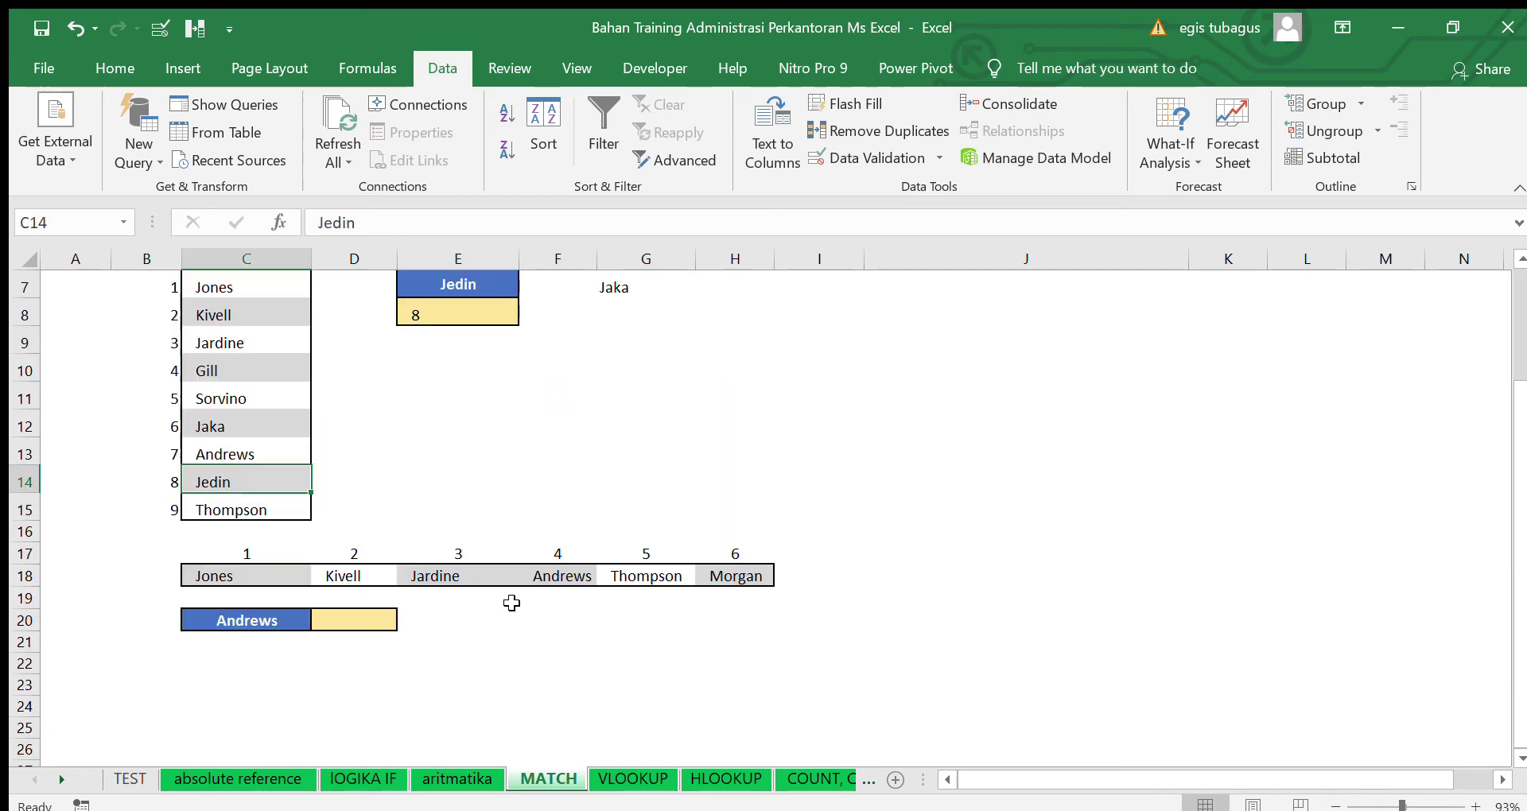
pyautogui.scroll(2, 490, 565)
pyautogui.scroll(-2, 490, 568)
pyautogui.click(360, 623)
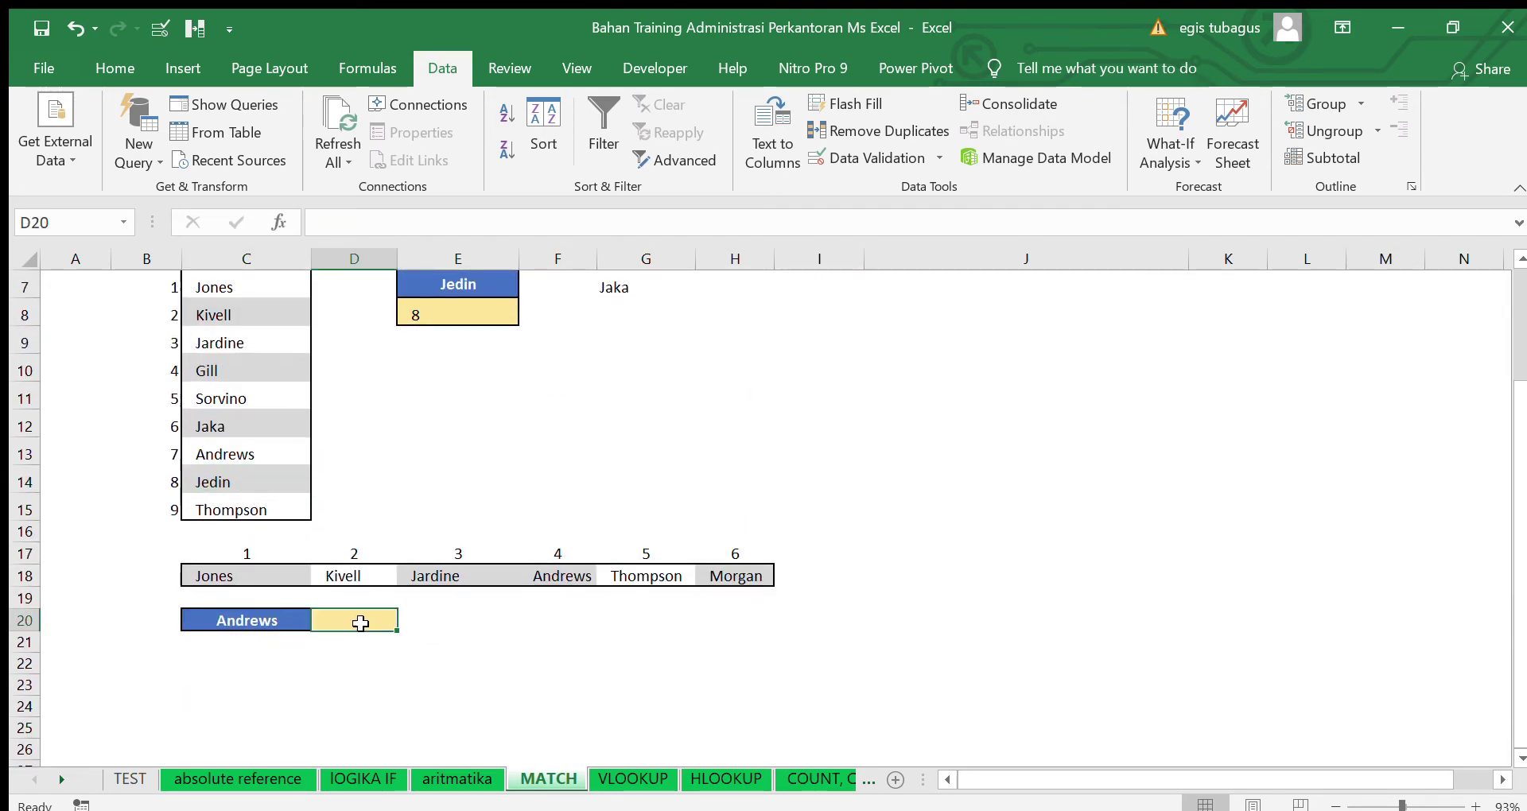
pyautogui.write('=')
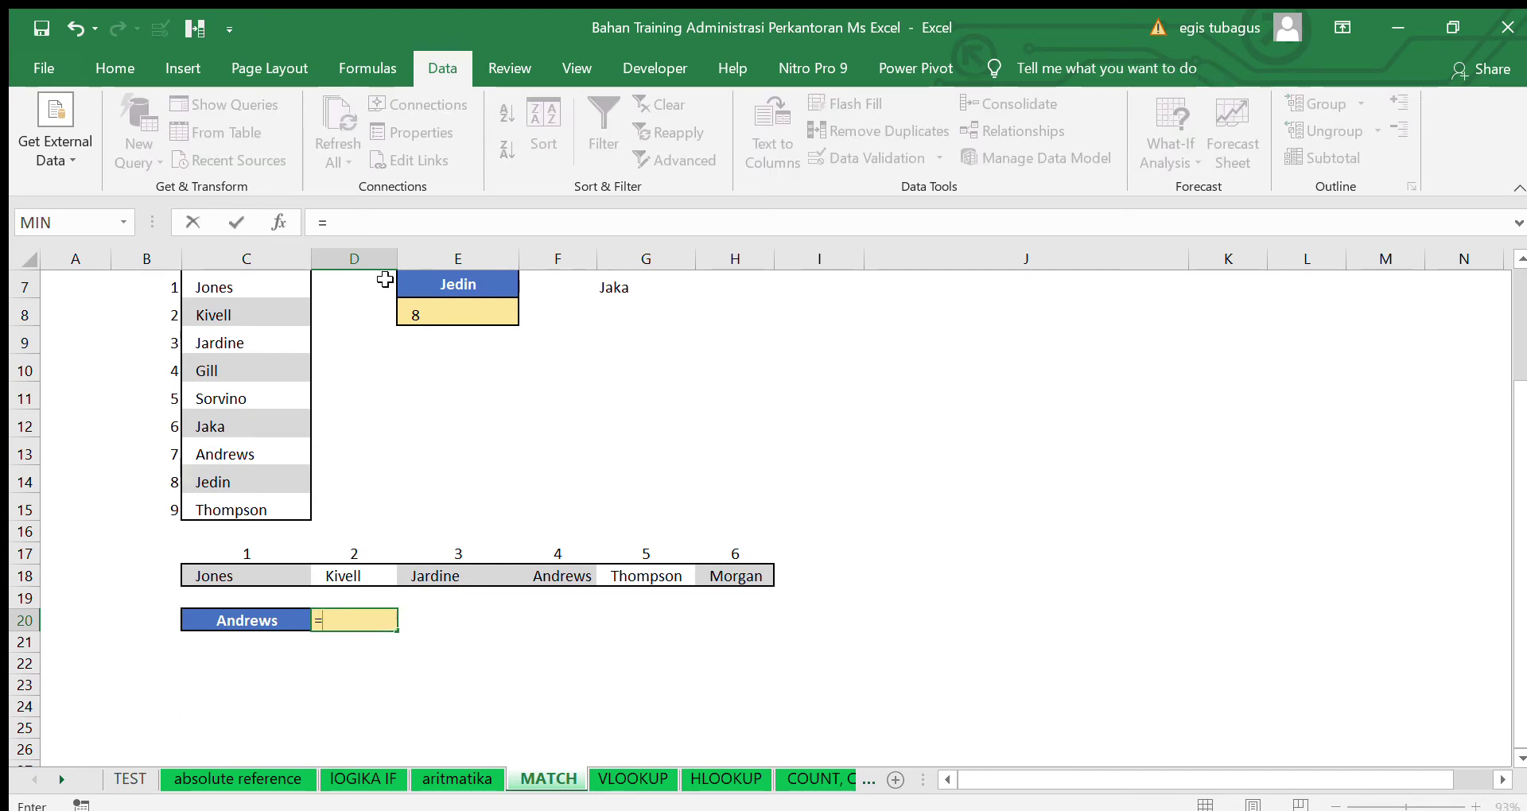
pyautogui.press('Down')
pyautogui.press('Down')
pyautogui.press('Down')
pyautogui.press('Down')
pyautogui.press('Down')
pyautogui.press('Escape')
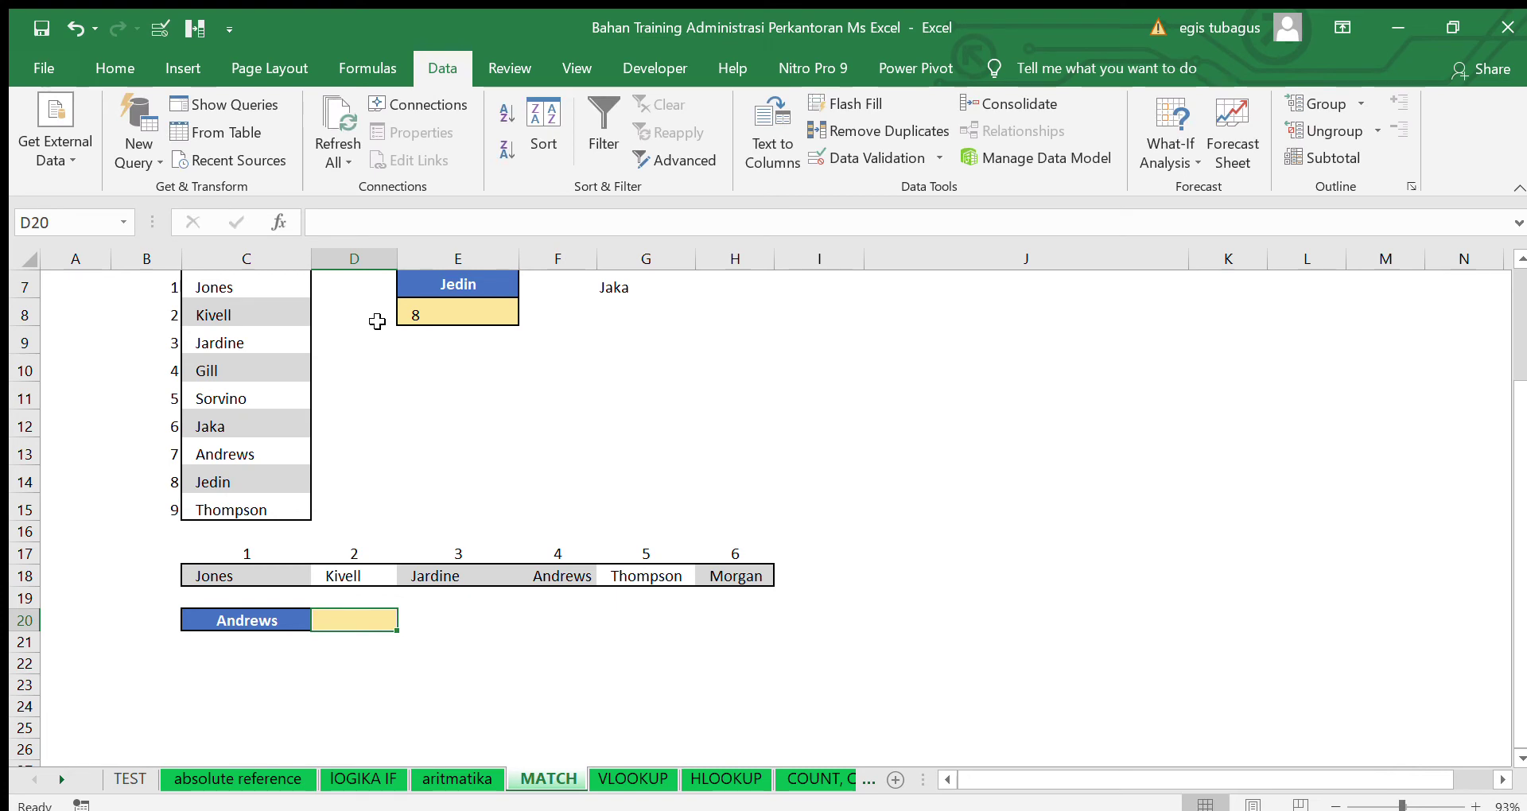
# In D20, enter =MATCH(C20,C18:H18,0) to find the position of C20's name in the horizontal list
pyautogui.write('=match')
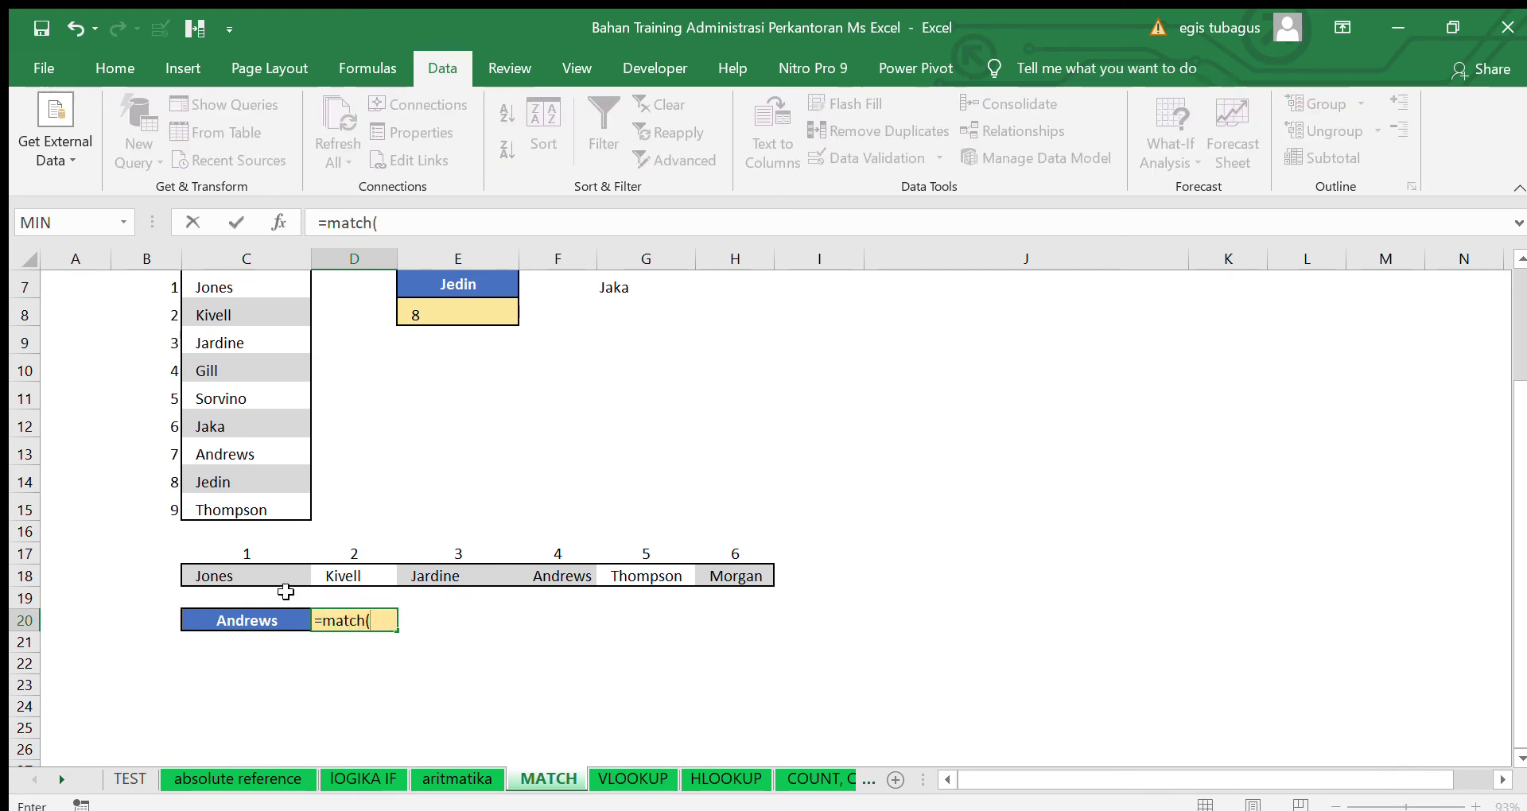
pyautogui.write('(')
pyautogui.click(274, 613)
pyautogui.write(',')
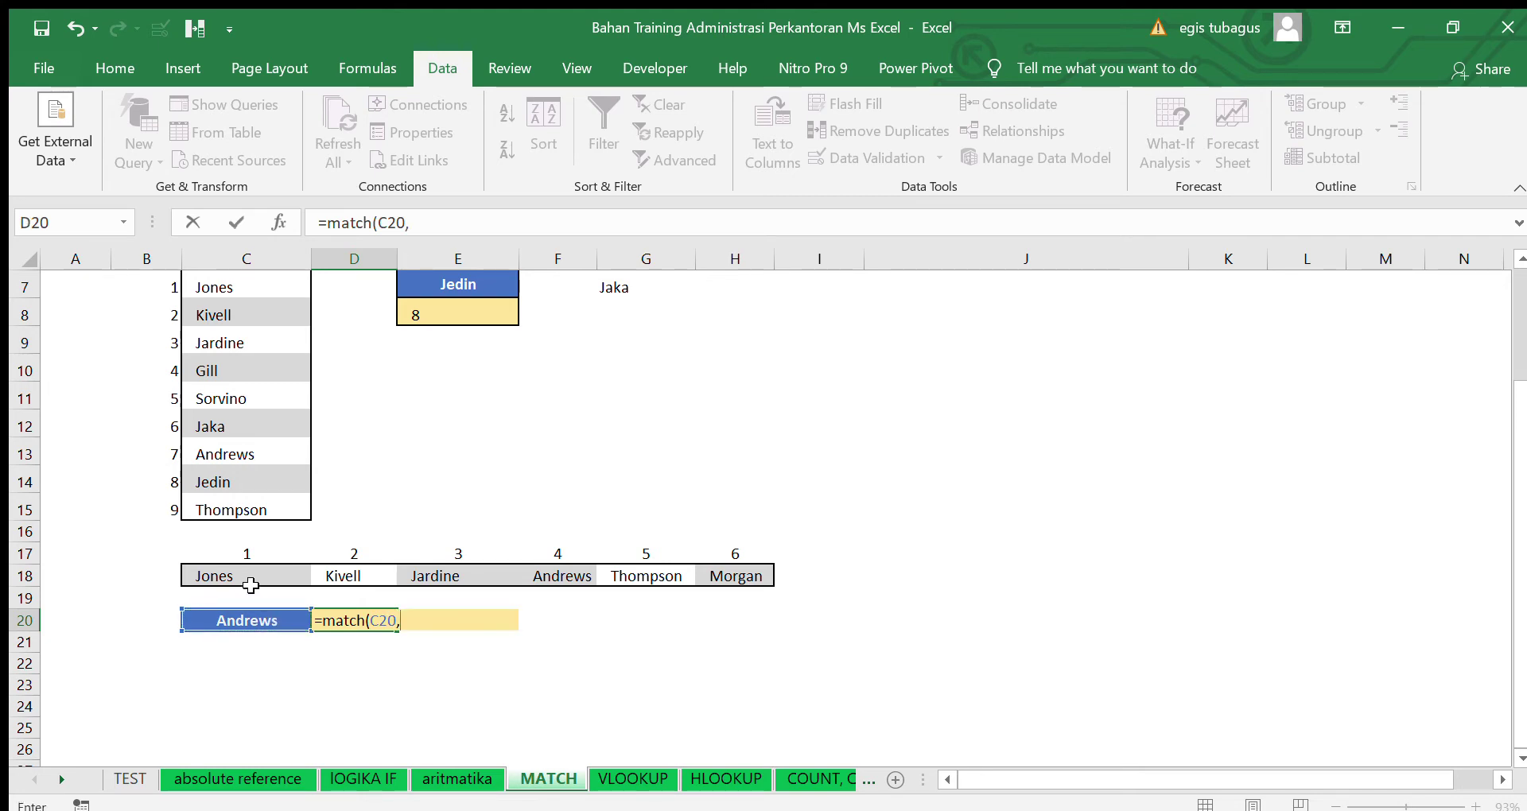
pyautogui.click(299, 579)
pyautogui.moveTo(299, 579); pyautogui.dragTo(524, 583)
pyautogui.moveTo(677, 580); pyautogui.dragTo(715, 580)
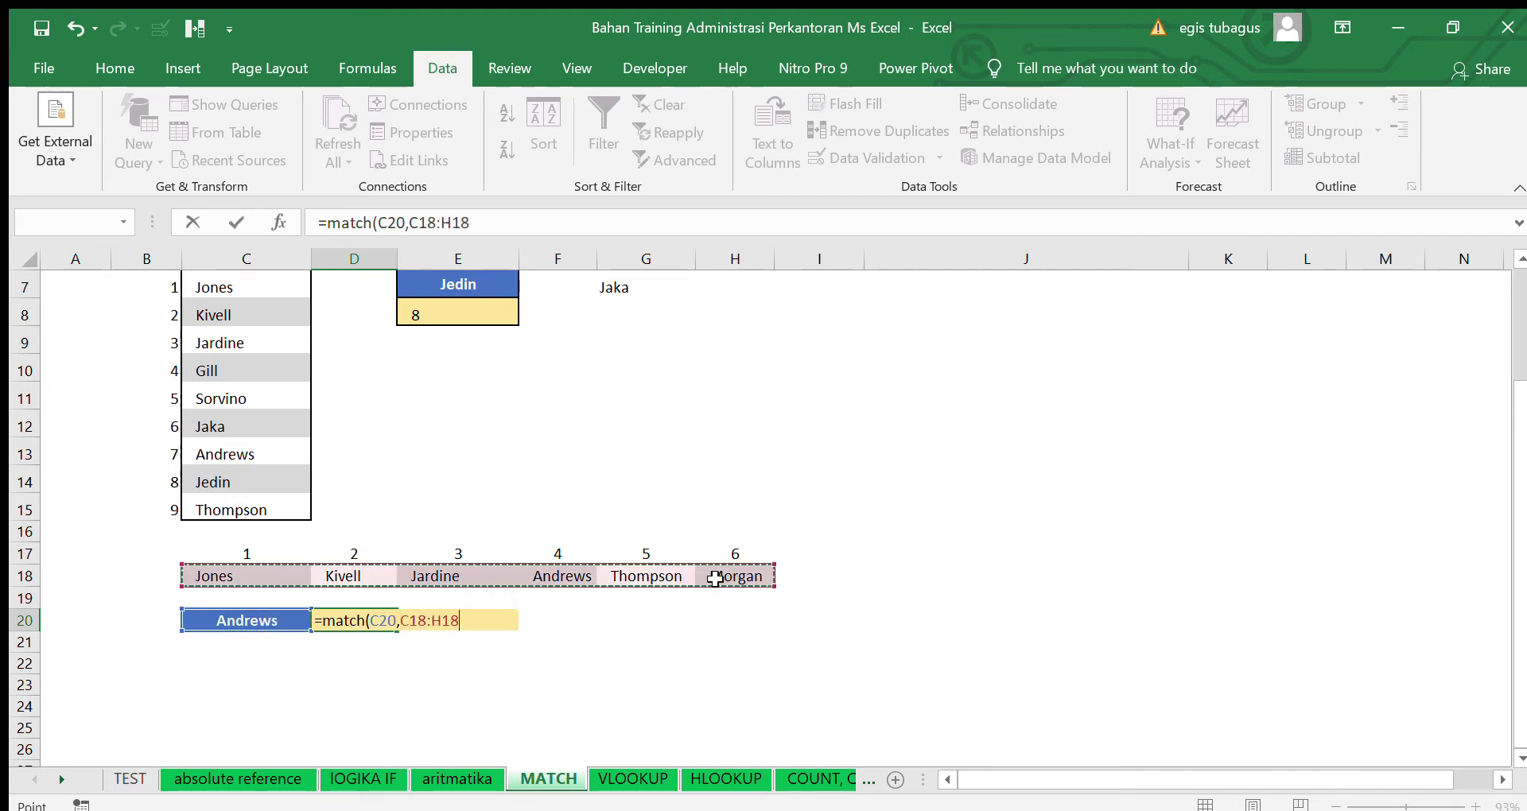
pyautogui.write(',0')
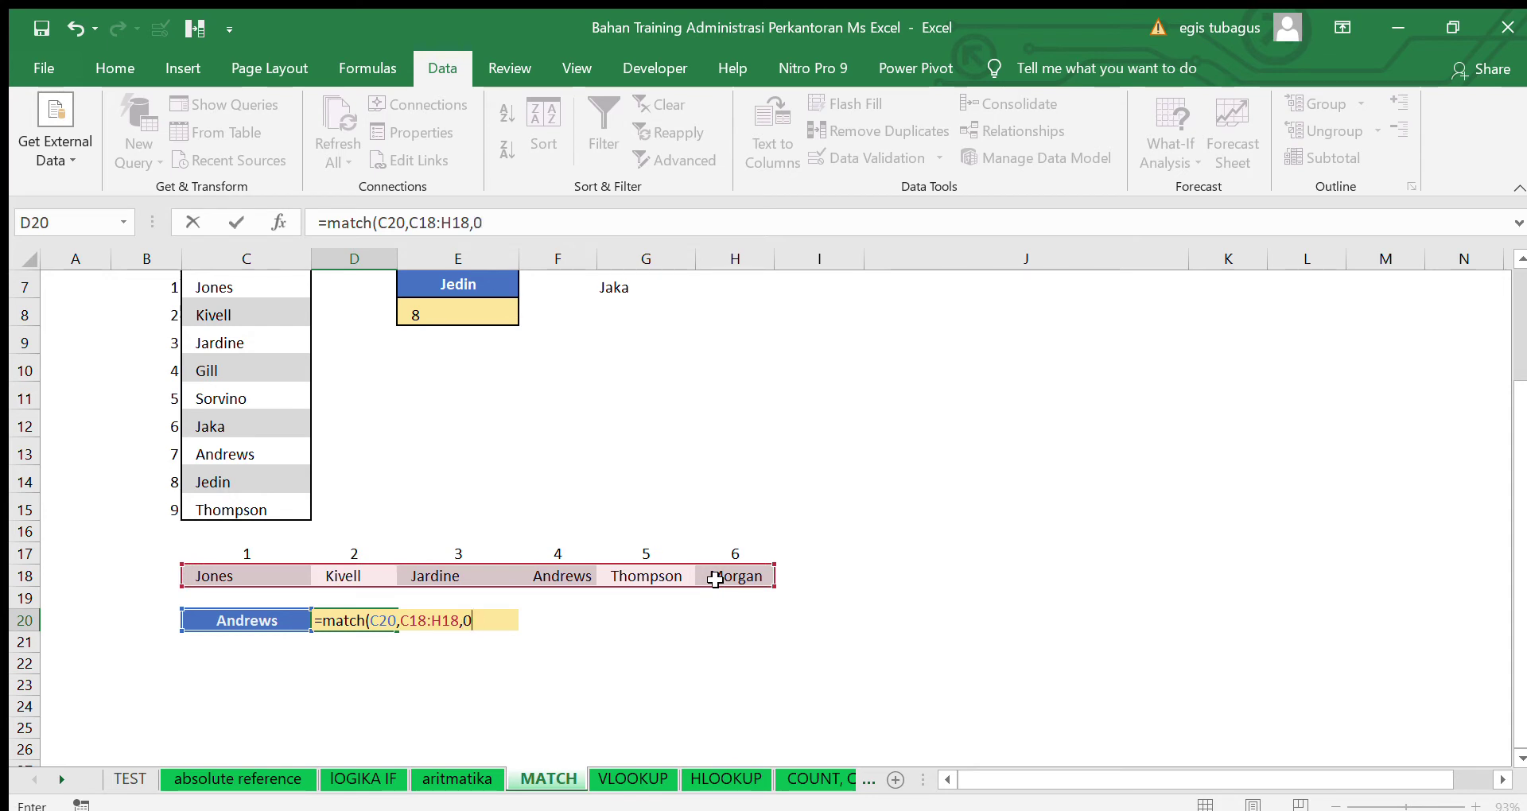
pyautogui.press('Return')
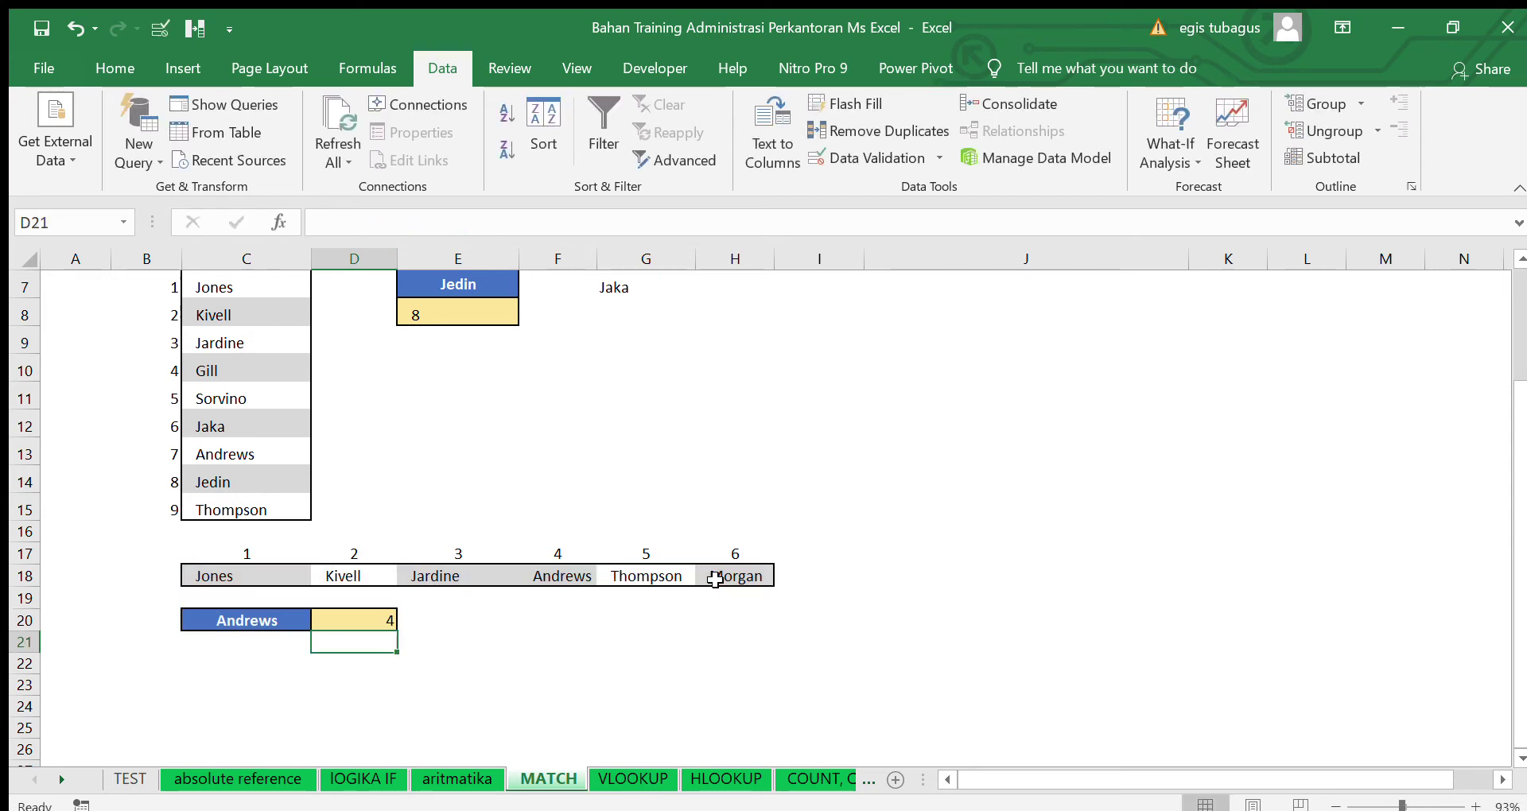
# Test the D20 formula by switching the name in C20 to the one from C18 and finally to the one from D18
pyautogui.click(297, 623)
pyautogui.click(274, 634)
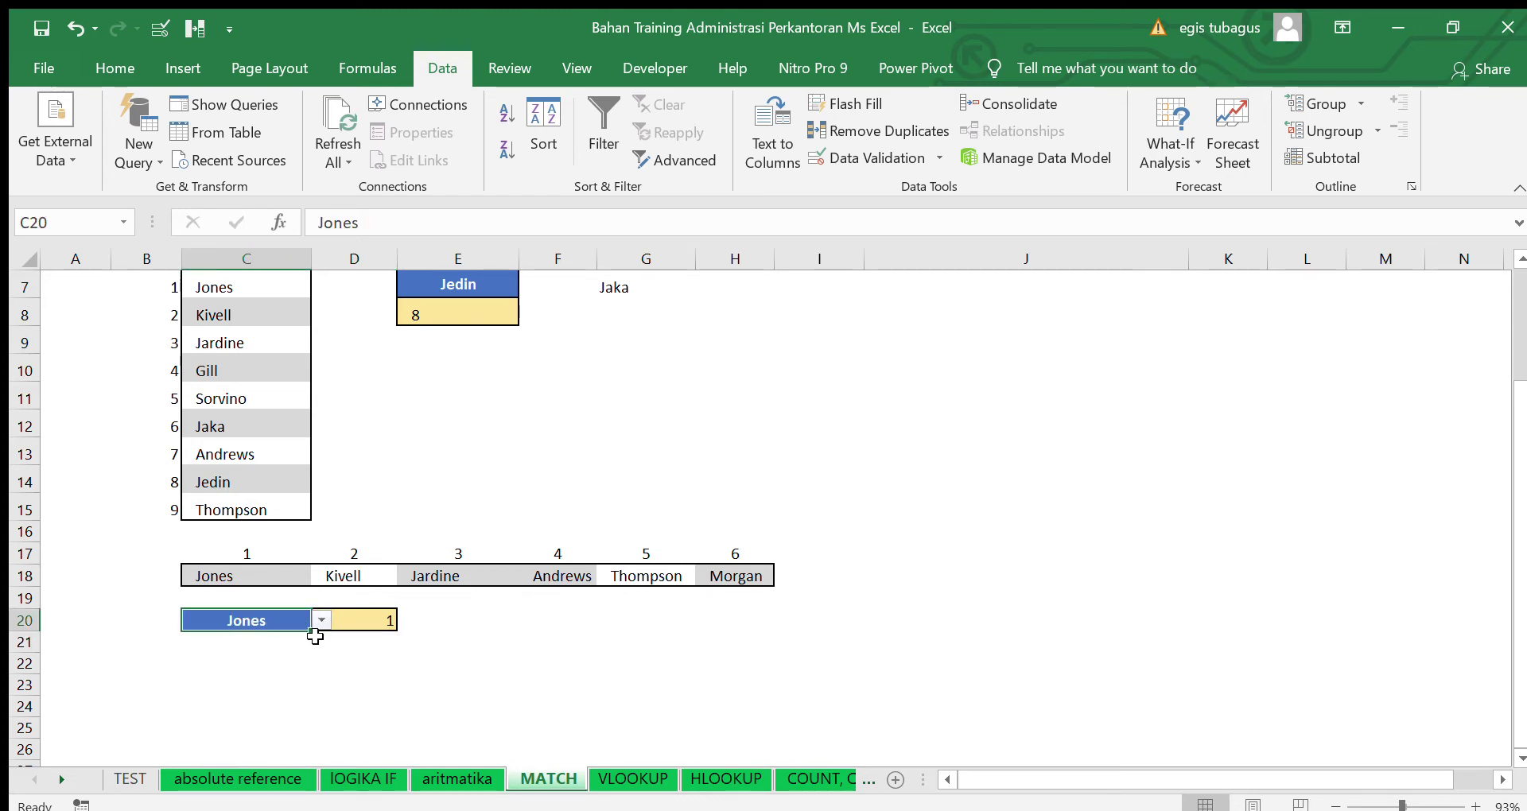
pyautogui.click(321, 623)
pyautogui.click(289, 648)
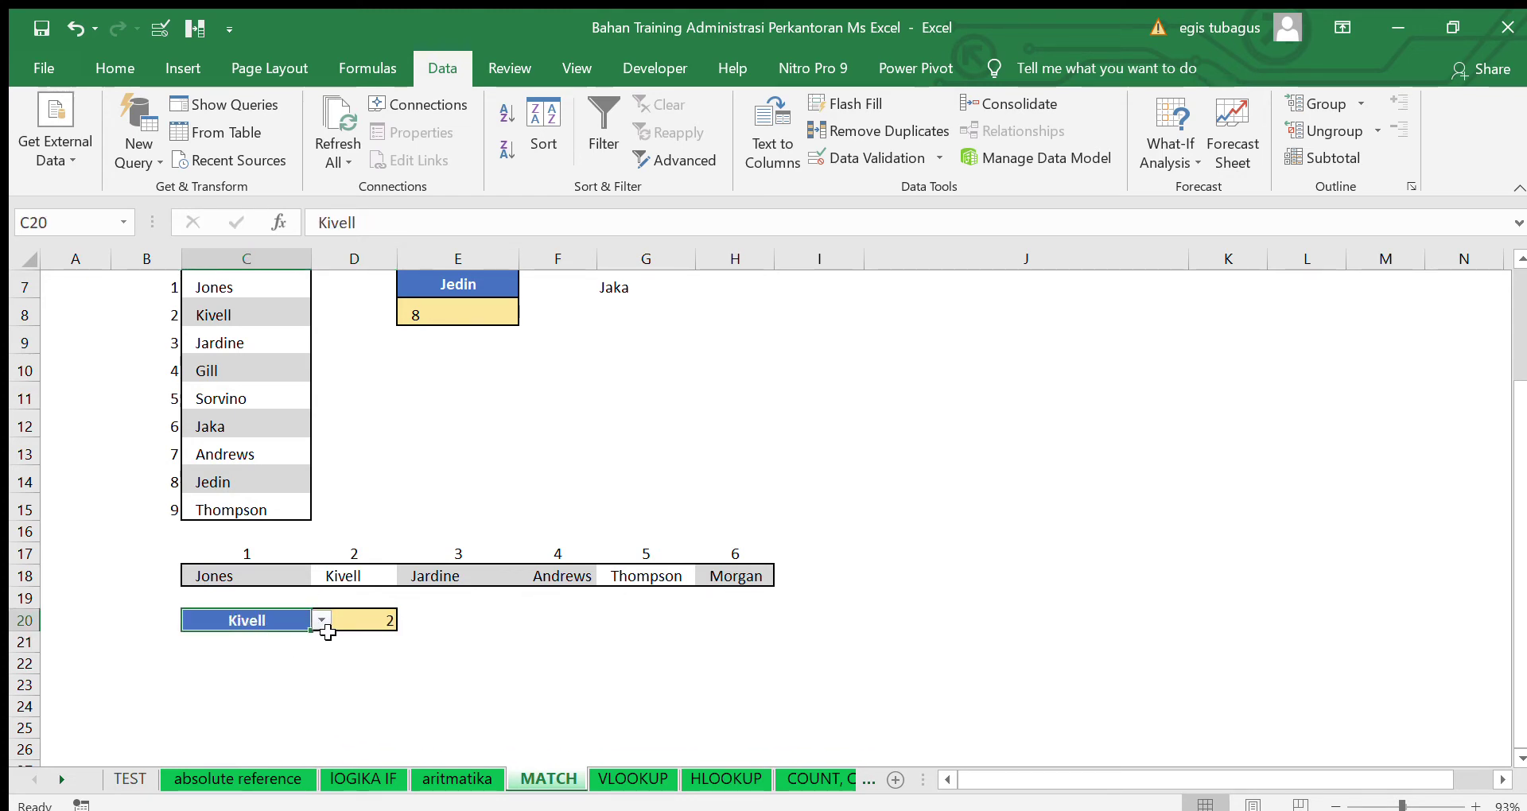
pyautogui.click(527, 713)
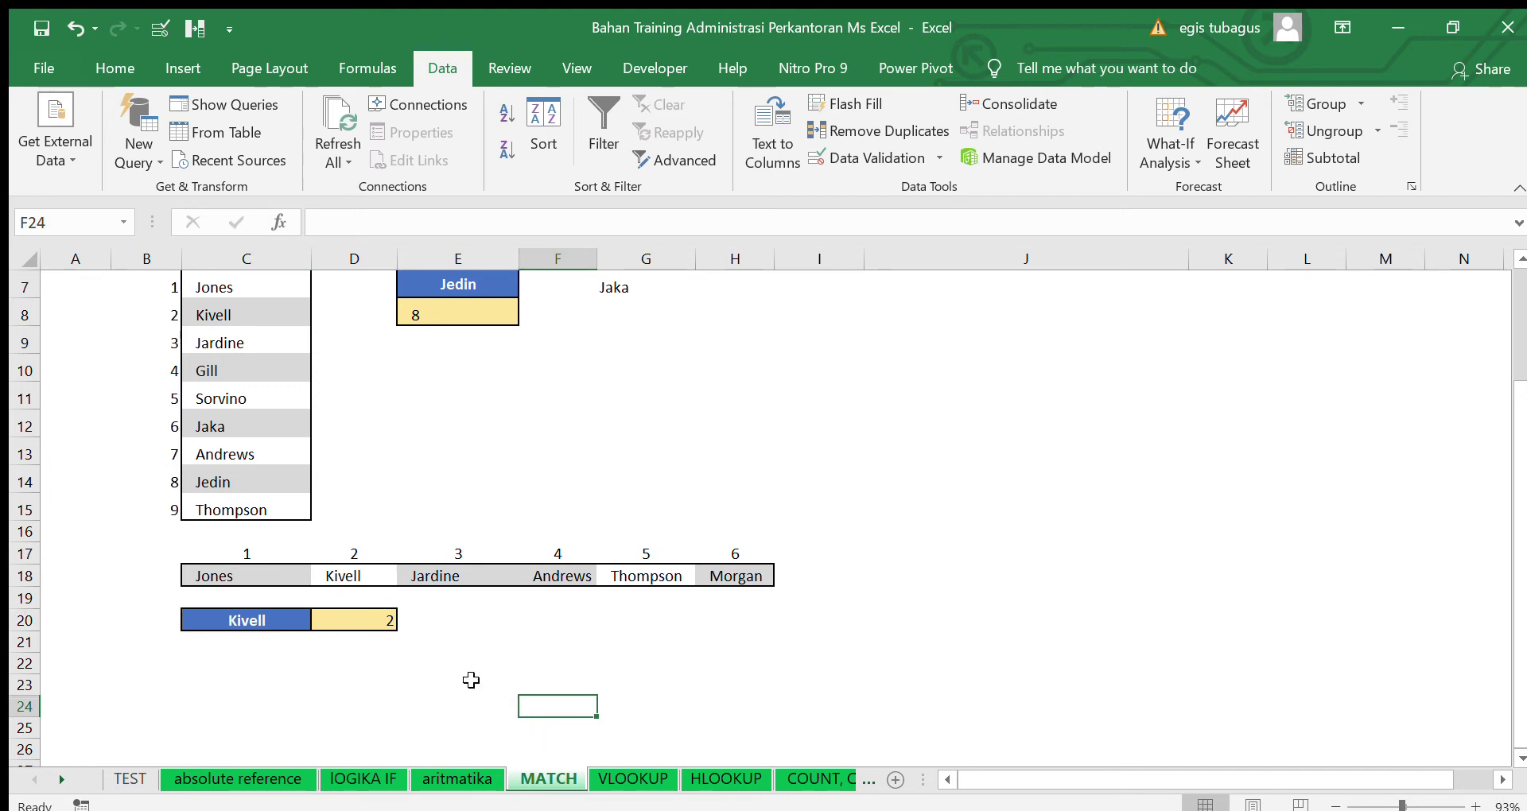
# On the VLOOKUP sheet, highlight name cell B11 in the Nama column with a green fill
pyautogui.click(648, 778)
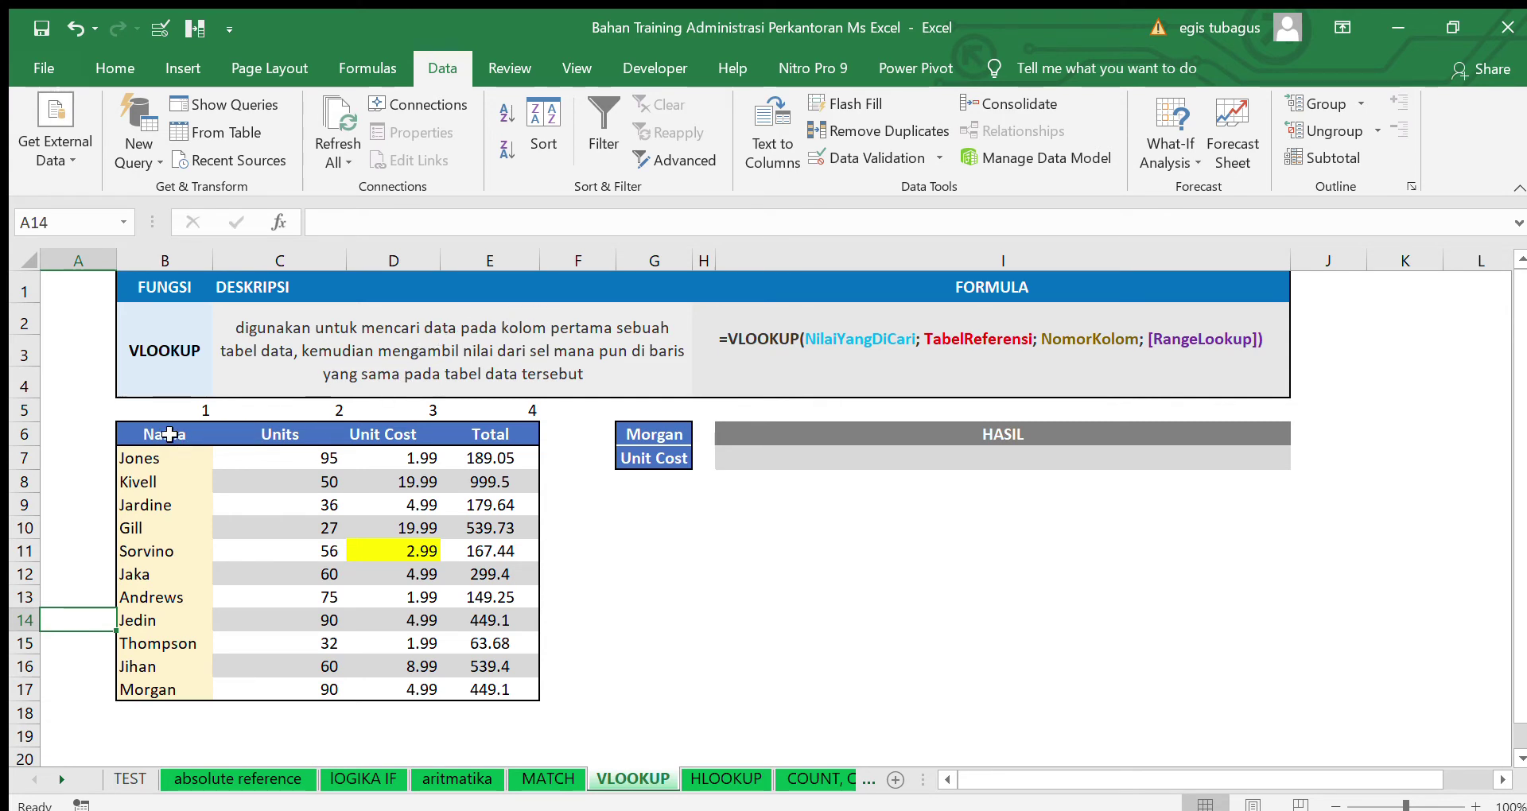
pyautogui.moveTo(167, 434); pyautogui.dragTo(194, 692)
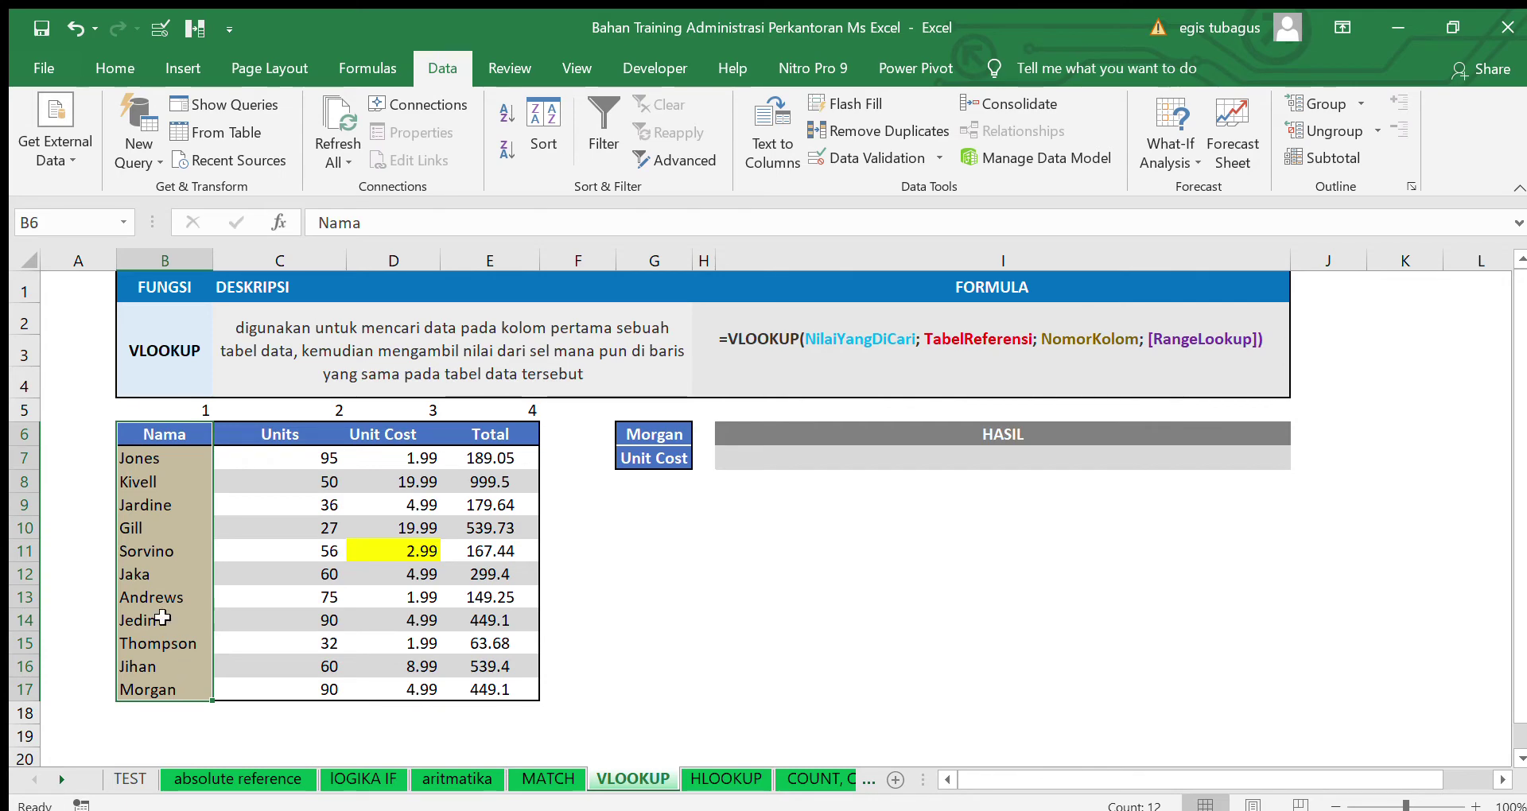
pyautogui.click(169, 551)
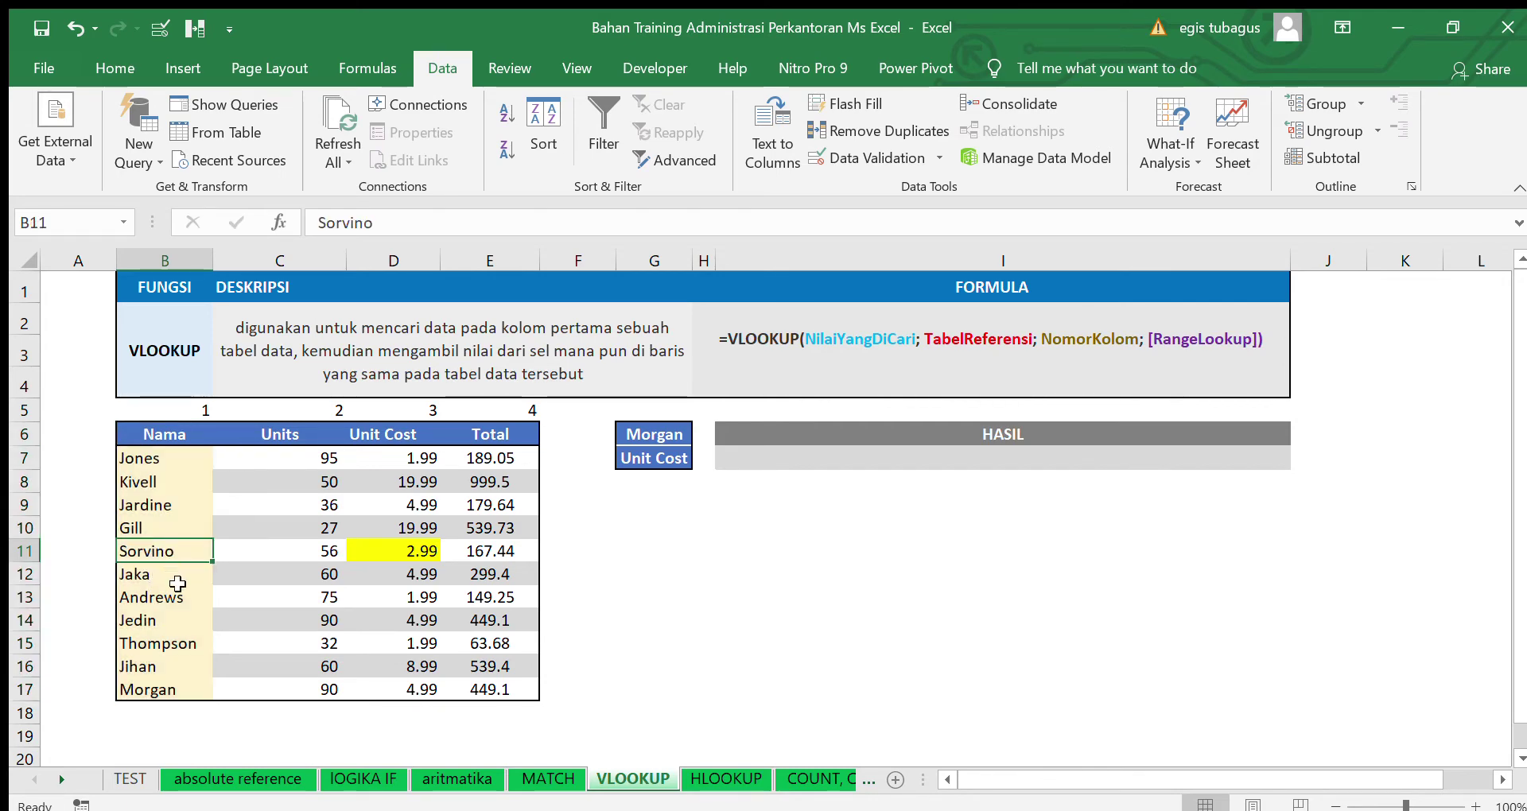
pyautogui.click(106, 64)
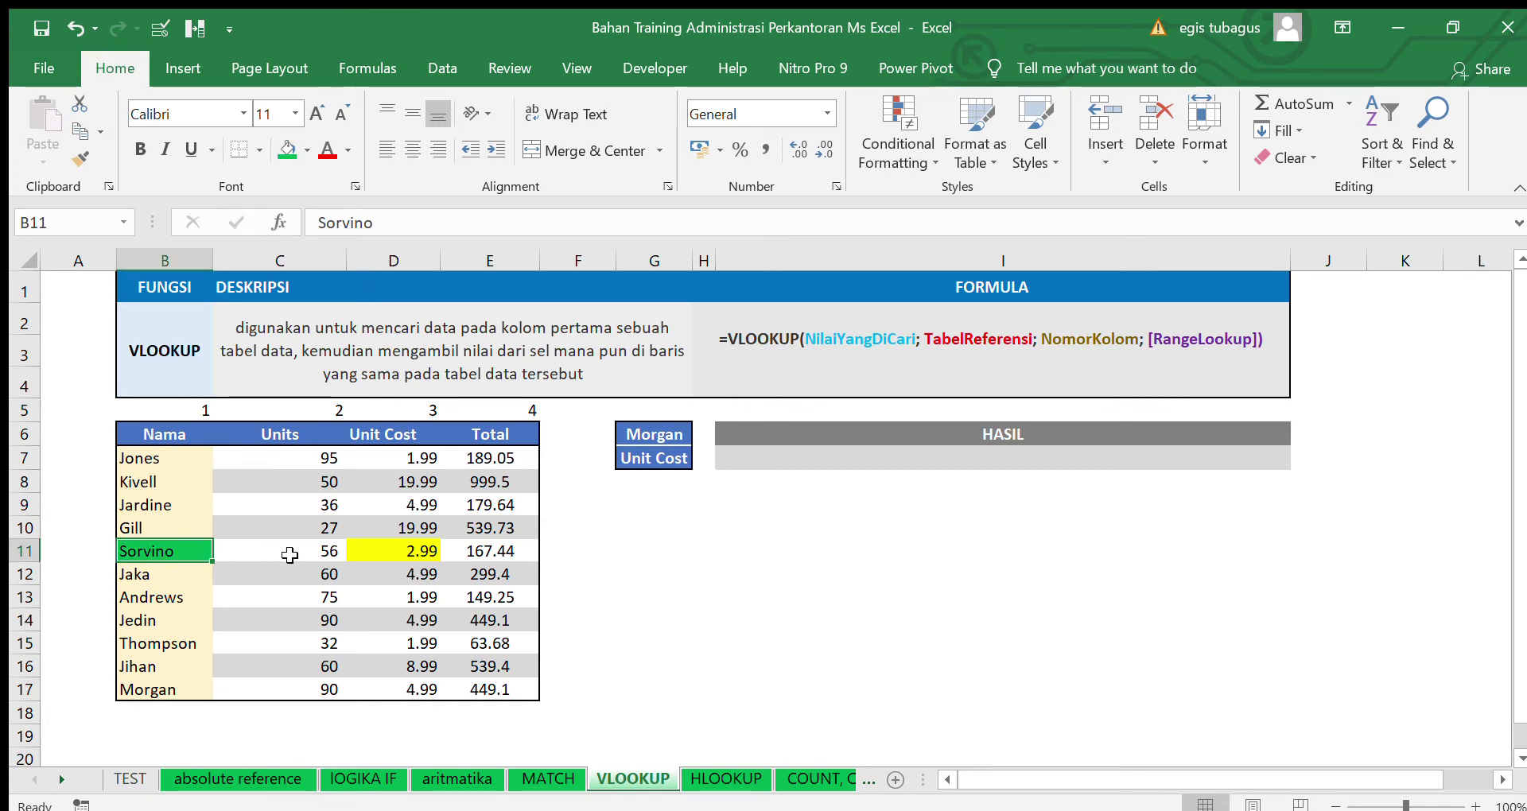
# Examine the values beside B11, the column numbers in row 5 and the full lookup table B6:E17
pyautogui.click(292, 551)
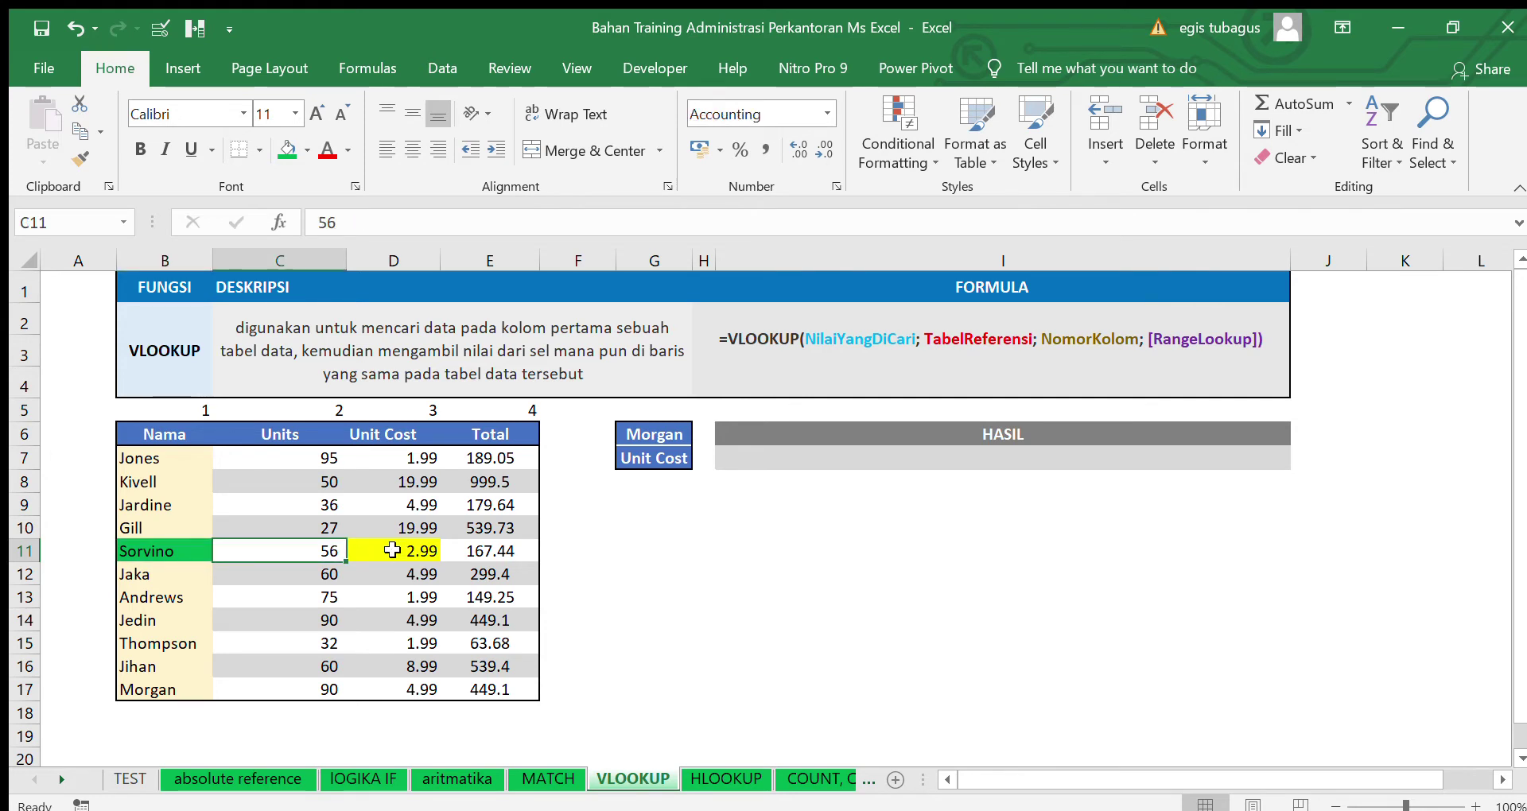
pyautogui.click(392, 550)
pyautogui.click(454, 551)
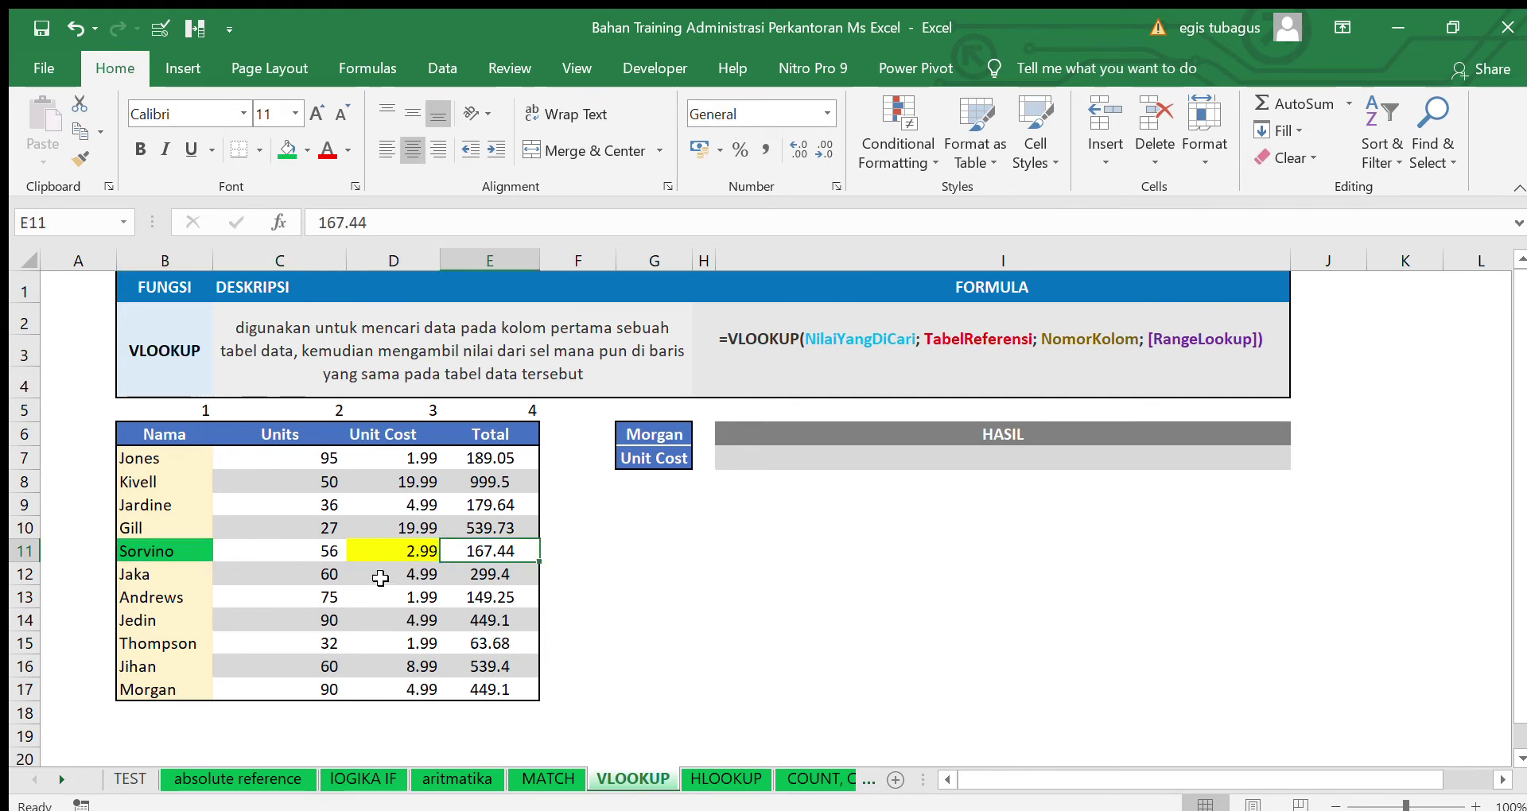
pyautogui.click(395, 550)
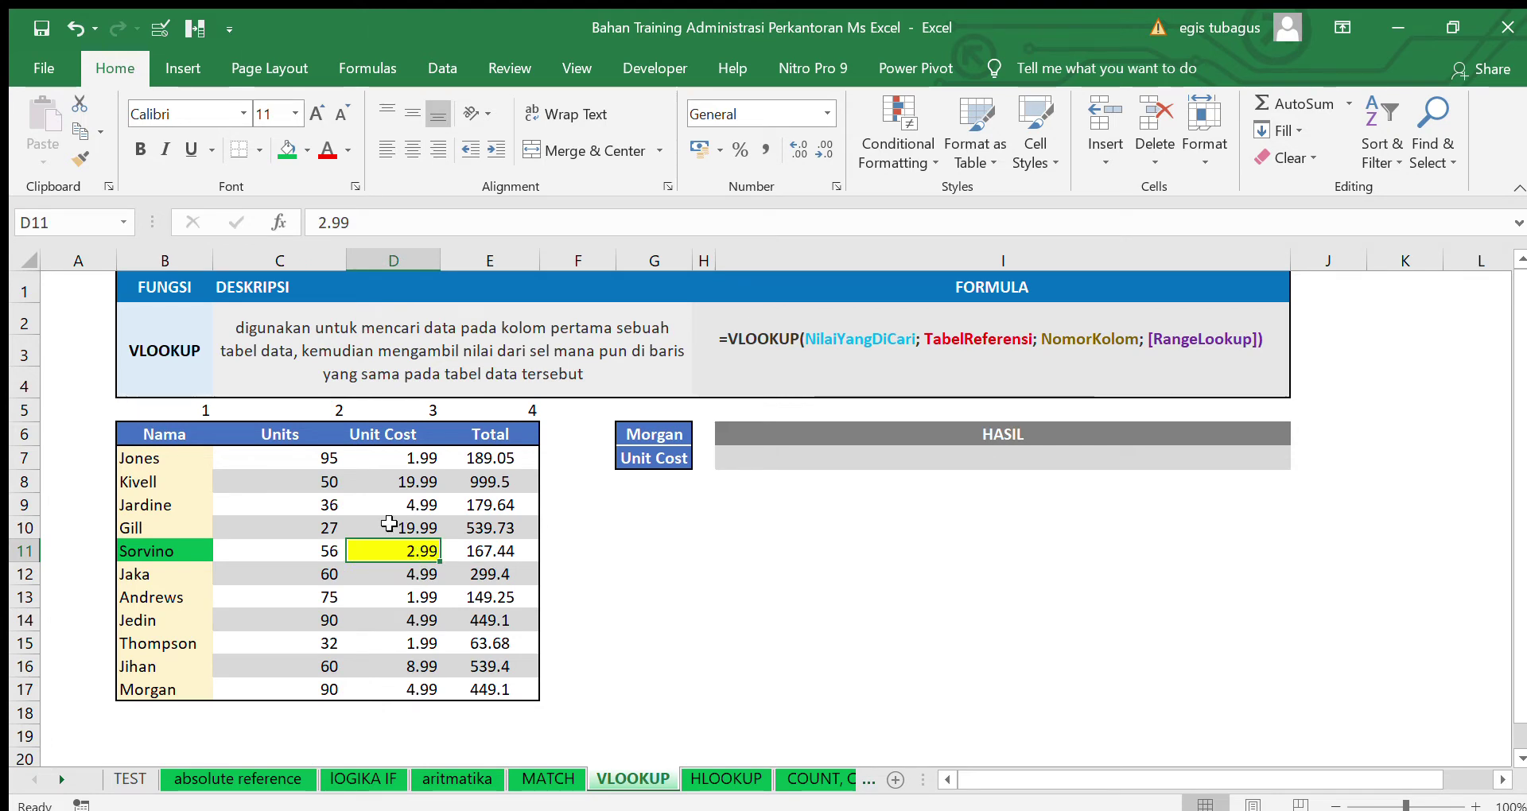
pyautogui.click(174, 434)
pyautogui.moveTo(174, 434); pyautogui.dragTo(512, 690)
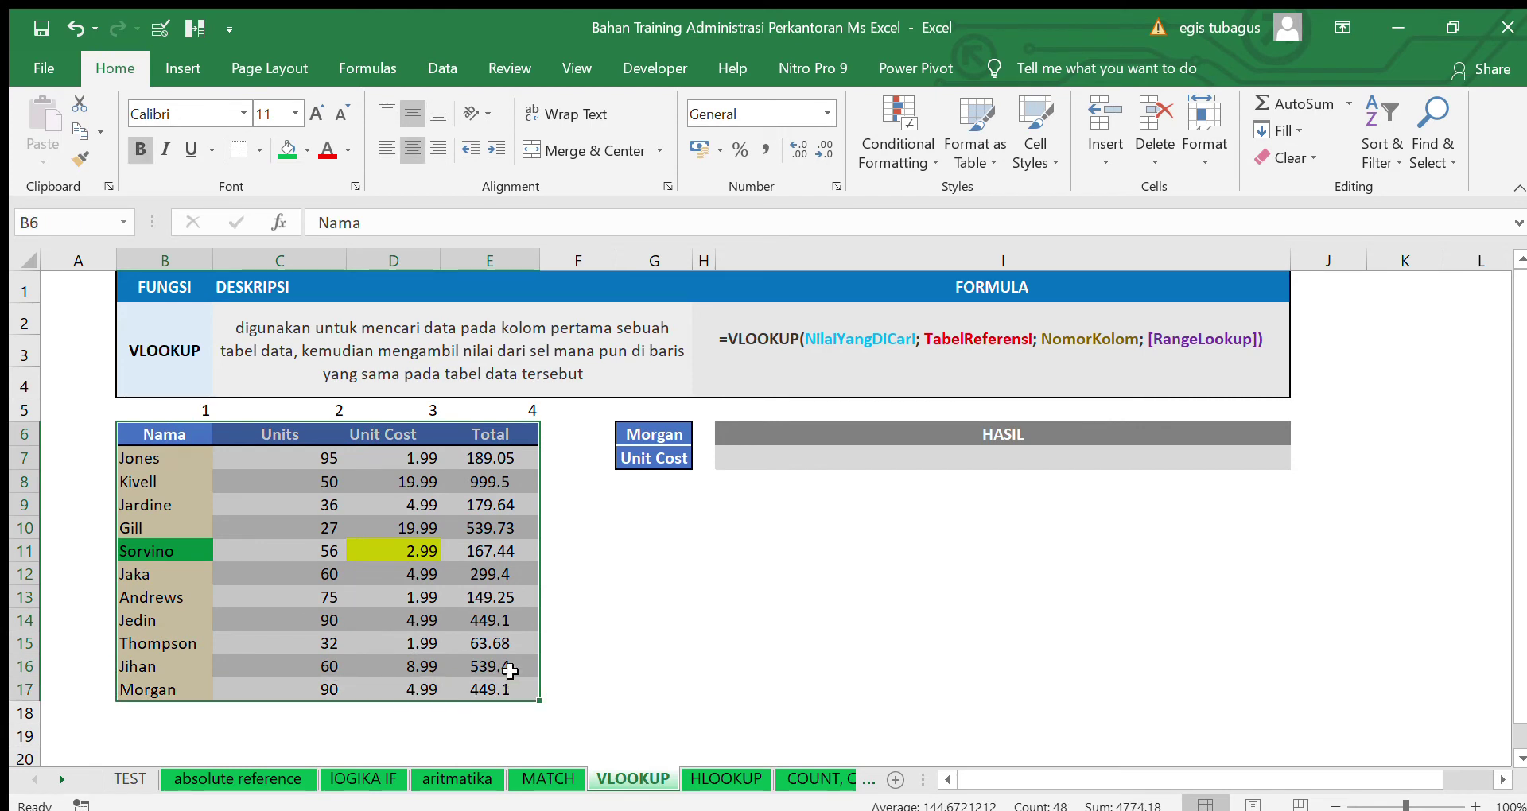
pyautogui.click(195, 412)
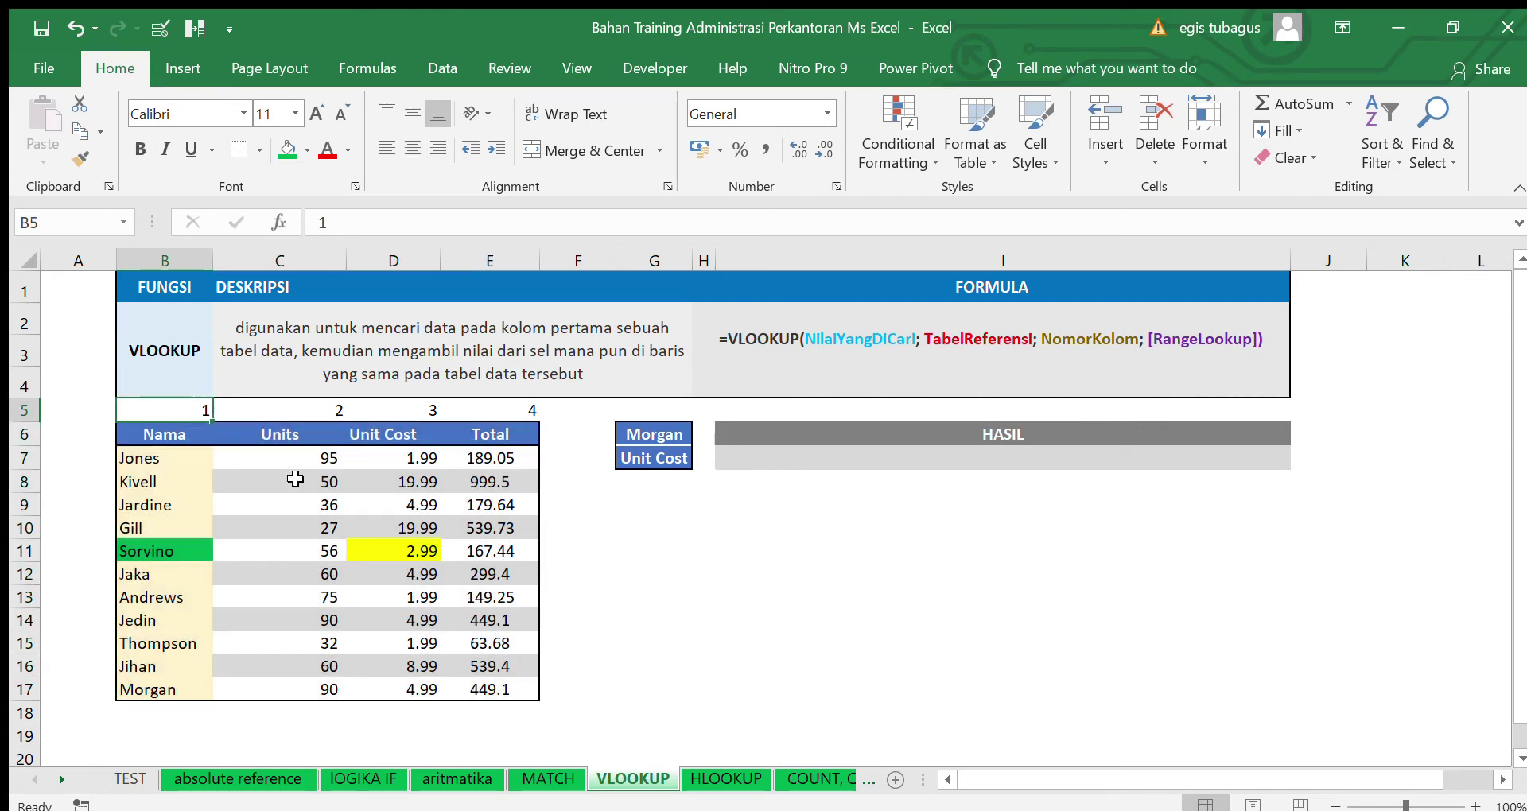
pyautogui.click(186, 551)
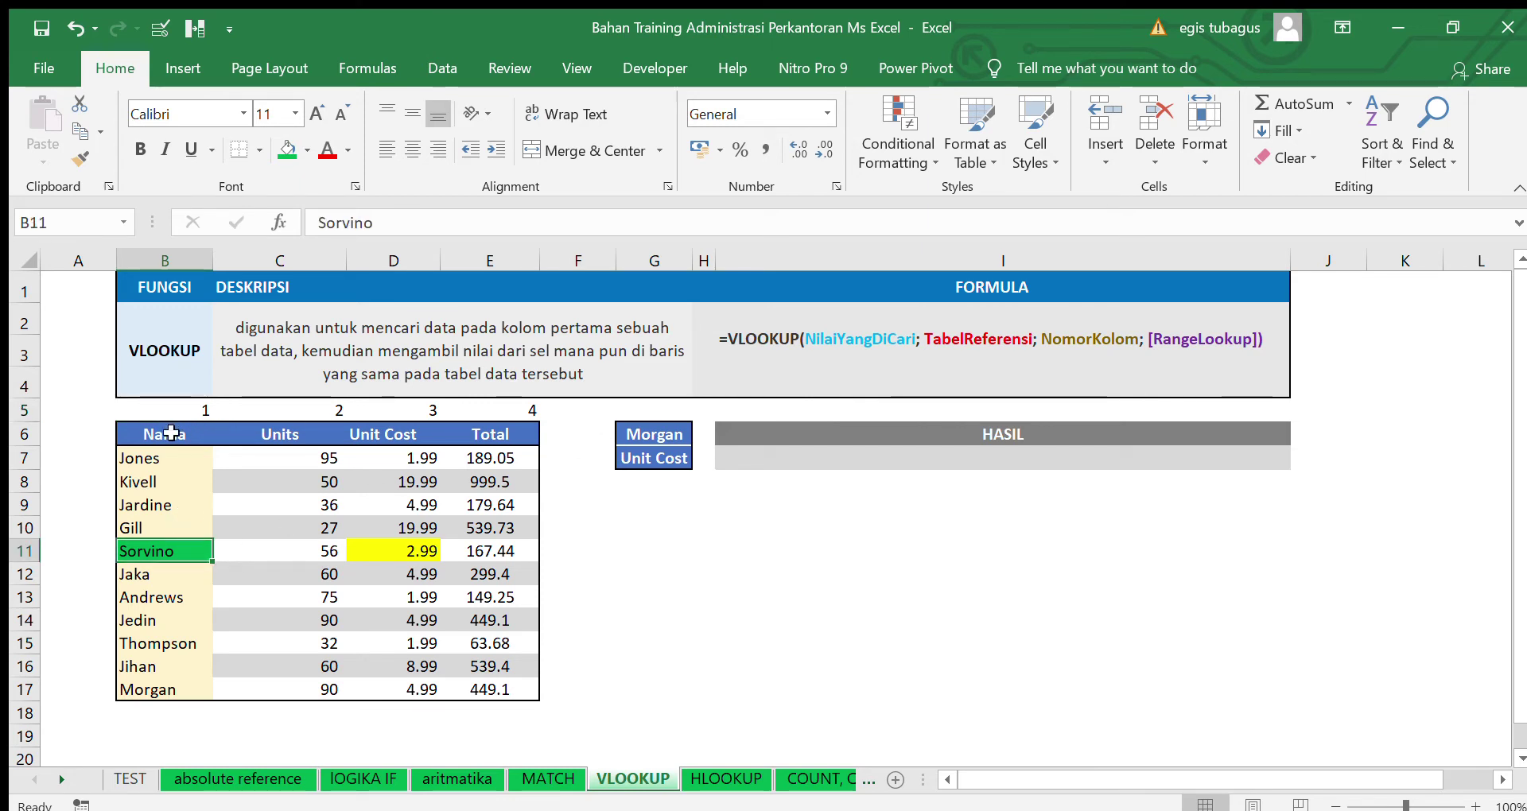
pyautogui.moveTo(224, 428); pyautogui.dragTo(544, 691)
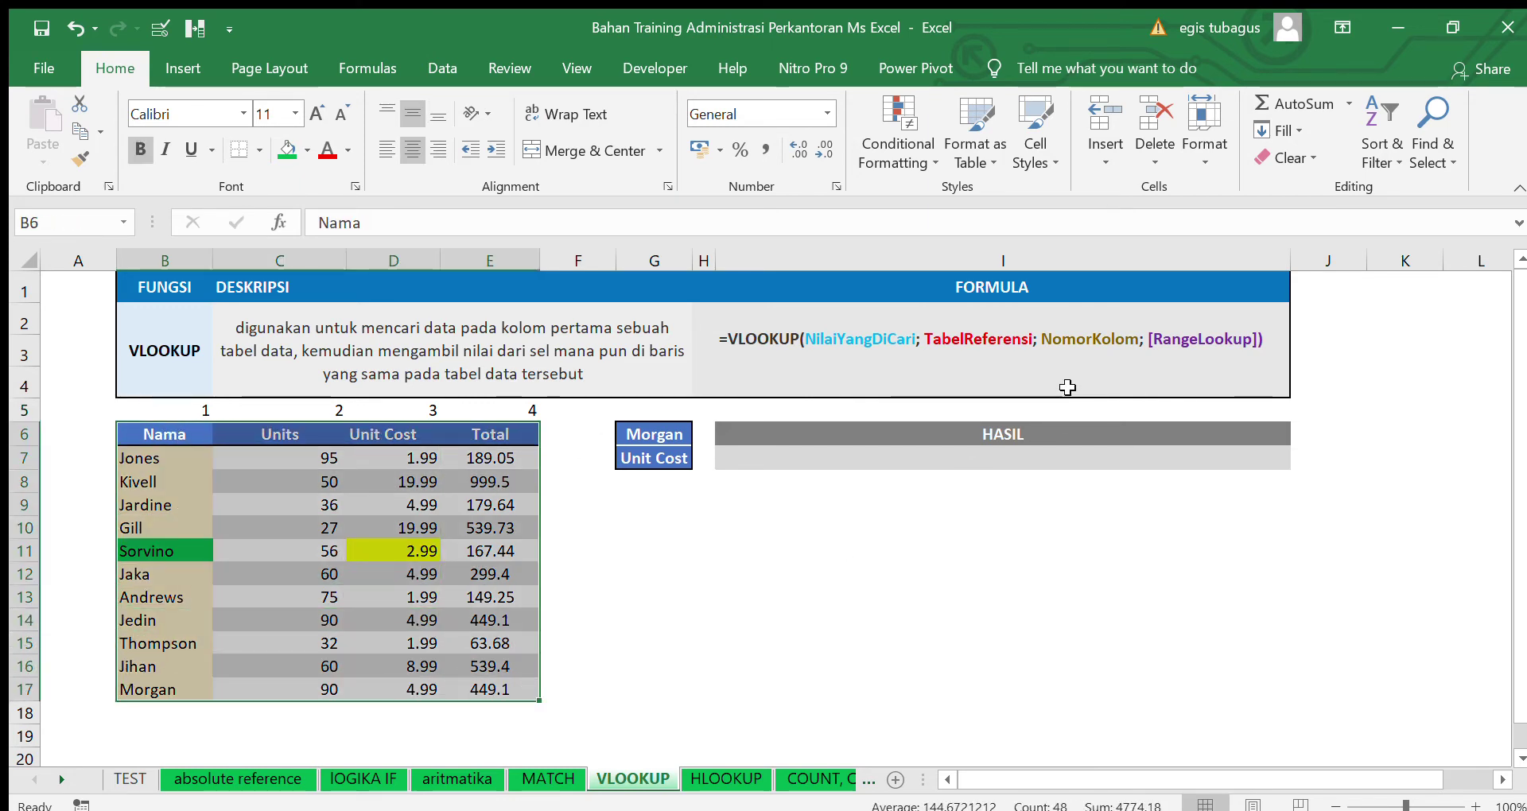
pyautogui.click(703, 573)
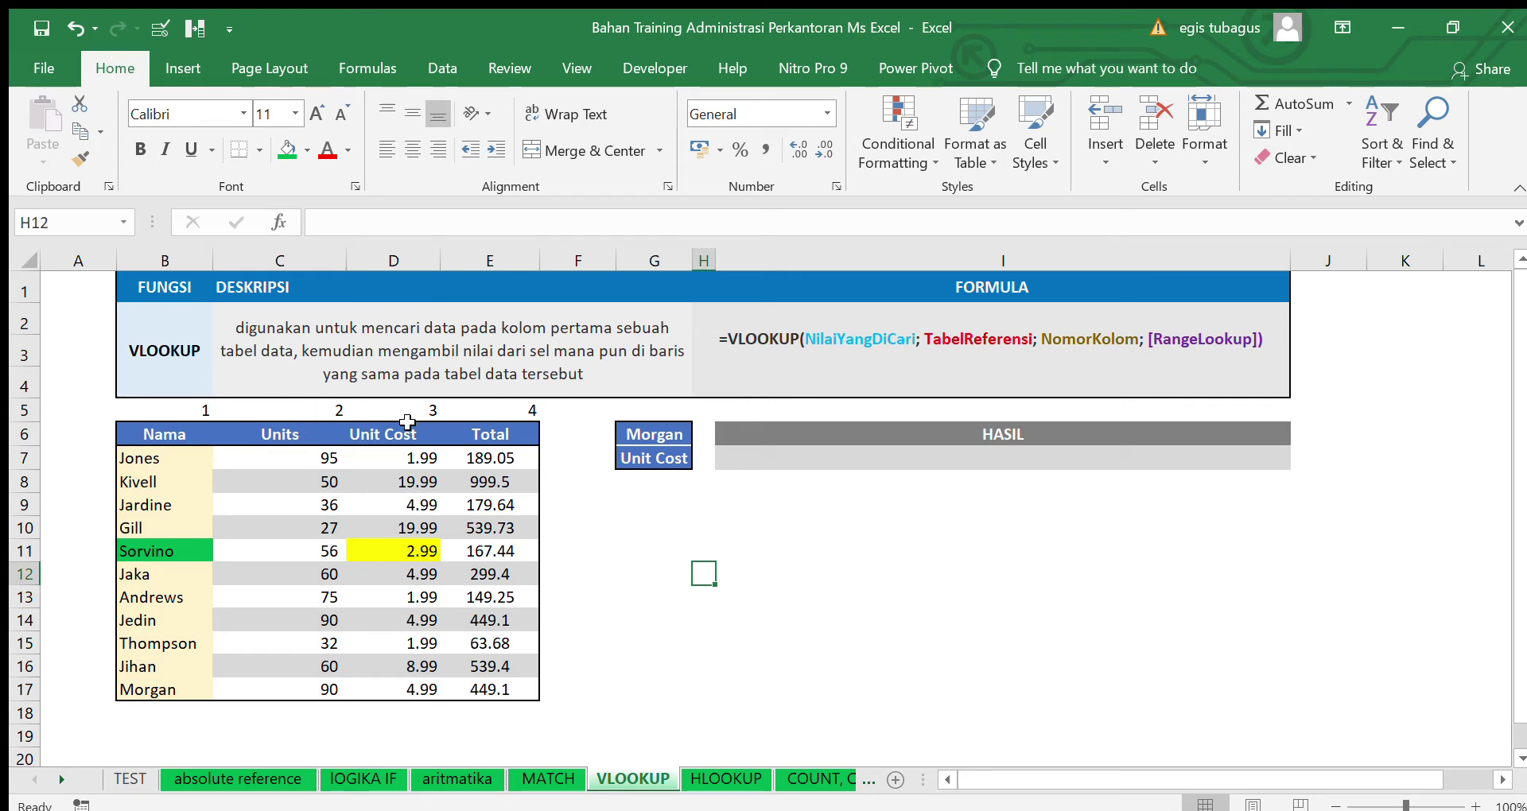
pyautogui.click(876, 460)
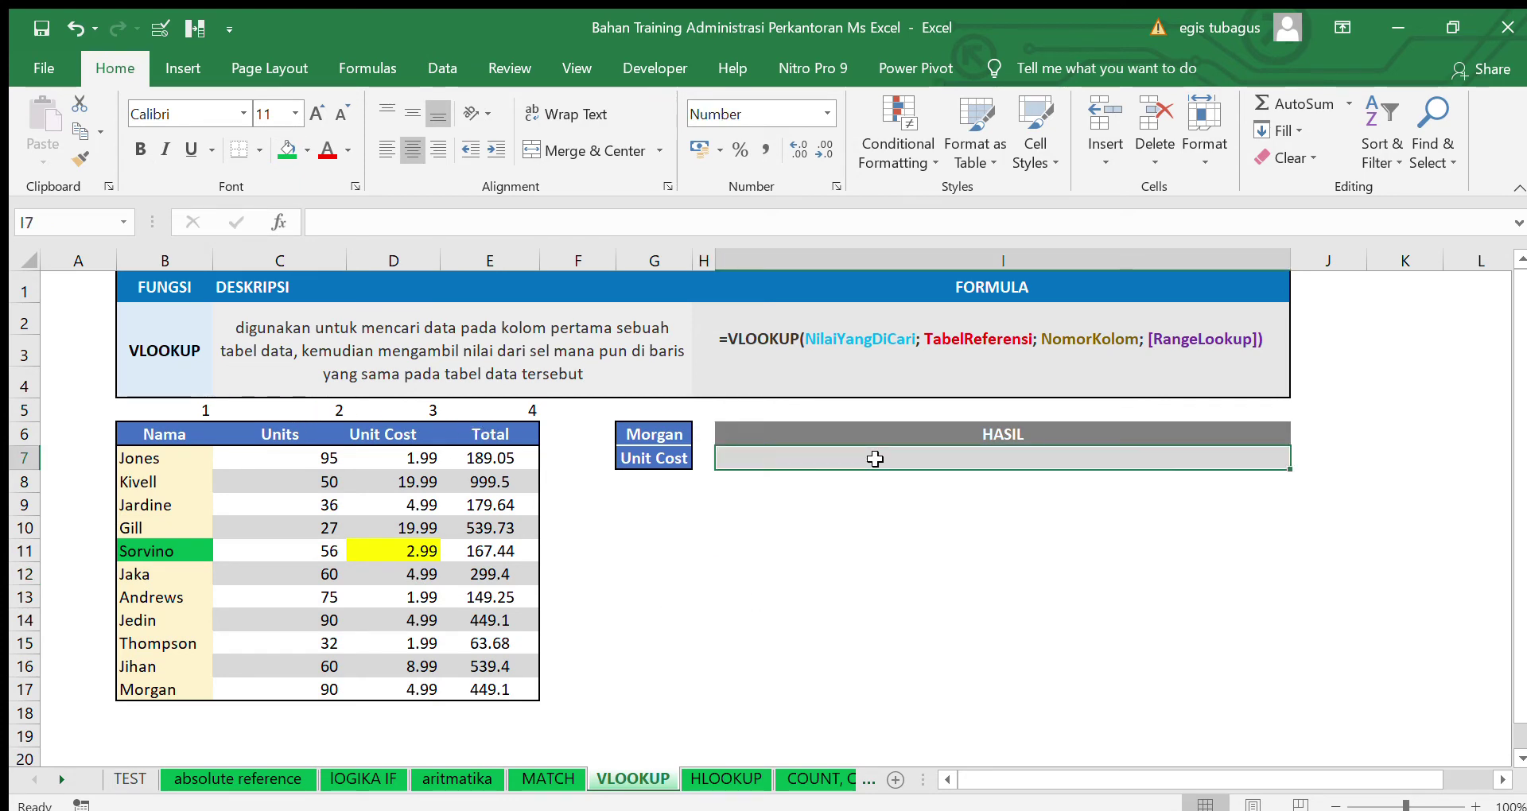
pyautogui.write('=')
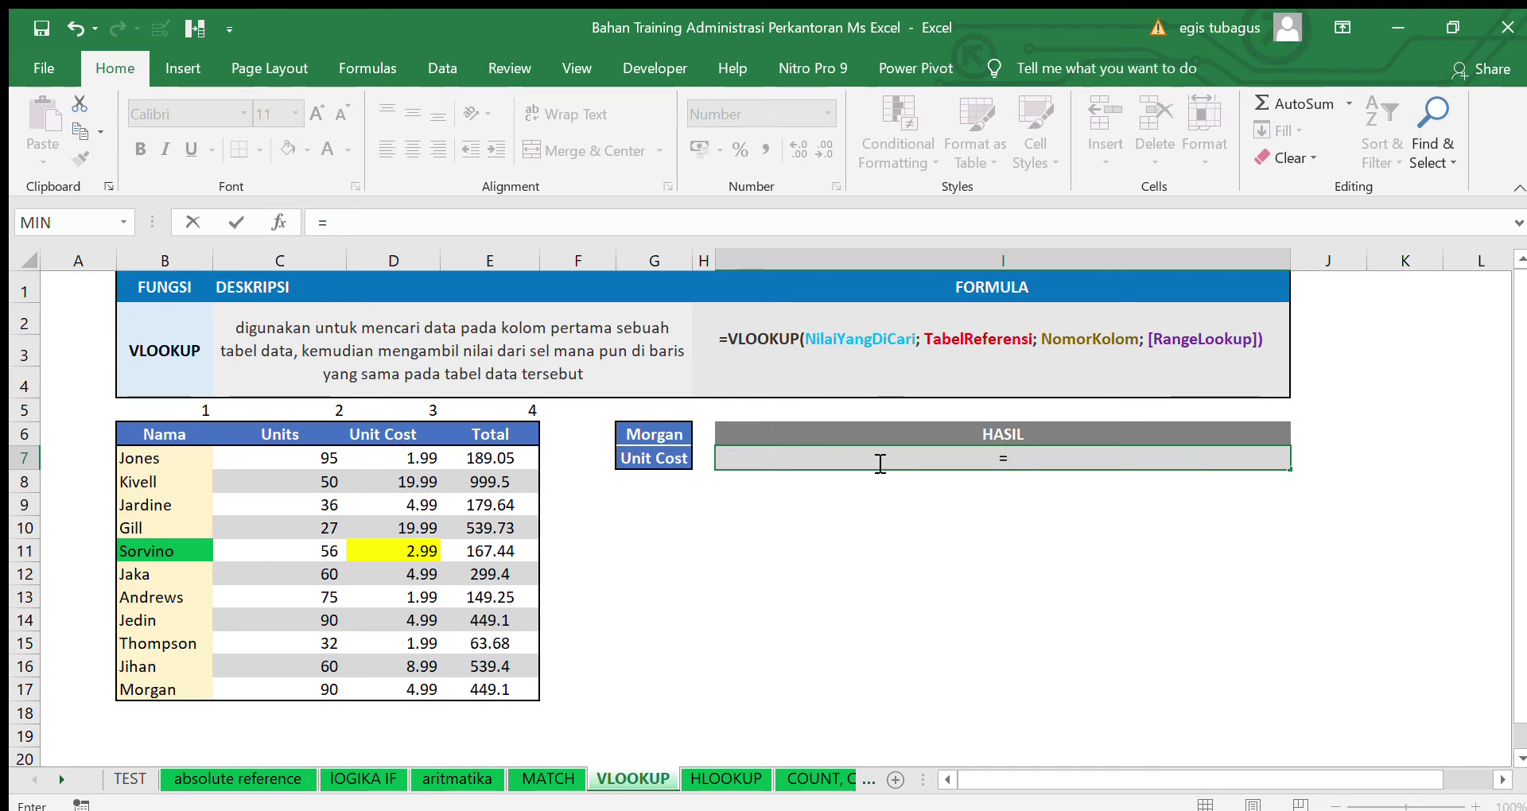
pyautogui.write('v')
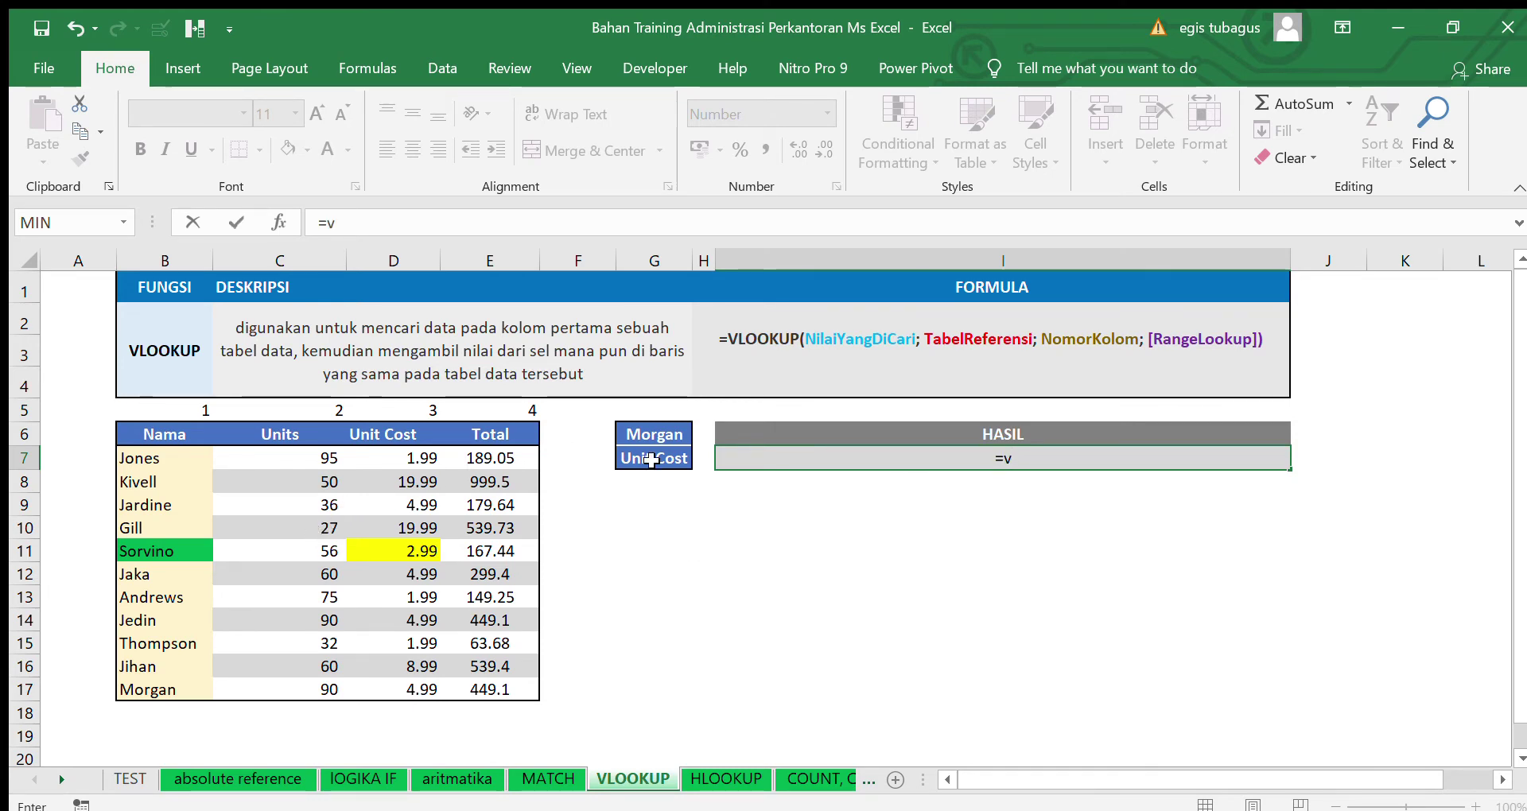
# Choose B11's name in G6 and enter =VLOOKUP(G6,B6:E17,3,FALSE) in I7, checking the result against D11
pyautogui.click(684, 440)
pyautogui.click(674, 468)
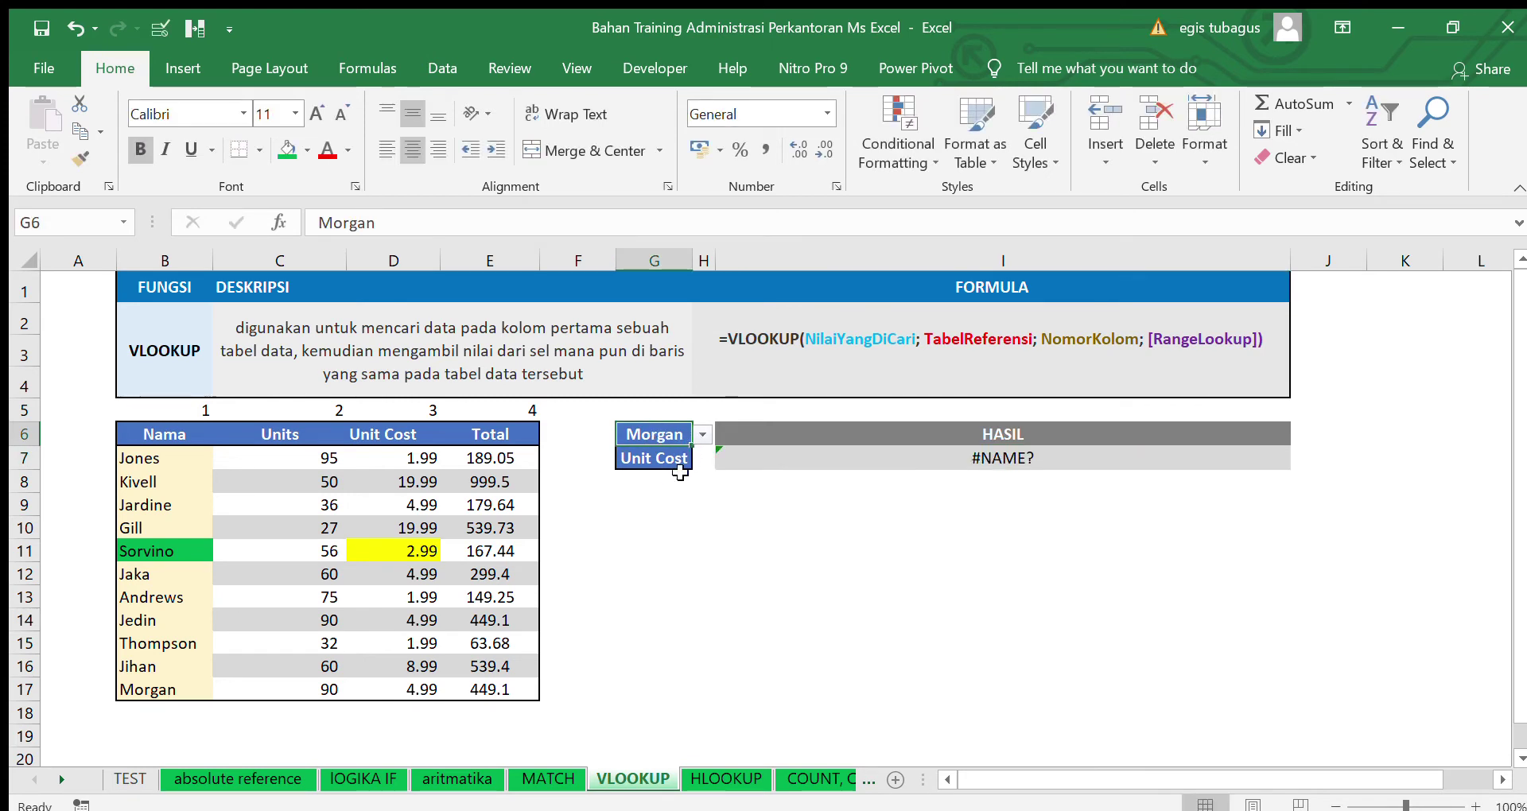
pyautogui.click(797, 459)
pyautogui.write('=vloo')
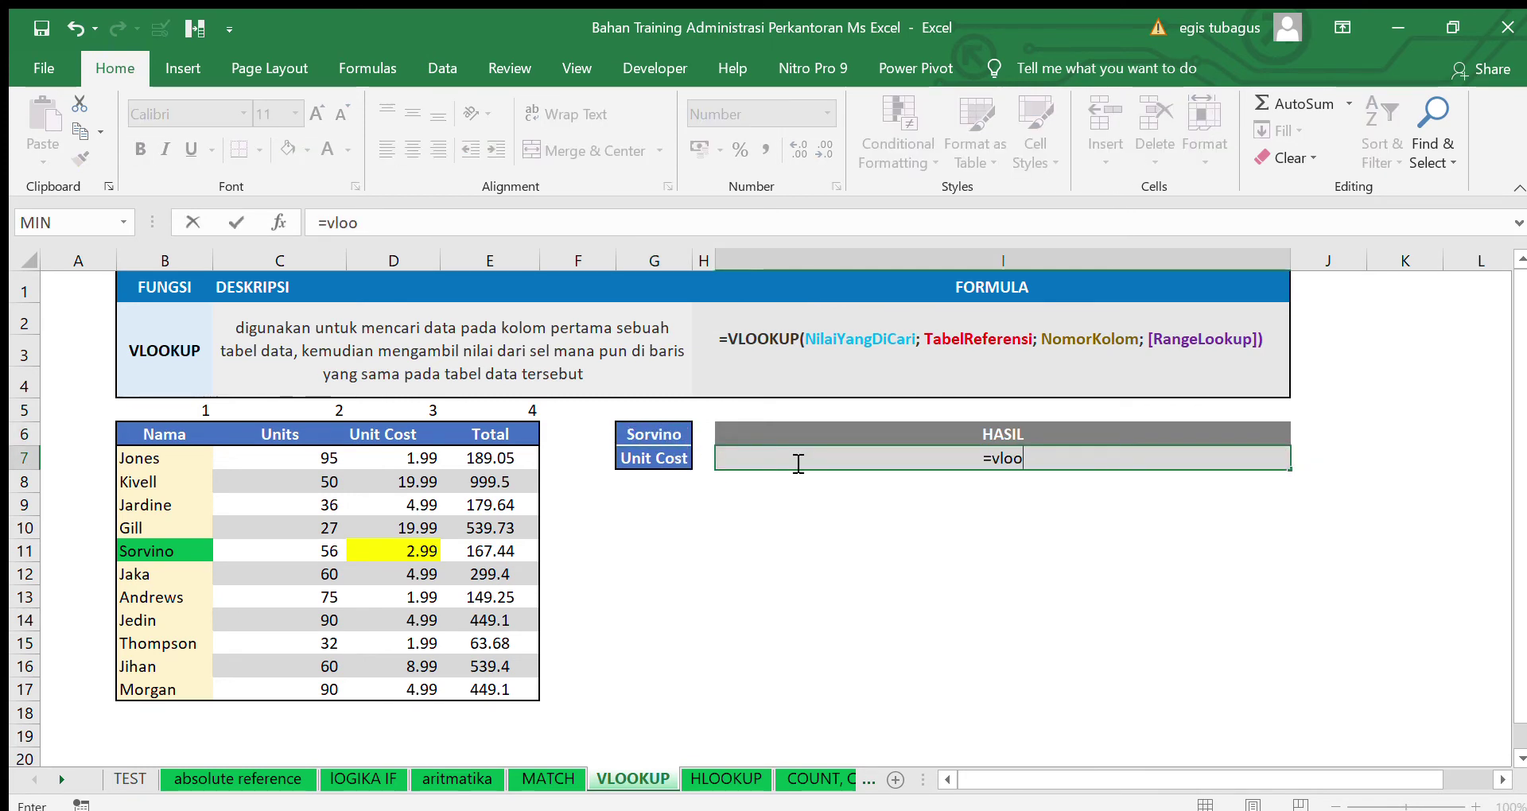
pyautogui.write('kup(')
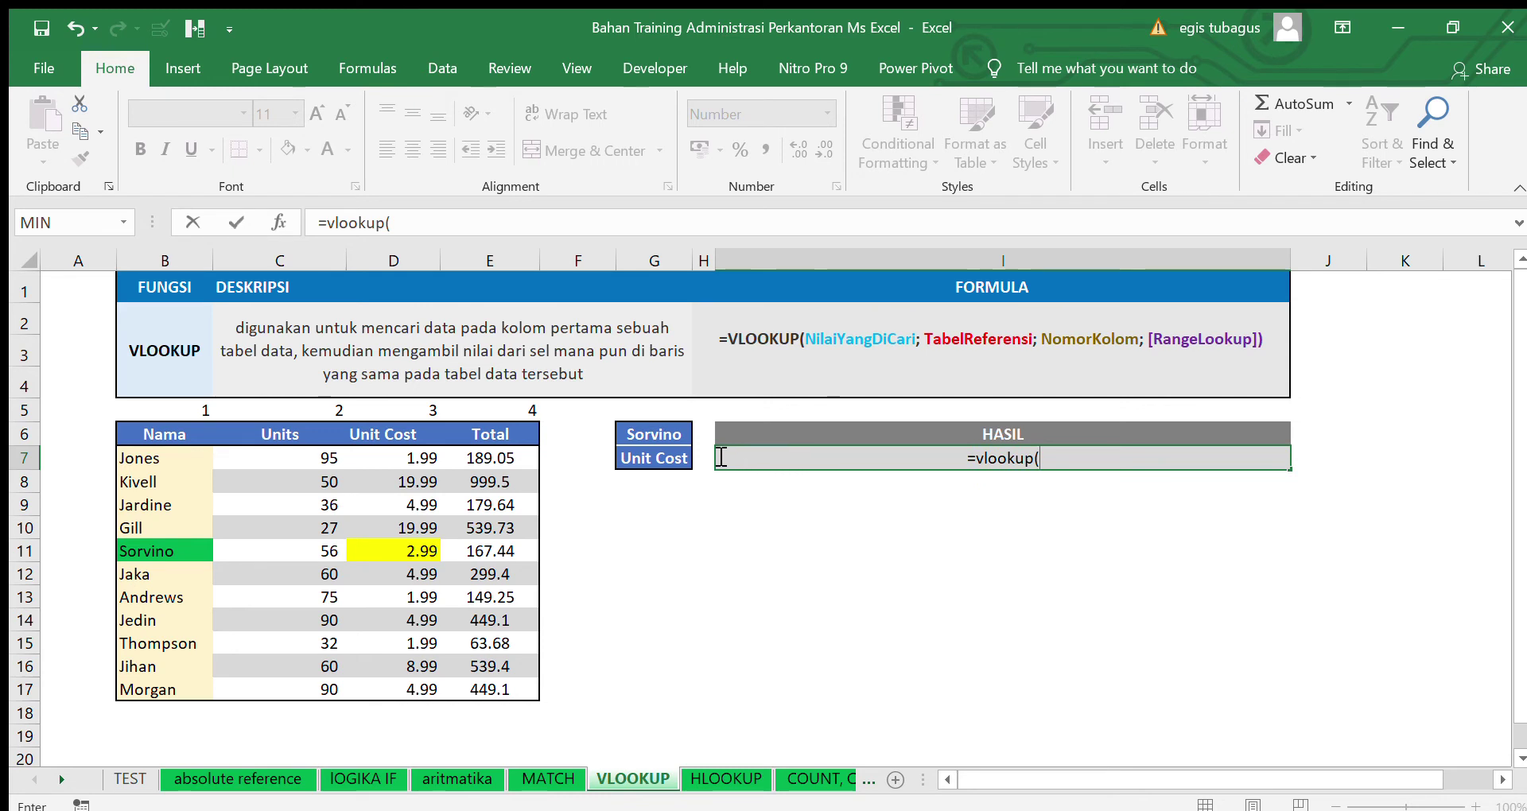
pyautogui.click(668, 437)
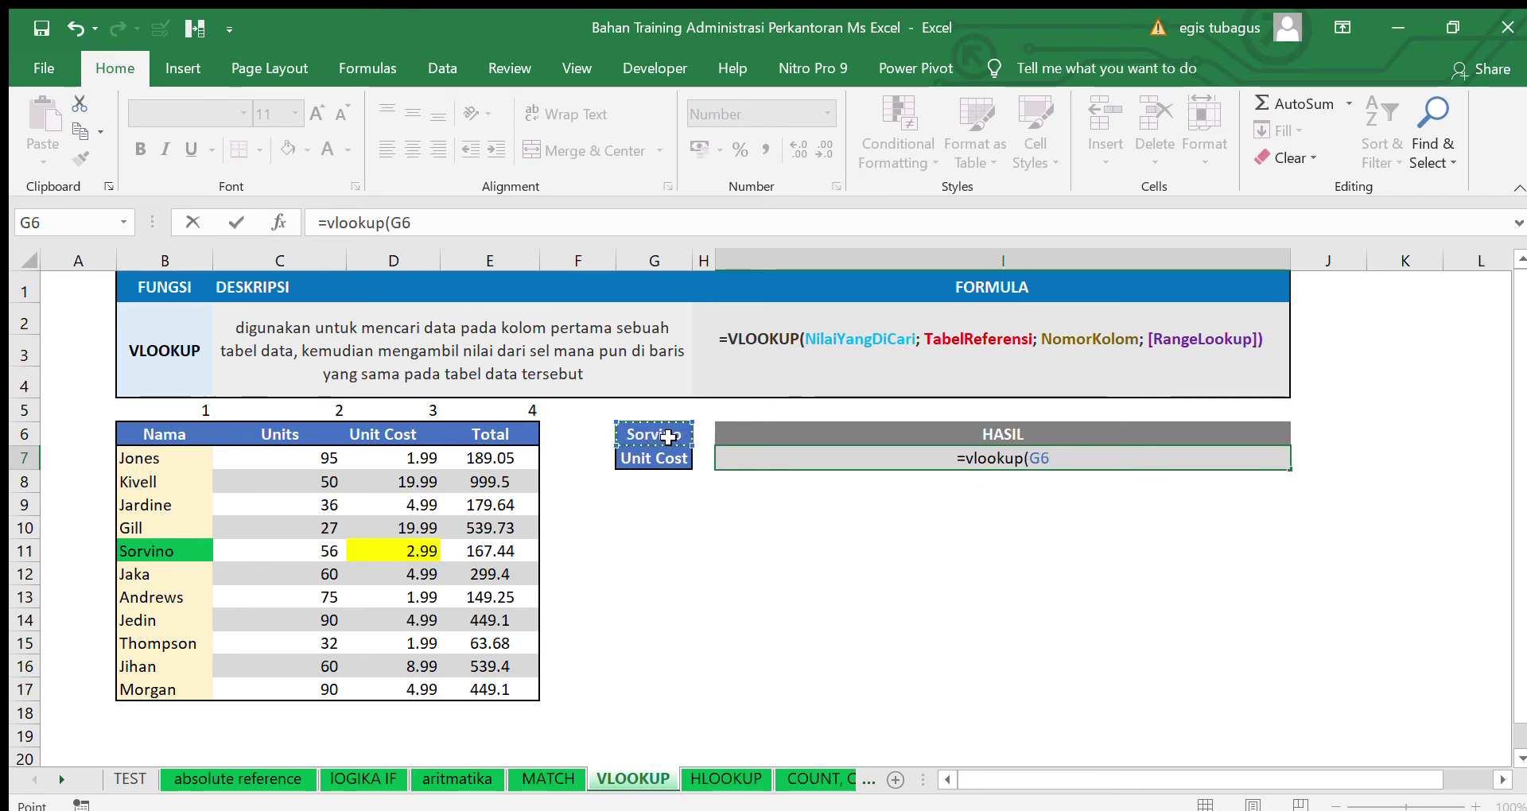
pyautogui.write(',')
pyautogui.click(199, 439)
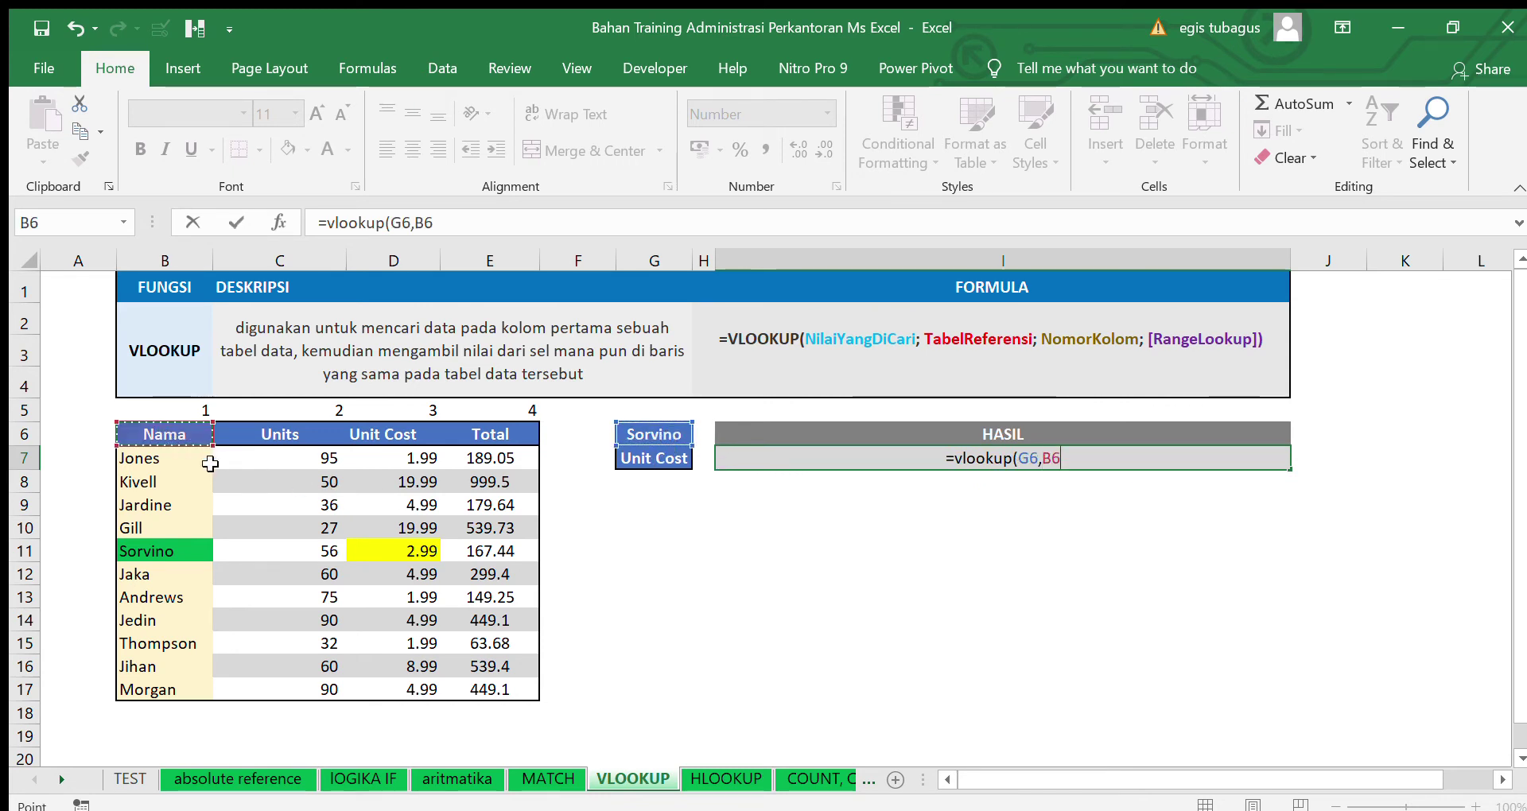
pyautogui.moveTo(210, 464); pyautogui.dragTo(489, 686)
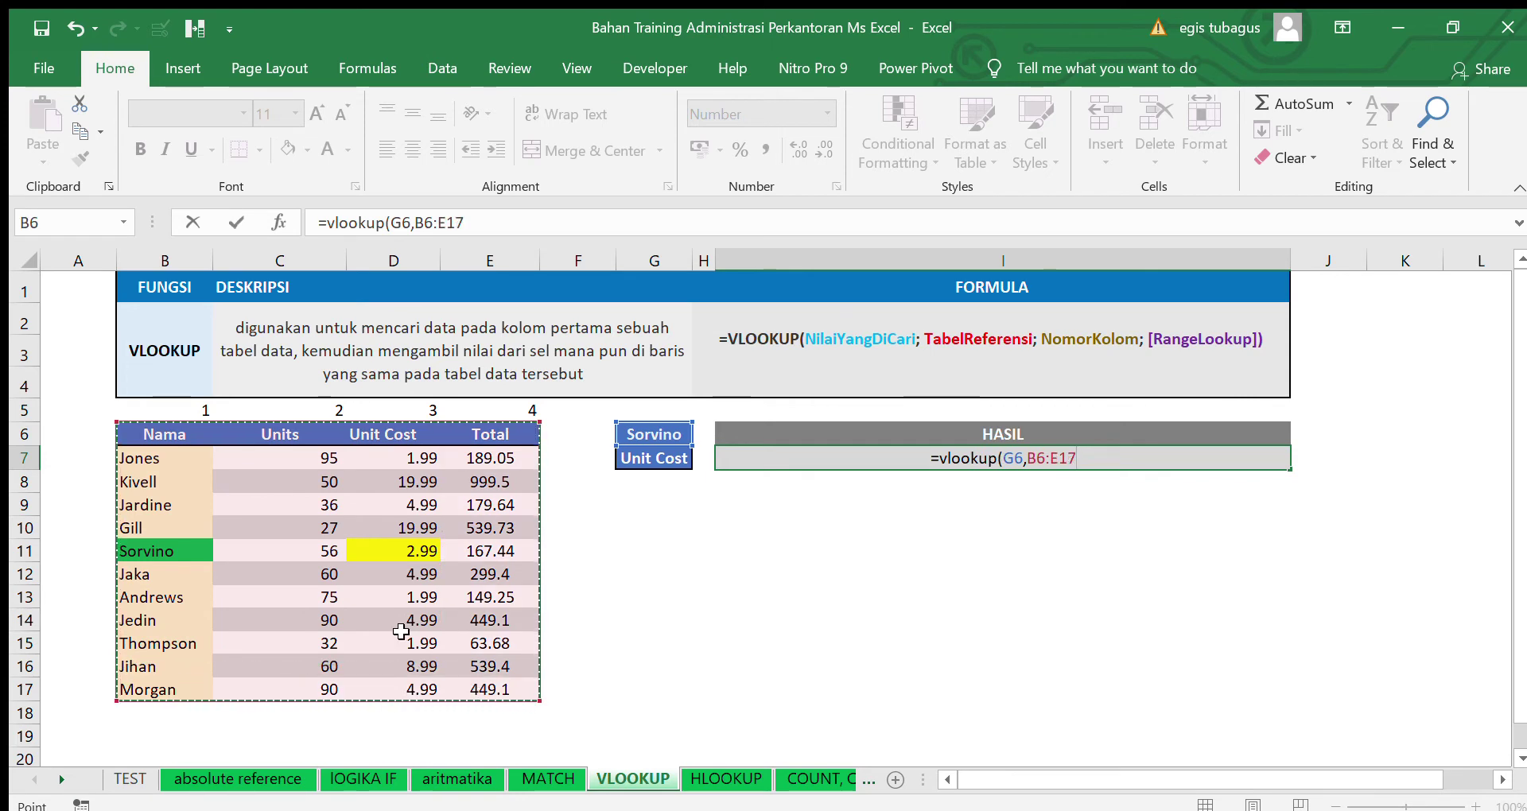
pyautogui.write(',')
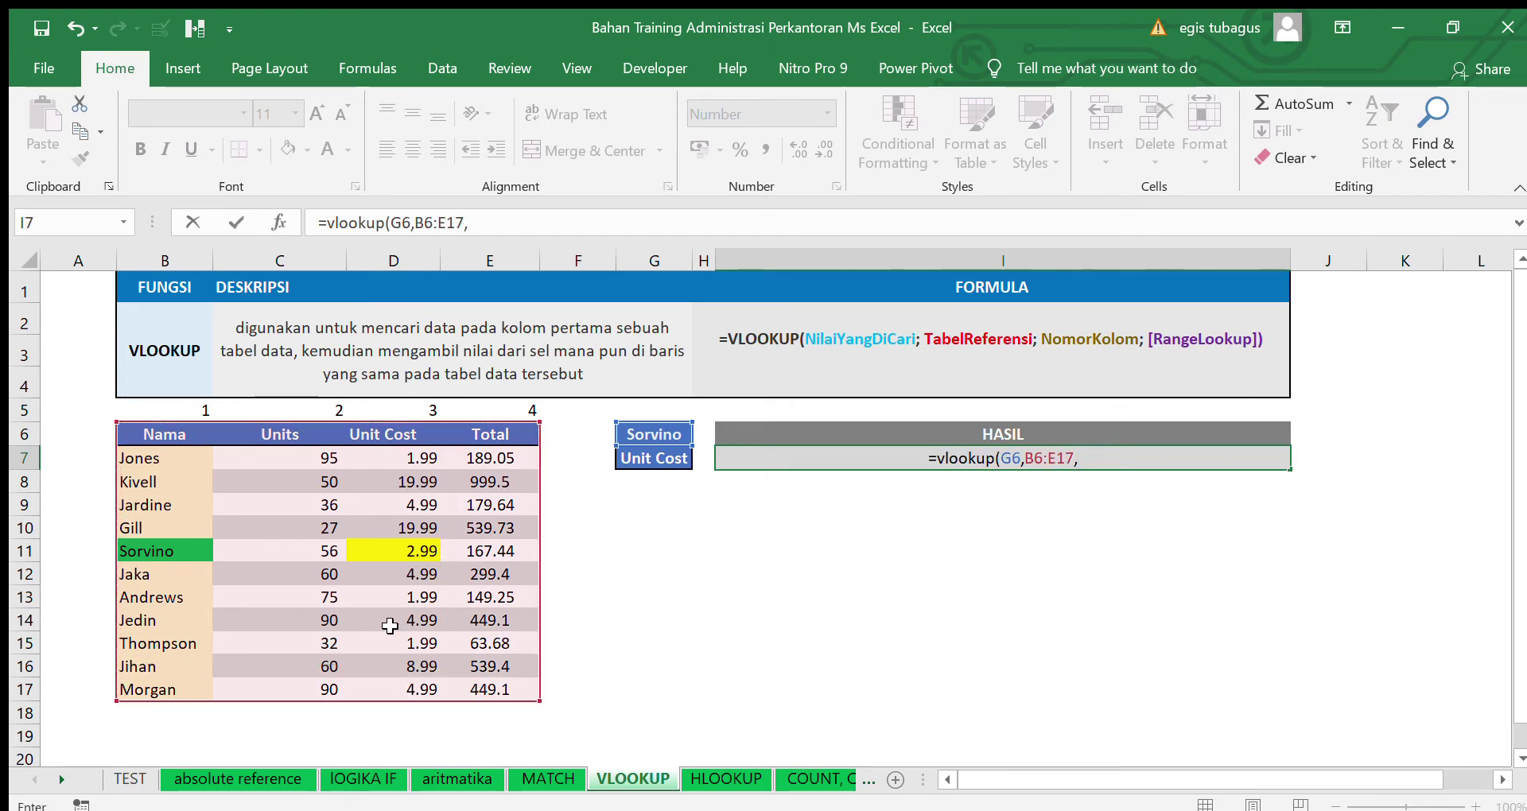
pyautogui.click(401, 552)
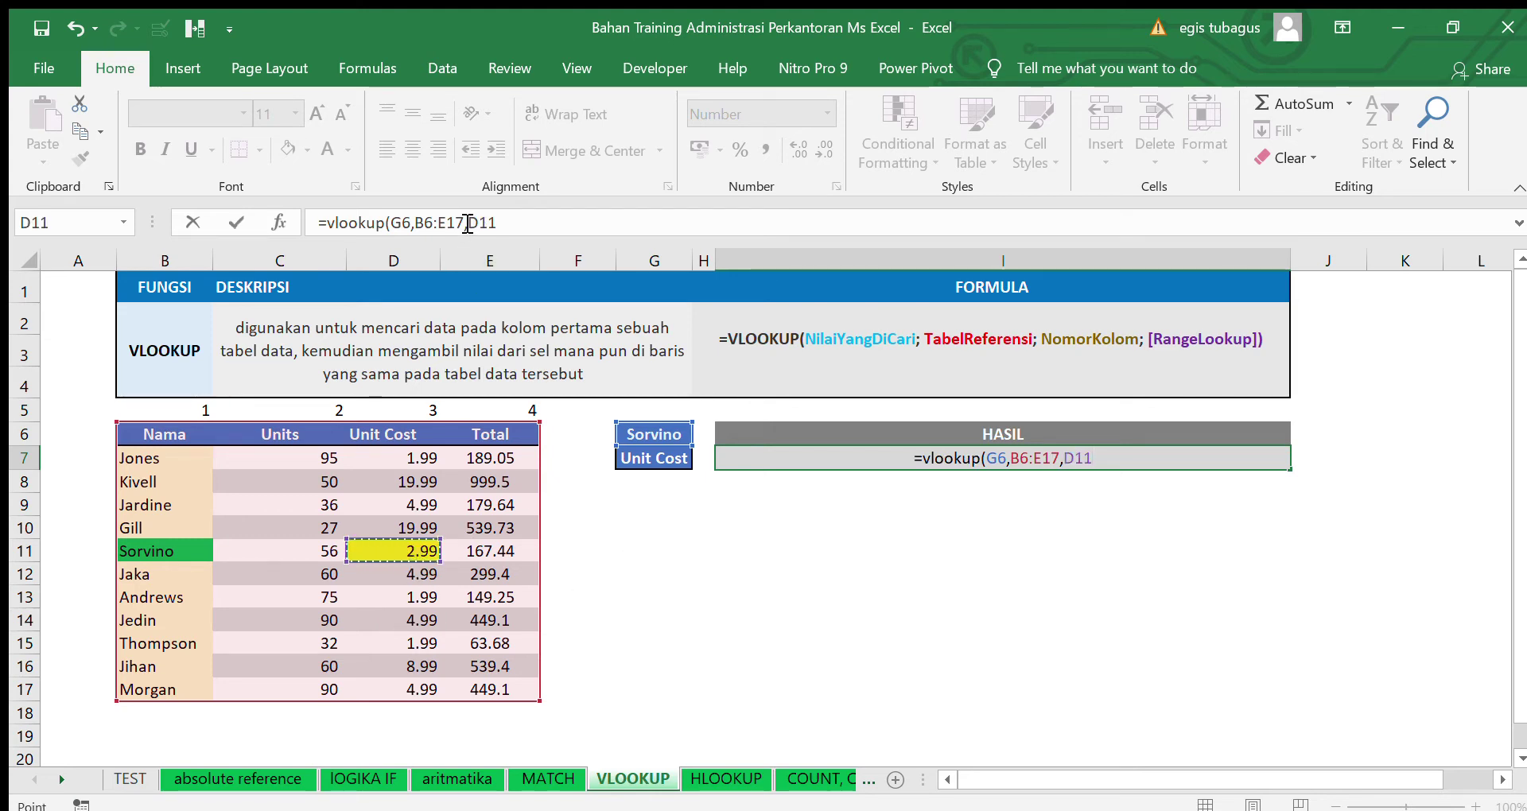
pyautogui.moveTo(470, 225); pyautogui.dragTo(518, 229)
pyautogui.write('3,')
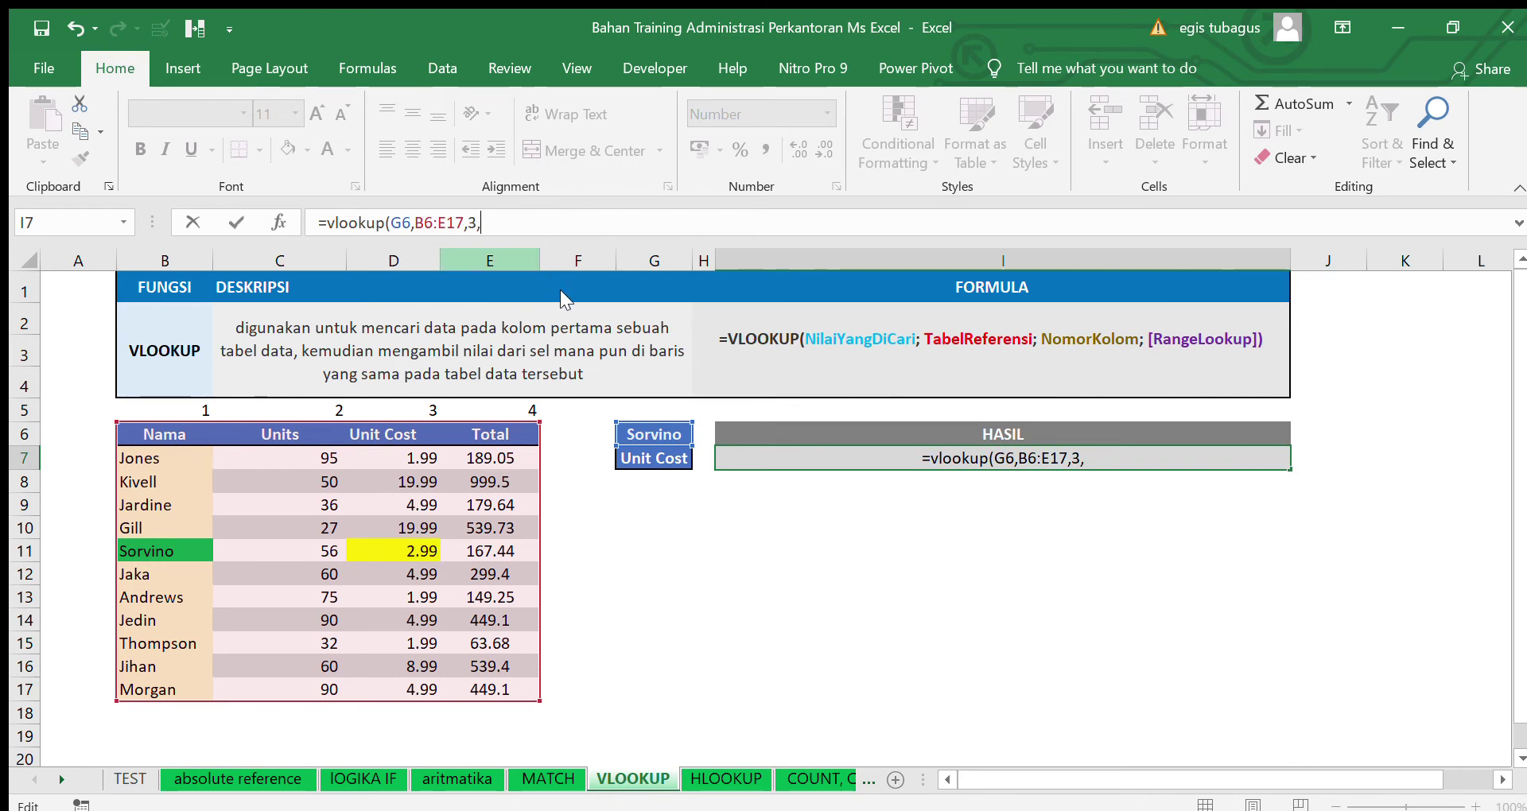
pyautogui.write('FALSE')
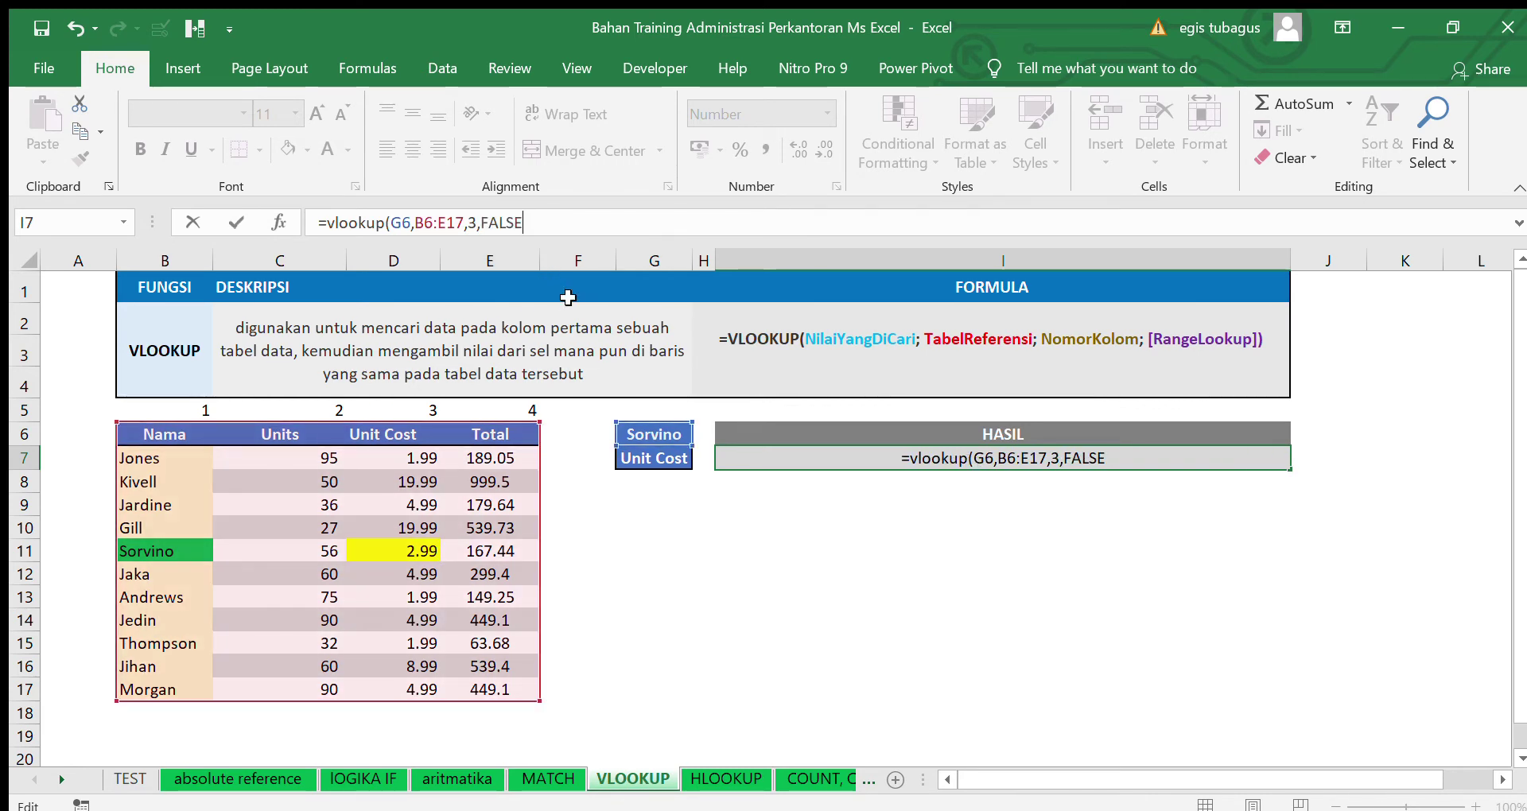
pyautogui.press('Return')
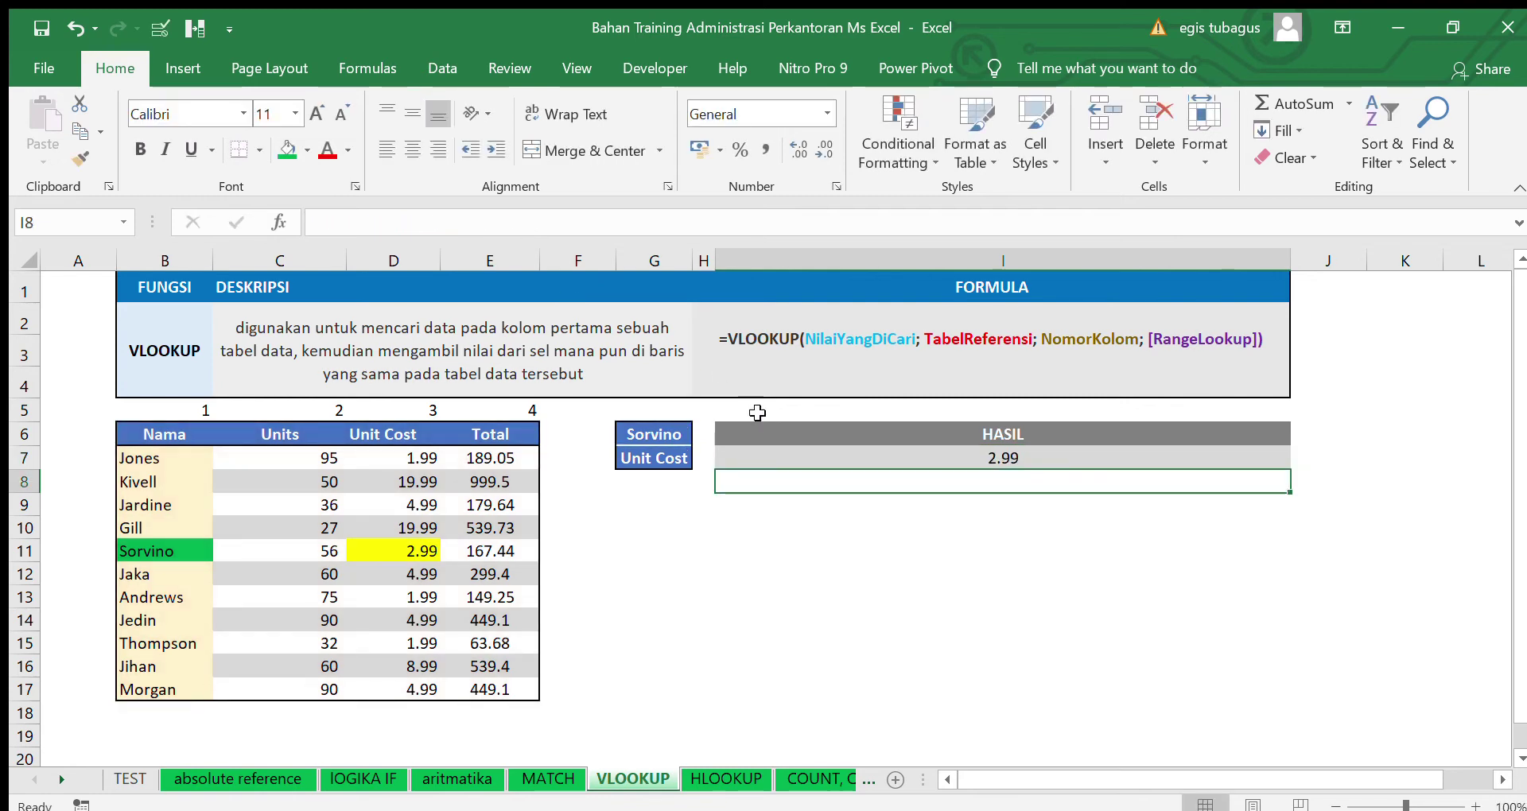
pyautogui.click(410, 554)
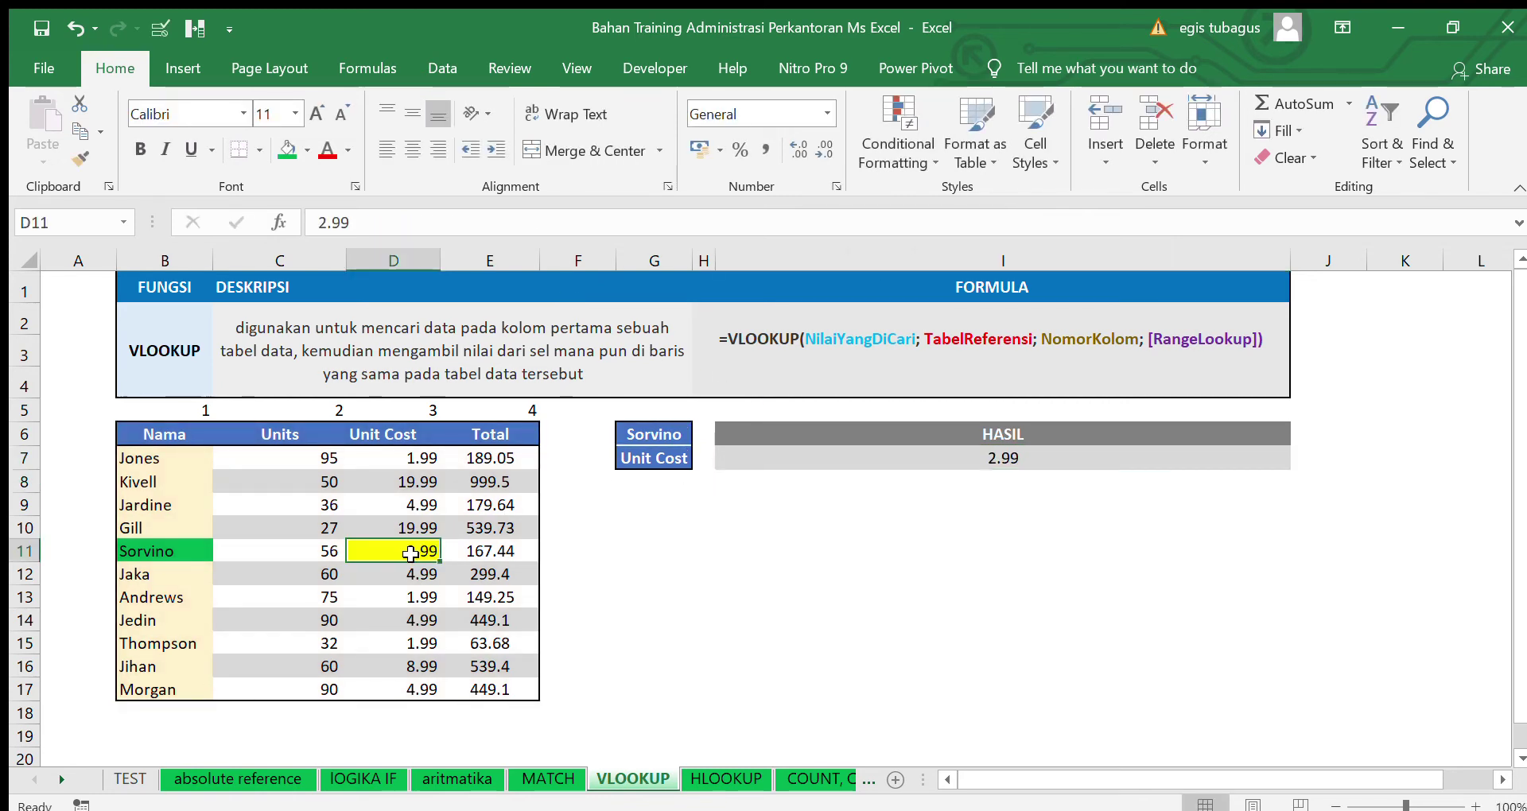
# Fill name cell B12 with green and set G6 to that name, comparing the lookup result with D12
pyautogui.click(174, 577)
pyautogui.click(287, 149)
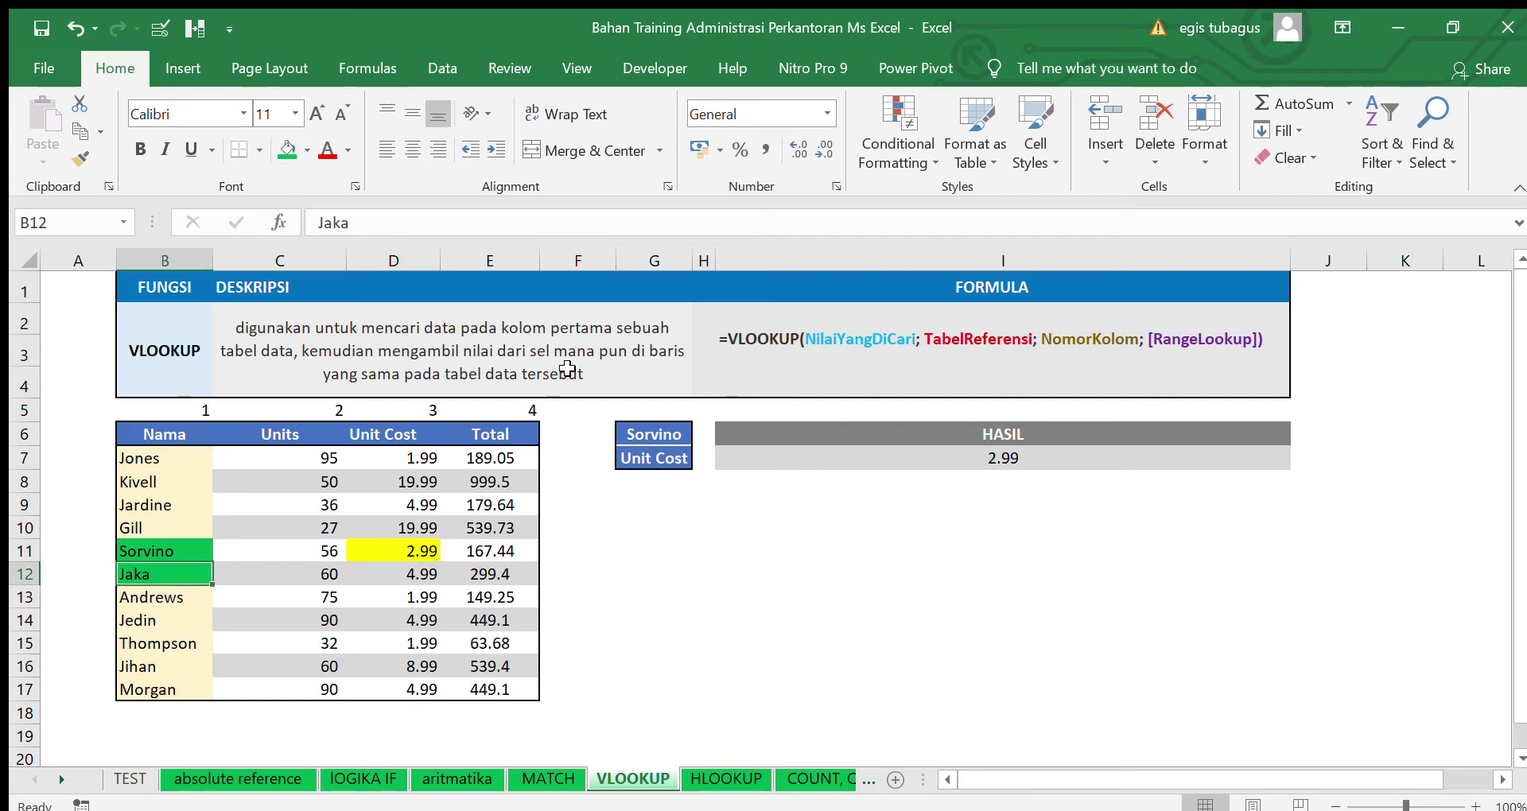
pyautogui.click(658, 430)
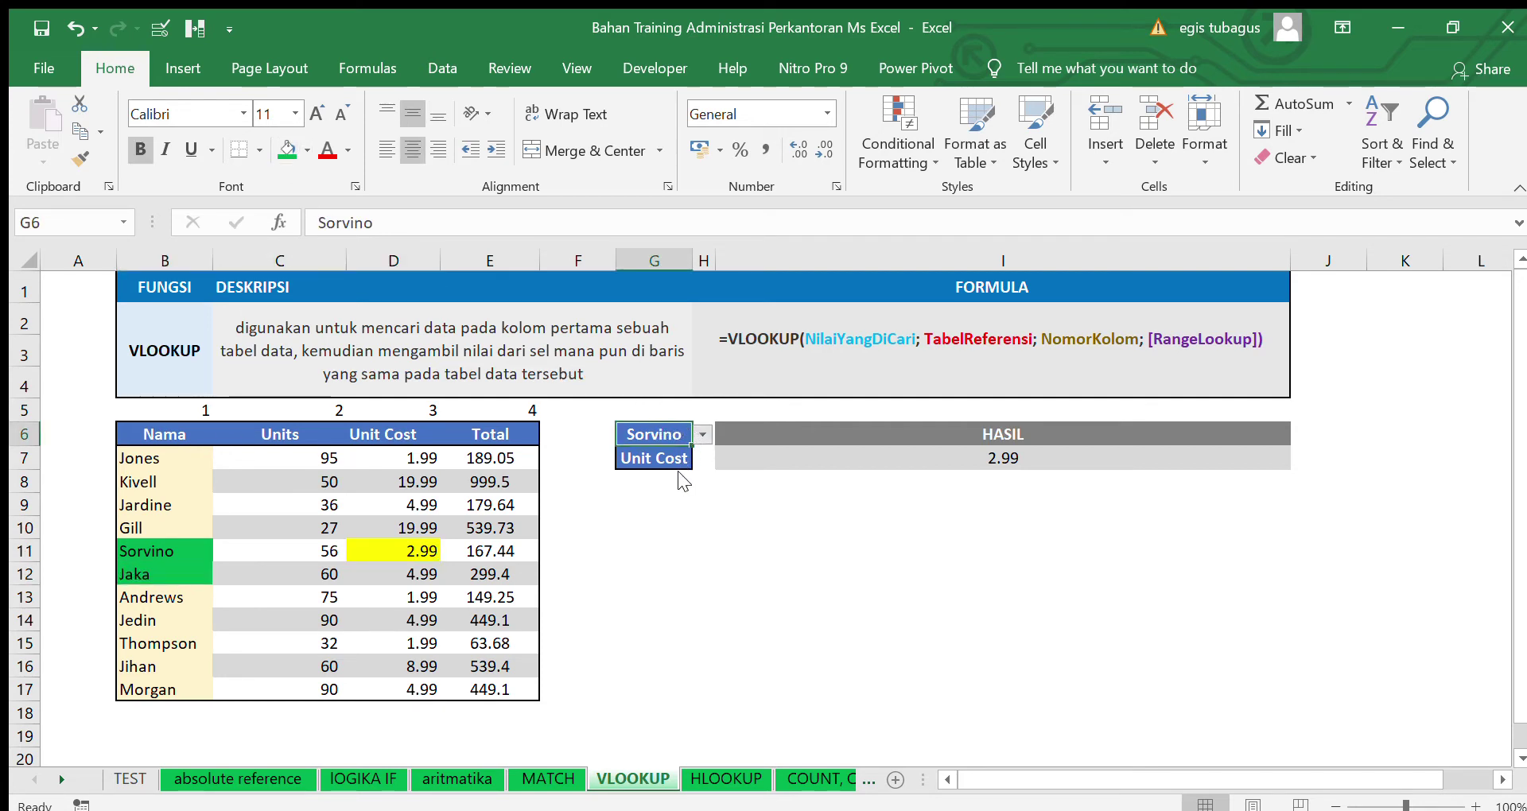
pyautogui.write('Jaka')
pyautogui.click(417, 576)
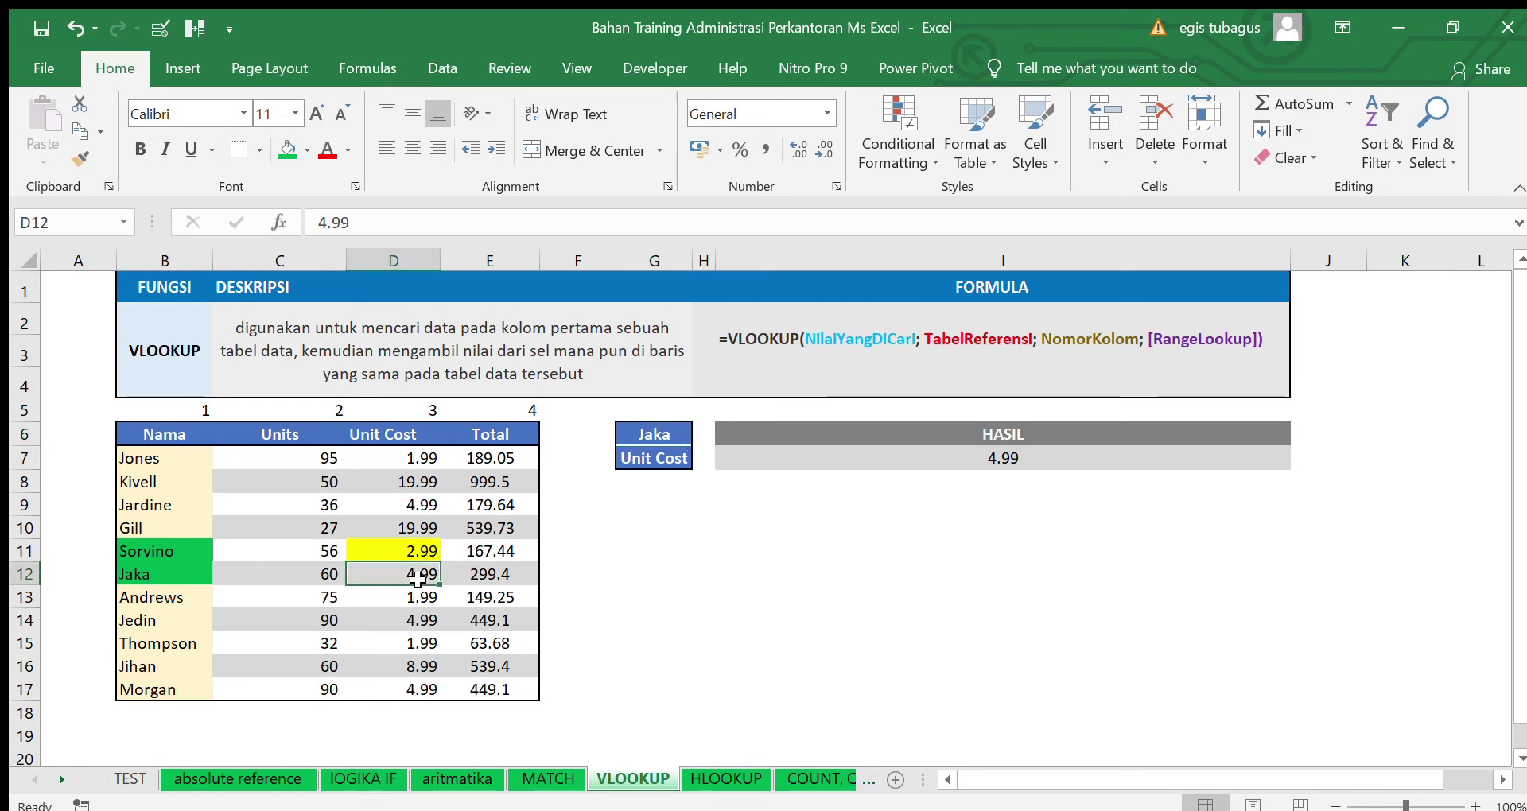
# Colour the name in B10 with a red font and choose it in G6, comparing the lookup result with D10
pyautogui.click(182, 531)
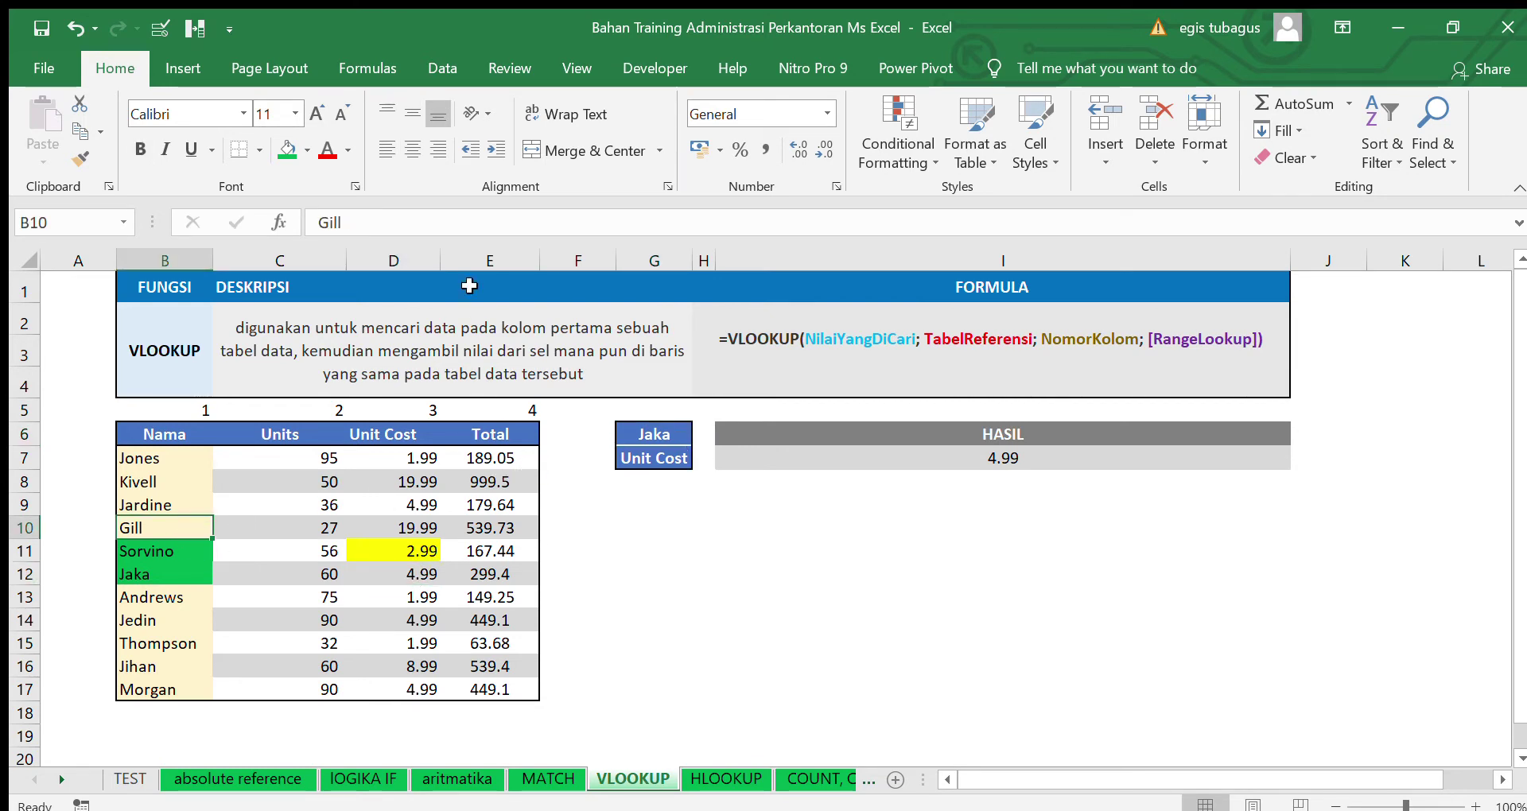
pyautogui.click(328, 151)
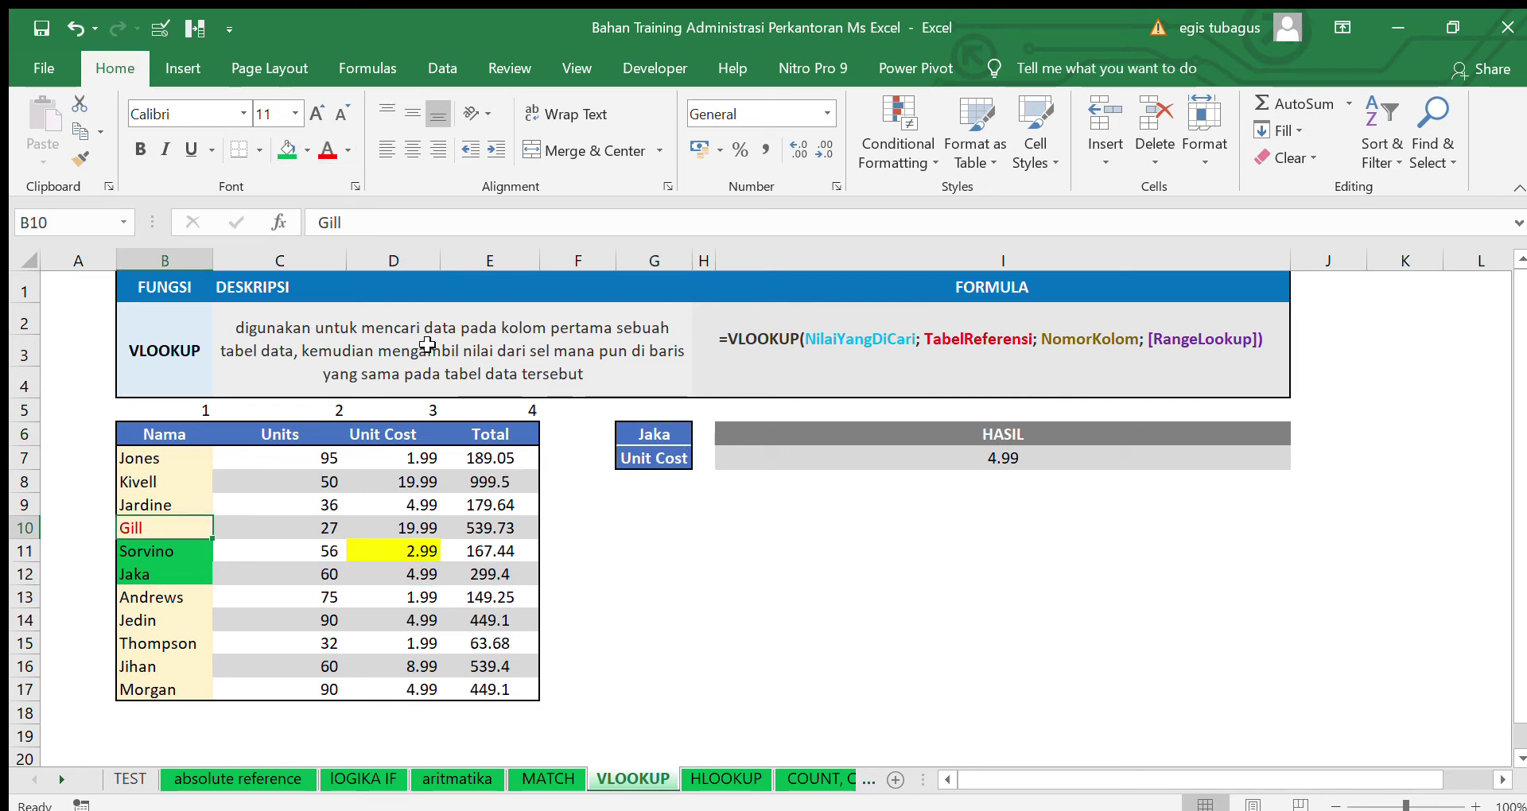
pyautogui.click(673, 432)
pyautogui.click(703, 436)
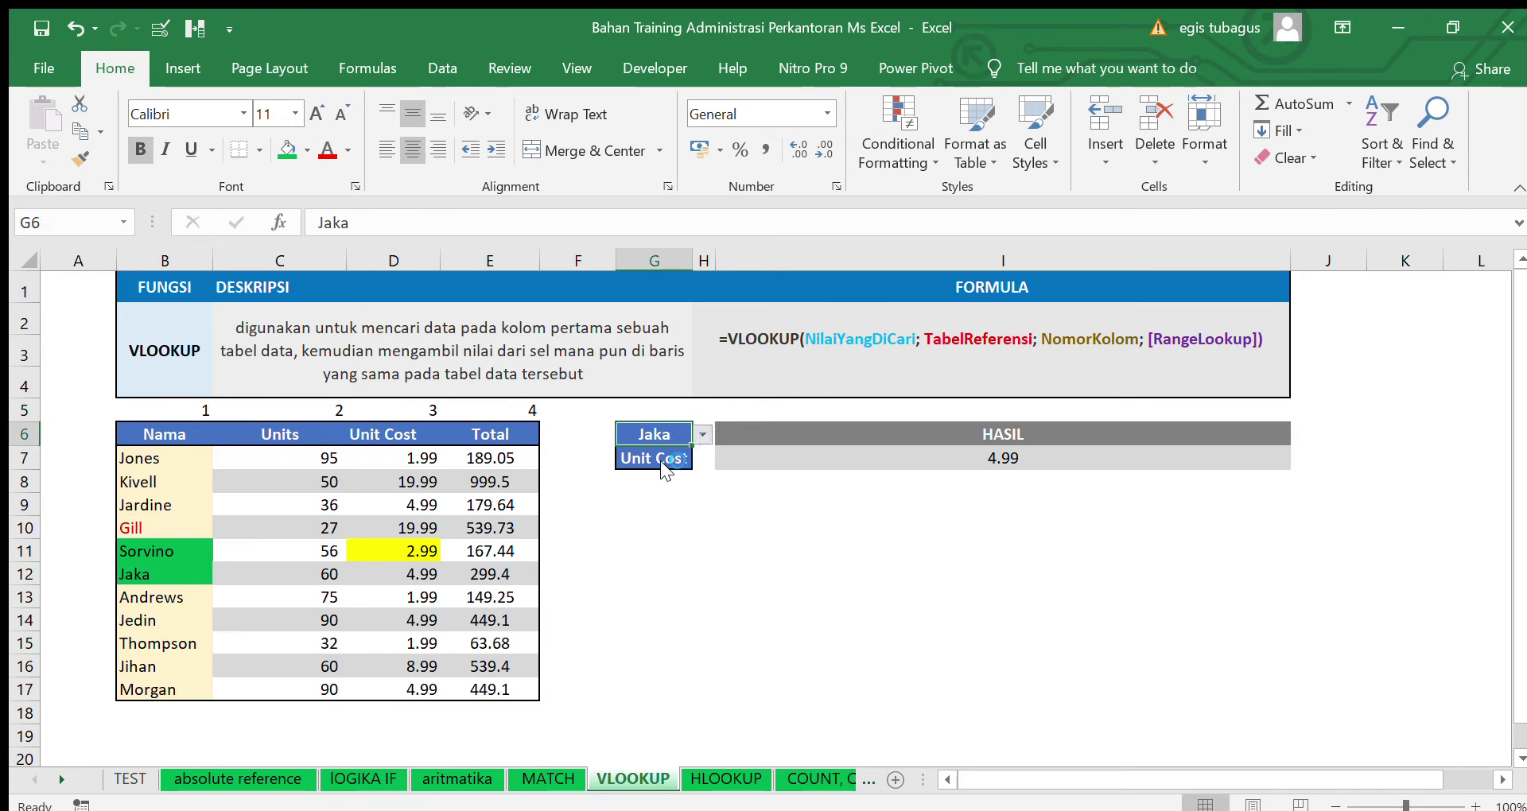
pyautogui.click(668, 456)
pyautogui.click(412, 528)
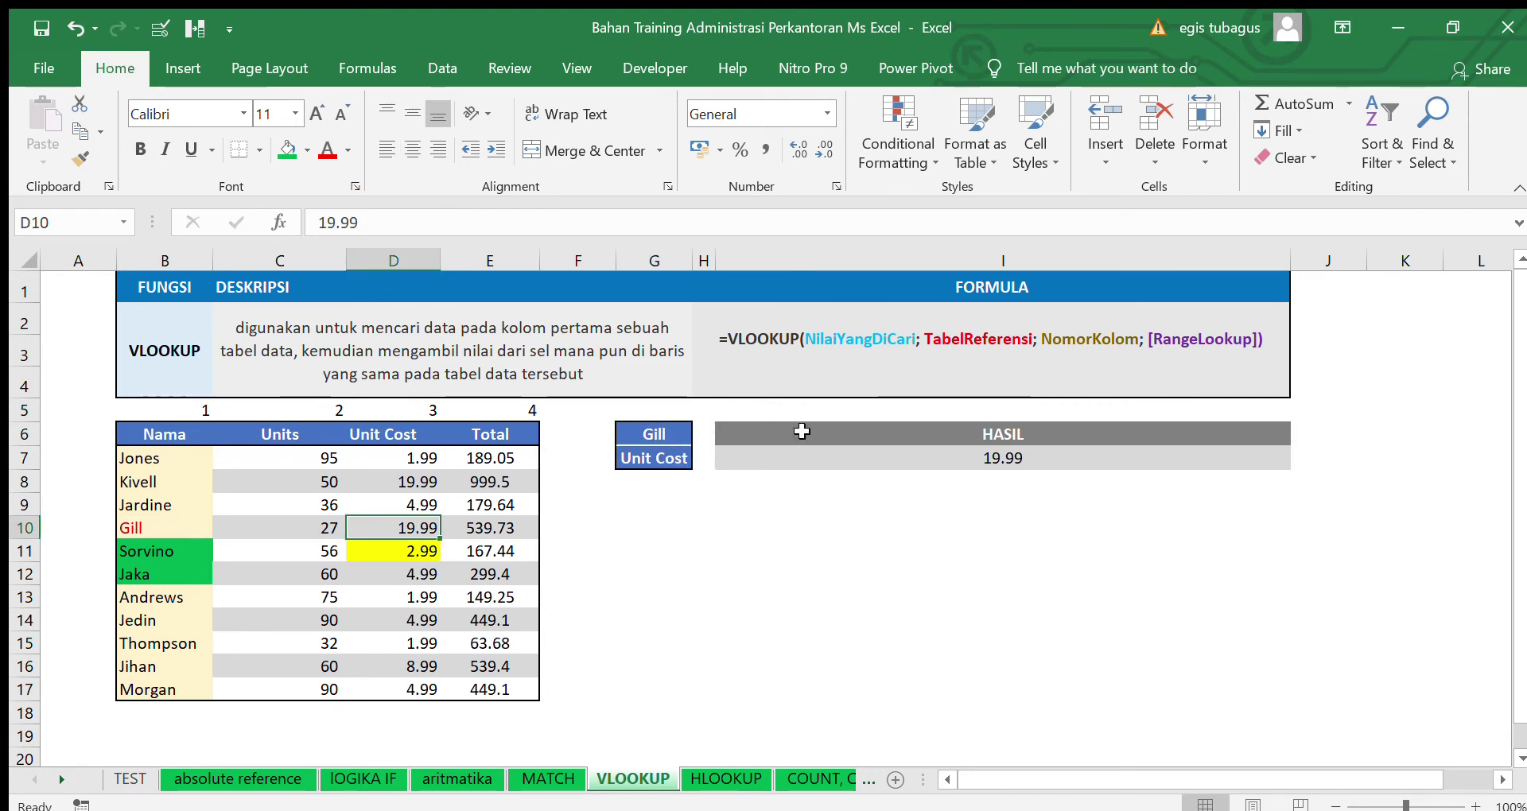
# Examine the lookup entries in G6 and G7 and the column-number argument of the VLOOKUP formula in I7
pyautogui.click(678, 439)
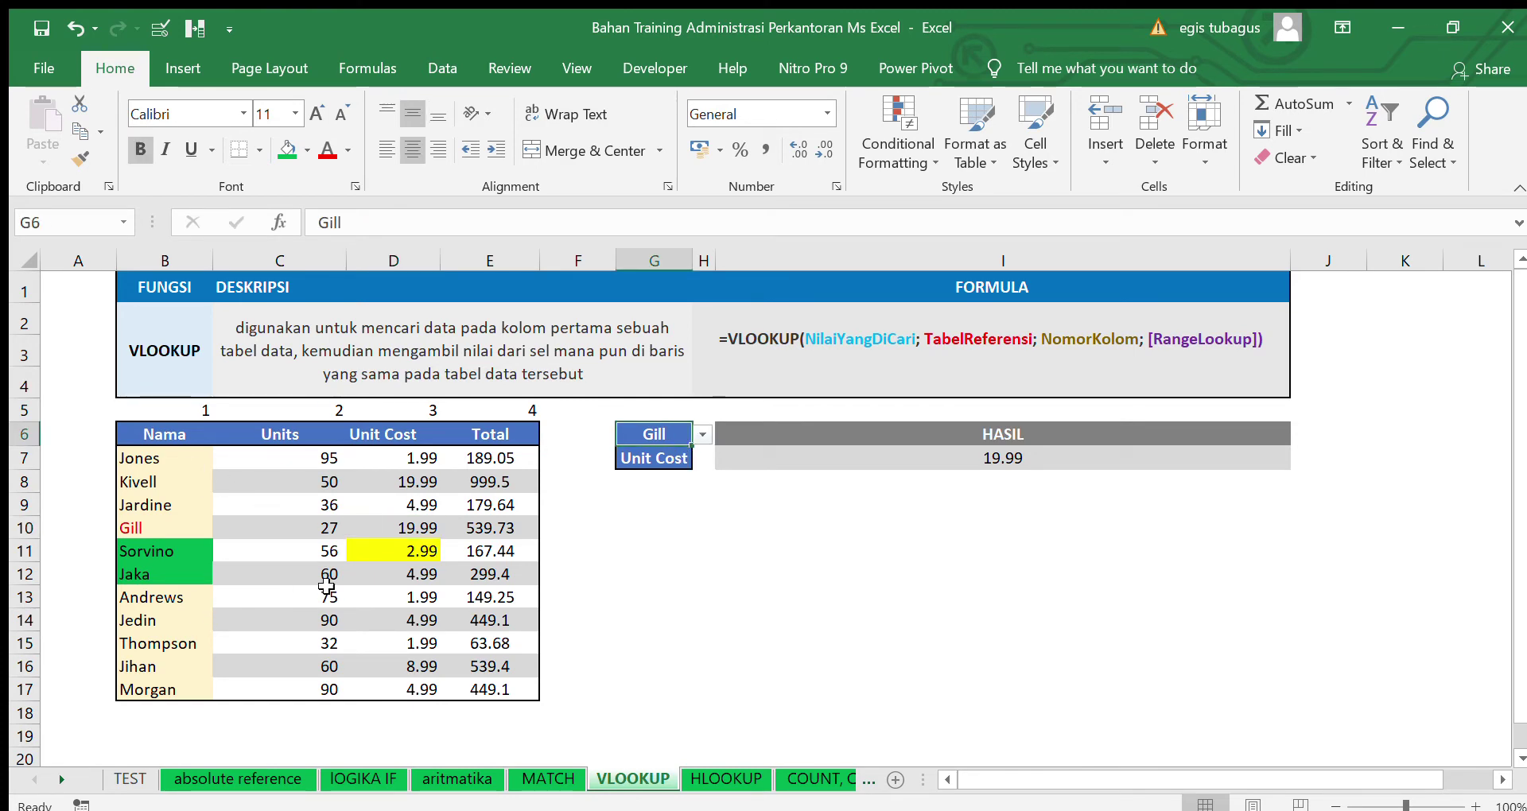
pyautogui.click(680, 460)
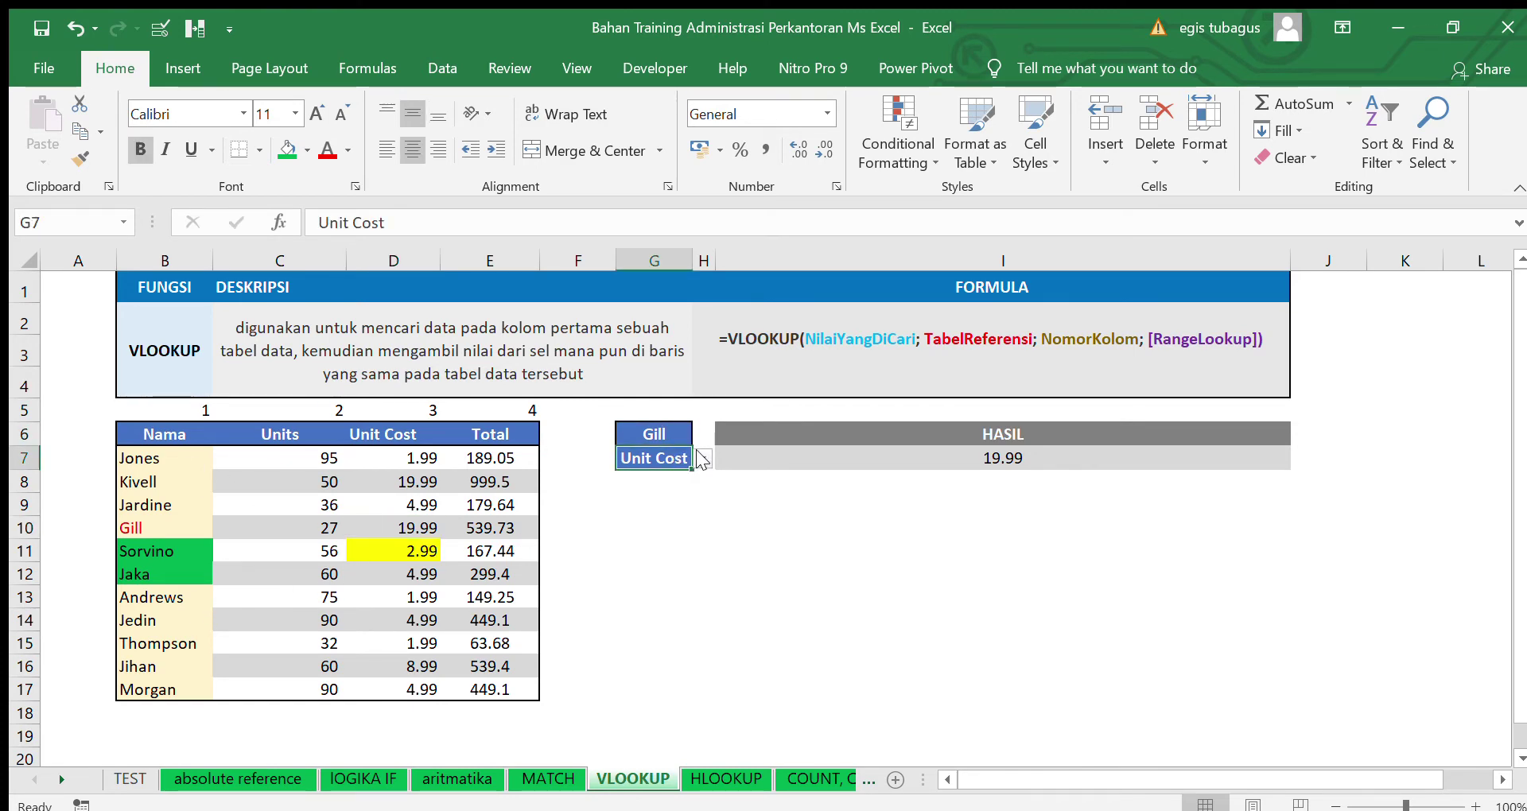
pyautogui.click(813, 450)
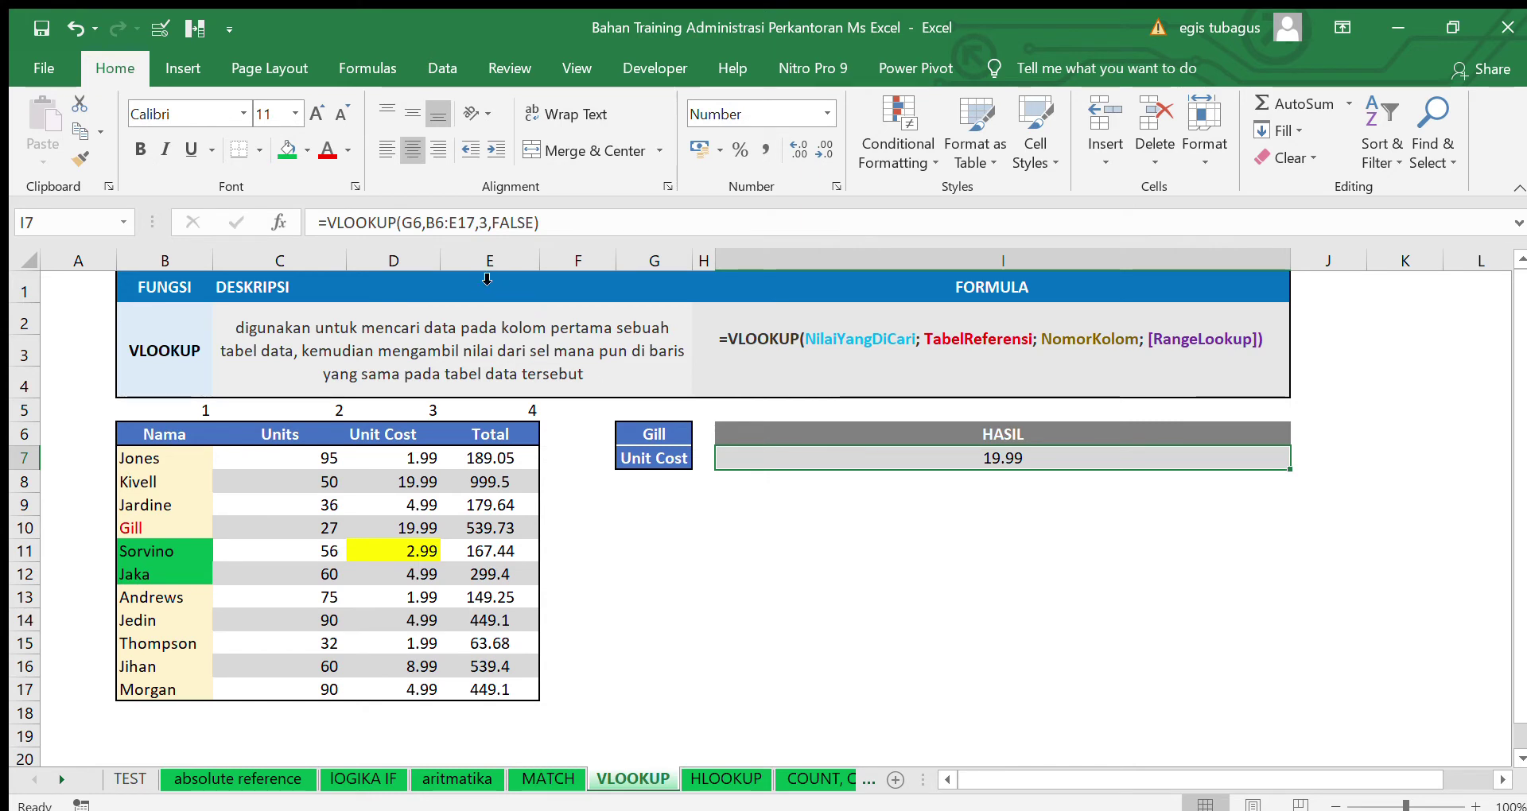
pyautogui.click(488, 224)
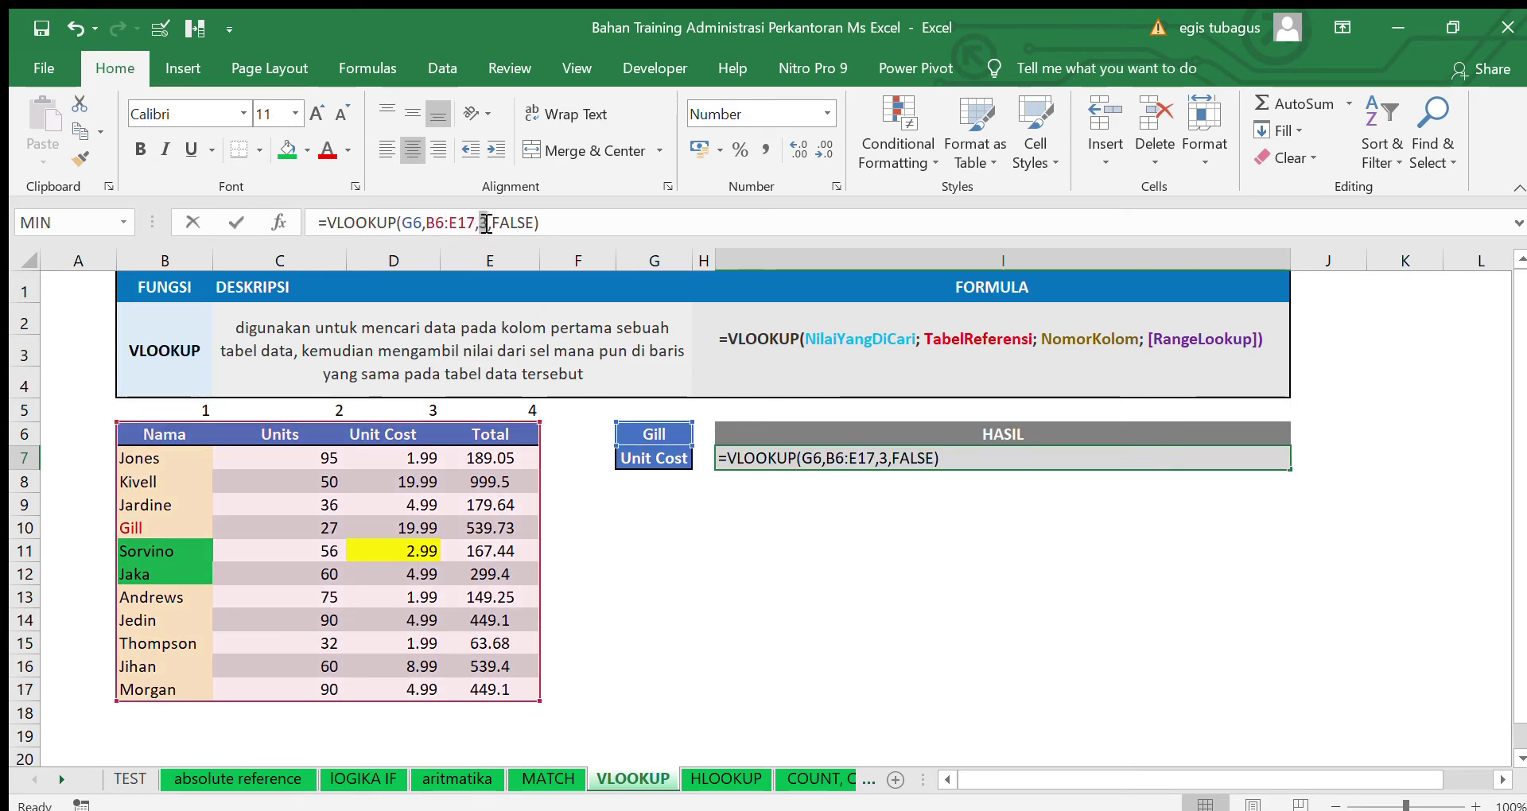
pyautogui.doubleClick(483, 223)
pyautogui.press('Return')
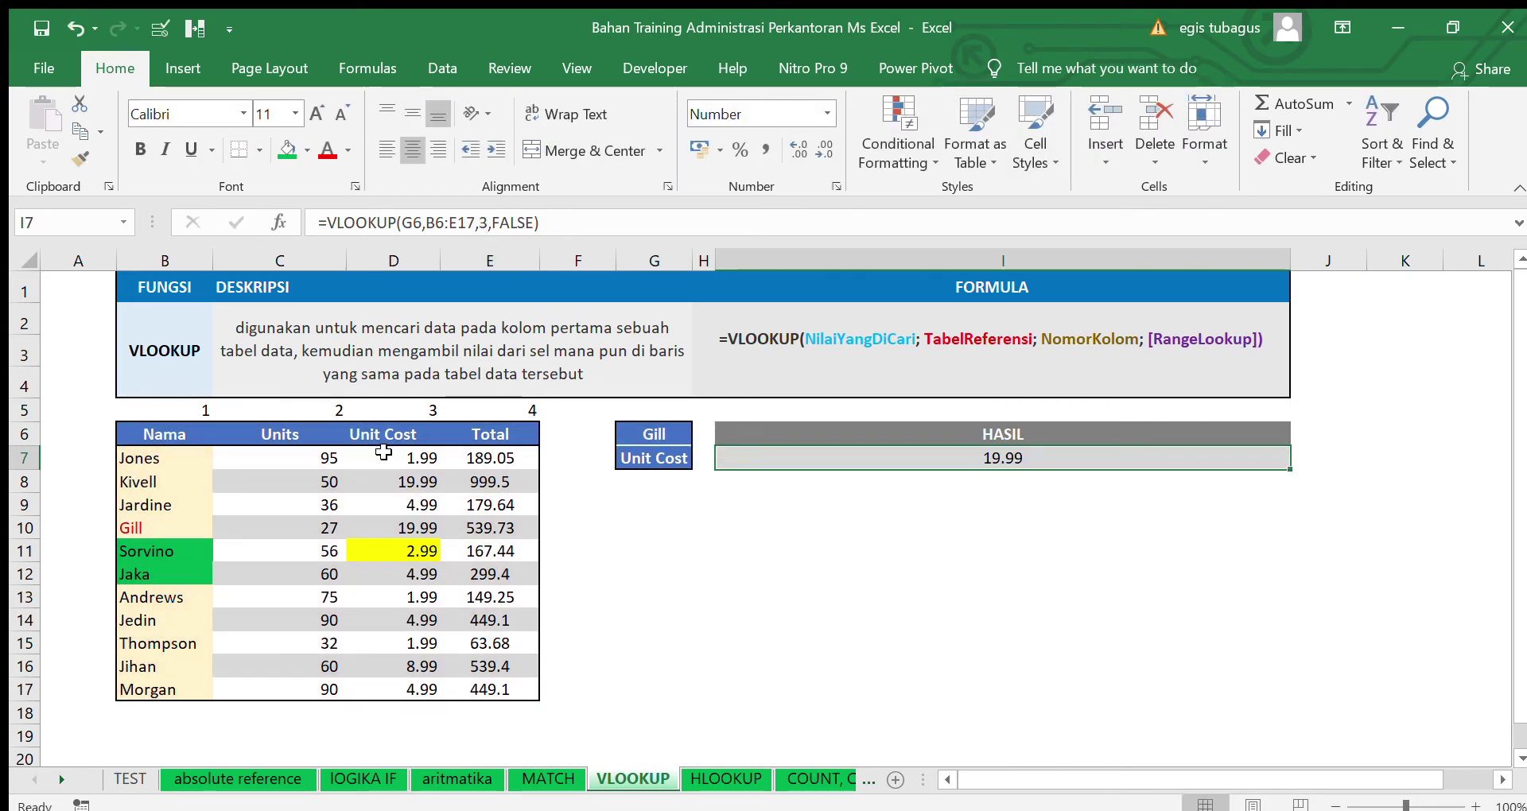
# In I9, enter =MATCH(G7,B6:E6,0) to find the position of G7's heading in the table's header row
pyautogui.click(748, 512)
pyautogui.write('=')
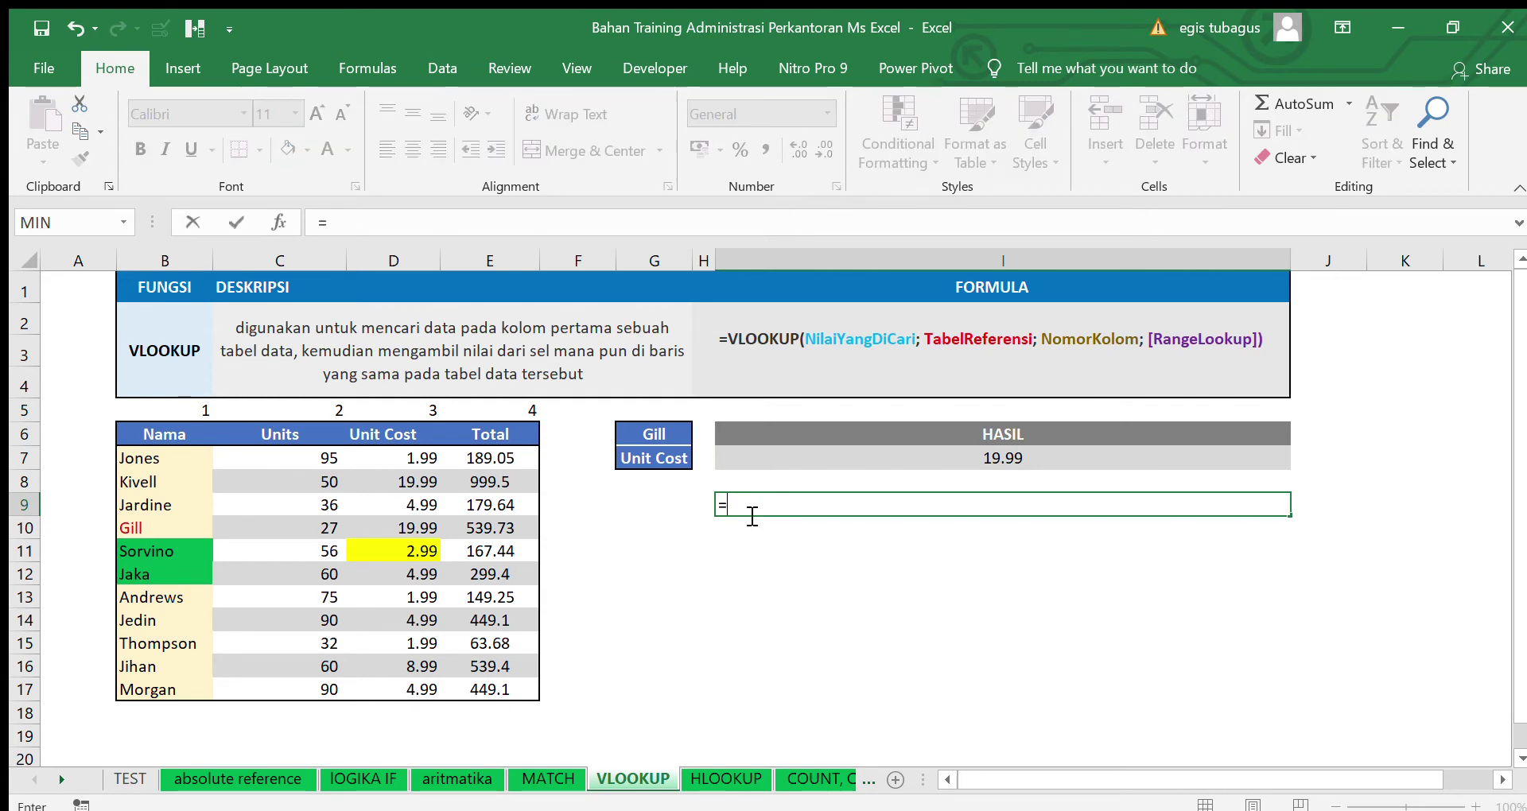
pyautogui.write('match(')
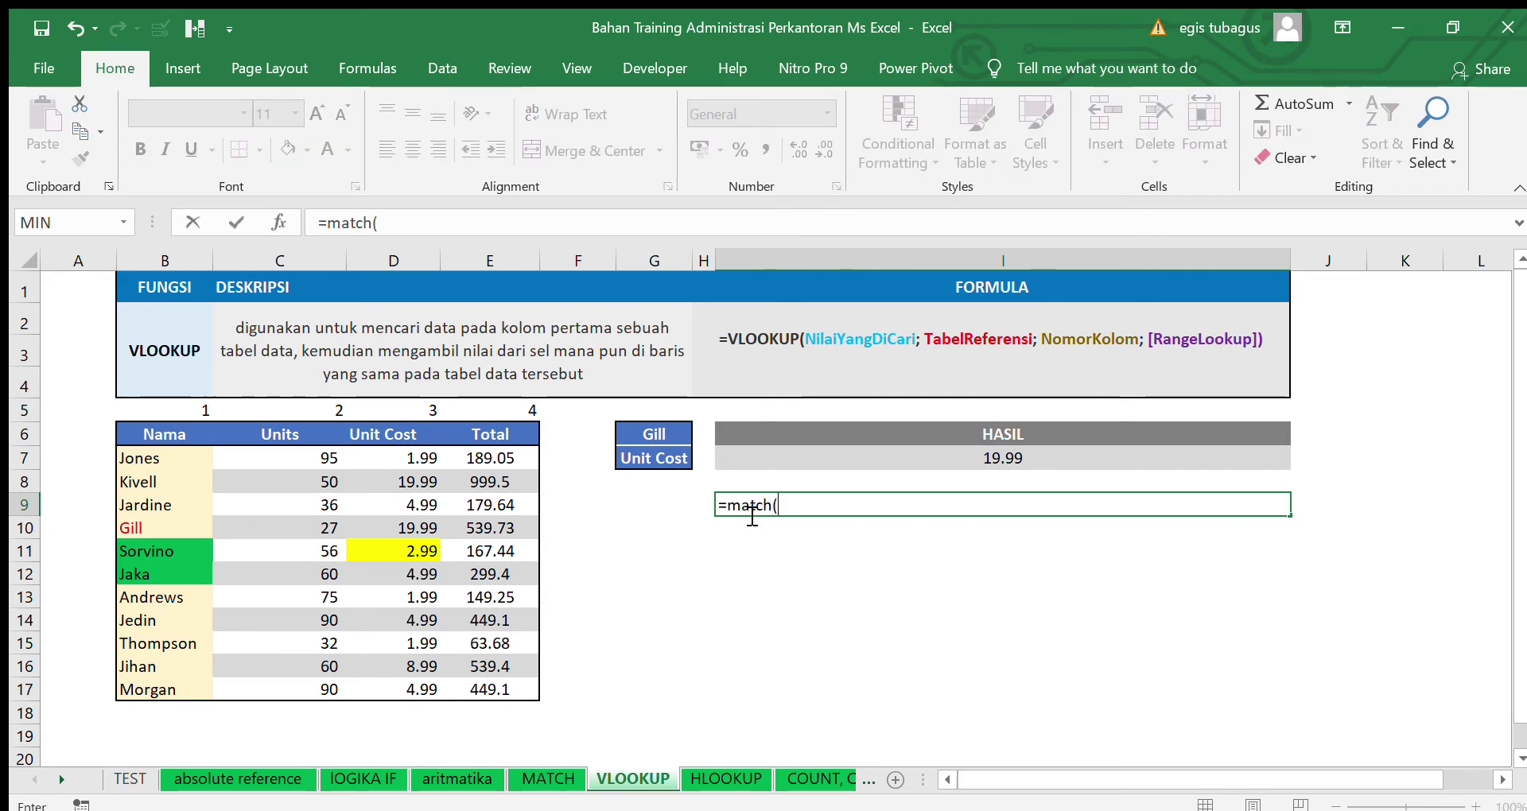
pyautogui.click(664, 460)
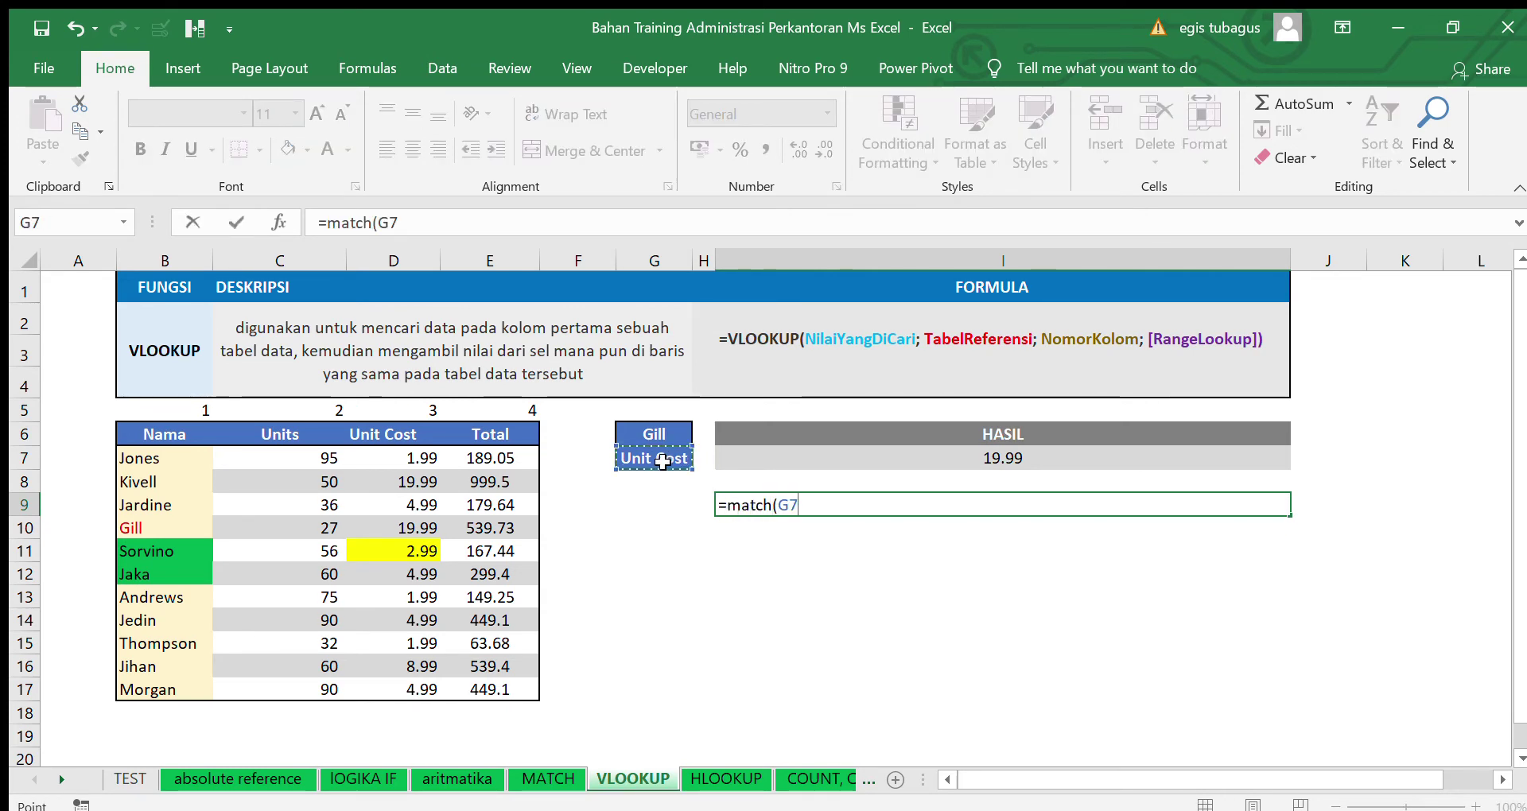
pyautogui.write(',')
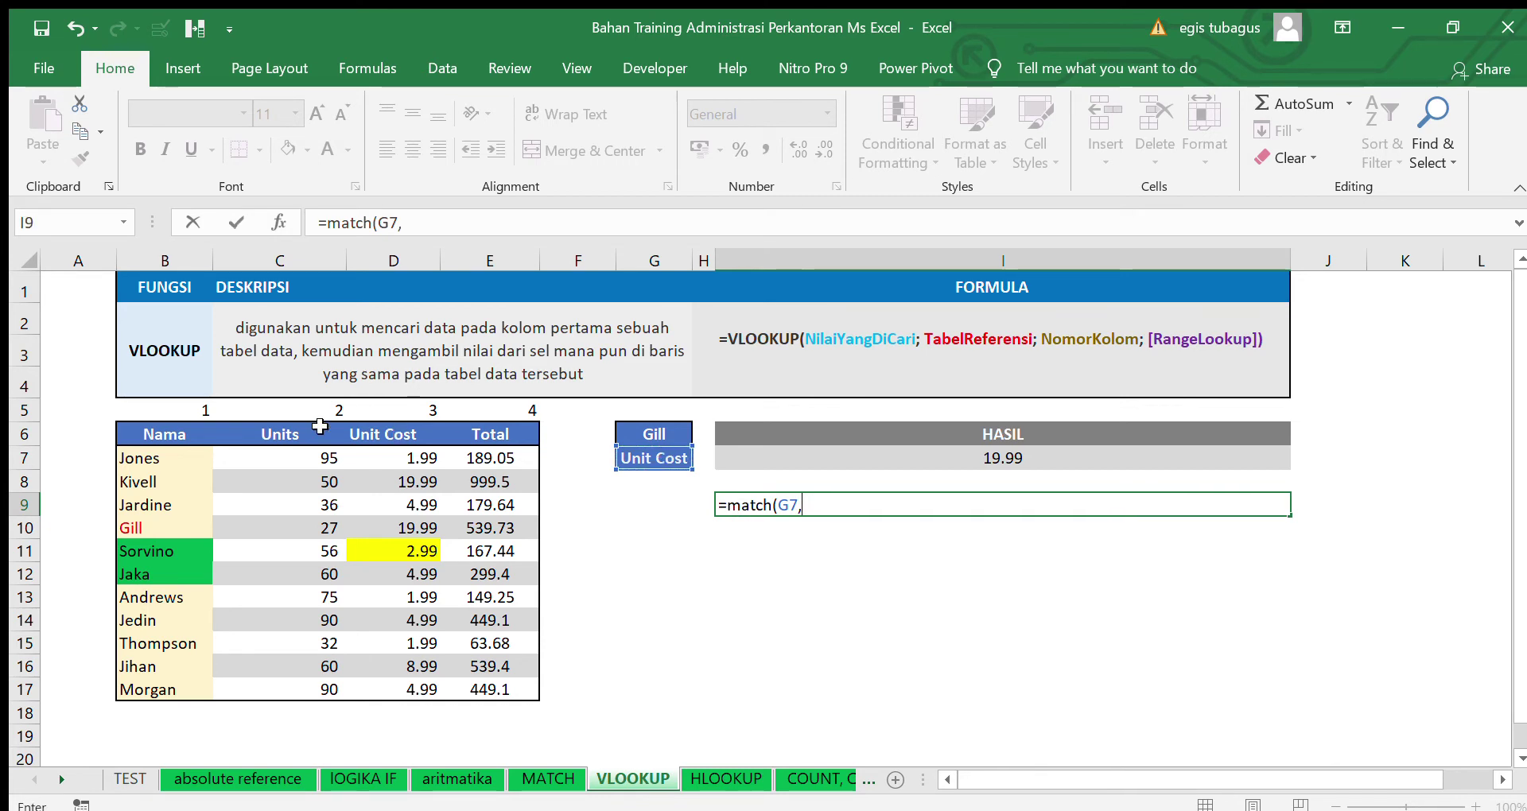
pyautogui.moveTo(171, 434); pyautogui.dragTo(509, 437)
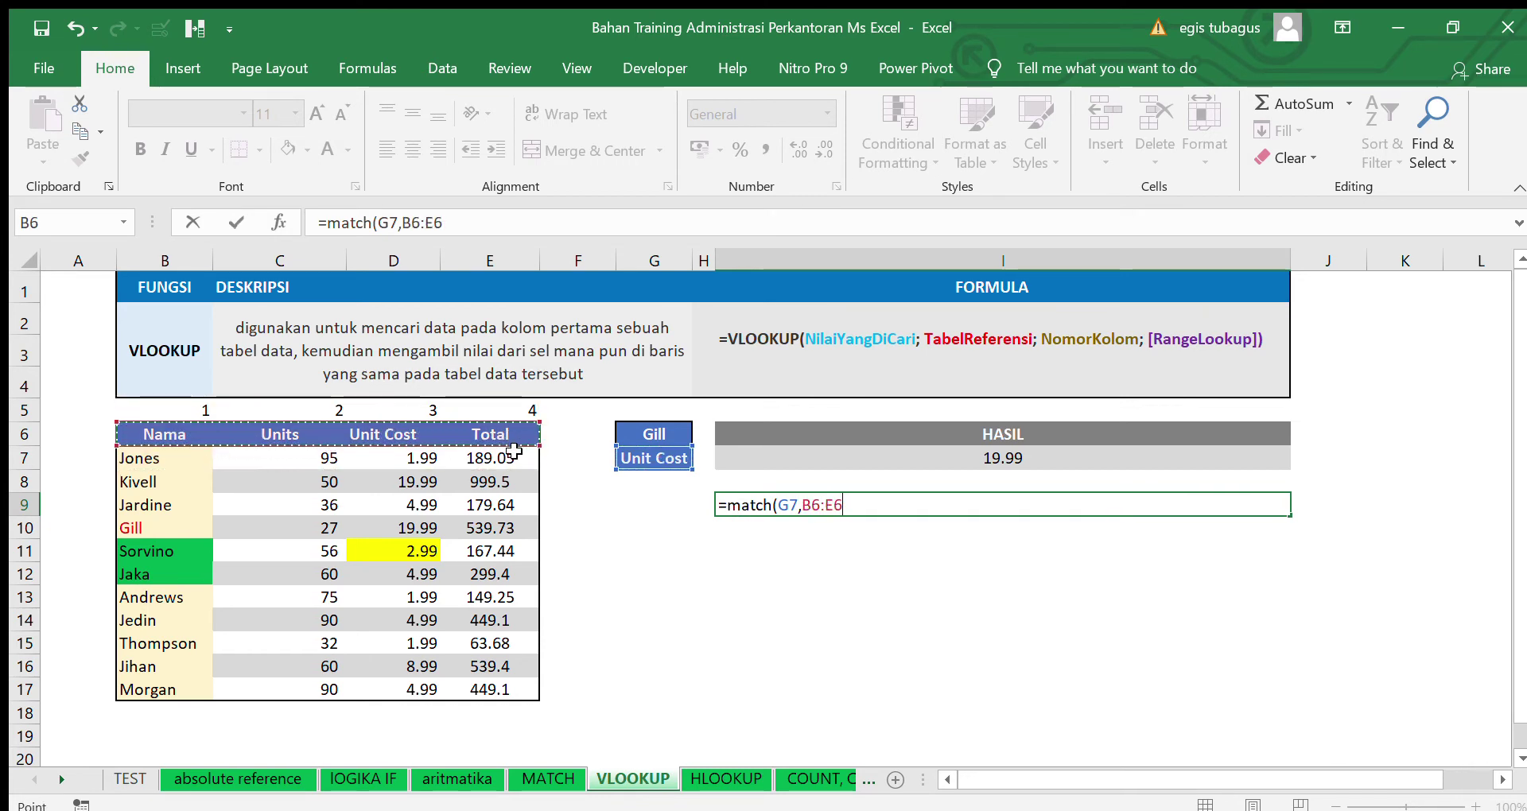
pyautogui.write(',')
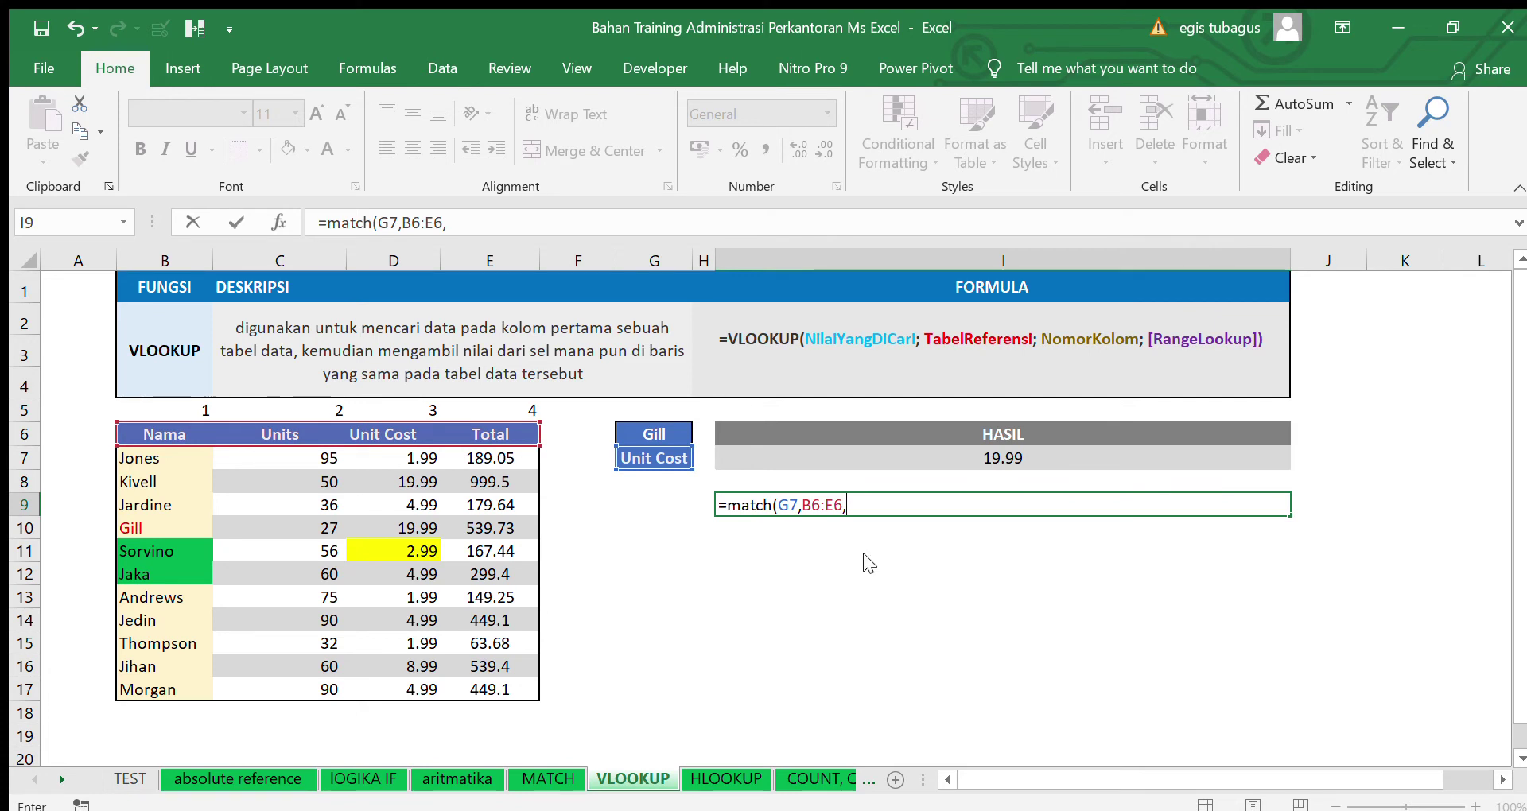
pyautogui.write('0')
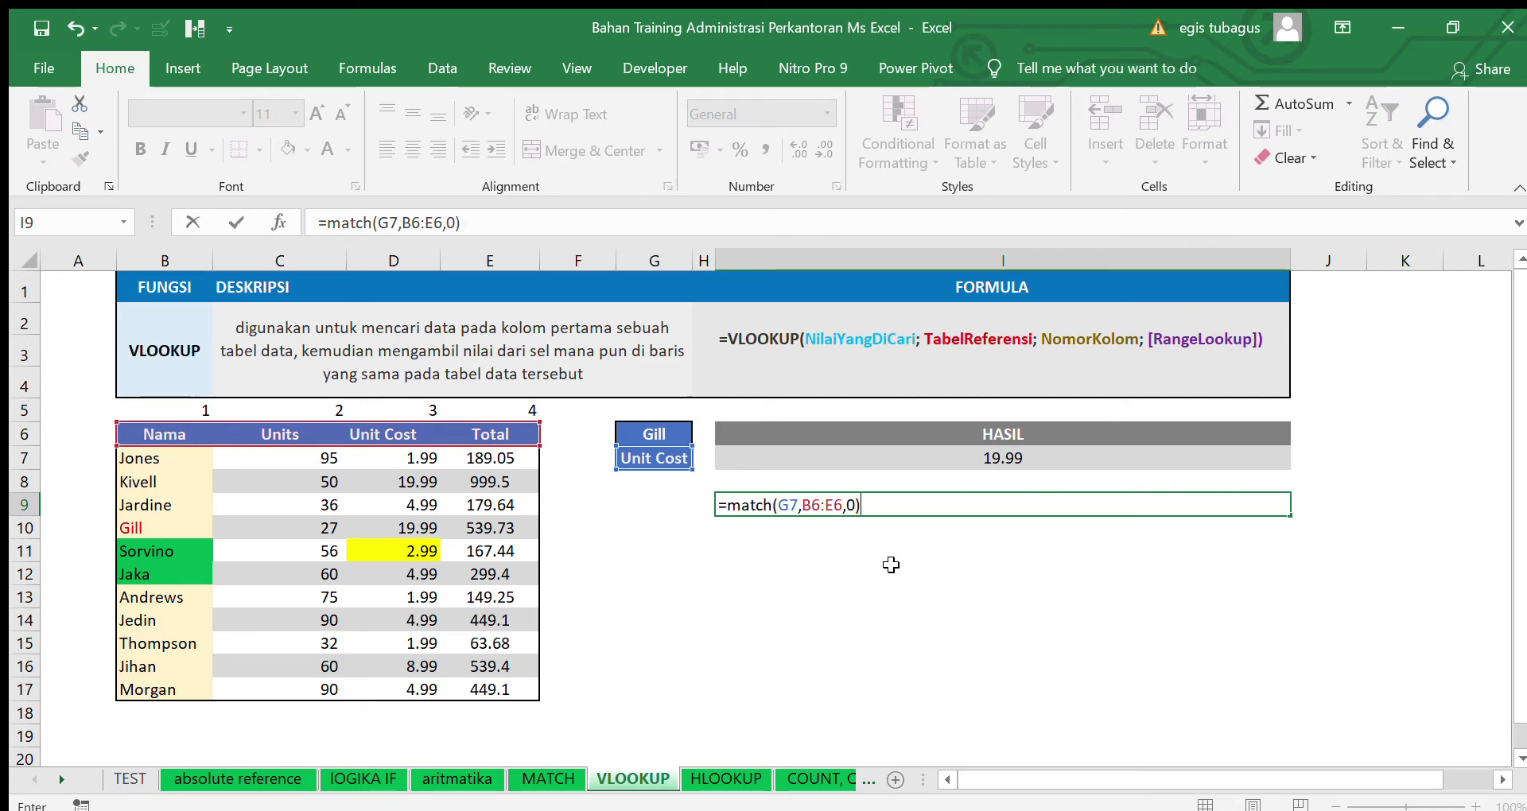
pyautogui.press('Return')
# Replace the column number 3 in I7's VLOOKUP formula with MATCH(G7,B6:E6,0) copied from I9
pyautogui.click(889, 507)
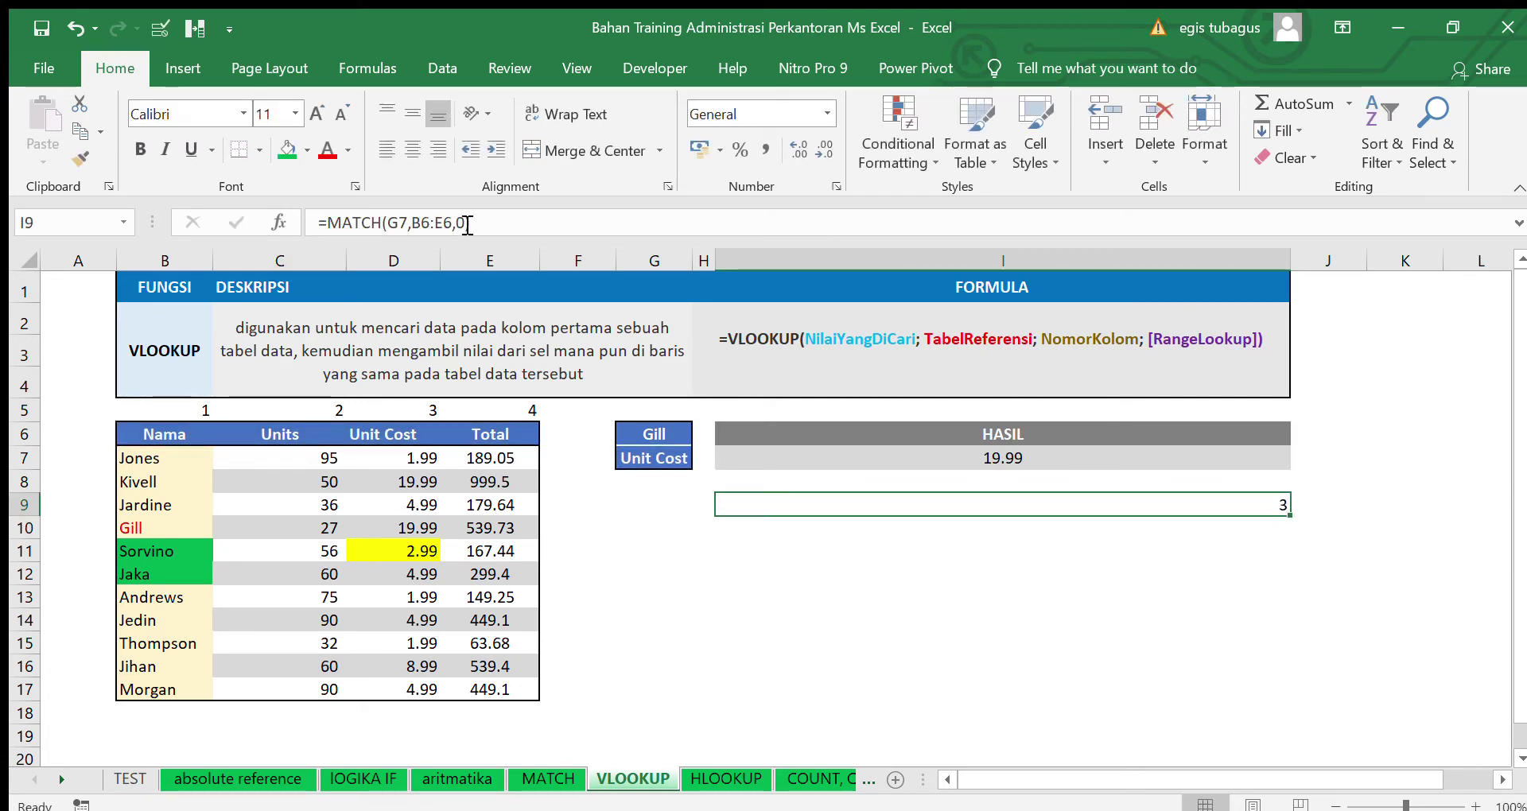
pyautogui.moveTo(468, 225); pyautogui.dragTo(323, 237)
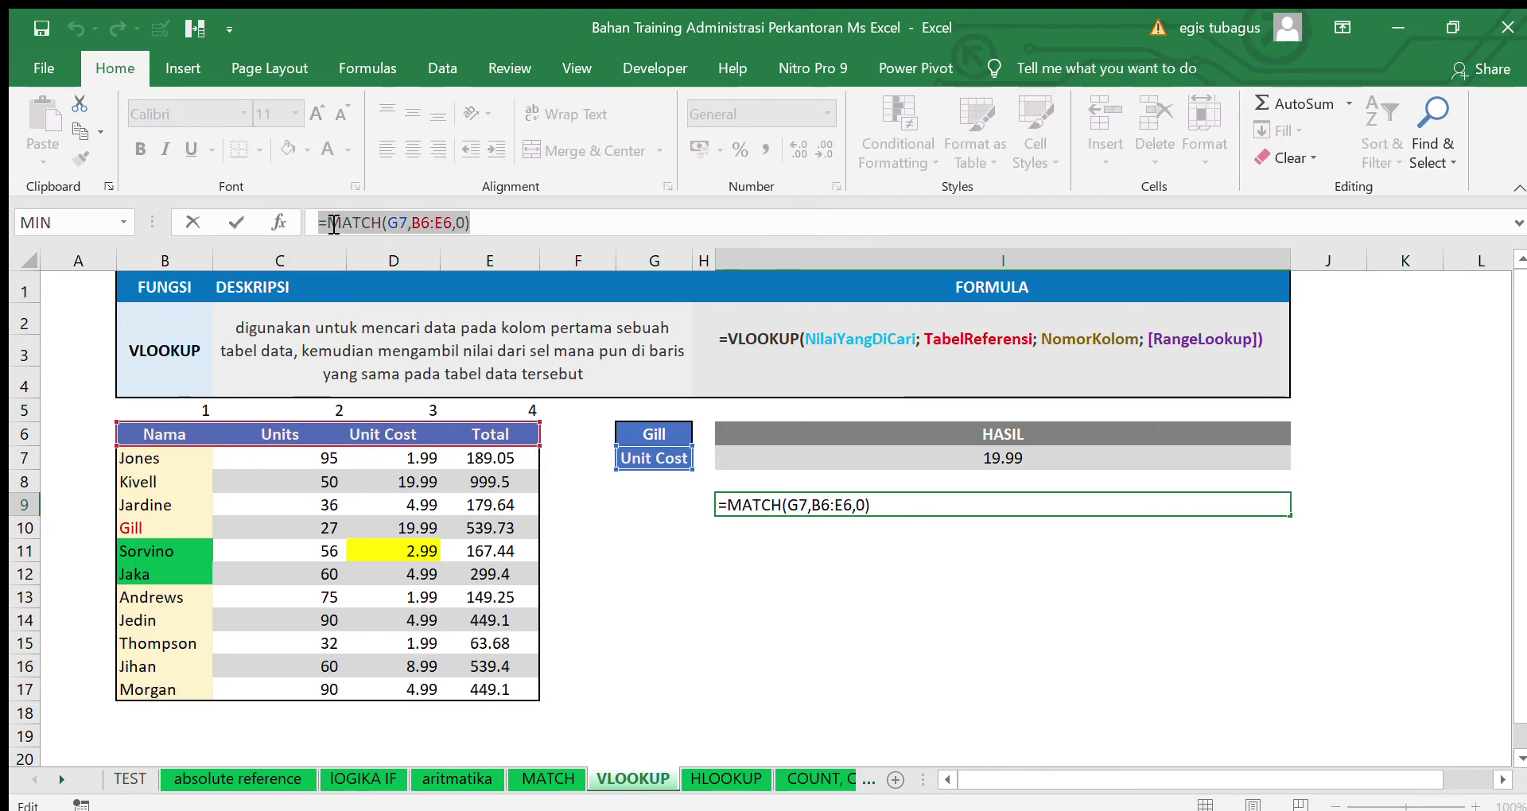
pyautogui.keyDown('shift'); pyautogui.click(327, 223); pyautogui.keyUp('shift')
pyautogui.hotkey('ctrl', 'c')
pyautogui.press('Escape')
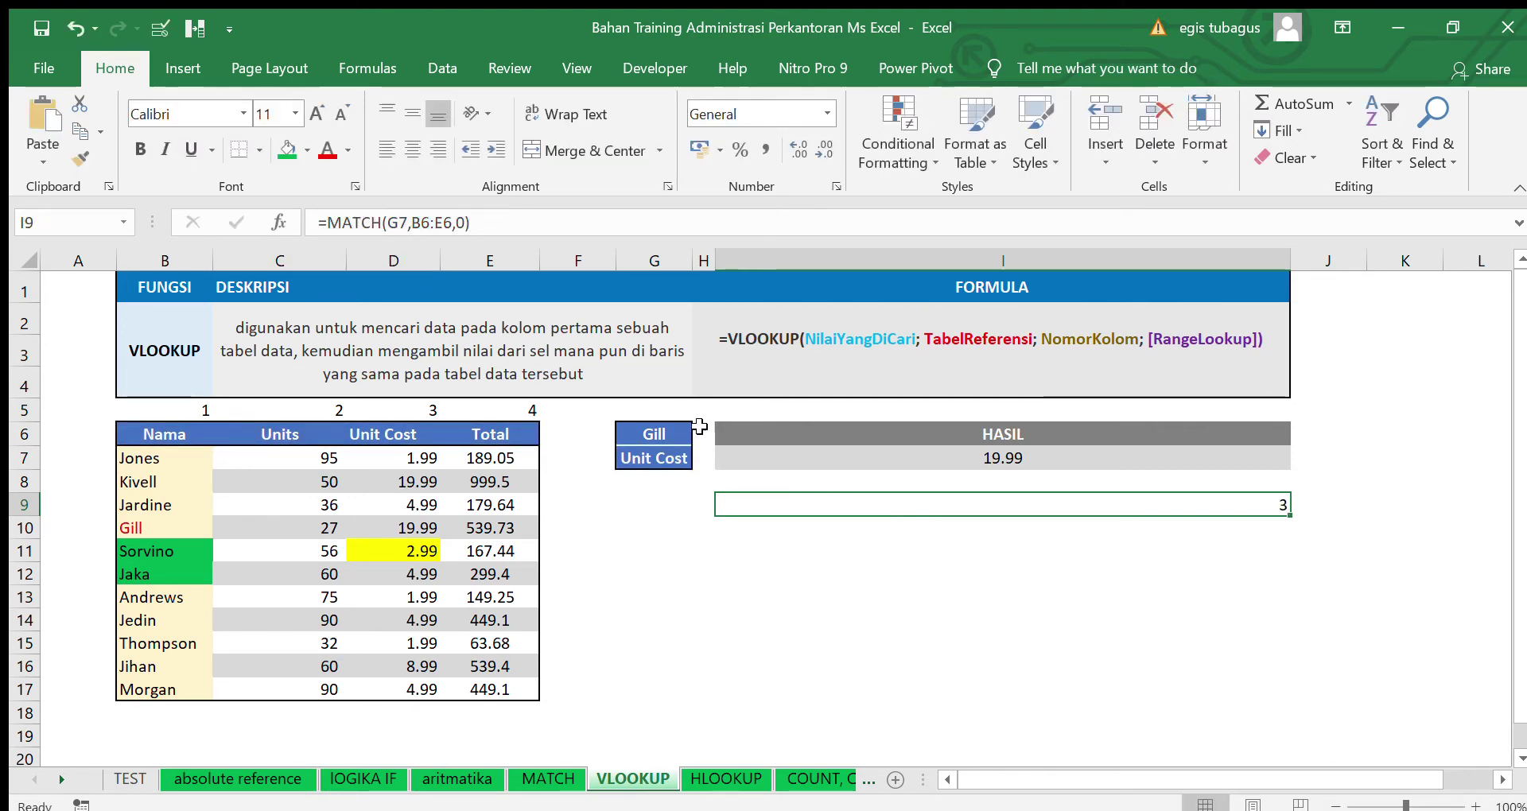
pyautogui.click(811, 461)
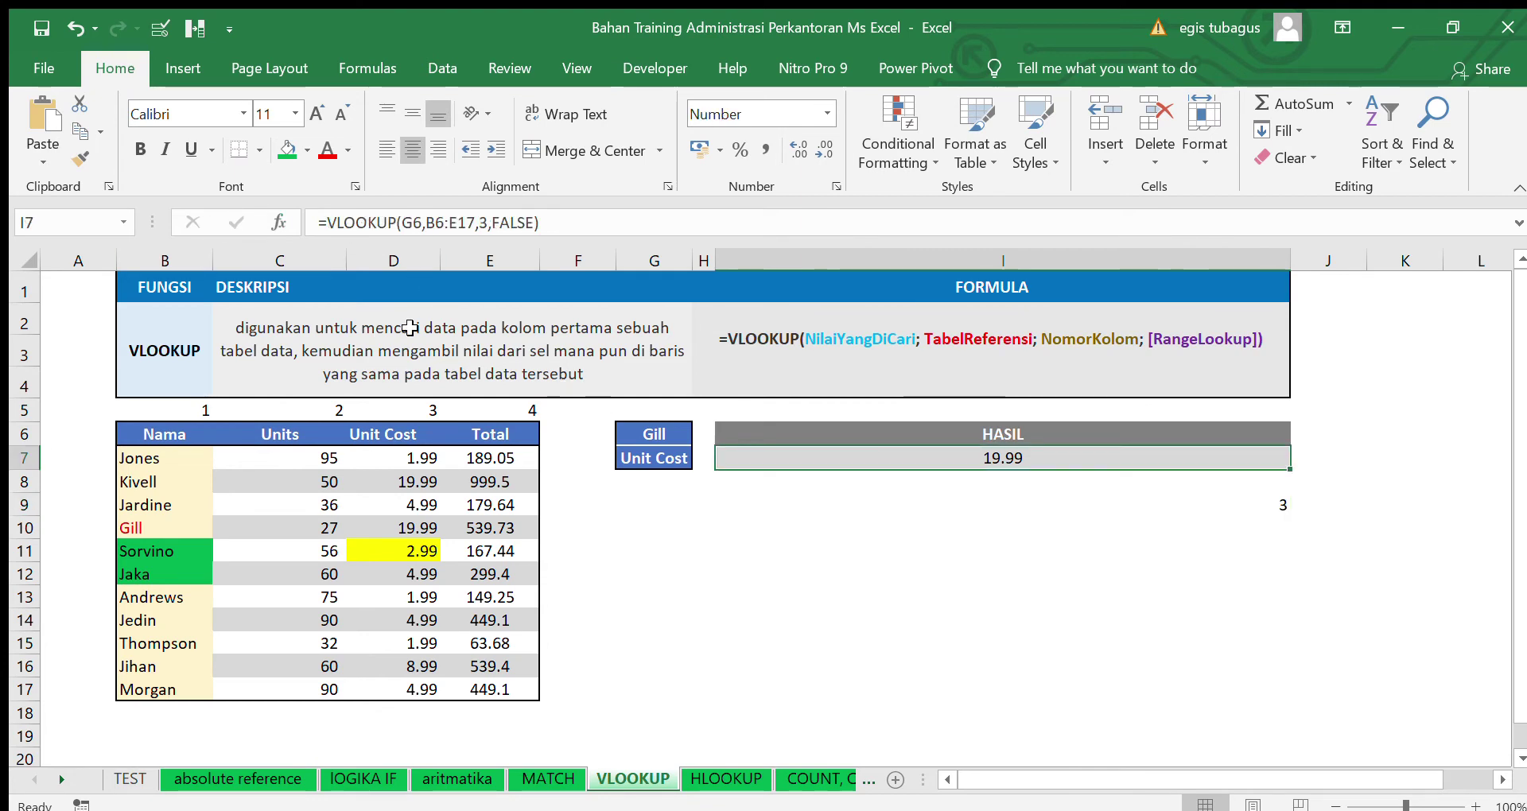
pyautogui.click(493, 223)
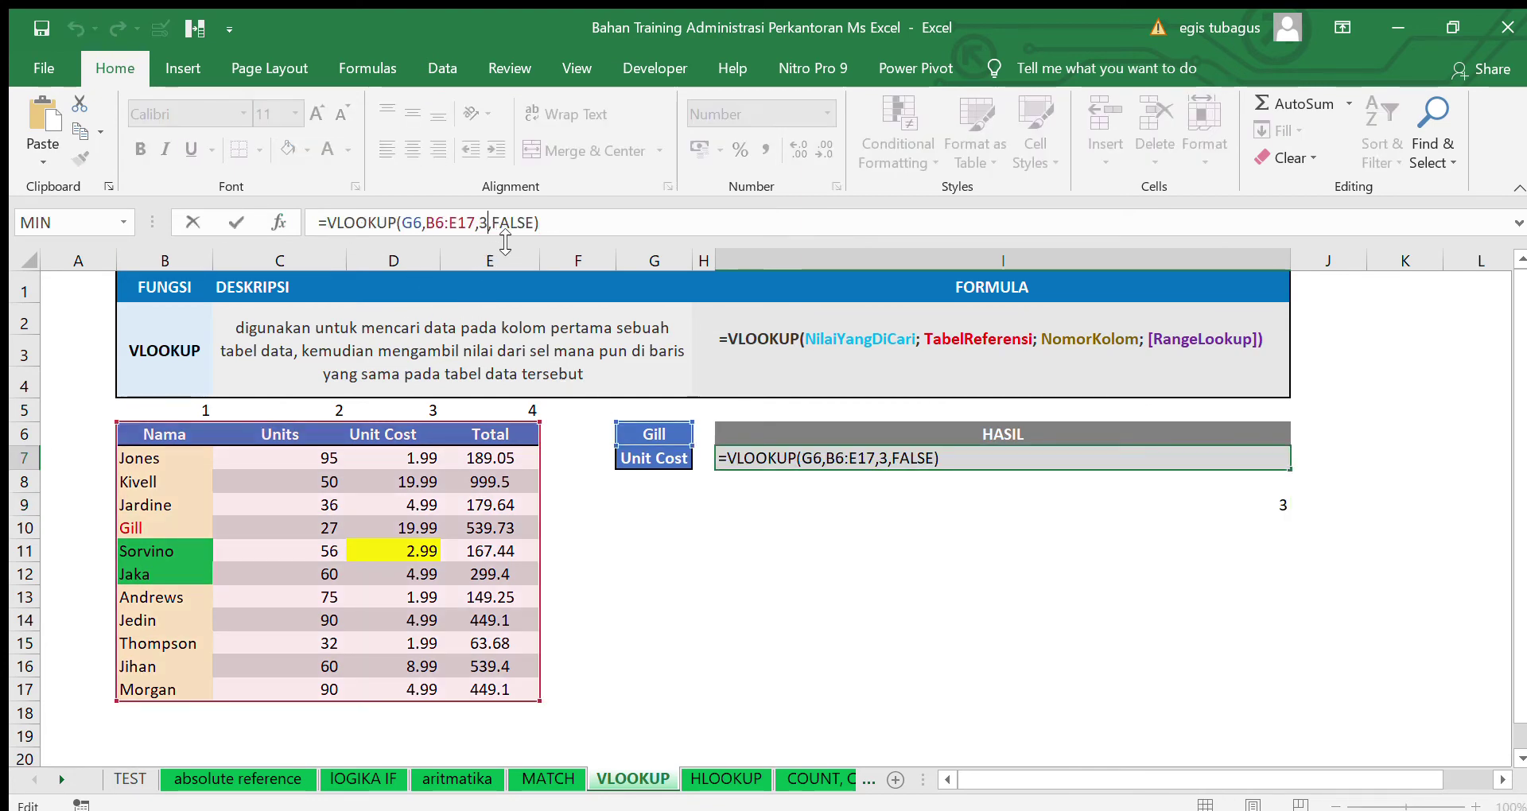
pyautogui.press('BackSpace')
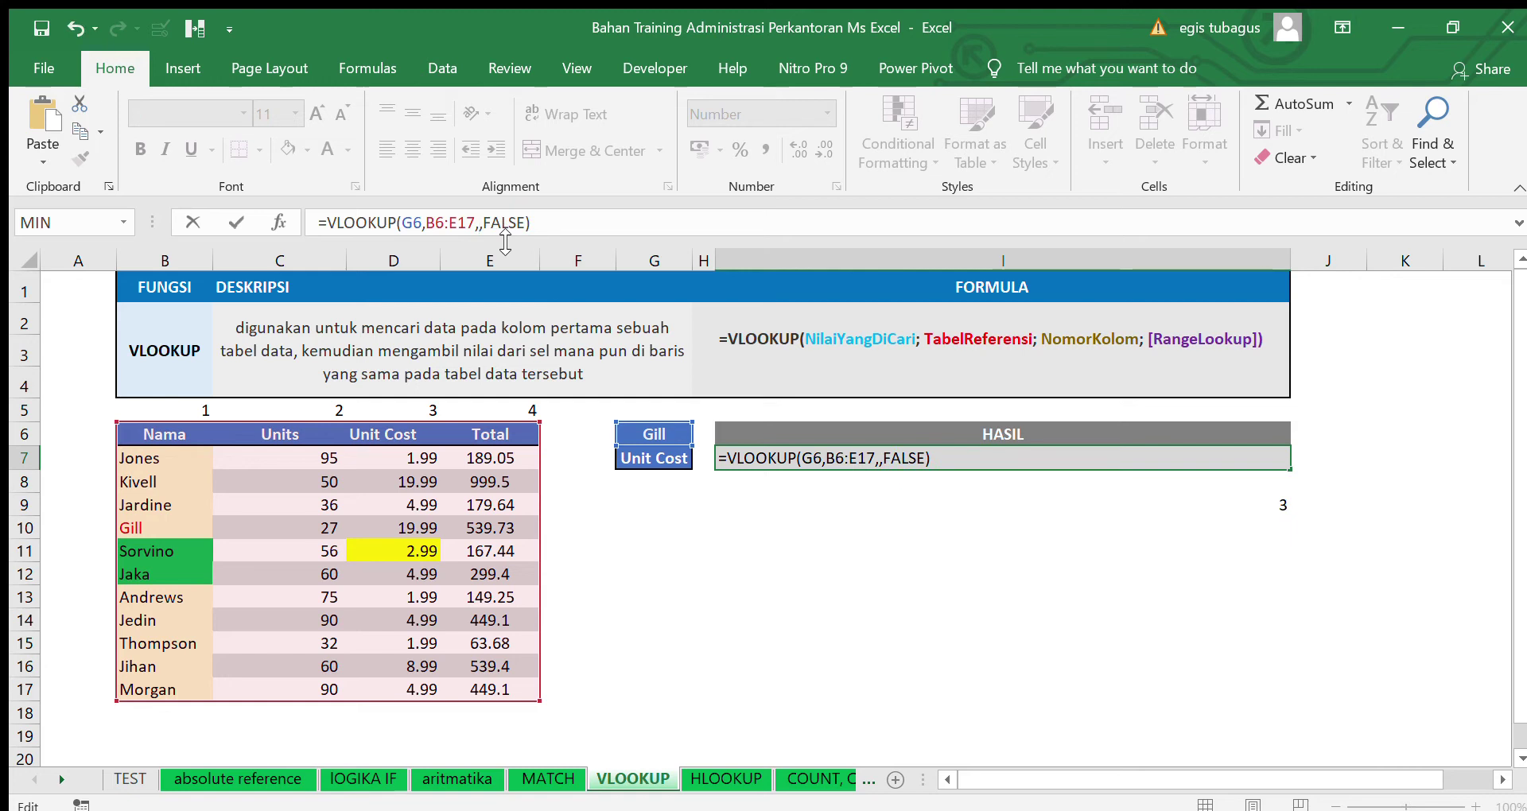
pyautogui.hotkey('ctrl', 'v')
pyautogui.press('Return')
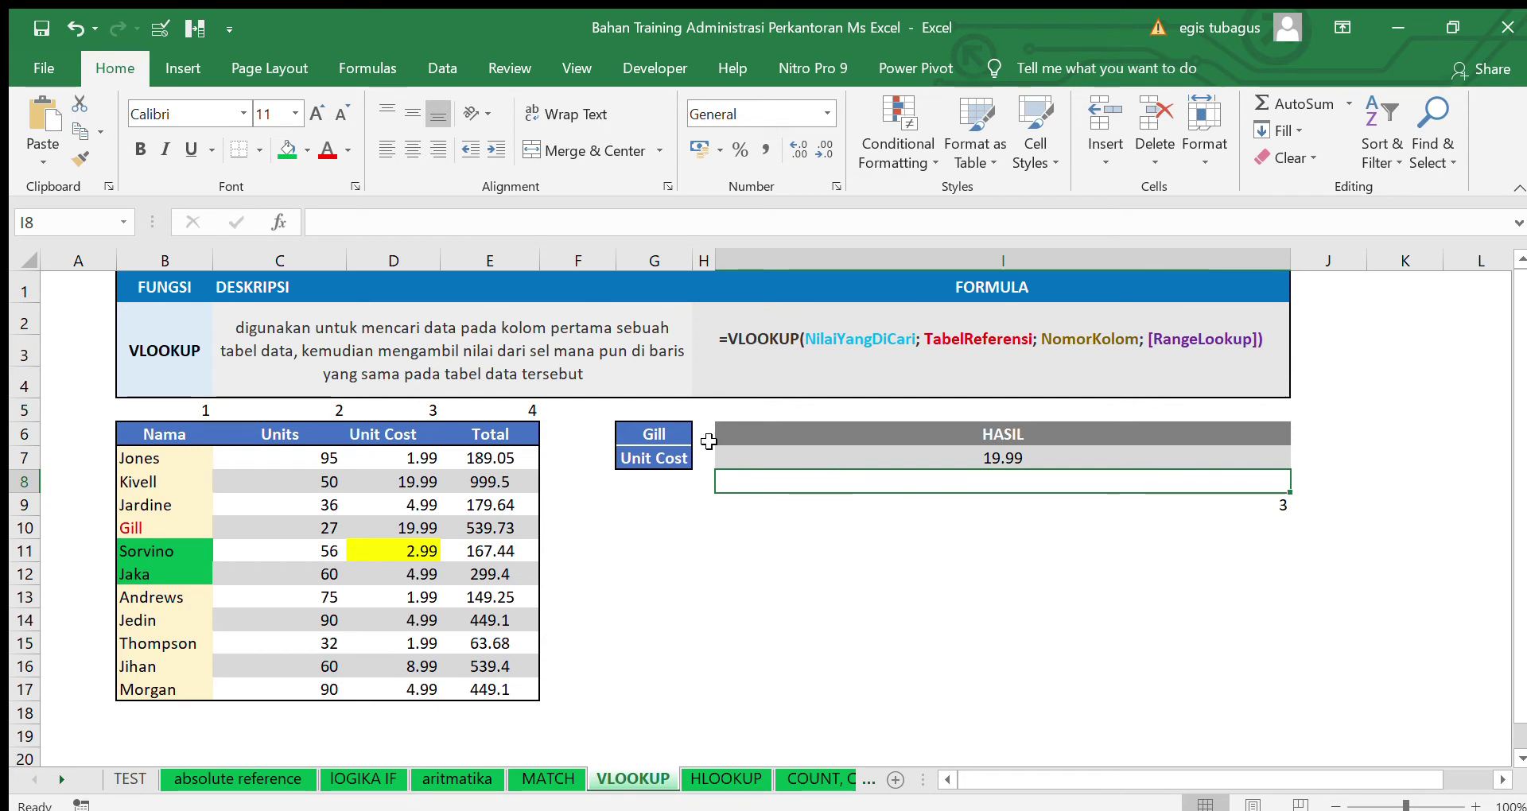
# Set G7 to Units and compare the lookup result with C10 and E10, finishing with G7 set to Total
pyautogui.click(685, 457)
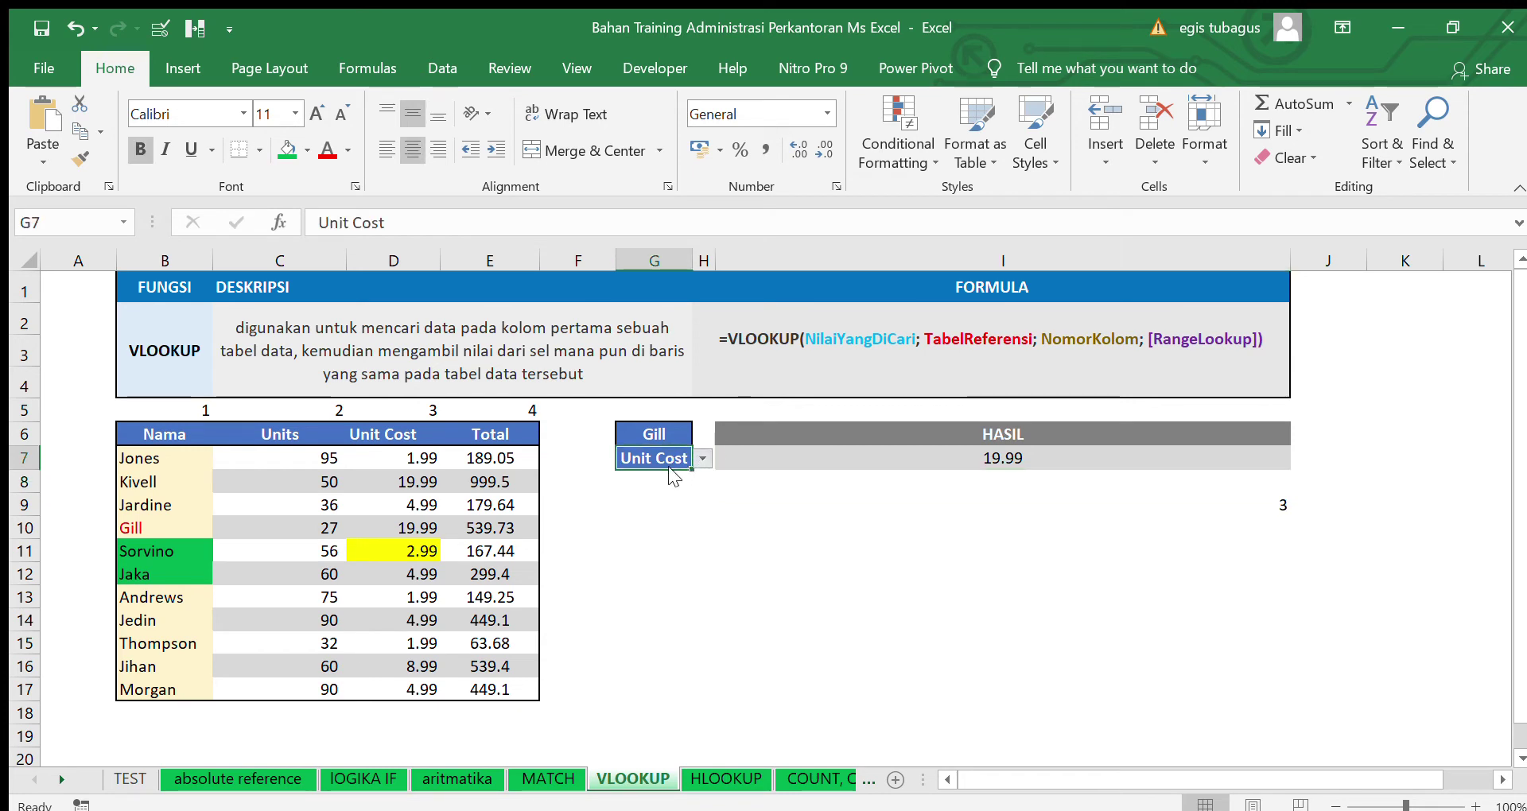
pyautogui.click(670, 474)
pyautogui.click(328, 531)
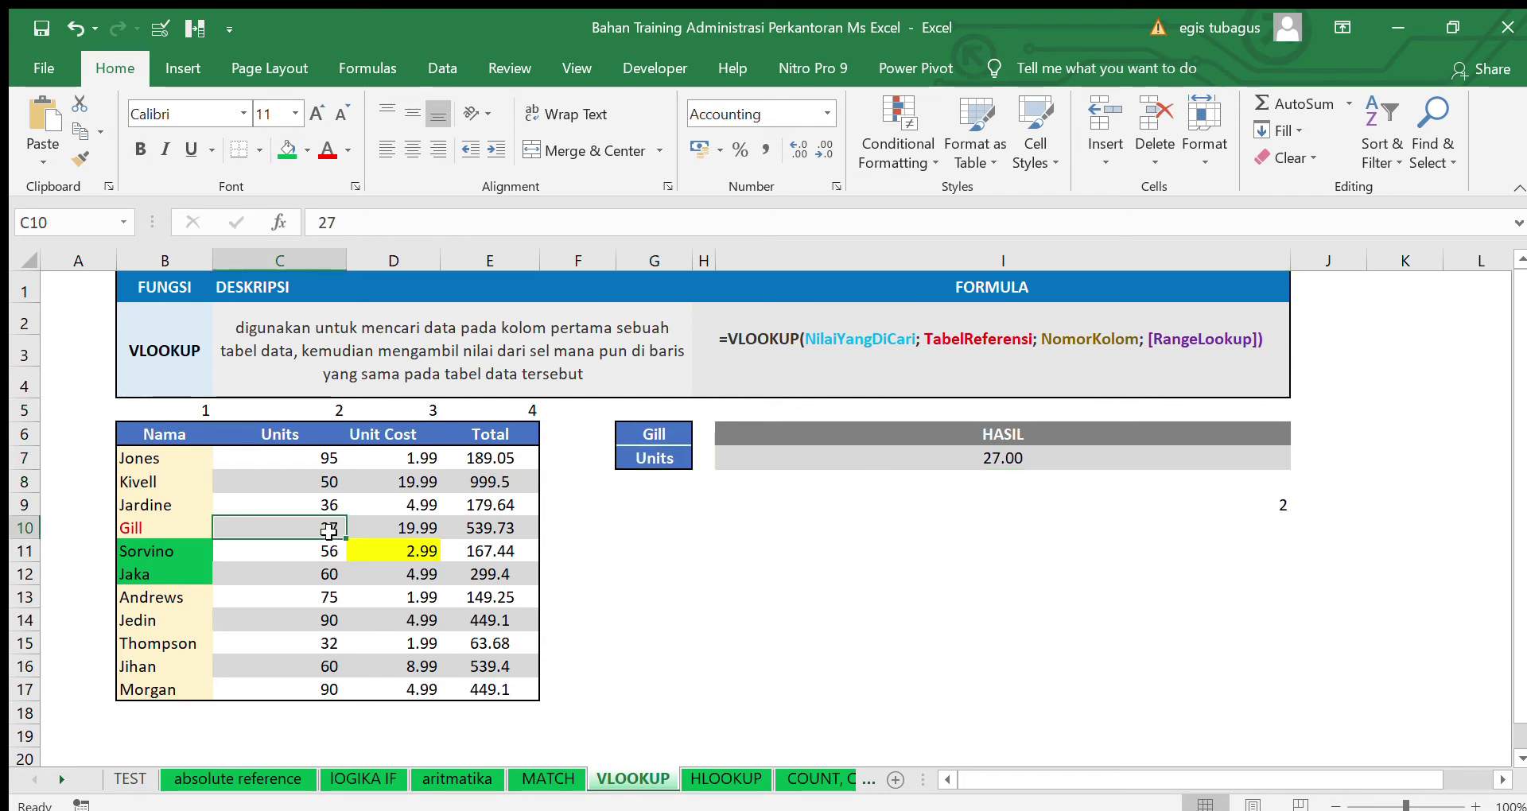
pyautogui.click(504, 531)
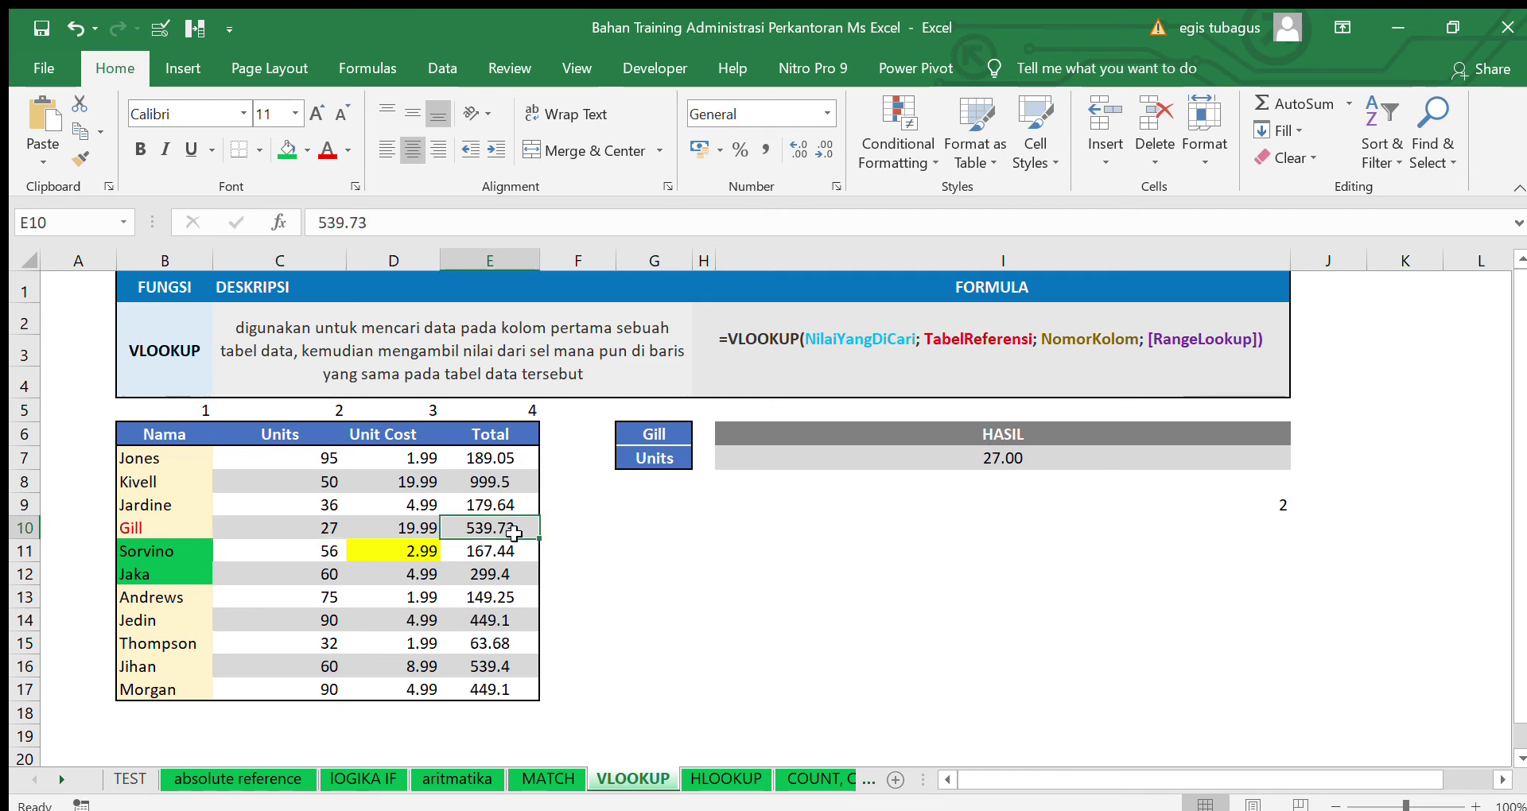
pyautogui.click(654, 470)
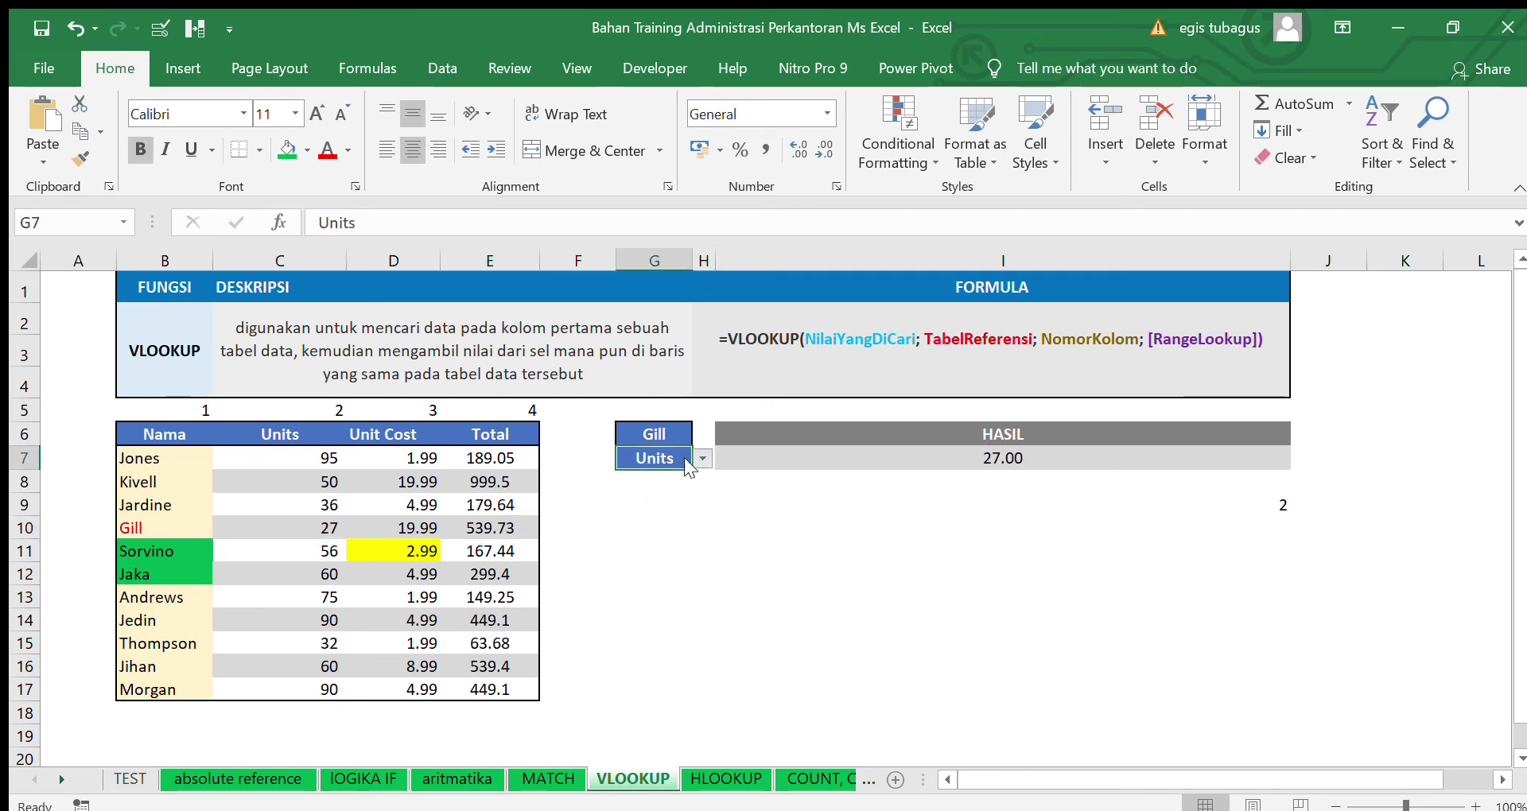
pyautogui.click(672, 509)
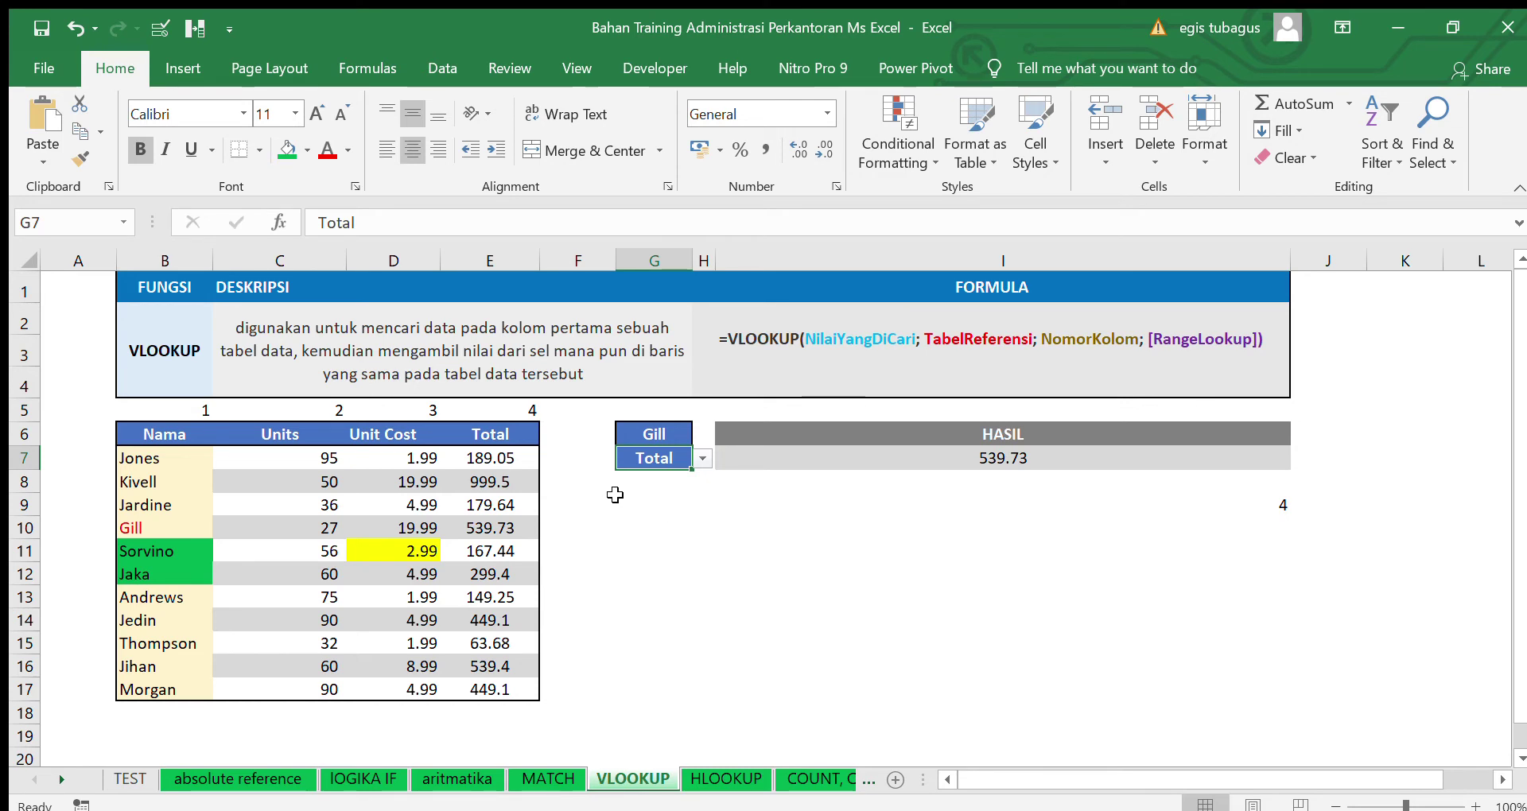
# On the HLOOKUP sheet, select the table's name row B7:H7 and fill name cell E7 with green
pyautogui.click(727, 779)
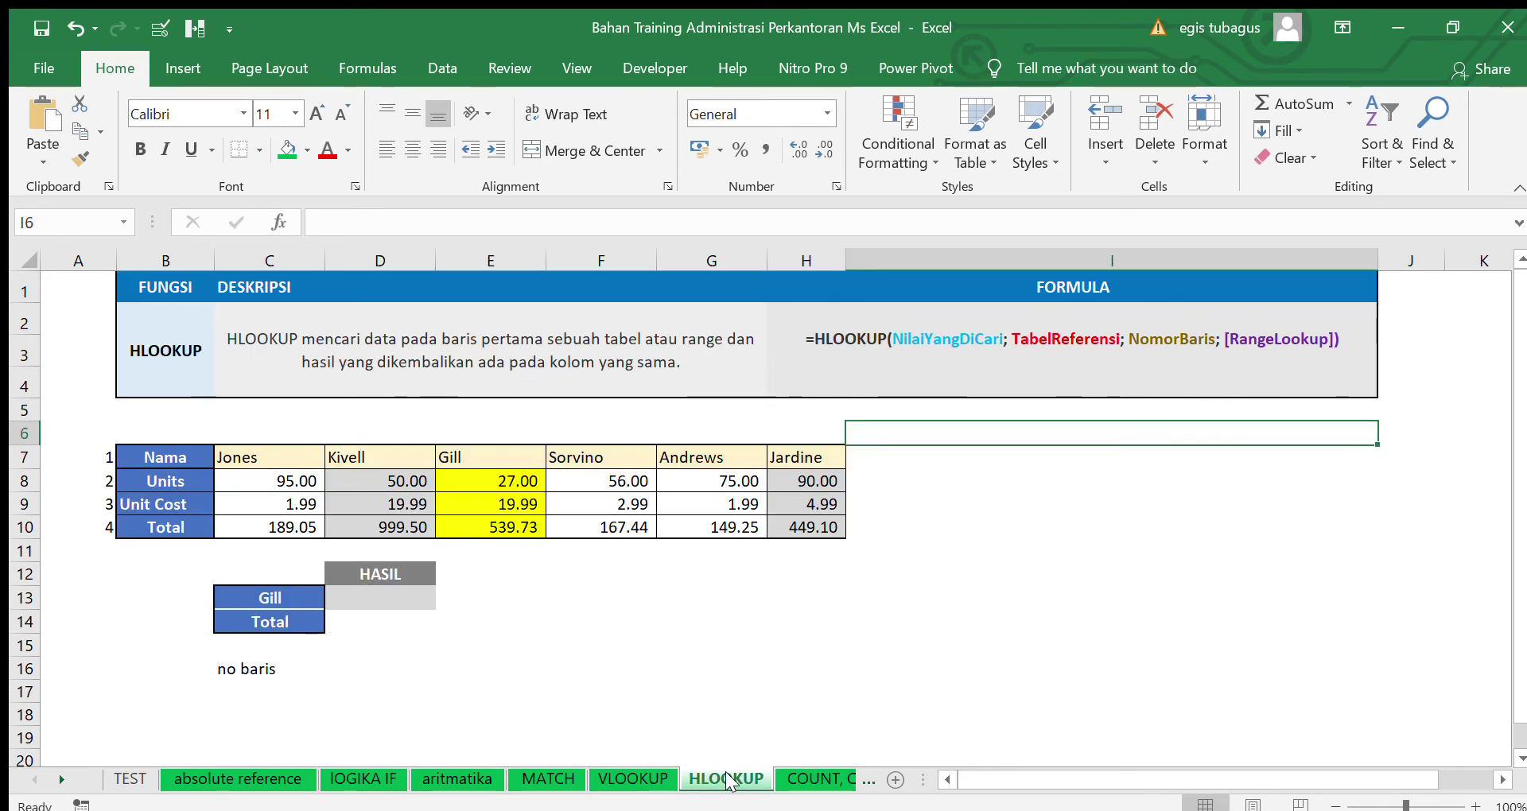
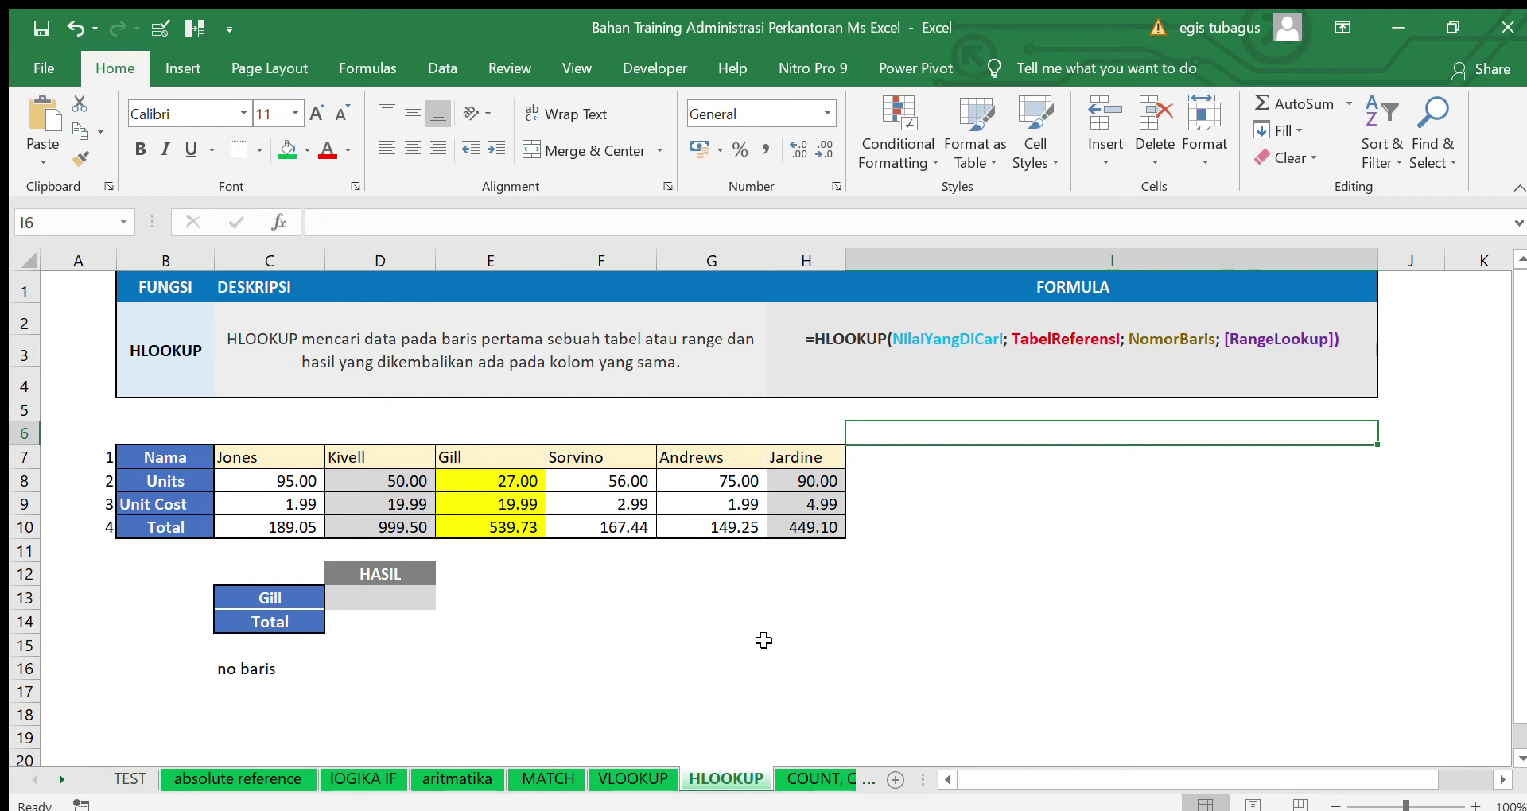
pyautogui.moveTo(147, 454); pyautogui.dragTo(808, 465)
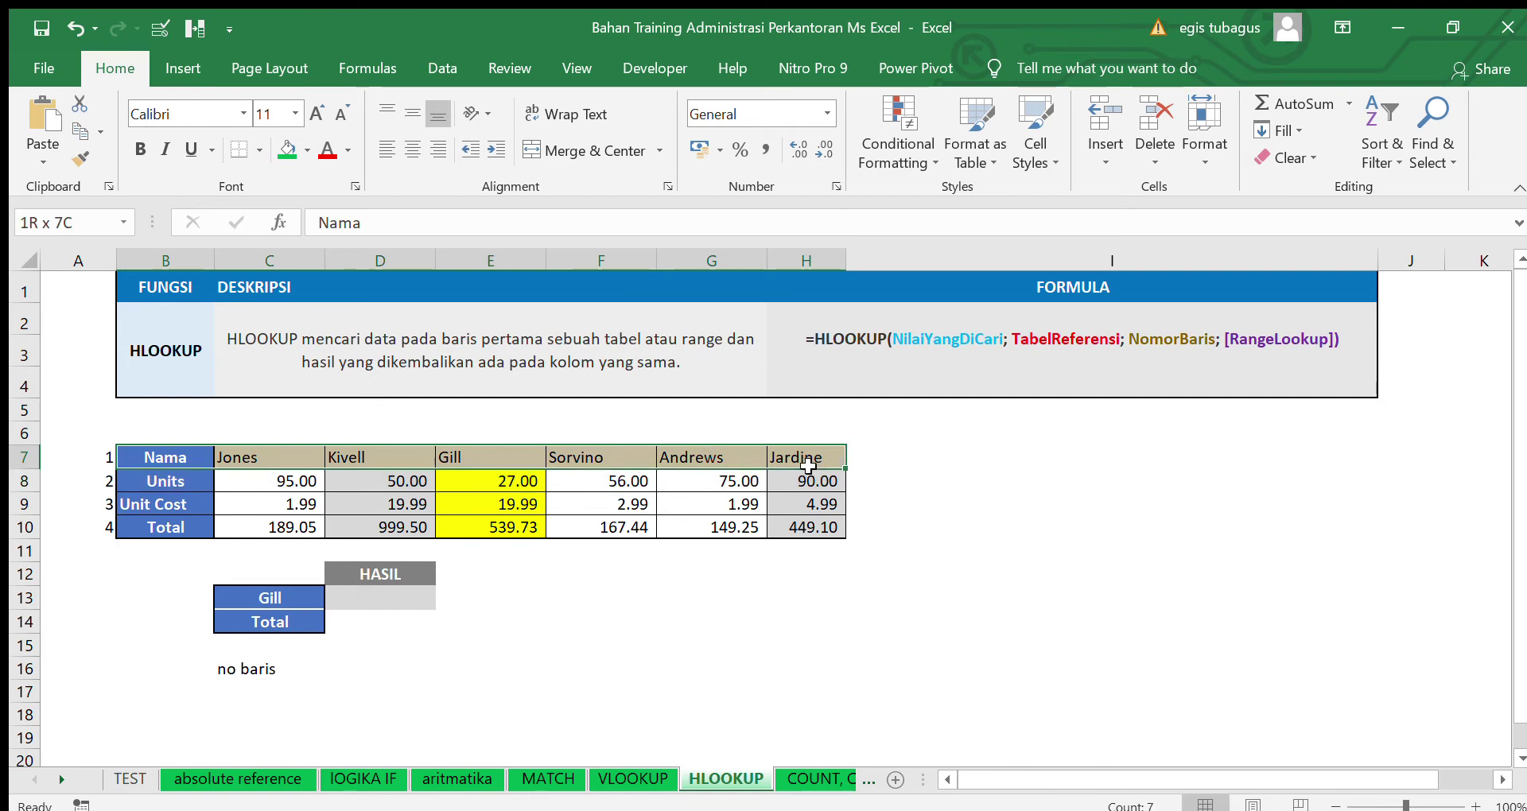
pyautogui.click(453, 457)
pyautogui.click(287, 150)
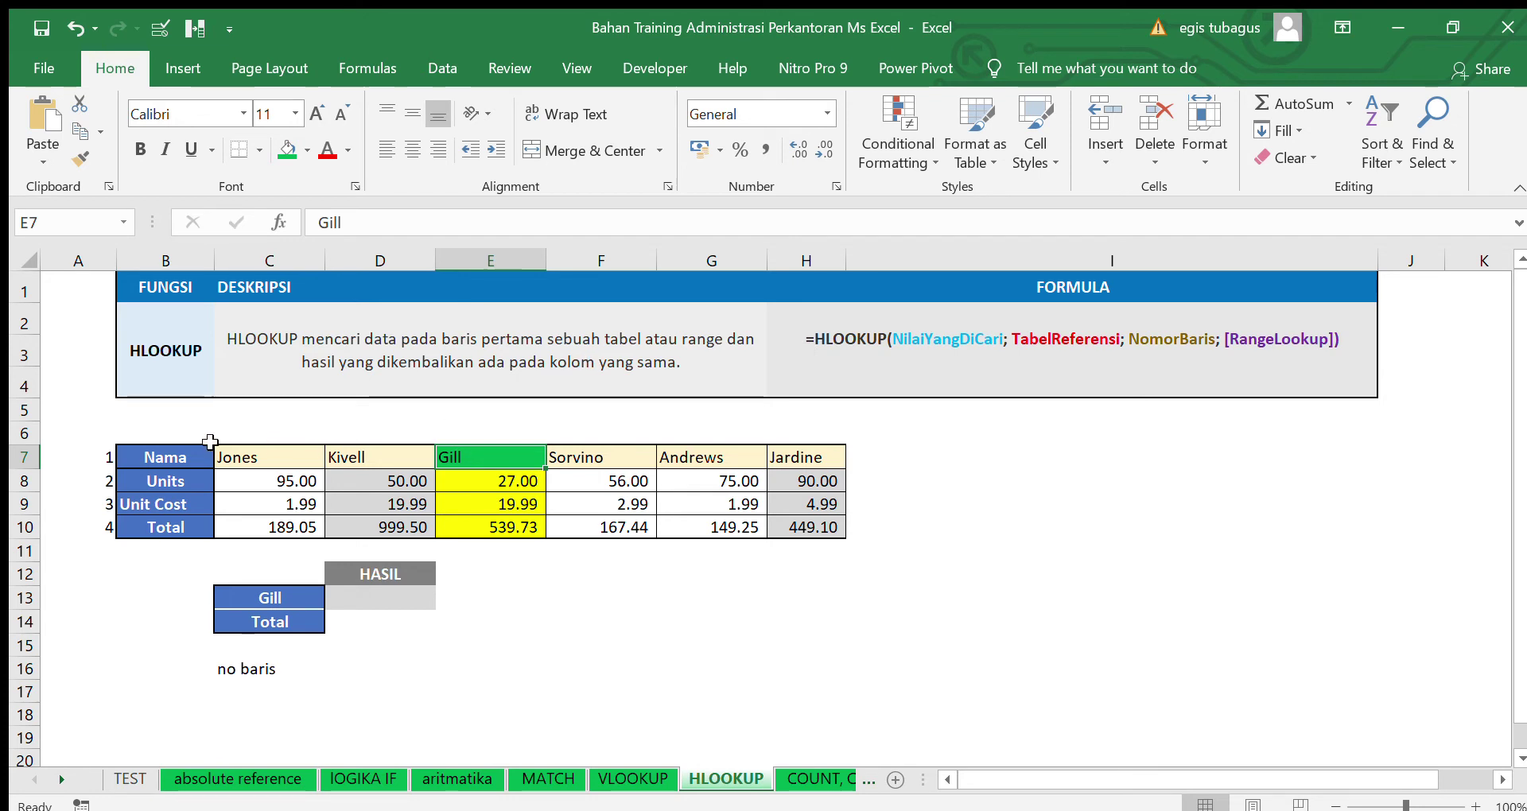
# Examine the lookup table B7:H10, the values under the green name in E8:E10 and the row numbers in A7:A10
pyautogui.moveTo(148, 459); pyautogui.dragTo(797, 530)
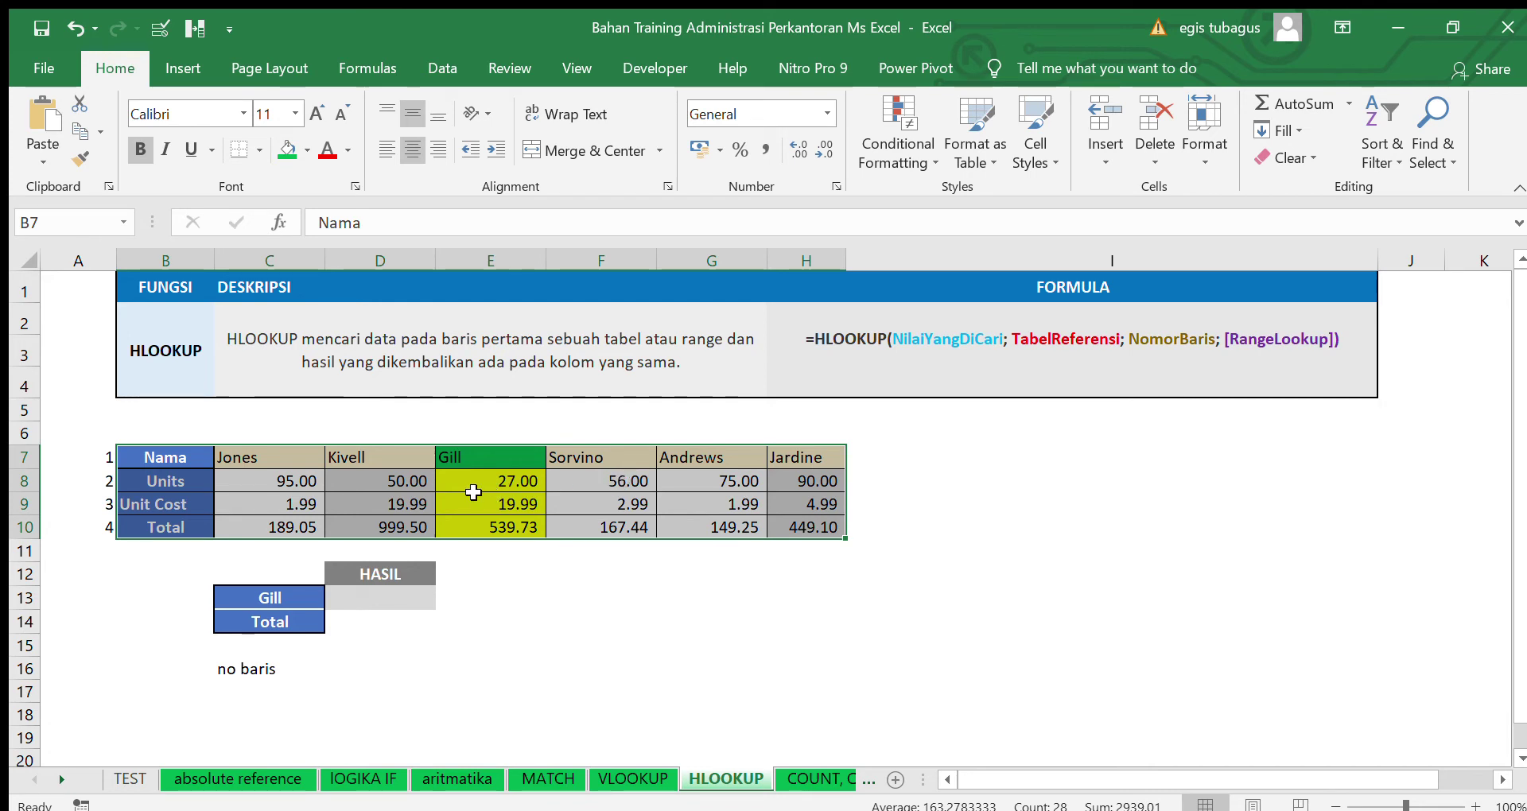
pyautogui.moveTo(475, 487); pyautogui.dragTo(479, 525)
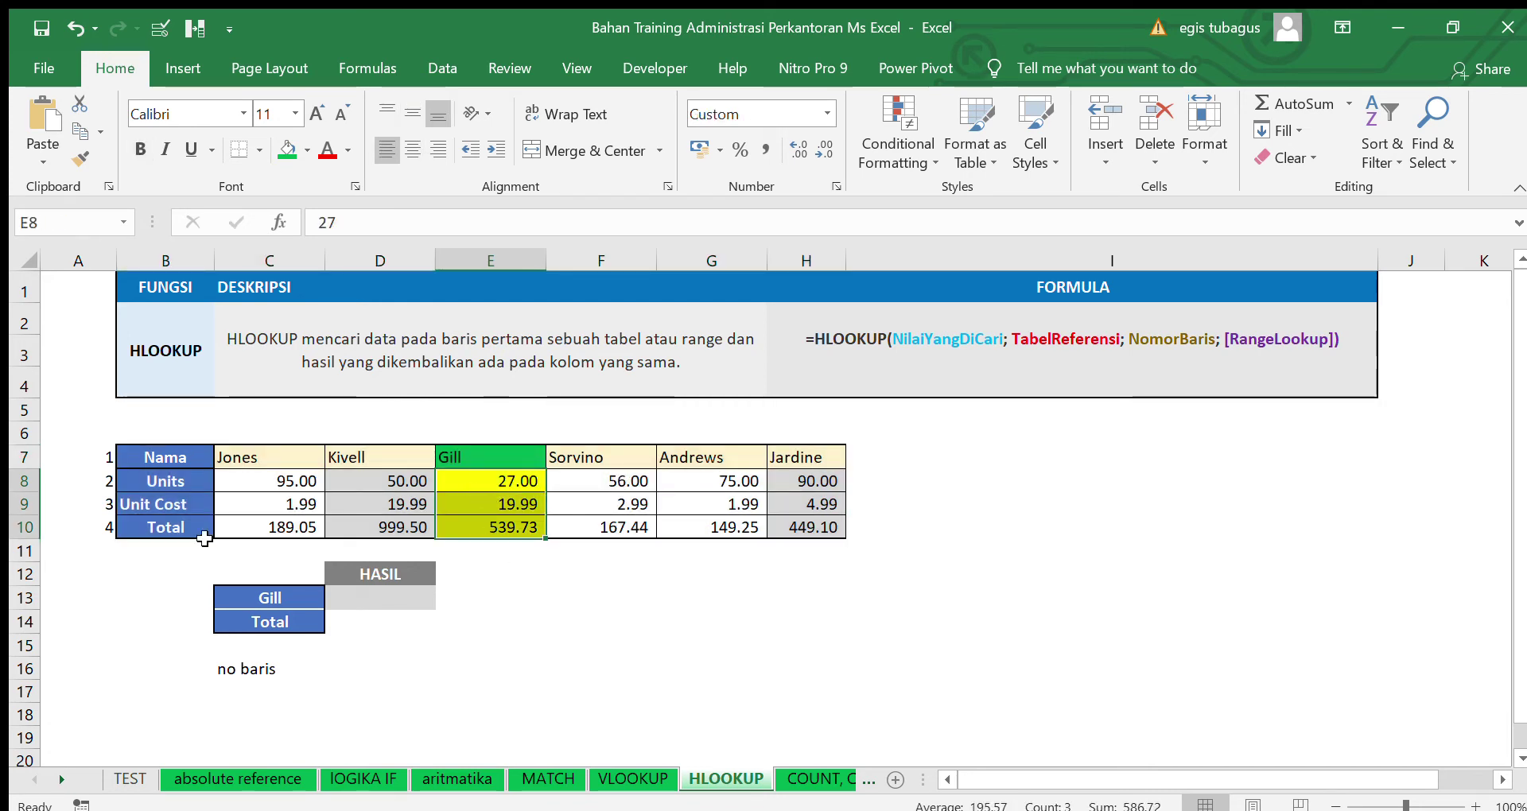
pyautogui.click(164, 484)
pyautogui.click(97, 473)
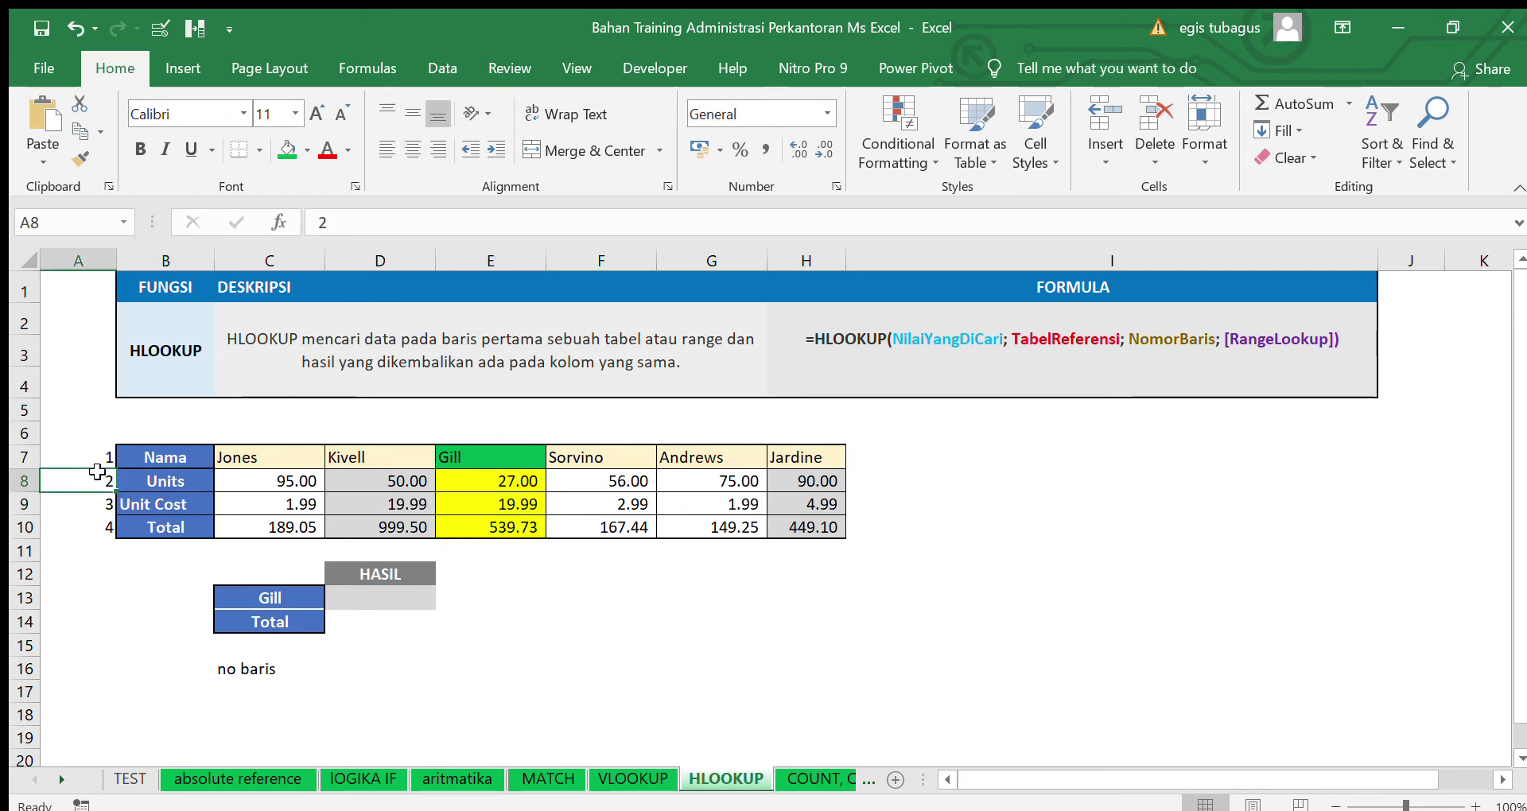
pyautogui.moveTo(97, 458); pyautogui.dragTo(102, 528)
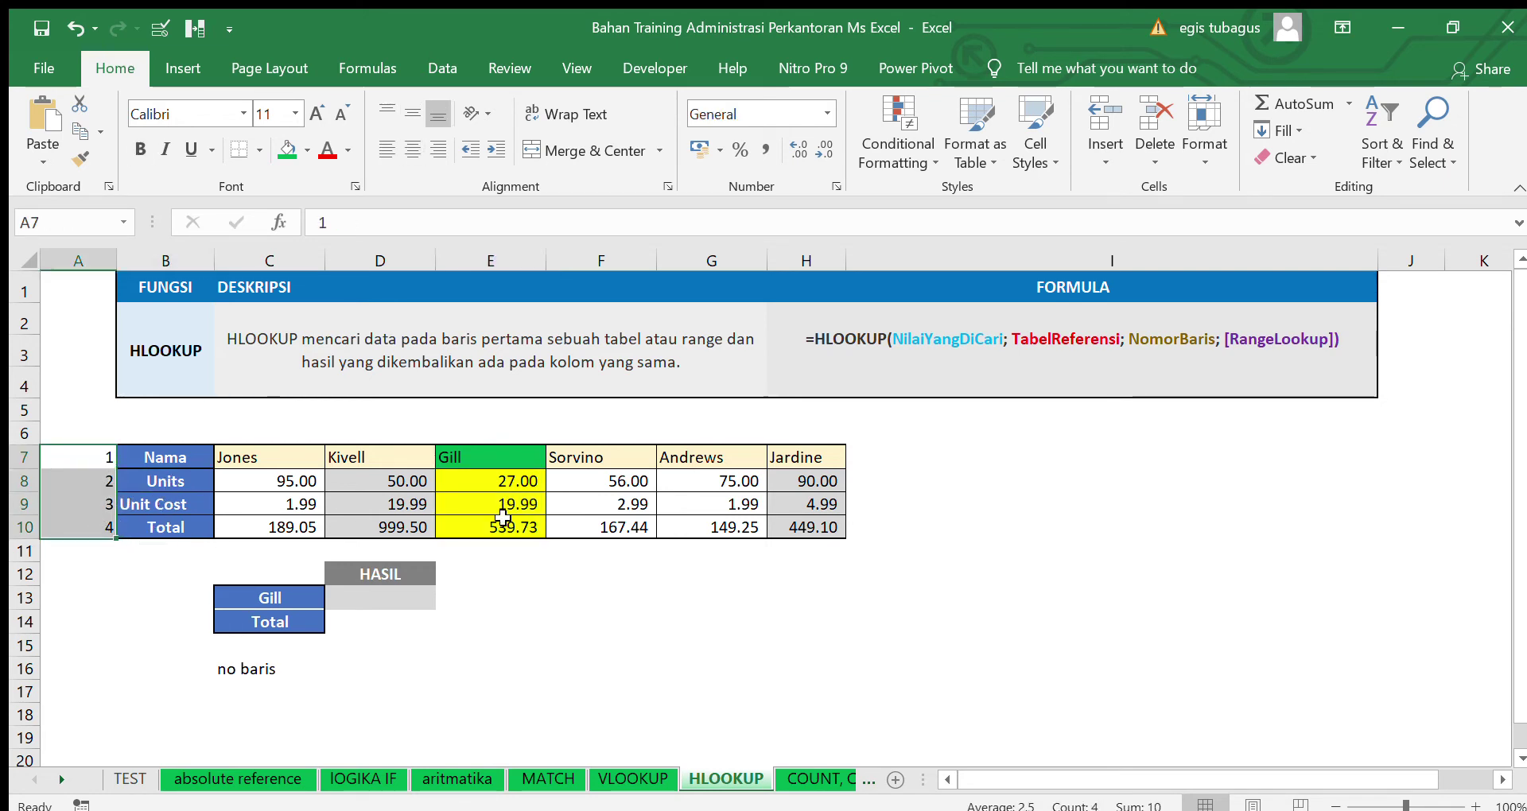
pyautogui.click(502, 519)
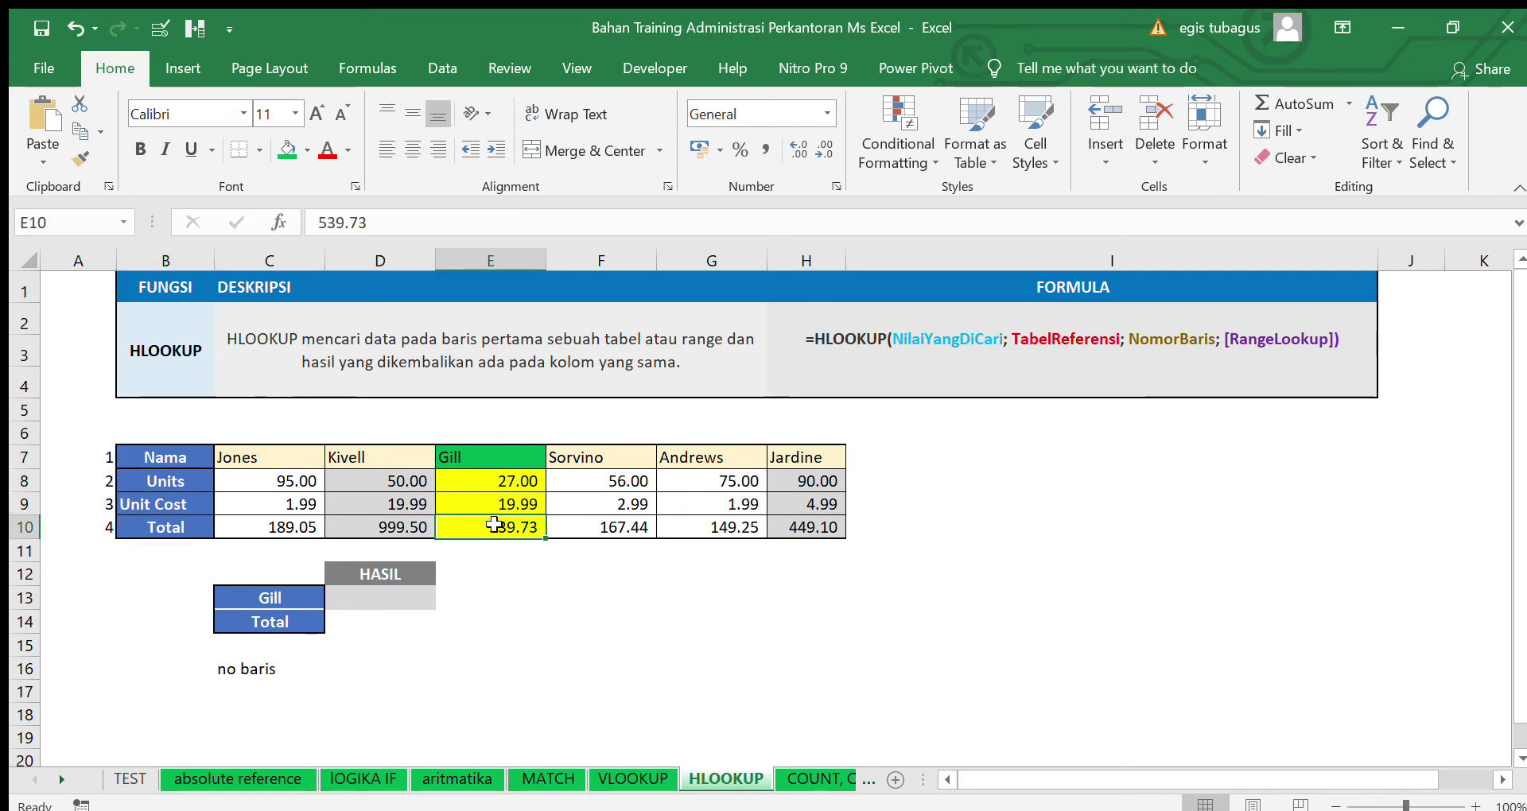
# In D13, enter =HLOOKUP(C13,B7:H10,4,FALSE) to look up the total for the name in C13
pyautogui.click(381, 607)
pyautogui.write('=hll')
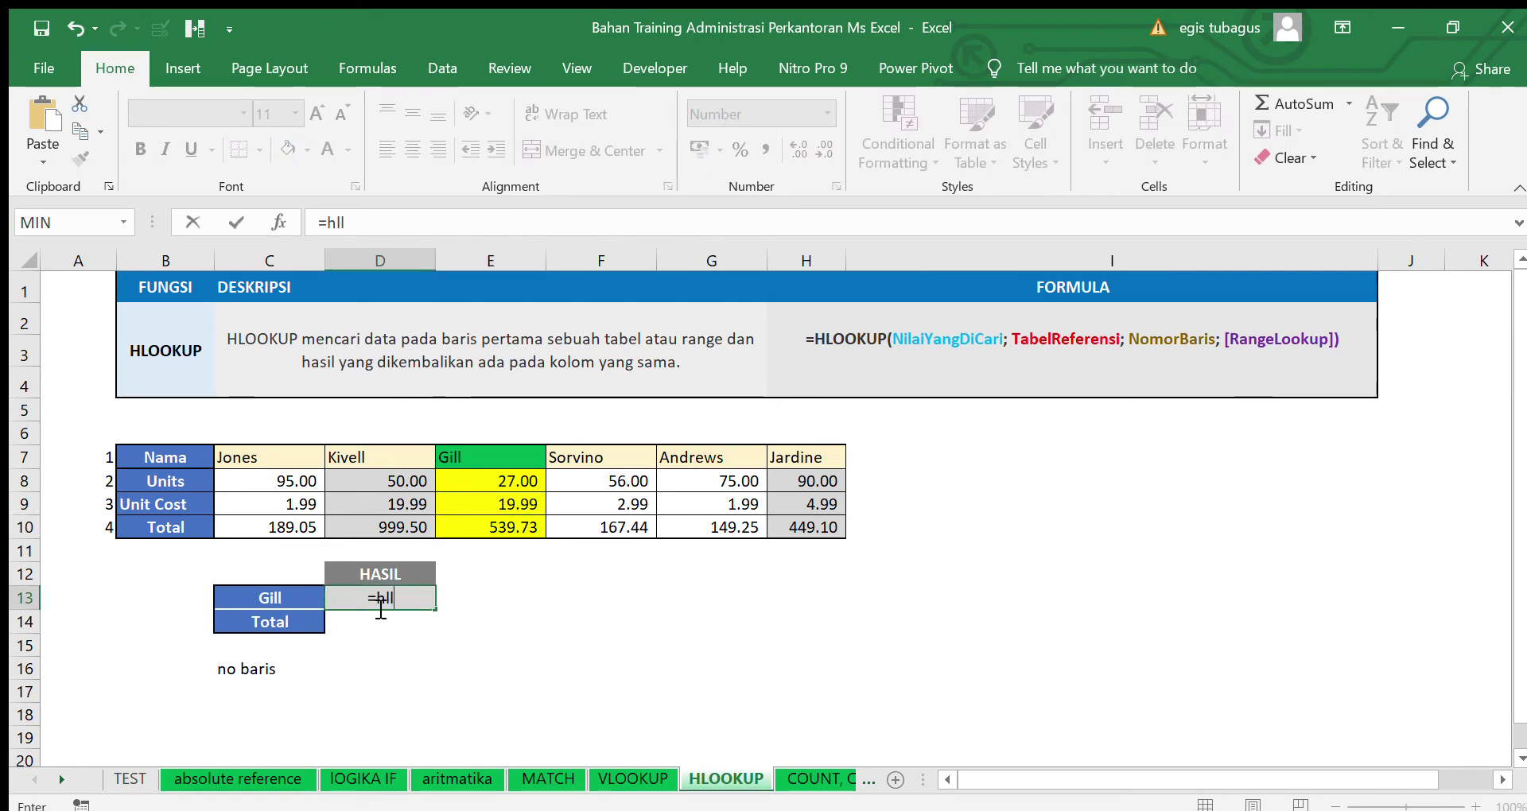
pyautogui.press('BackSpace')
pyautogui.write('ookup(')
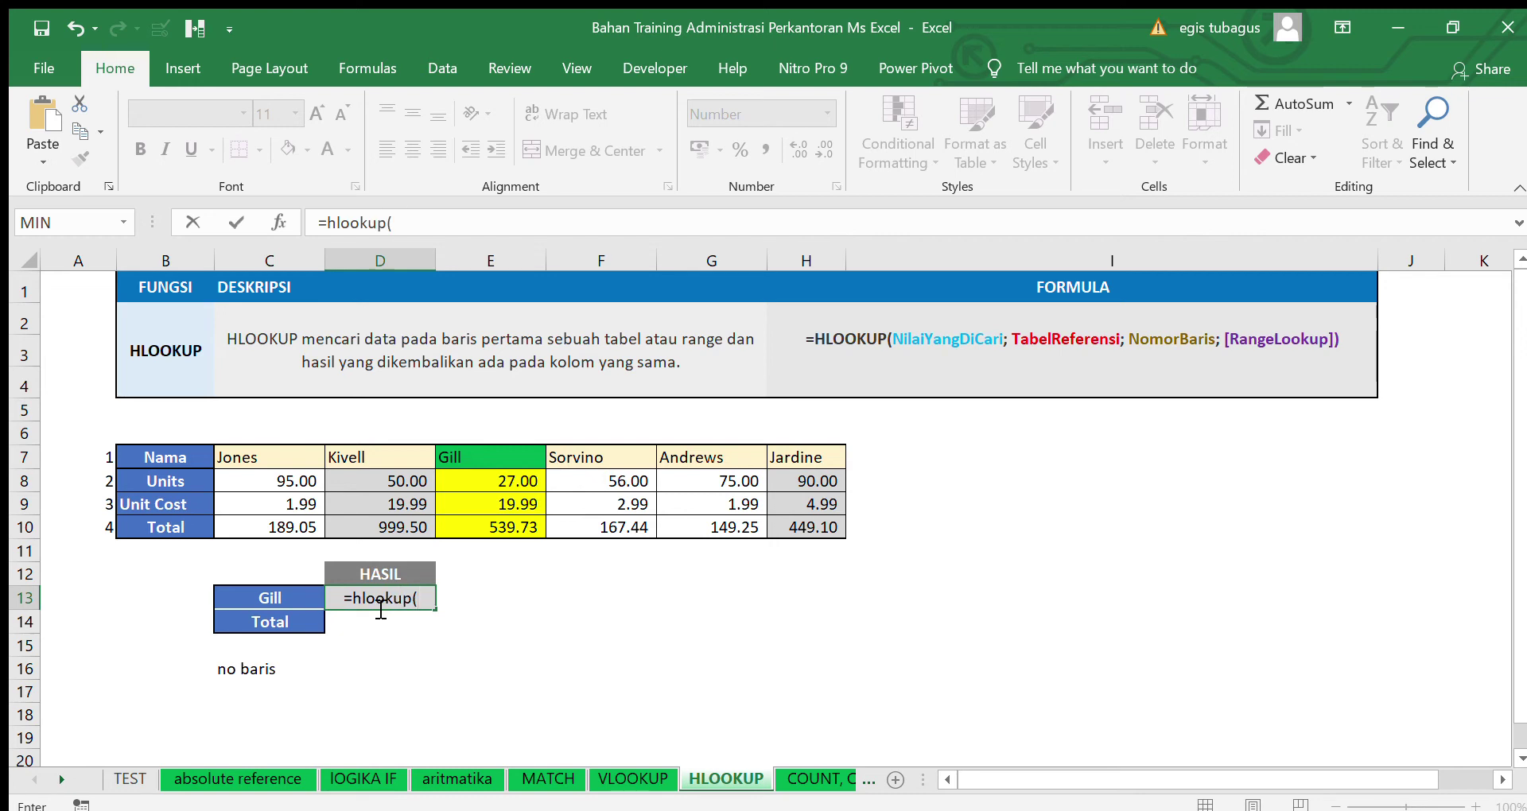
pyautogui.click(272, 601)
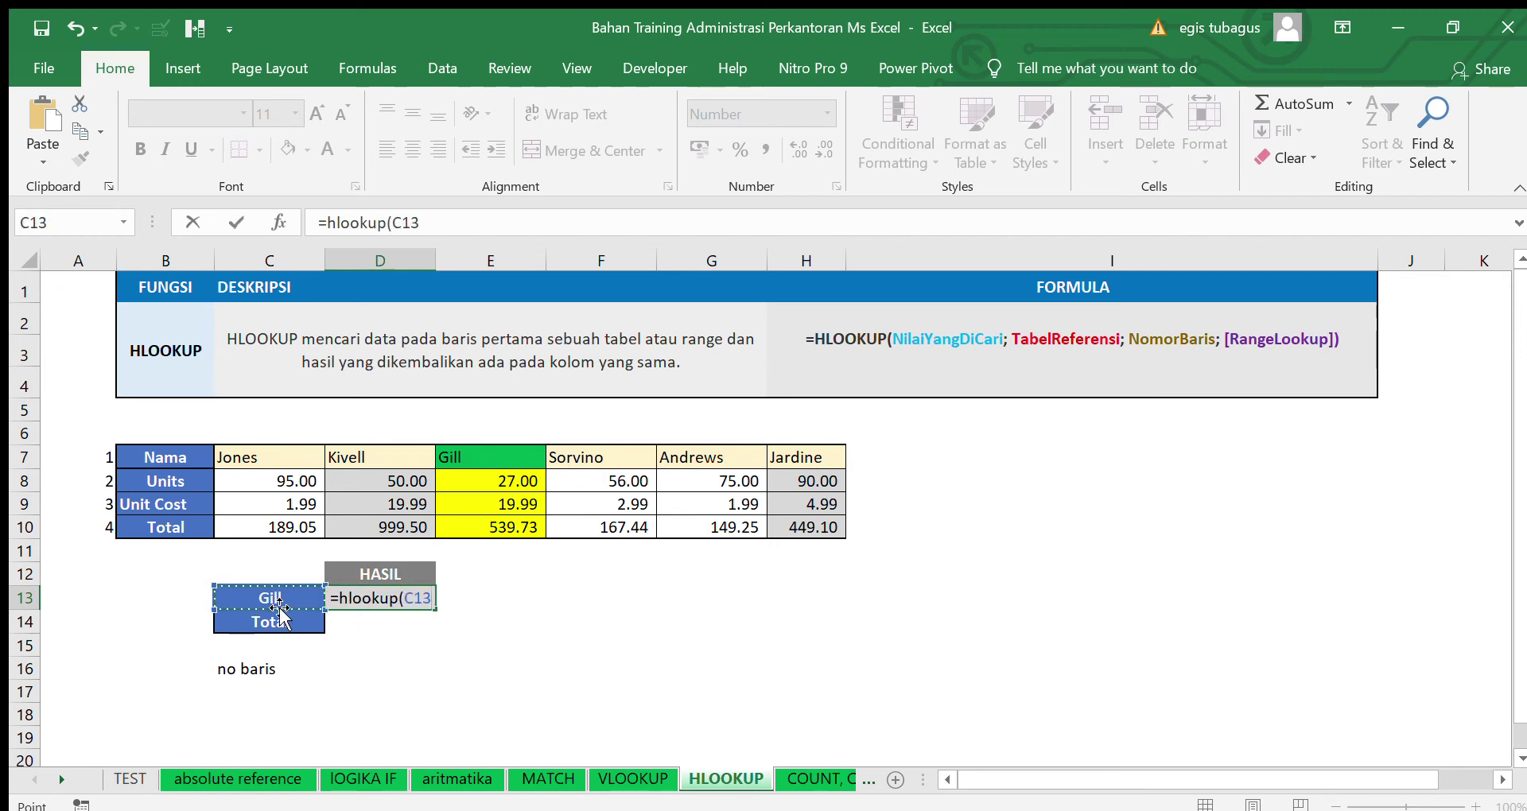
pyautogui.write(',')
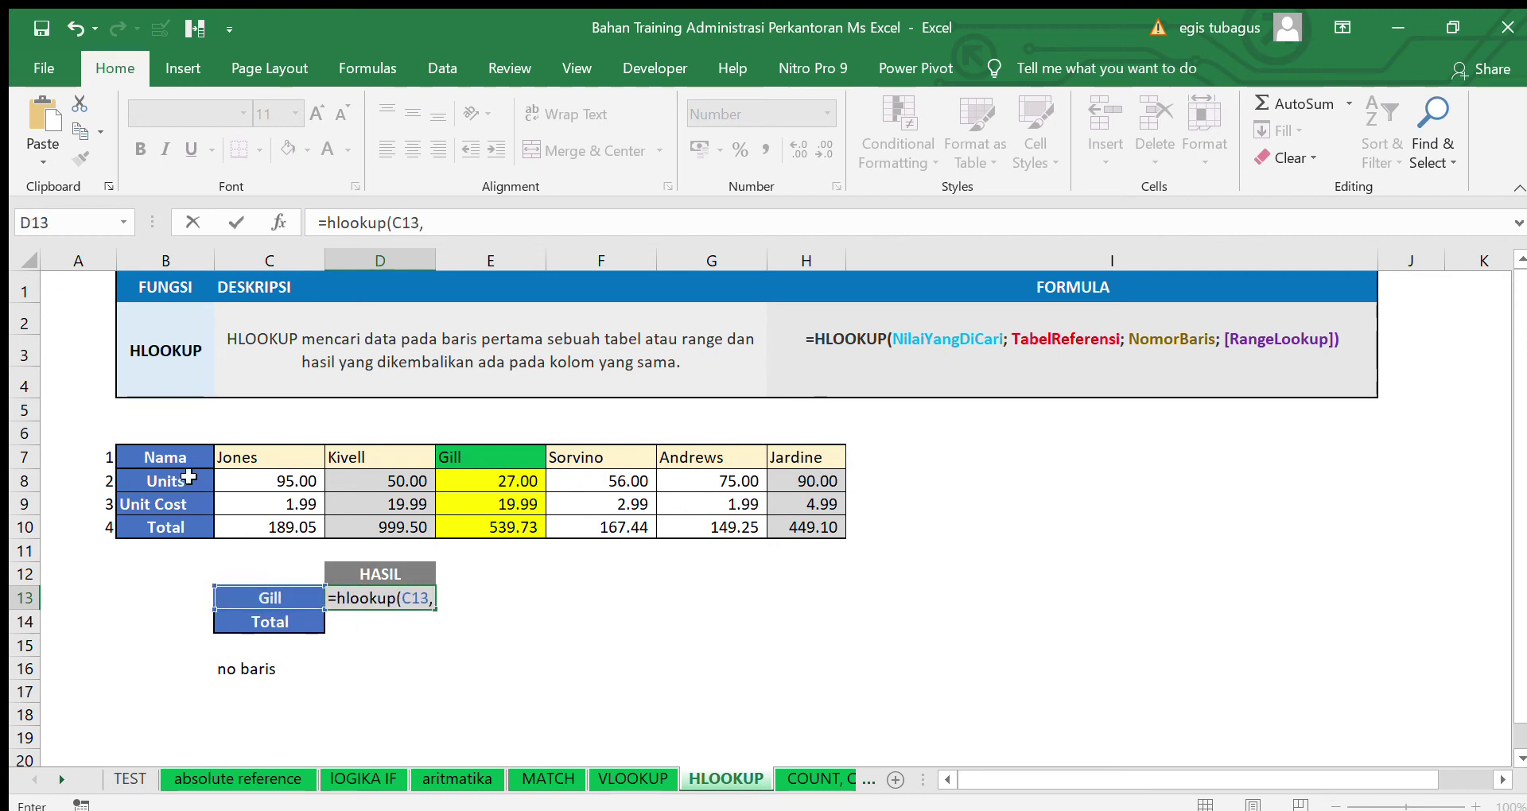
pyautogui.moveTo(174, 458); pyautogui.dragTo(777, 541)
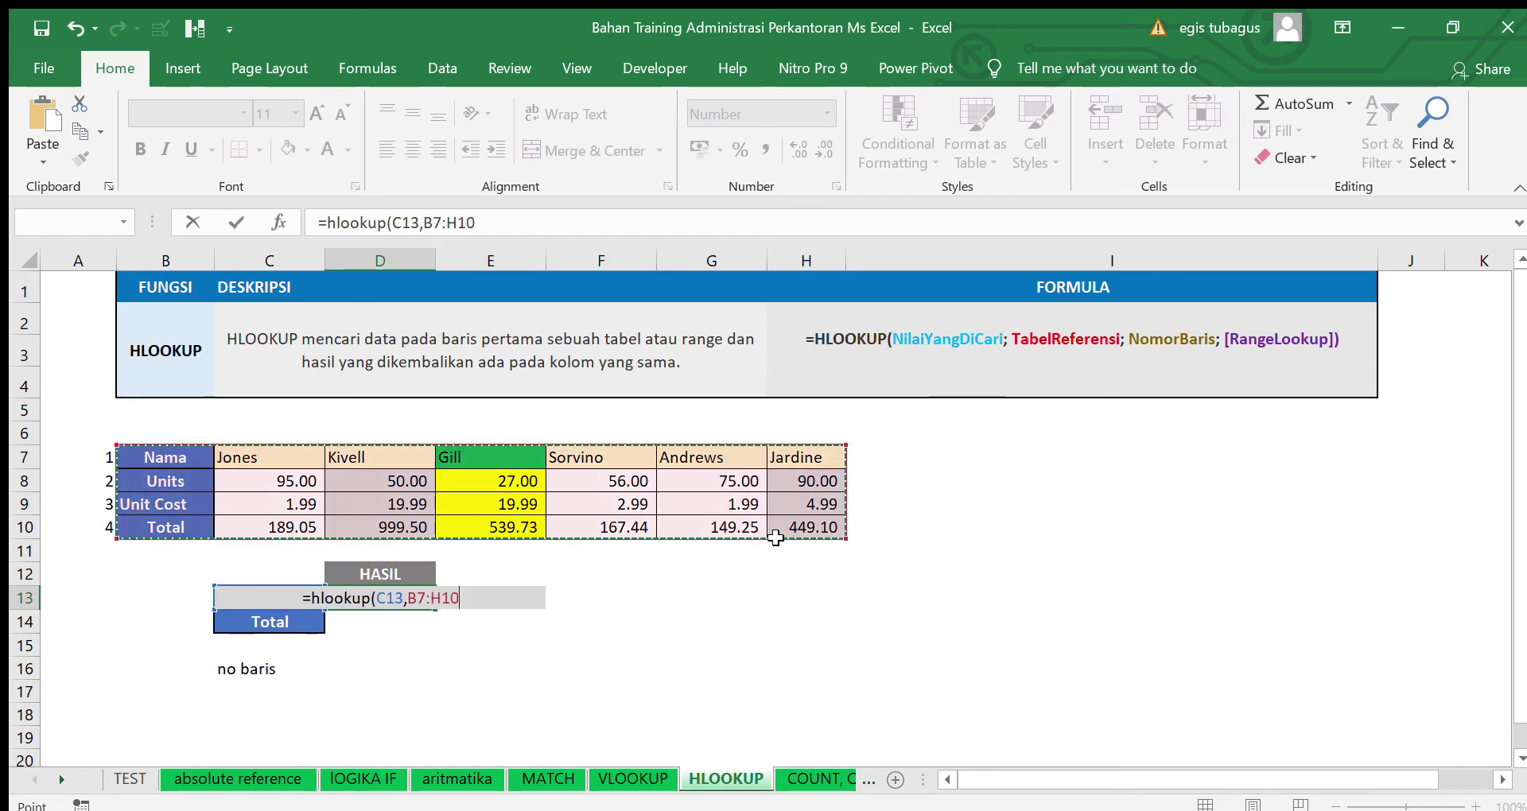
pyautogui.write(',')
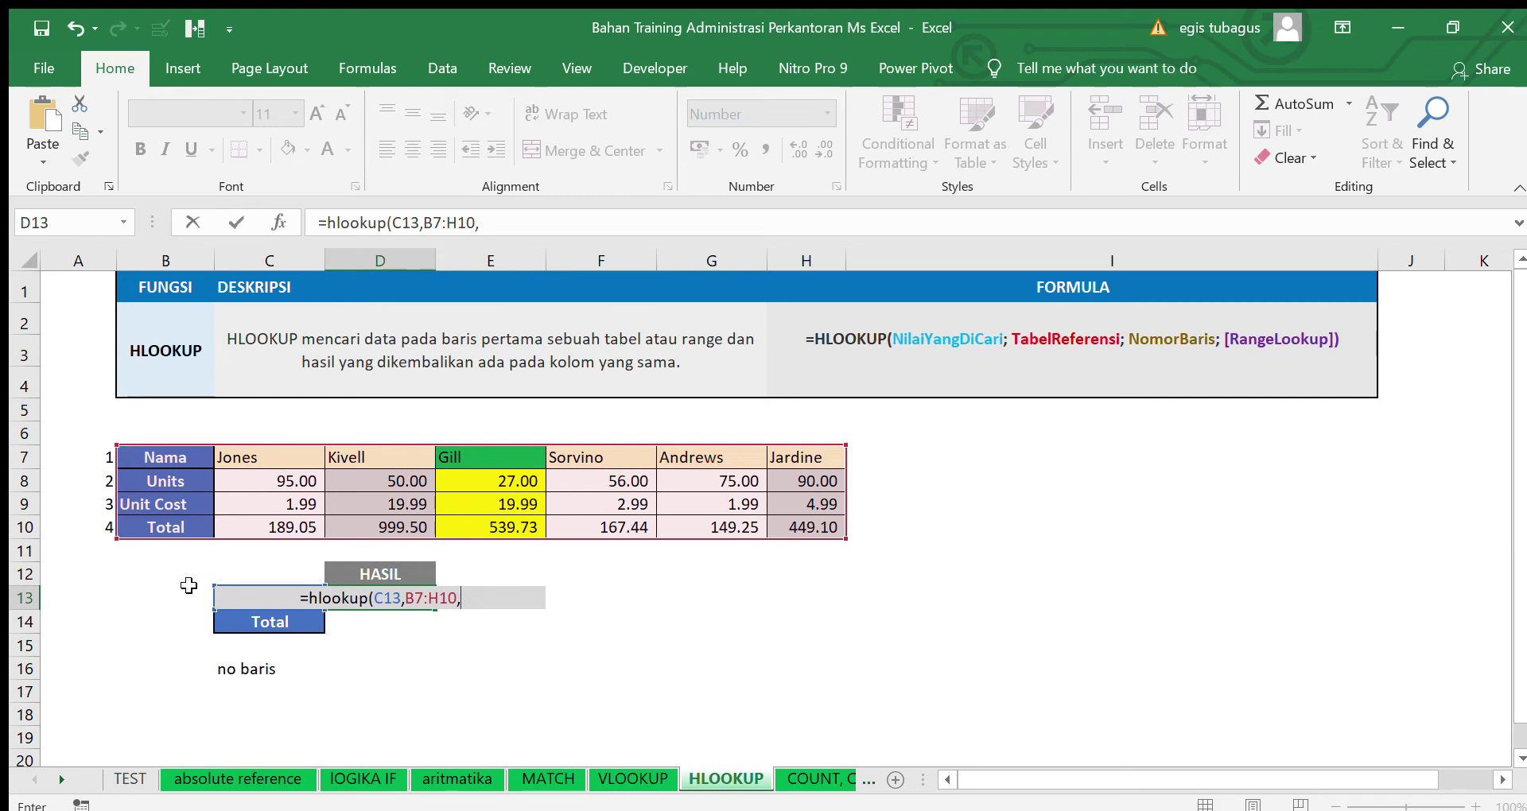
pyautogui.click(509, 235)
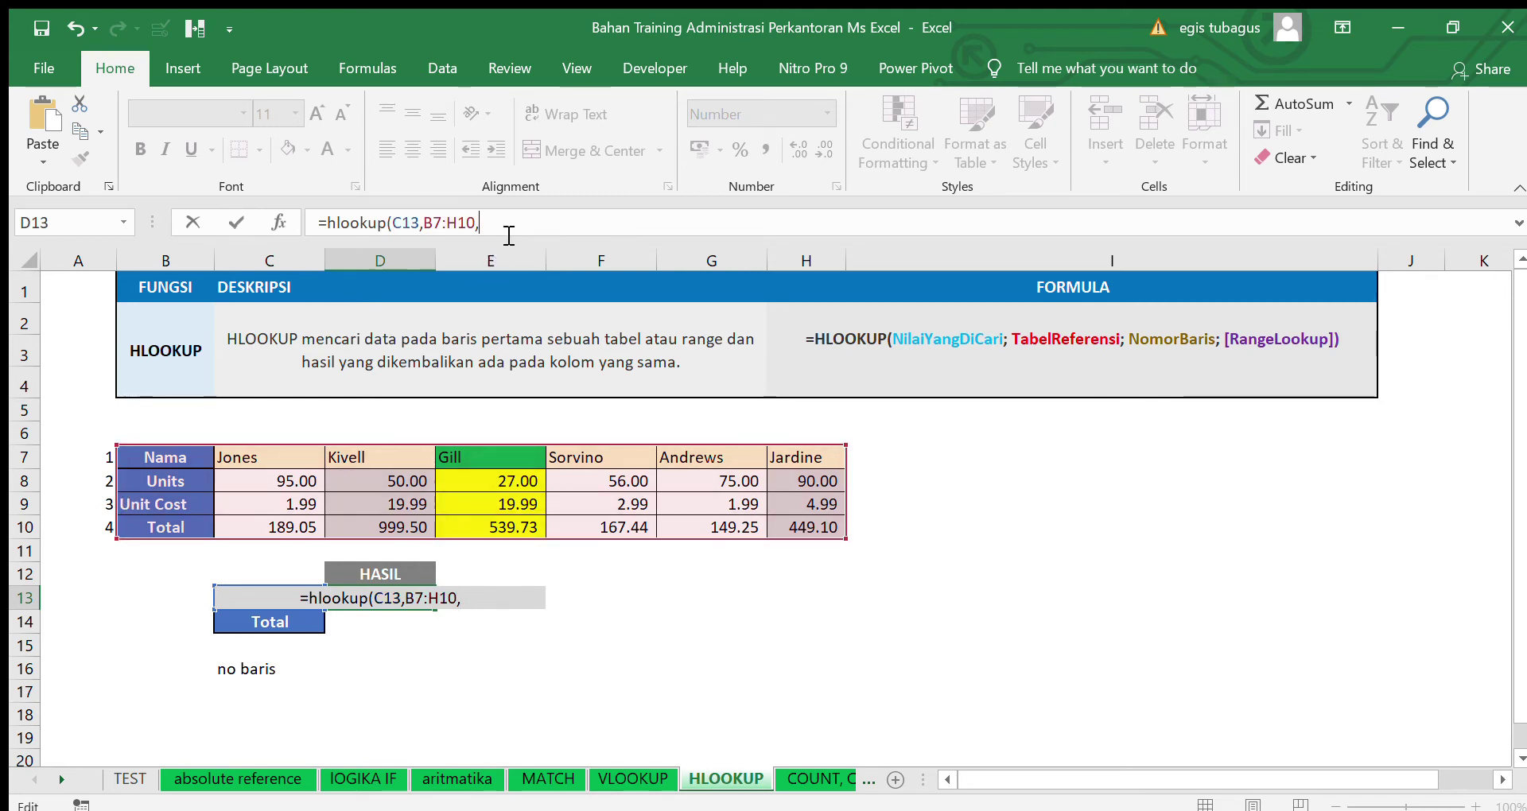
pyautogui.write('4,')
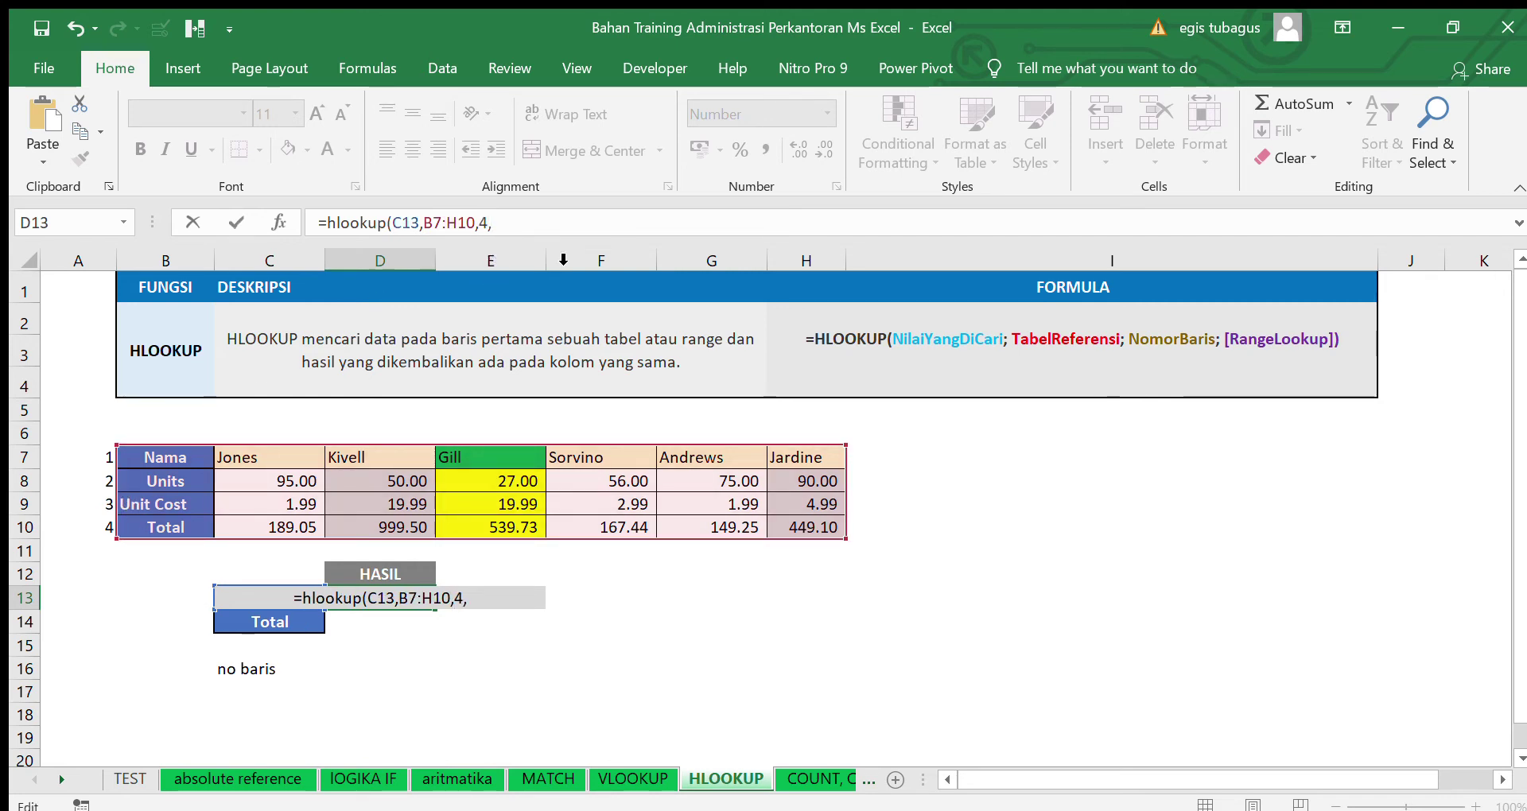
pyautogui.write('FALSE')
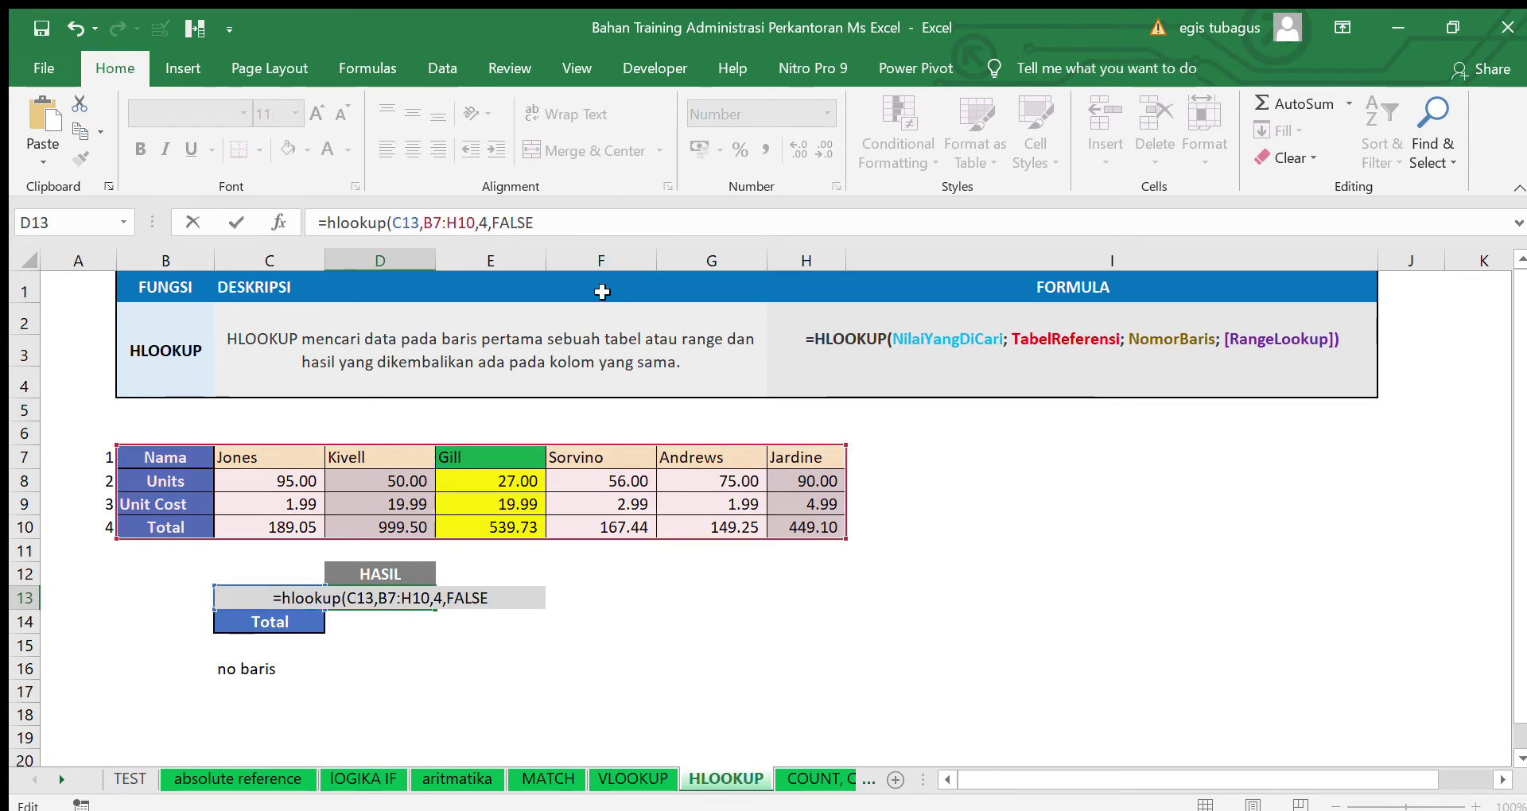
pyautogui.press('Return')
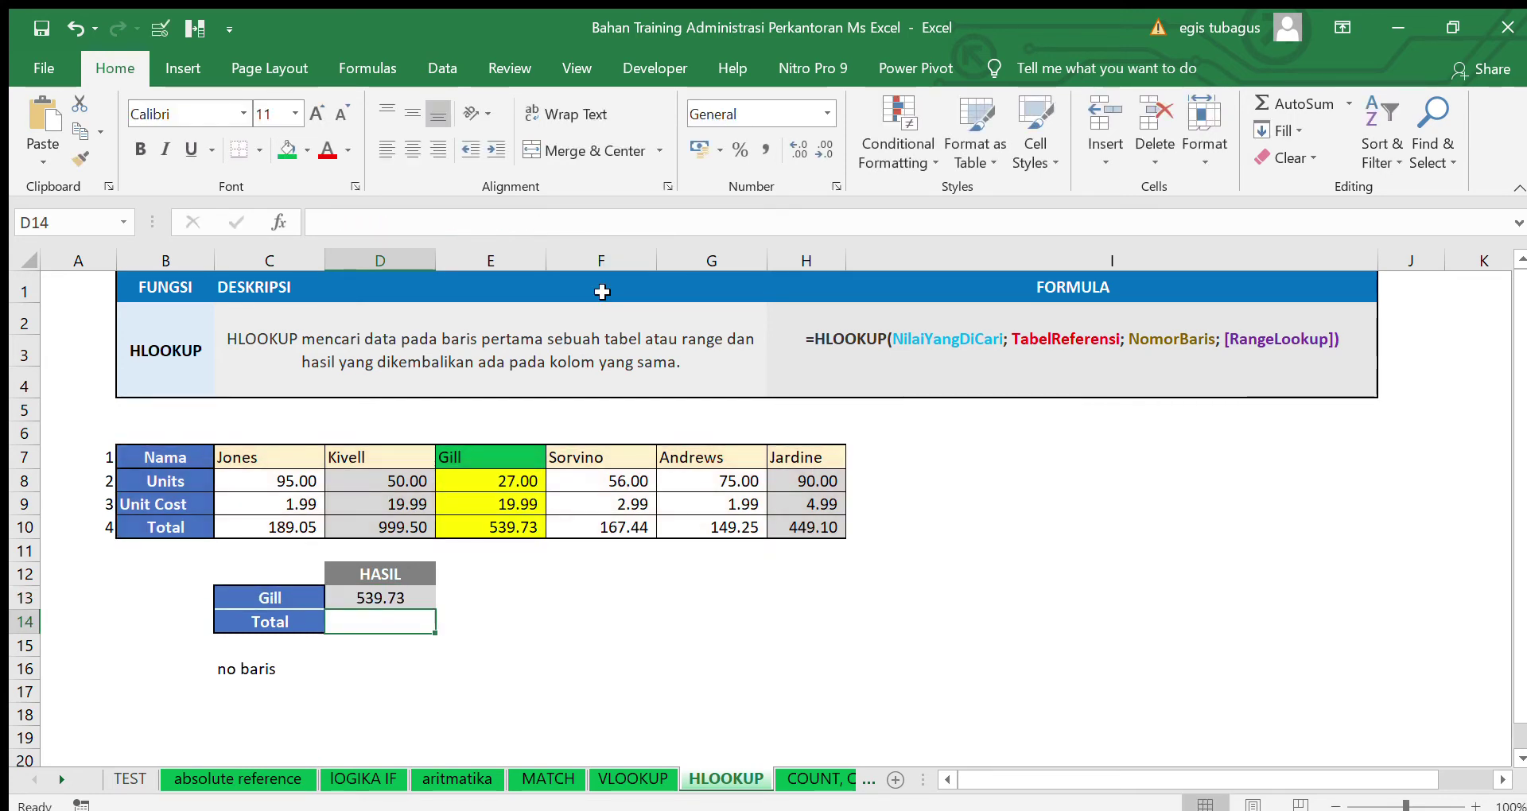
# Fill total cells E10 and D10 with green and set C13 to the name in D7
pyautogui.click(511, 528)
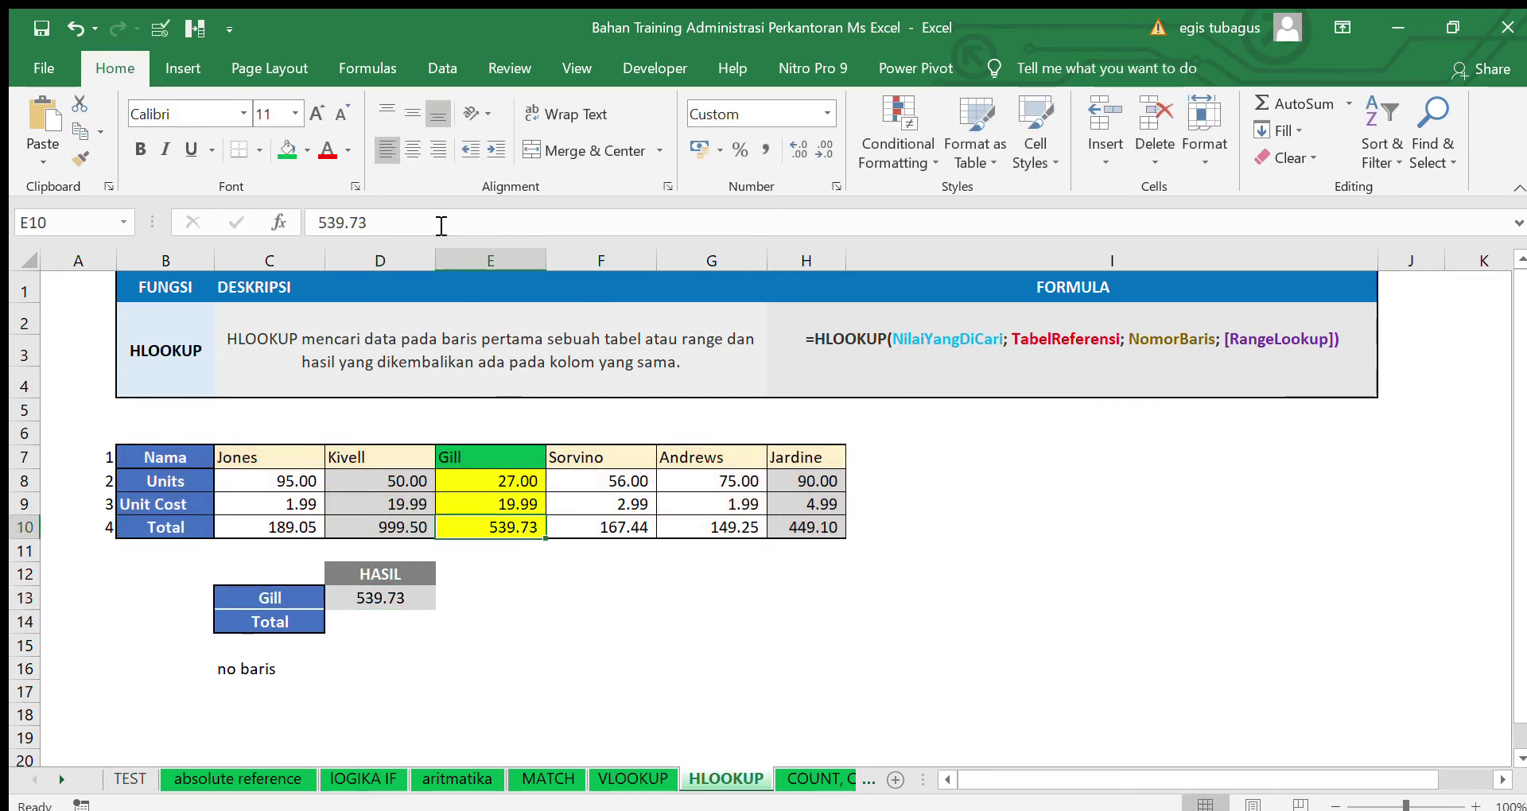
pyautogui.click(418, 526)
pyautogui.click(287, 149)
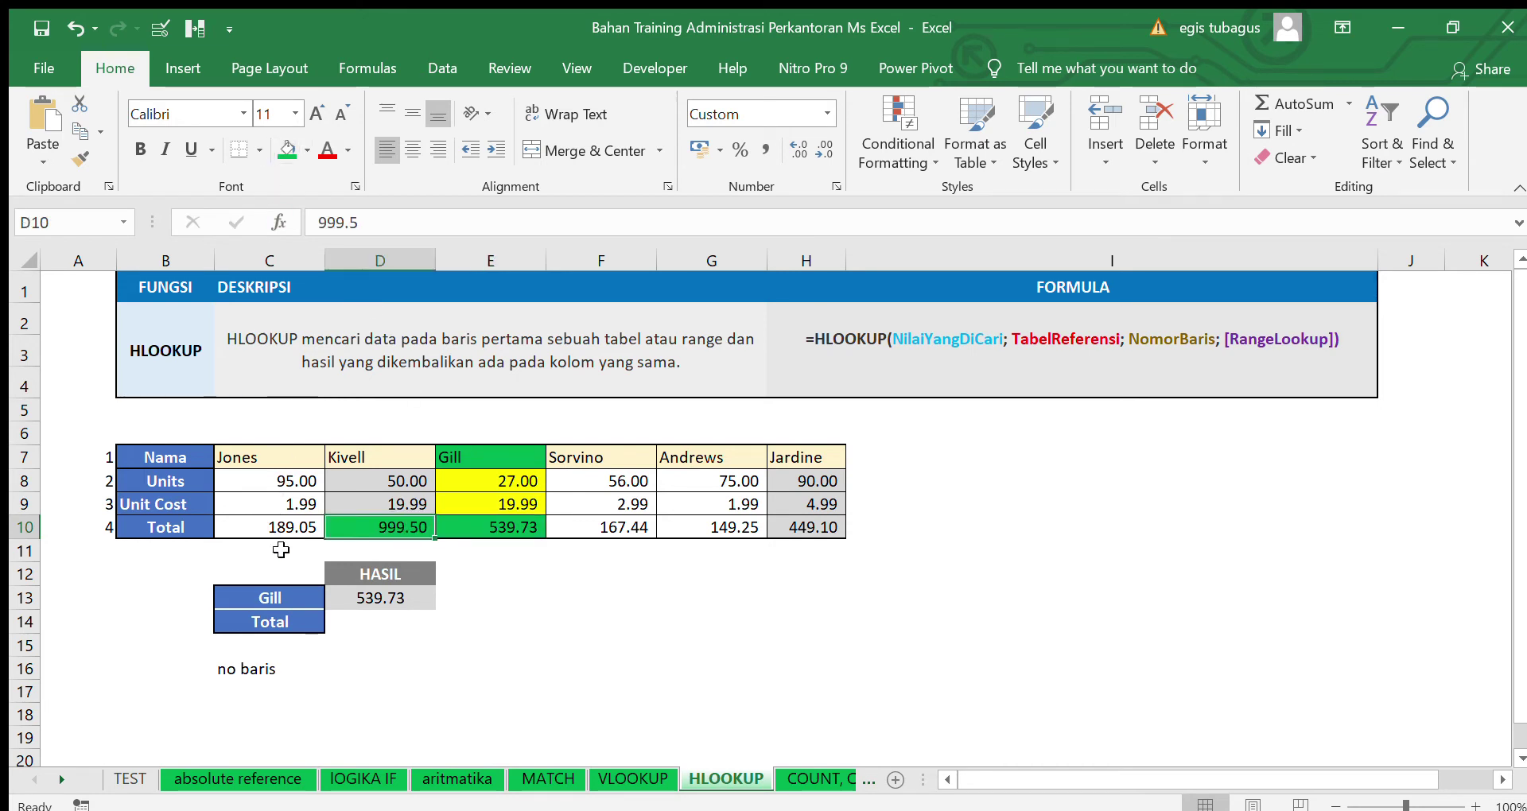
pyautogui.click(284, 597)
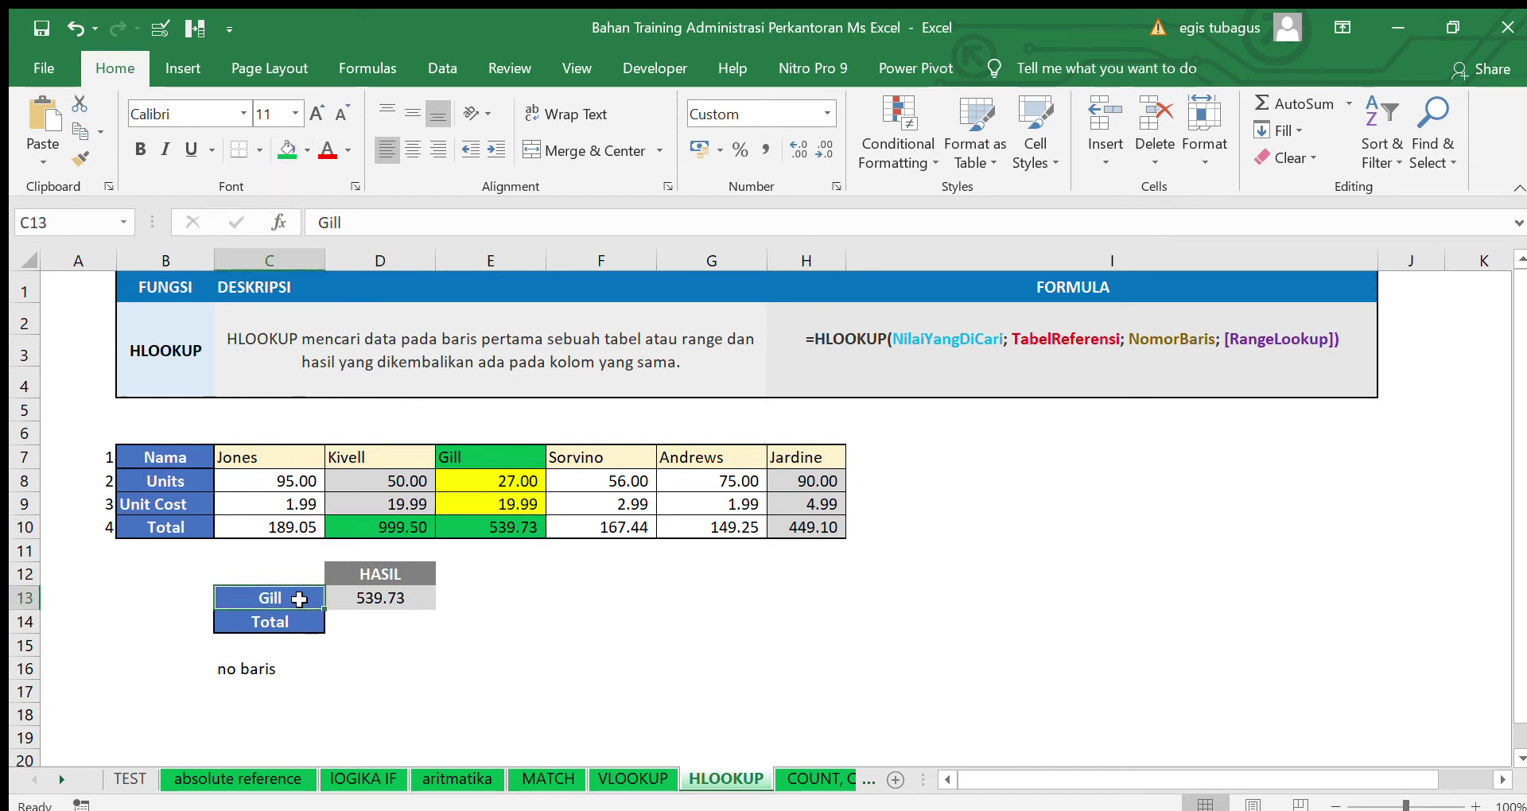
pyautogui.click(280, 641)
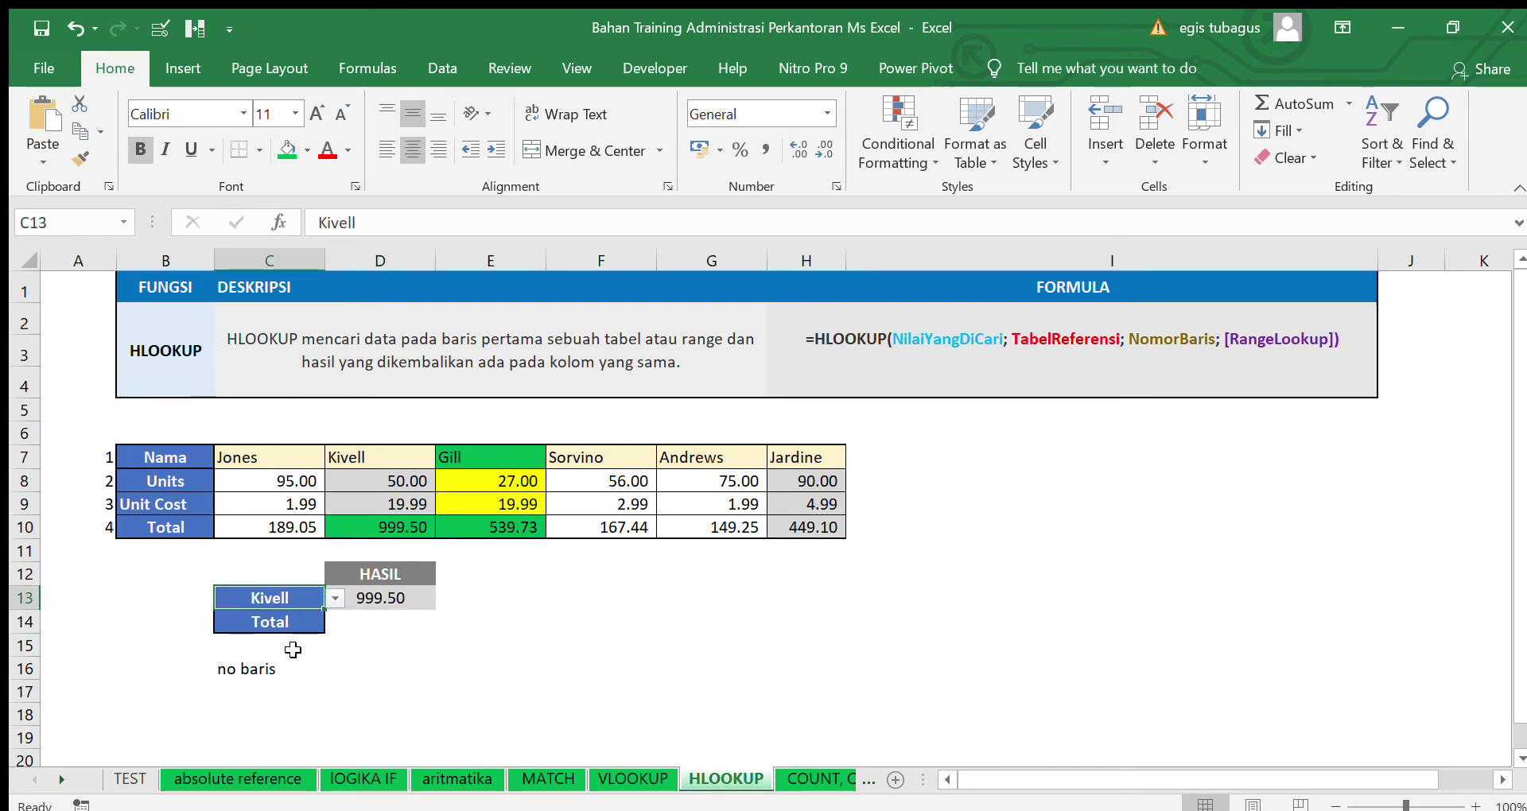
# Fill total cell F10 with green and set C13 to the name in F7
pyautogui.click(603, 529)
pyautogui.click(287, 149)
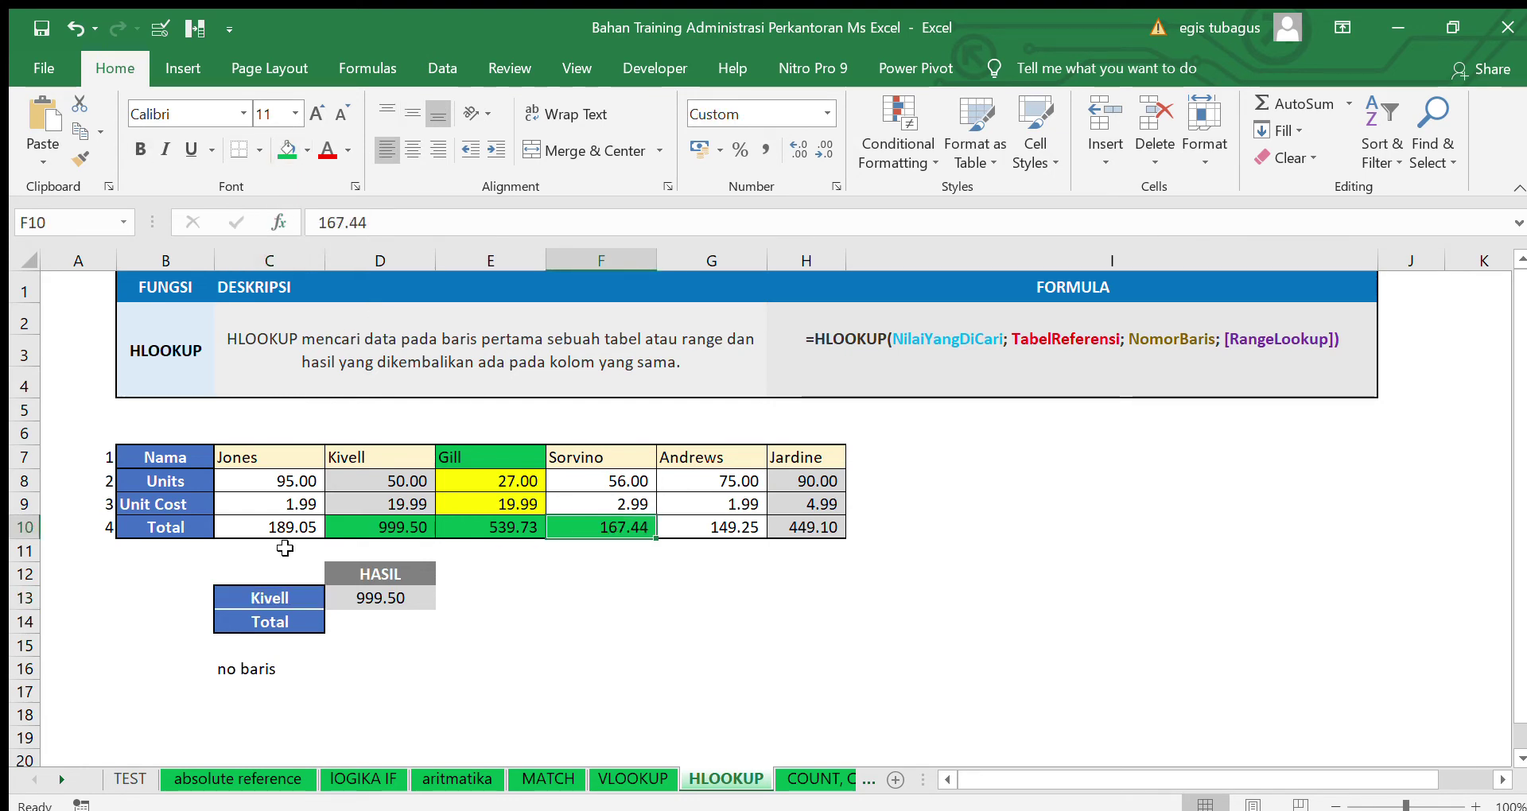
pyautogui.click(307, 597)
pyautogui.click(333, 598)
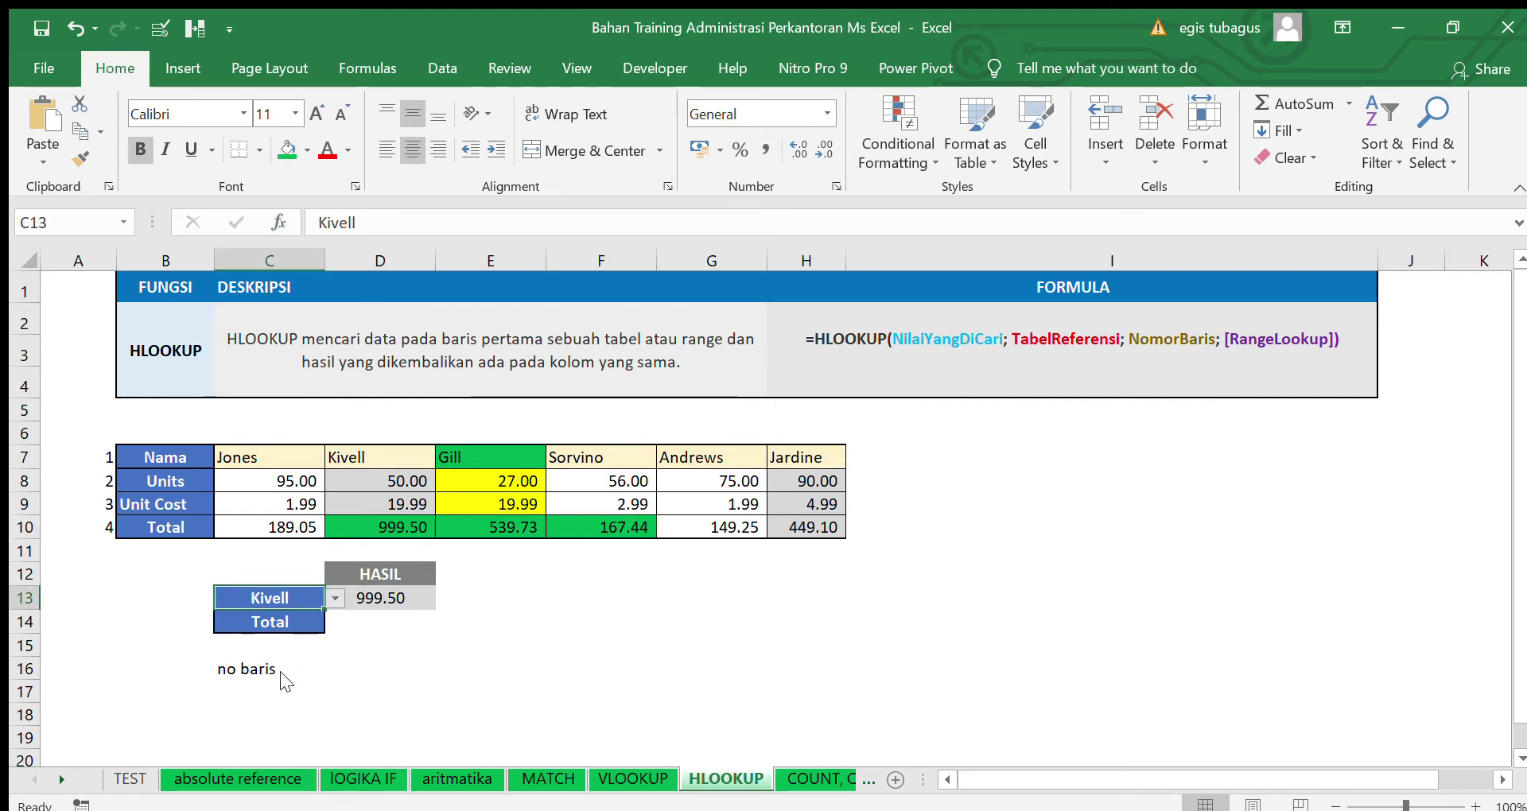
pyautogui.click(284, 689)
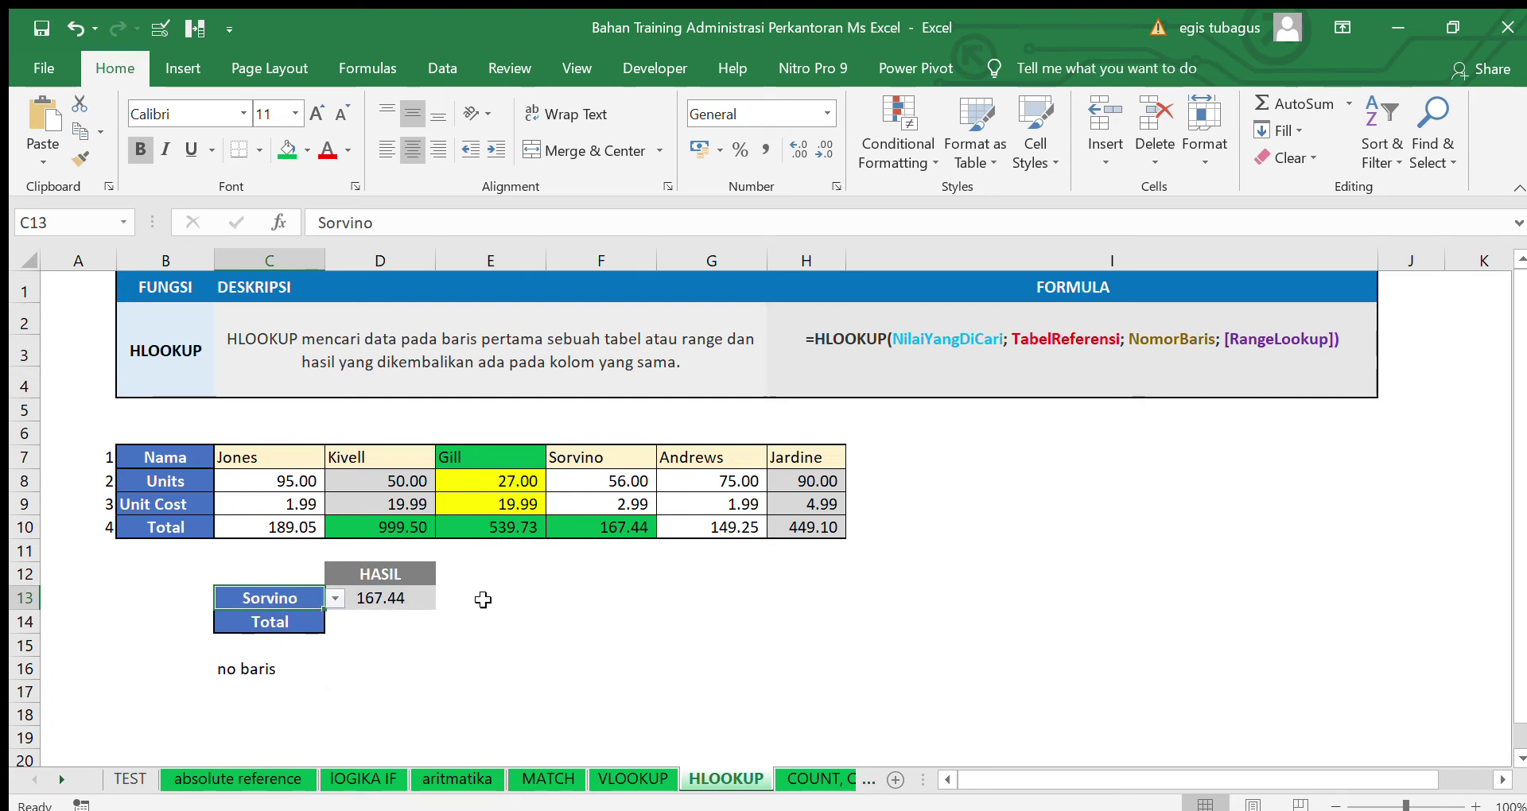
# Review the green totals in D10:F10 and the row-number argument of the HLOOKUP formula in D13
pyautogui.moveTo(368, 532); pyautogui.dragTo(589, 529)
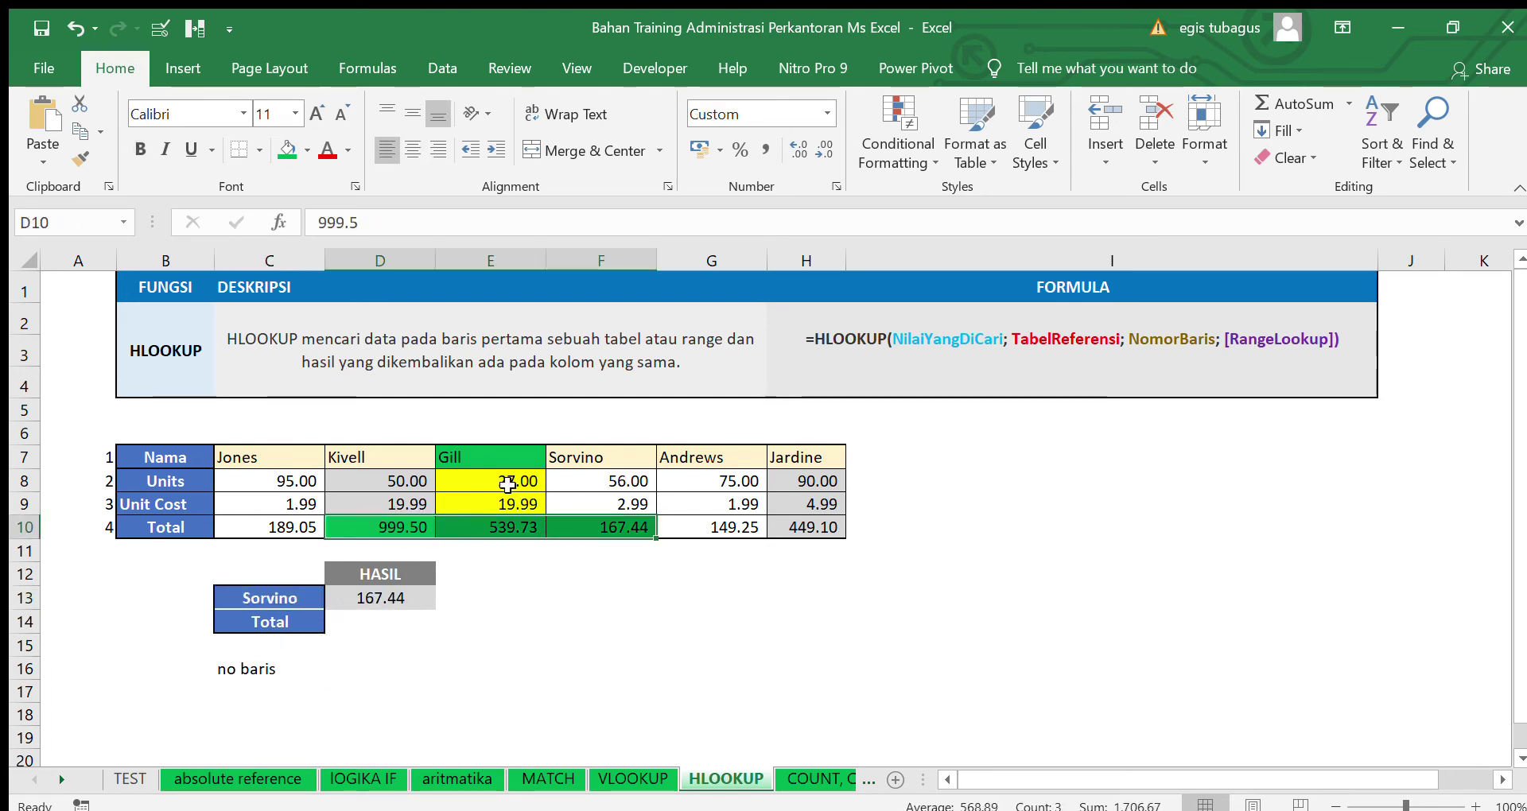
pyautogui.click(389, 600)
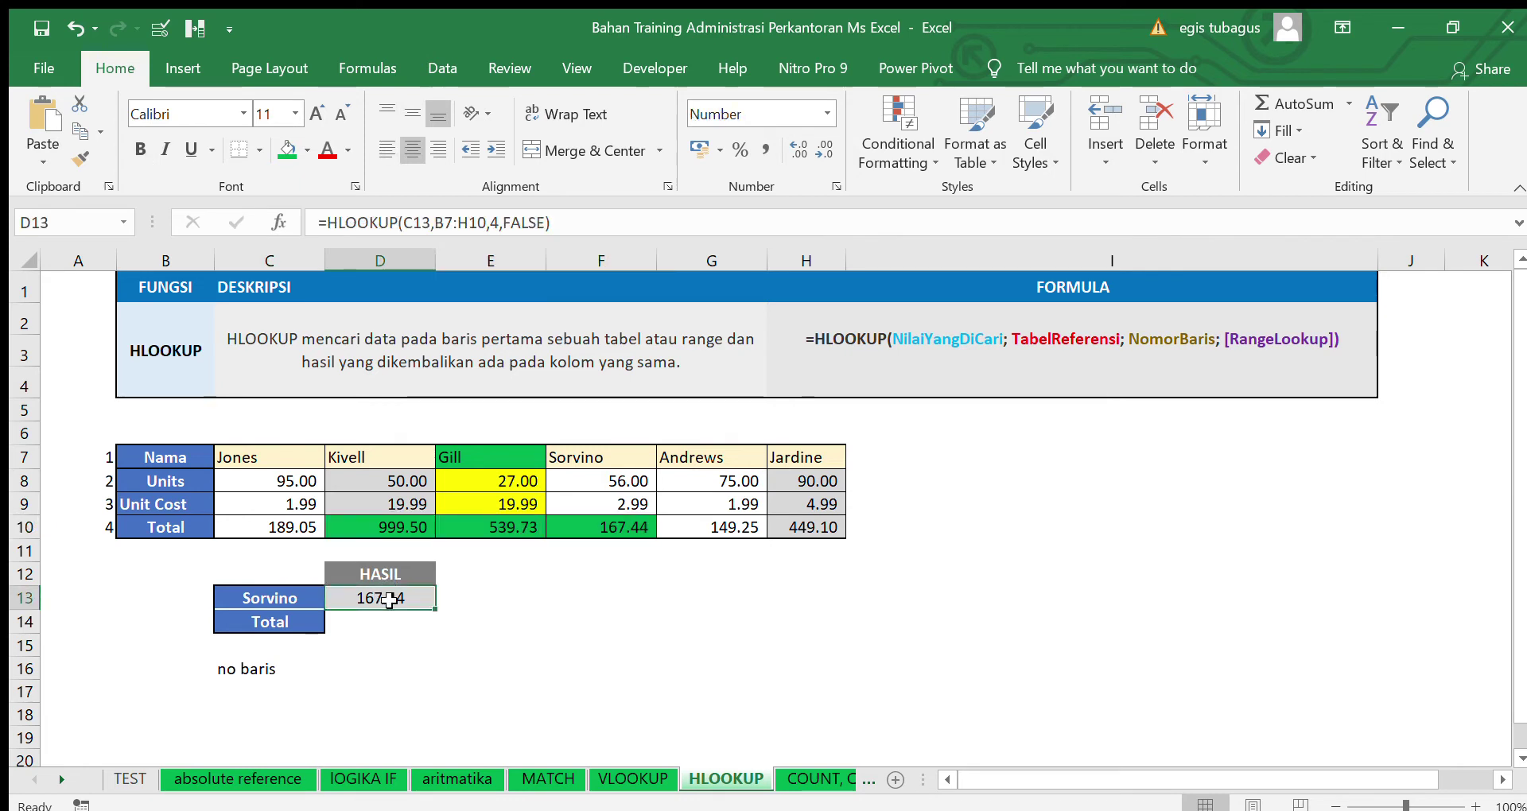
pyautogui.click(501, 226)
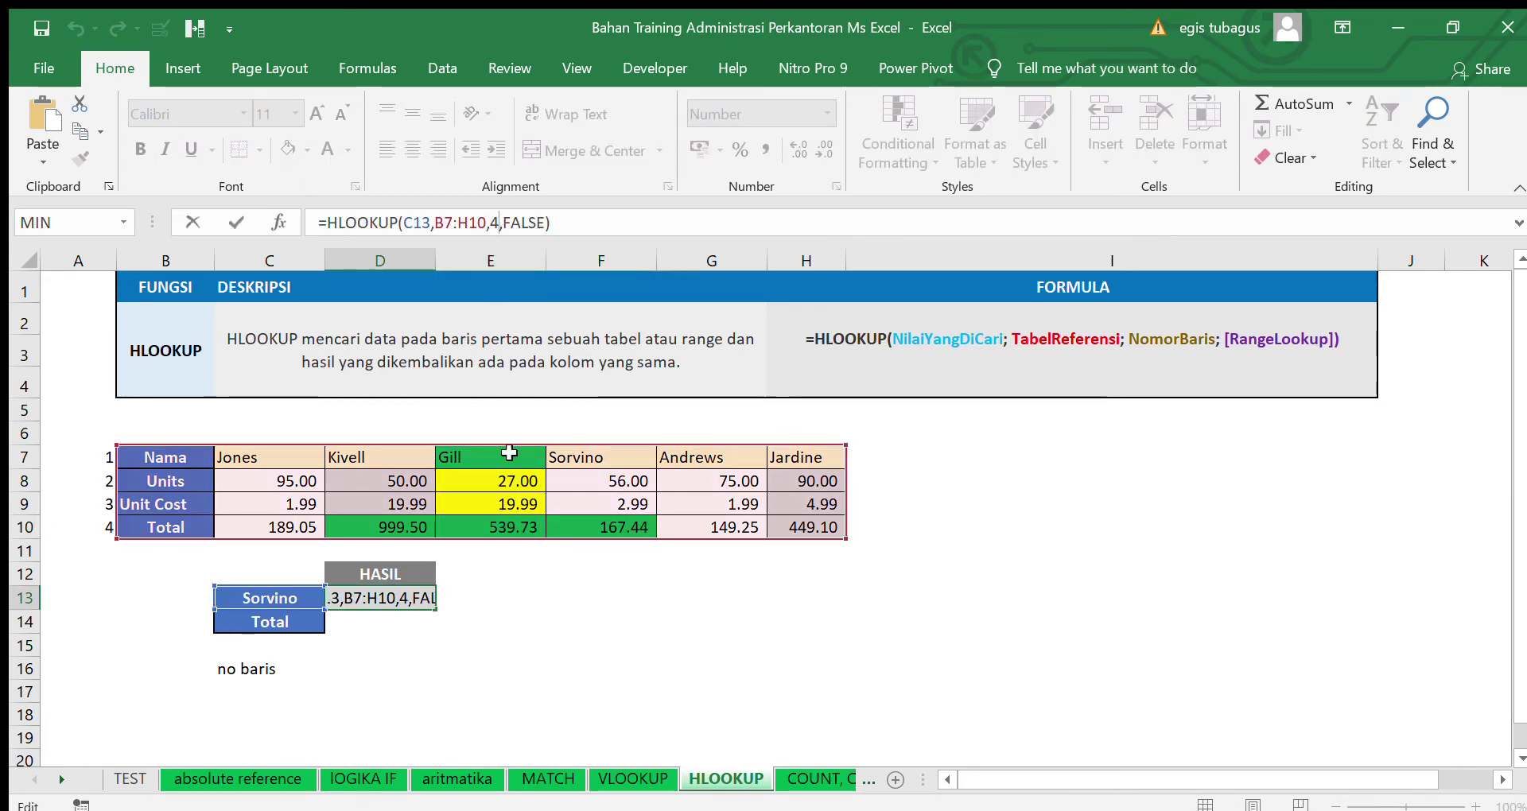
pyautogui.press('Escape')
# In D16, beside "no baris", enter =MATCH(C14,B7:B10,0) to find the row number of the label in C14
pyautogui.click(392, 671)
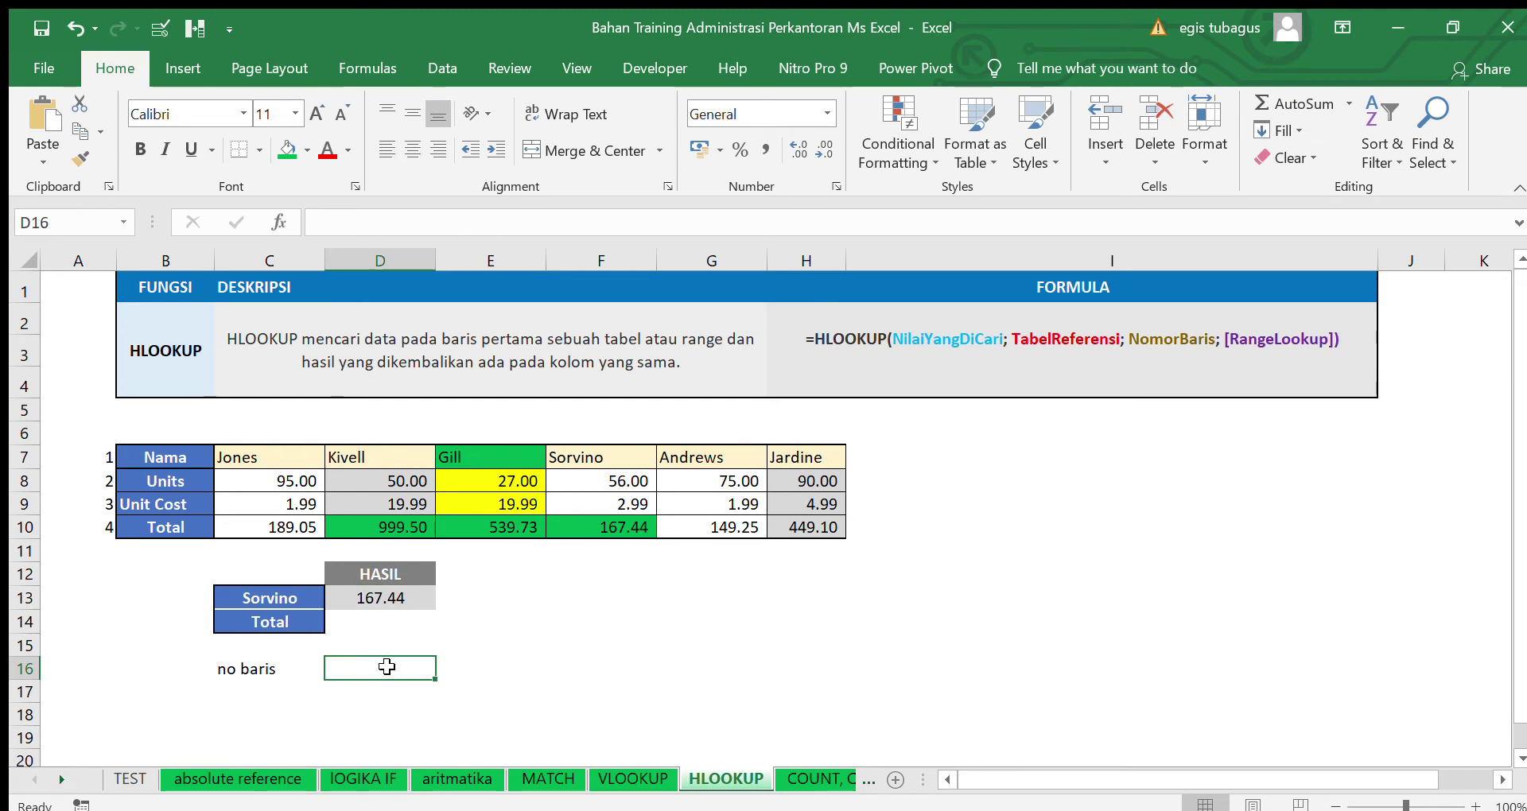
pyautogui.write('=match(')
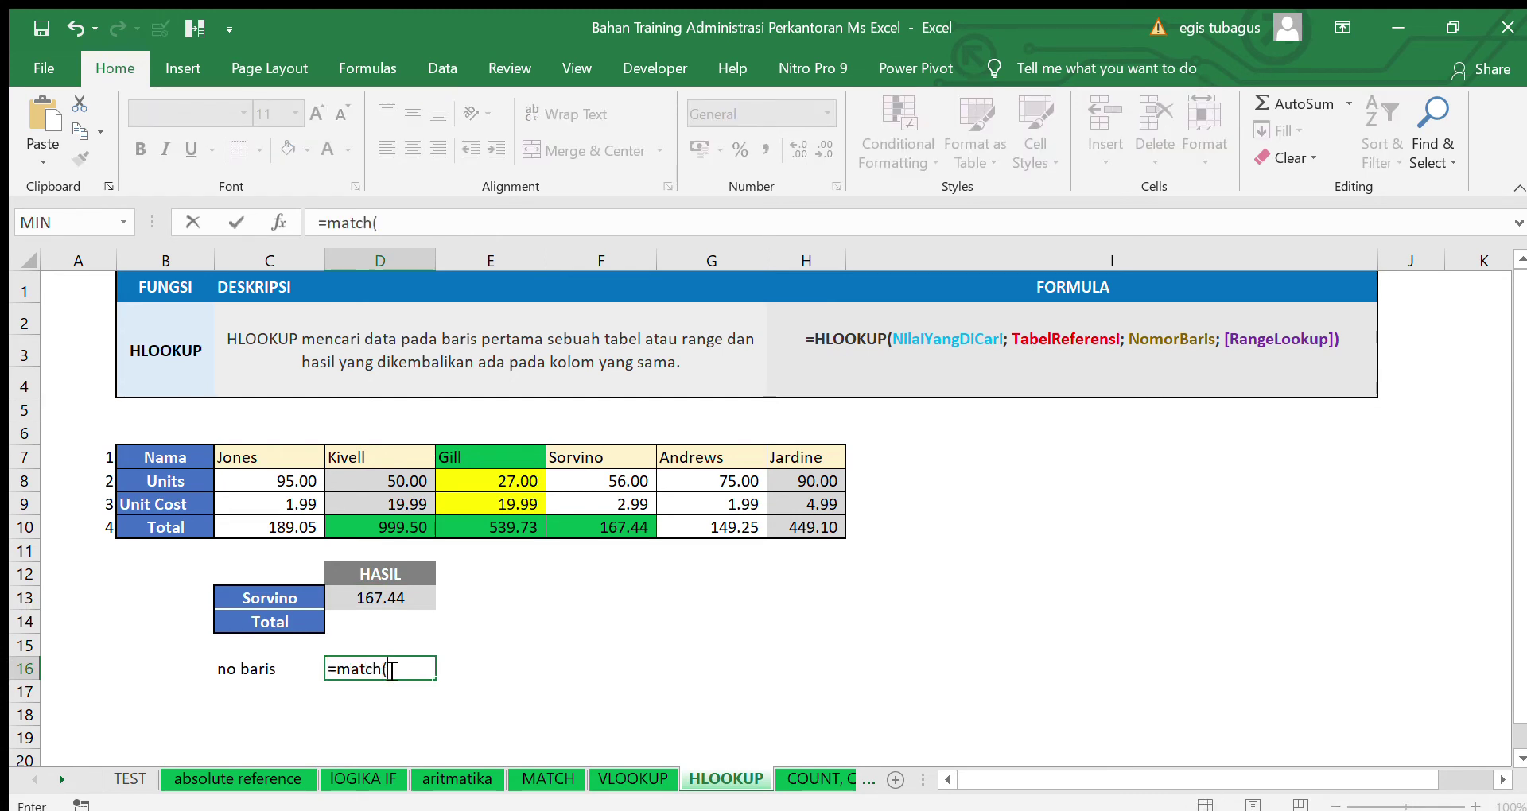
pyautogui.click(283, 622)
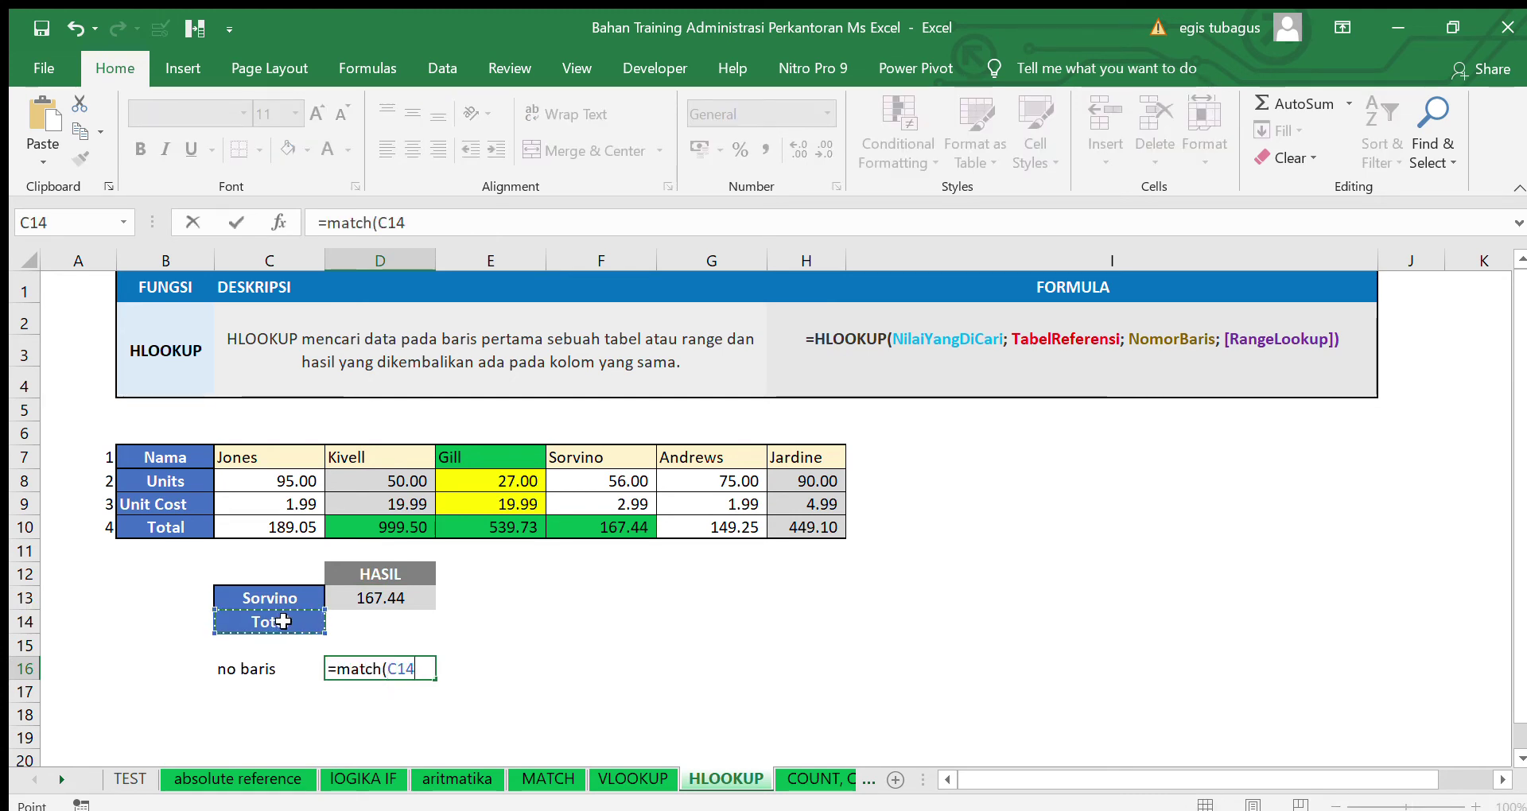
pyautogui.write(',')
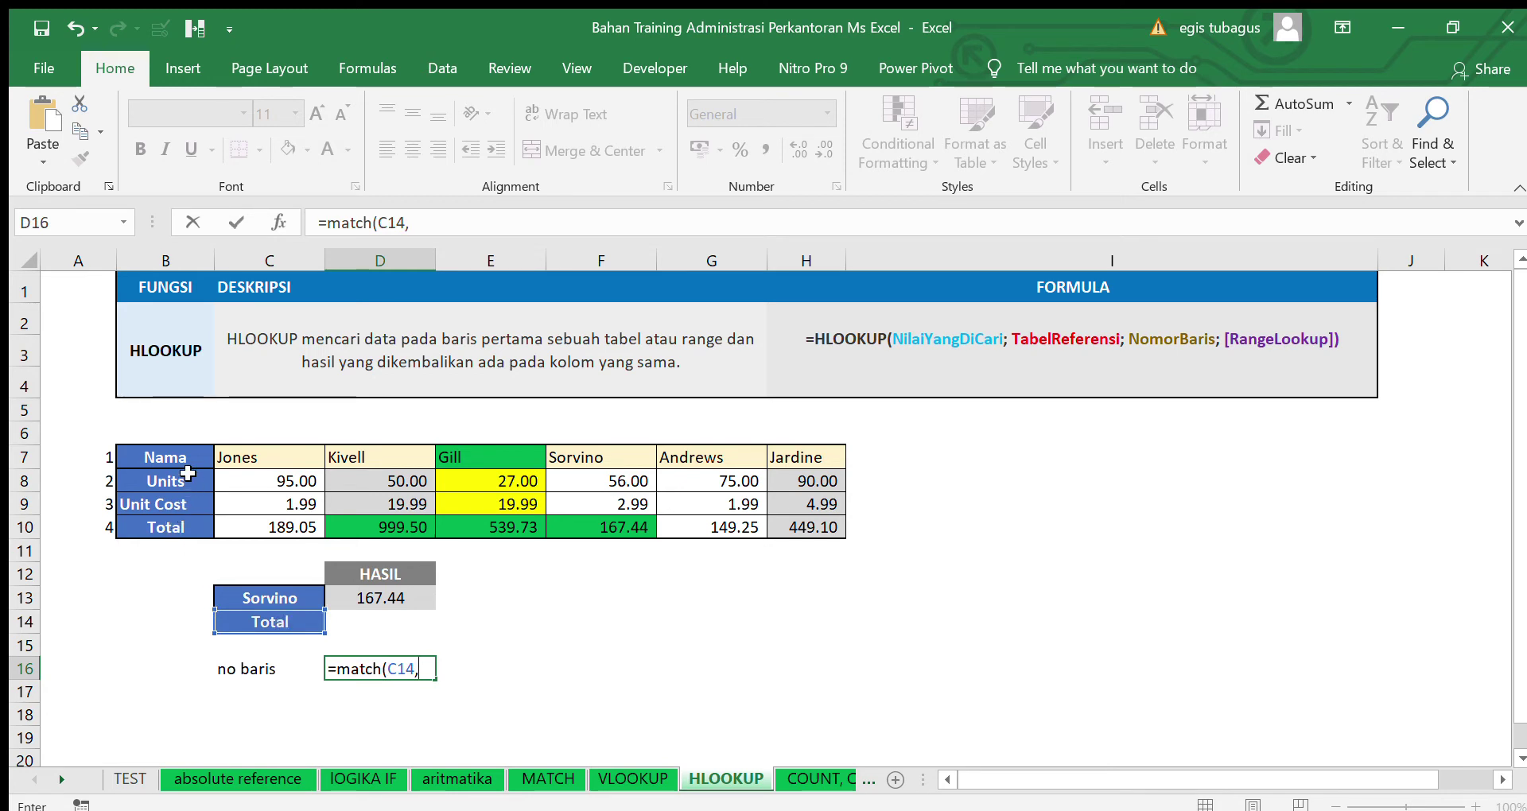
pyautogui.moveTo(187, 460); pyautogui.dragTo(204, 525)
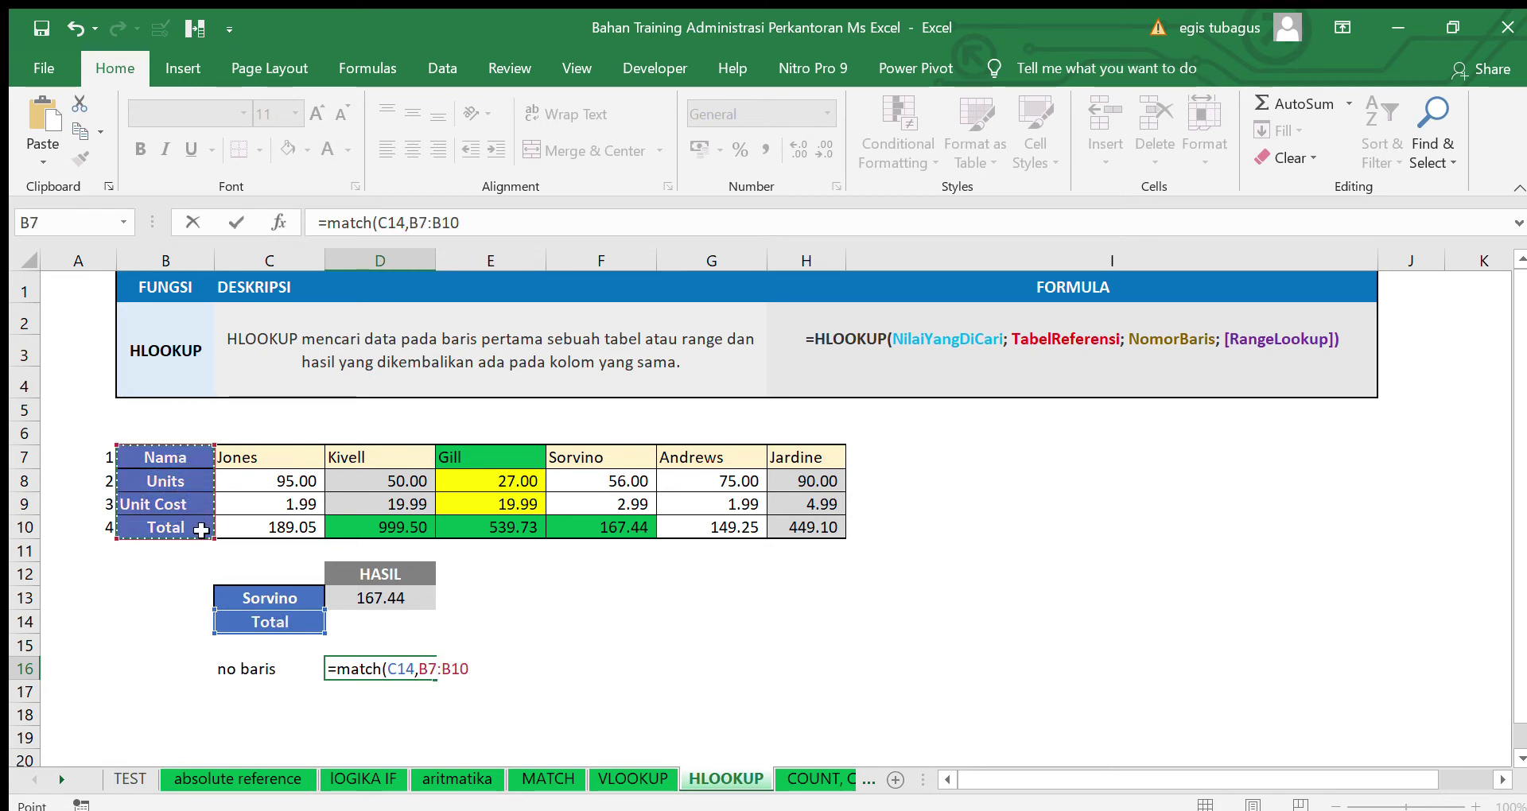
pyautogui.write(',0')
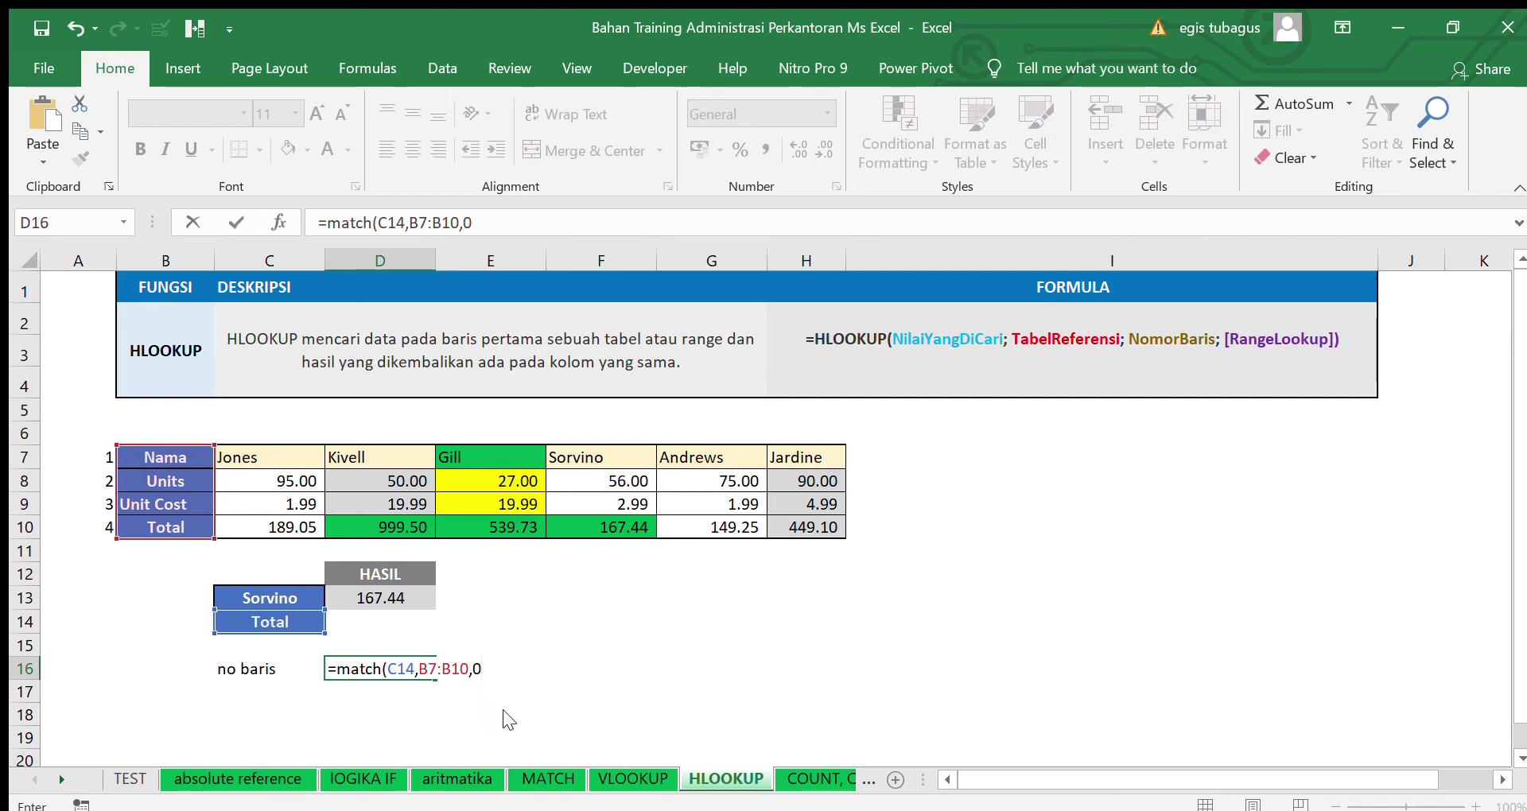
pyautogui.press('Return')
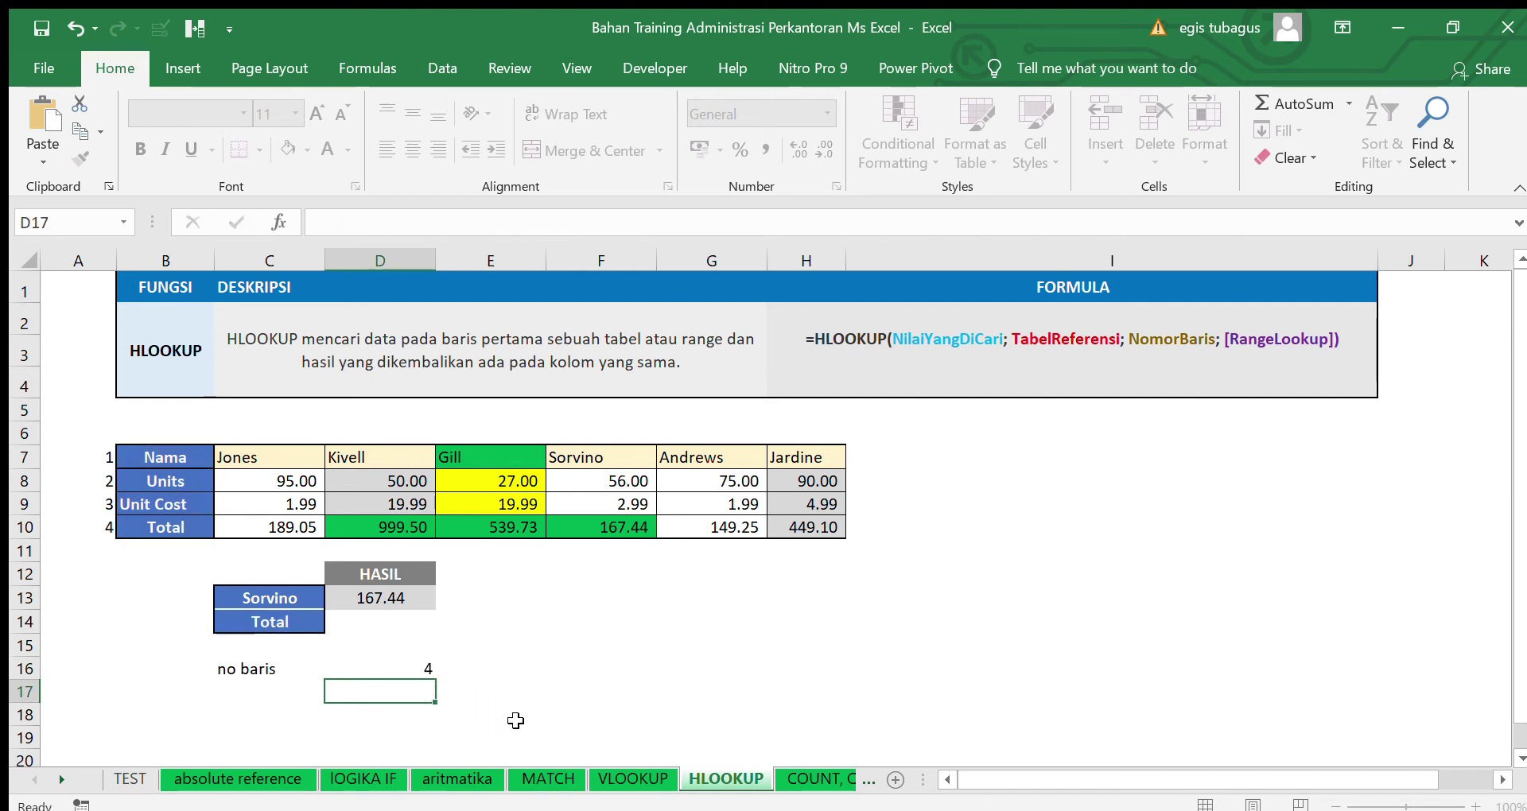
# Replace the row number in D13's HLOOKUP formula with MATCH(C14,B7:B10,0), copied from the formula in D16
pyautogui.click(418, 670)
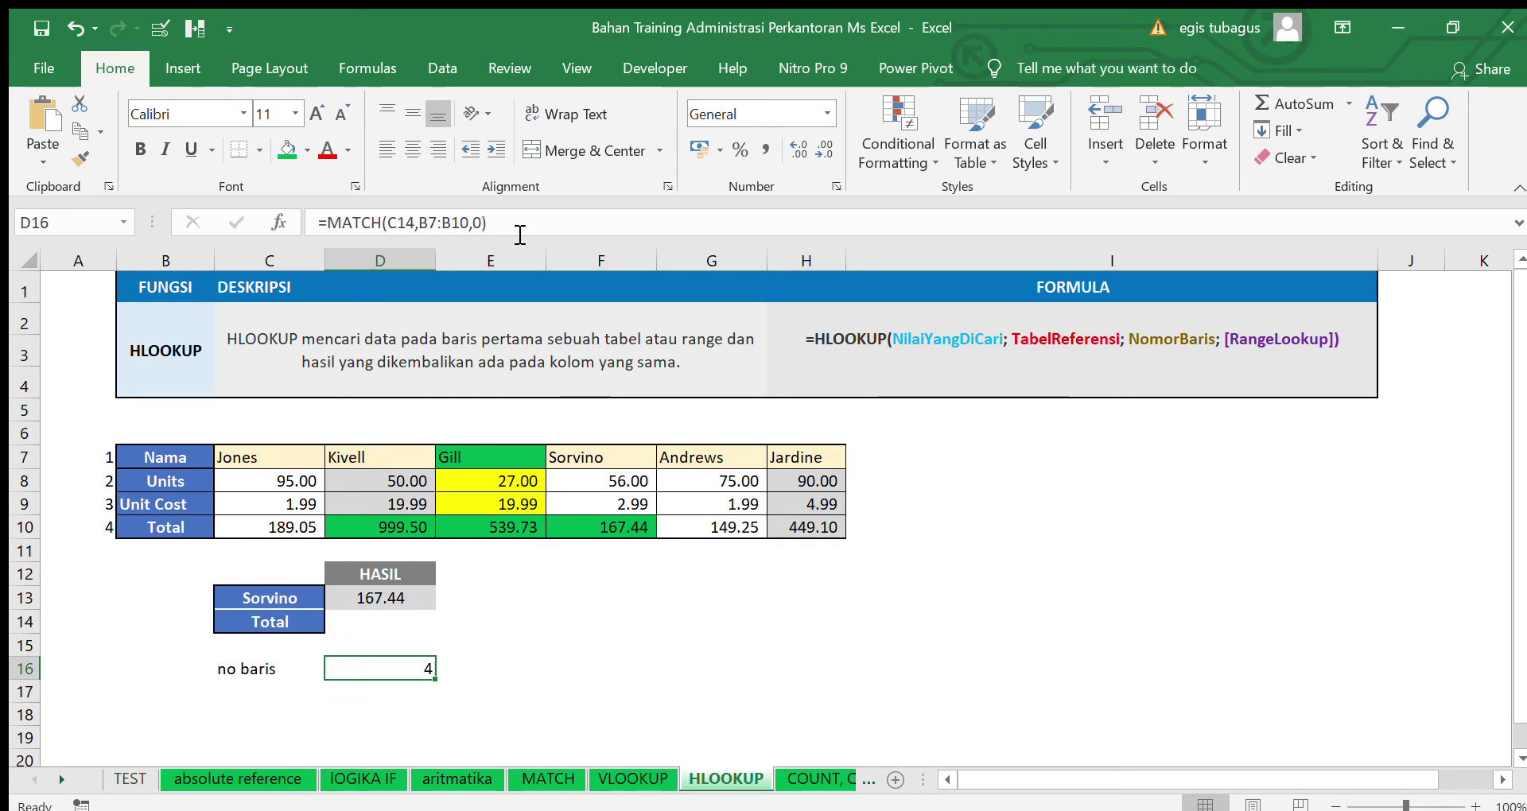
pyautogui.moveTo(487, 223); pyautogui.dragTo(340, 222)
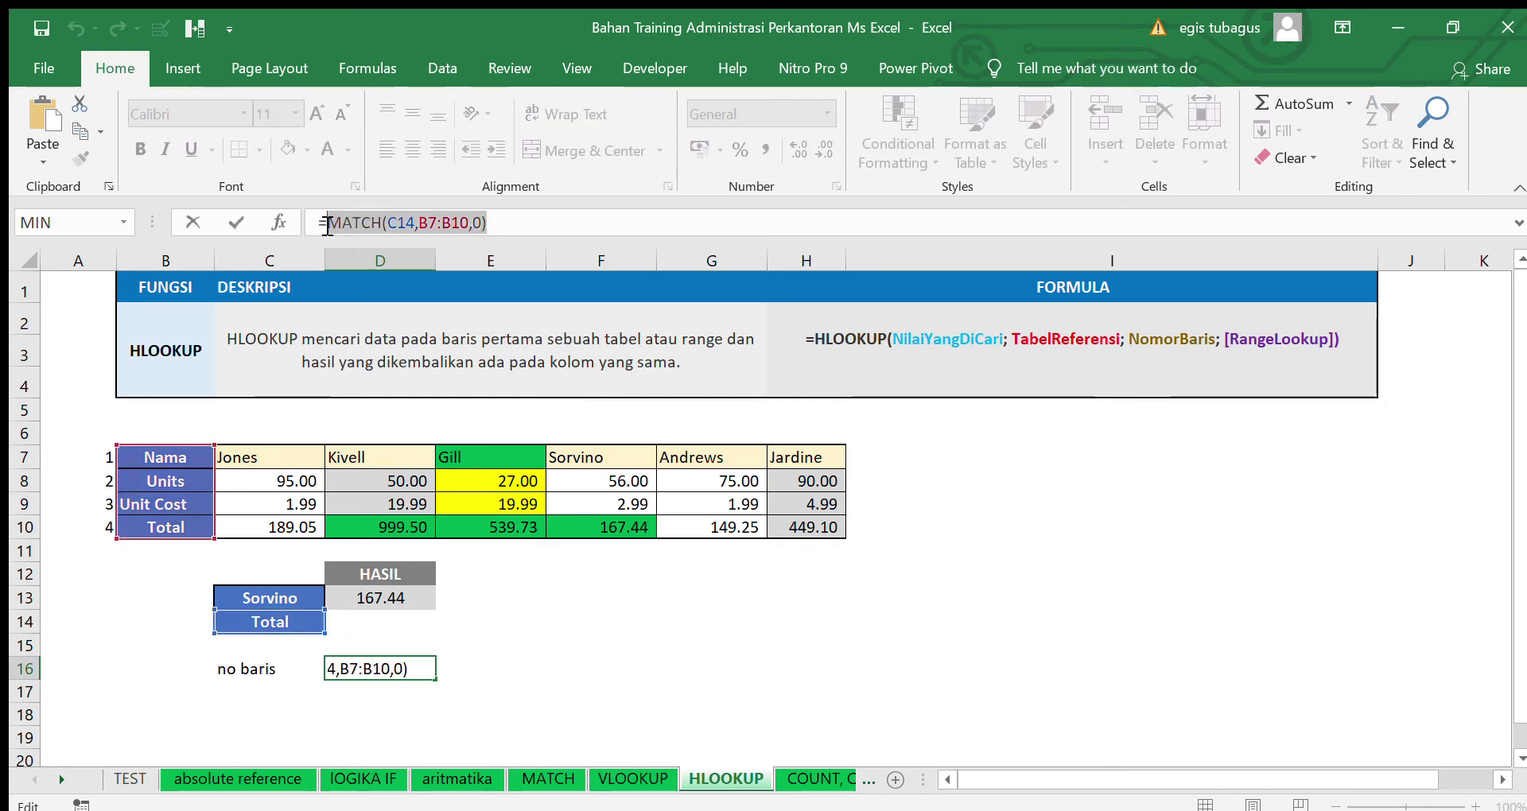
pyautogui.press('Escape')
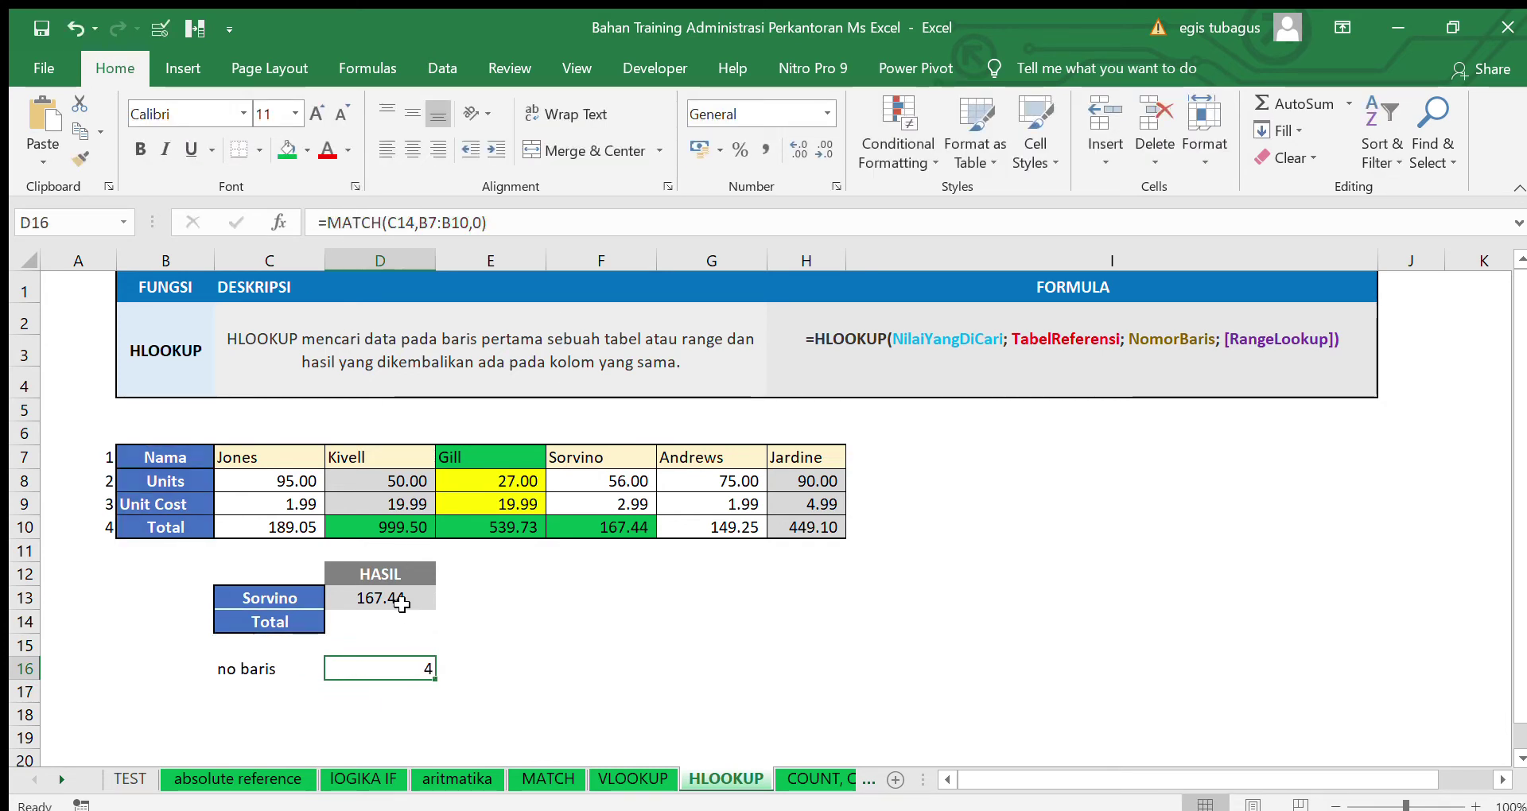
pyautogui.click(400, 603)
pyautogui.click(503, 223)
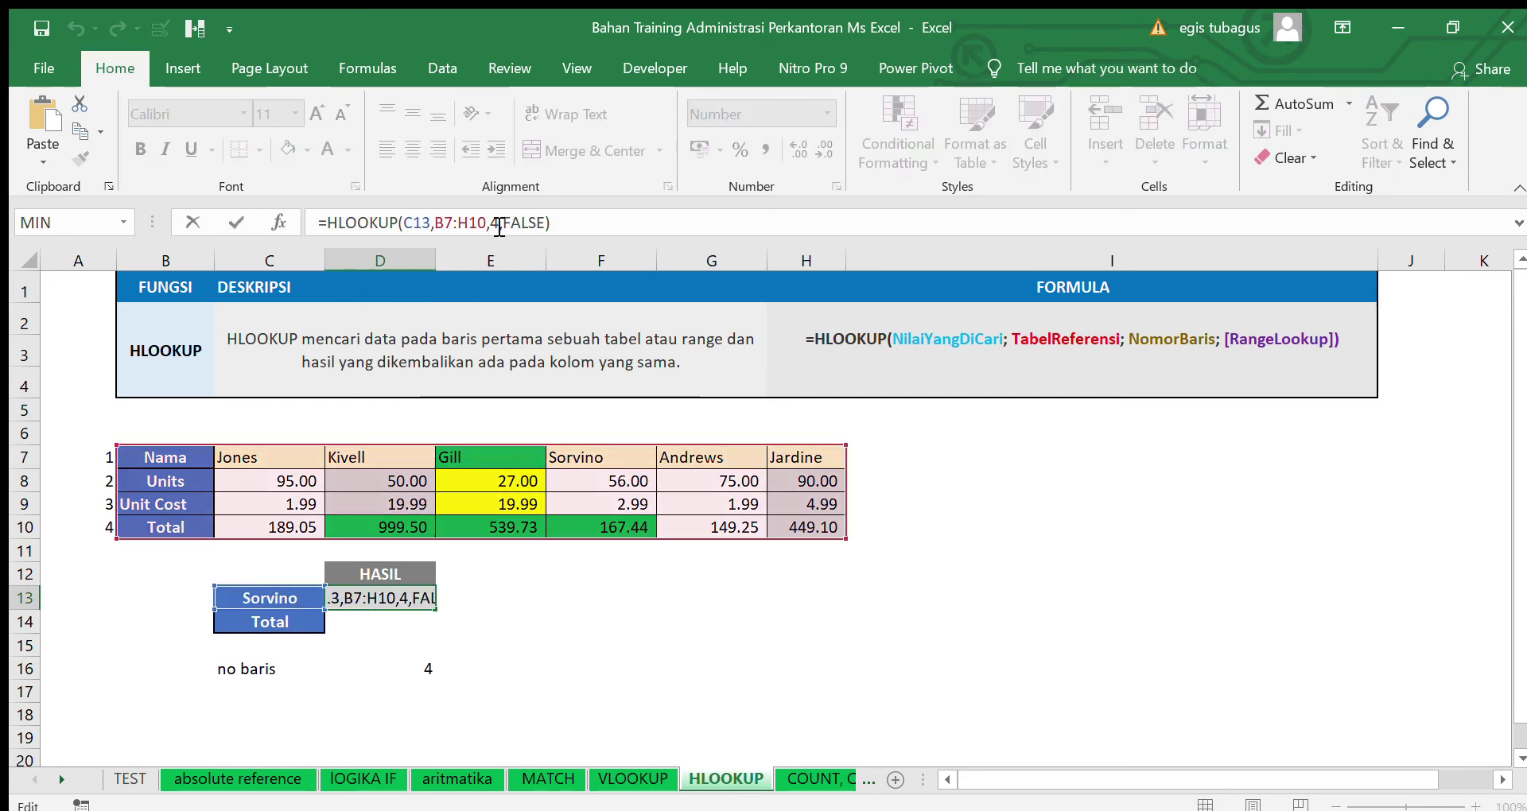
pyautogui.click(499, 224)
pyautogui.press('BackSpace')
pyautogui.hotkey('ctrl', 'v')
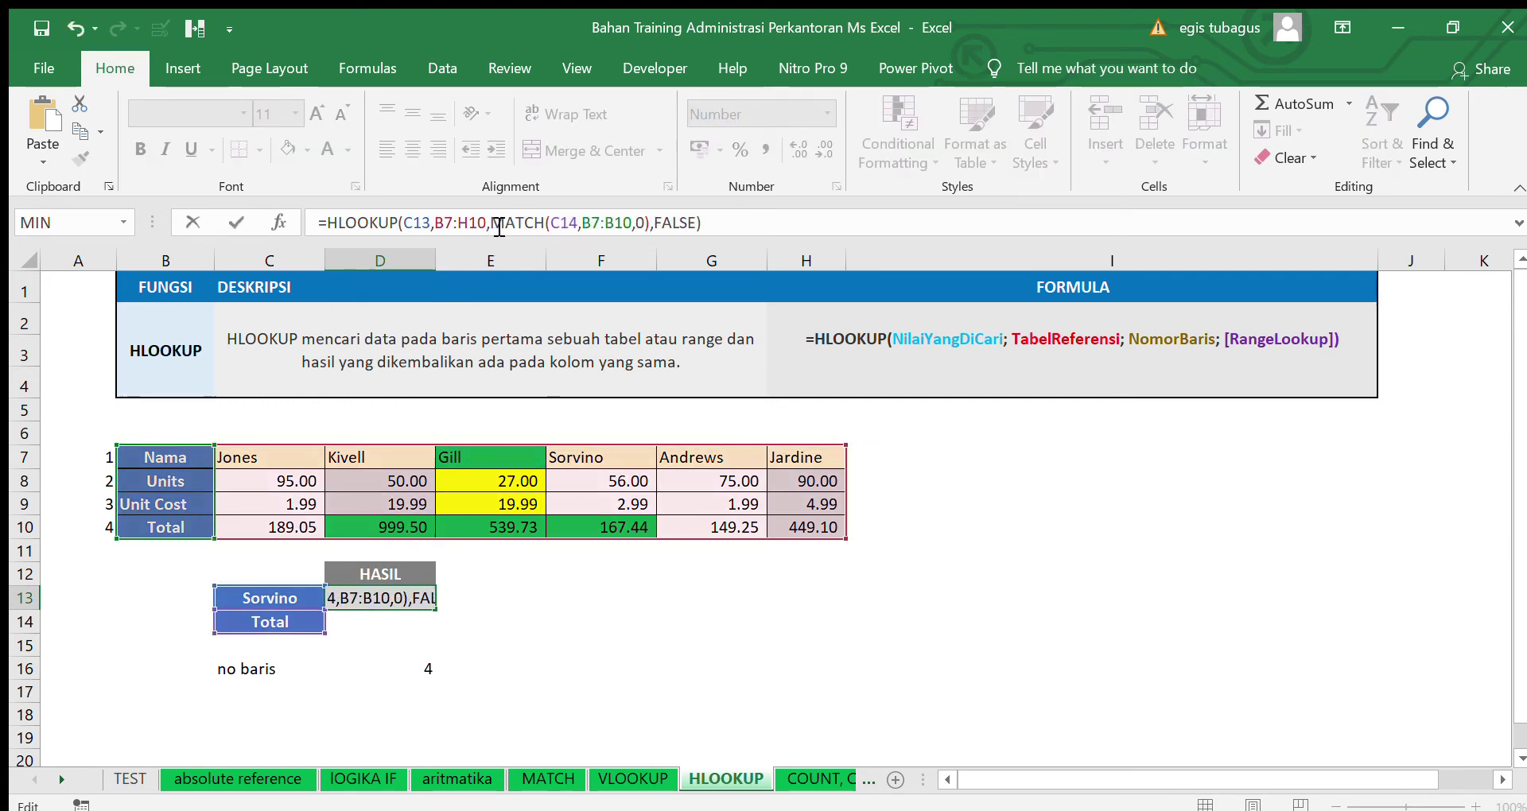
pyautogui.press('Return')
# Fill cell F9 with green and set the lookup field in C14 to Unit Cost
pyautogui.click(319, 622)
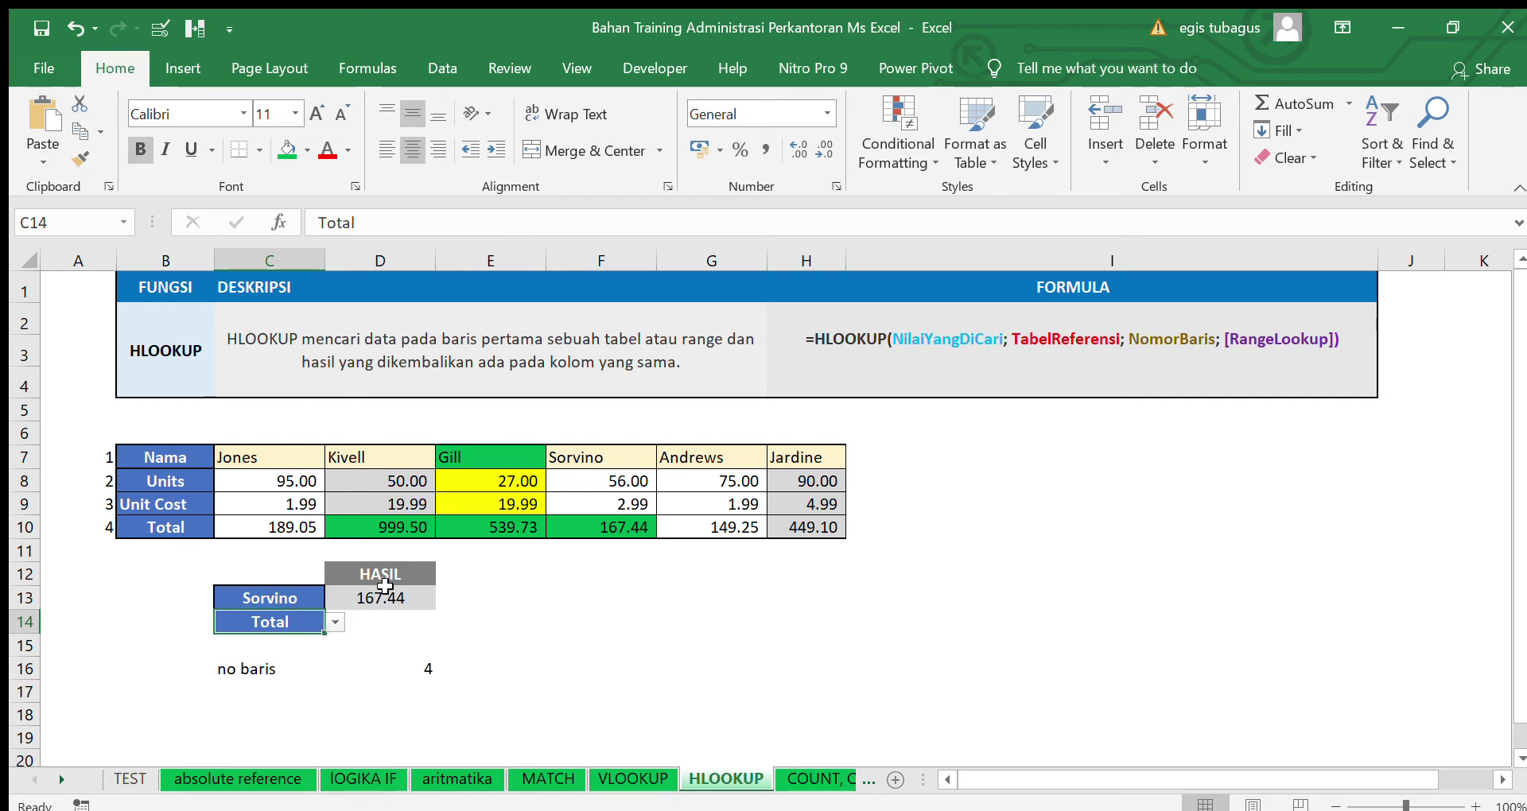
pyautogui.click(587, 525)
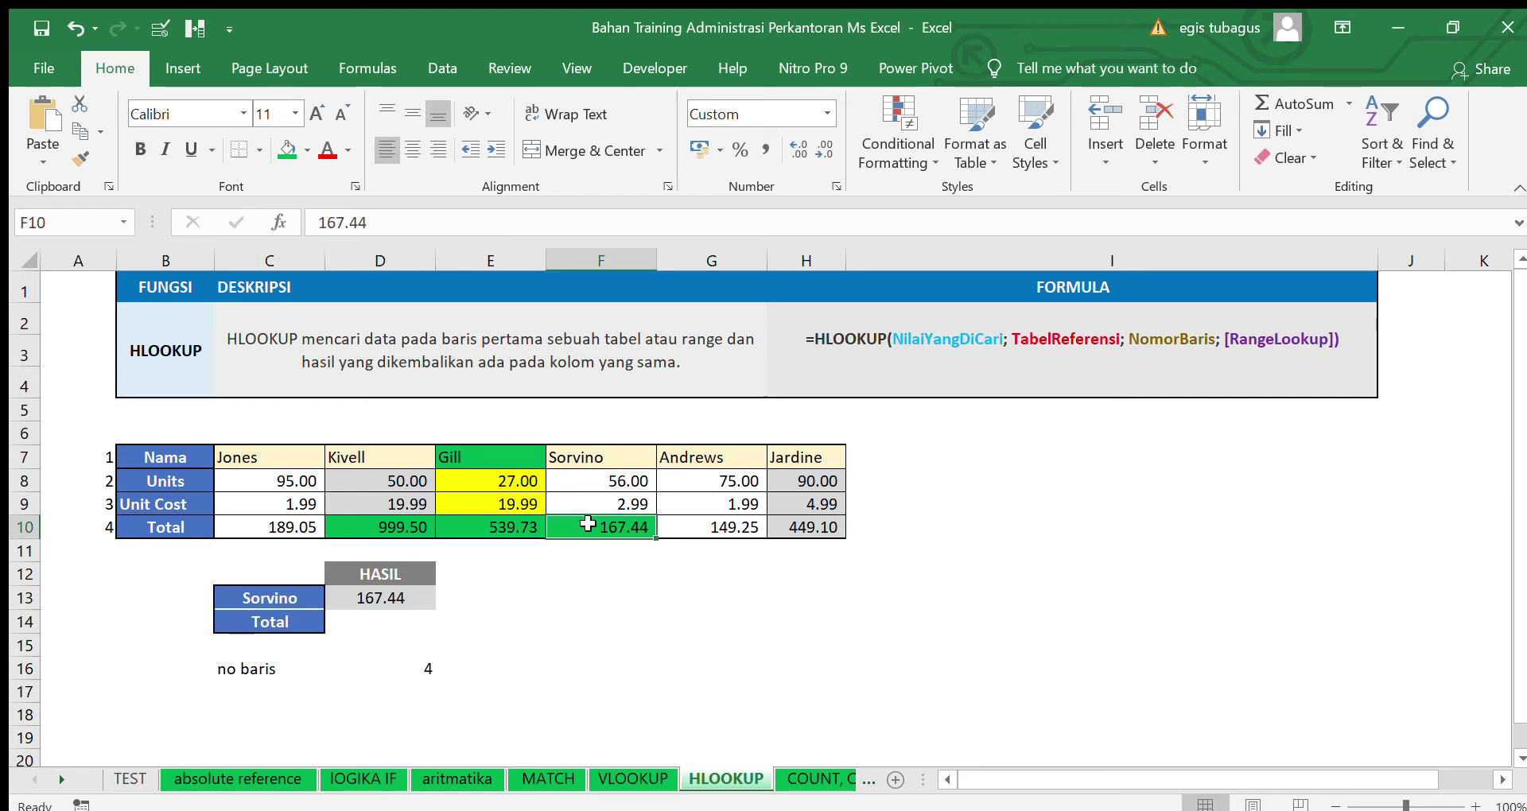
pyautogui.click(593, 506)
pyautogui.click(287, 150)
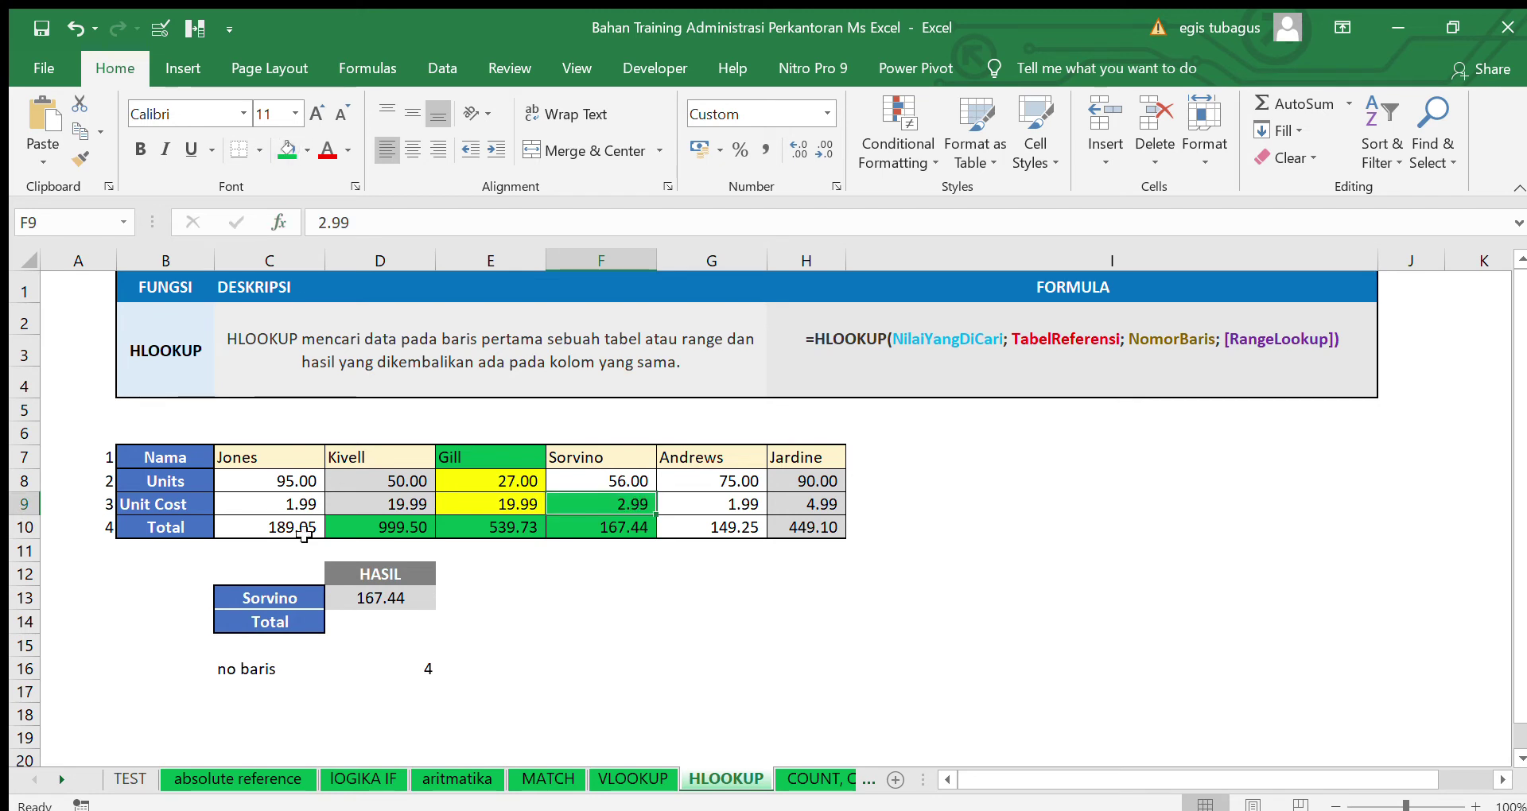
pyautogui.click(292, 616)
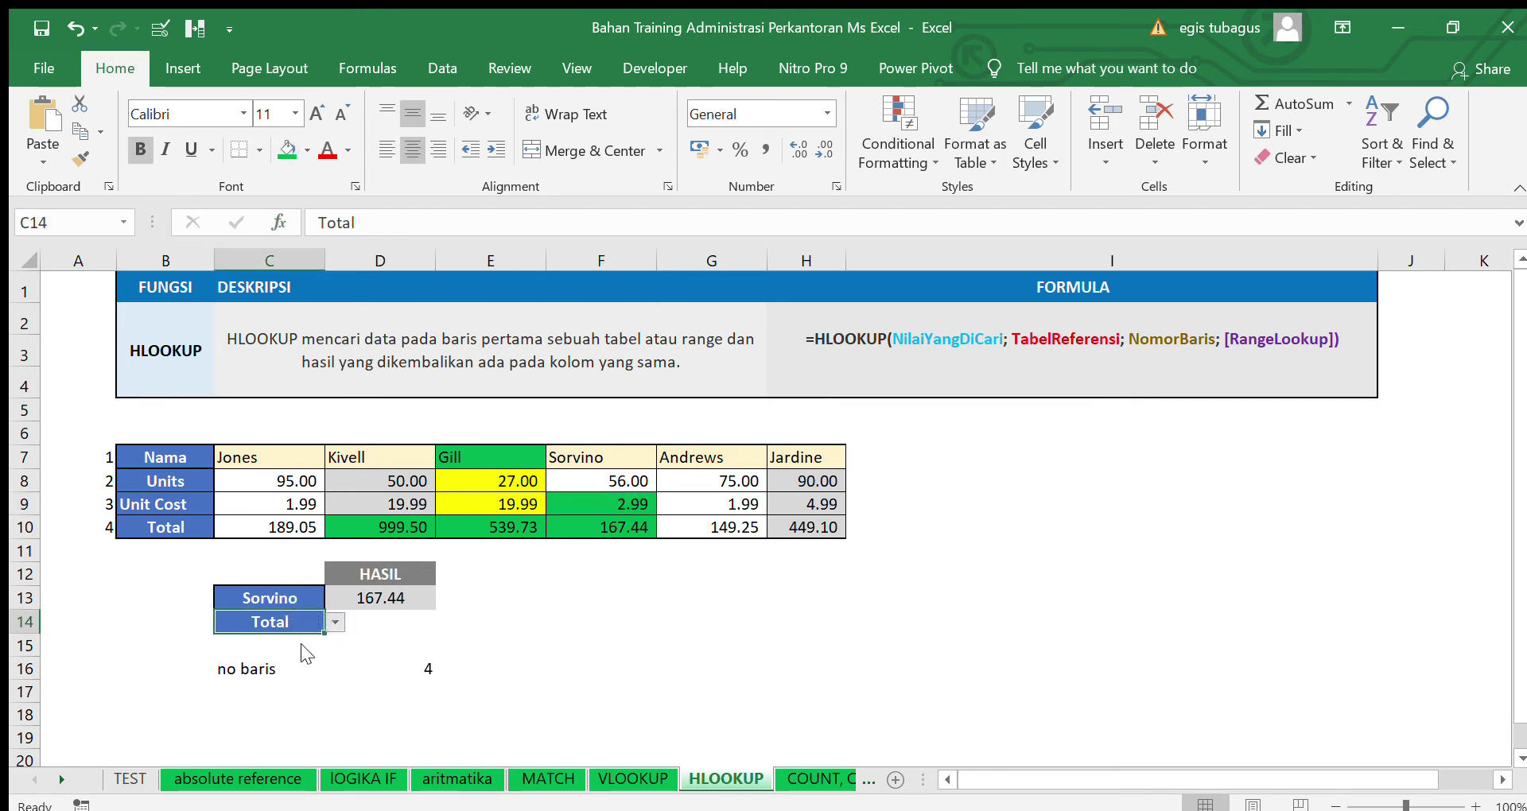
pyautogui.click(300, 643)
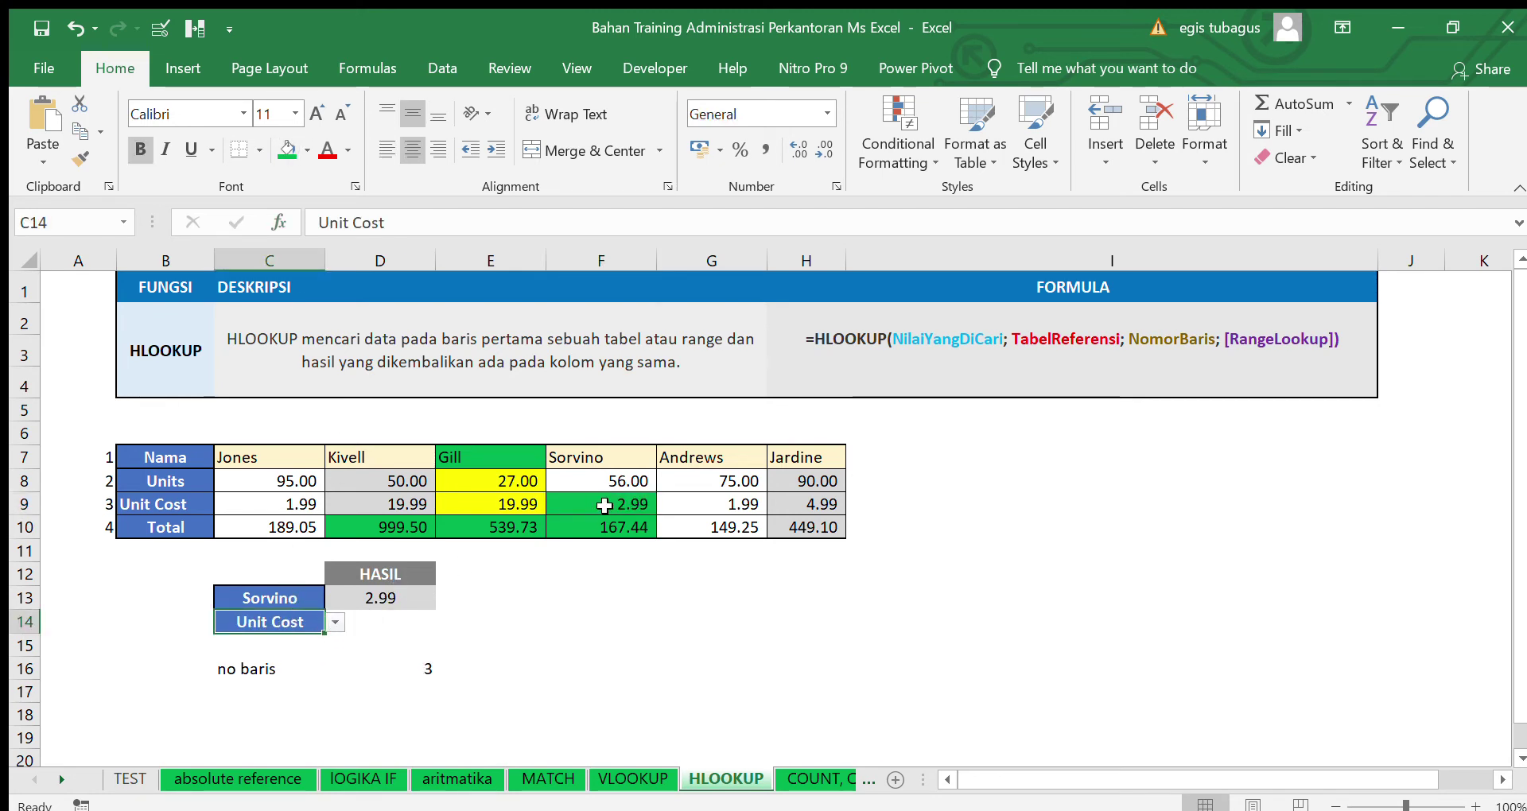
# Fill cell F8 with green and set the lookup field in C14 to Units
pyautogui.click(606, 486)
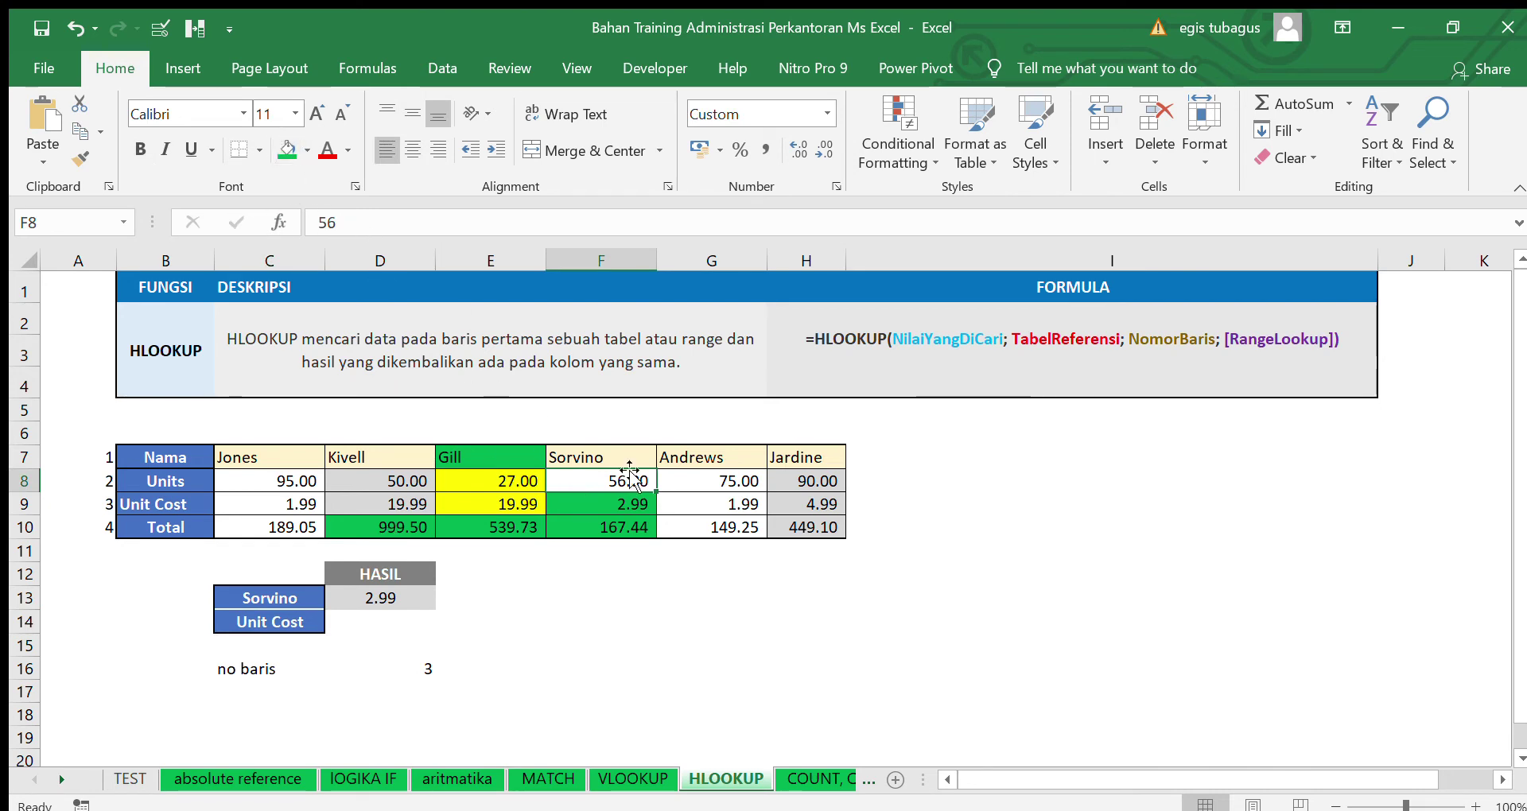
pyautogui.click(285, 149)
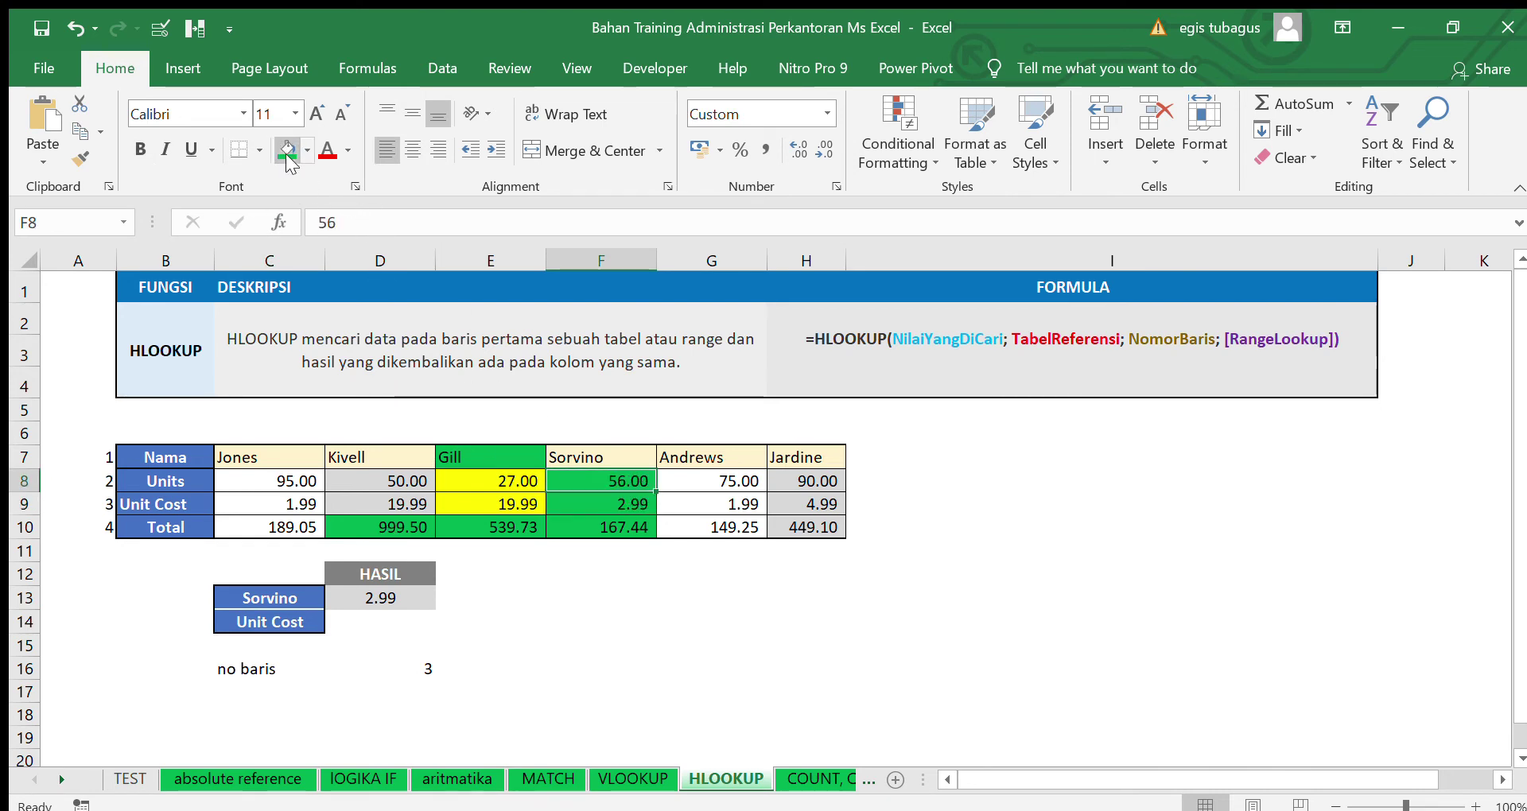
pyautogui.click(314, 623)
pyautogui.click(335, 623)
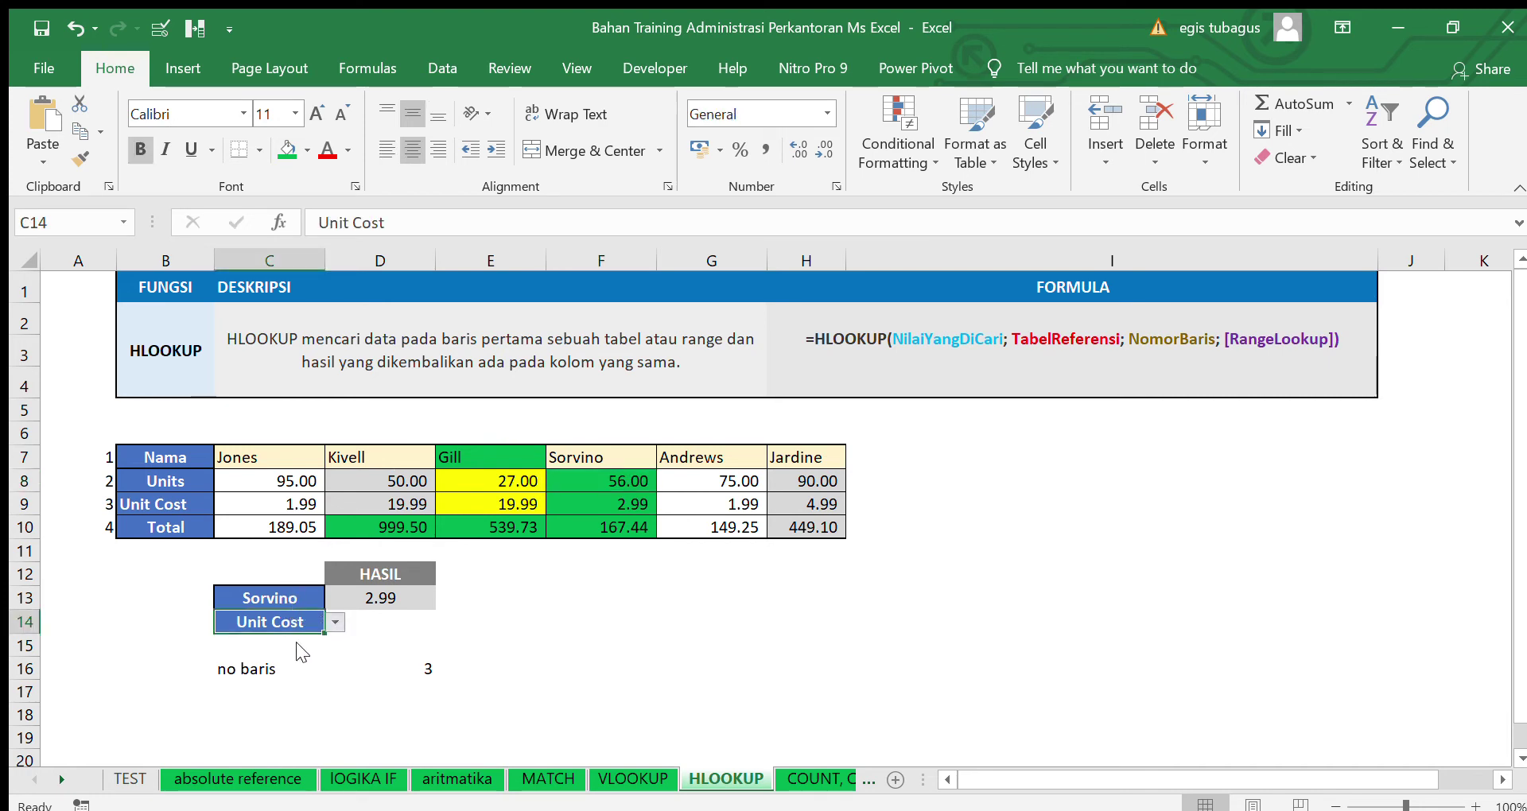
pyautogui.click(299, 651)
pyautogui.click(625, 489)
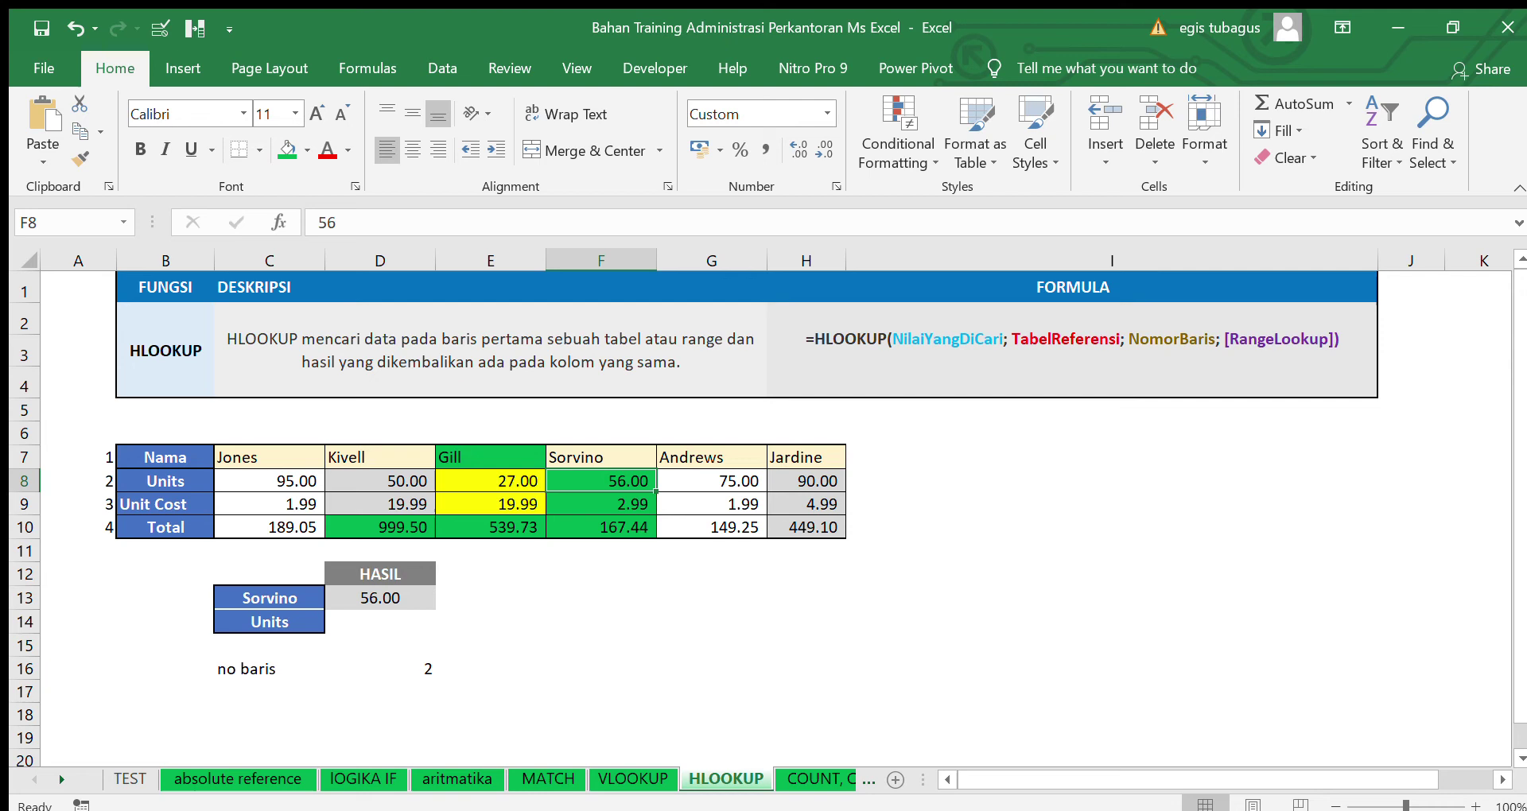
# Open the COUNT, COUNTIF, SUMIF worksheet and inspect the COUNT formula in J12
pyautogui.click(61, 780)
pyautogui.click(61, 779)
pyautogui.click(61, 779)
pyautogui.click(61, 780)
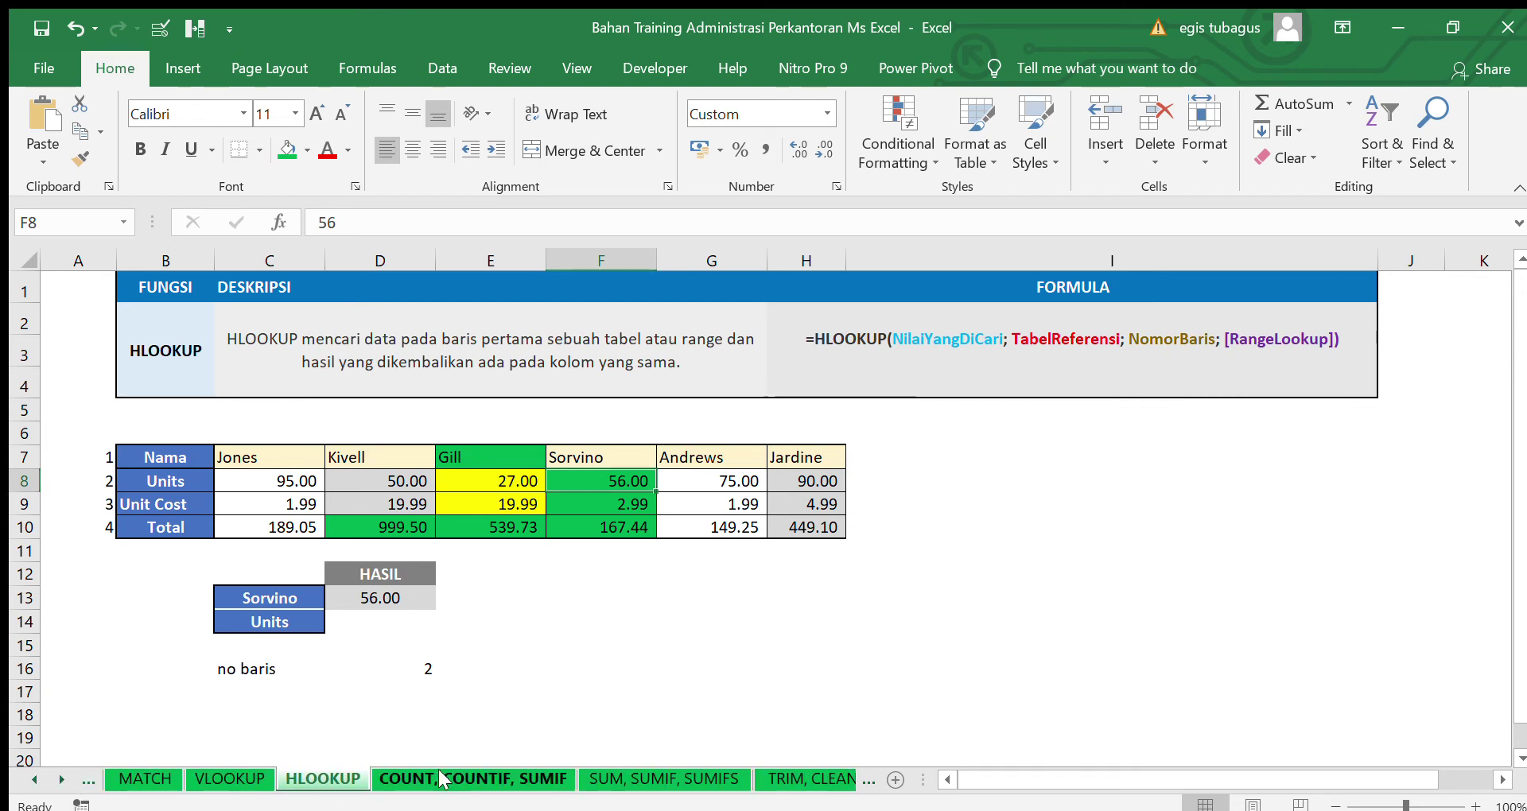
pyautogui.click(439, 780)
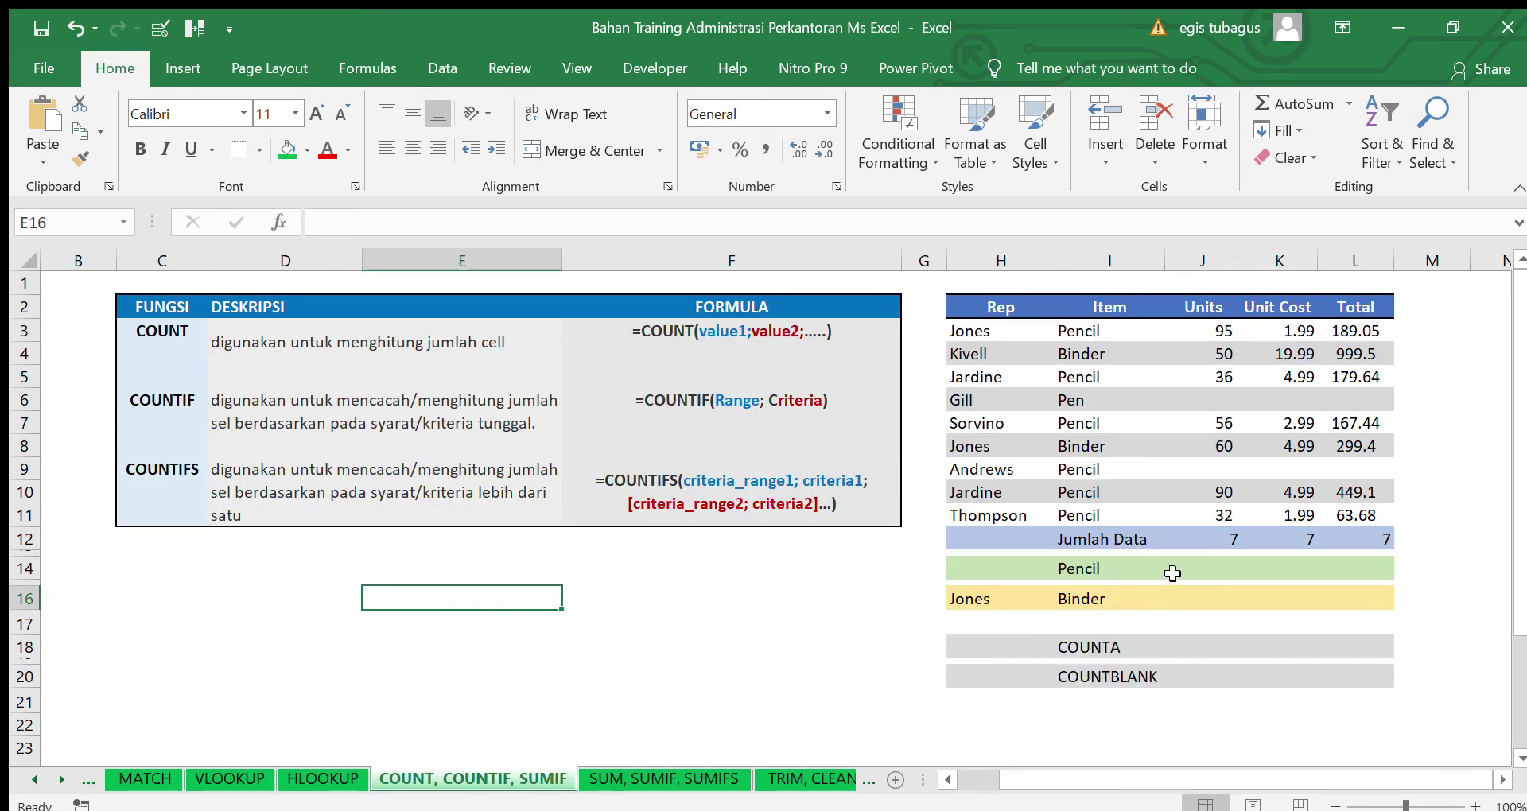
pyautogui.click(1209, 542)
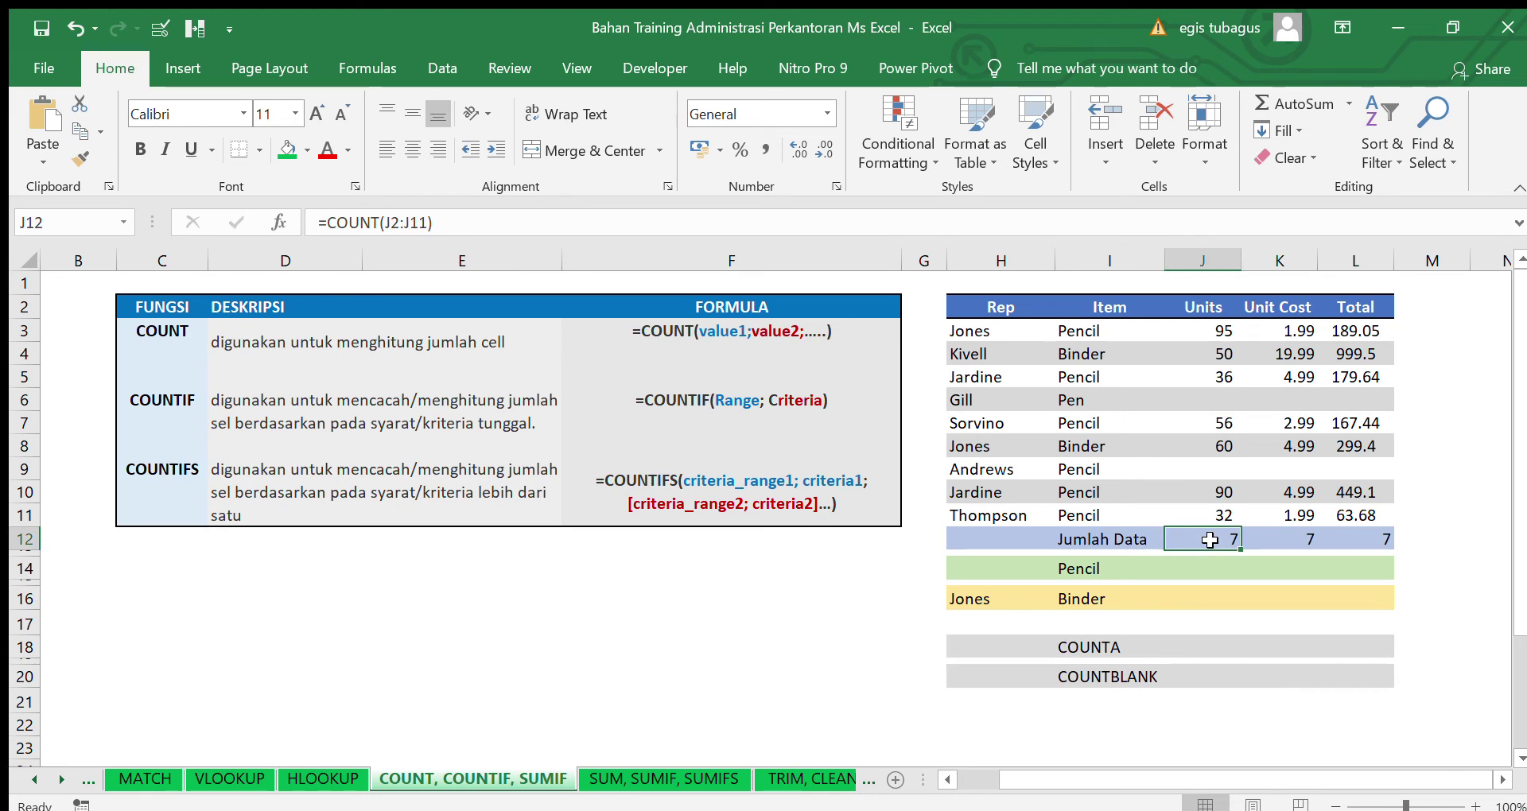
pyautogui.doubleClick(1210, 542)
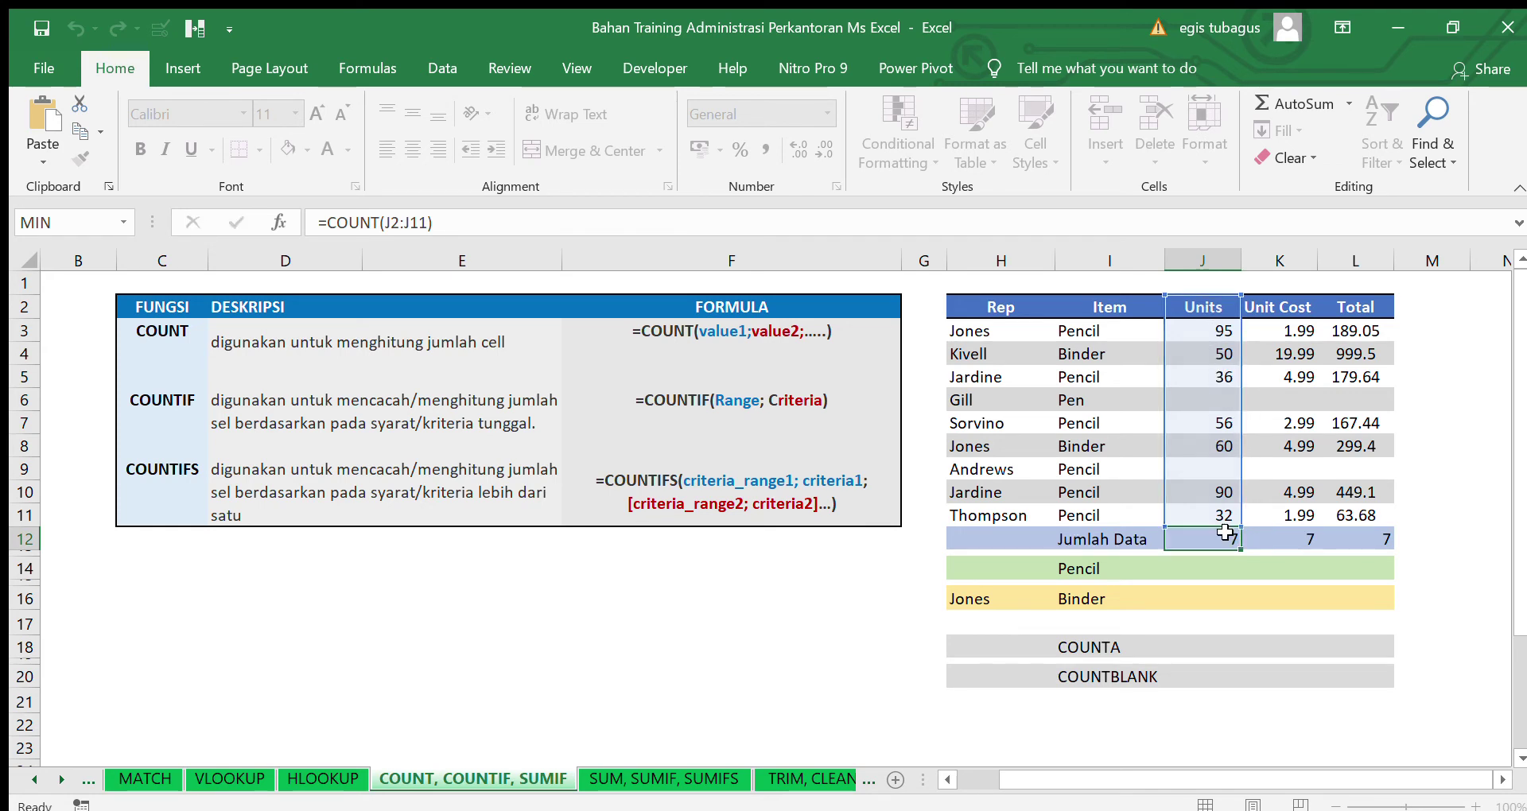
pyautogui.press('Escape')
# Enter =COUNTA(J2:J11) in J18 and copy the formula across to L18
pyautogui.click(1203, 643)
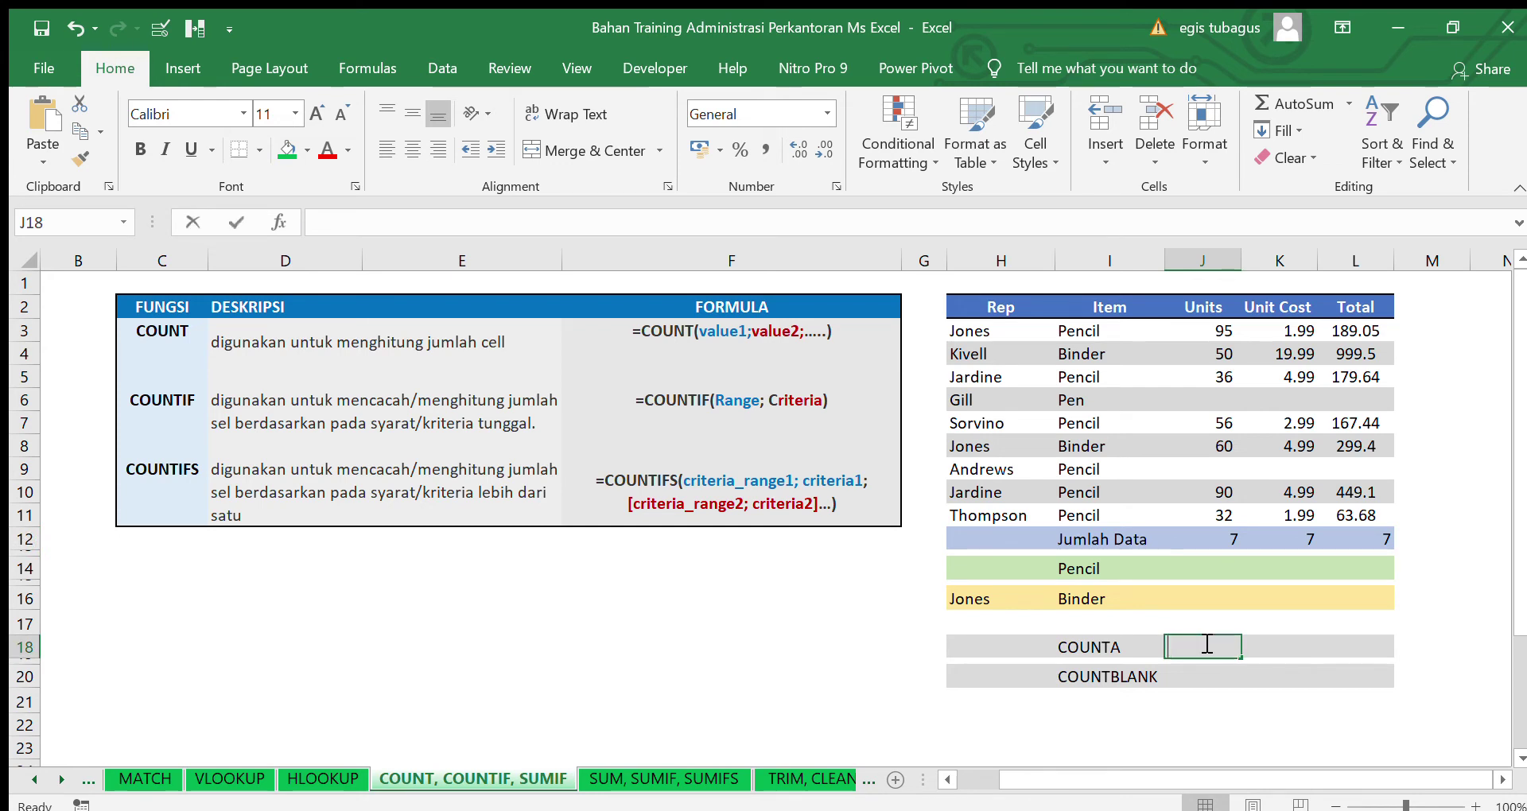
pyautogui.write('=counta(')
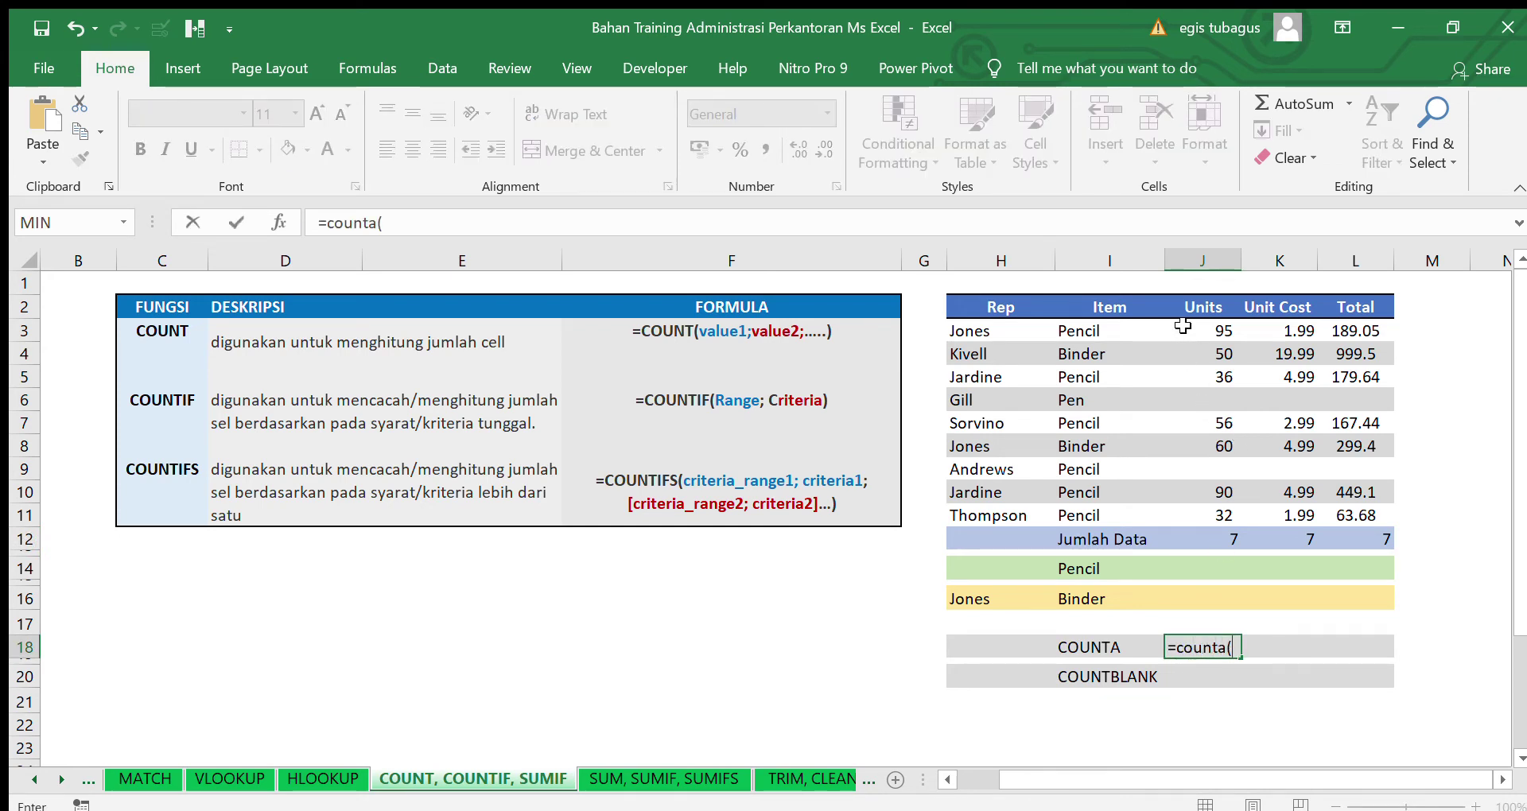
pyautogui.moveTo(1193, 306); pyautogui.dragTo(1221, 525)
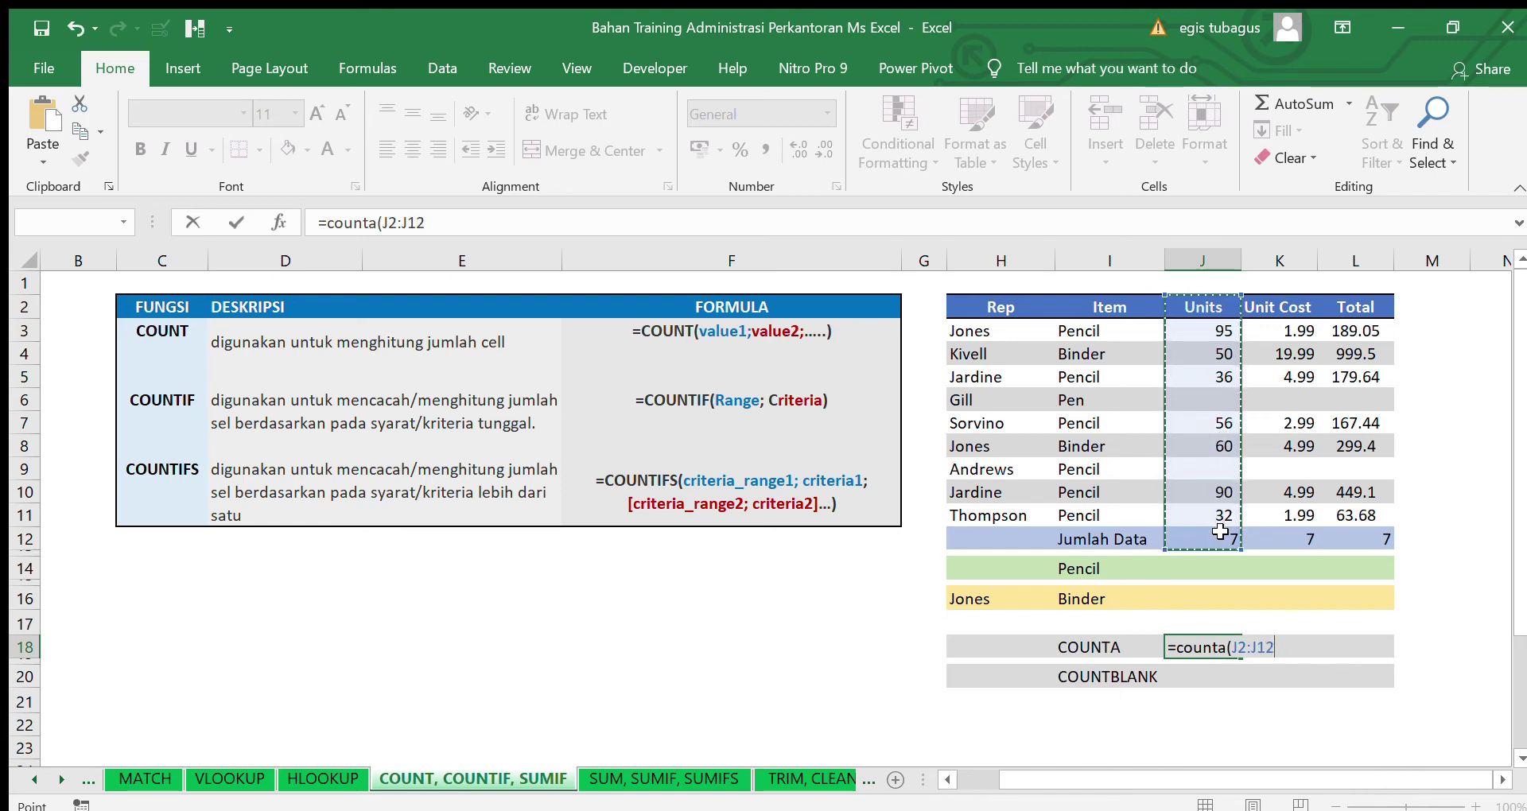
pyautogui.press('Return')
pyautogui.doubleClick(1226, 643)
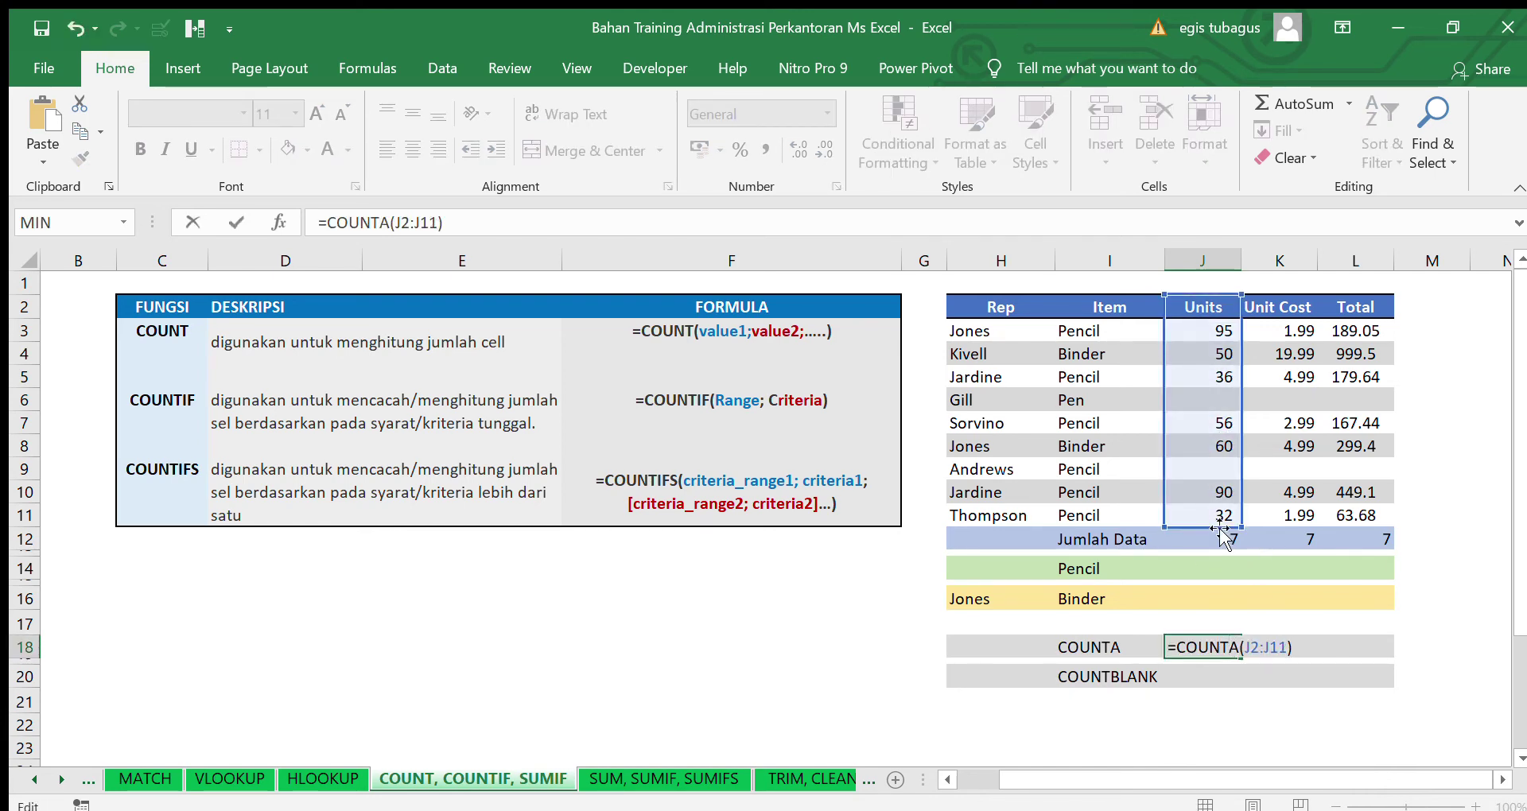
pyautogui.hotkey('shift', 'Return')
pyautogui.click(1209, 648)
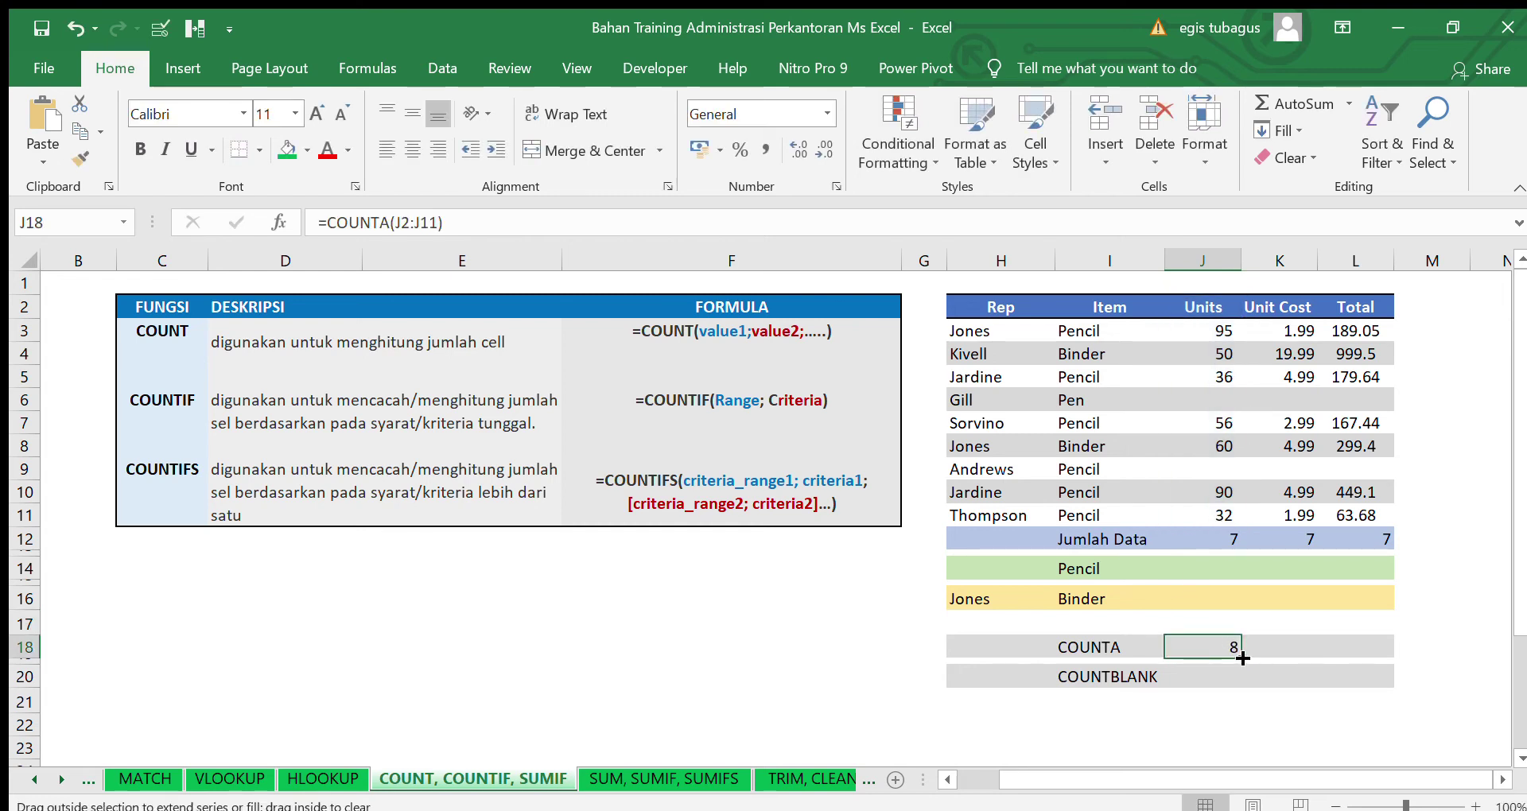
pyautogui.moveTo(1240, 659); pyautogui.dragTo(1388, 648)
# Inspect the Units column's cells and header along with the COUNT formula in J12
pyautogui.click(1209, 377)
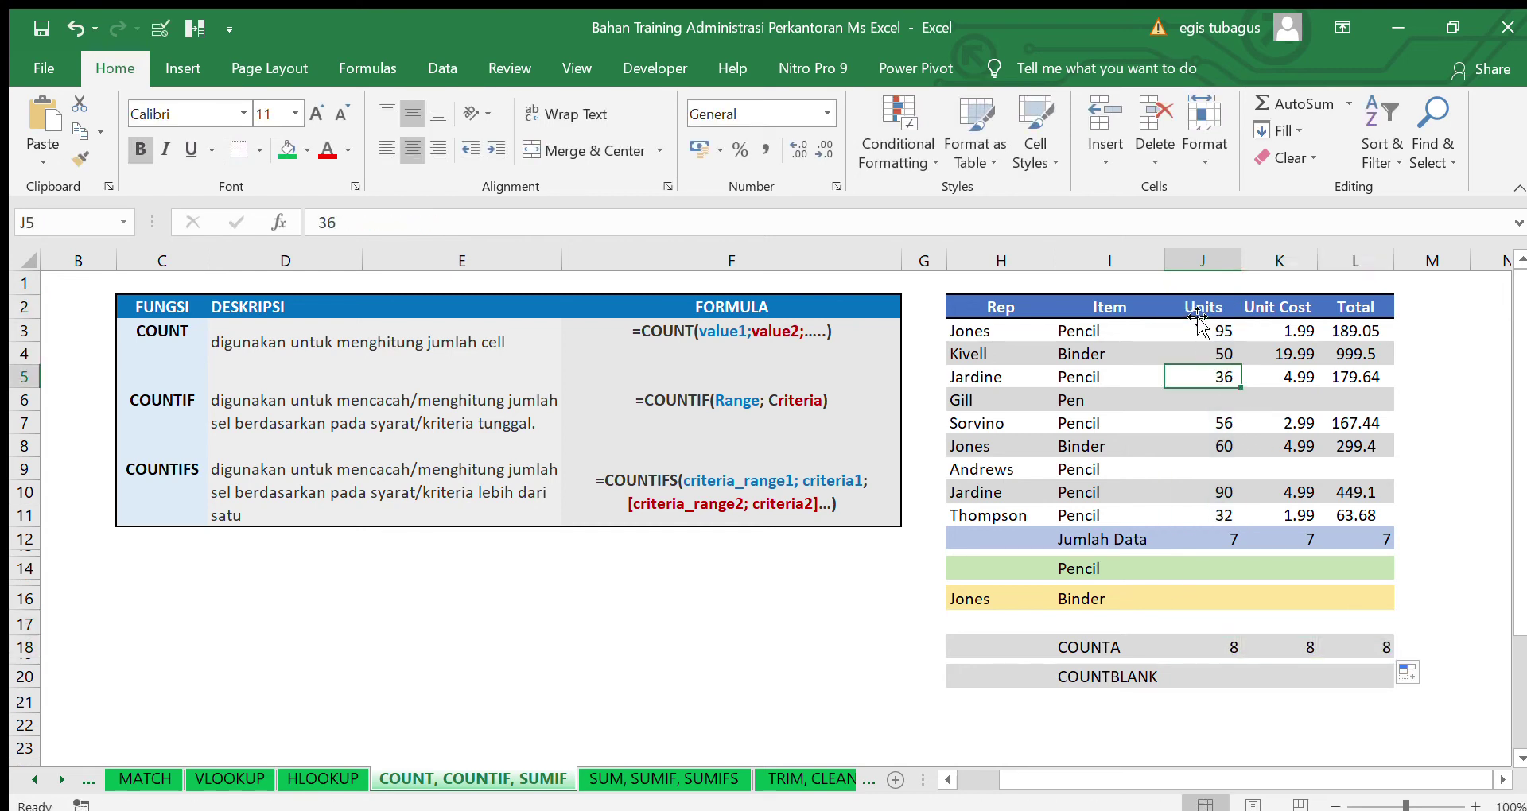
pyautogui.click(1201, 307)
pyautogui.click(1239, 539)
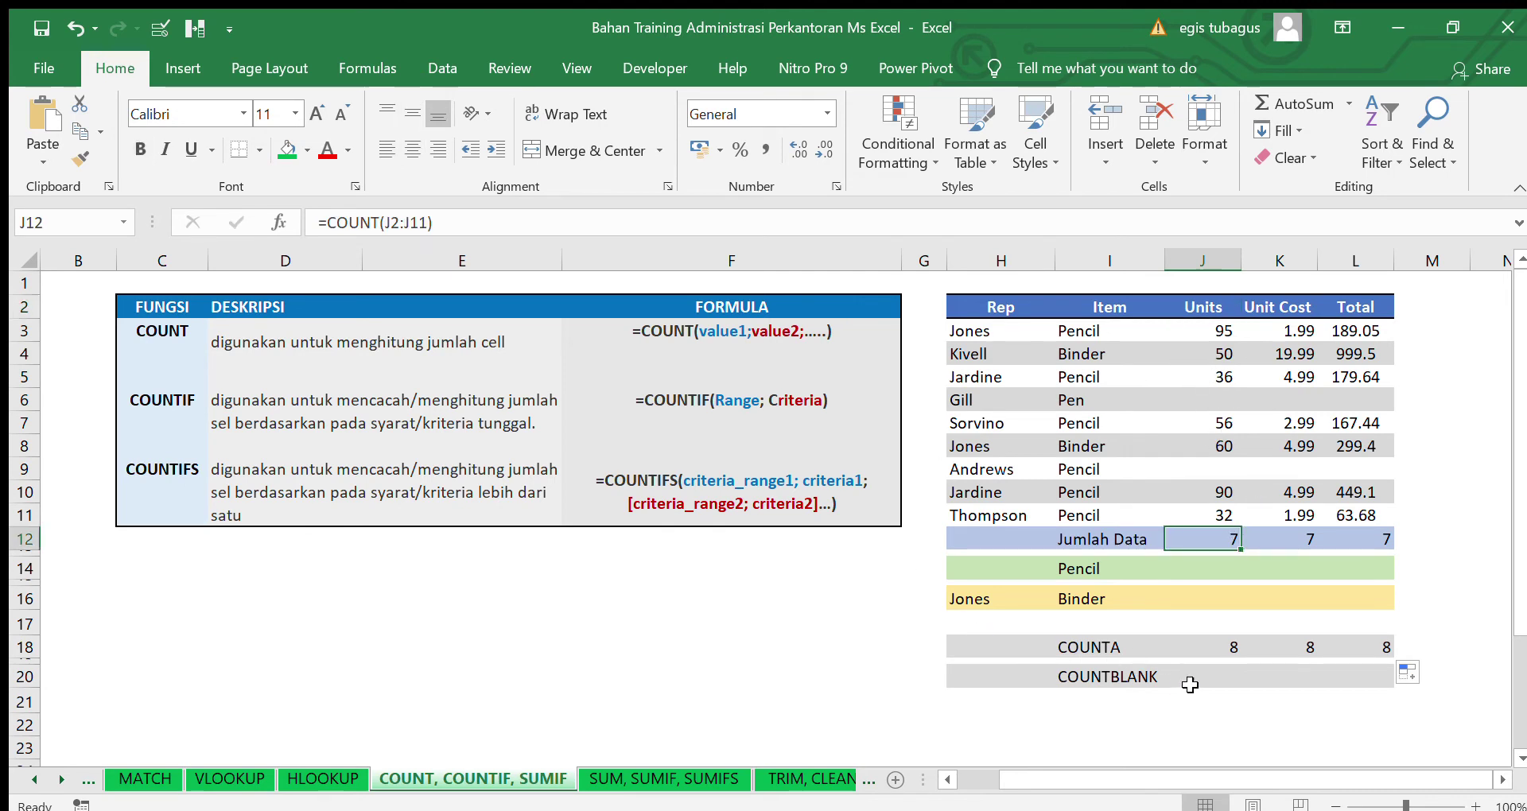
# Enter =COUNTBLANK(J2:J11) in J20 and copy the formula across to L20
pyautogui.click(1220, 669)
pyautogui.write('=count')
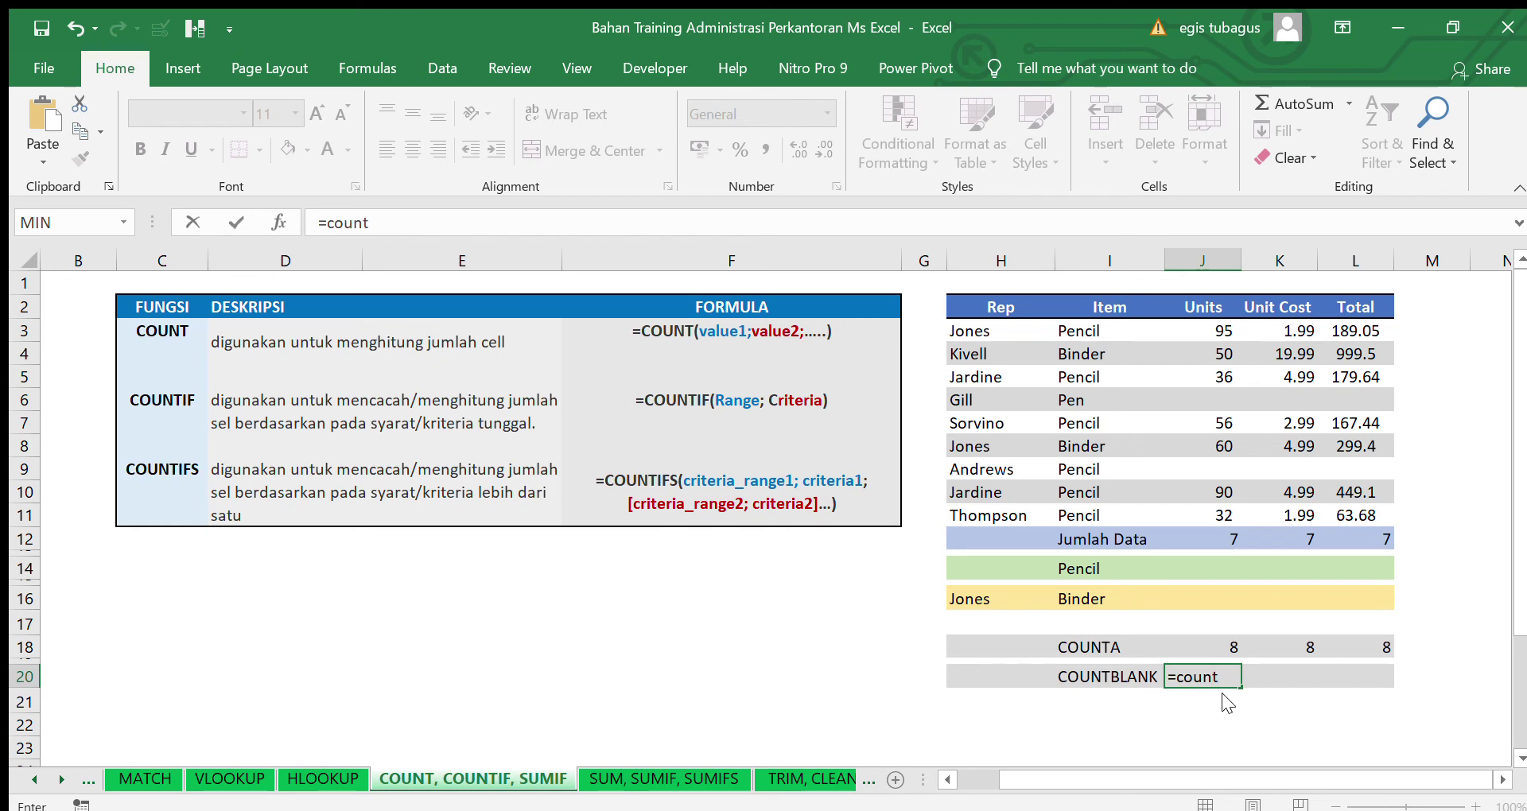
pyautogui.press('Tab')
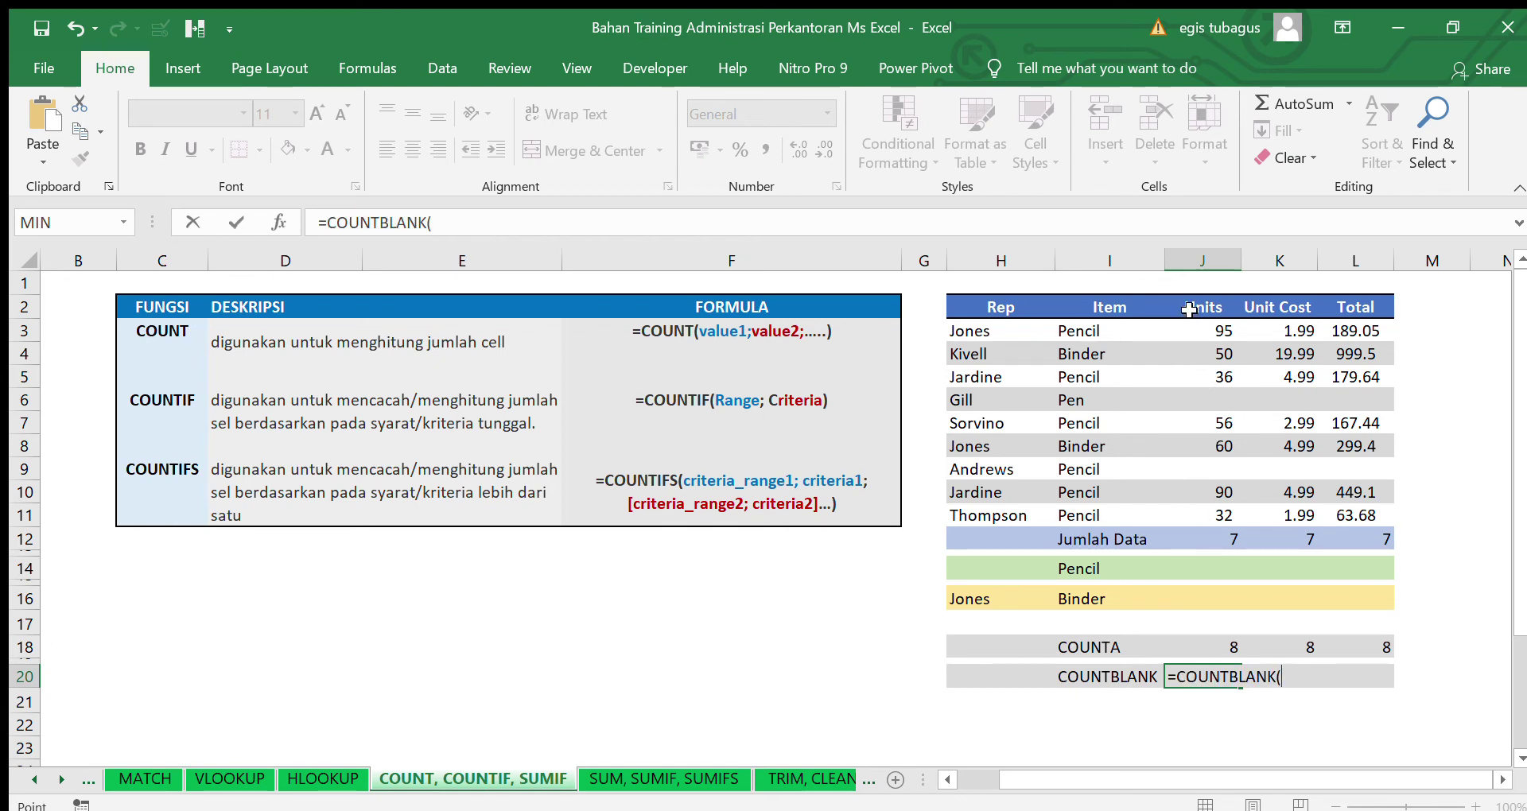
pyautogui.moveTo(1189, 310); pyautogui.dragTo(1224, 512)
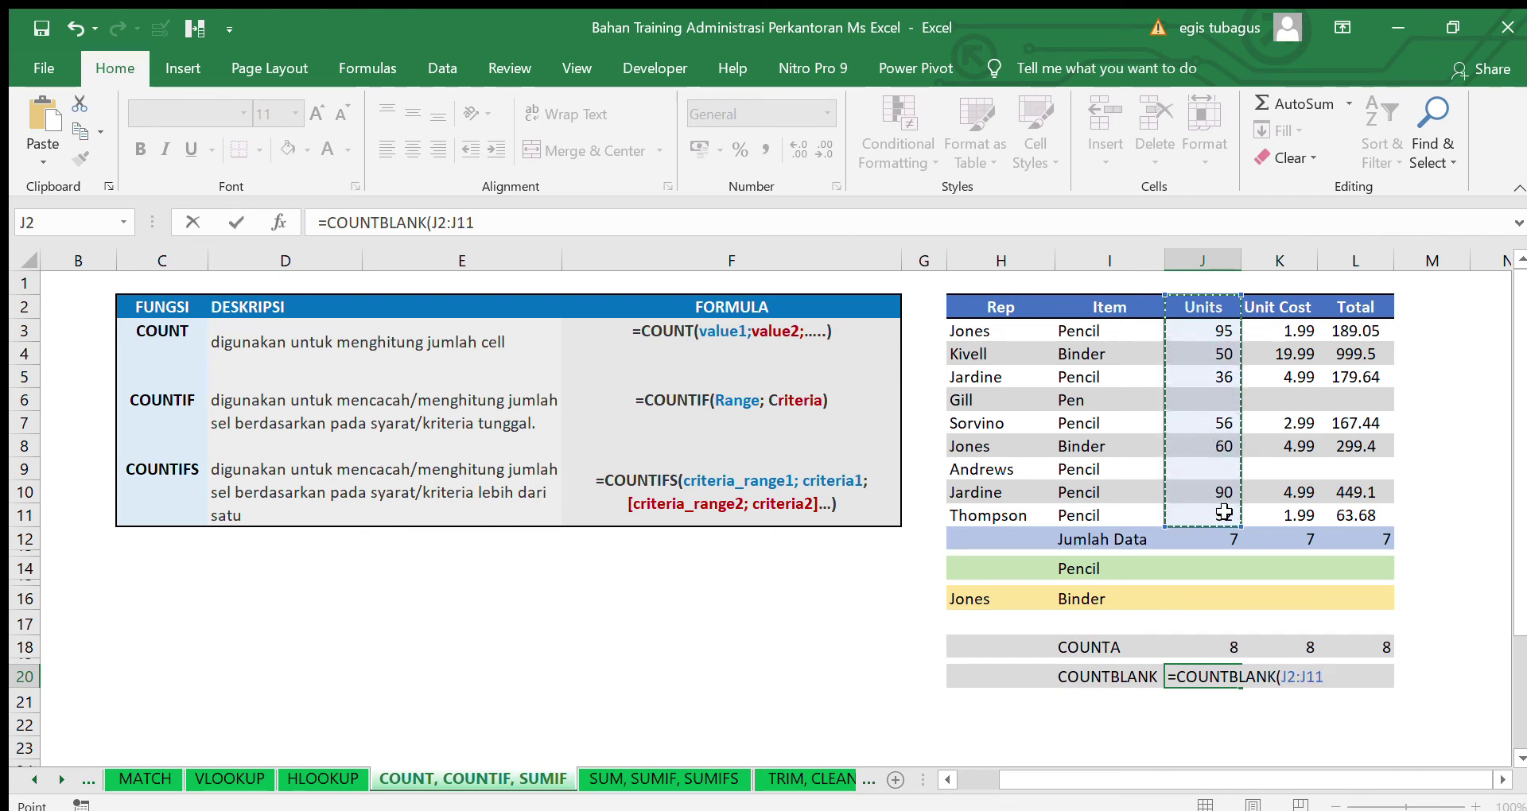
pyautogui.press('Return')
pyautogui.click(1235, 678)
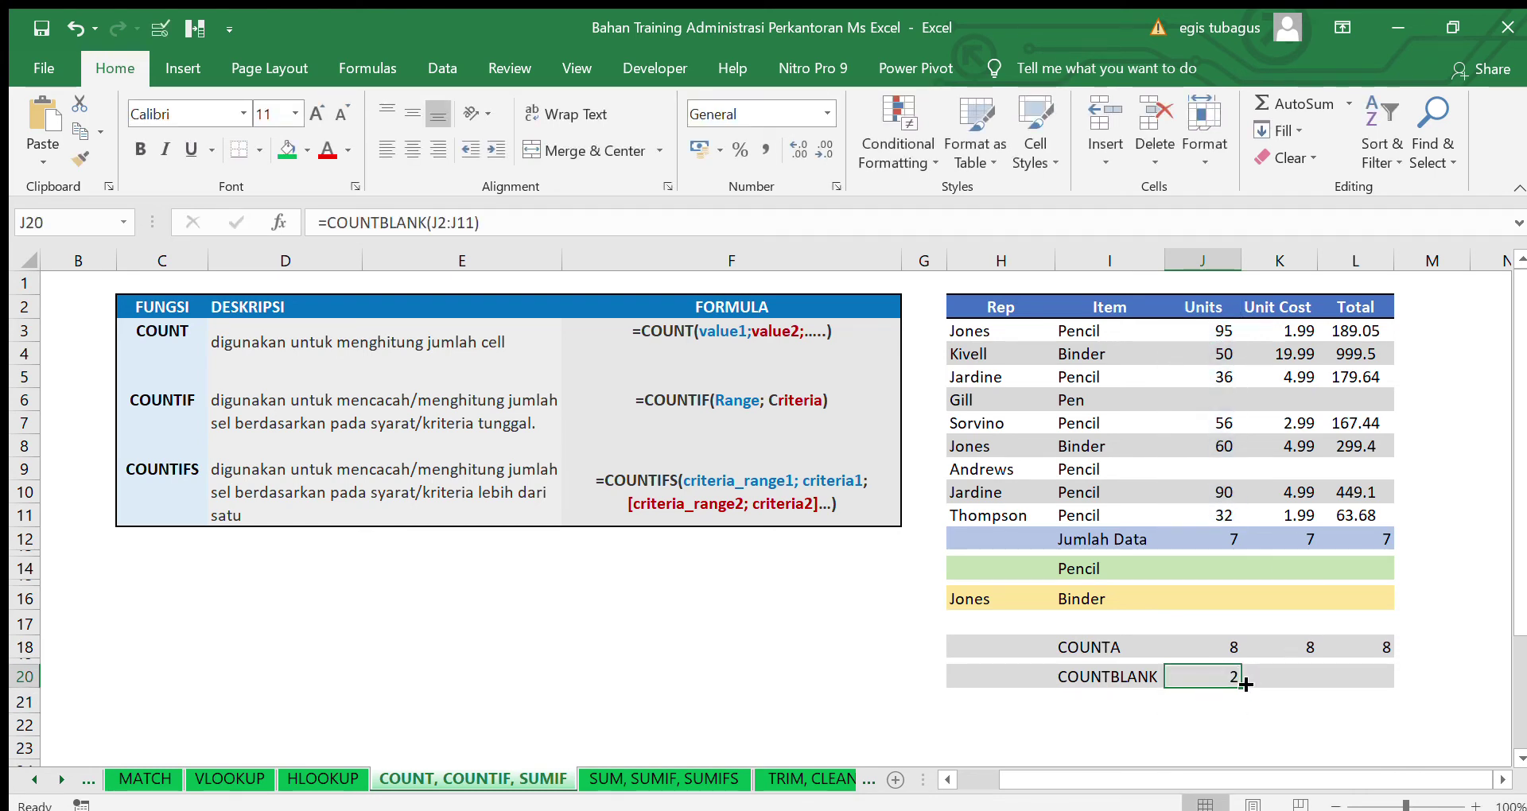
pyautogui.moveTo(1245, 690); pyautogui.dragTo(1392, 684)
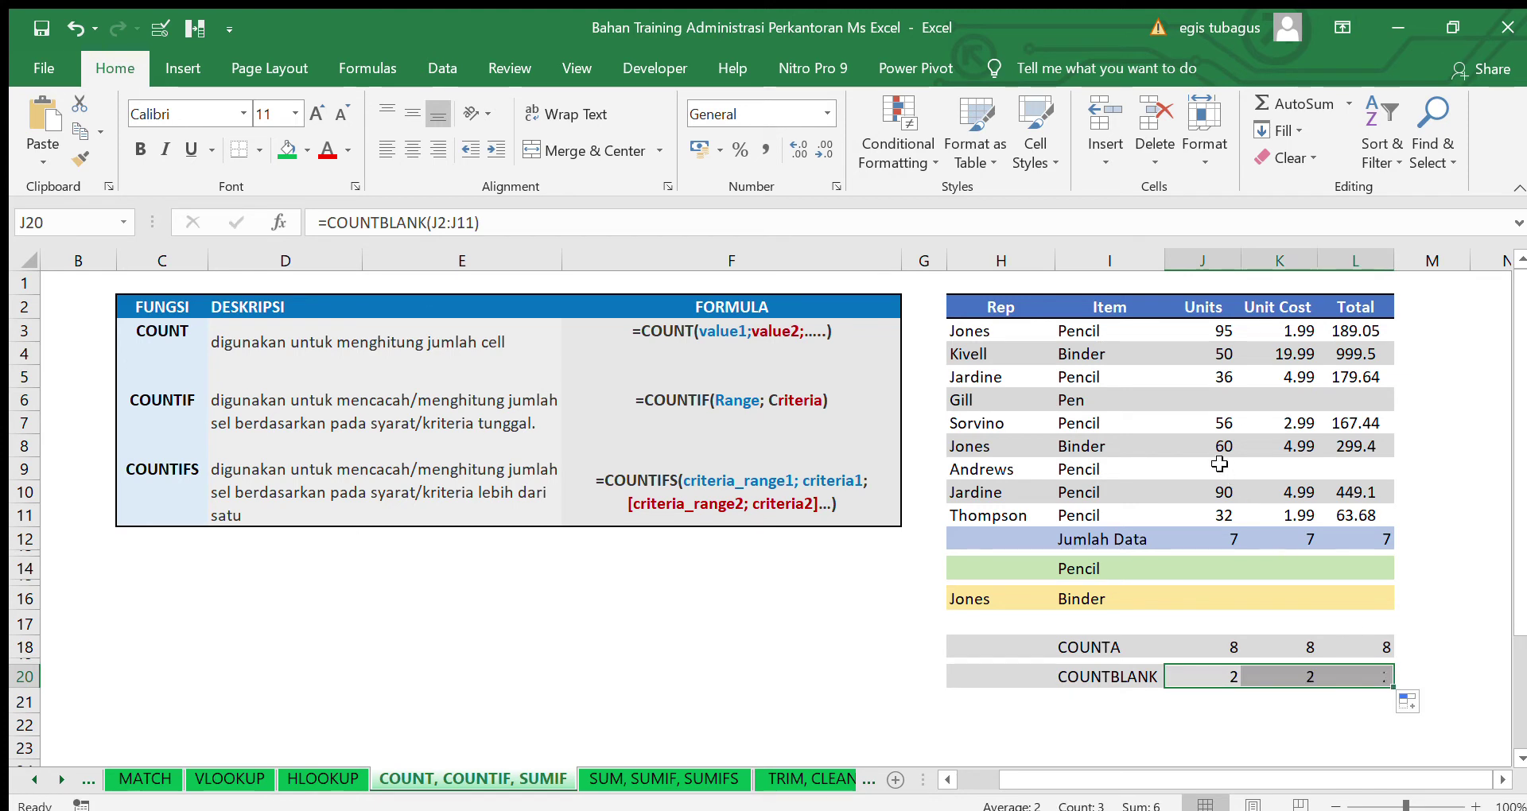
# Clear the Units value in J8 to test the count formulas, and undo the deletion
pyautogui.click(1222, 447)
pyautogui.press('Delete')
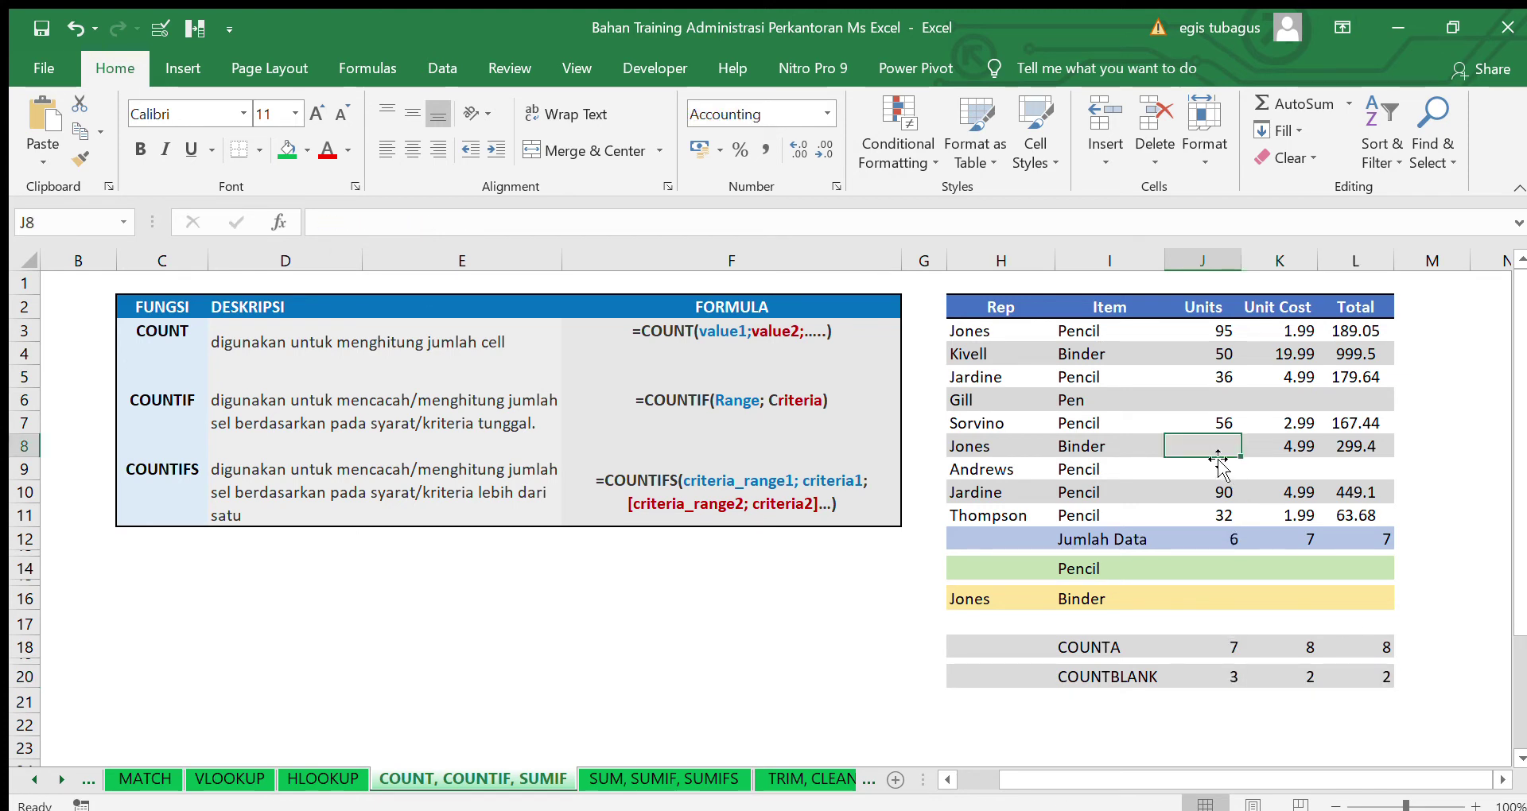
pyautogui.hotkey('ctrl', 'z')
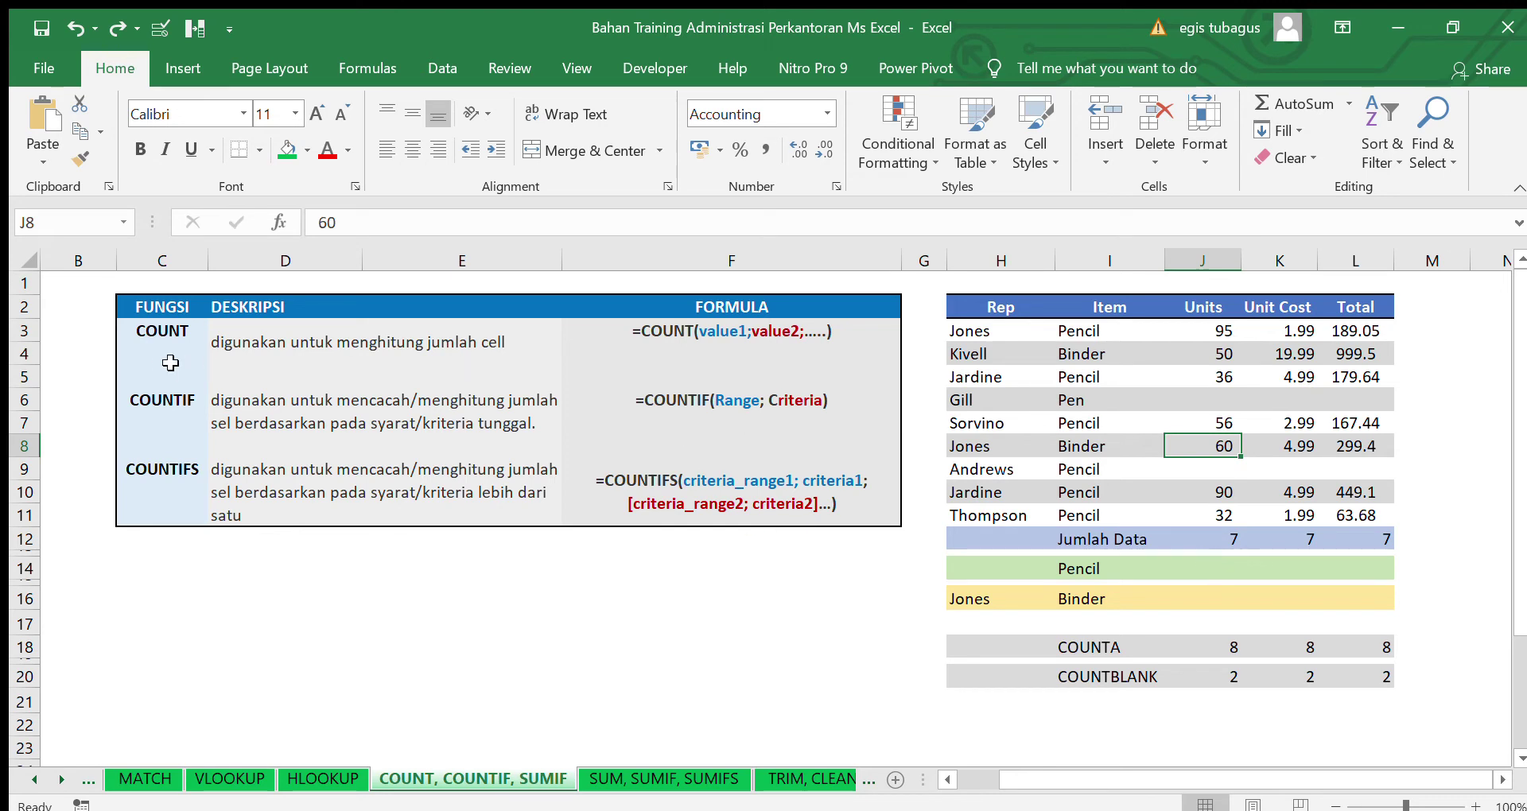
pyautogui.click(1207, 571)
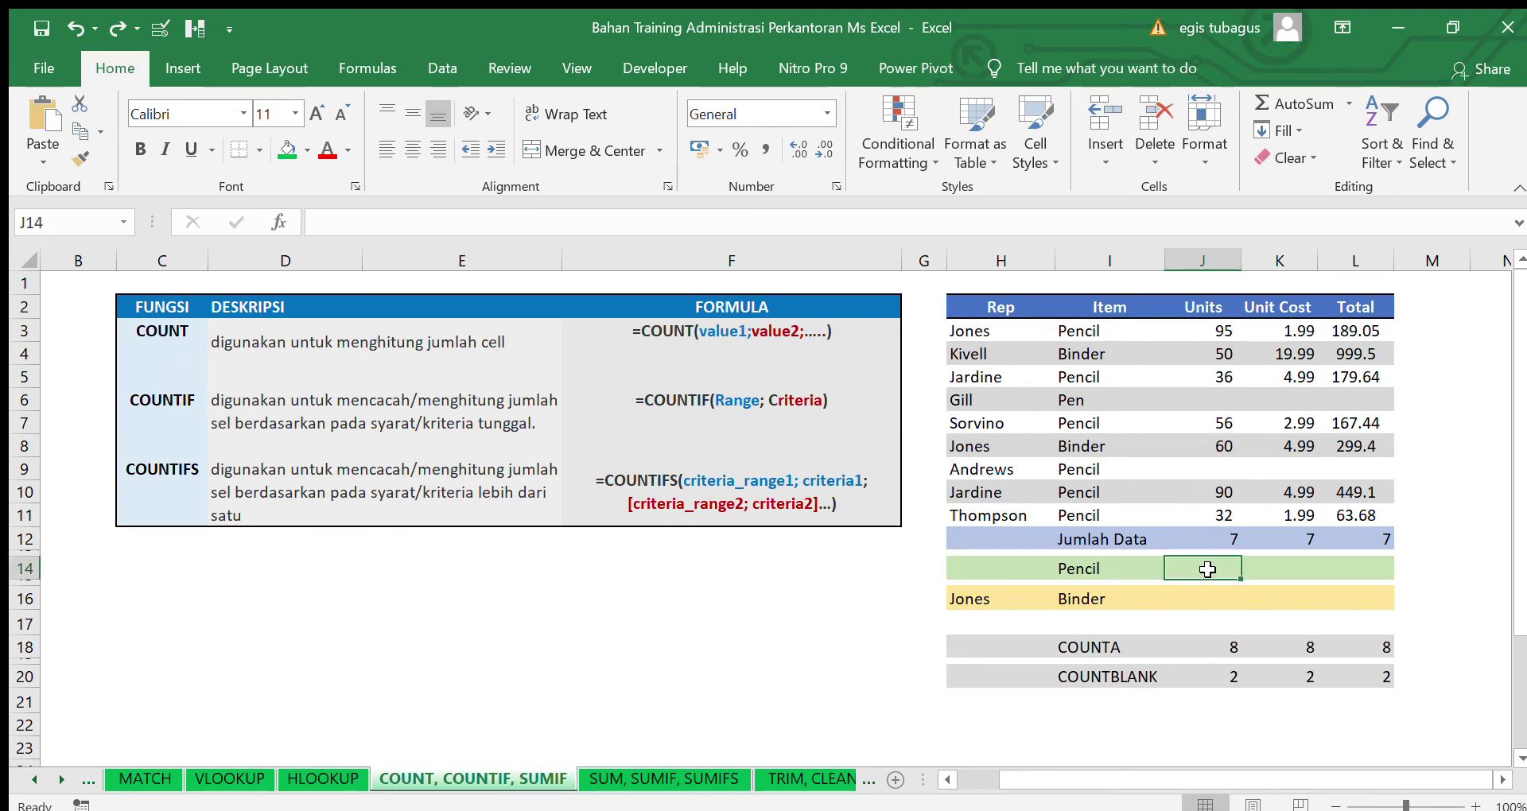
pyautogui.write('=cou')
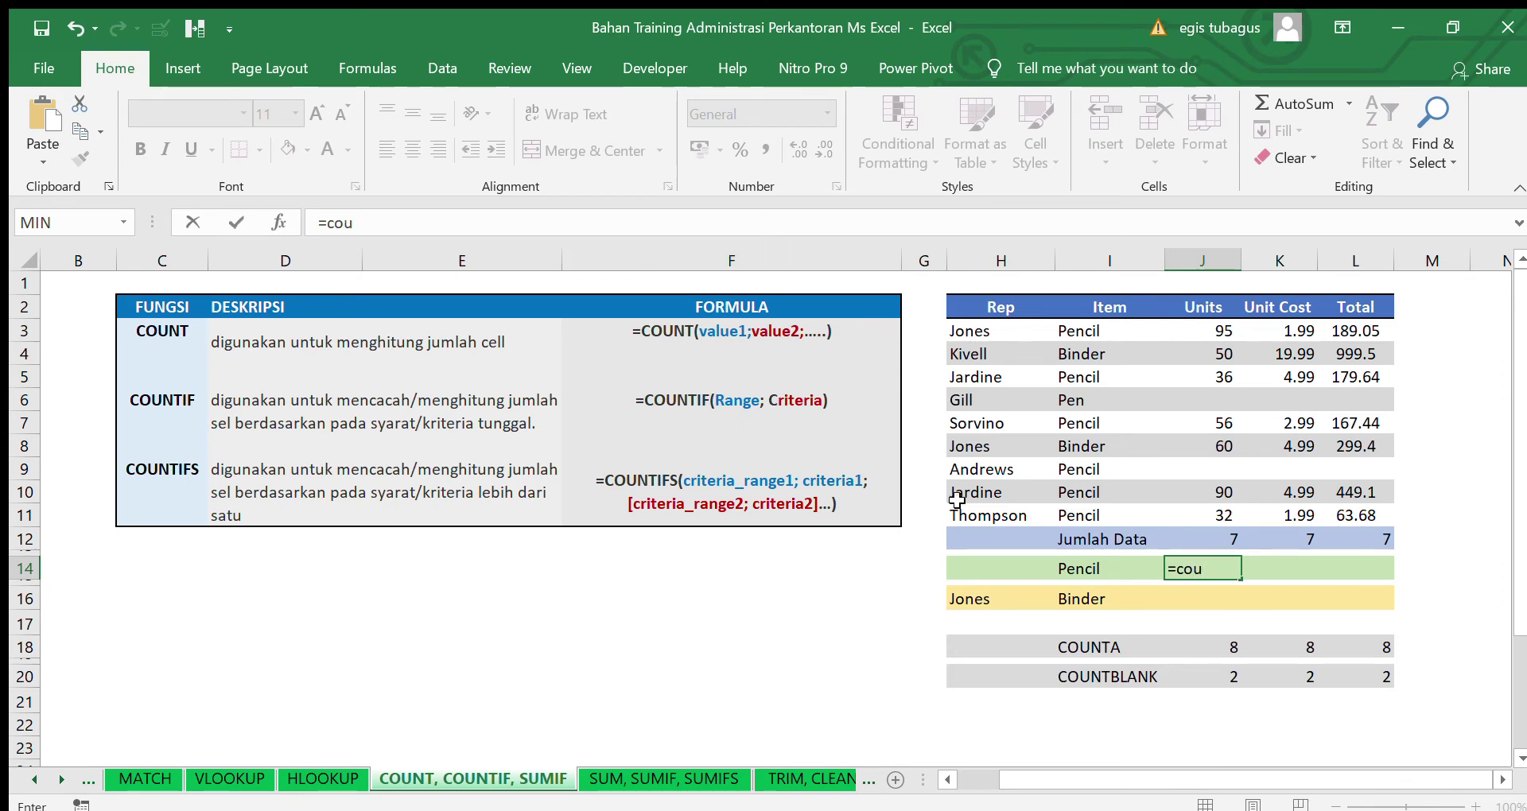
pyautogui.press('Escape')
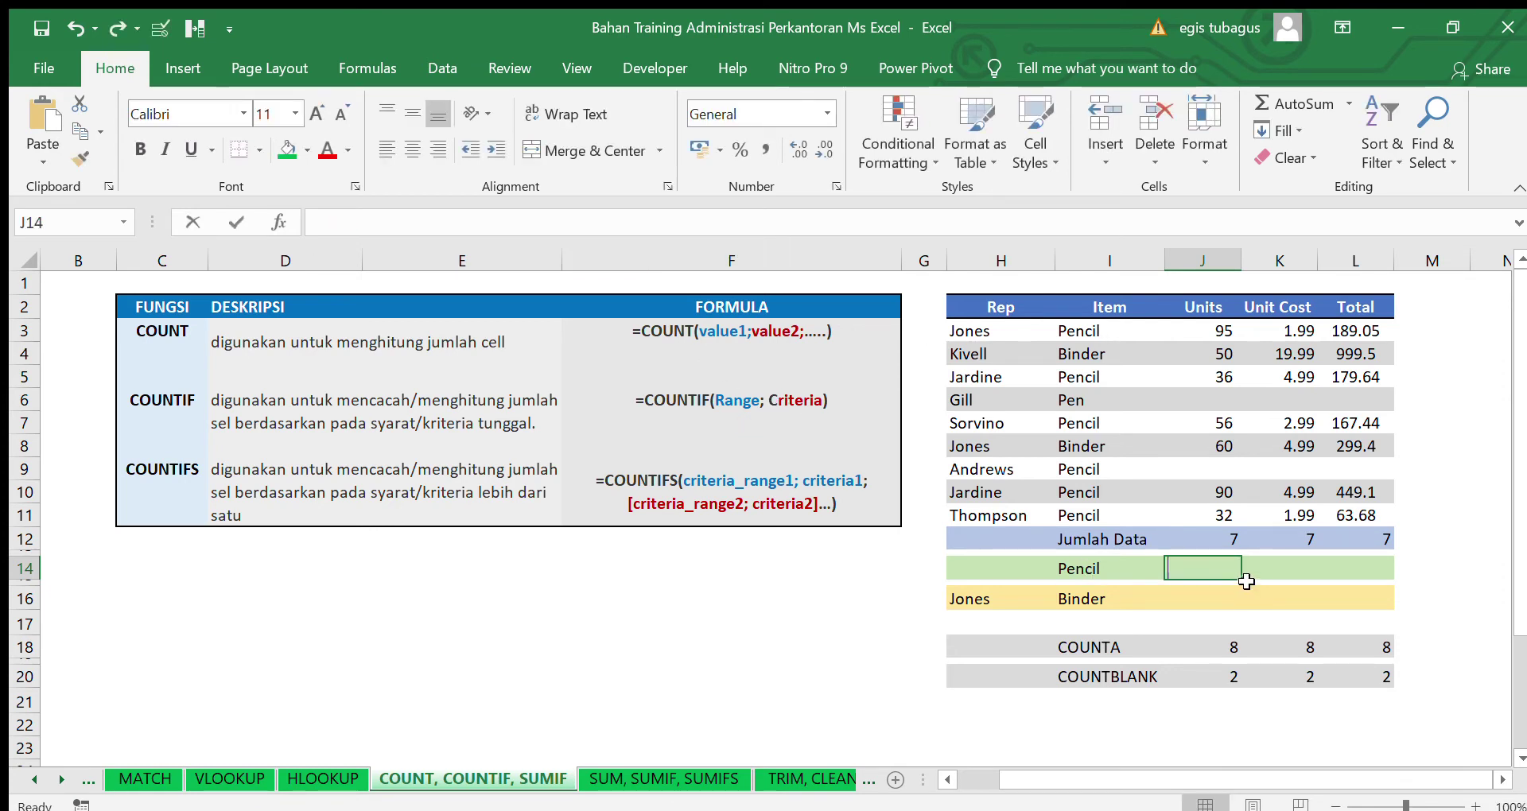
# Enter =COUNTIF(J3:J11,">50") in J14 to count the Units values above 50
pyautogui.write('=counti')
pyautogui.write('f)')
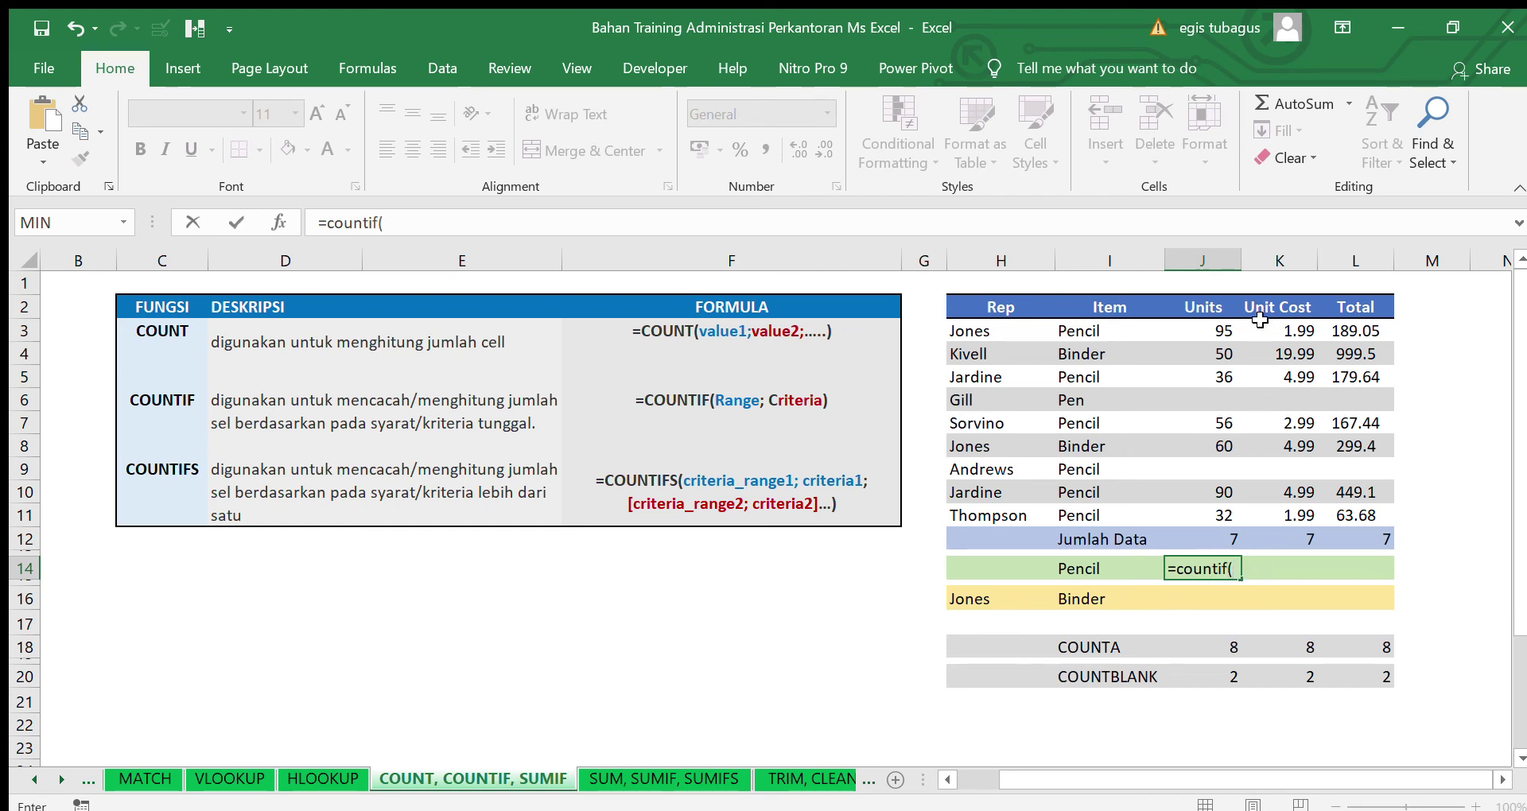
pyautogui.moveTo(1183, 331); pyautogui.dragTo(1211, 511)
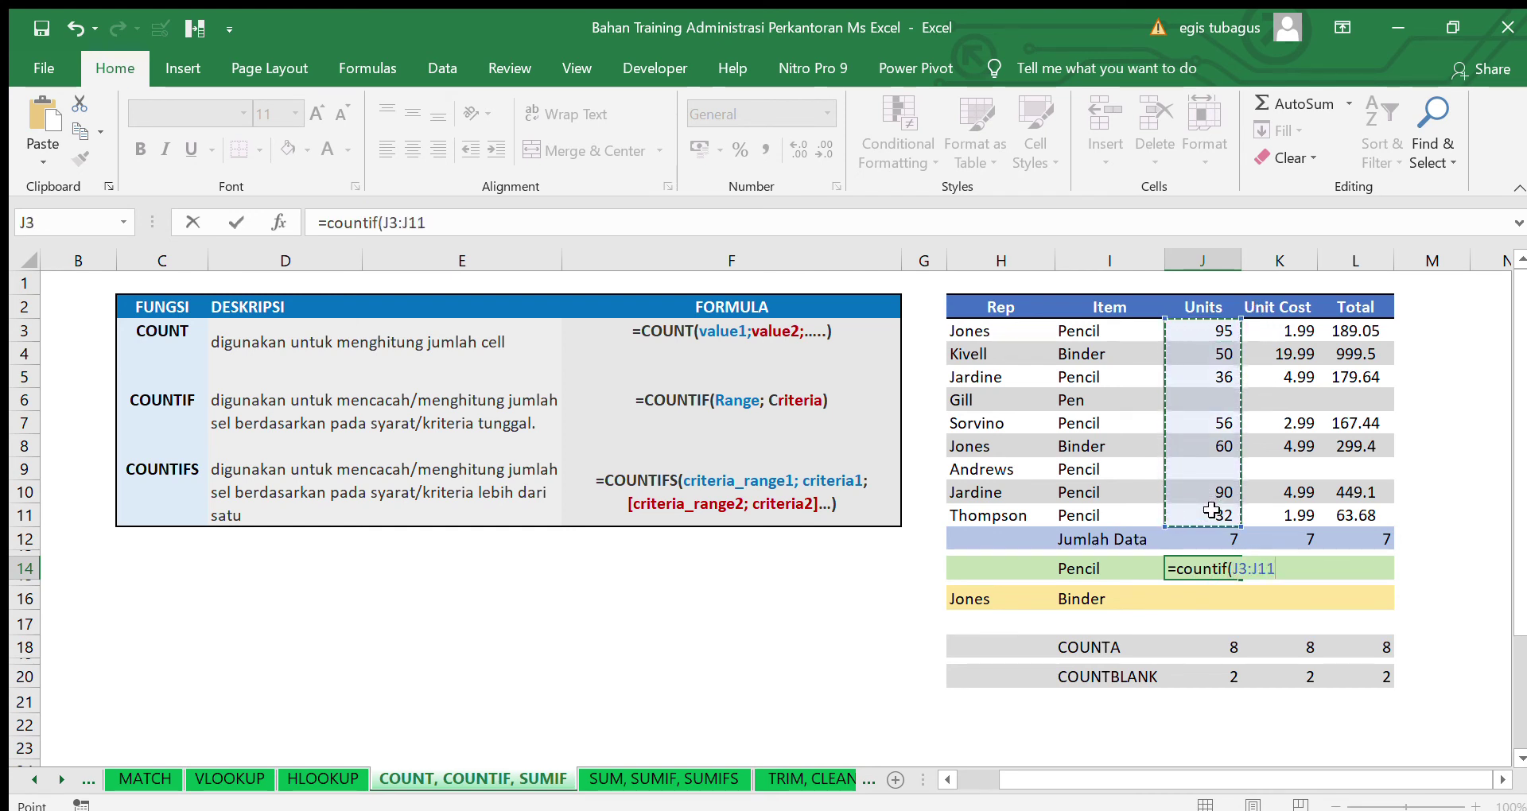
pyautogui.write(',')
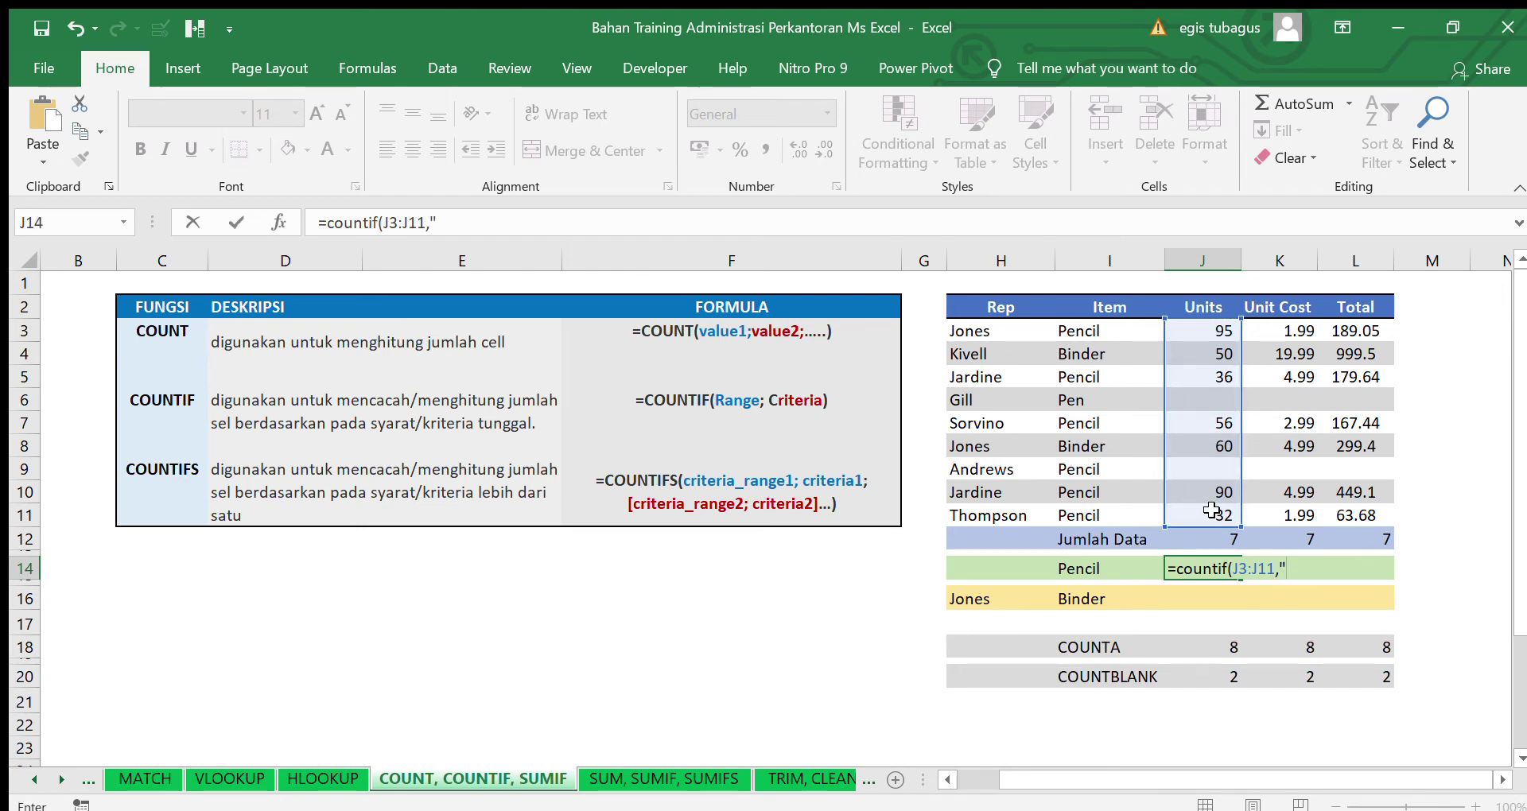
pyautogui.write('">50"')
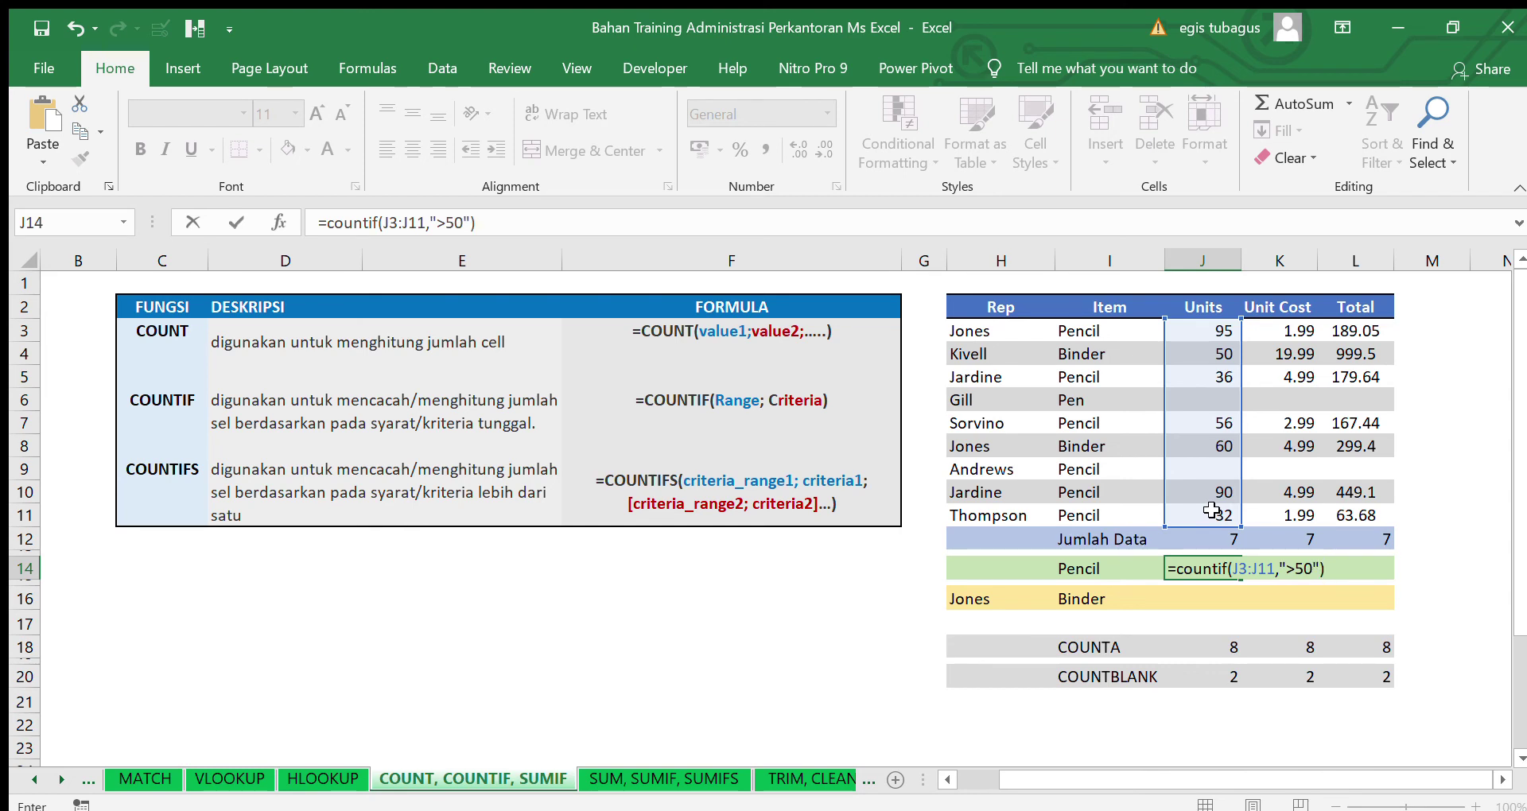
pyautogui.press('Return')
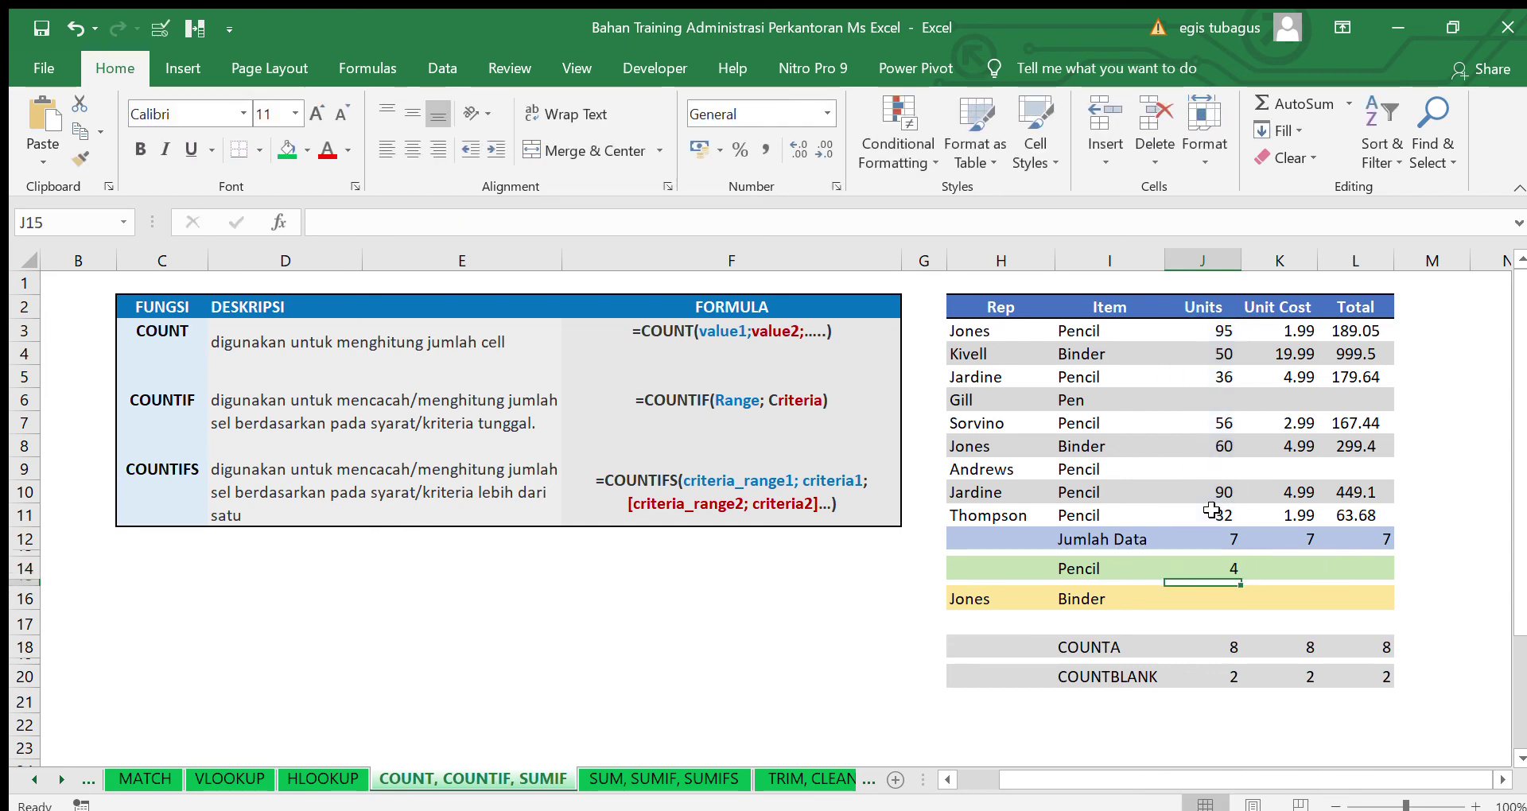
pyautogui.click(1219, 571)
pyautogui.click(1277, 573)
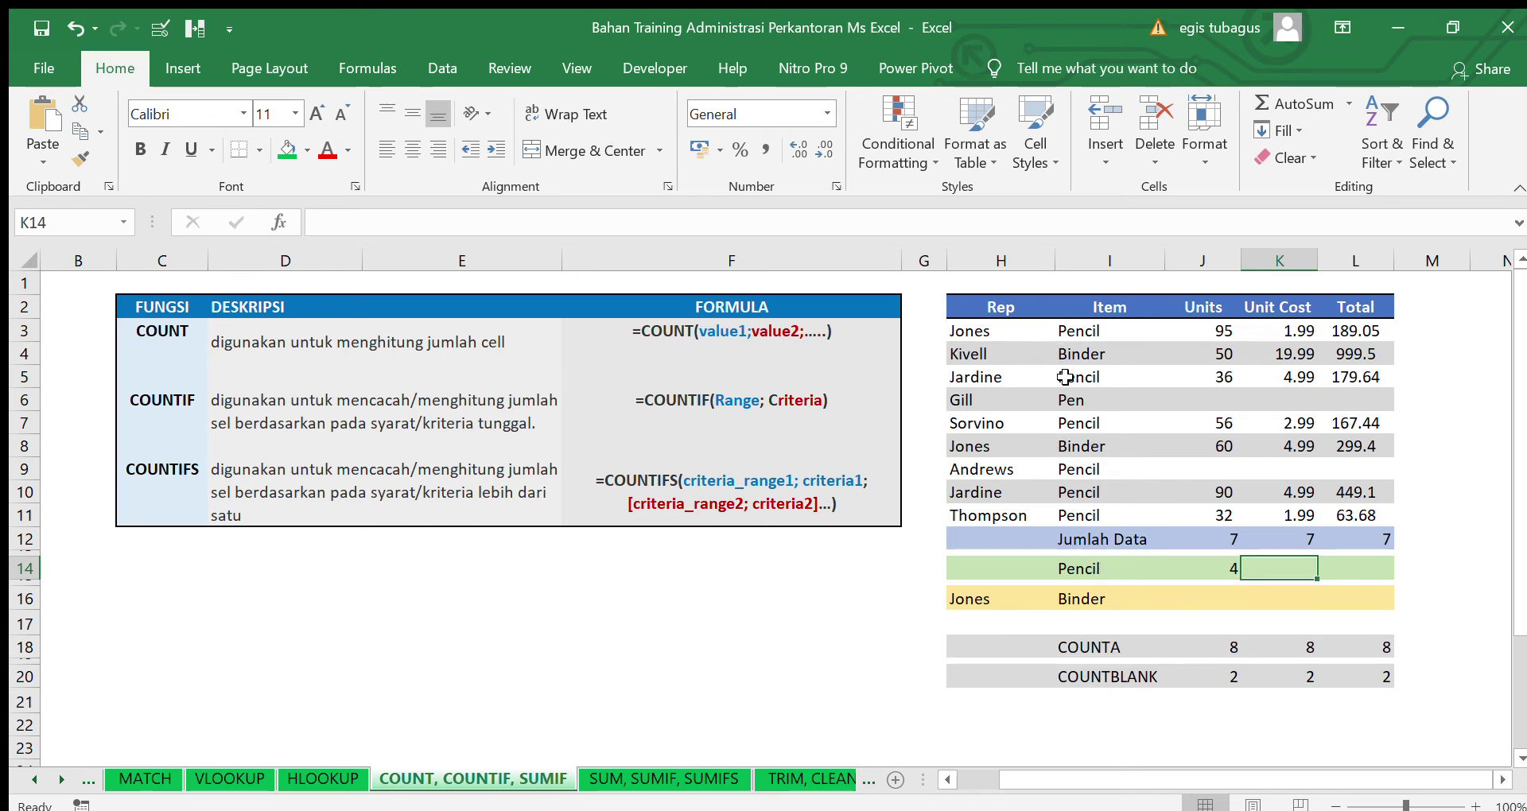
# Enter =COUNTIF(I3:I11,I14) in H14 to count the items matching the name in I14
pyautogui.click(1009, 566)
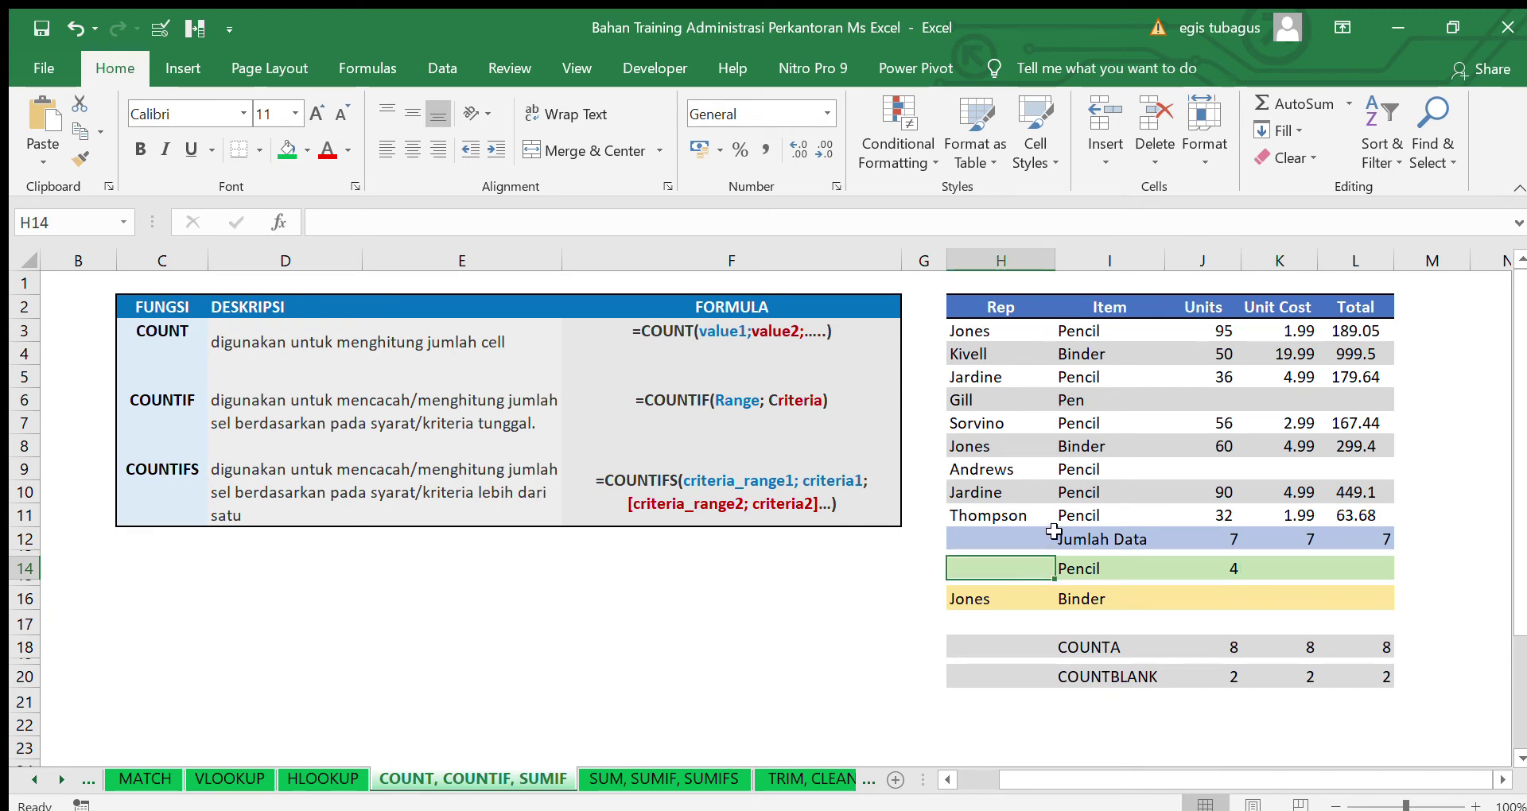
pyautogui.write('=c')
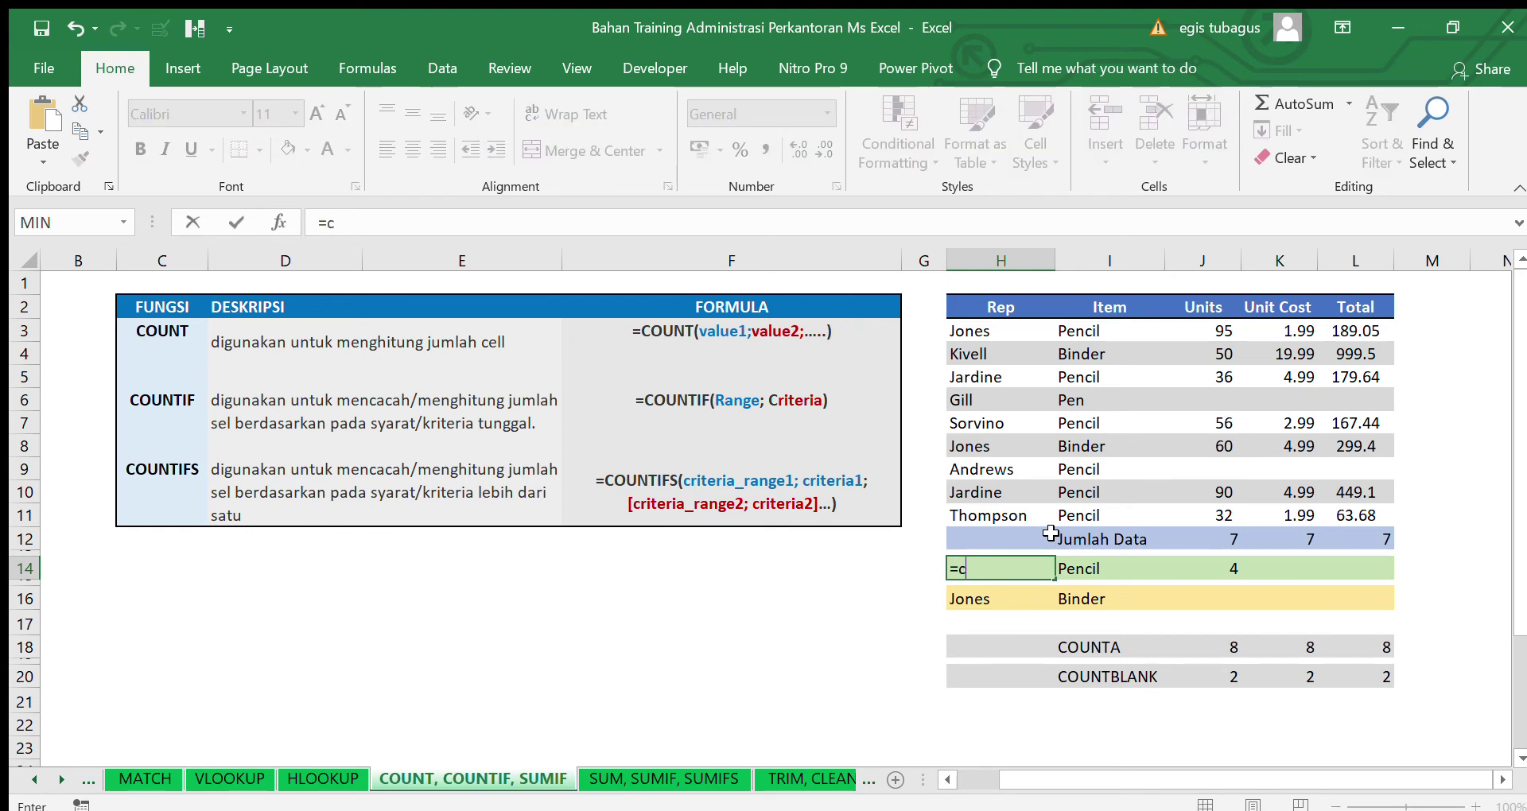
pyautogui.write('ounti')
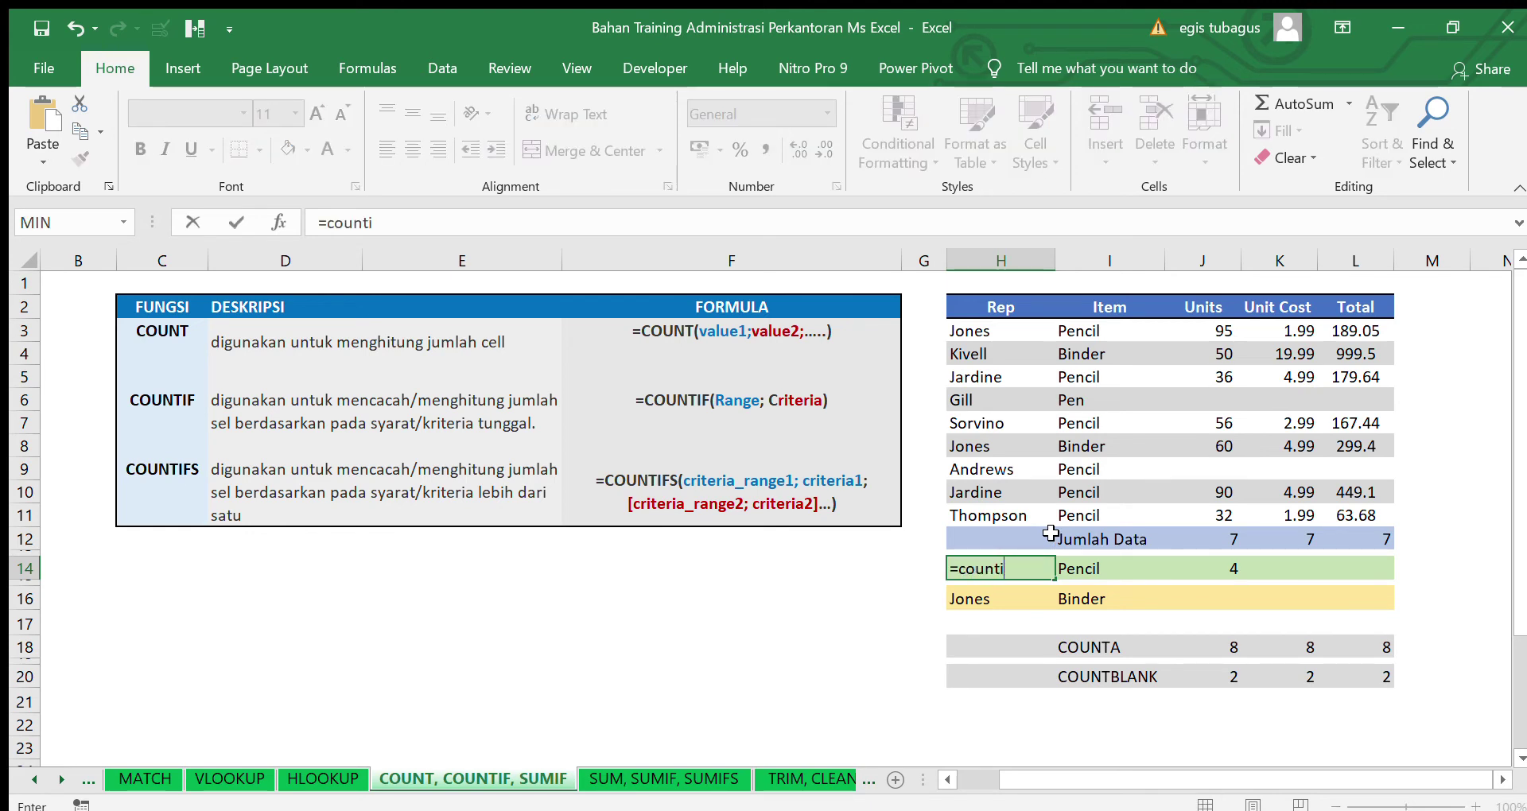
pyautogui.write('f(')
pyautogui.moveTo(1083, 331); pyautogui.dragTo(1105, 519)
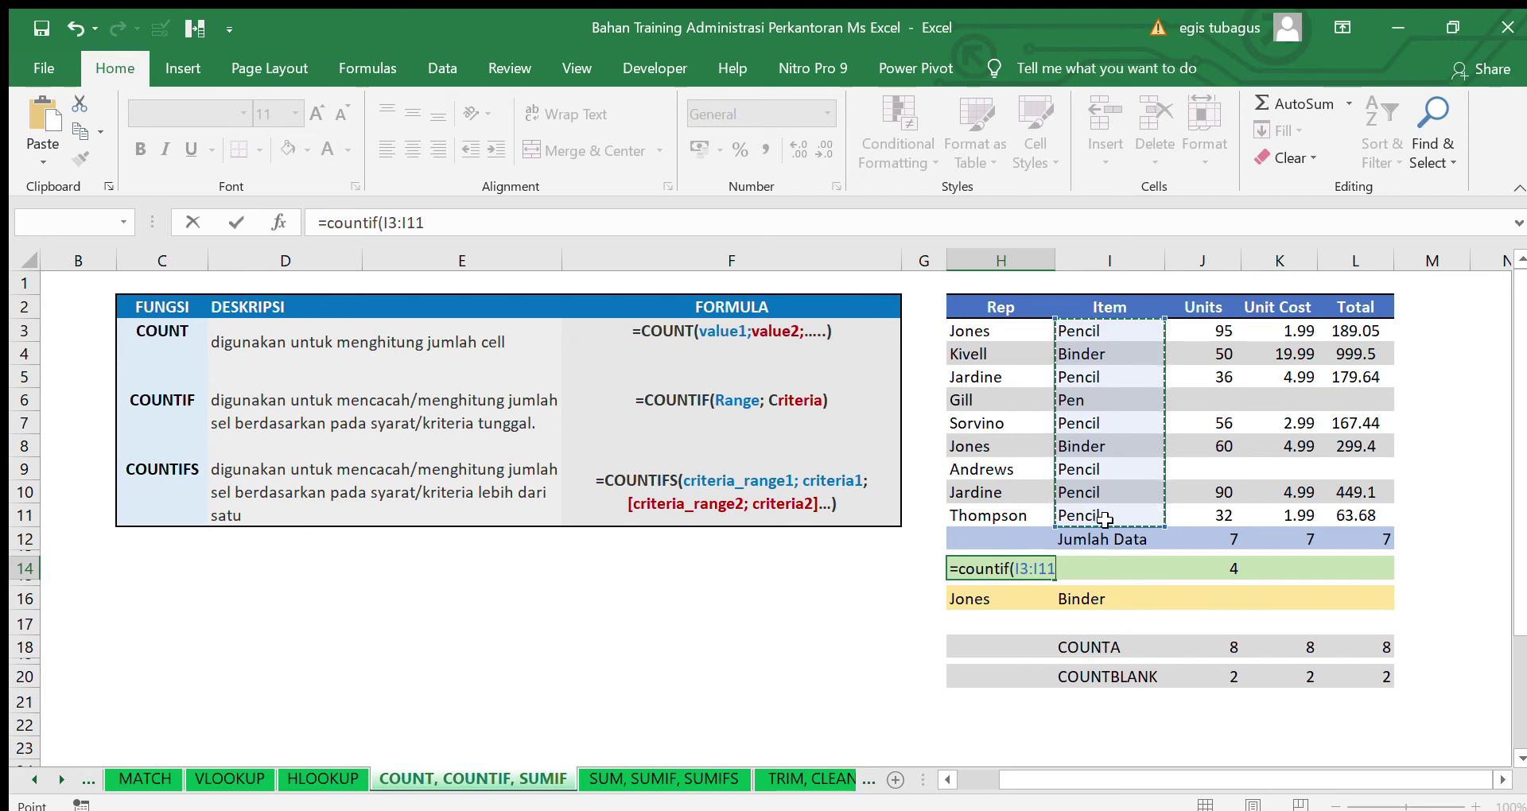
pyautogui.write(',')
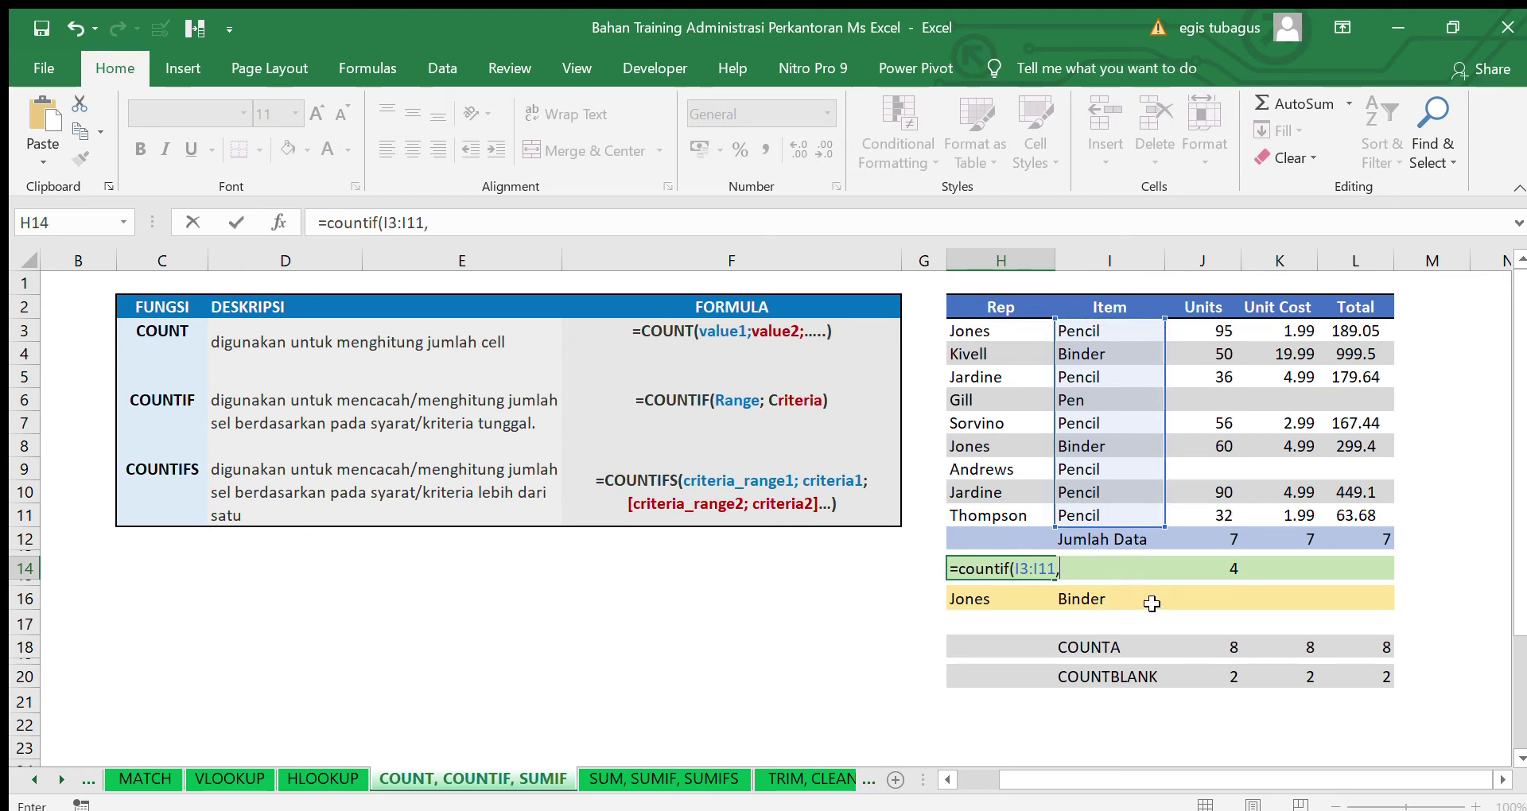
pyautogui.click(576, 228)
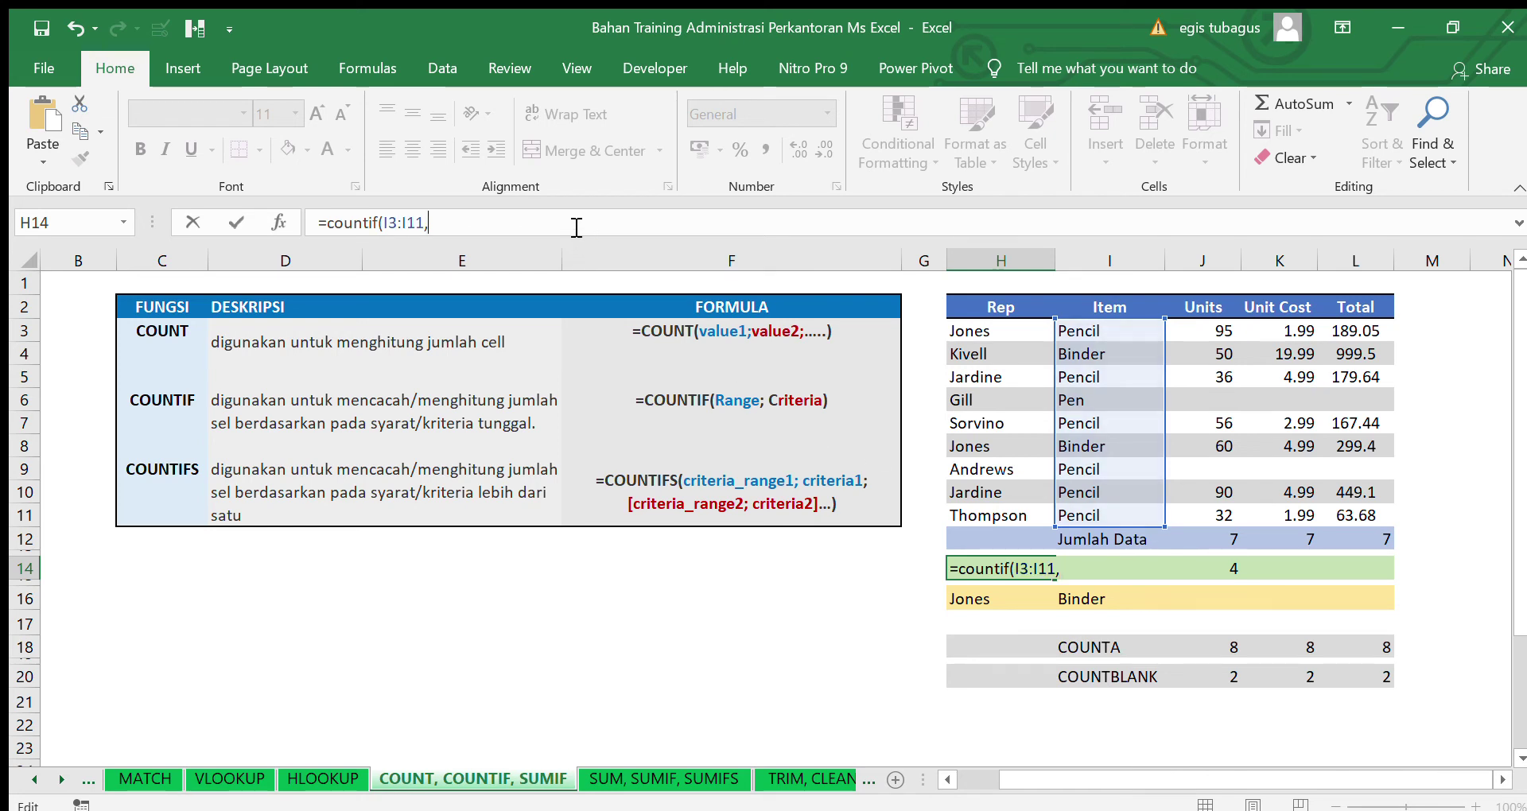
pyautogui.write('14')
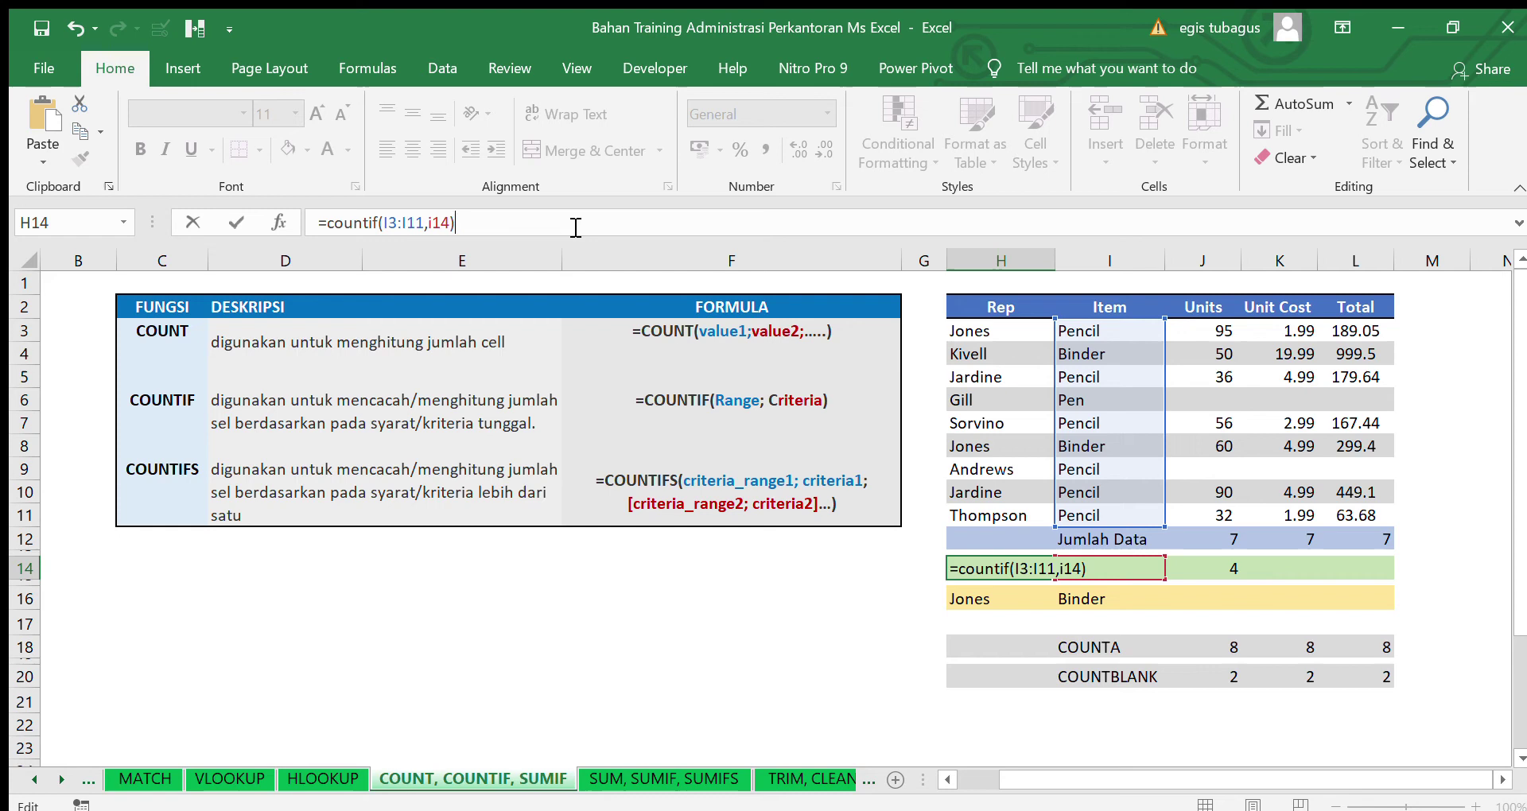
pyautogui.press('Return')
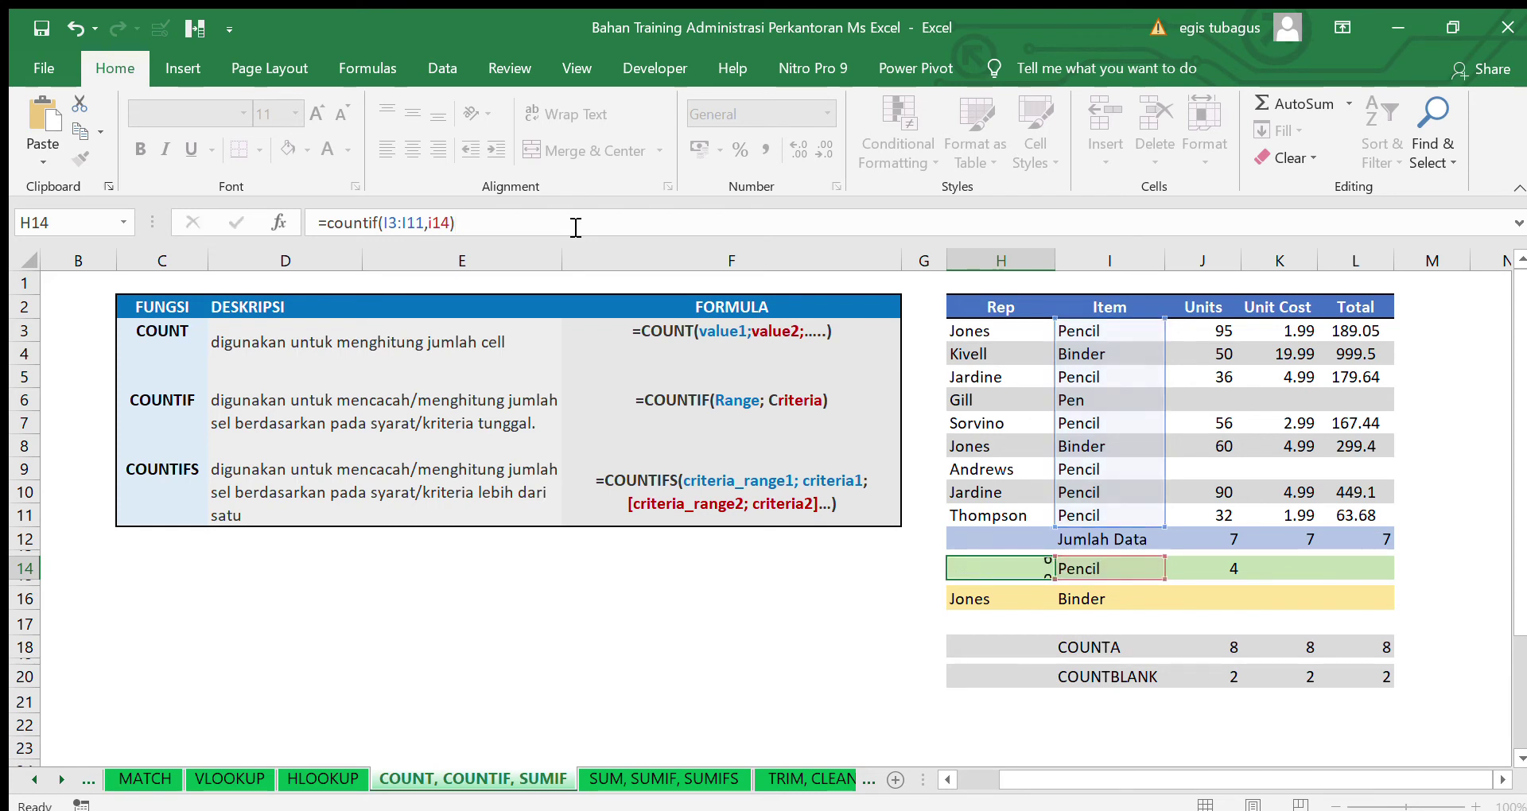
# Test the item count by setting the criterion in I14 to pen and Binder, and restore it to Pencil
pyautogui.click(1106, 571)
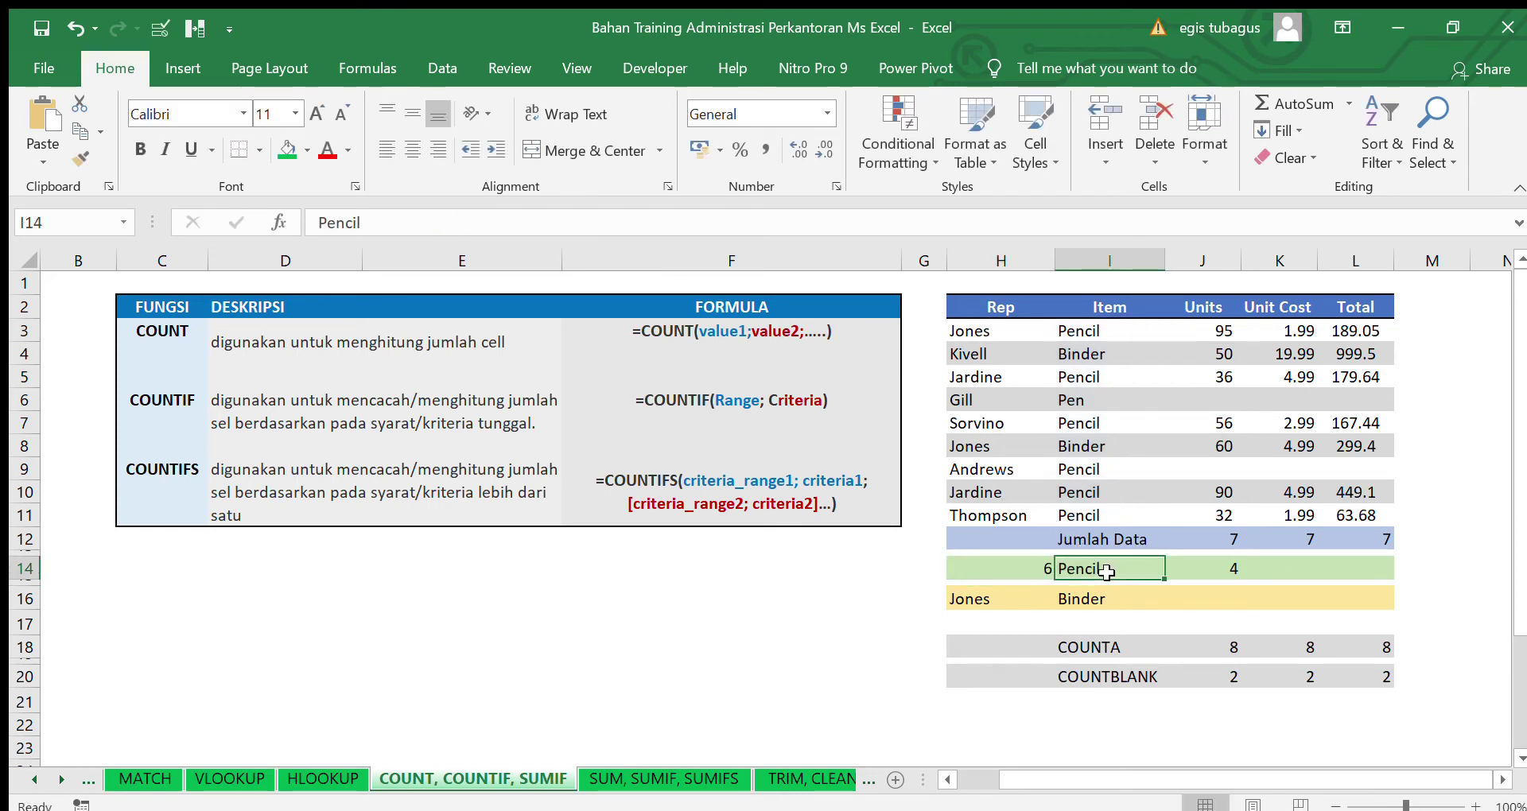
pyautogui.write('pen')
pyautogui.press('Return')
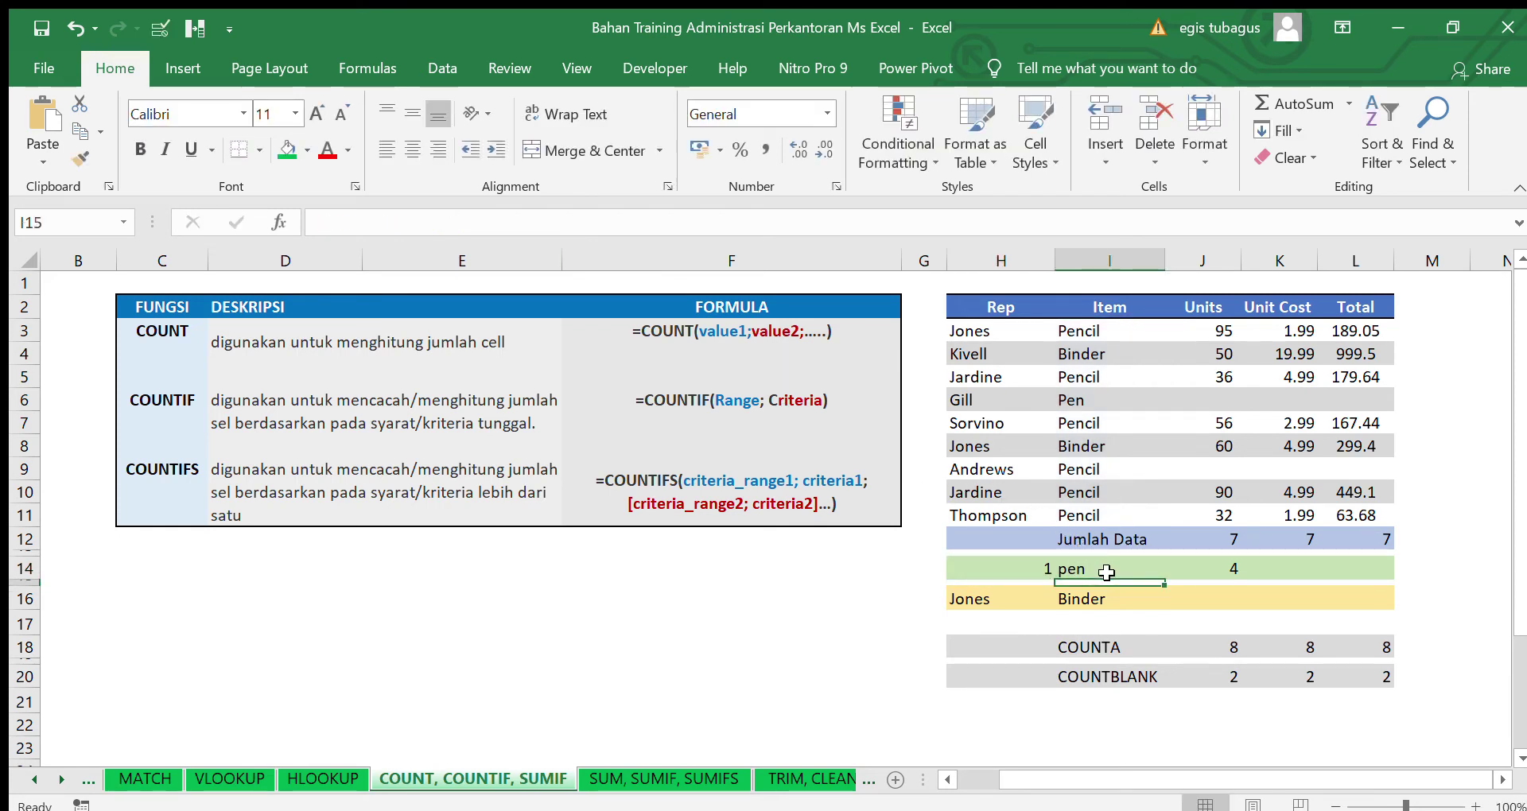
pyautogui.click(1106, 571)
pyautogui.write('Binder')
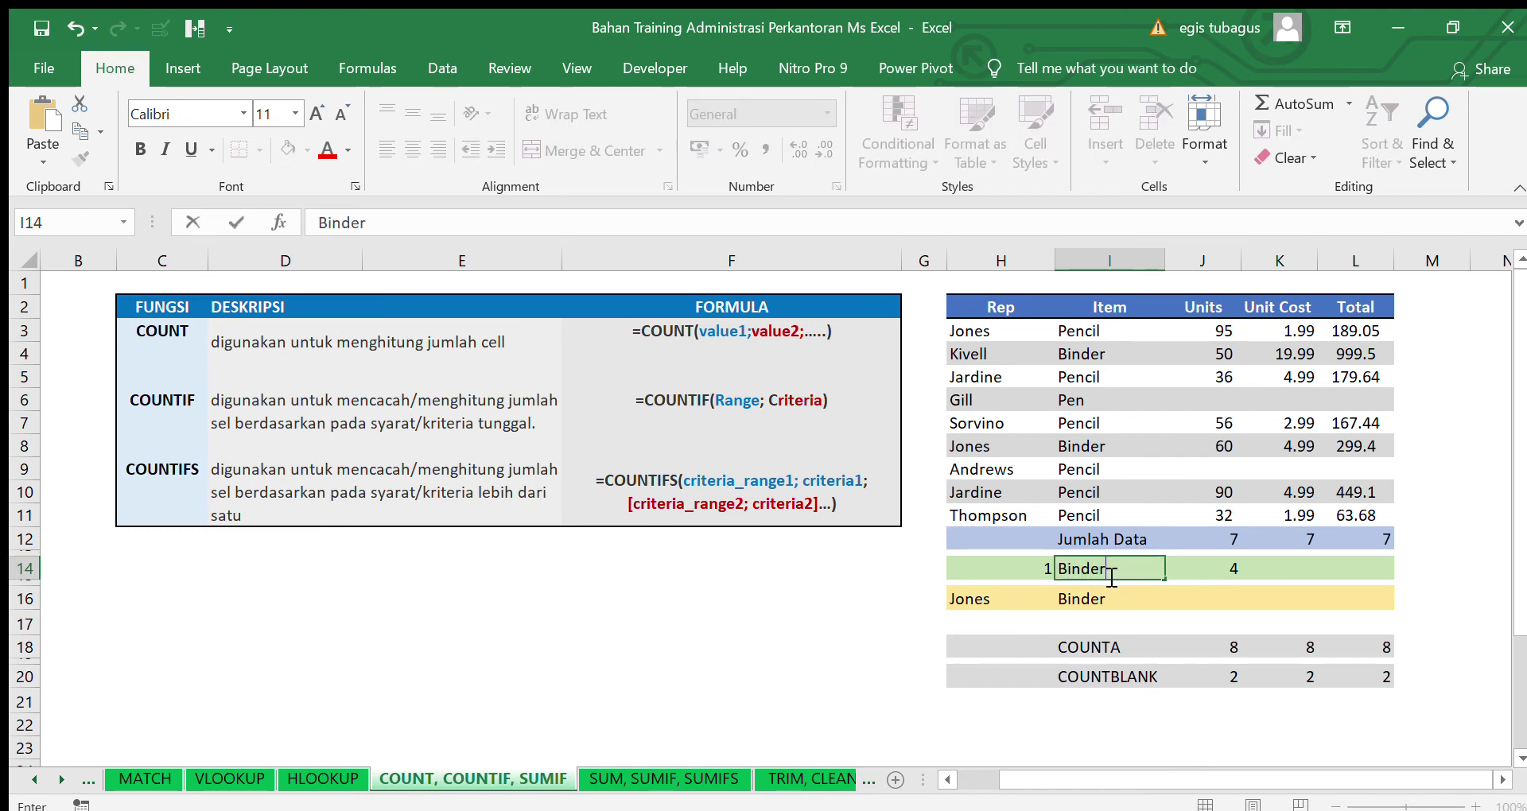
pyautogui.press('Return')
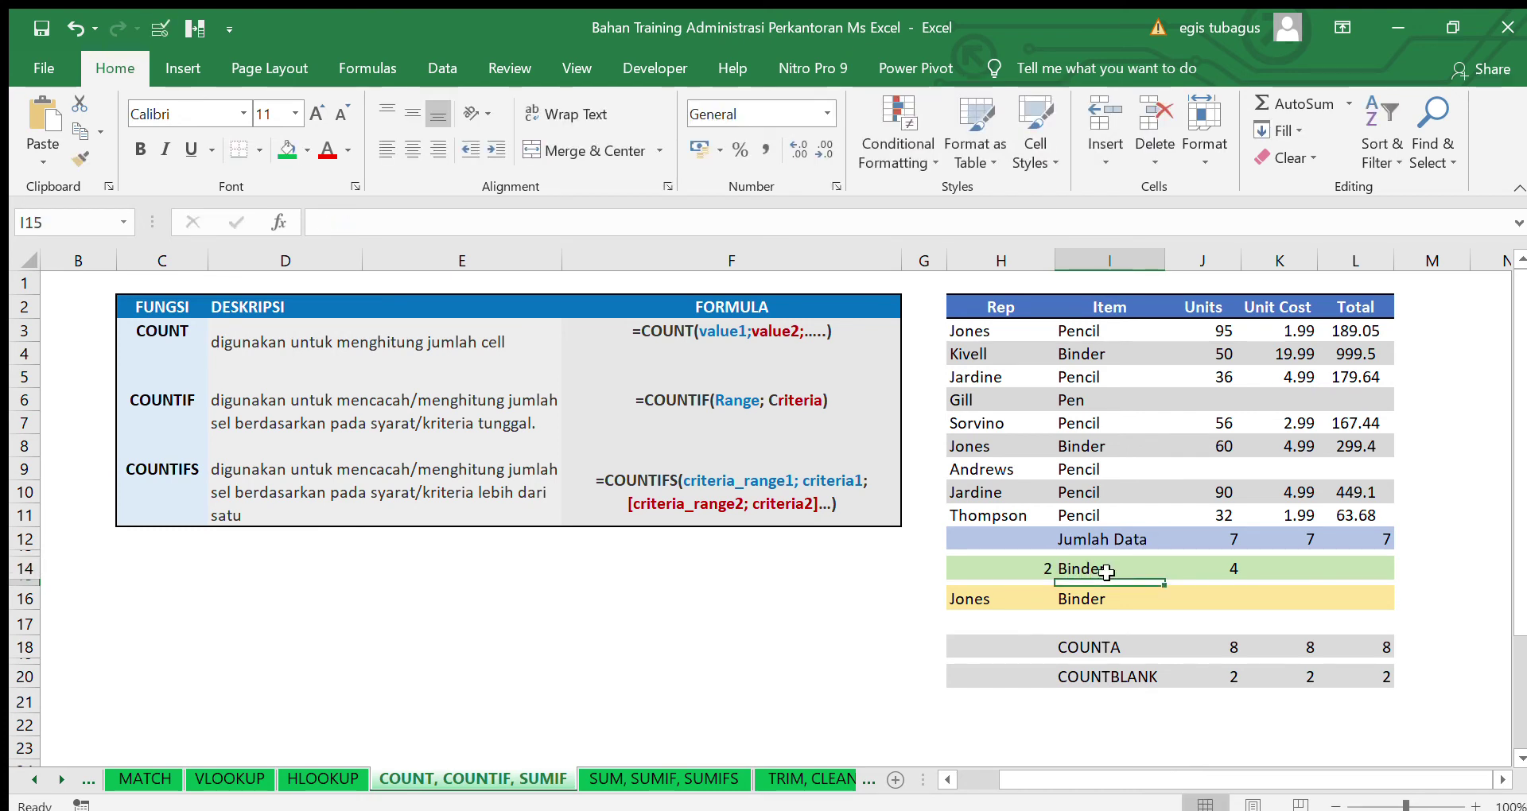
pyautogui.click(1107, 571)
pyautogui.write('Pencil')
pyautogui.hotkey('ctrl', 'Return')
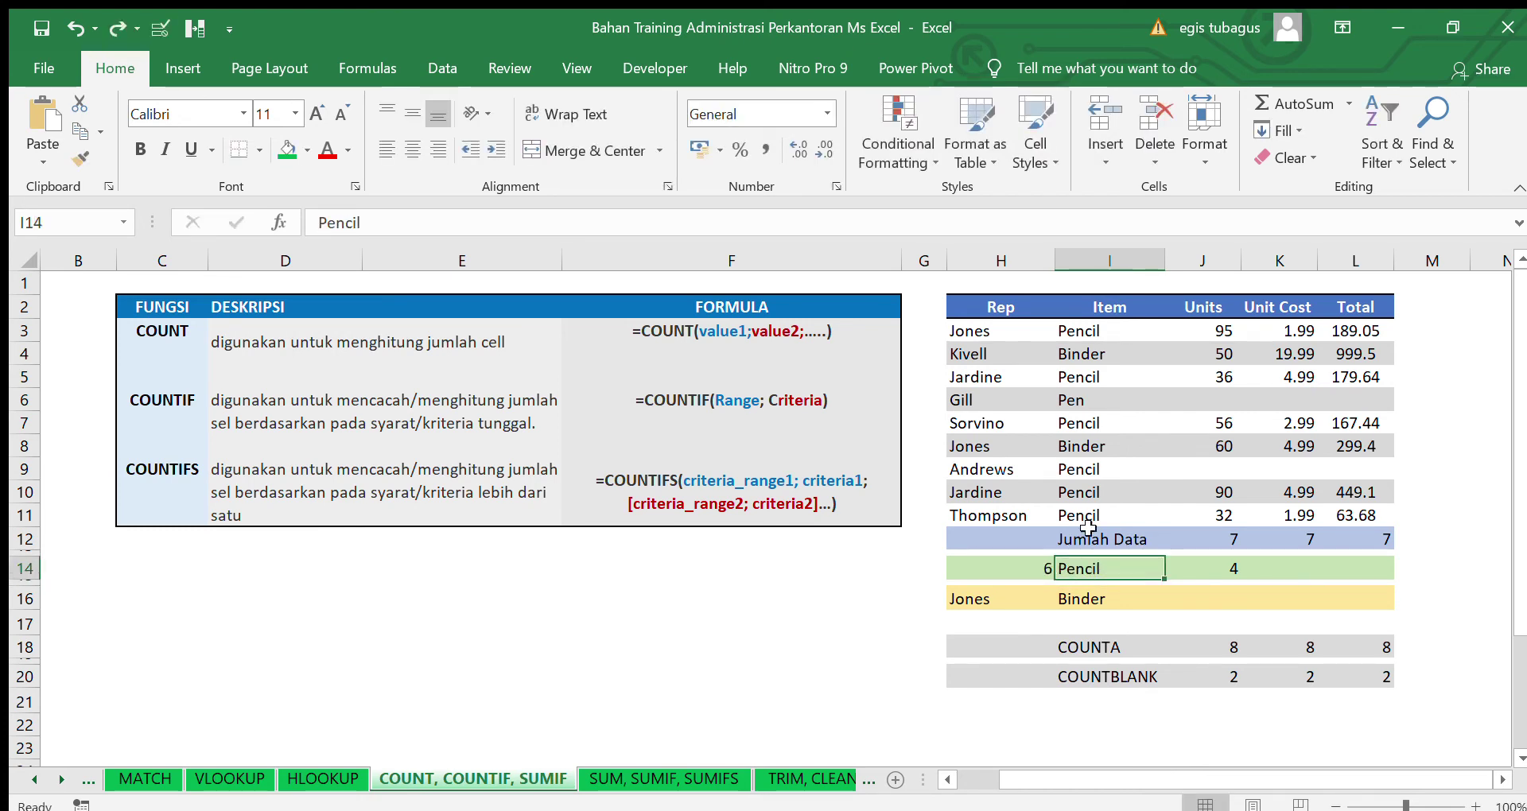
# Examine the Item and Units data columns as the ranges for a count with two criteria
pyautogui.click(1181, 597)
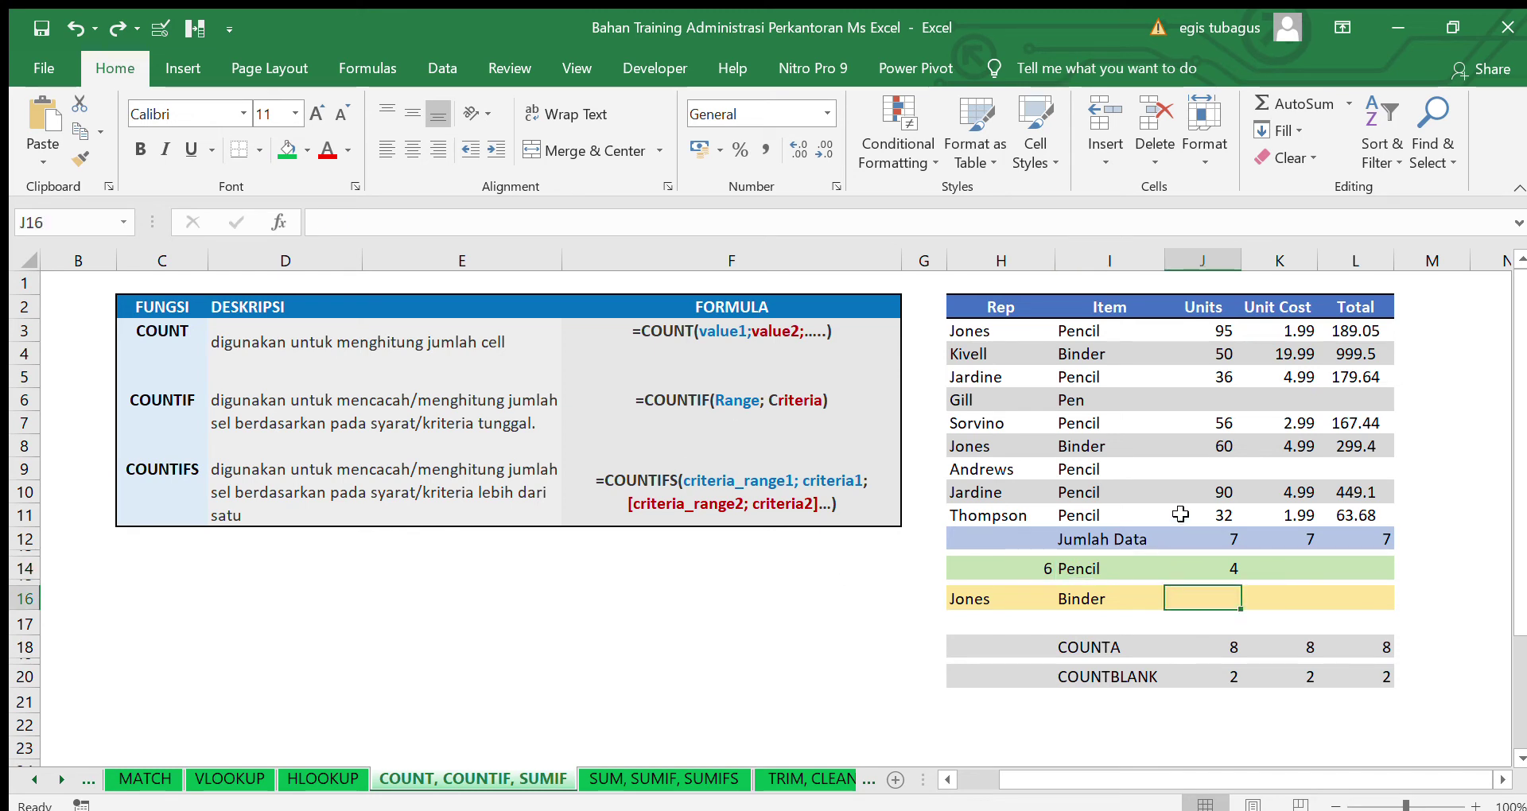
pyautogui.click(1084, 331)
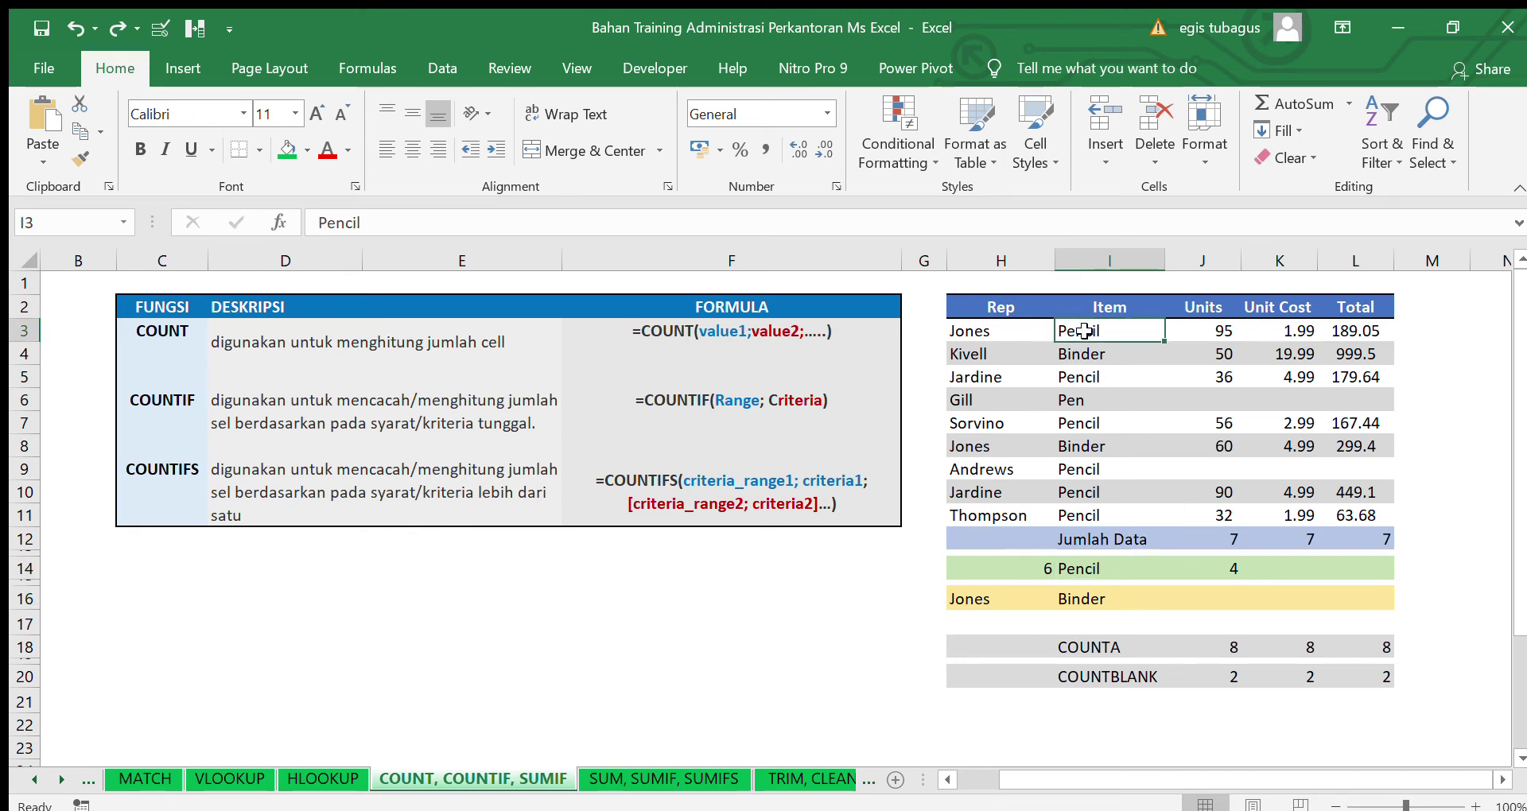
pyautogui.moveTo(1084, 331); pyautogui.dragTo(1110, 506)
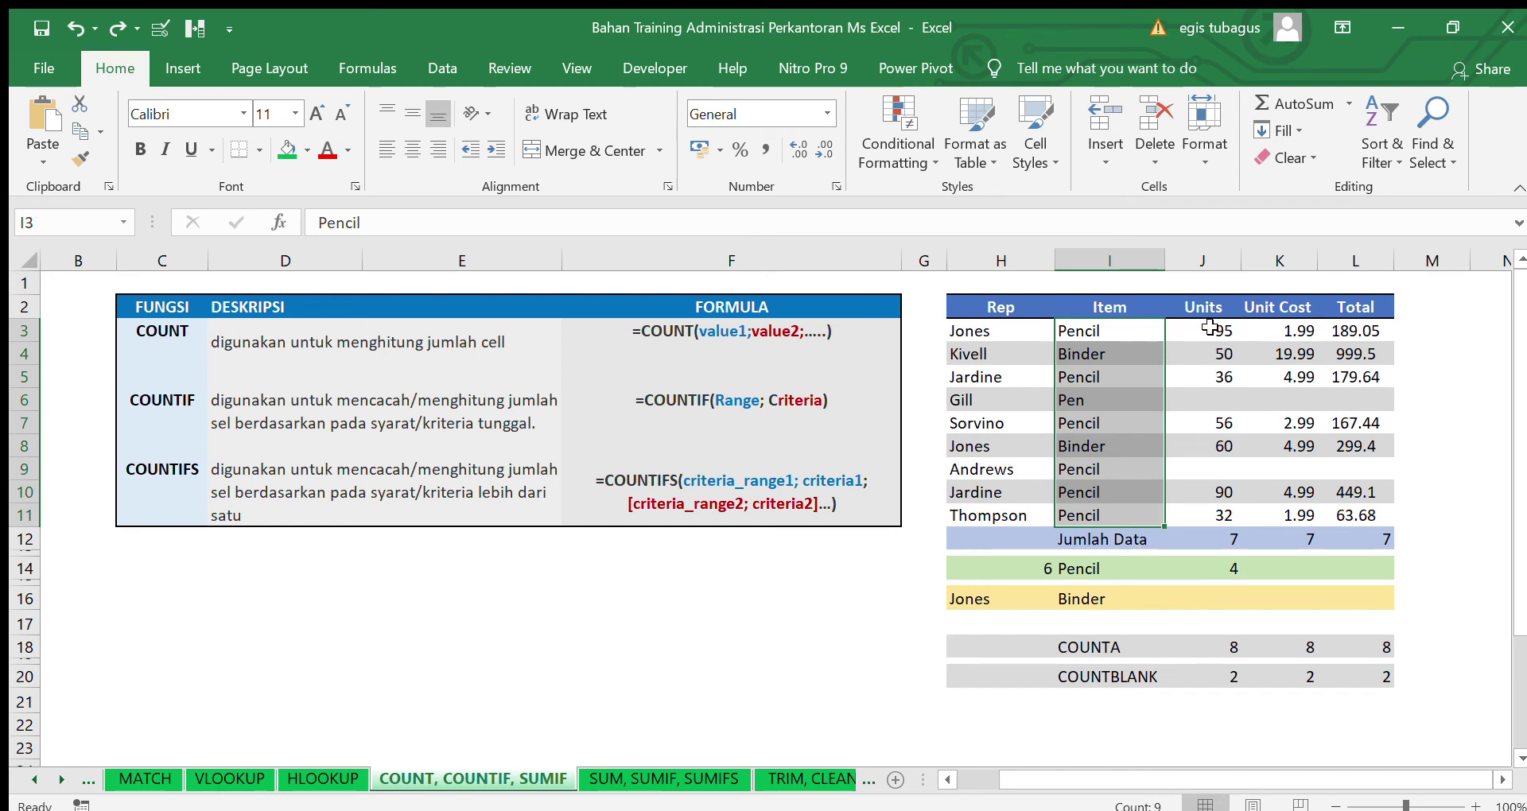
pyautogui.moveTo(1217, 331); pyautogui.dragTo(1213, 471)
# Enter =COUNTIFS(I3:I11,I16,J3:J11,">50") in J16 to count matching items with more than 50 units
pyautogui.click(1210, 596)
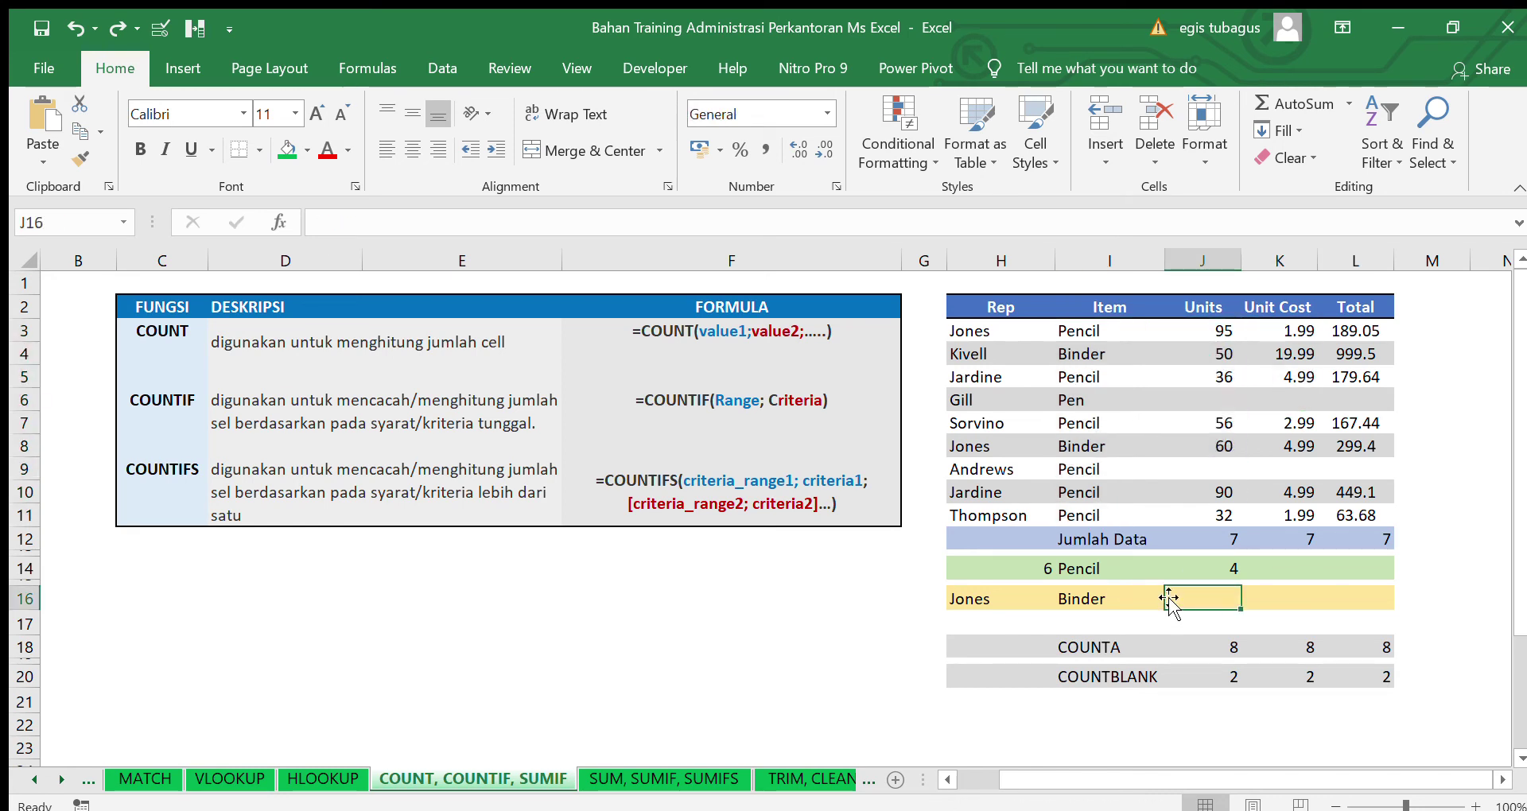
pyautogui.write('=countifs(')
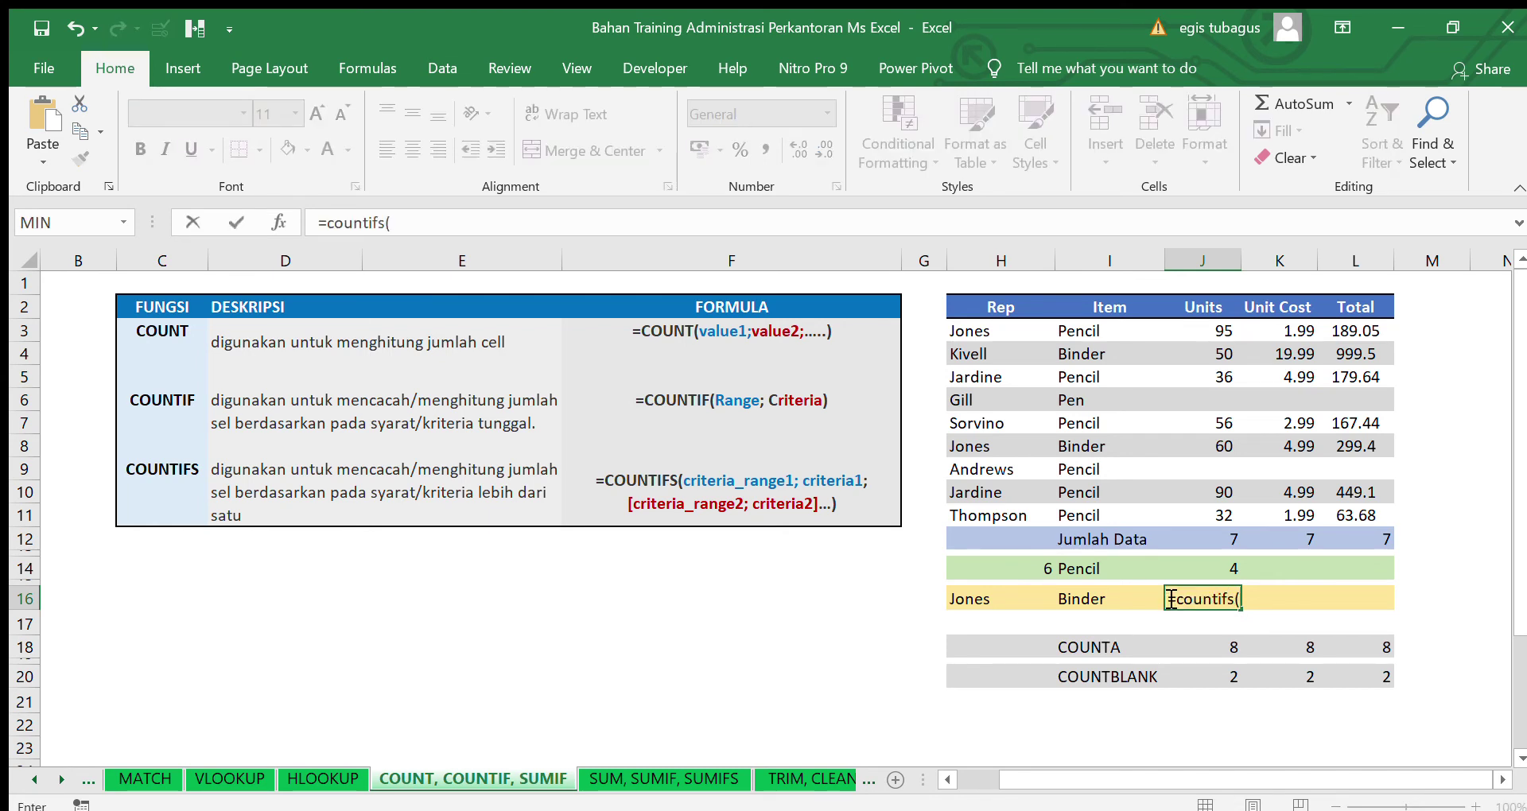
pyautogui.moveTo(1077, 331); pyautogui.dragTo(1103, 513)
pyautogui.write(',')
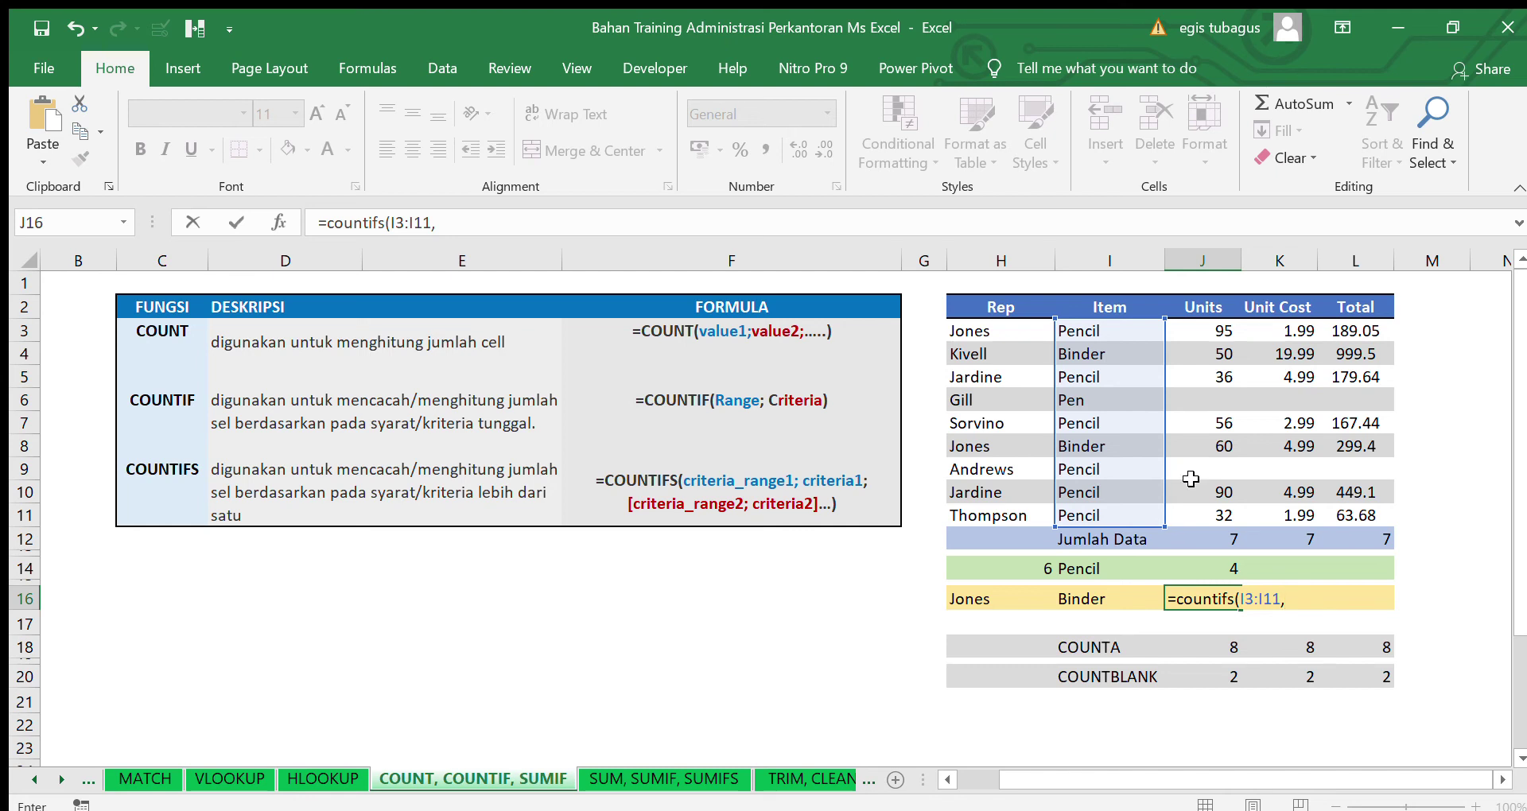
pyautogui.click(1097, 604)
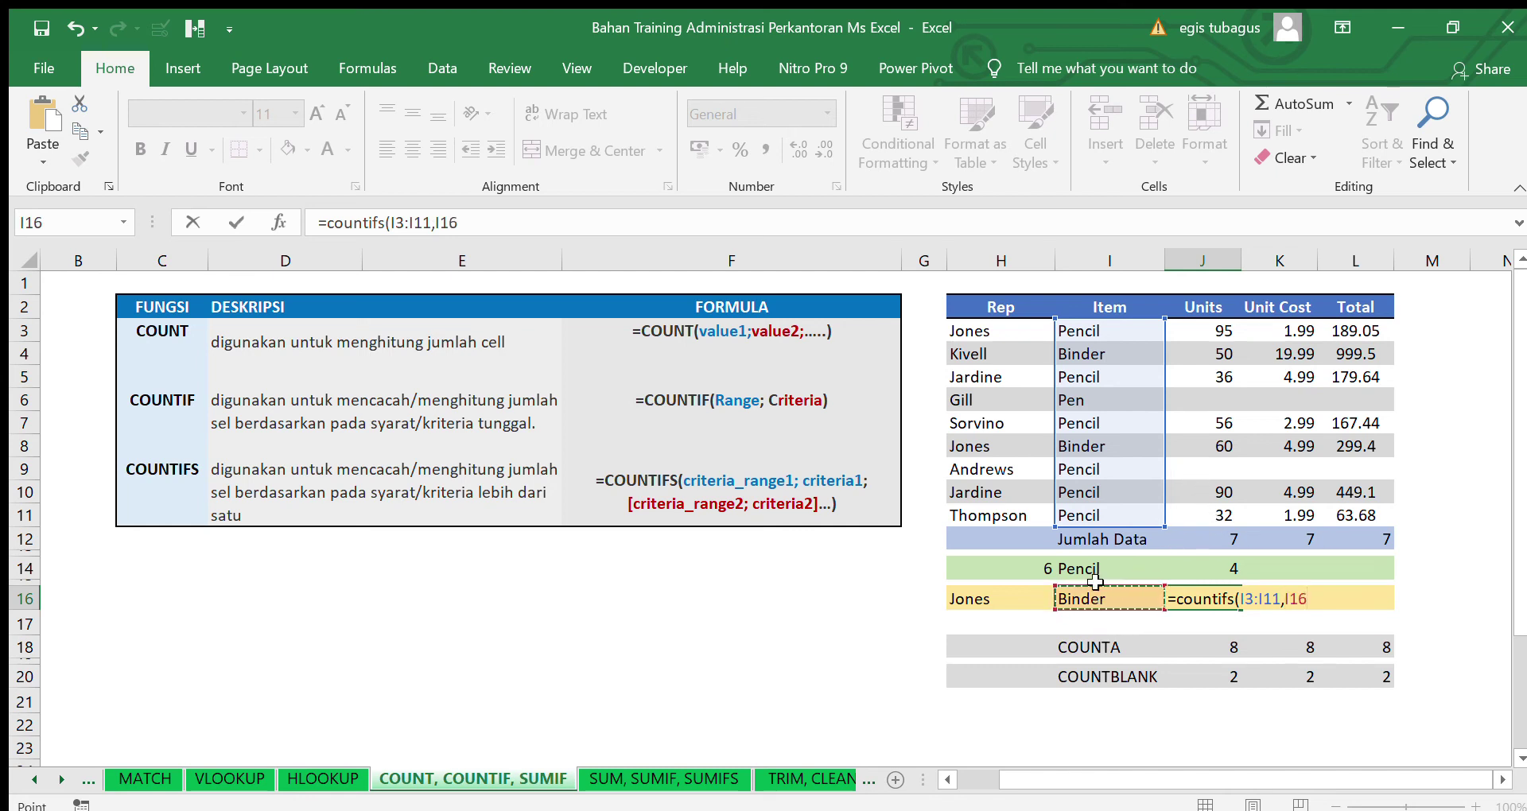
pyautogui.write(',')
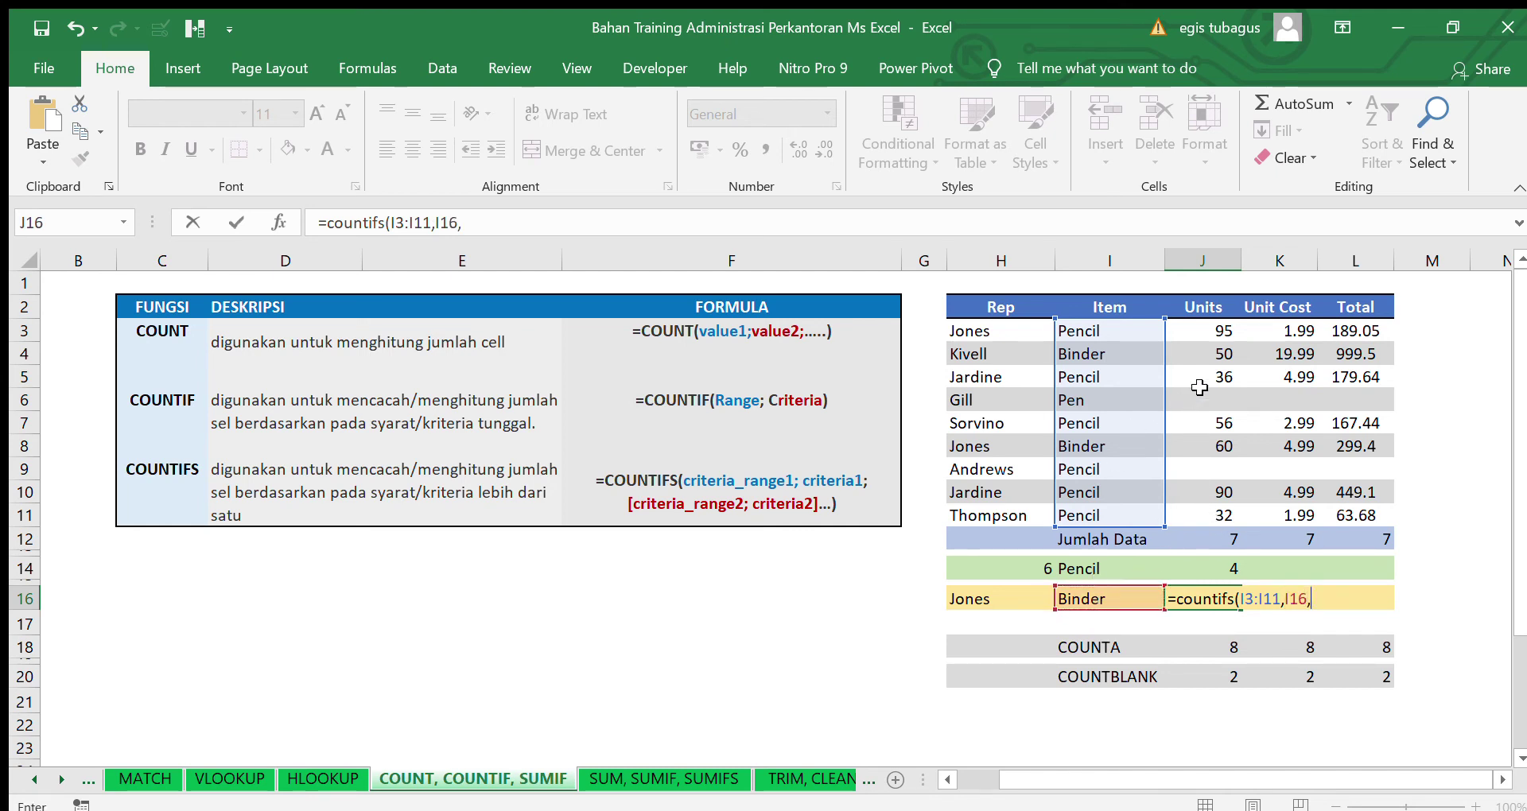
pyautogui.moveTo(1204, 329); pyautogui.dragTo(1204, 513)
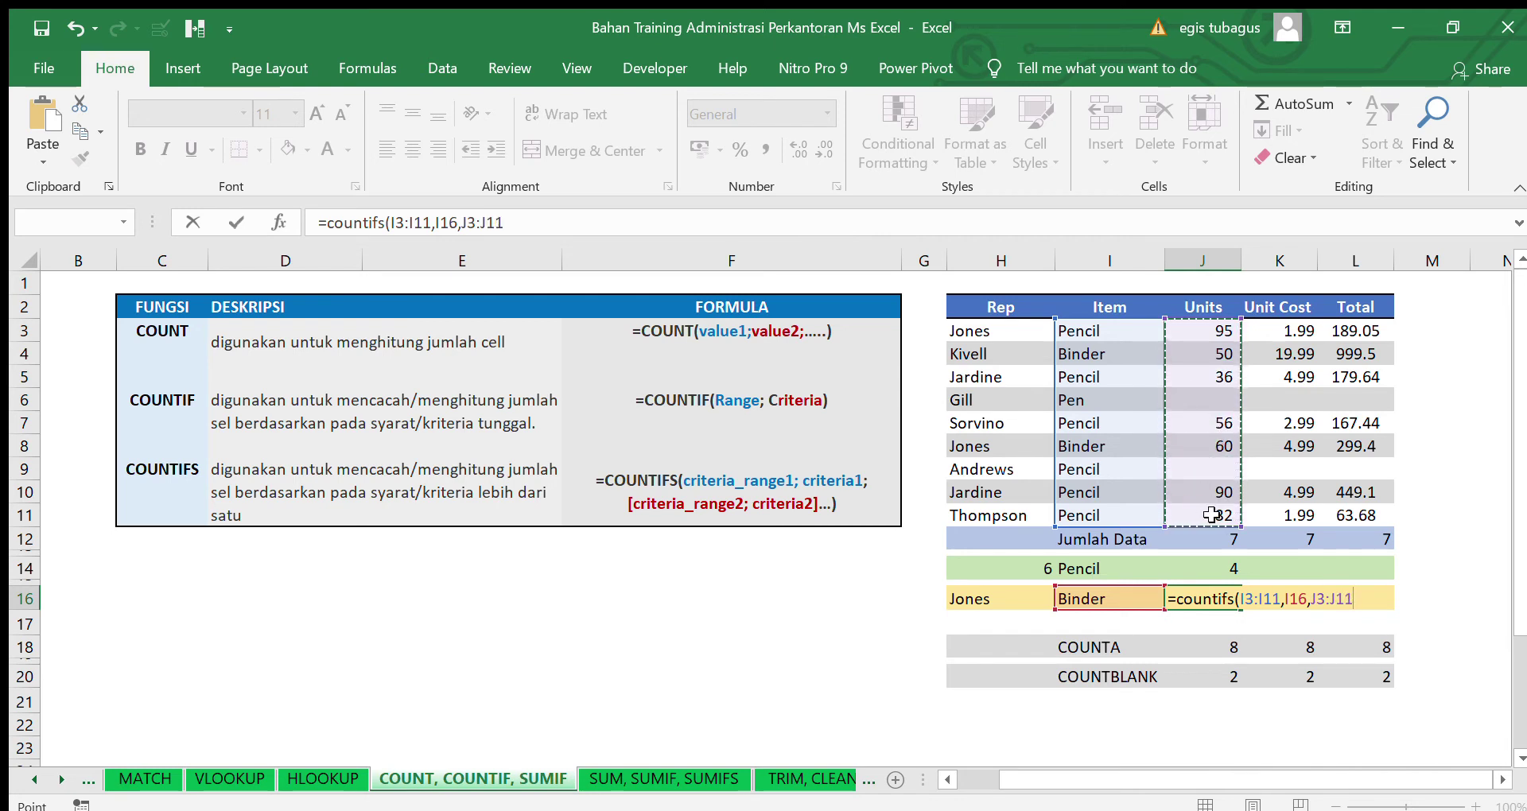
pyautogui.write(',')
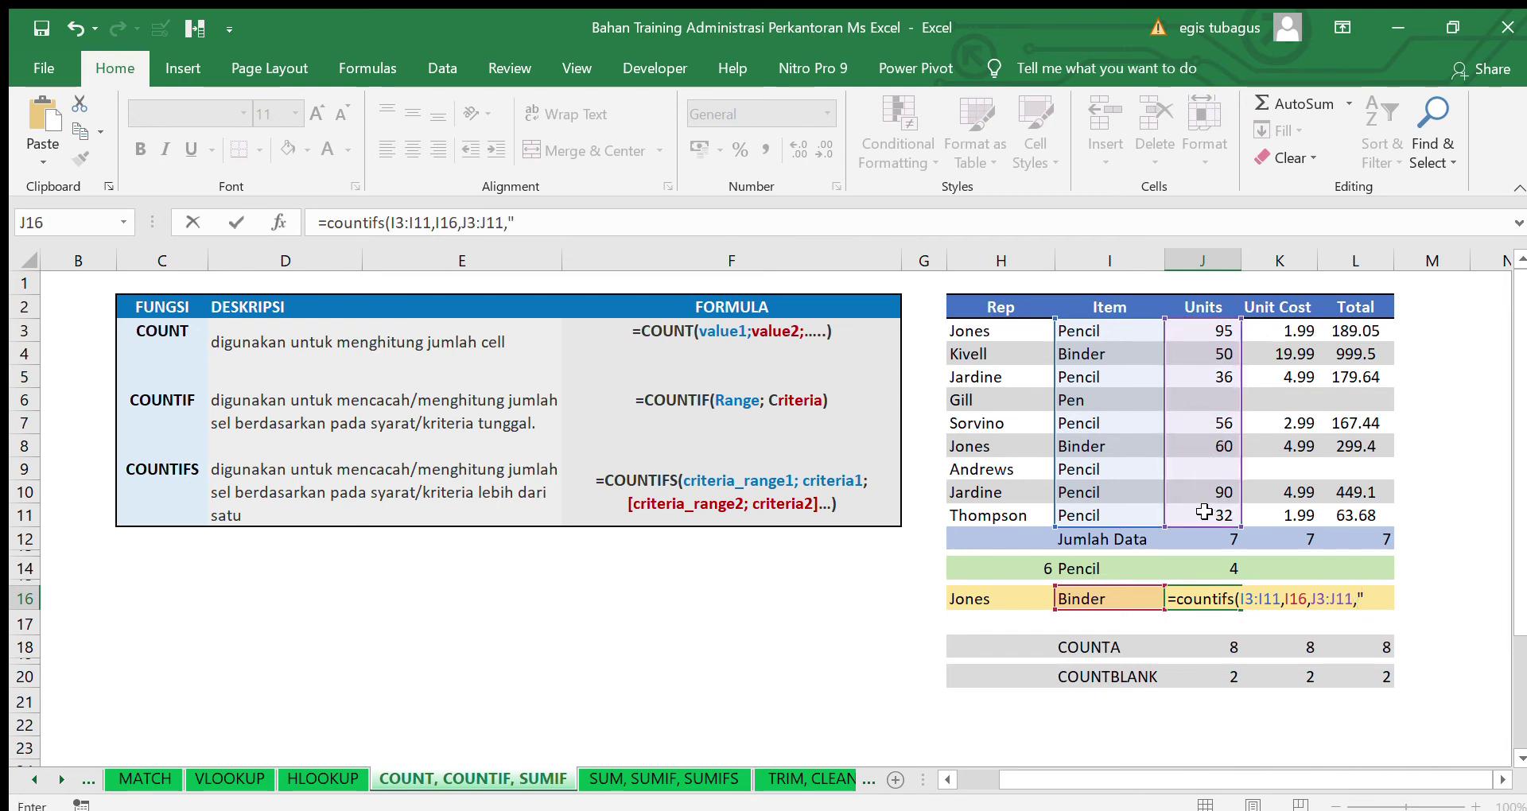
pyautogui.write('">50"')
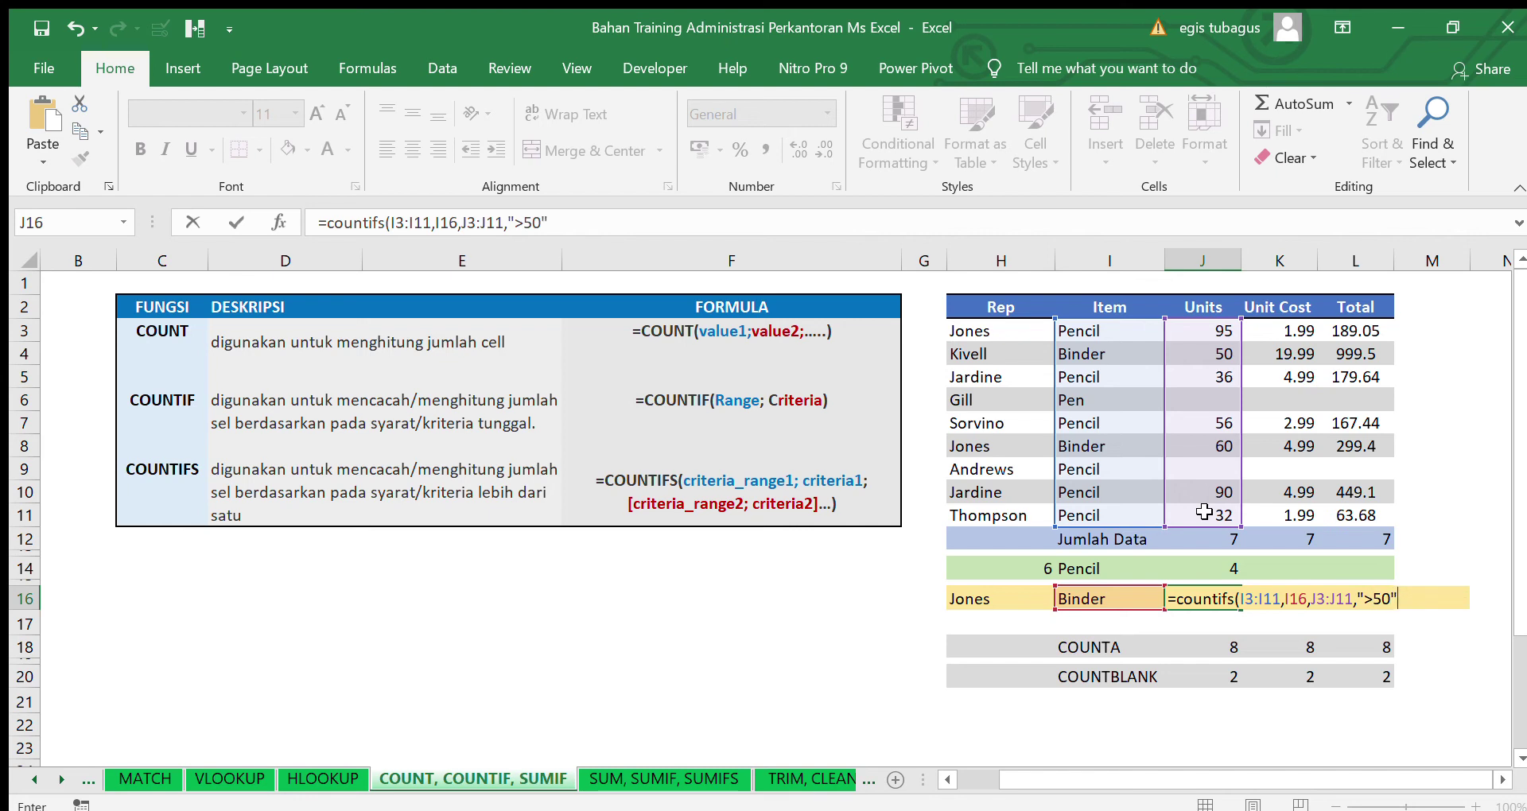
pyautogui.press('Return')
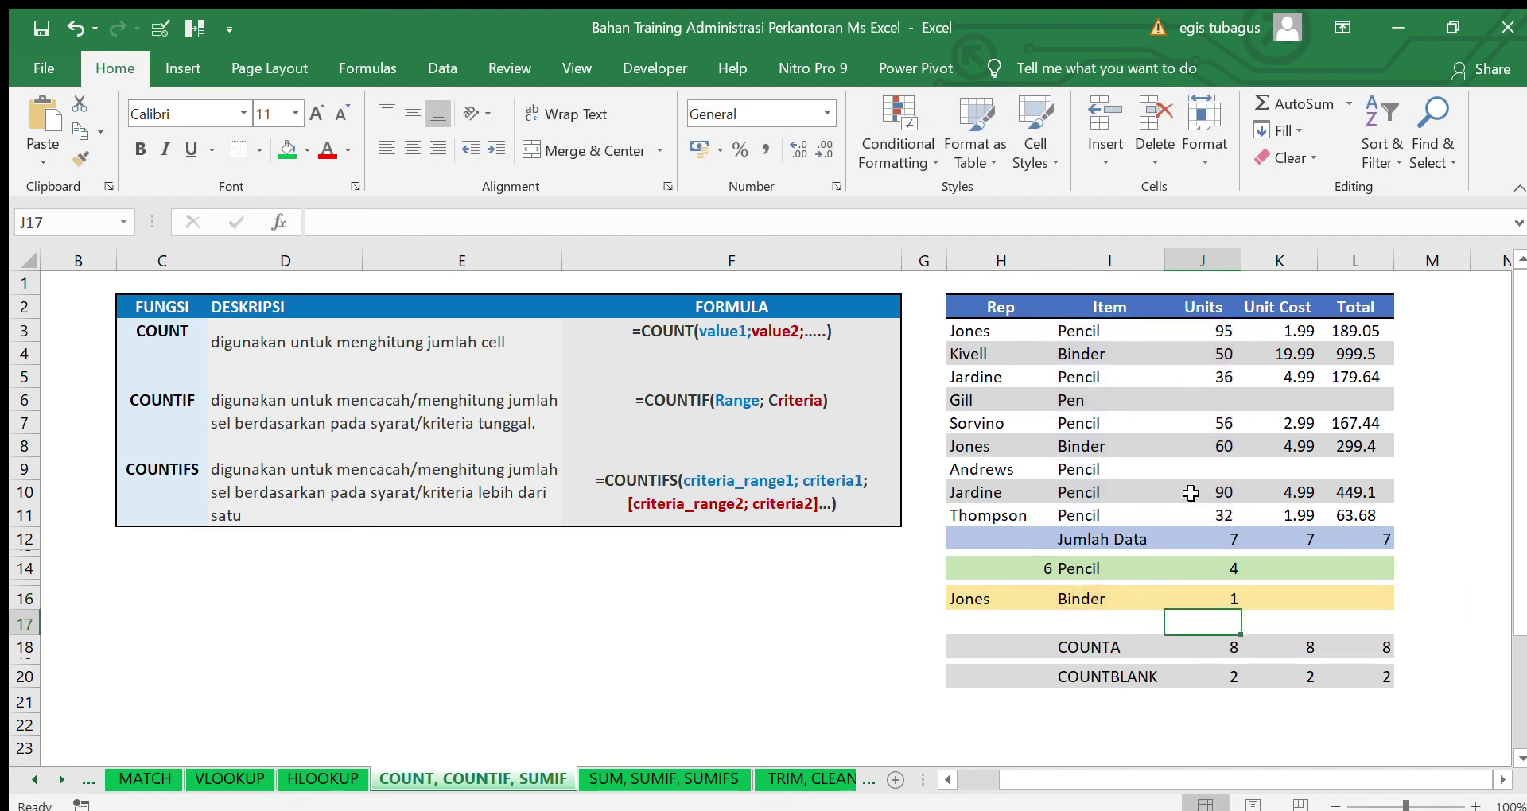
pyautogui.click(1235, 595)
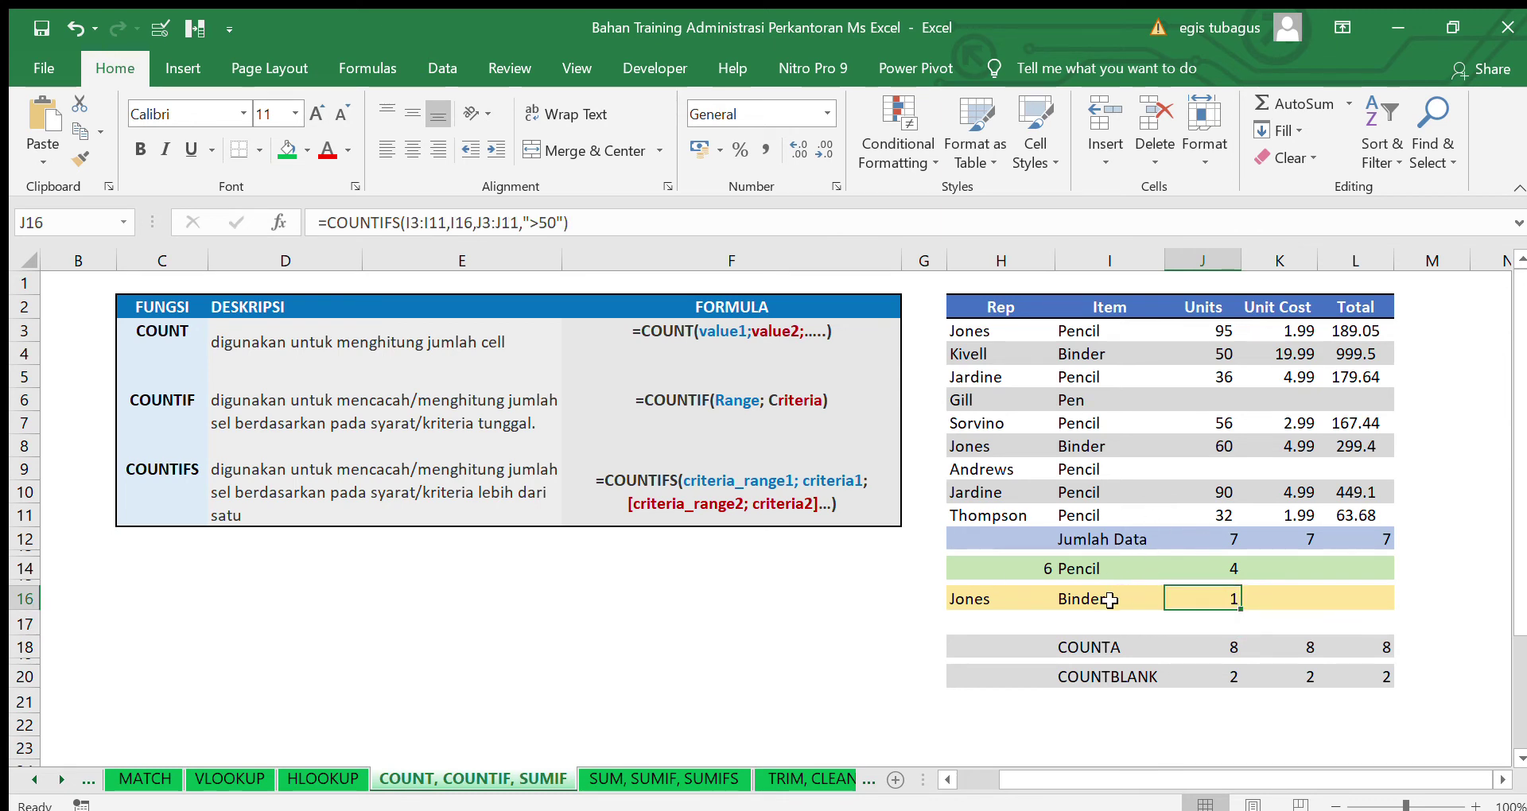
# Enter =COUNTIFS(H3:H11,H16,I3:I11,I16) in I17 to count rows matching both the rep in H16 and the item in I16
pyautogui.click(1084, 624)
pyautogui.write('=')
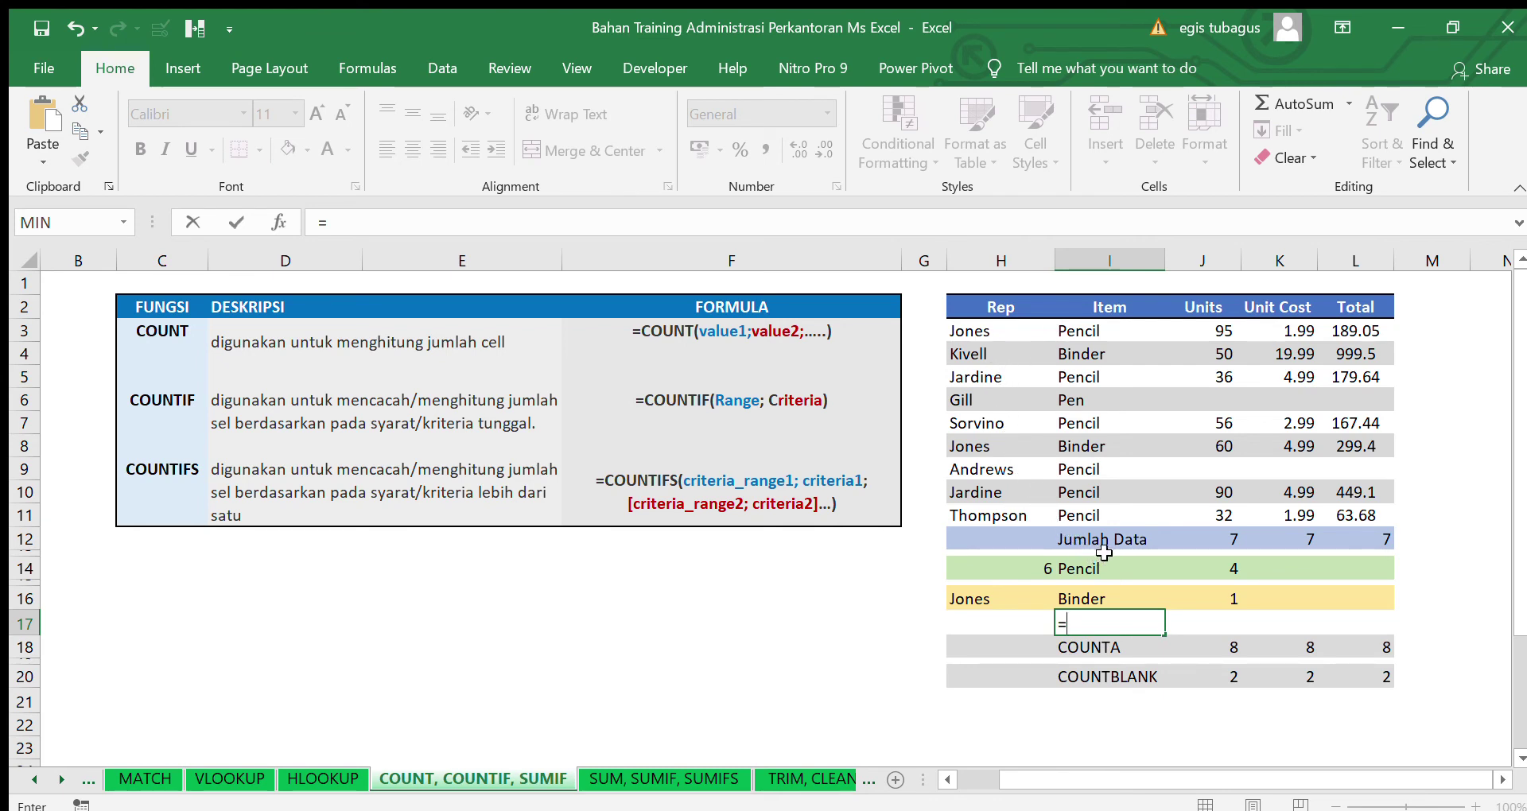
pyautogui.write('n')
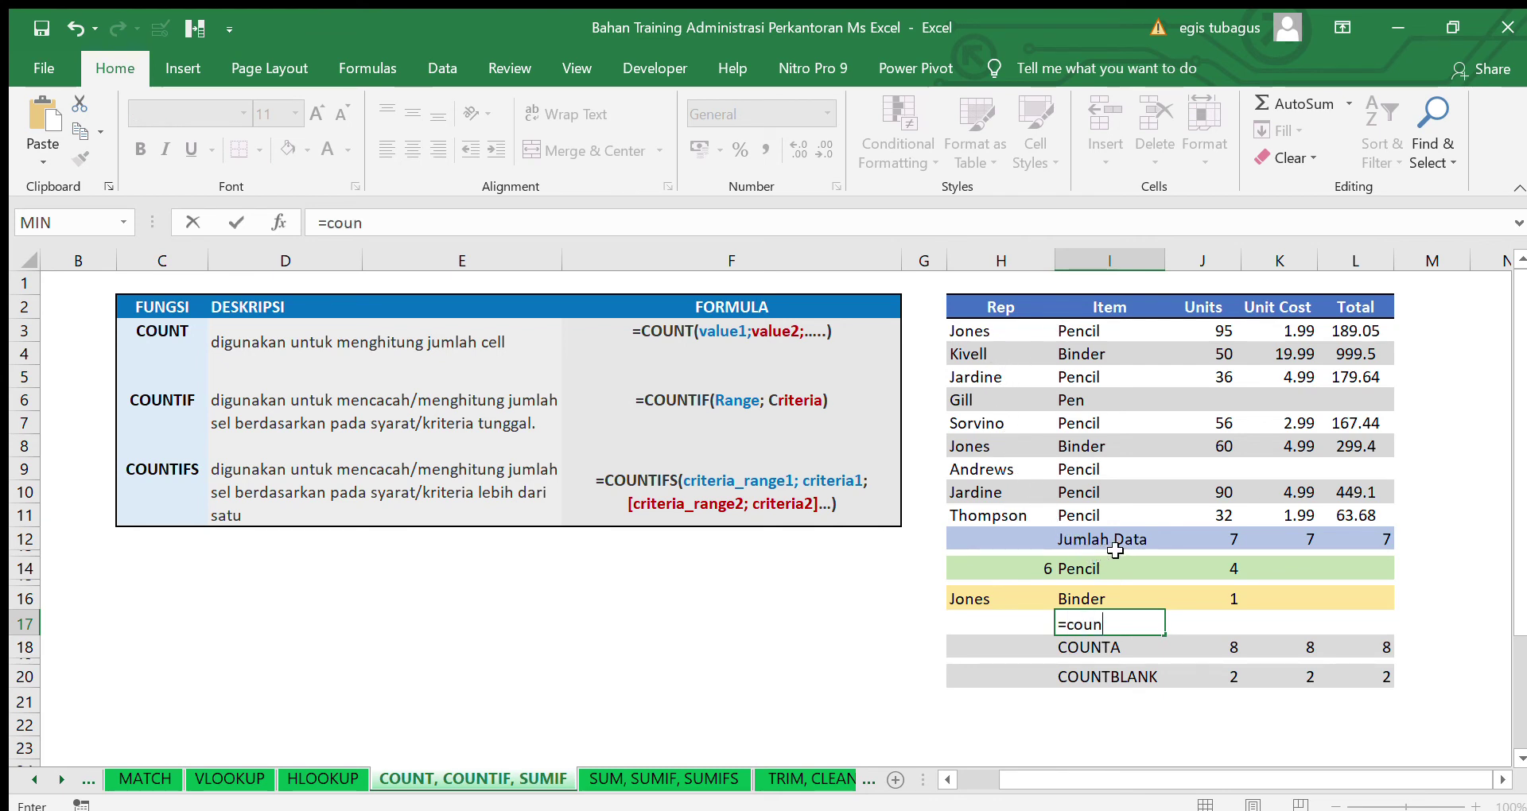
pyautogui.write('tifs(')
pyautogui.moveTo(993, 332); pyautogui.dragTo(1032, 515)
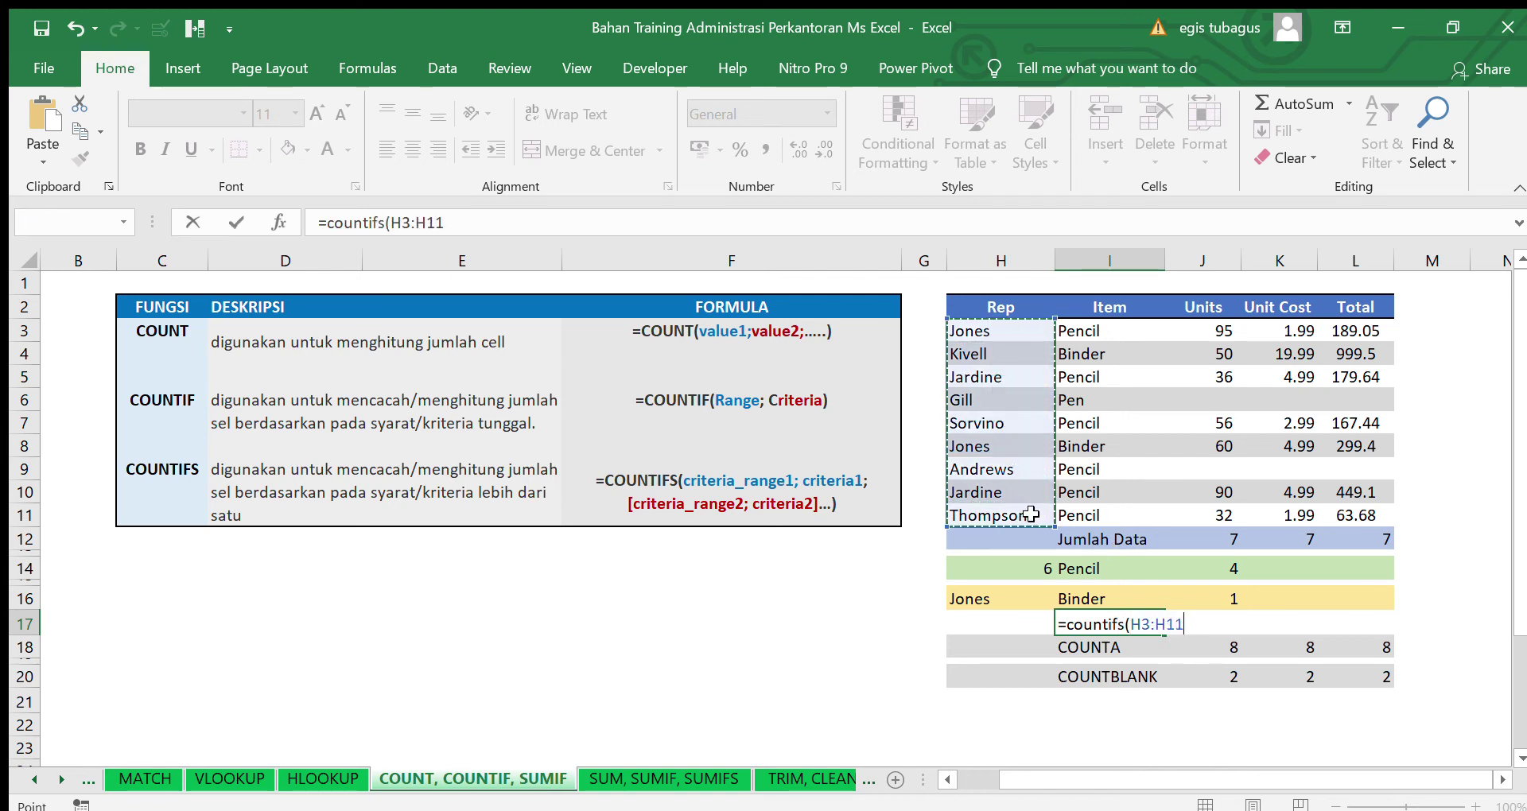
pyautogui.write(',')
pyautogui.click(998, 598)
pyautogui.write(',')
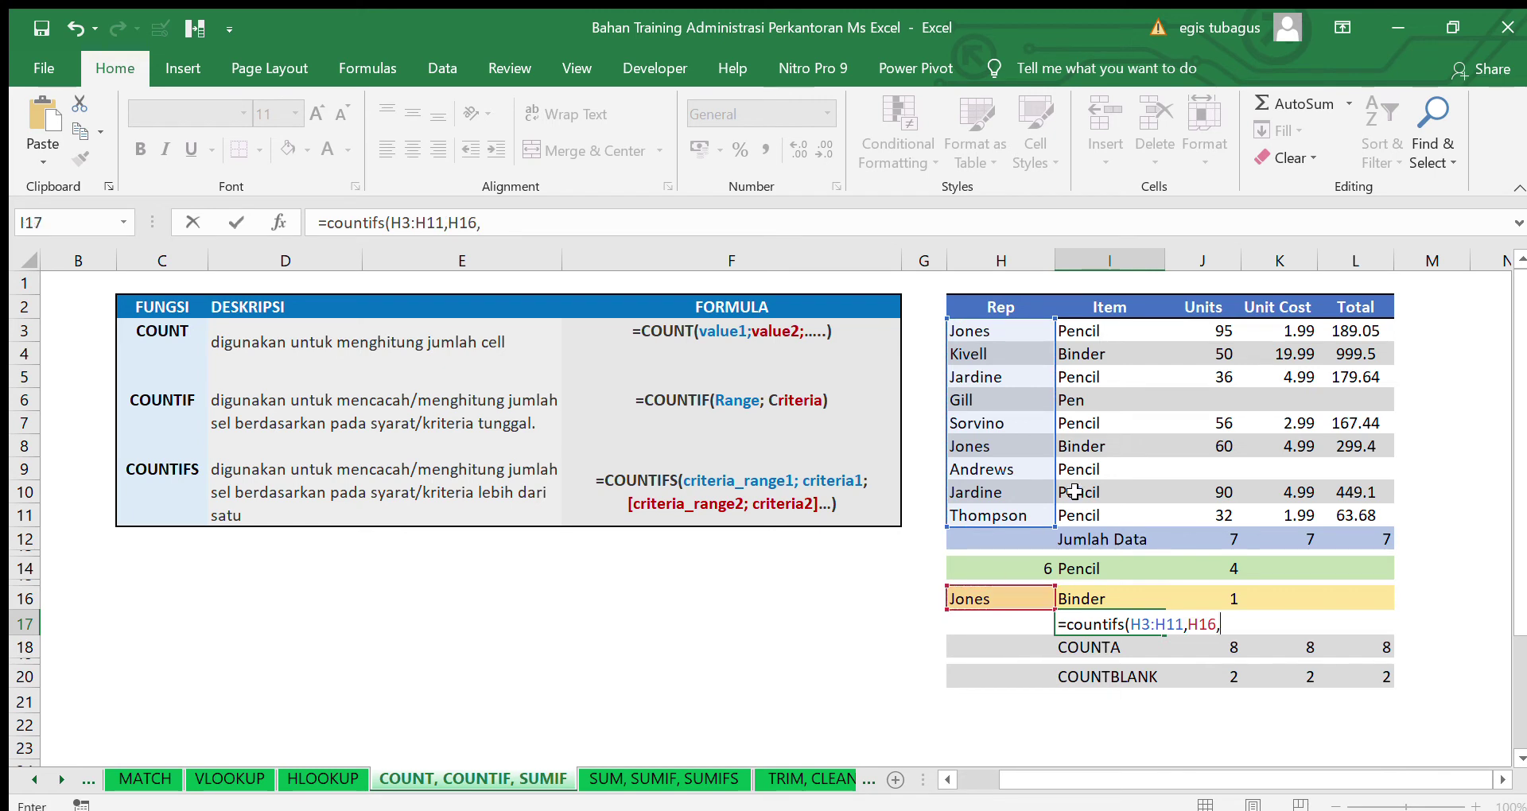
pyautogui.moveTo(1099, 339); pyautogui.dragTo(1112, 514)
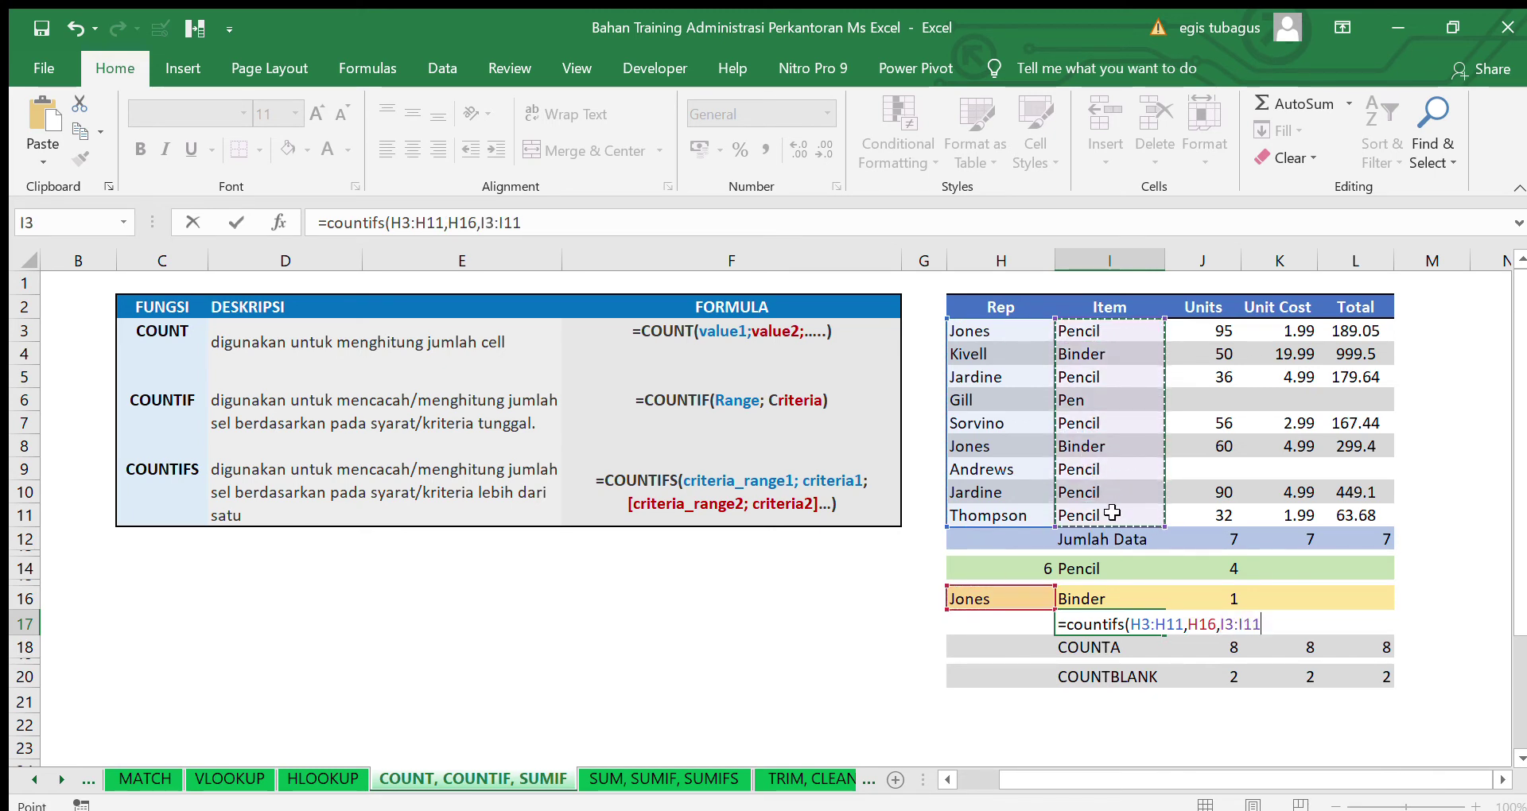
pyautogui.write(',')
pyautogui.click(1101, 595)
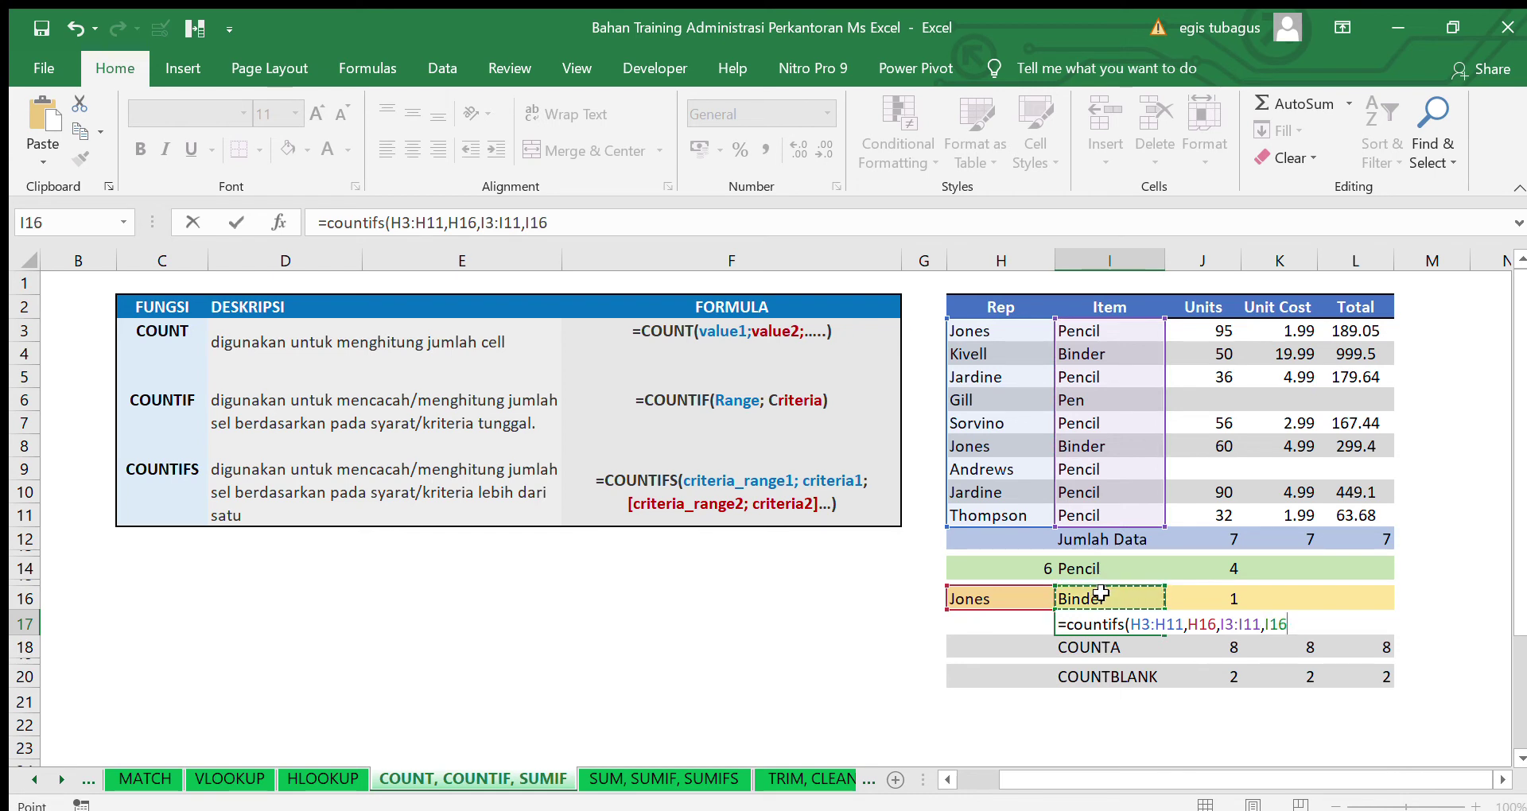
pyautogui.press('Return')
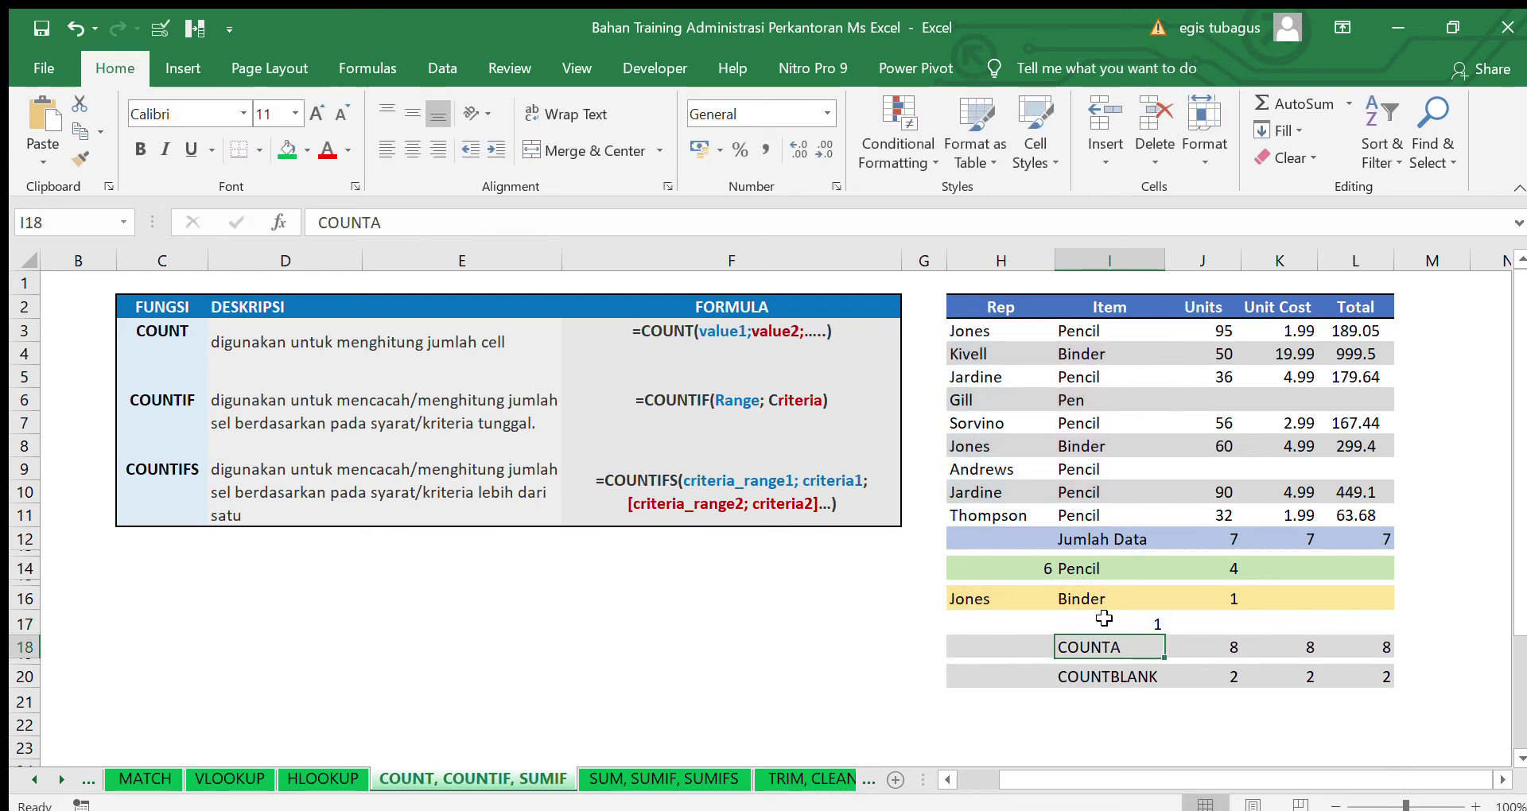
pyautogui.click(1104, 618)
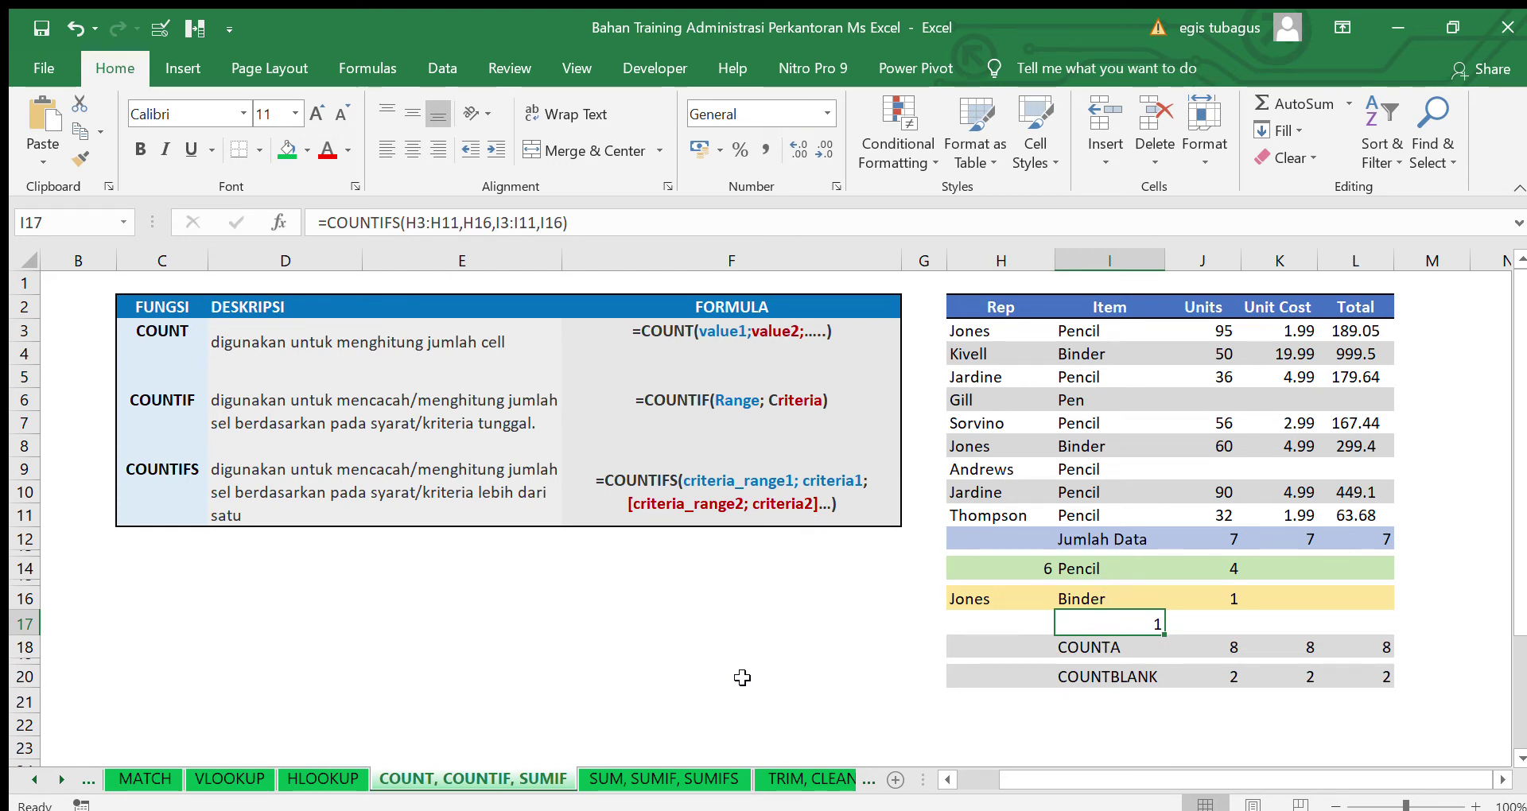
# On the SUM, SUMIF, SUMIFS sheet, extend the Units total in J12 to =SUM(J3:J11) and fill it across to L12
pyautogui.click(700, 779)
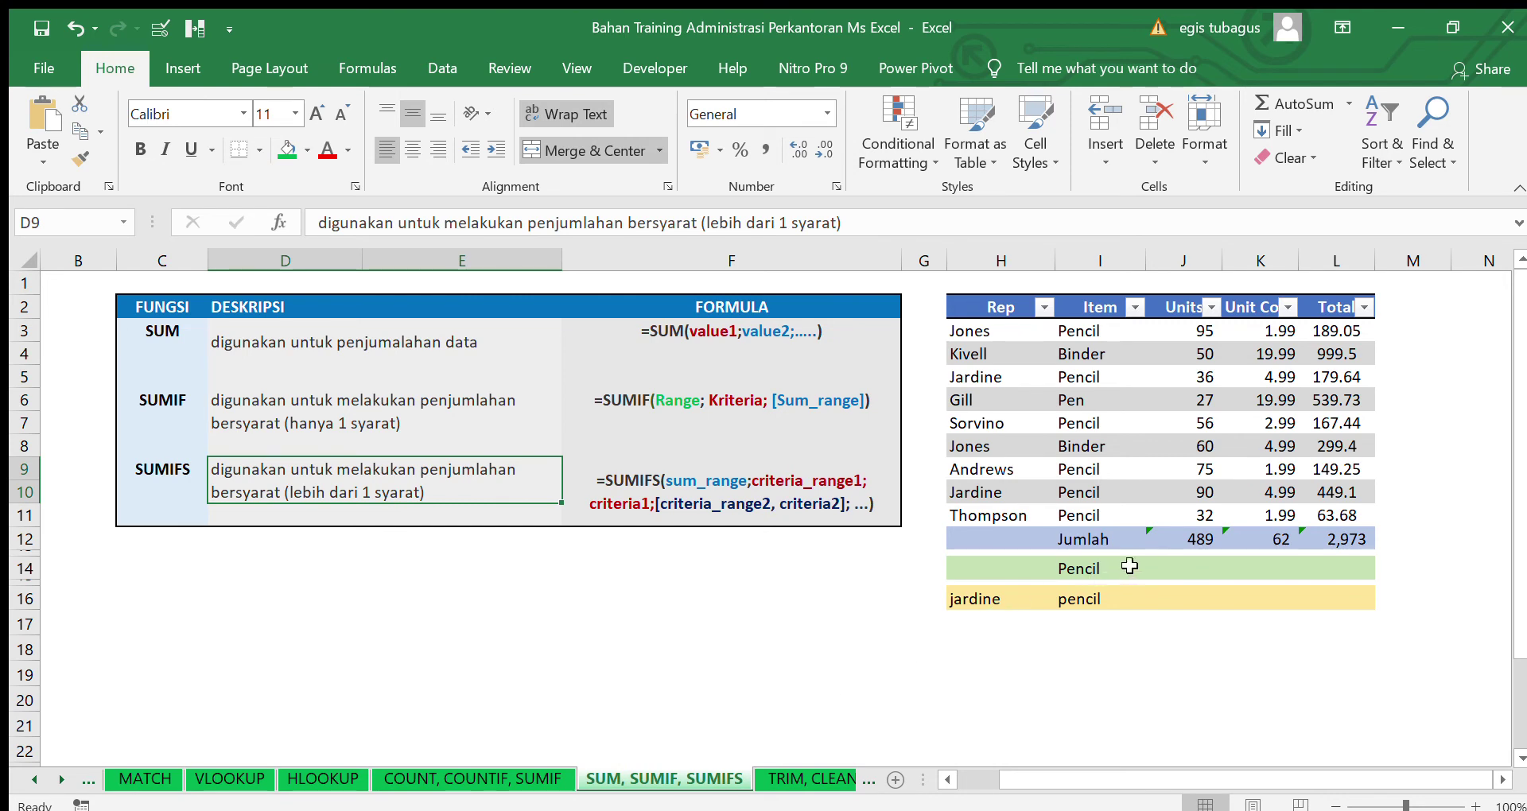
pyautogui.click(1177, 539)
pyautogui.doubleClick(1175, 539)
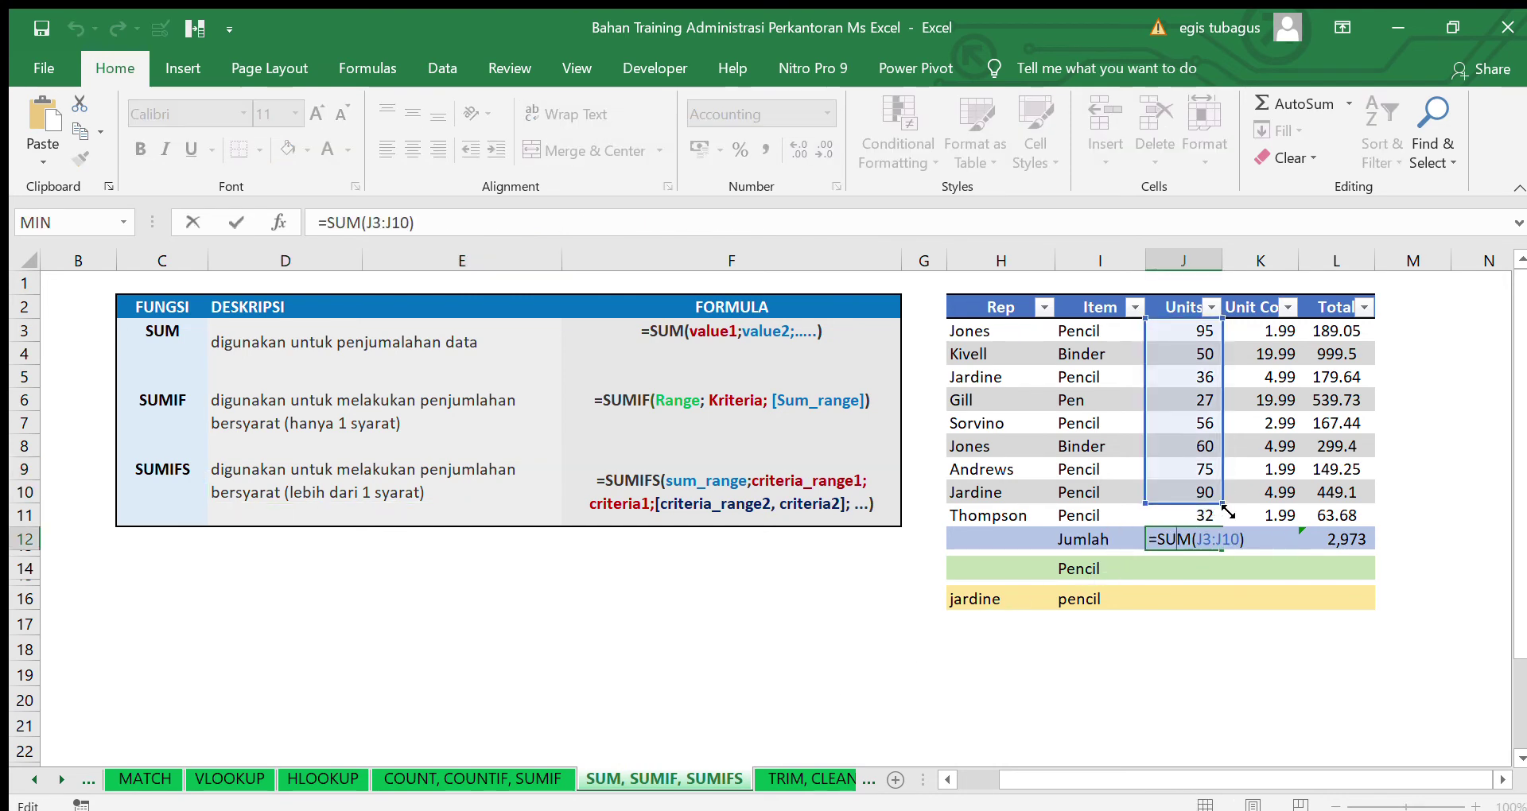
pyautogui.moveTo(1226, 506); pyautogui.dragTo(1366, 544)
pyautogui.press('Return')
pyautogui.click(1192, 531)
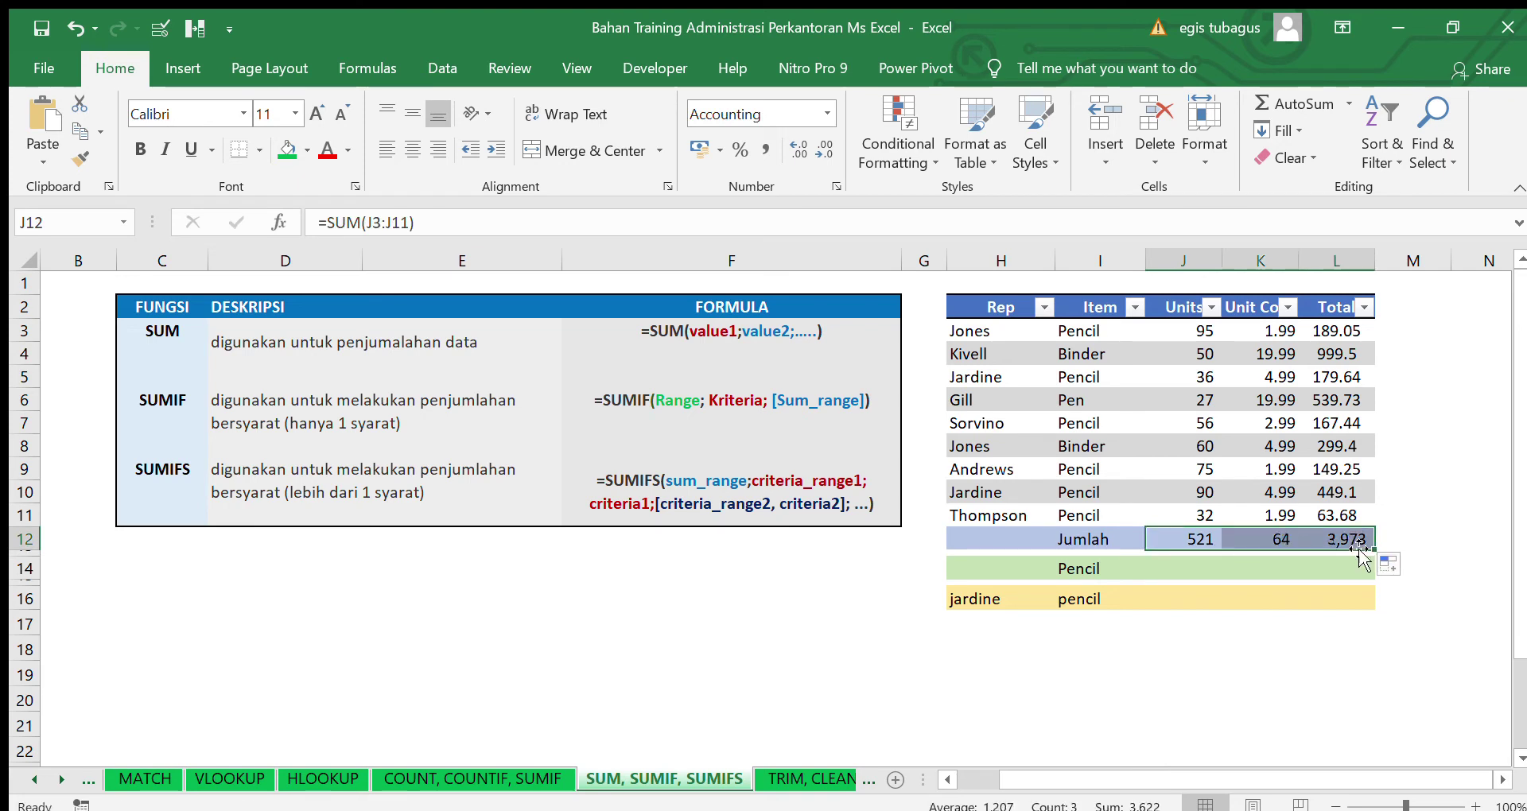
pyautogui.click(1294, 617)
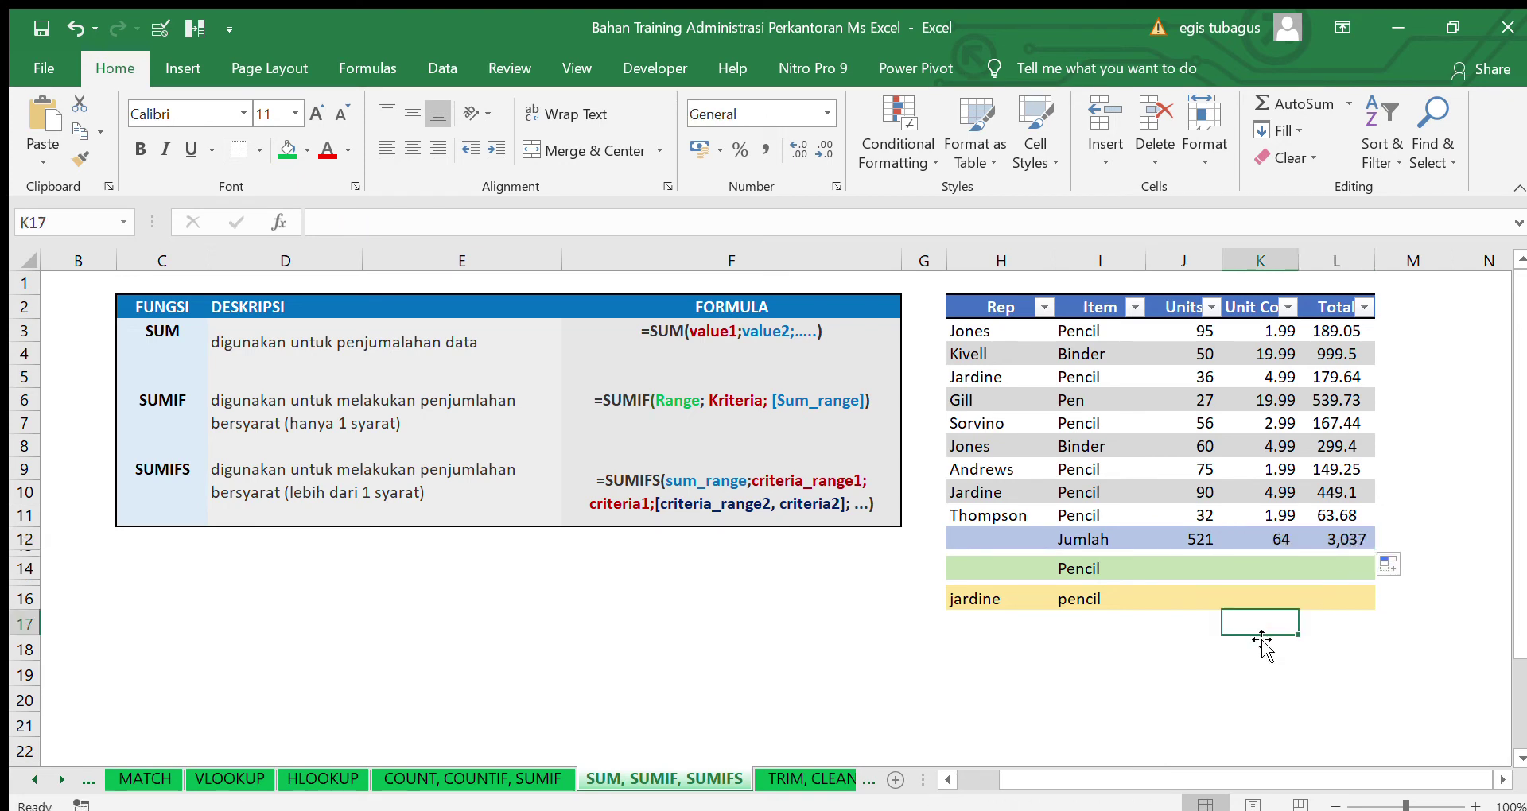
# Enter =SUMIF(J3:J11,">50",J3:J11) in J14 to total only the units above 50, and review the formula
pyautogui.click(1193, 571)
pyautogui.write('=sum')
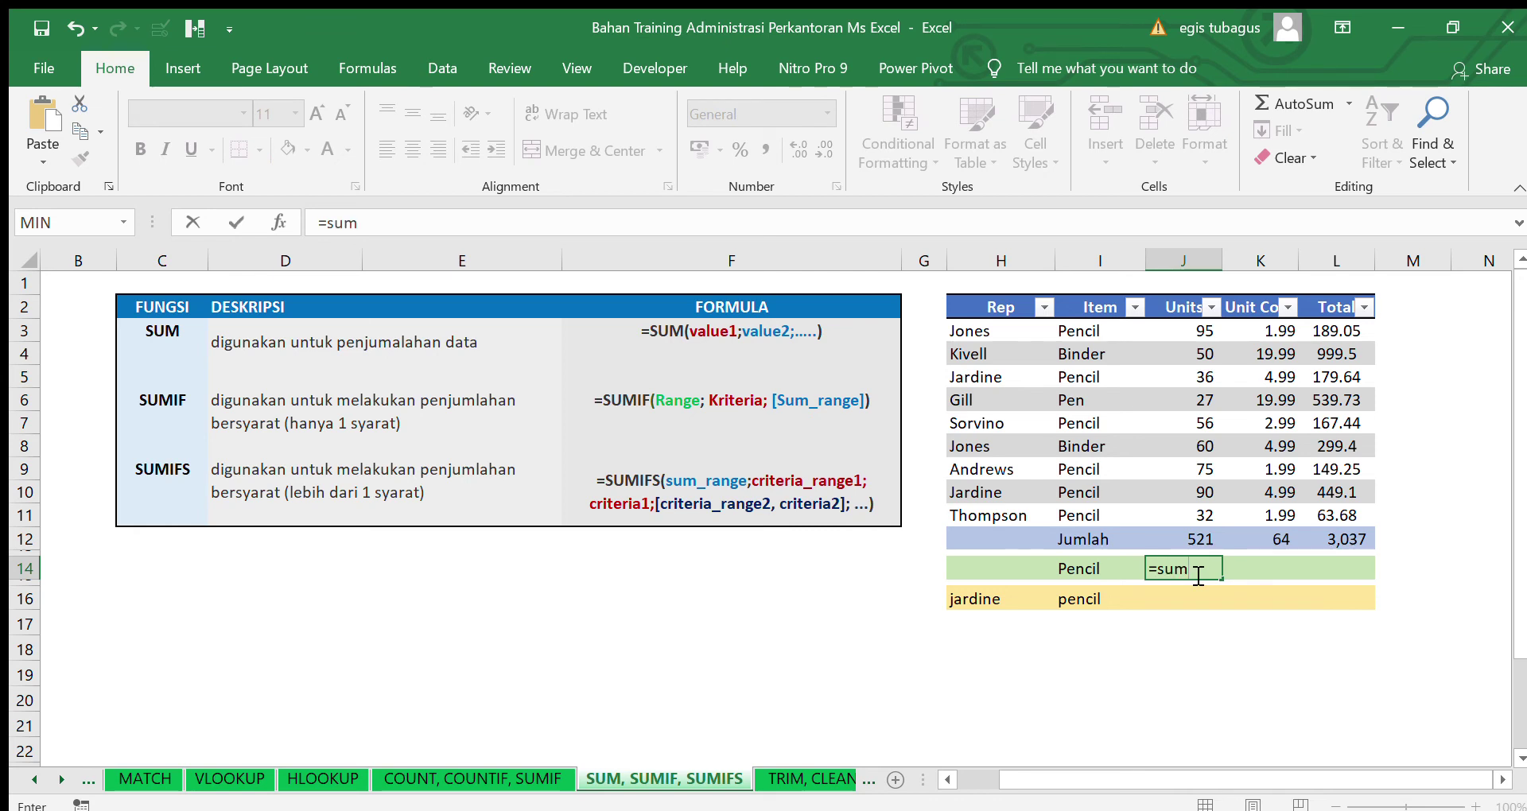
pyautogui.write('if(')
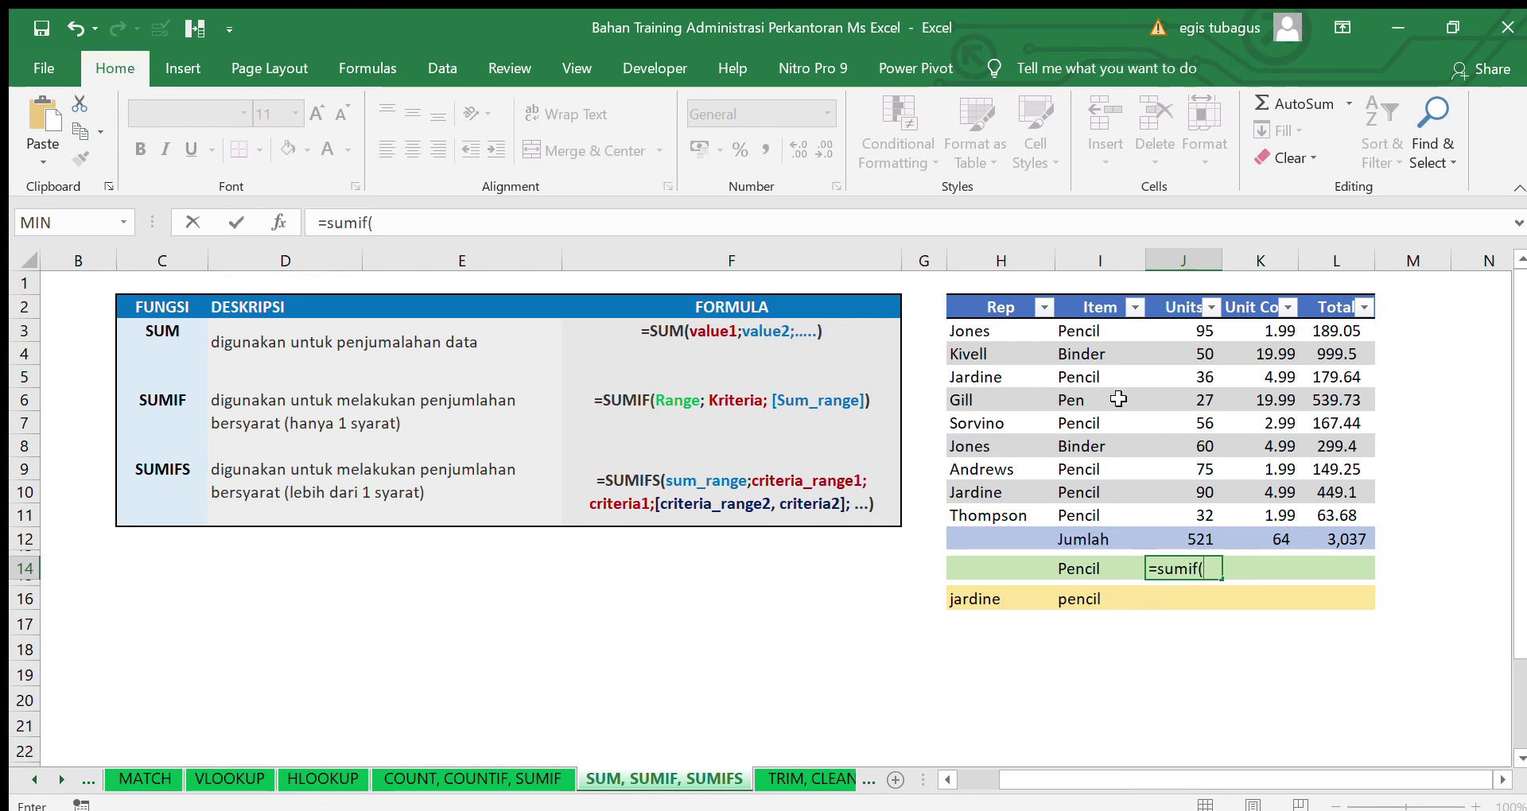
pyautogui.moveTo(1166, 333); pyautogui.dragTo(1183, 367)
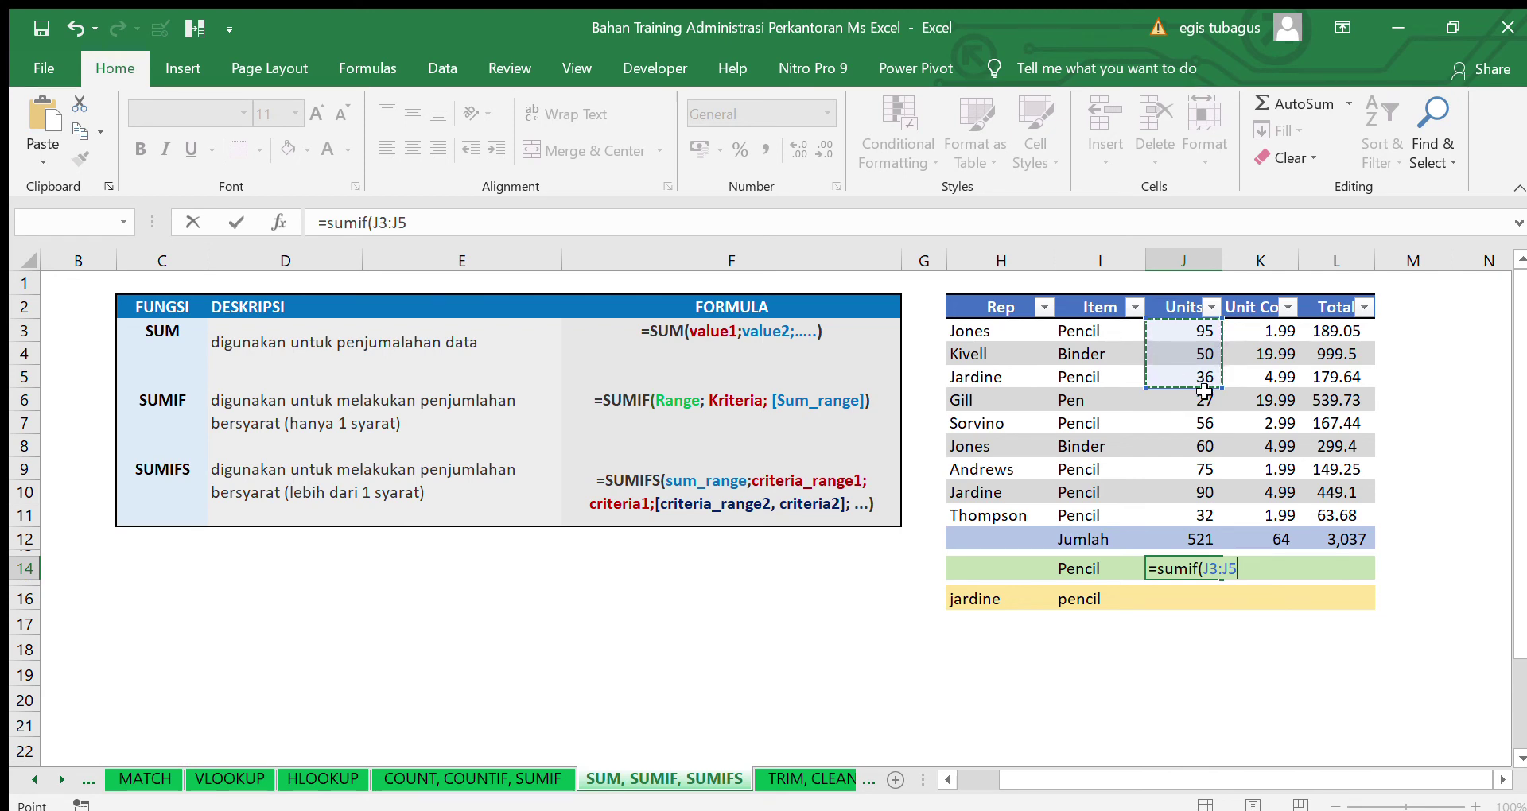
pyautogui.moveTo(1205, 390); pyautogui.dragTo(1224, 518)
pyautogui.write(',">50",')
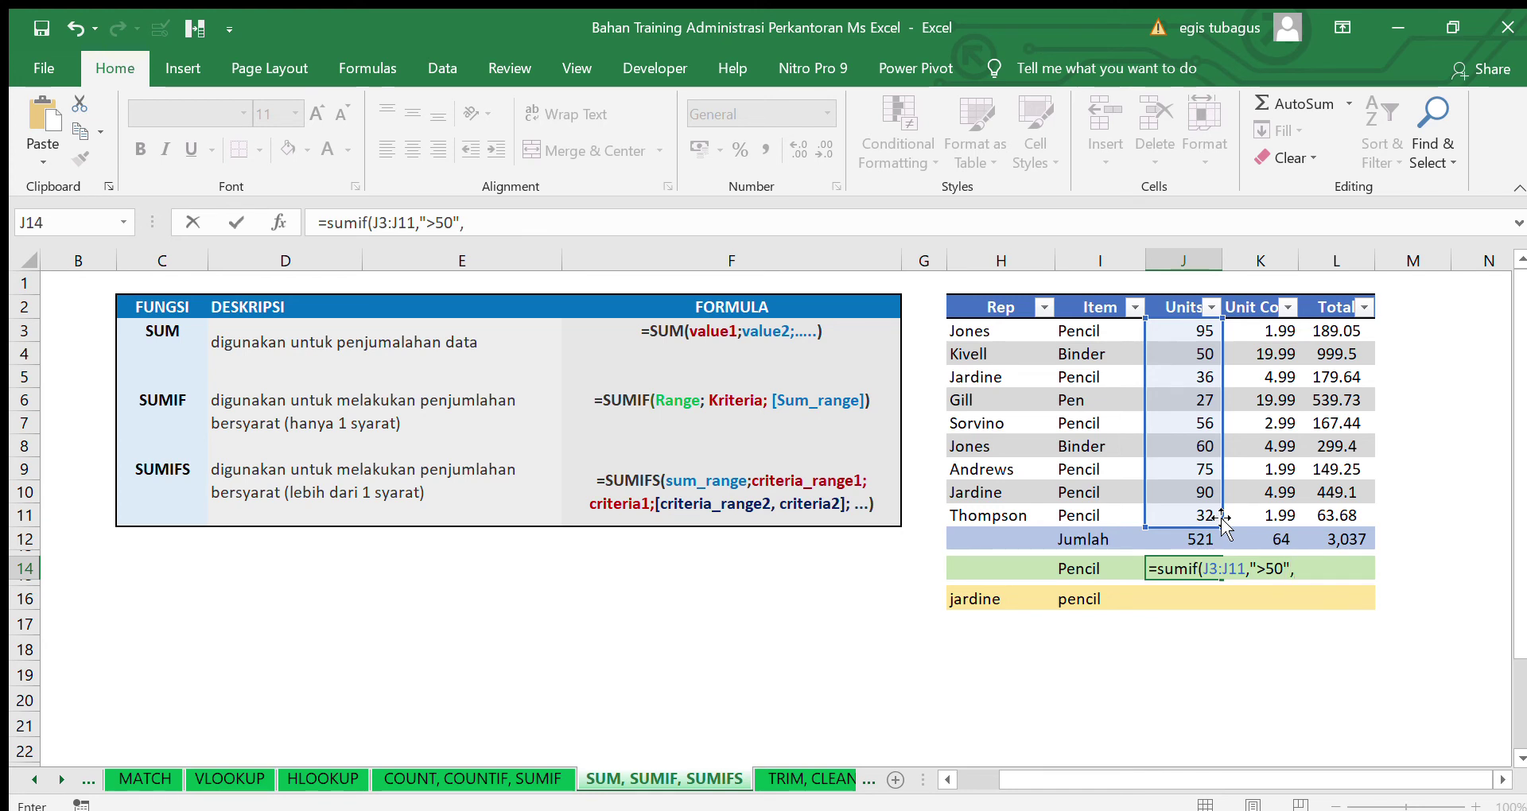
pyautogui.moveTo(1162, 330); pyautogui.dragTo(1202, 517)
pyautogui.press('Return')
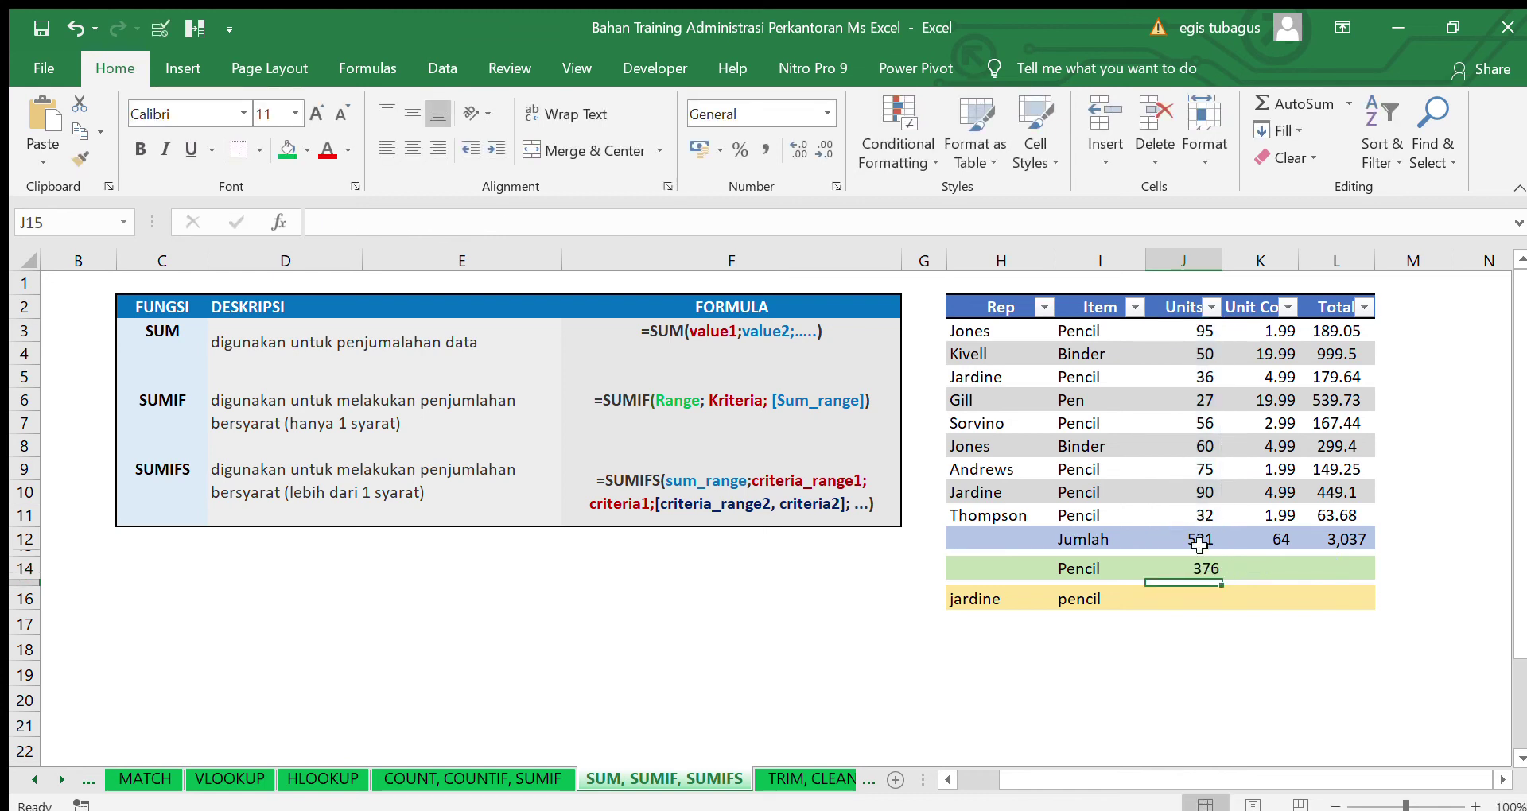
pyautogui.doubleClick(1189, 568)
pyautogui.press('Escape')
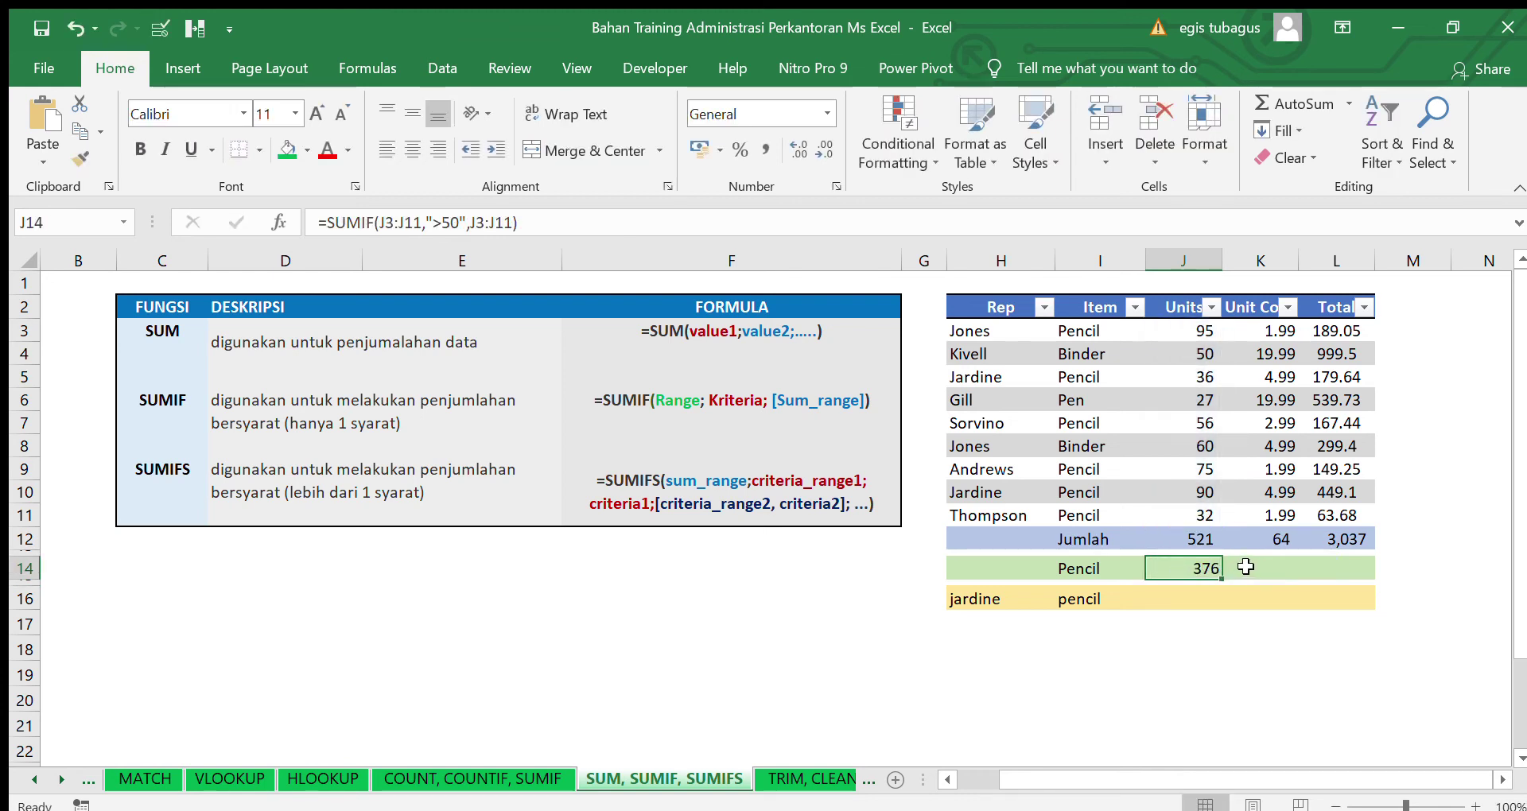
# Enter =SUMIF(I3:I11,I14,K3:K11) in K14 to total the unit costs of the item named in I14, and review the formula
pyautogui.click(1246, 566)
pyautogui.write('=')
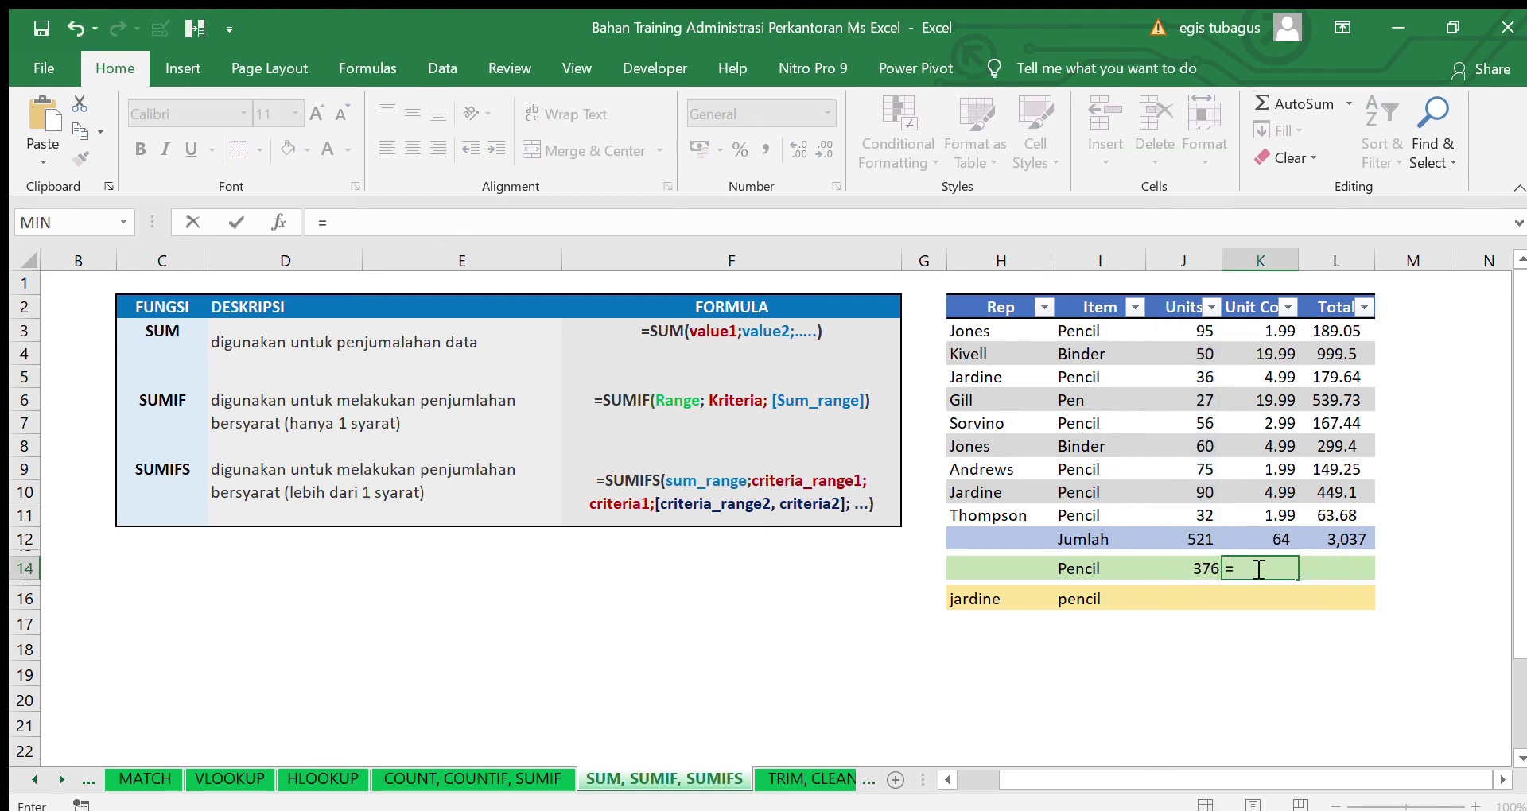
pyautogui.write('sum')
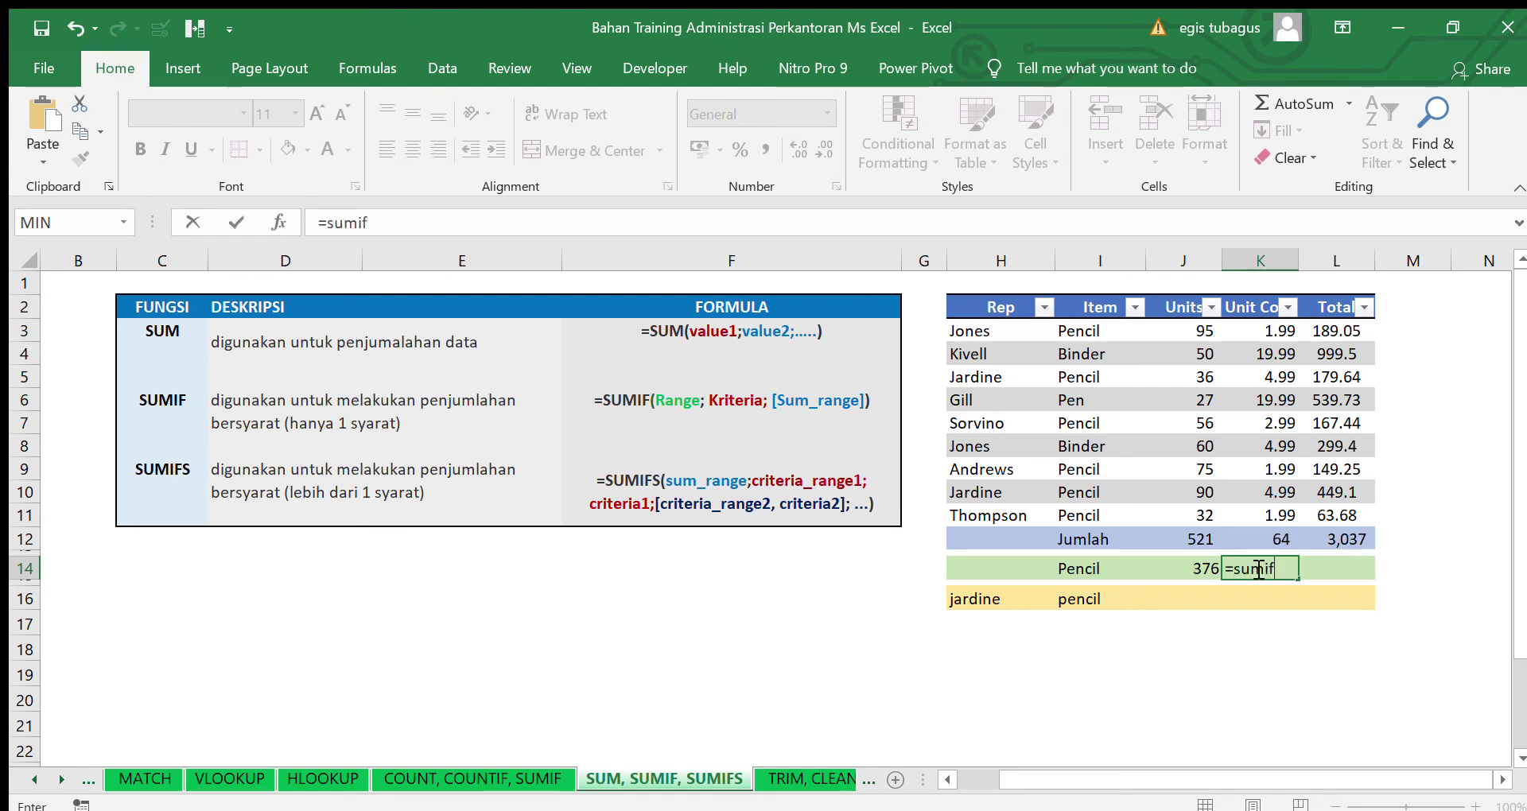
pyautogui.write('if(')
pyautogui.moveTo(1101, 331); pyautogui.dragTo(1100, 515)
pyautogui.write(',')
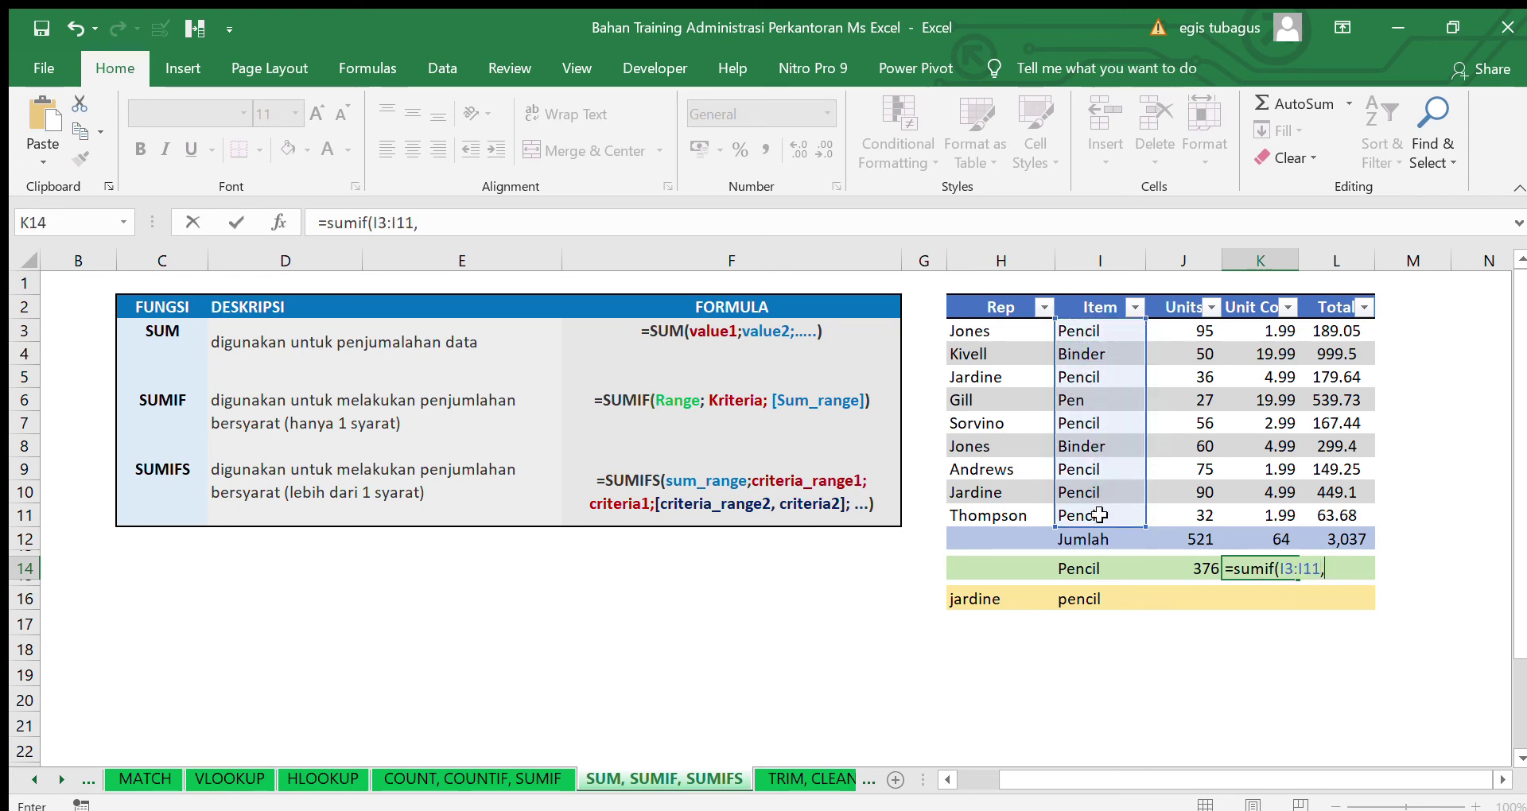
pyautogui.click(1096, 566)
pyautogui.write(',')
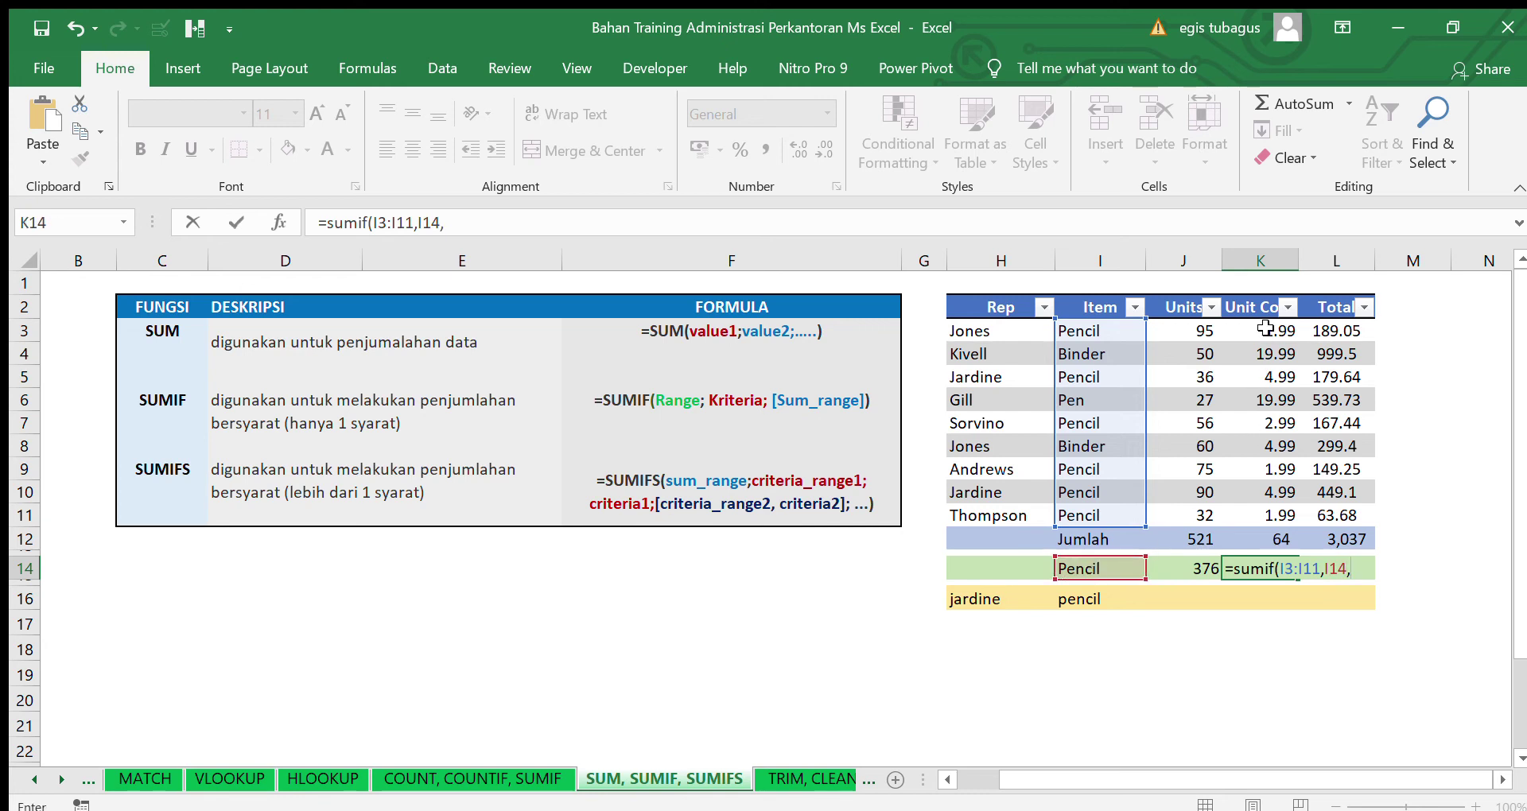
pyautogui.moveTo(1266, 328); pyautogui.dragTo(1288, 513)
pyautogui.press('Return')
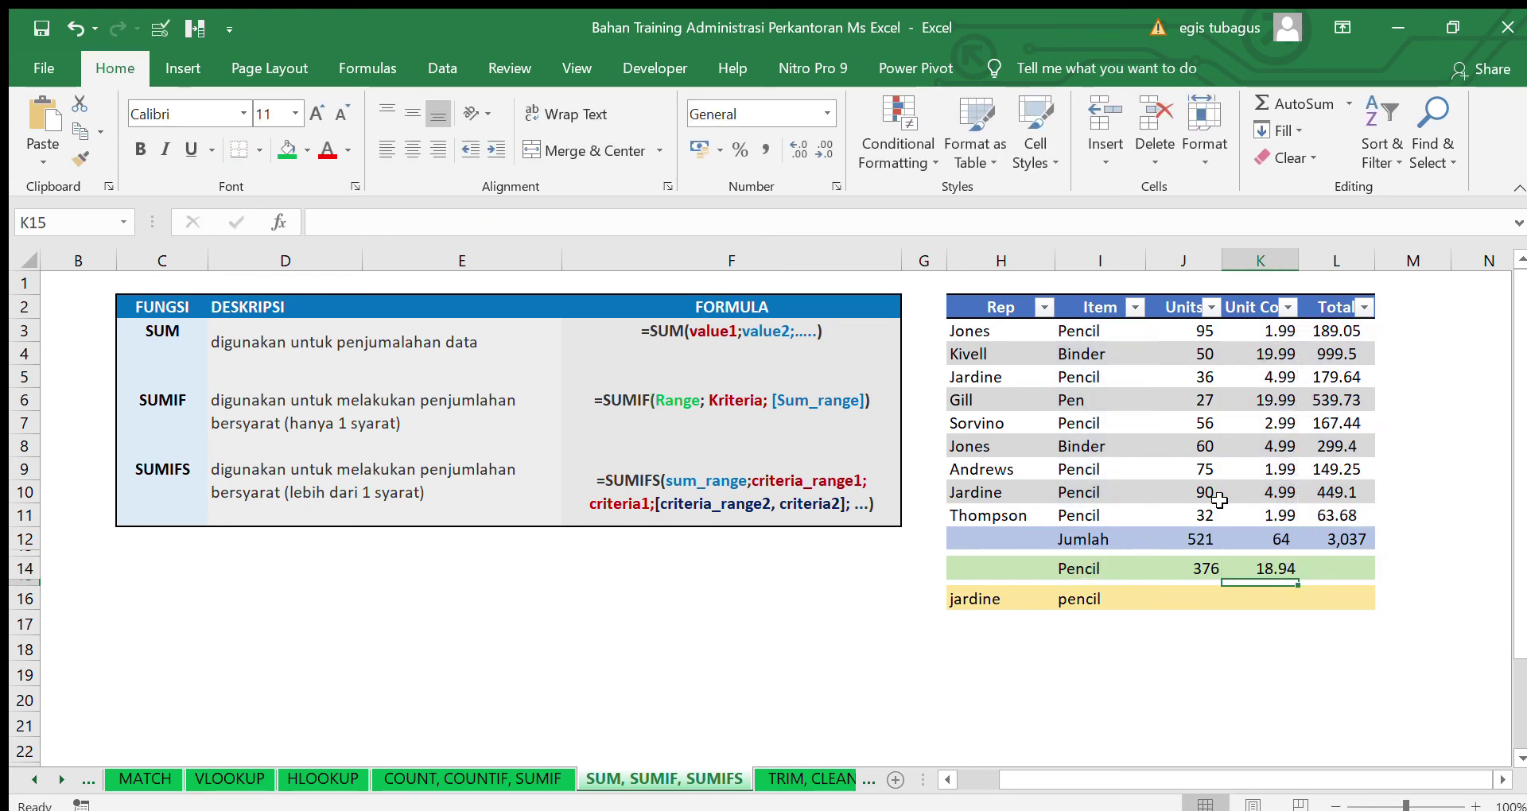
pyautogui.doubleClick(1254, 569)
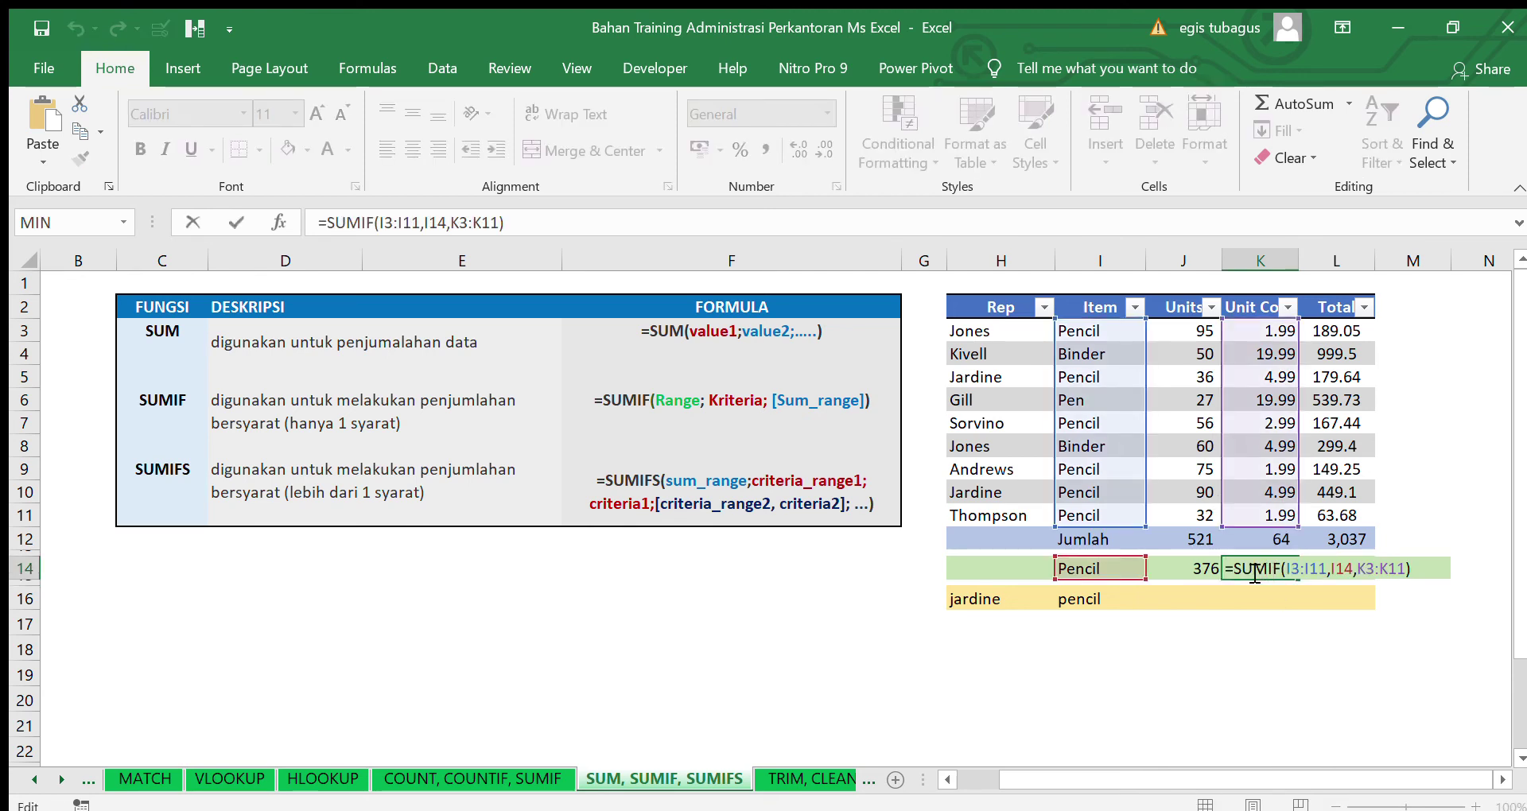
pyautogui.press('Escape')
# Enter =SUMIFS(J3:J11,H3:H11,H16,I3:I11,I16) in J16 to total the units matching the rep in H16 and the item in I16
pyautogui.click(1203, 593)
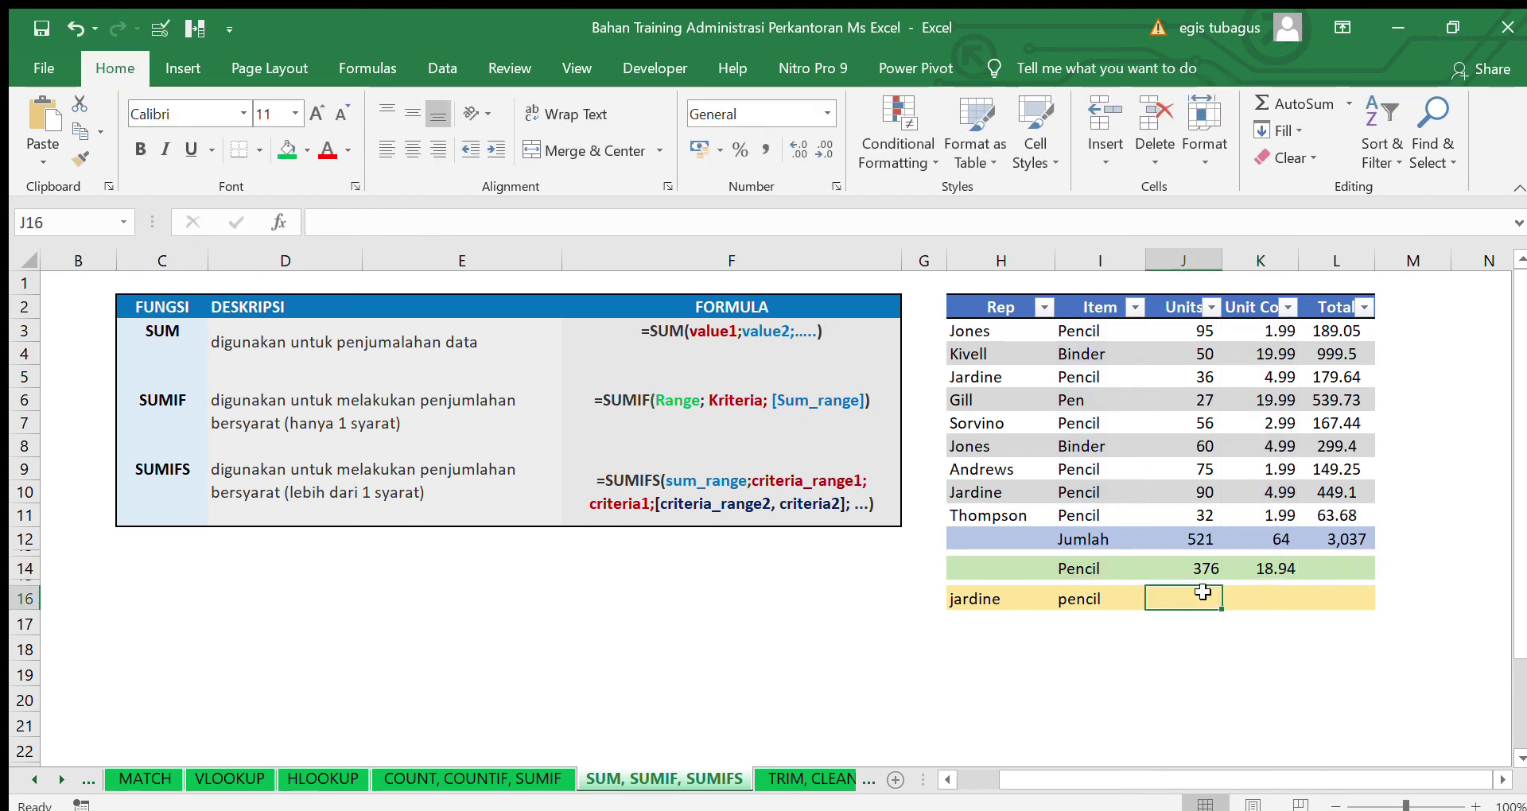
pyautogui.write('=sumifs(')
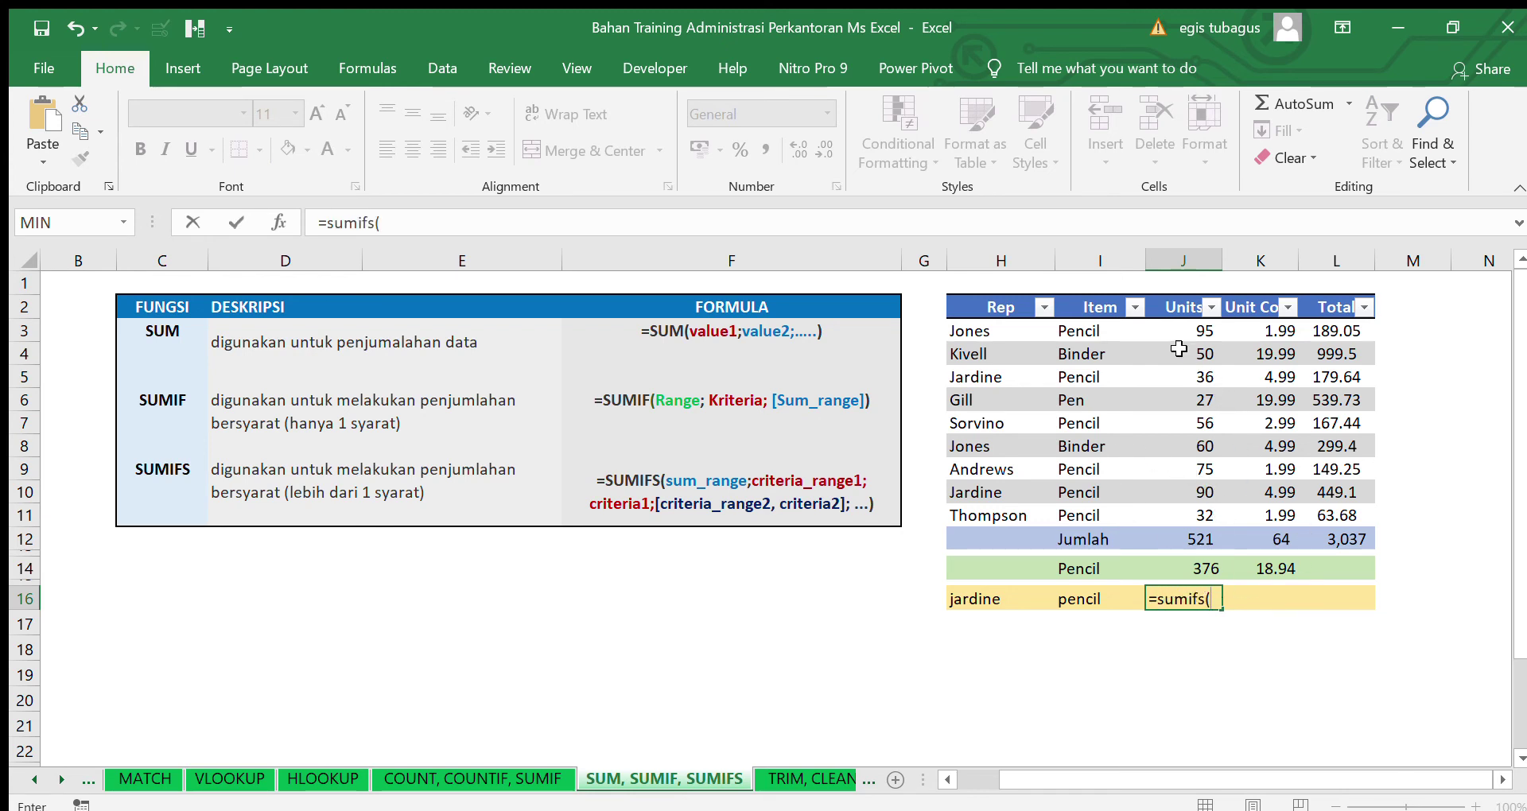
pyautogui.moveTo(1185, 330); pyautogui.dragTo(1213, 516)
pyautogui.write(',')
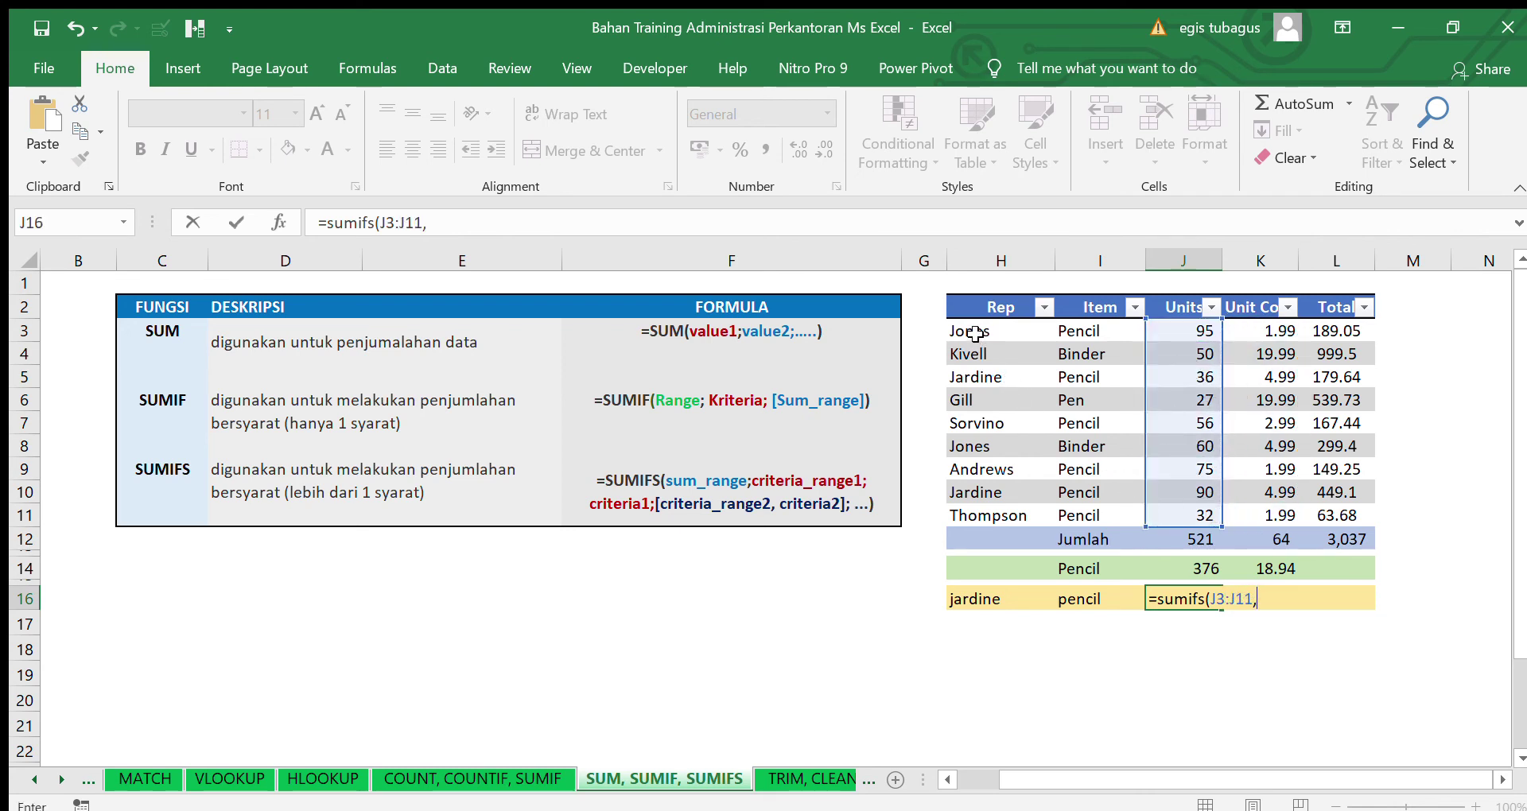
pyautogui.moveTo(979, 332); pyautogui.dragTo(1026, 515)
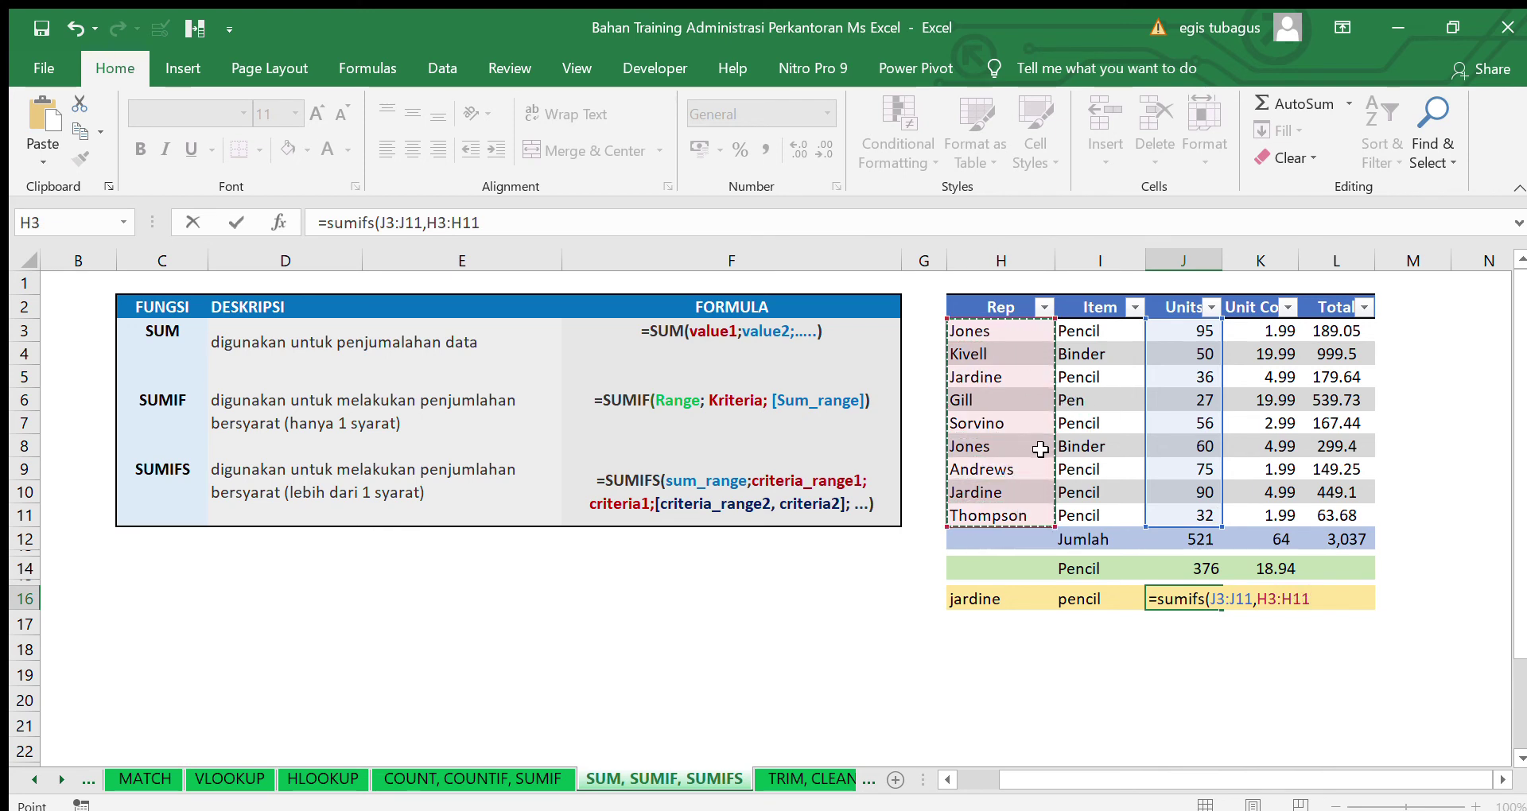
pyautogui.write(',')
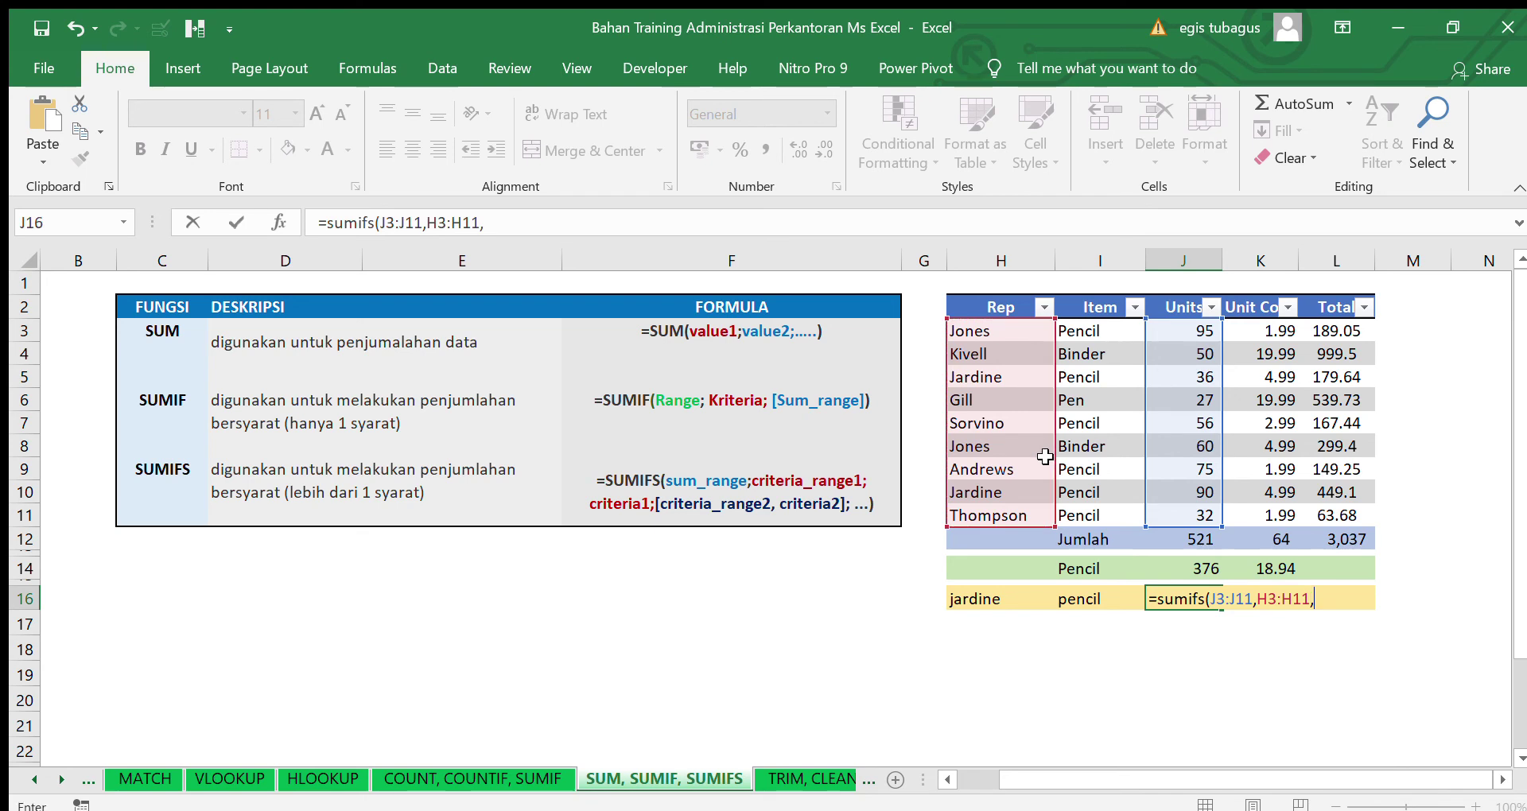
pyautogui.click(994, 610)
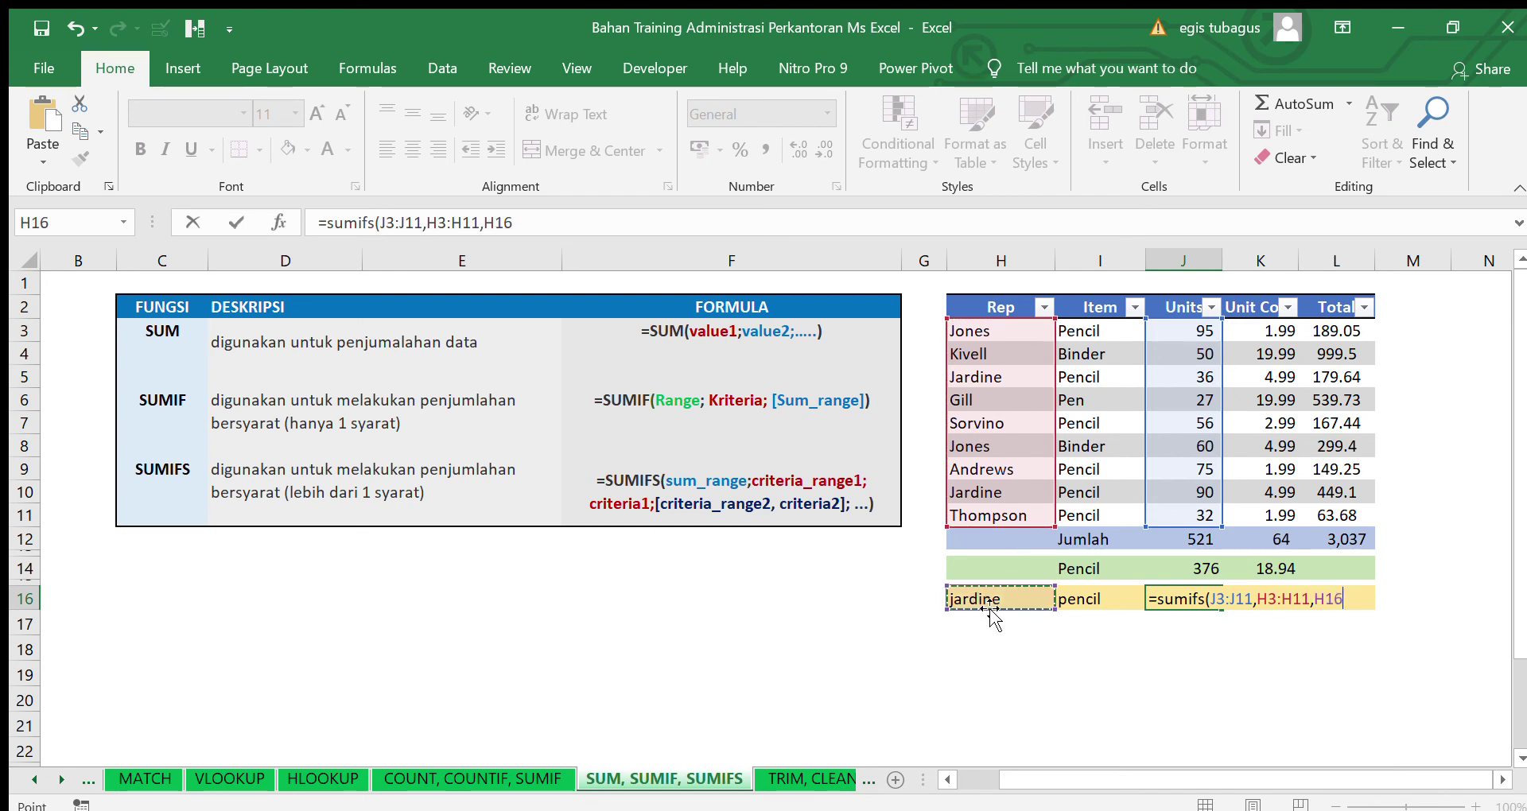
pyautogui.write(',')
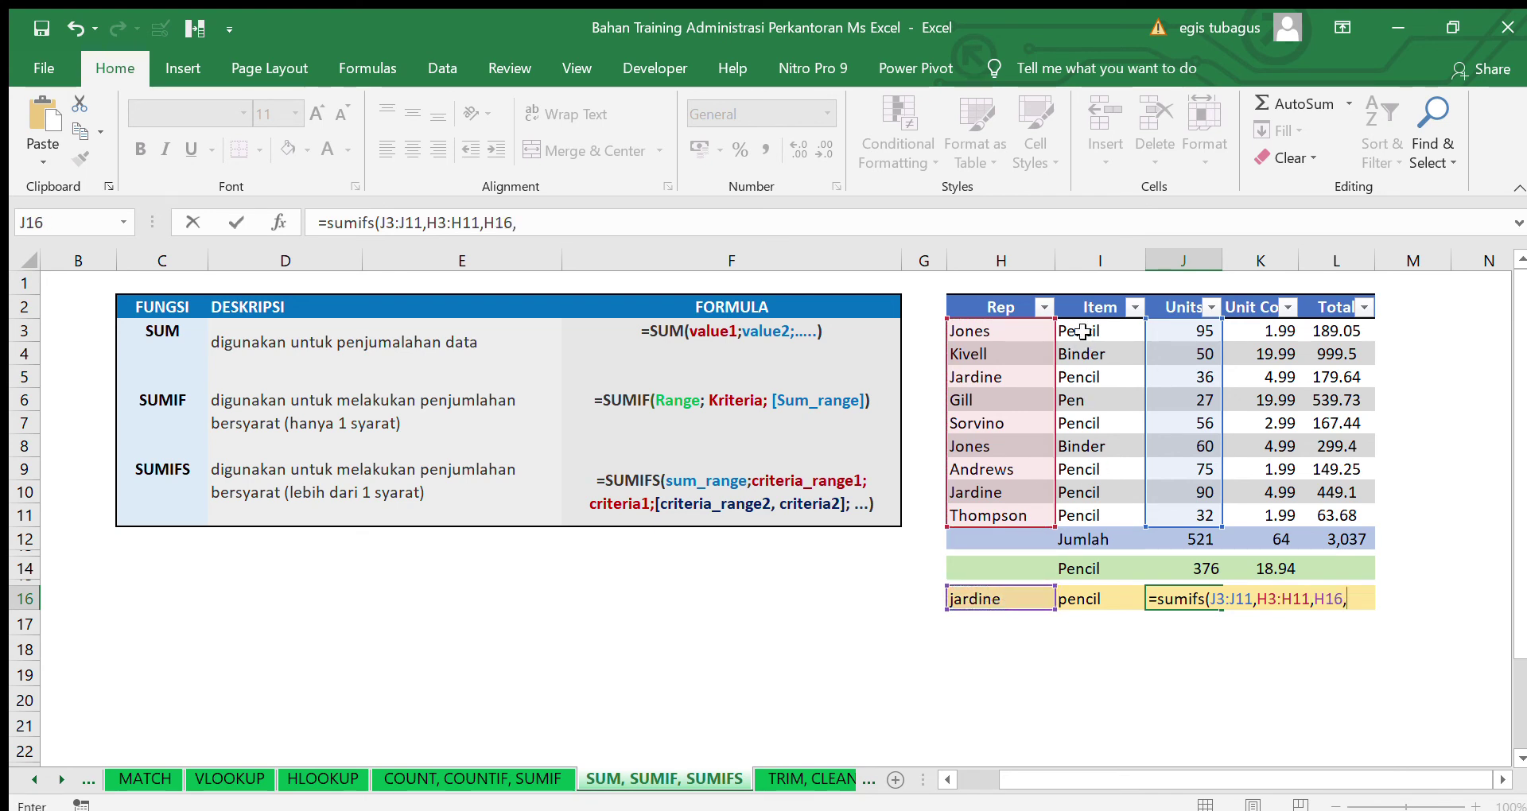
pyautogui.moveTo(1079, 330); pyautogui.dragTo(1114, 512)
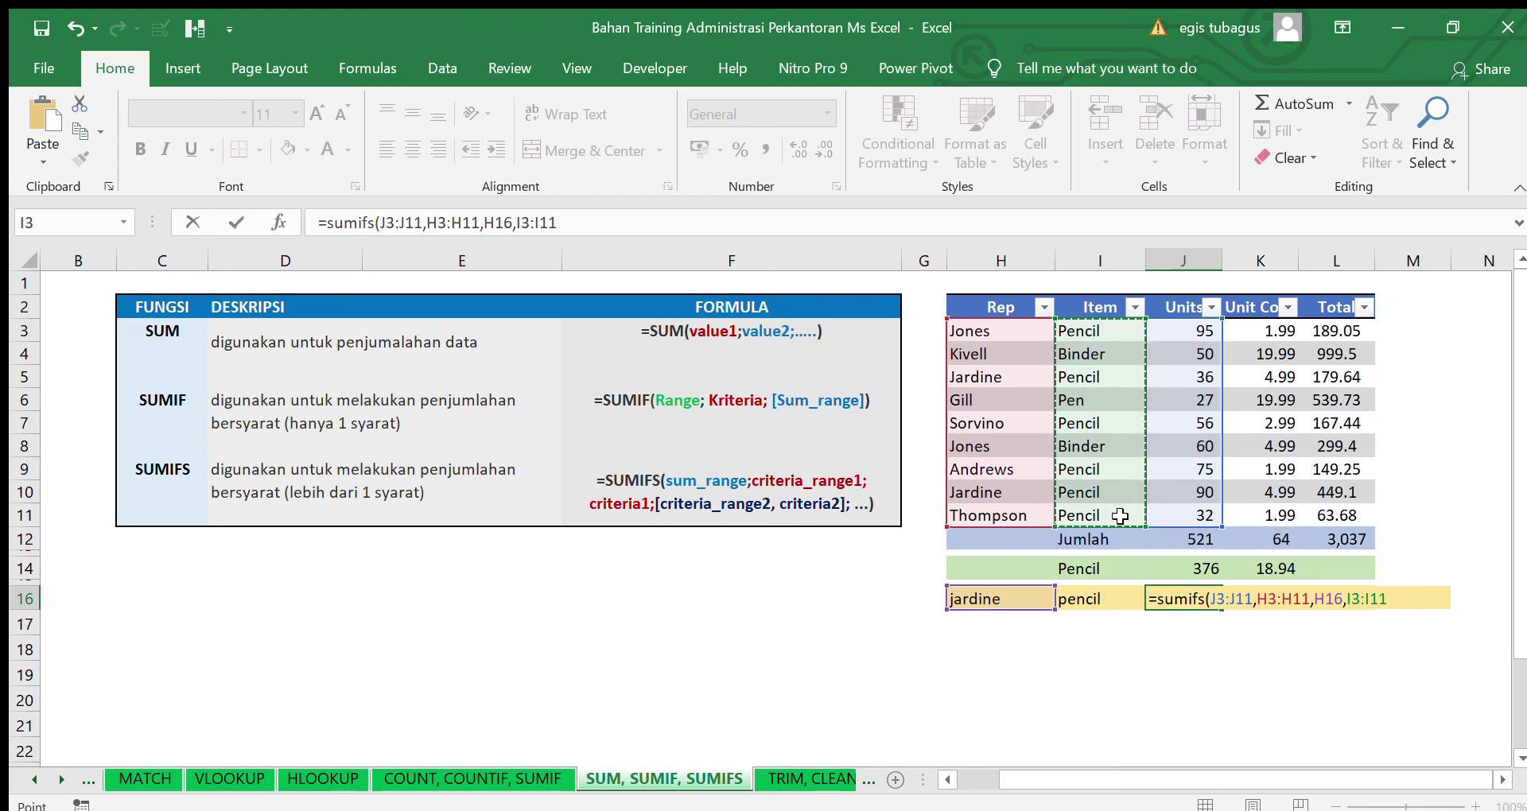
pyautogui.write(',')
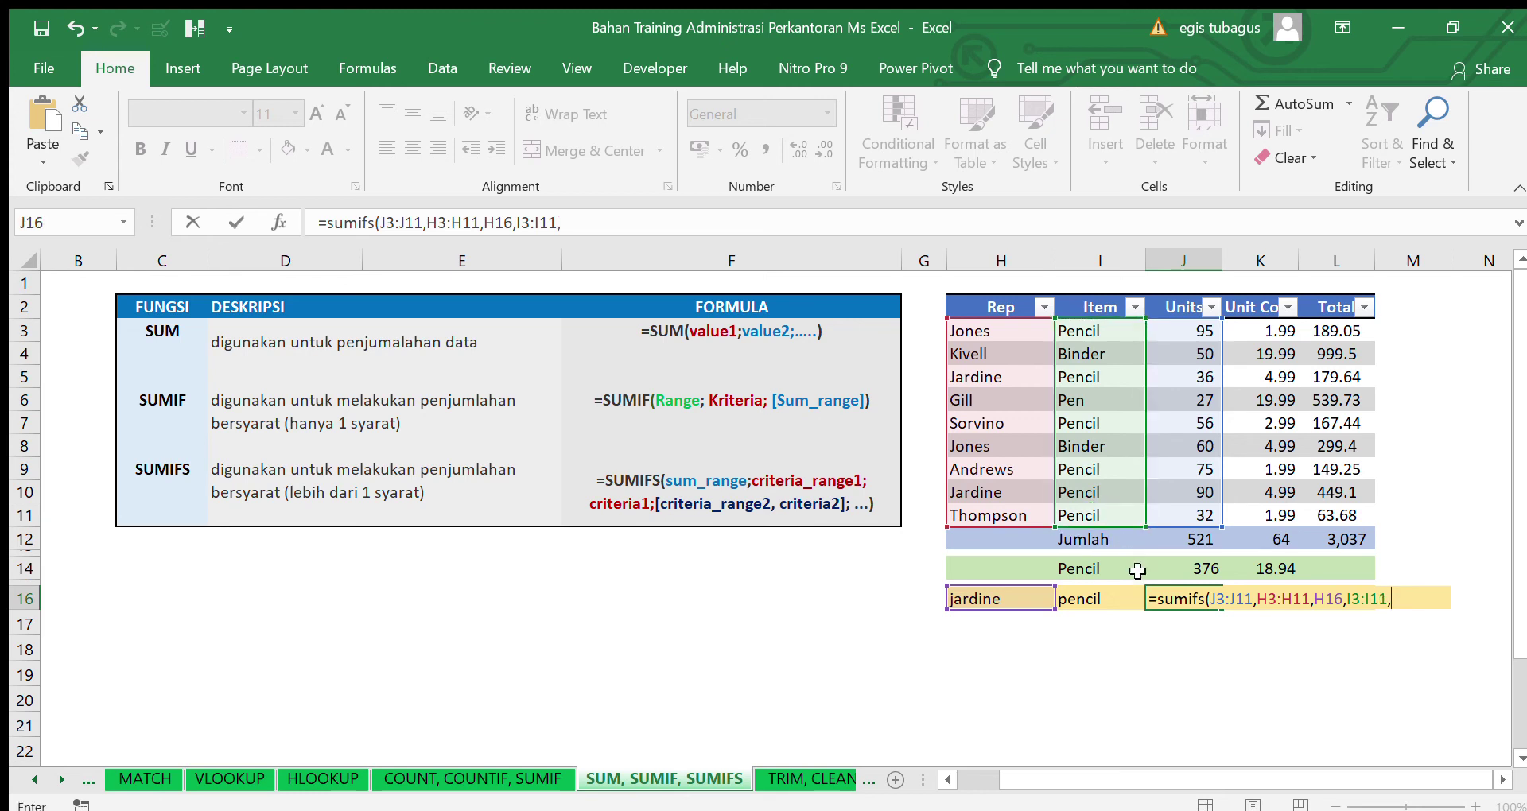
pyautogui.click(1097, 598)
pyautogui.write(')')
pyautogui.press('Return')
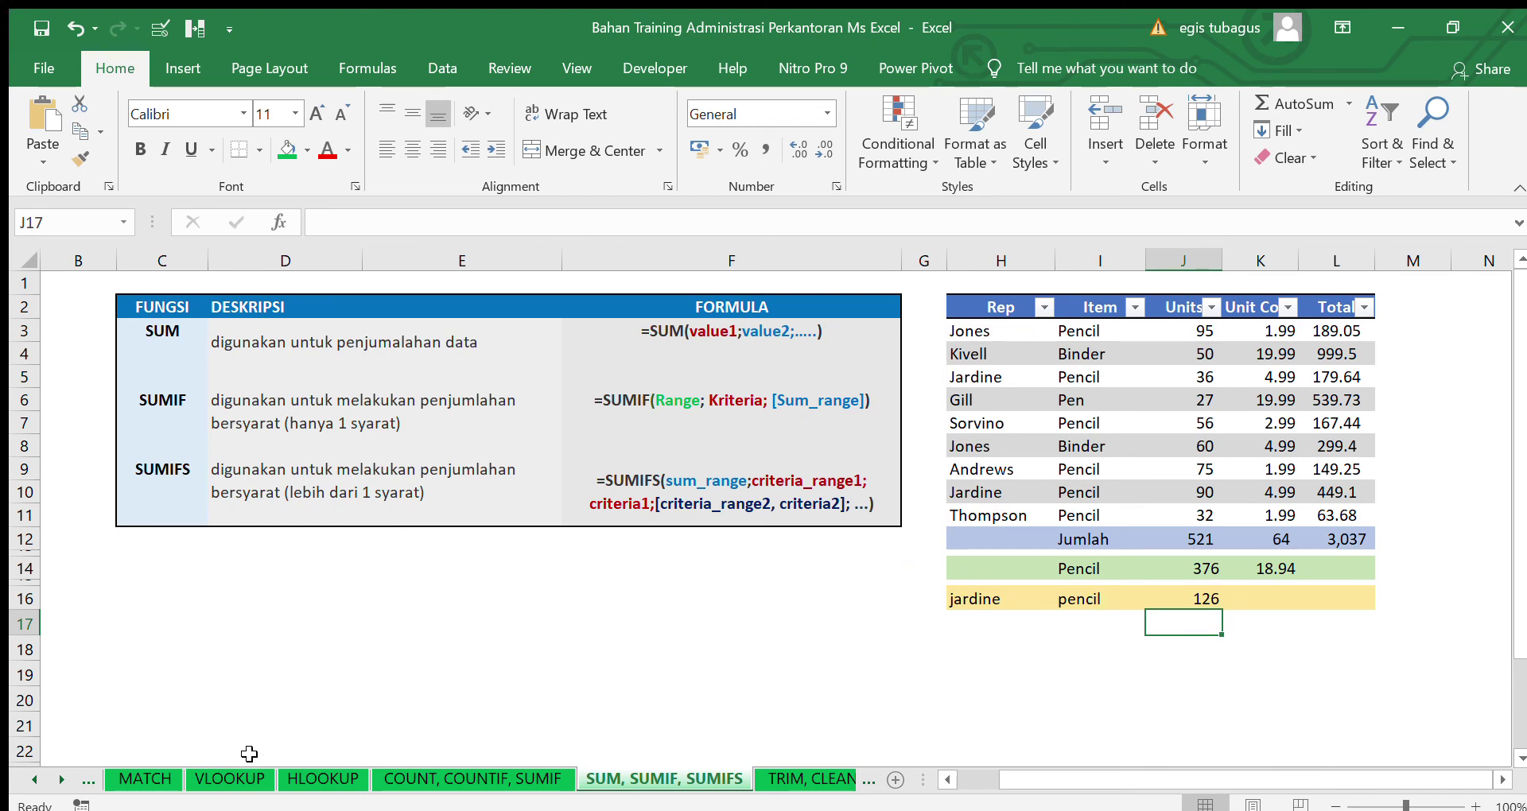
# On the TRIM, CLEAN, CHAR sheet, enter =CLEAN(B14) in C14 to strip the non-printable characters from the first entry
pyautogui.click(62, 779)
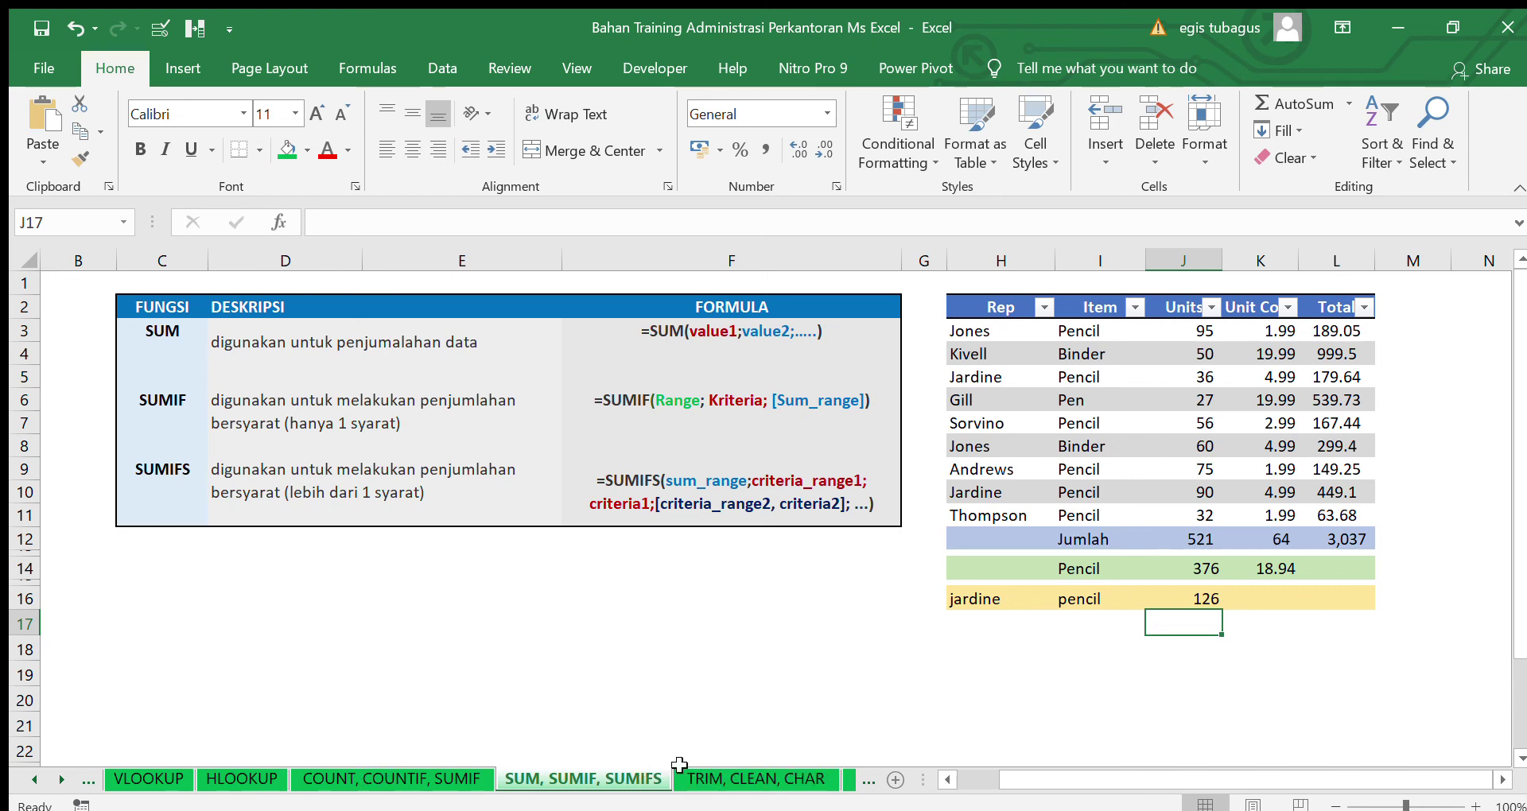
pyautogui.click(700, 780)
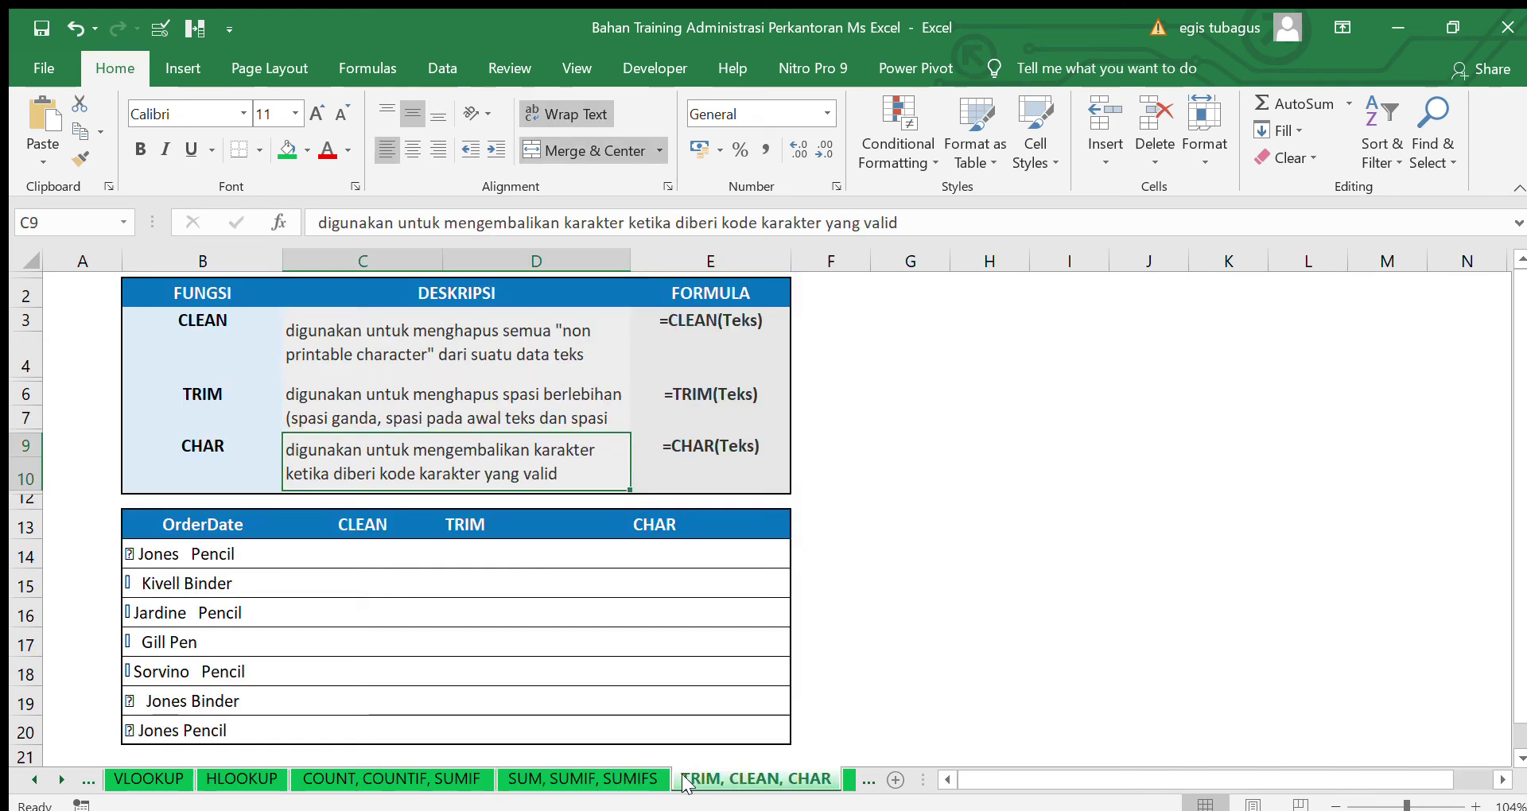
pyautogui.click(368, 542)
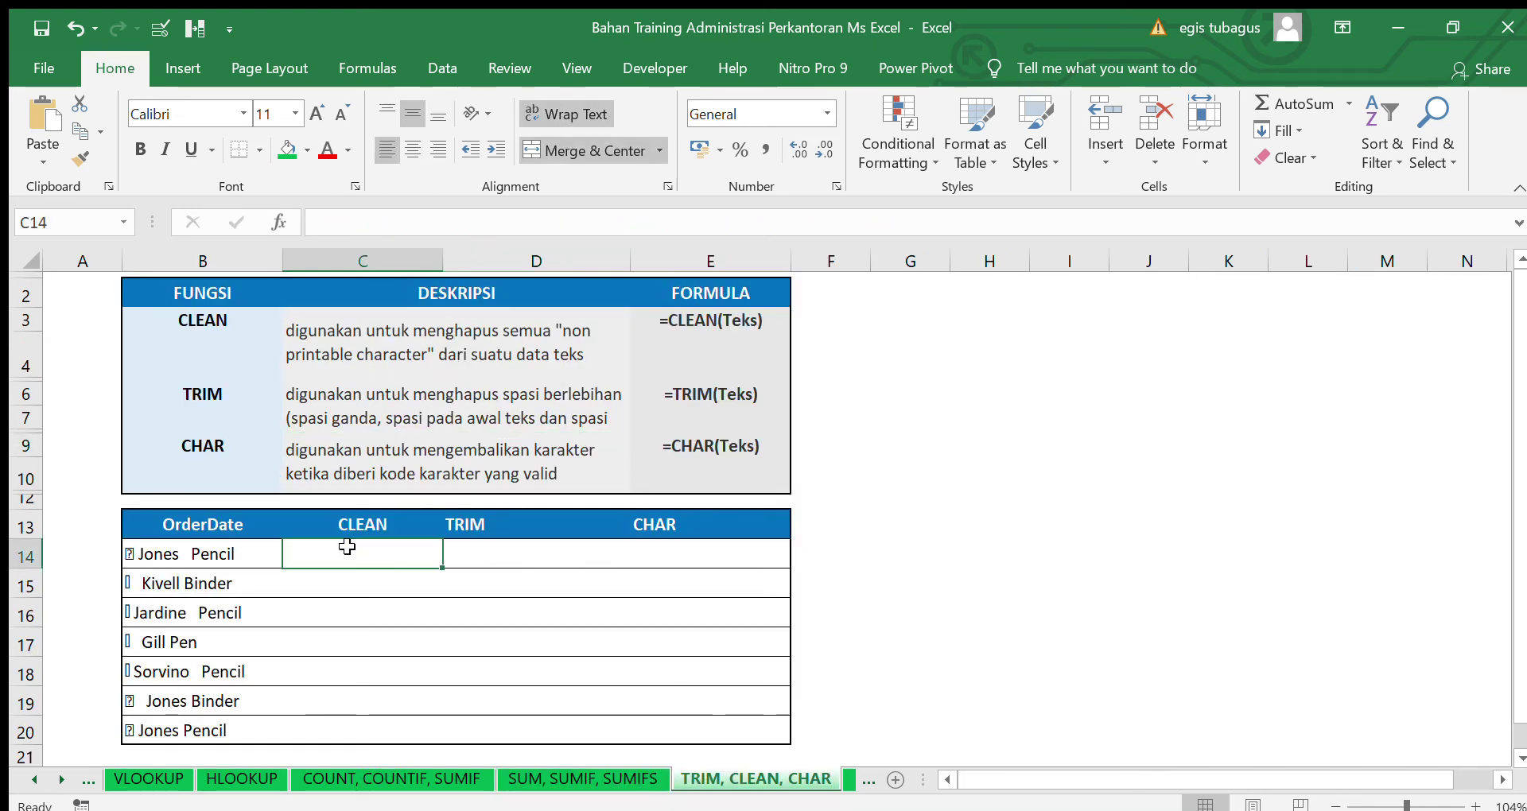
pyautogui.click(203, 549)
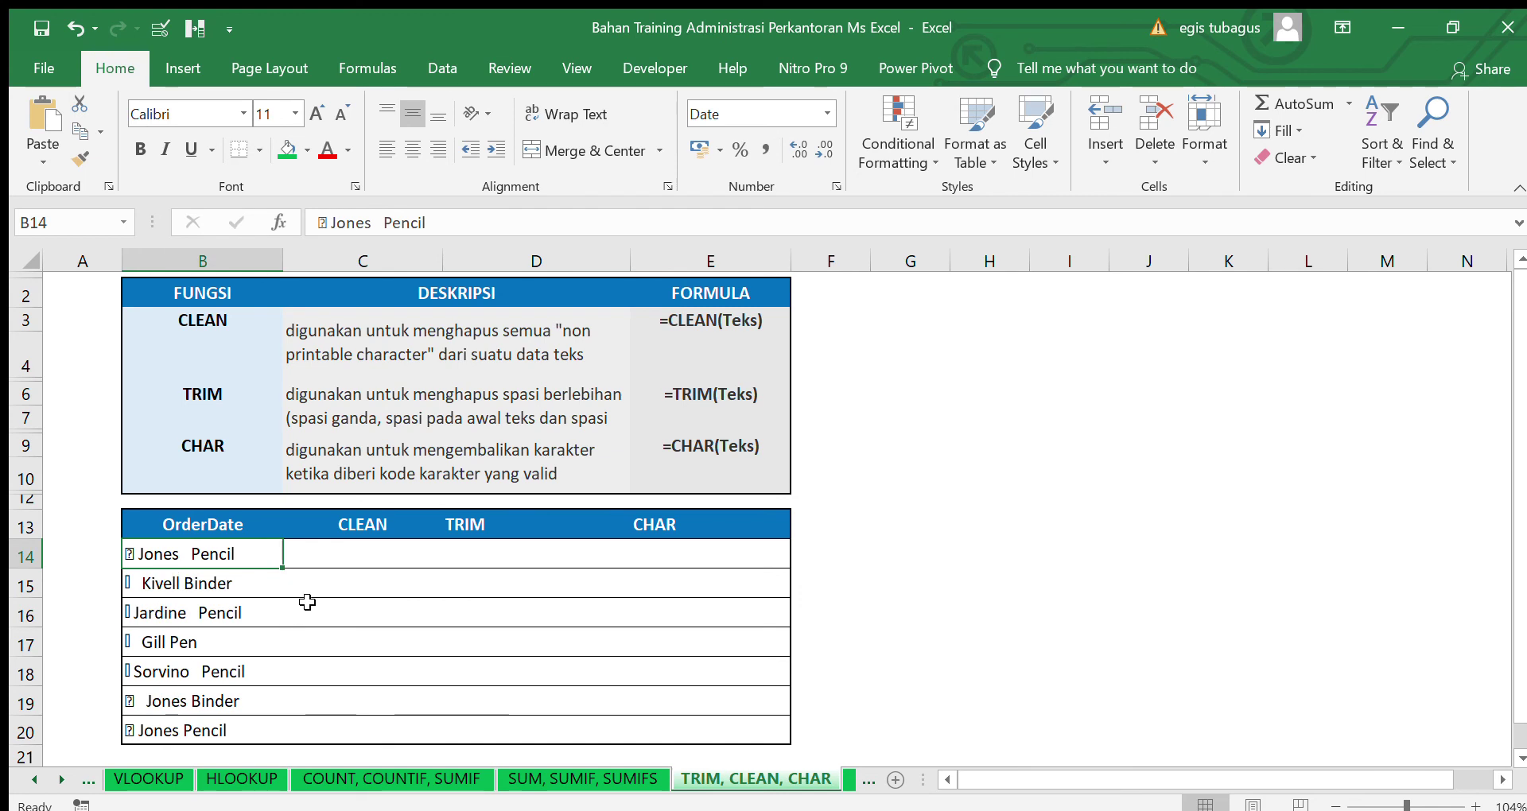
pyautogui.click(319, 560)
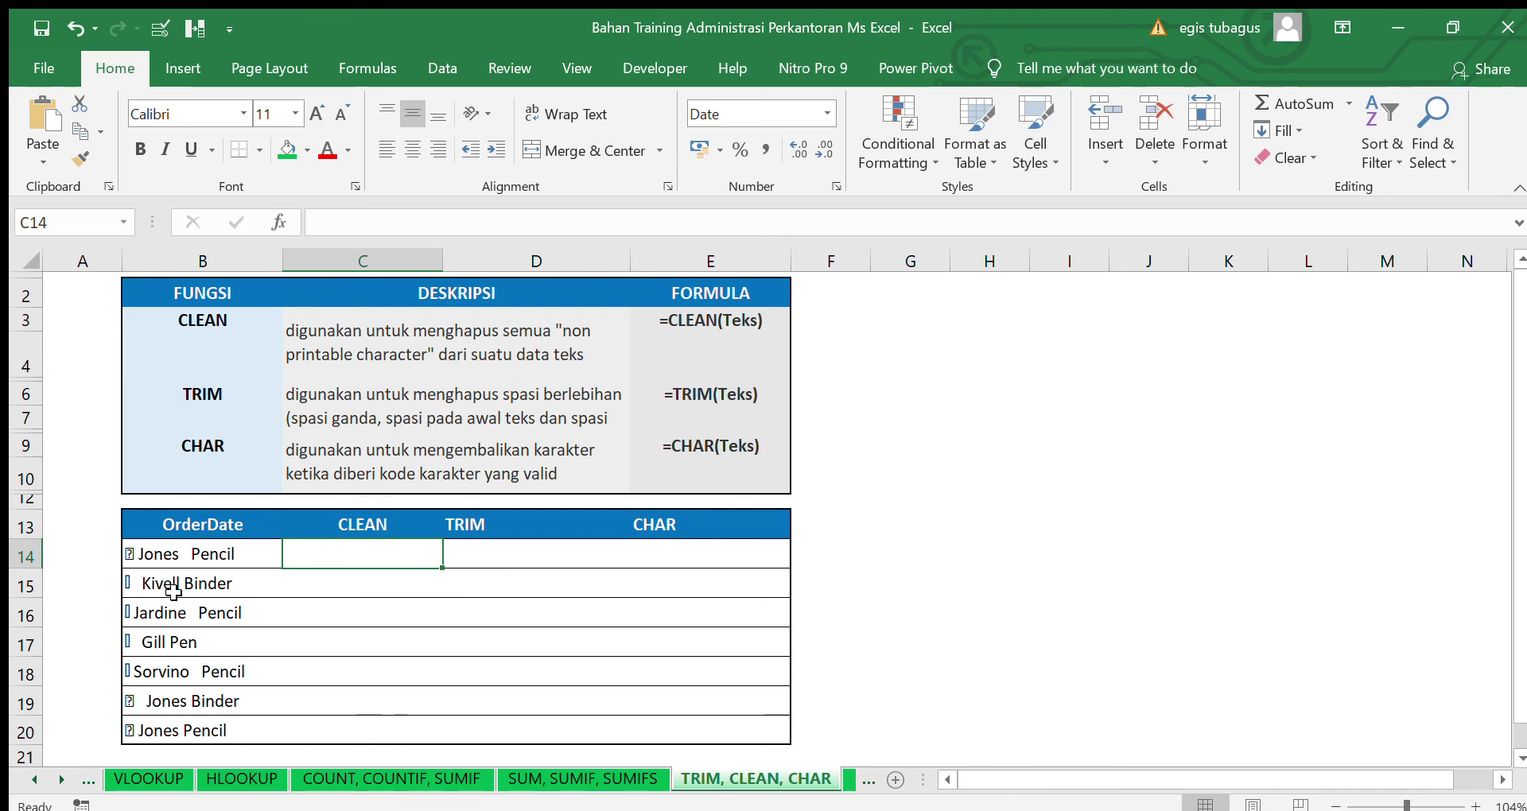
pyautogui.write('=clean(')
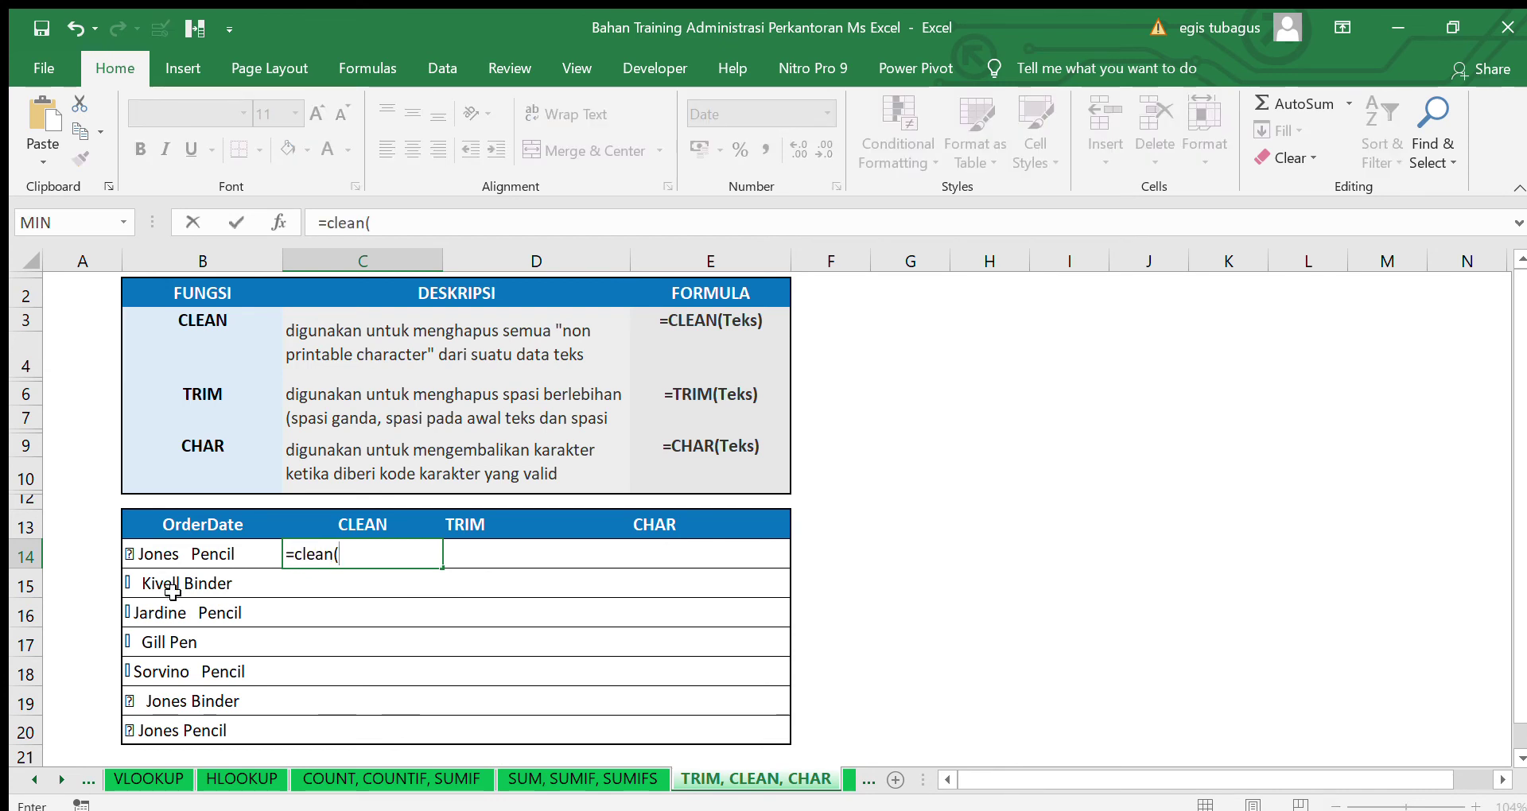
pyautogui.click(169, 562)
pyautogui.press('Return')
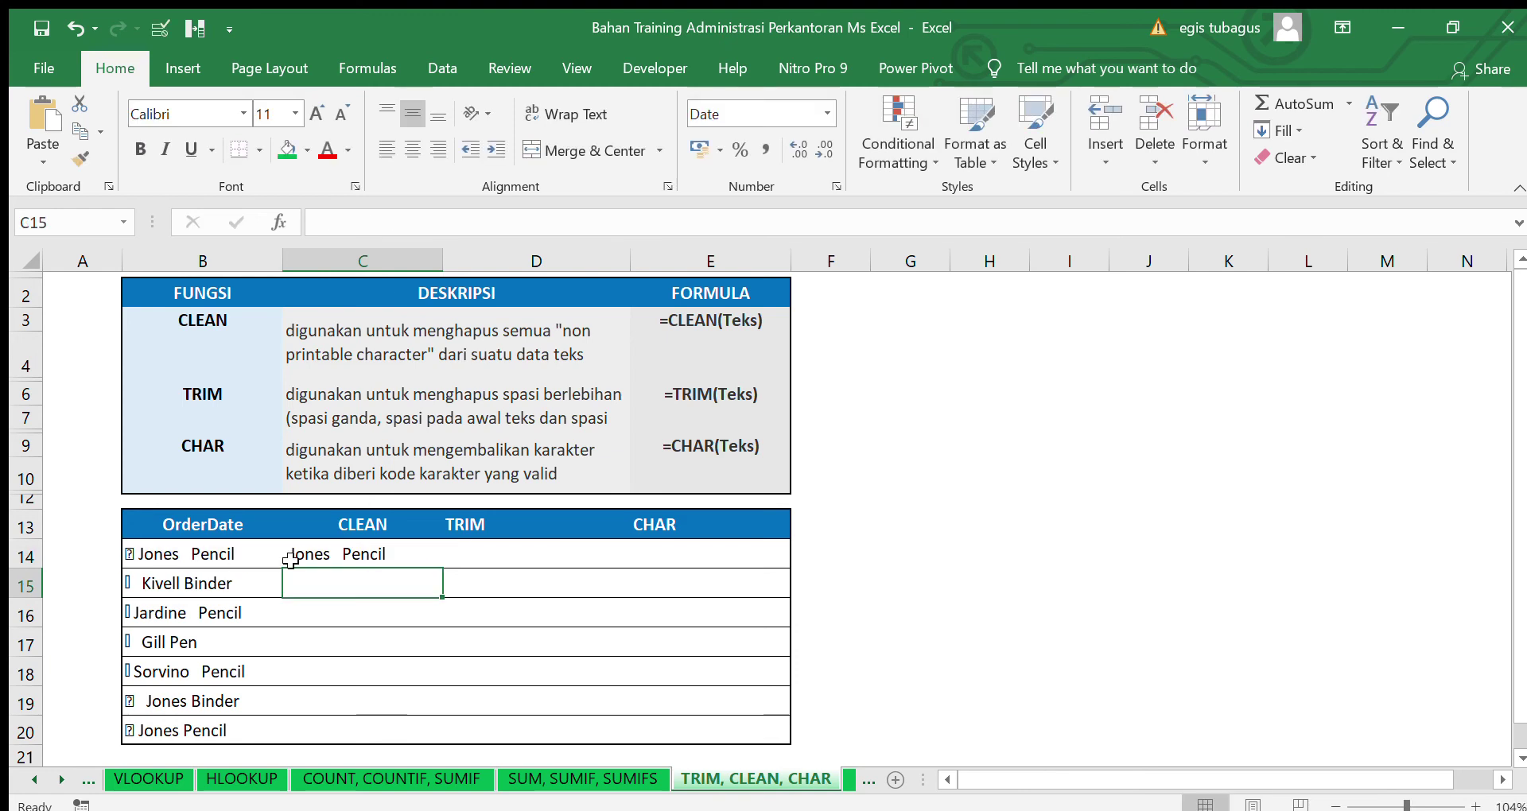
# Copy the CLEAN formula from C14 down to C15:C20
pyautogui.click(356, 562)
pyautogui.hotkey('ctrl', 'c')
pyautogui.click(350, 584)
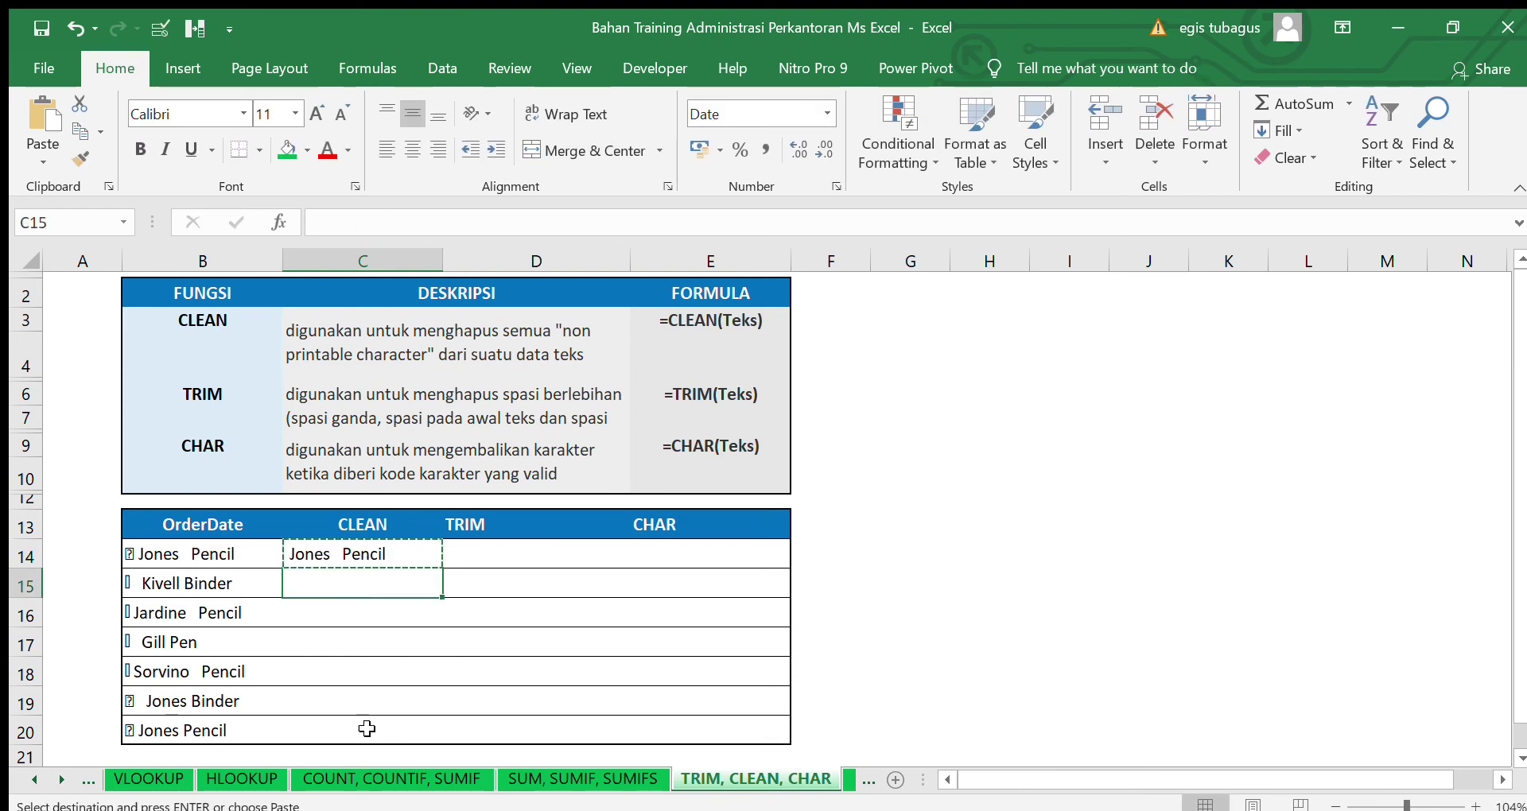
pyautogui.keyDown('shift'); pyautogui.click(361, 725); pyautogui.keyUp('shift')
pyautogui.hotkey('ctrl', 'v')
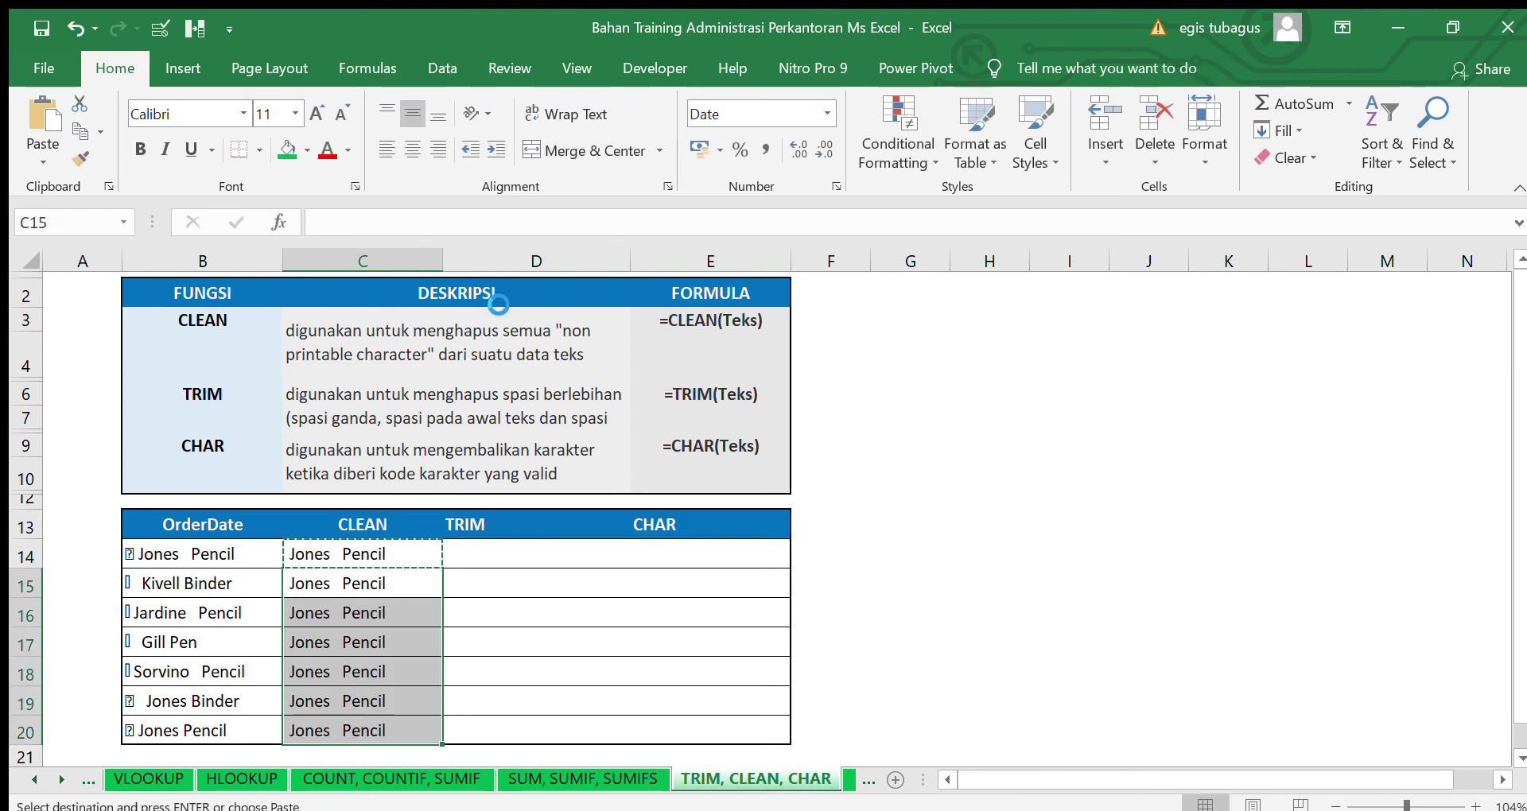
pyautogui.press('Escape')
# Enter =TRIM(C14) in D14 to remove the extra spaces from the cleaned text
pyautogui.click(487, 555)
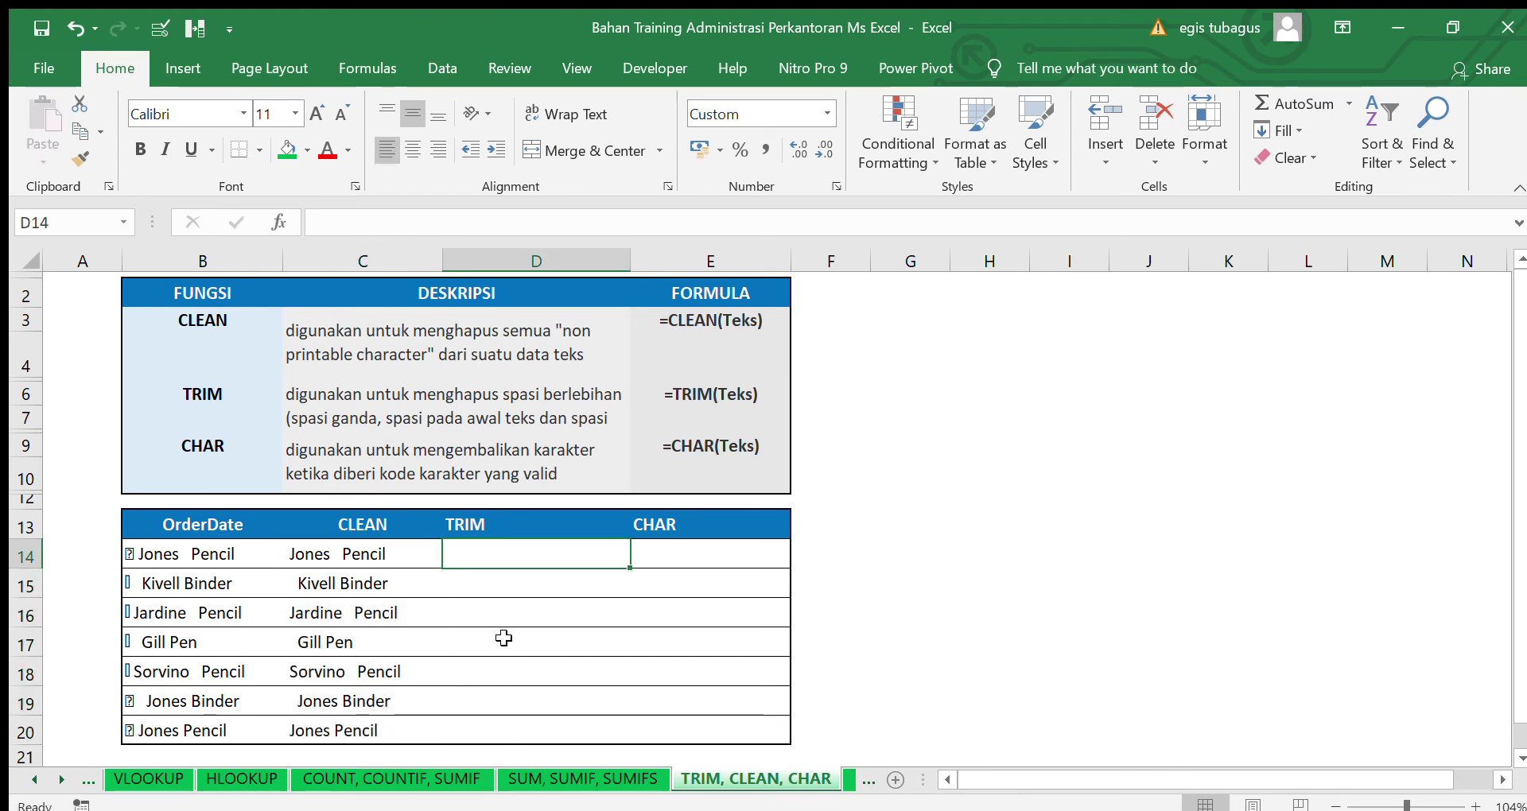
pyautogui.write('=')
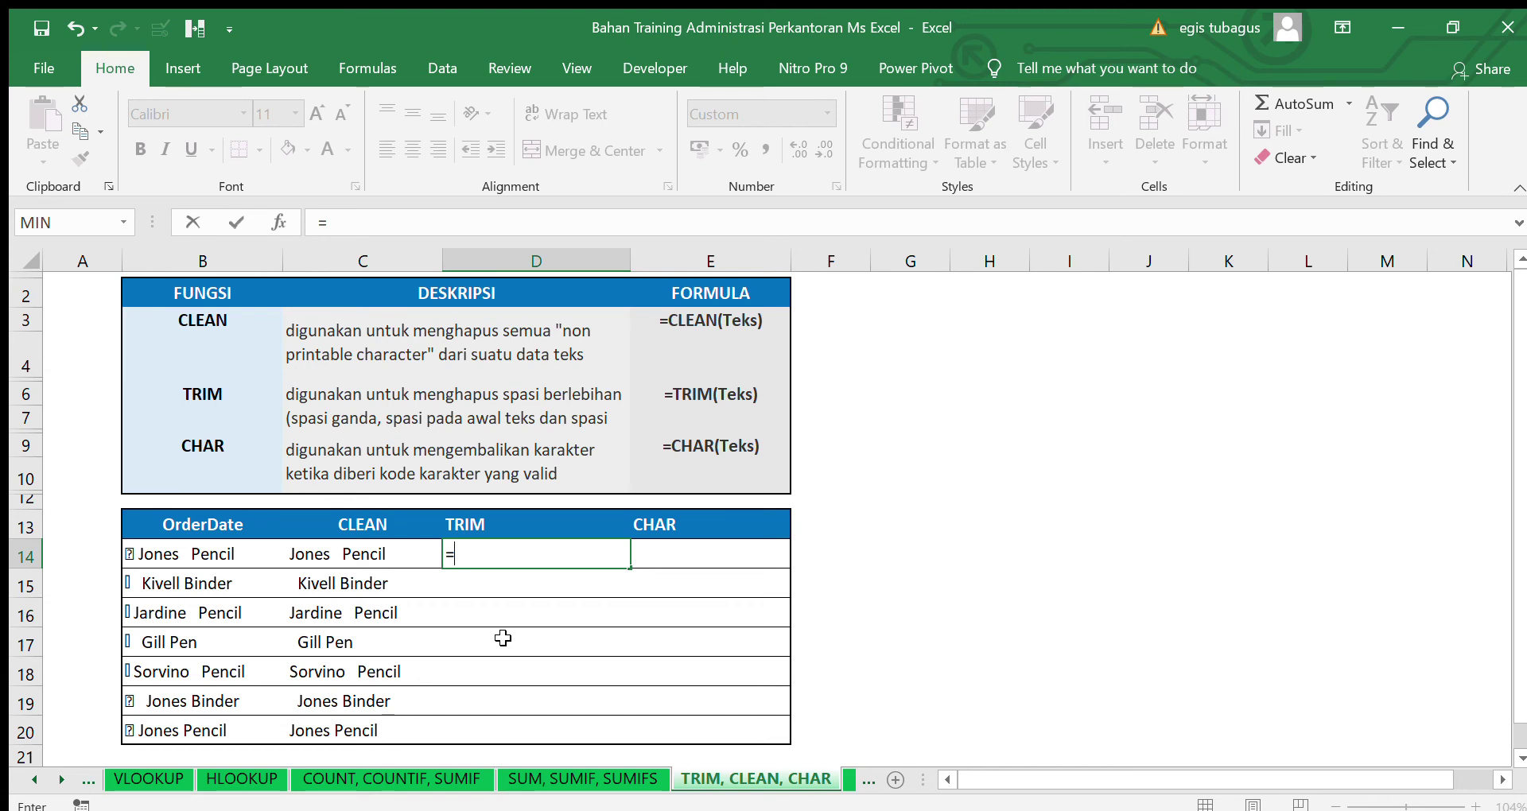
pyautogui.write('tri')
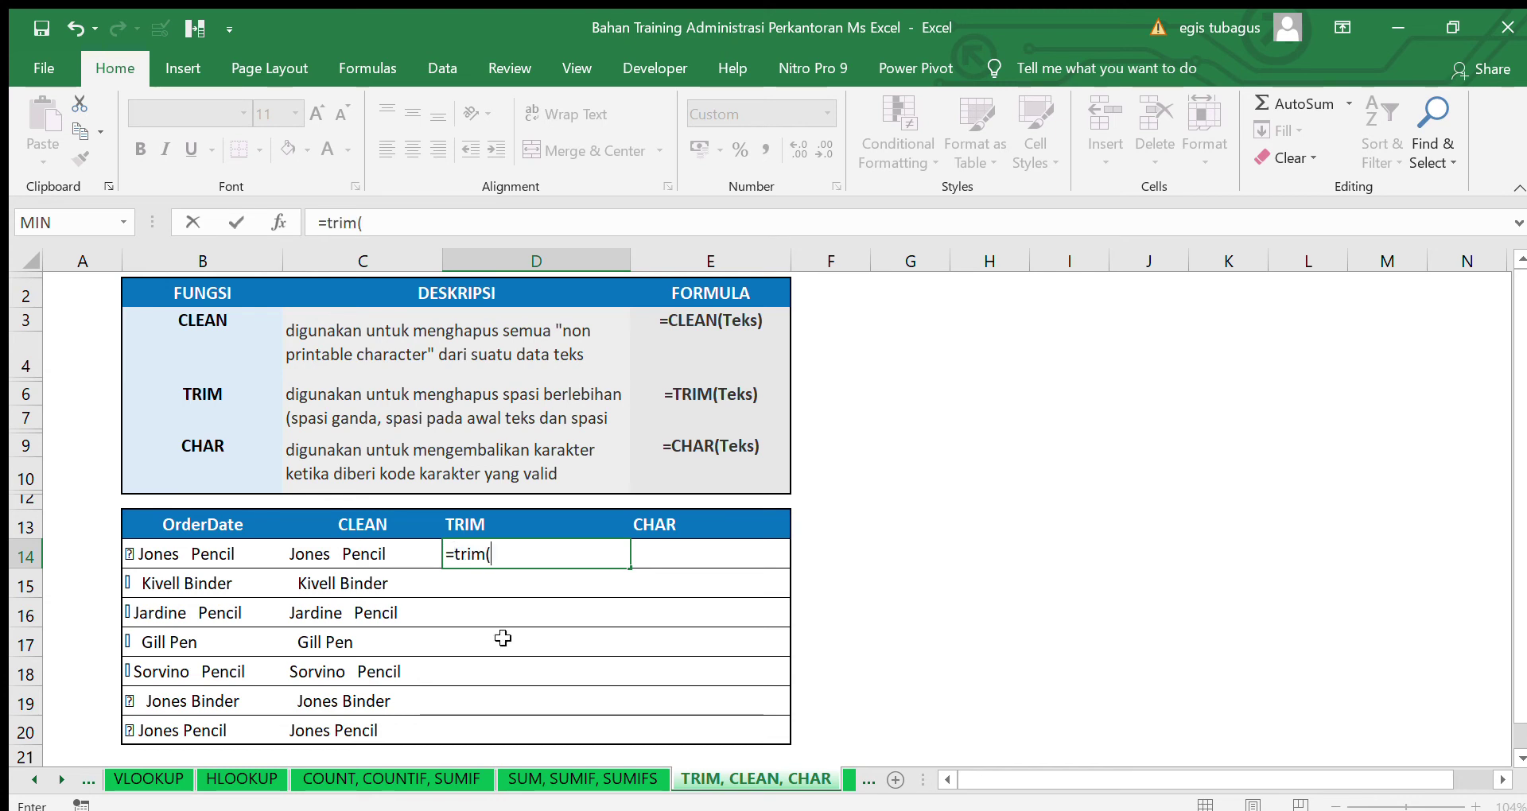
pyautogui.write('m(')
pyautogui.click(374, 550)
pyautogui.press('Return')
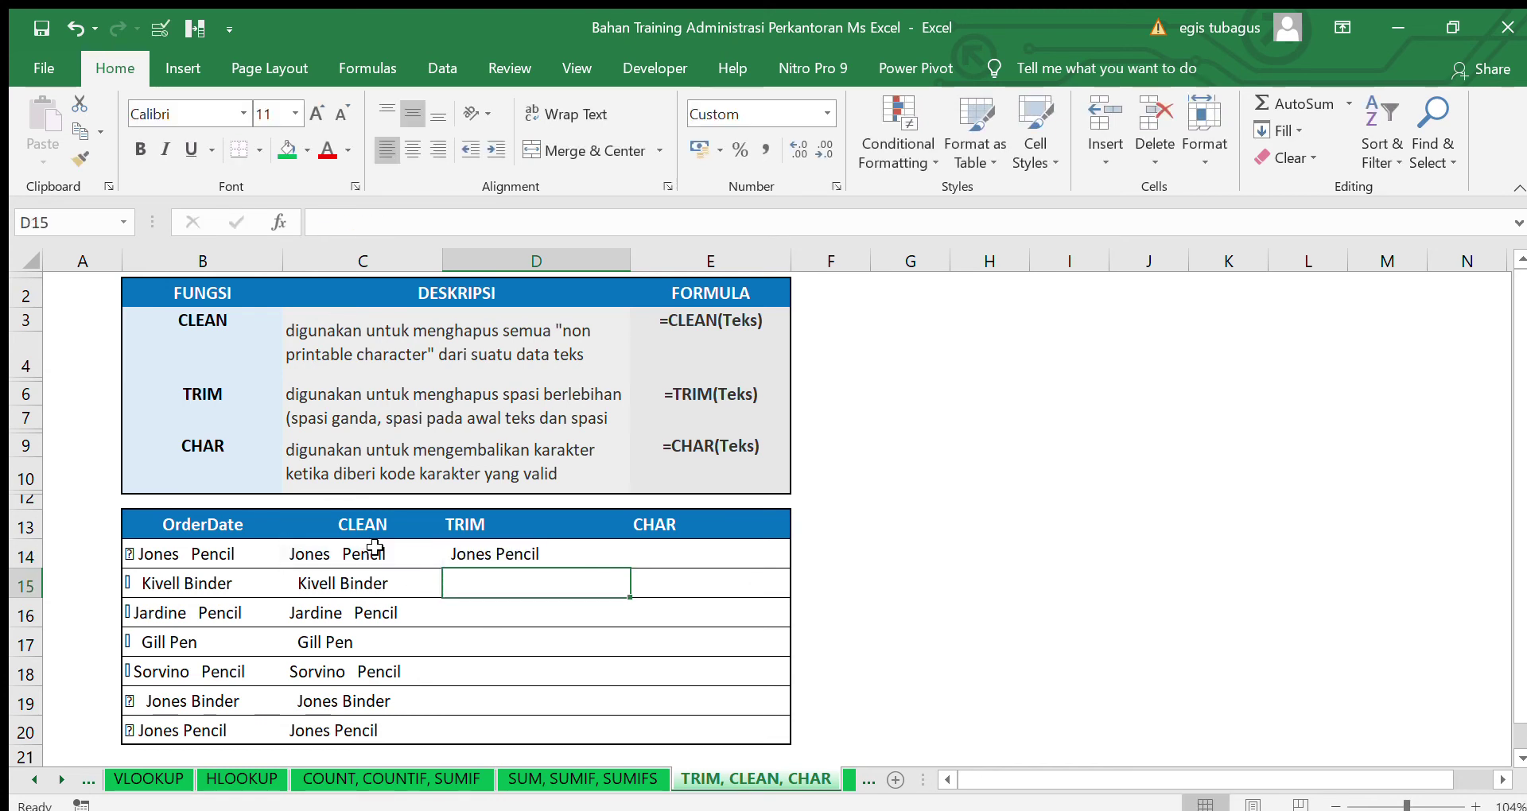
# Copy the TRIM formula from D14 down through D20
pyautogui.click(518, 552)
pyautogui.hotkey('ctrl', 'c')
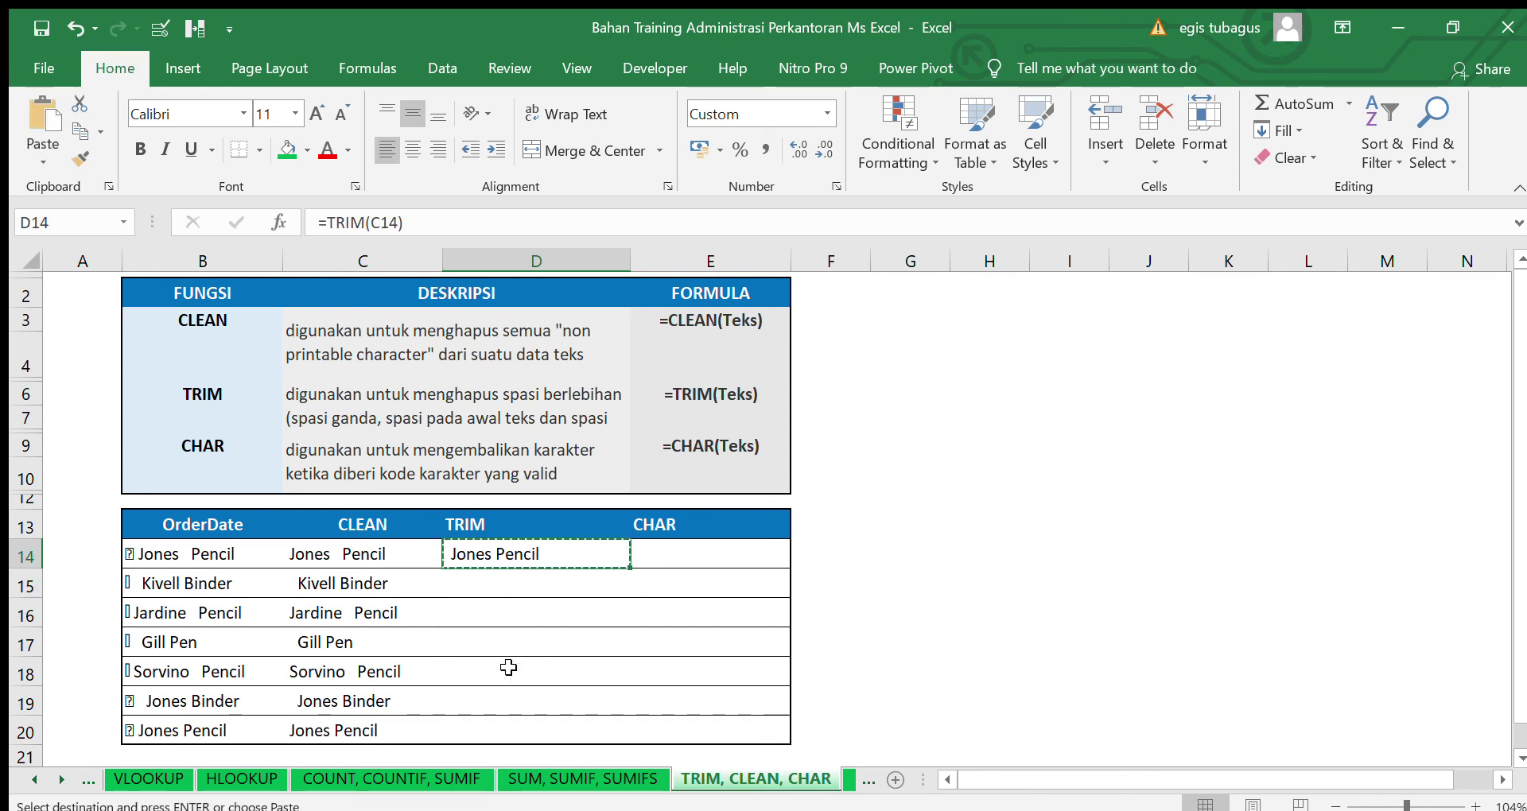
pyautogui.keyDown('shift'); pyautogui.click(500, 734); pyautogui.keyUp('shift')
pyautogui.hotkey('ctrl', 'v')
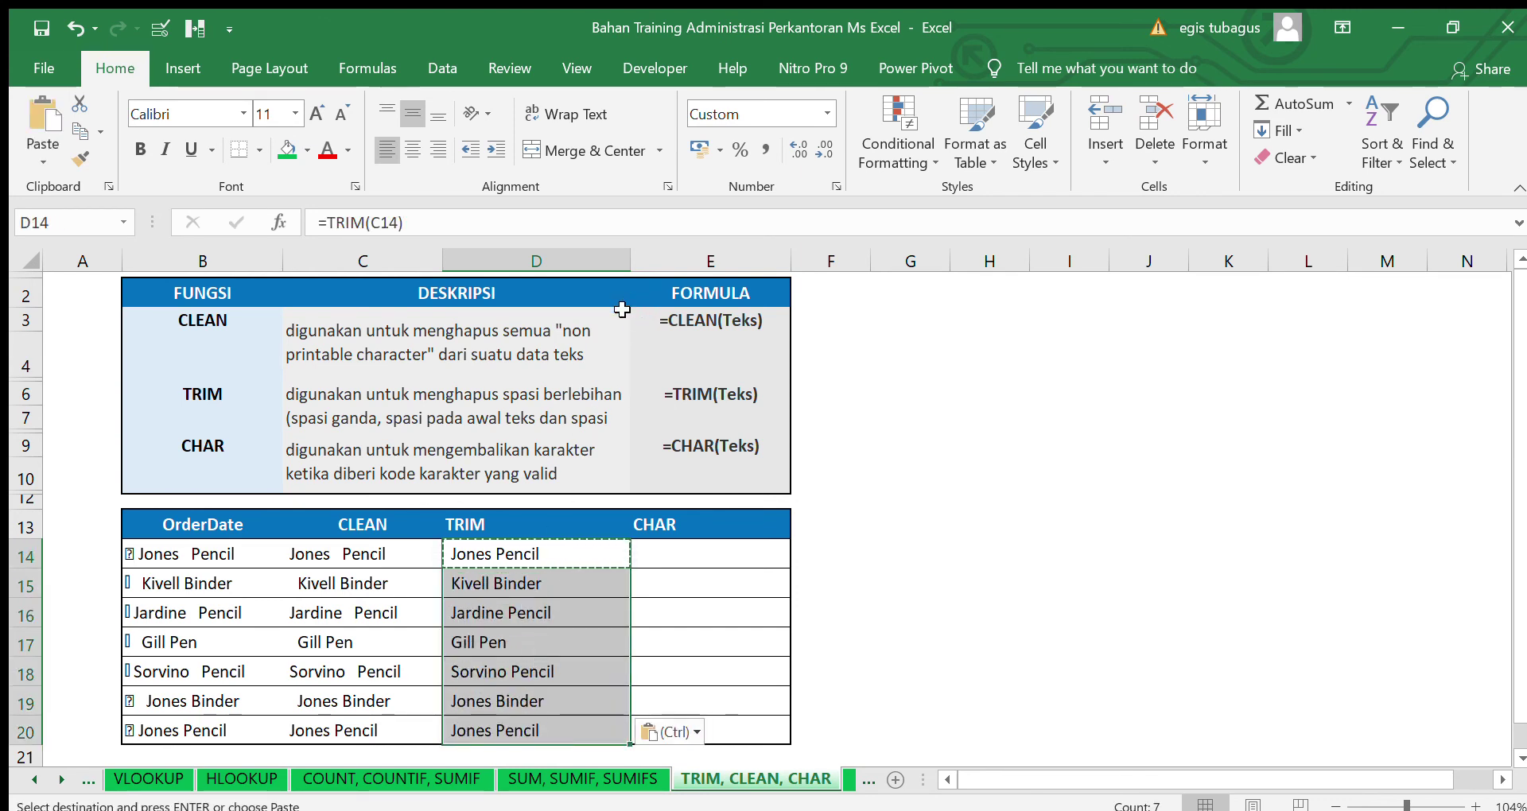
pyautogui.press('Escape')
# Enter =CHAR(12) in E14 and =CHAR(11) in E15 of the CHAR column
pyautogui.click(688, 552)
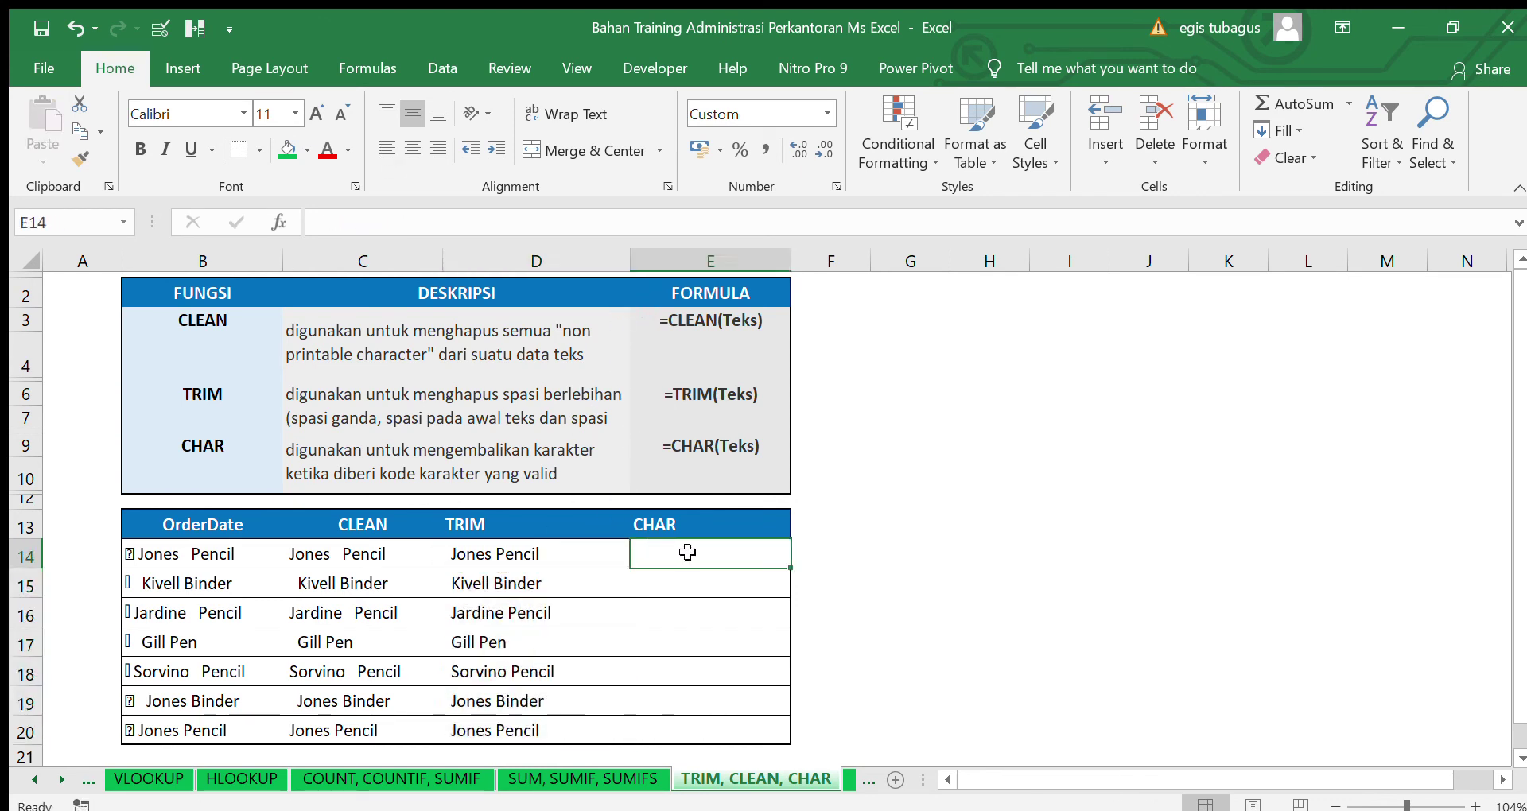
pyautogui.write('=char')
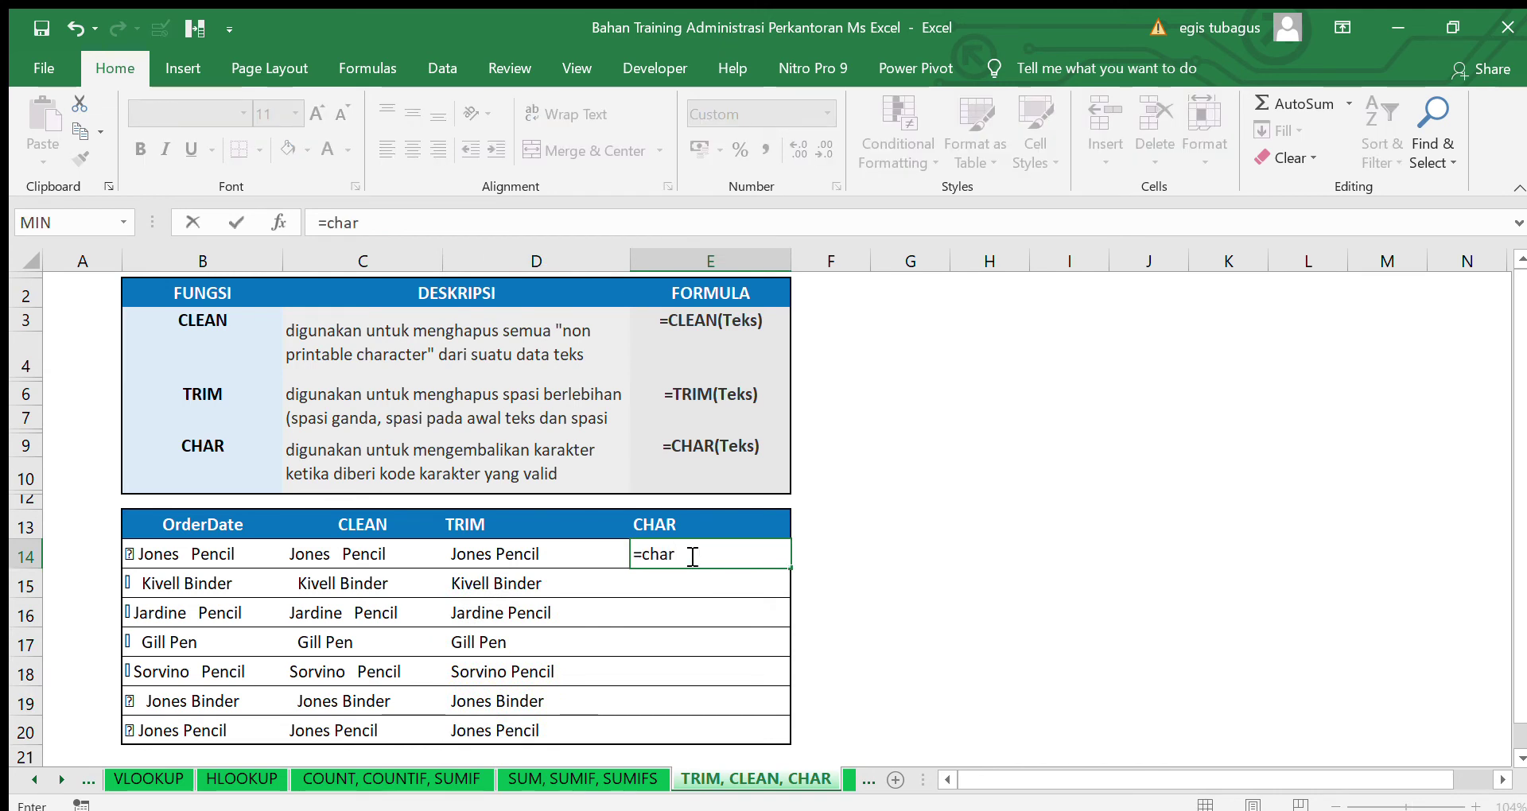
pyautogui.write('(12')
pyautogui.press('Return')
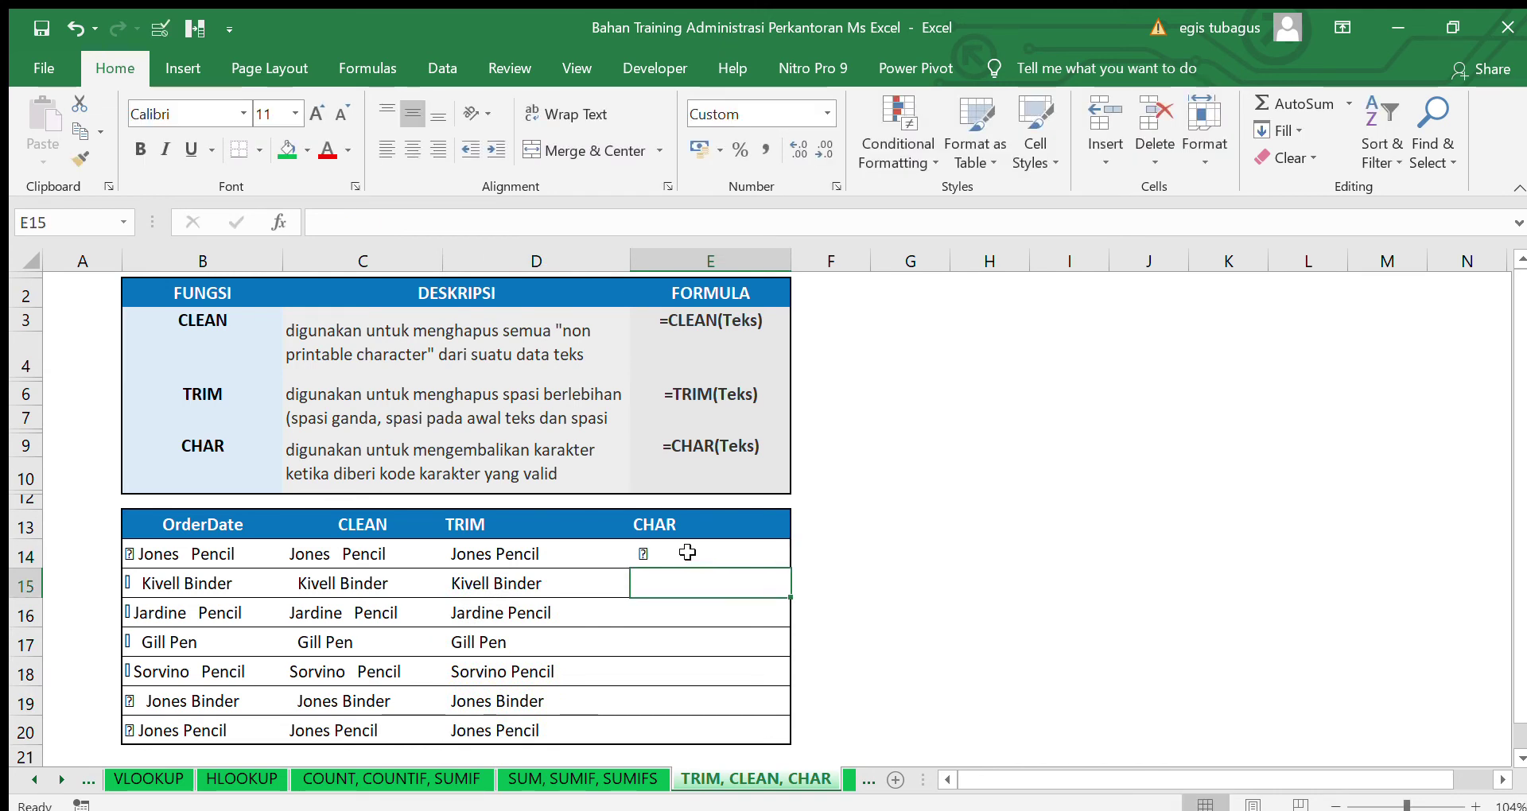
pyautogui.write('=char(11')
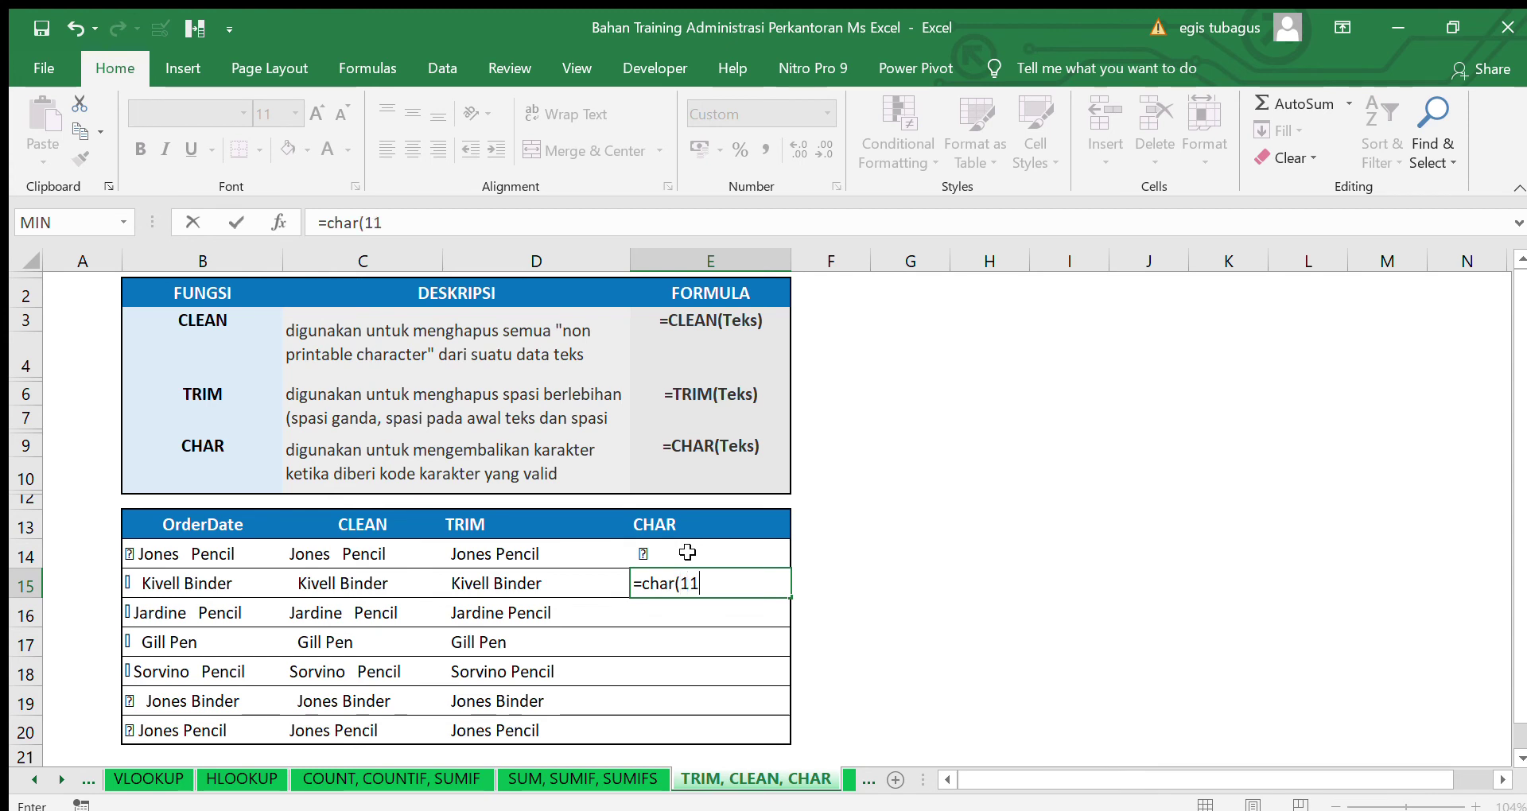
pyautogui.hotkey('ctrl', 'Return')
pyautogui.press('Return')
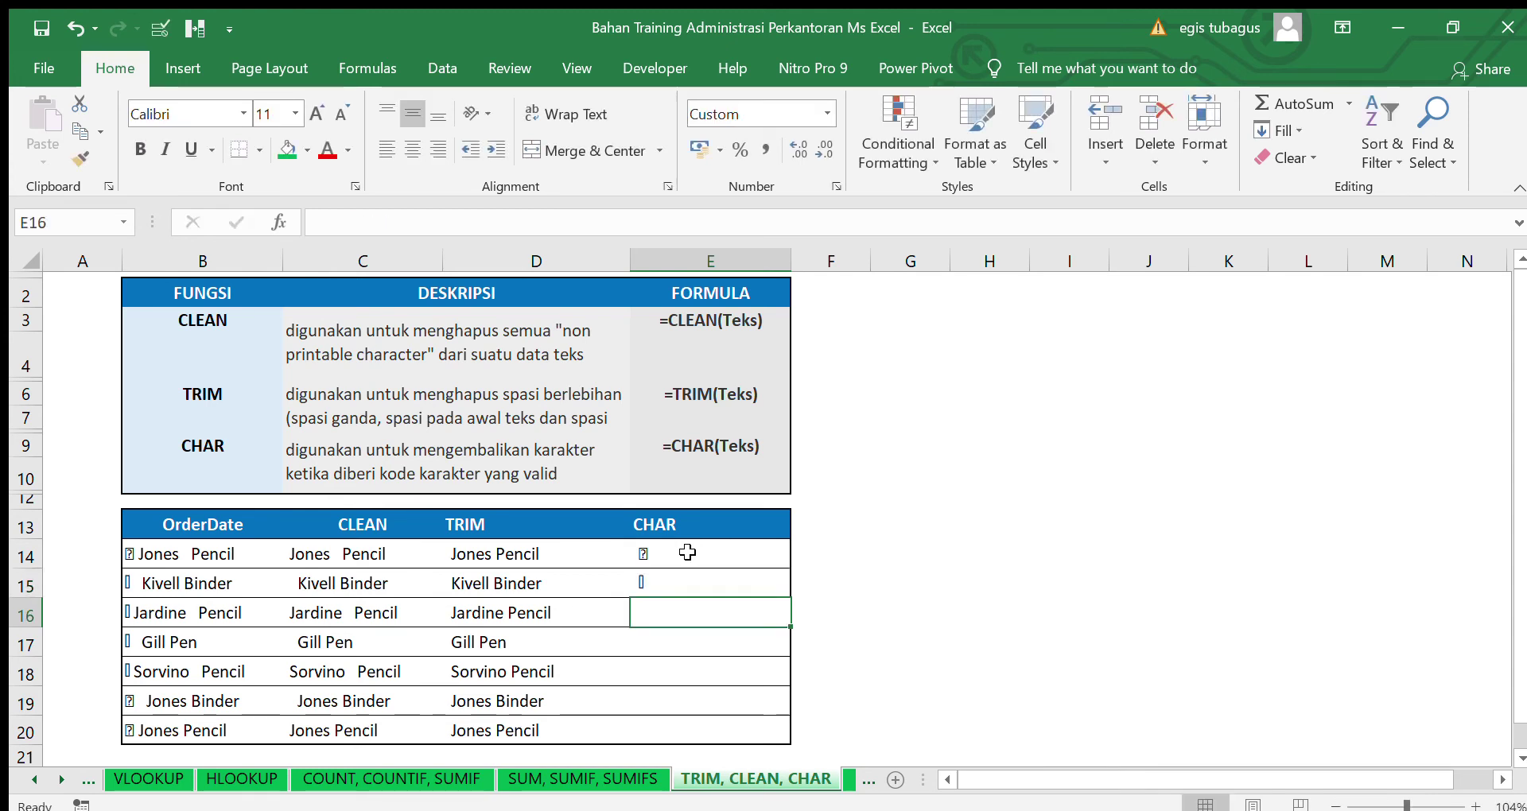
# Fill the source text cells B14:B15 with green and review the CHAR formula in E14
pyautogui.moveTo(181, 553); pyautogui.dragTo(209, 585)
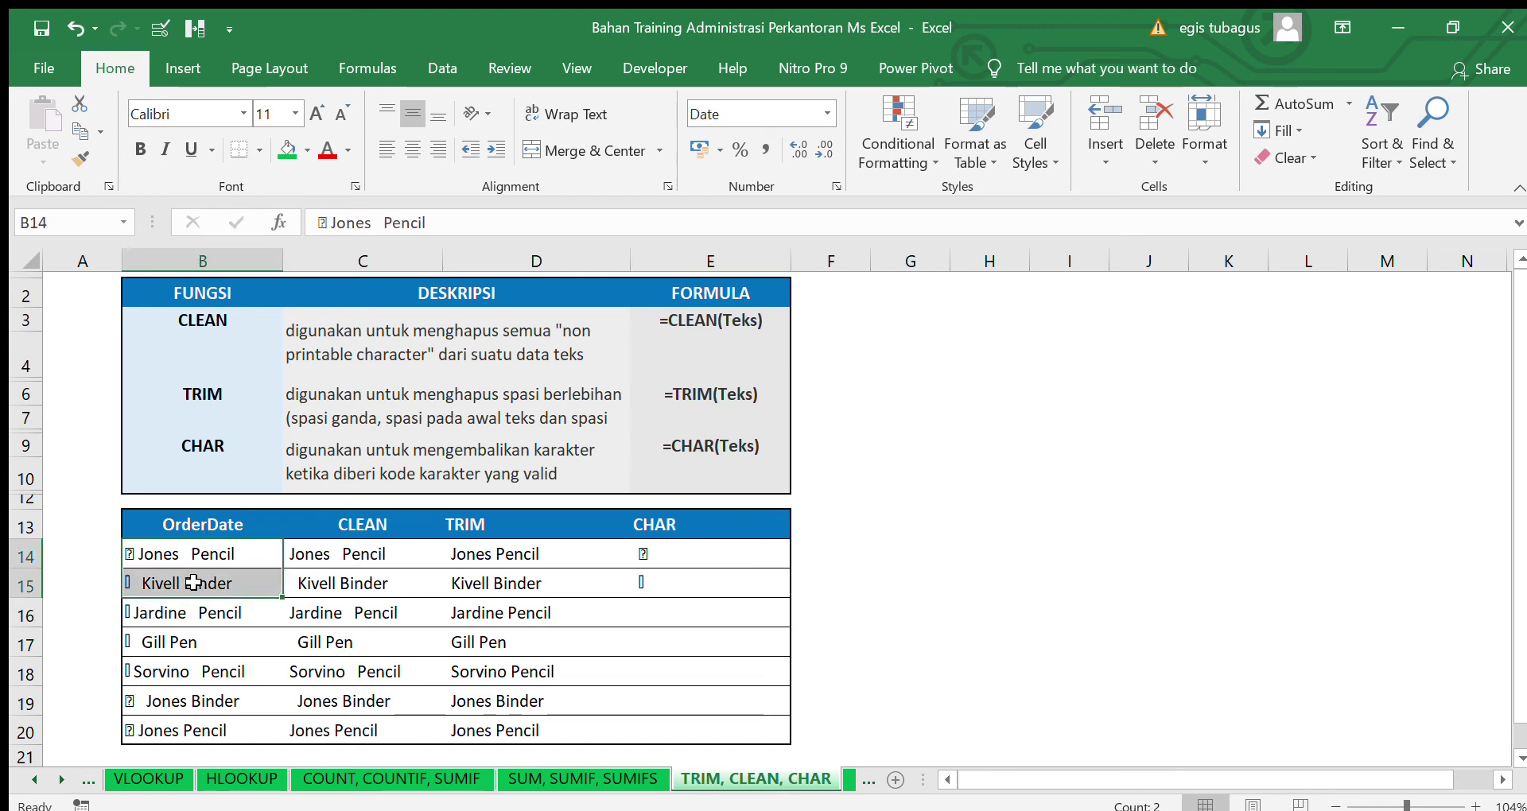
pyautogui.click(288, 150)
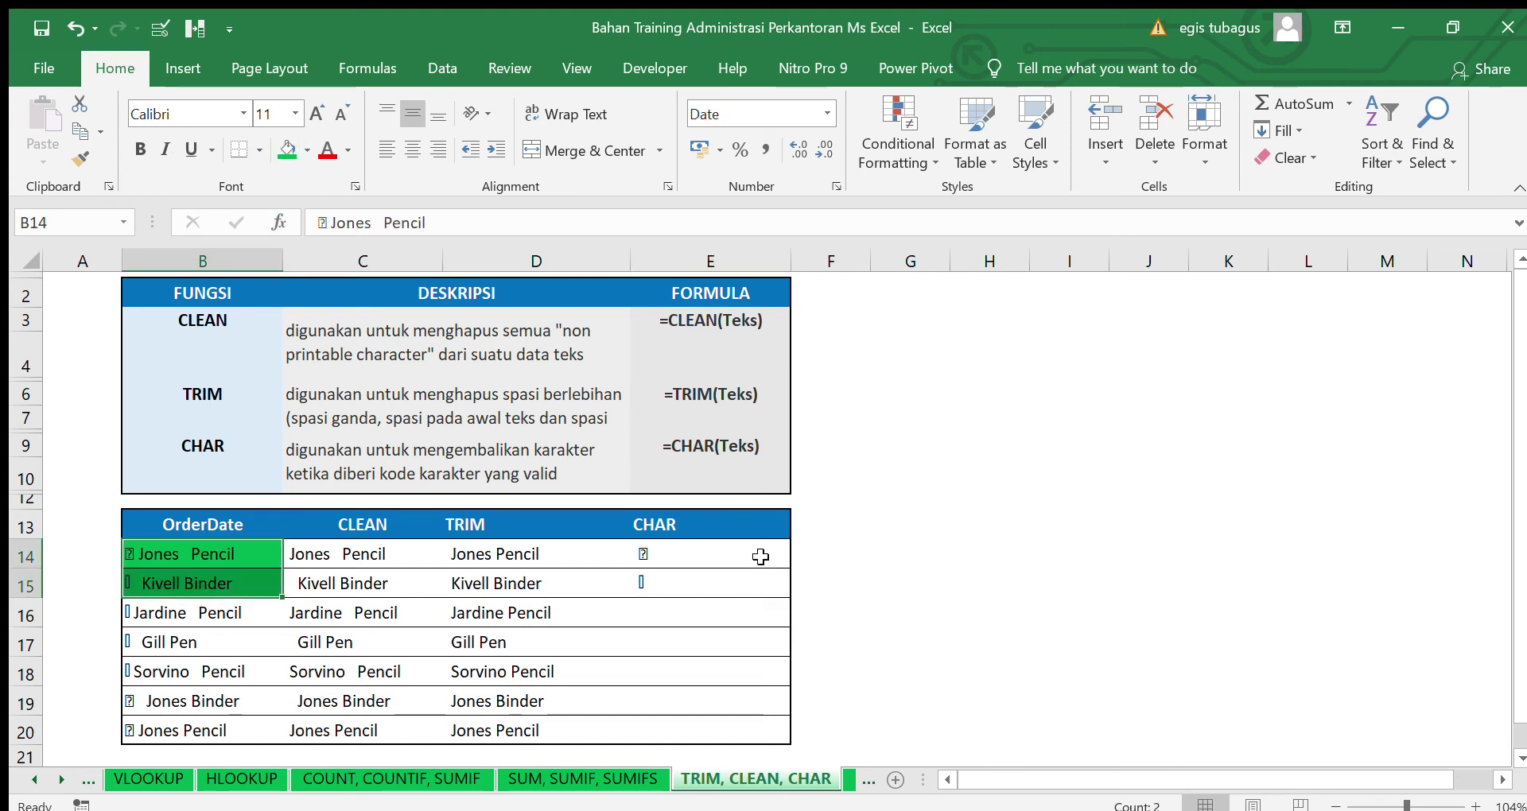
pyautogui.click(730, 542)
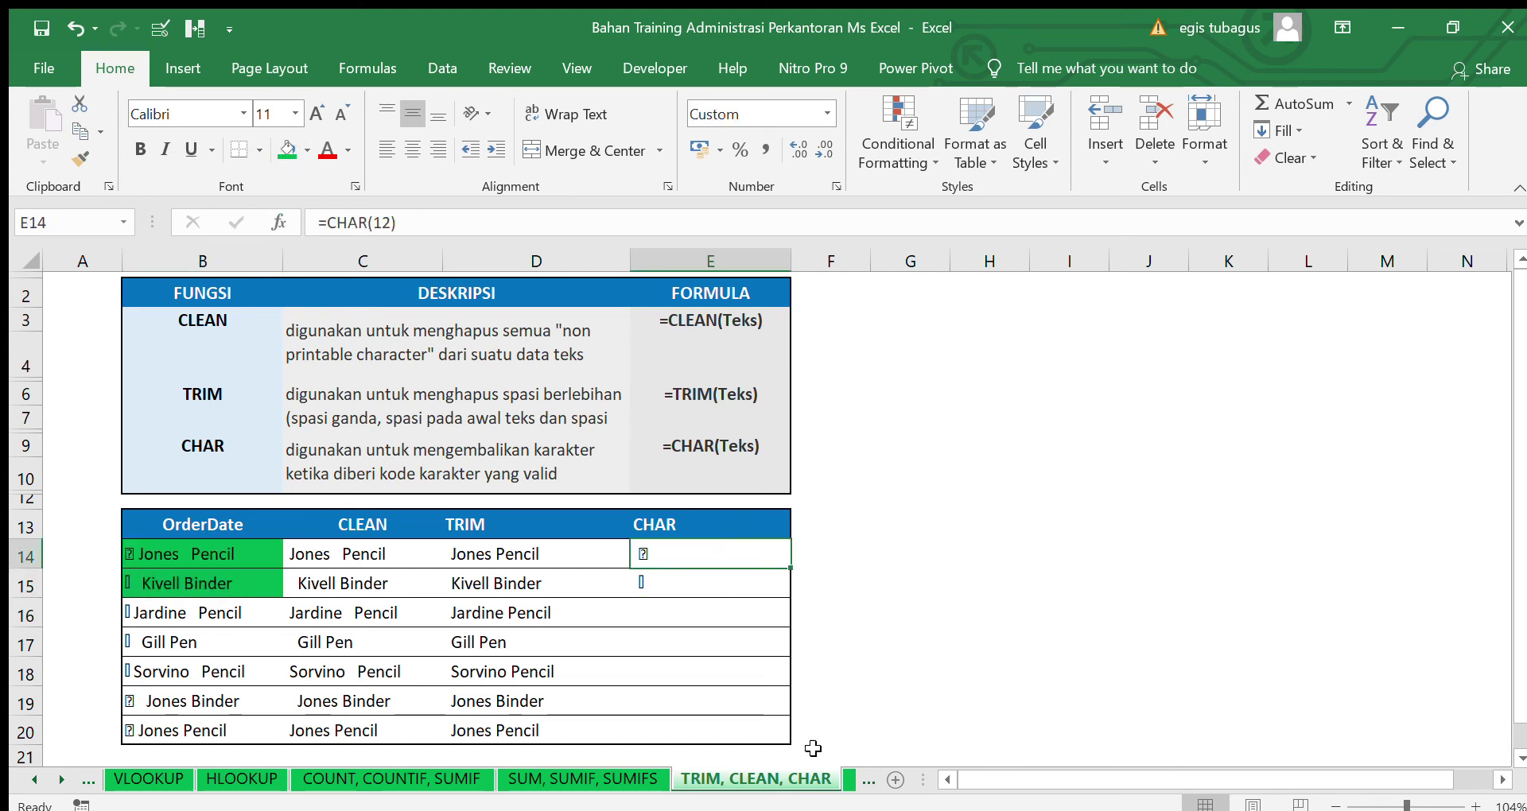
# On the UPPER, PROPER, LOWER sheet, enter =UPPER(B14) in E14 to convert the first name to capitals
pyautogui.click(61, 779)
pyautogui.click(62, 778)
pyautogui.click(61, 778)
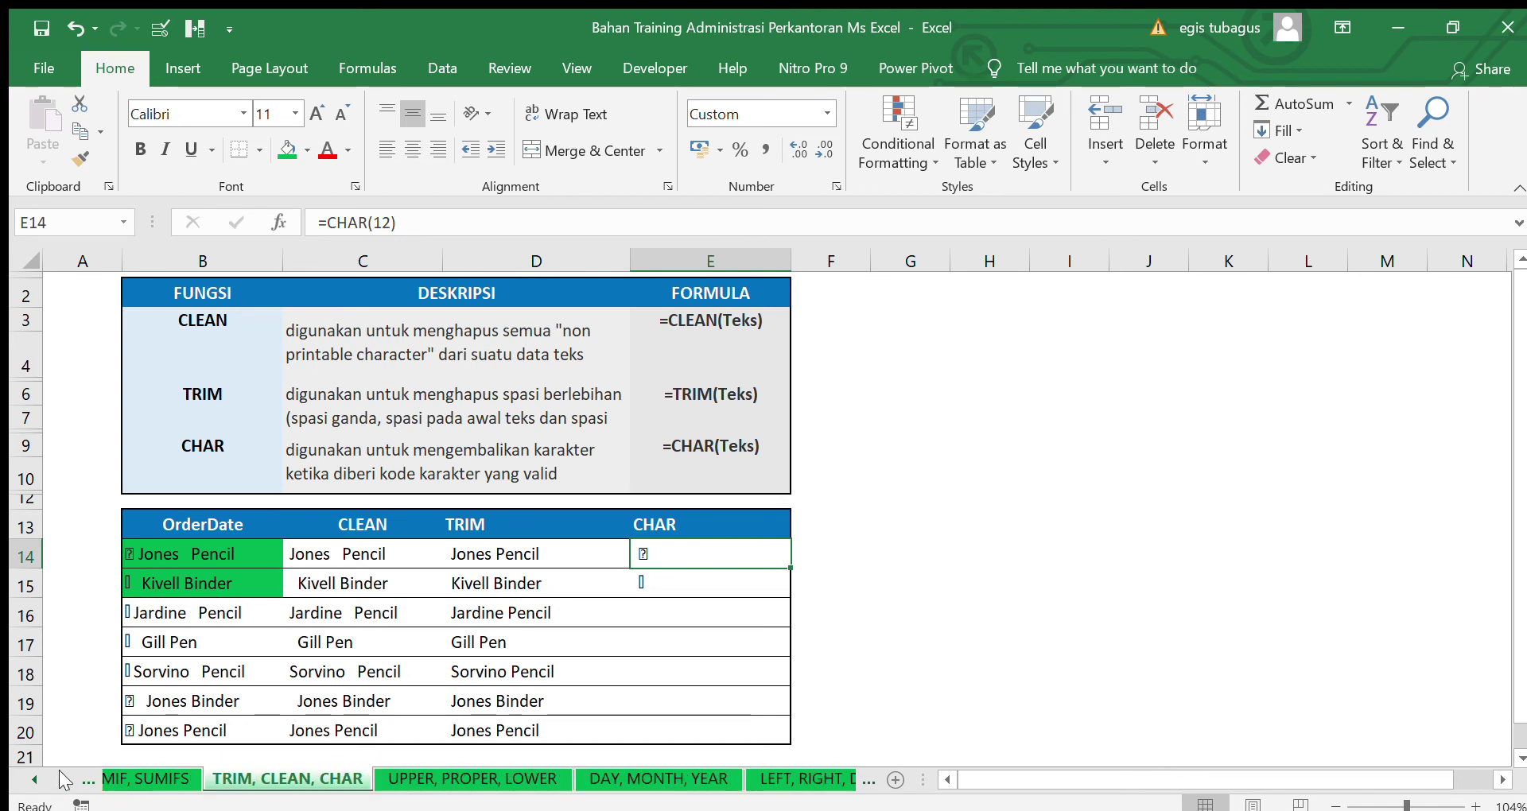
pyautogui.click(62, 778)
pyautogui.click(387, 781)
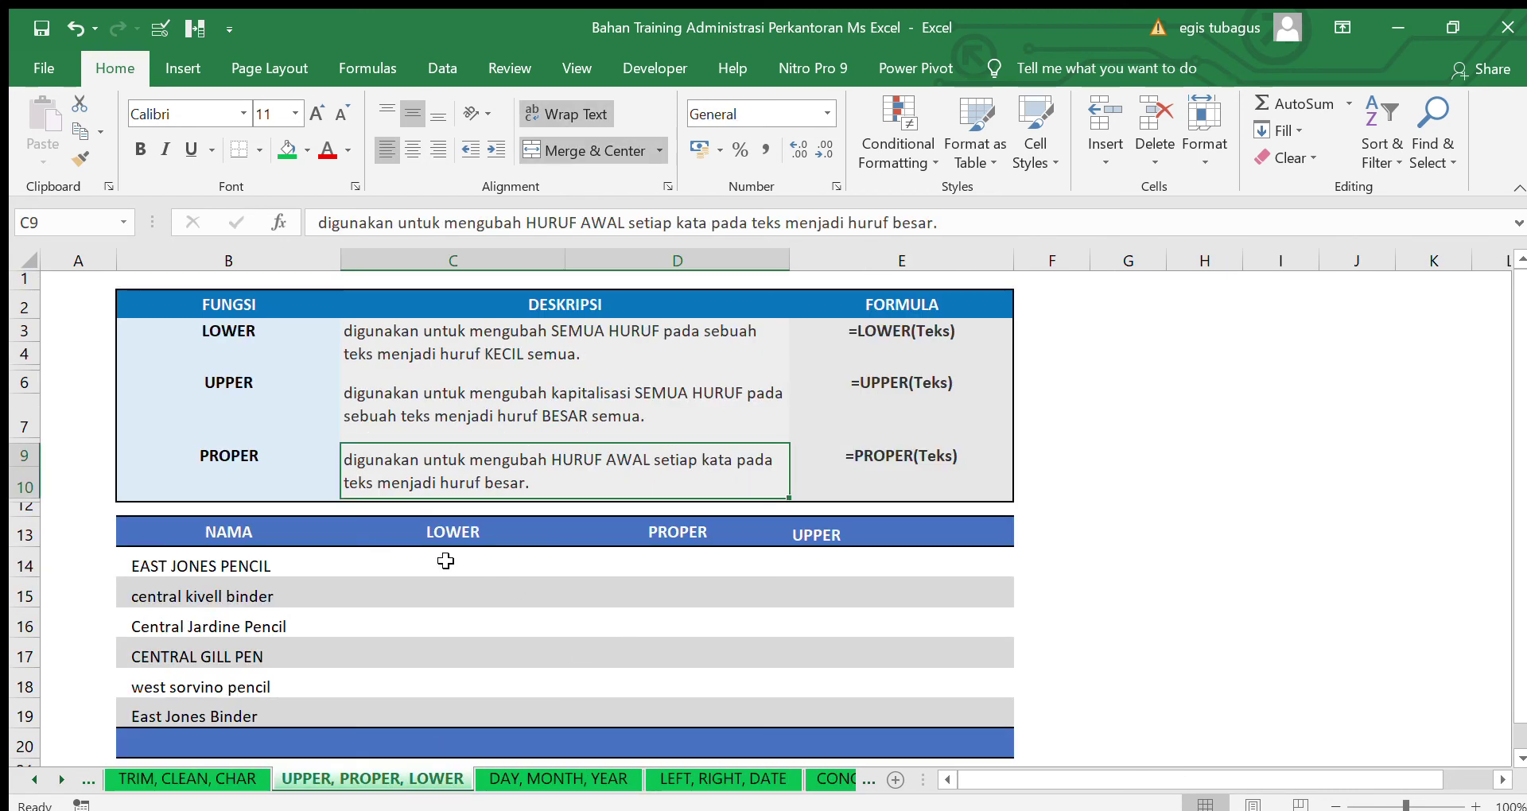
pyautogui.click(421, 558)
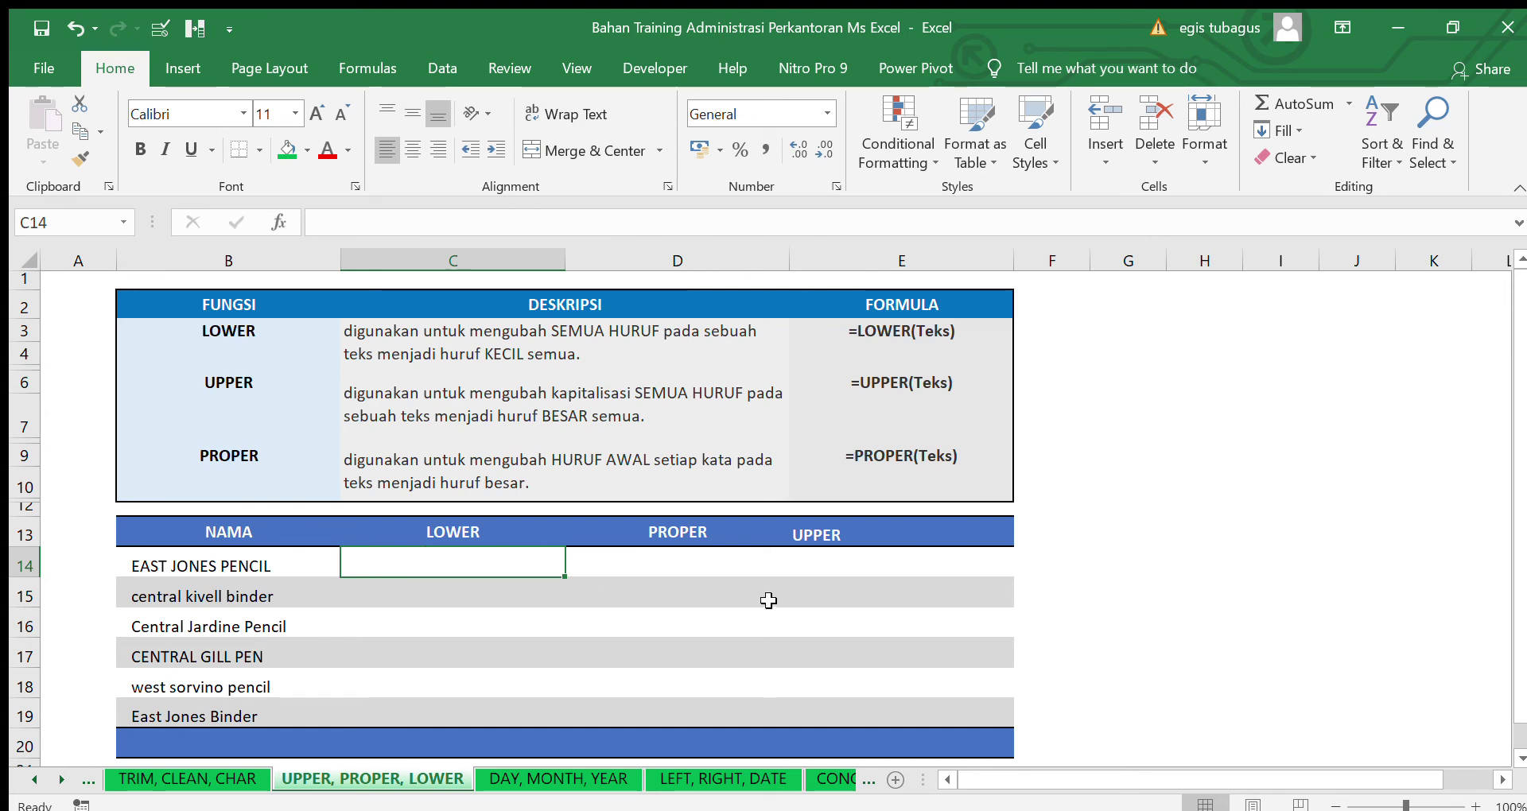
pyautogui.moveTo(827, 534); pyautogui.dragTo(405, 532)
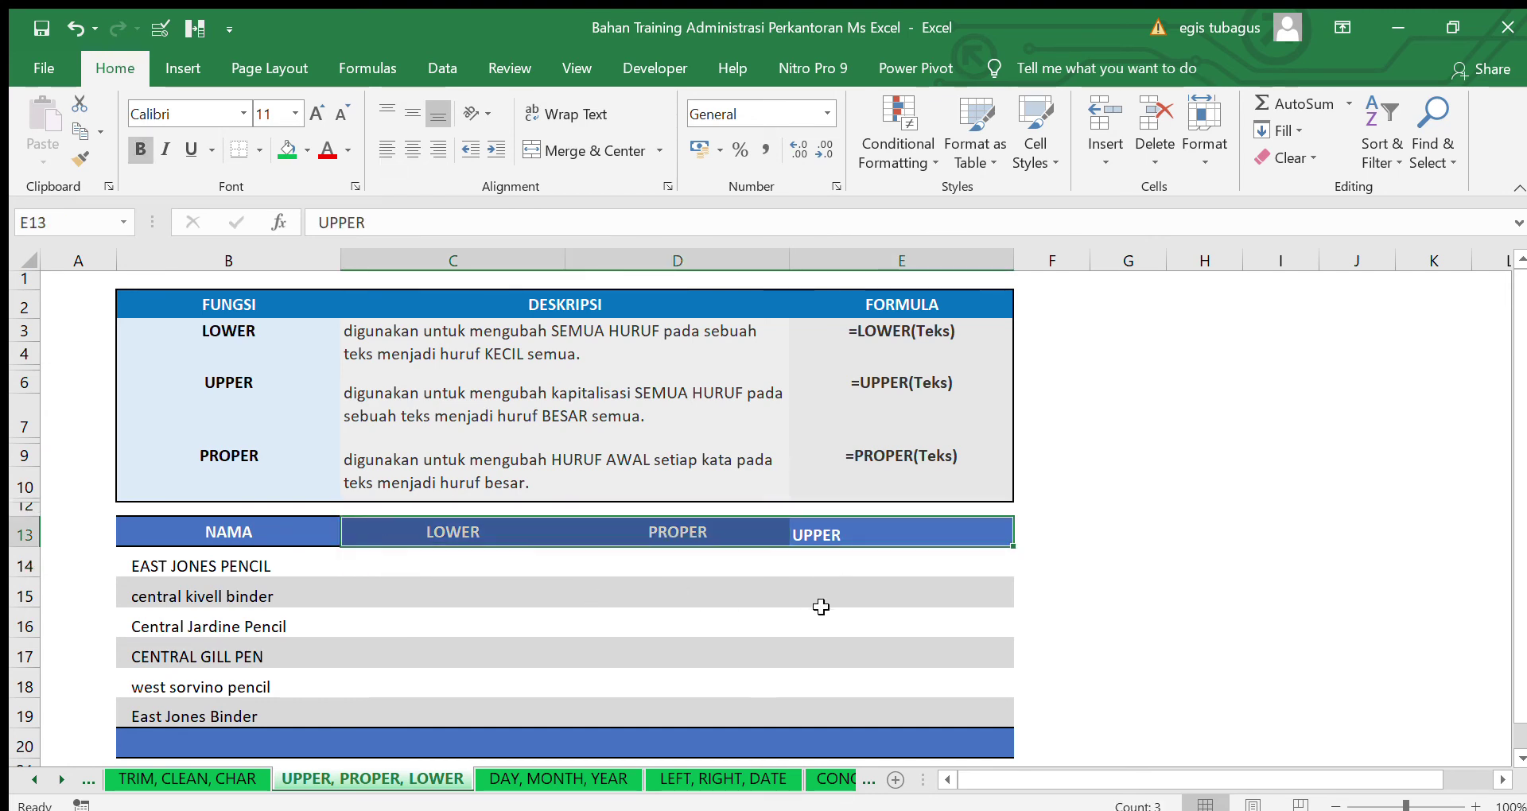
pyautogui.click(888, 564)
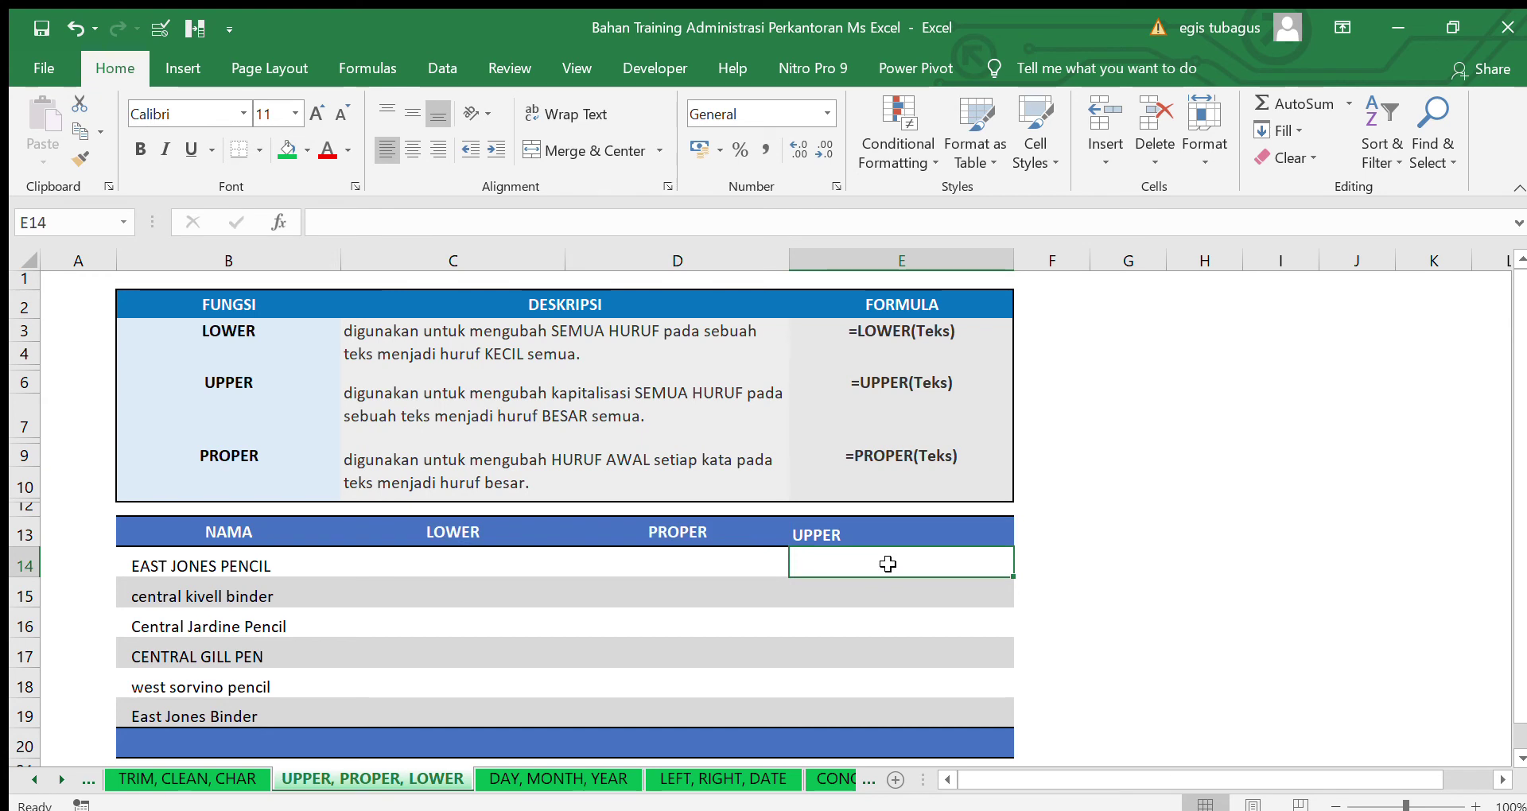
pyautogui.write('=upper(')
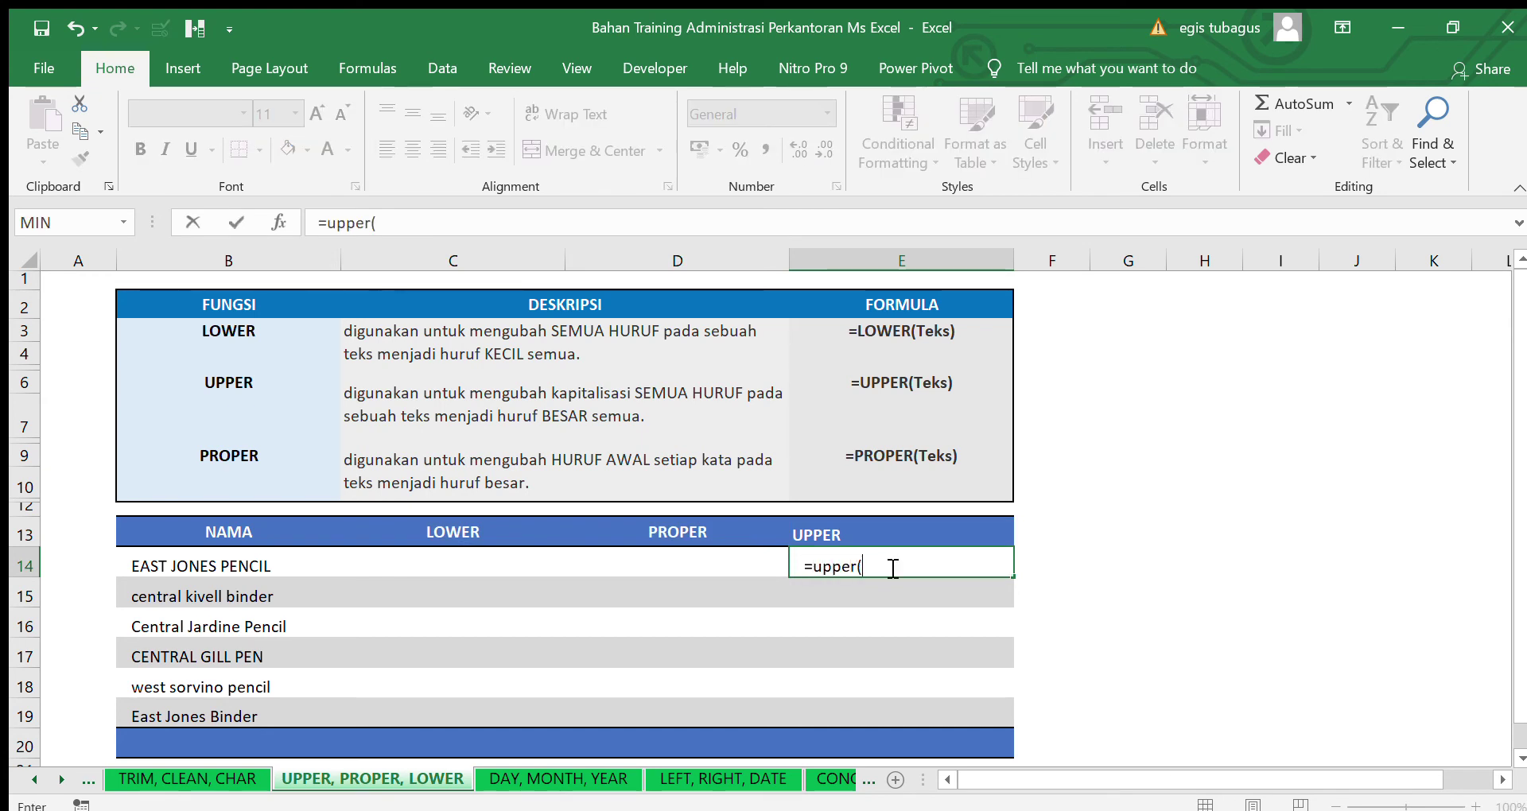
pyautogui.click(317, 559)
pyautogui.press('Return')
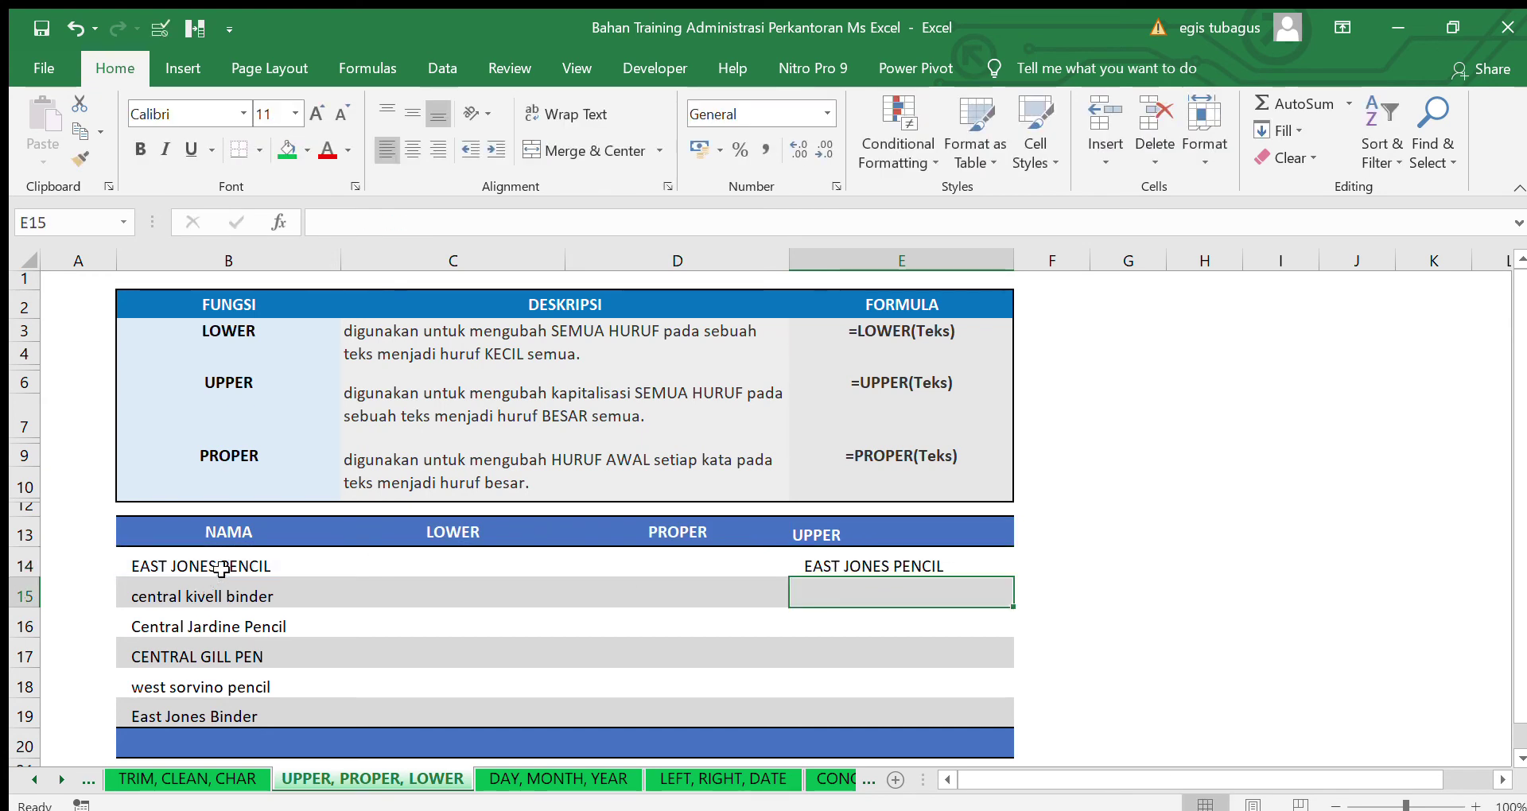
# Copy the UPPER formula from E14 down through E19
pyautogui.click(894, 565)
pyautogui.hotkey('ctrl', 'c')
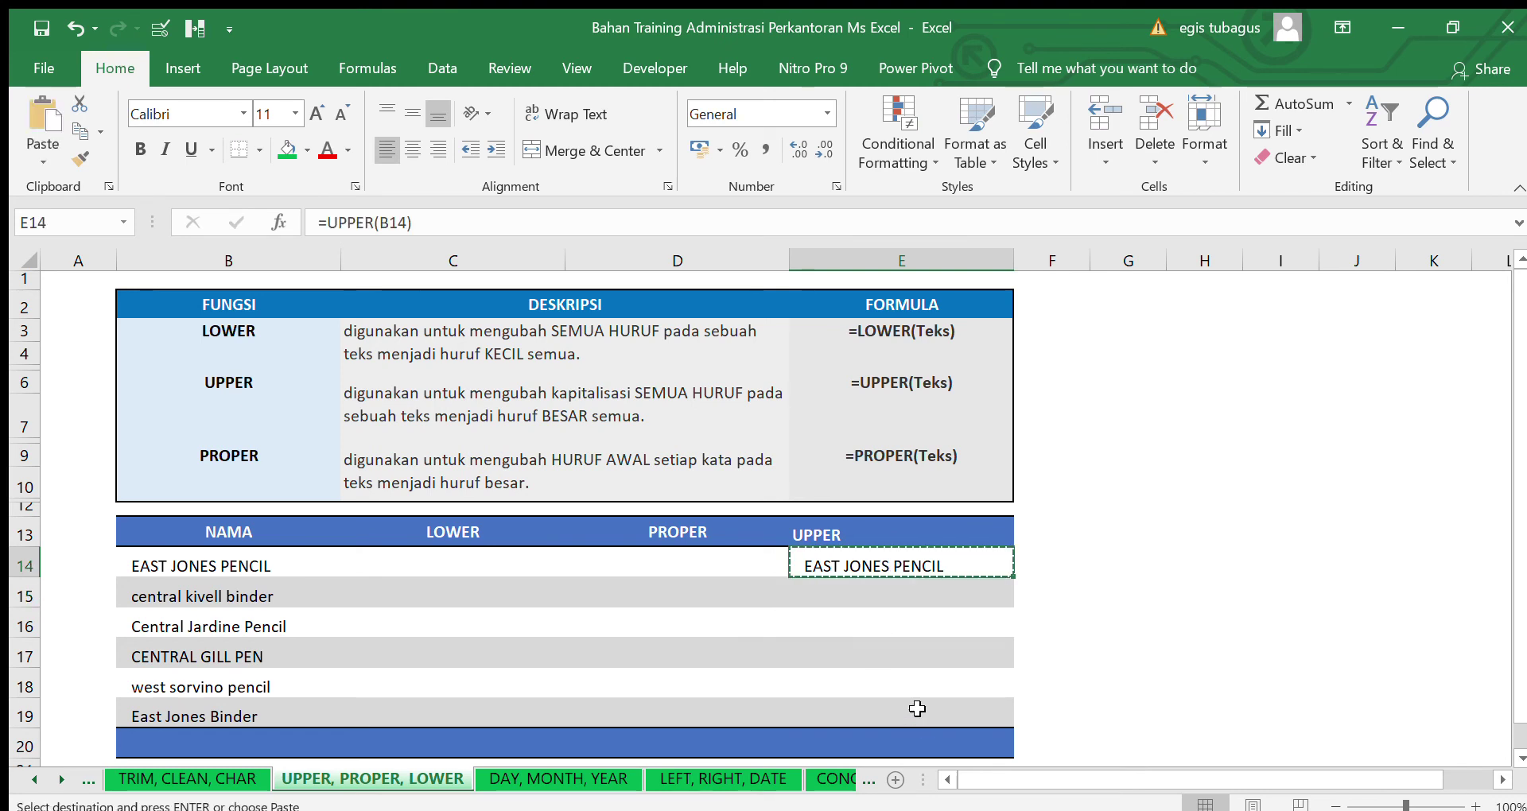
pyautogui.keyDown('shift'); pyautogui.click(914, 714); pyautogui.keyUp('shift')
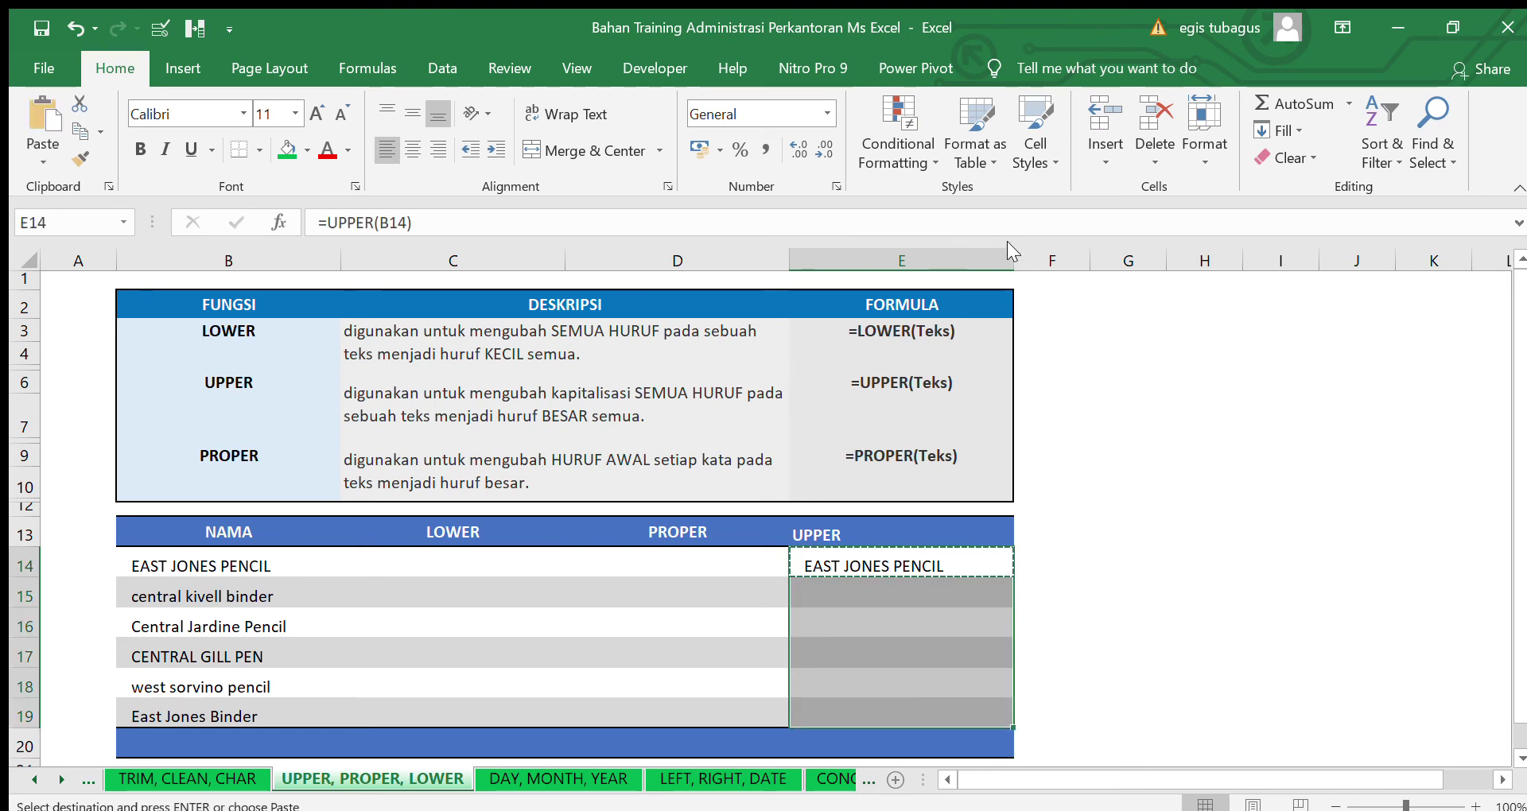
pyautogui.hotkey('ctrl', 'v')
pyautogui.press('Escape')
# Enter =LOWER(B14) in C14 to convert the first name to lowercase
pyautogui.click(408, 566)
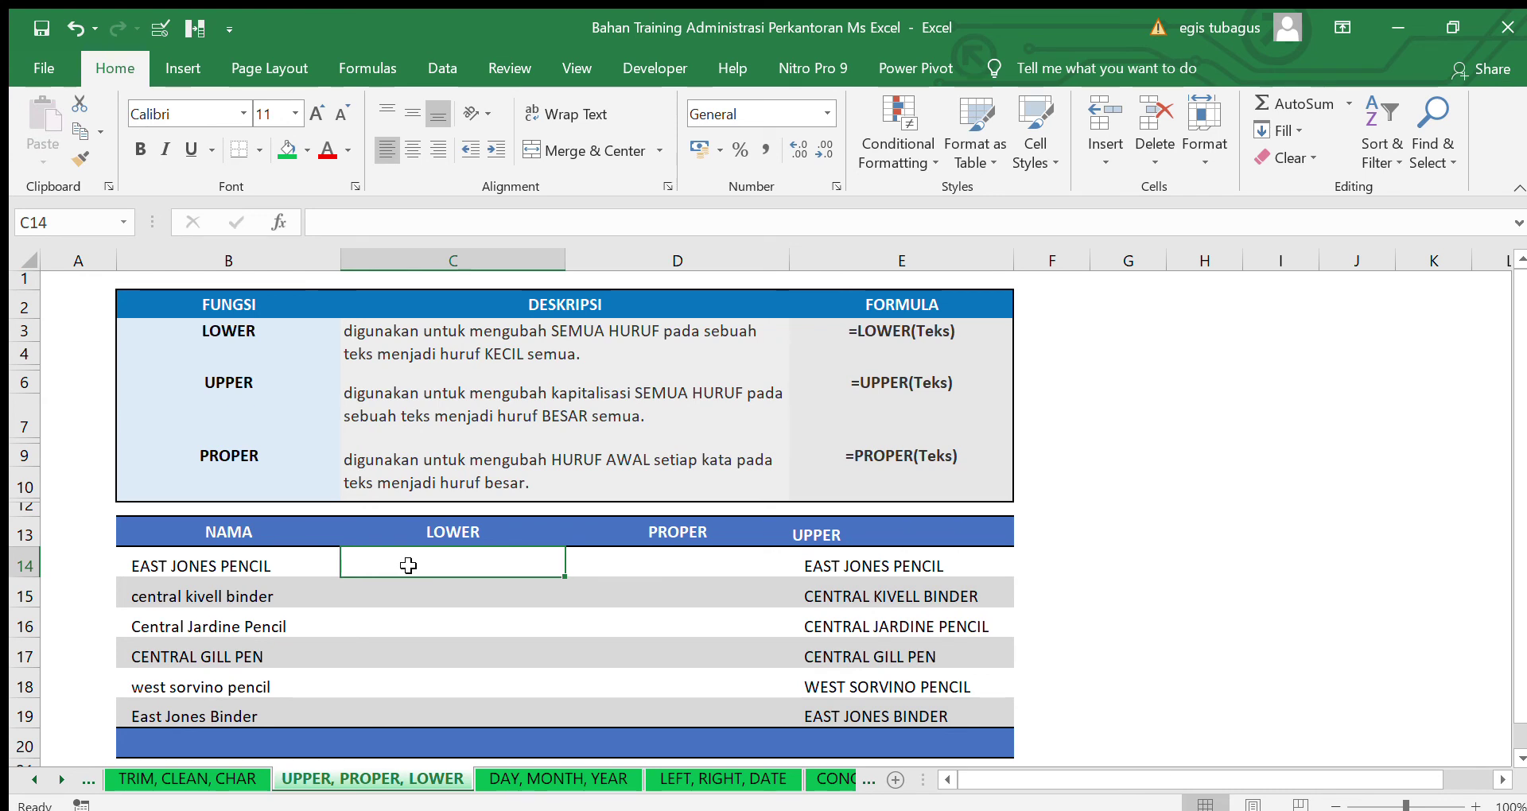
pyautogui.write('=lowe')
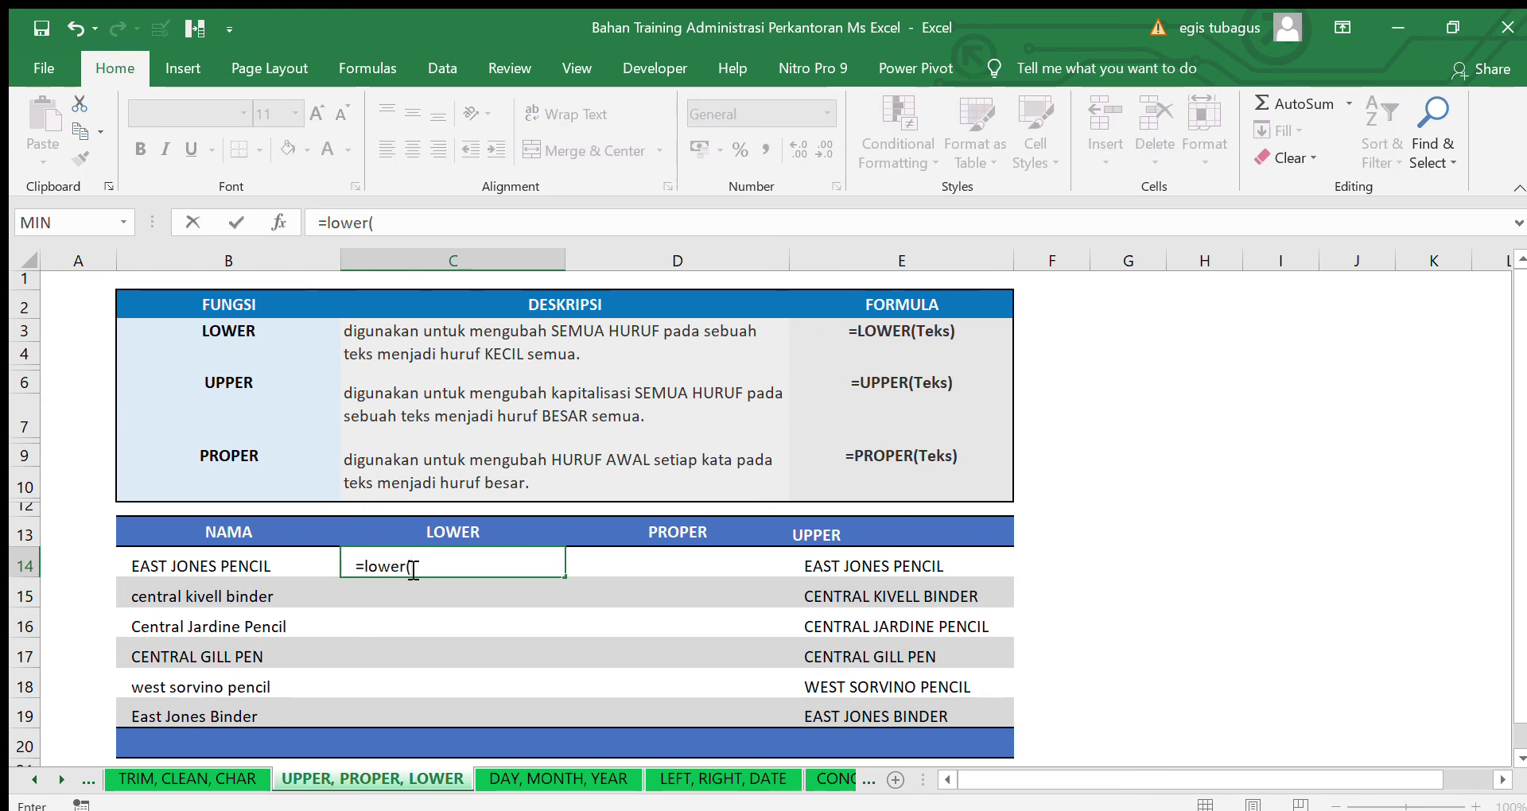
pyautogui.write('r(')
pyautogui.click(262, 566)
pyautogui.press('Return')
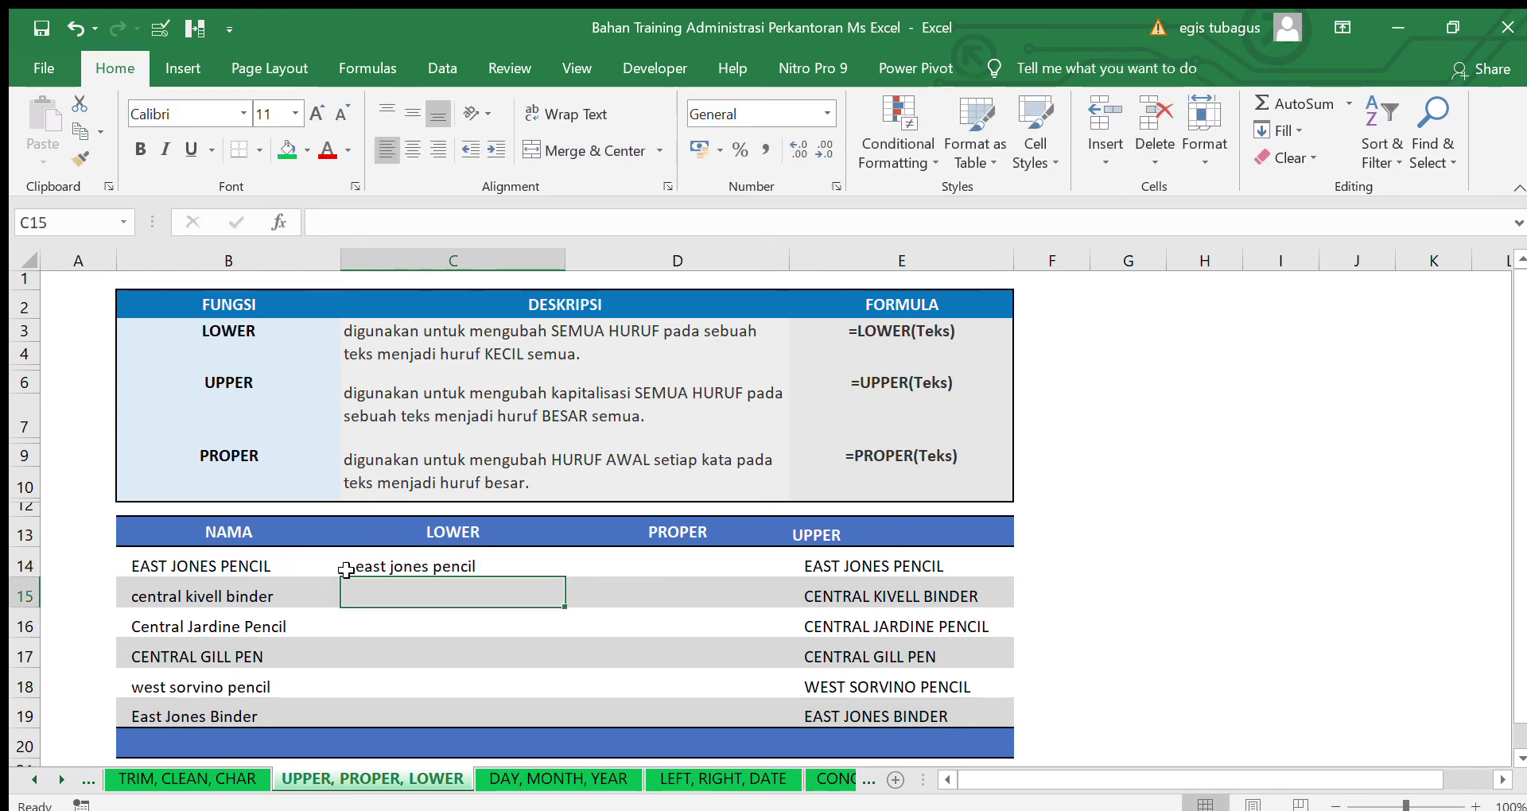
# Copy the LOWER formula from C14 down through C19
pyautogui.click(522, 570)
pyautogui.hotkey('ctrl', 'c')
pyautogui.keyDown('shift'); pyautogui.click(464, 711); pyautogui.keyUp('shift')
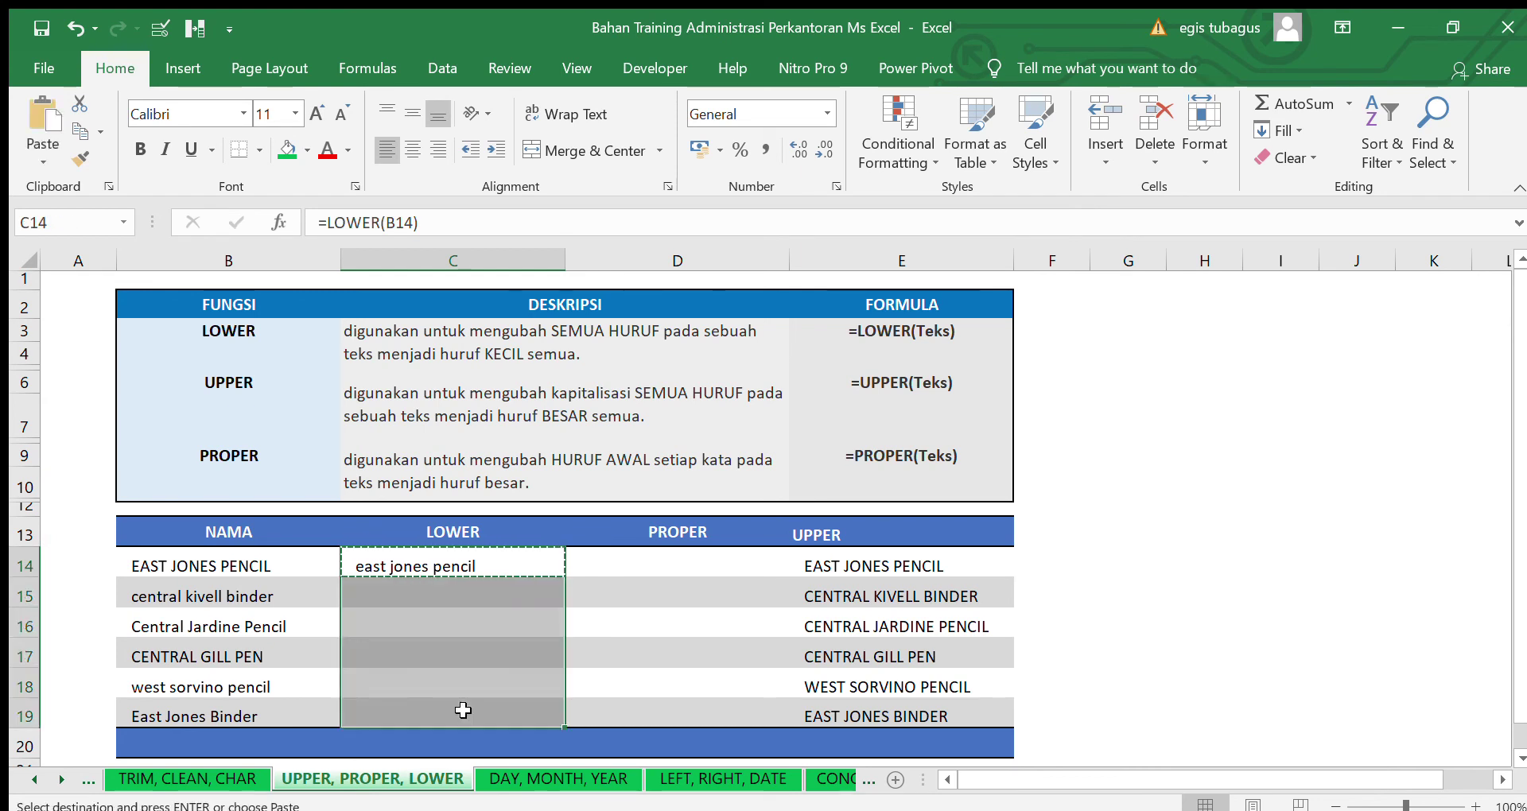
pyautogui.hotkey('ctrl', 'v')
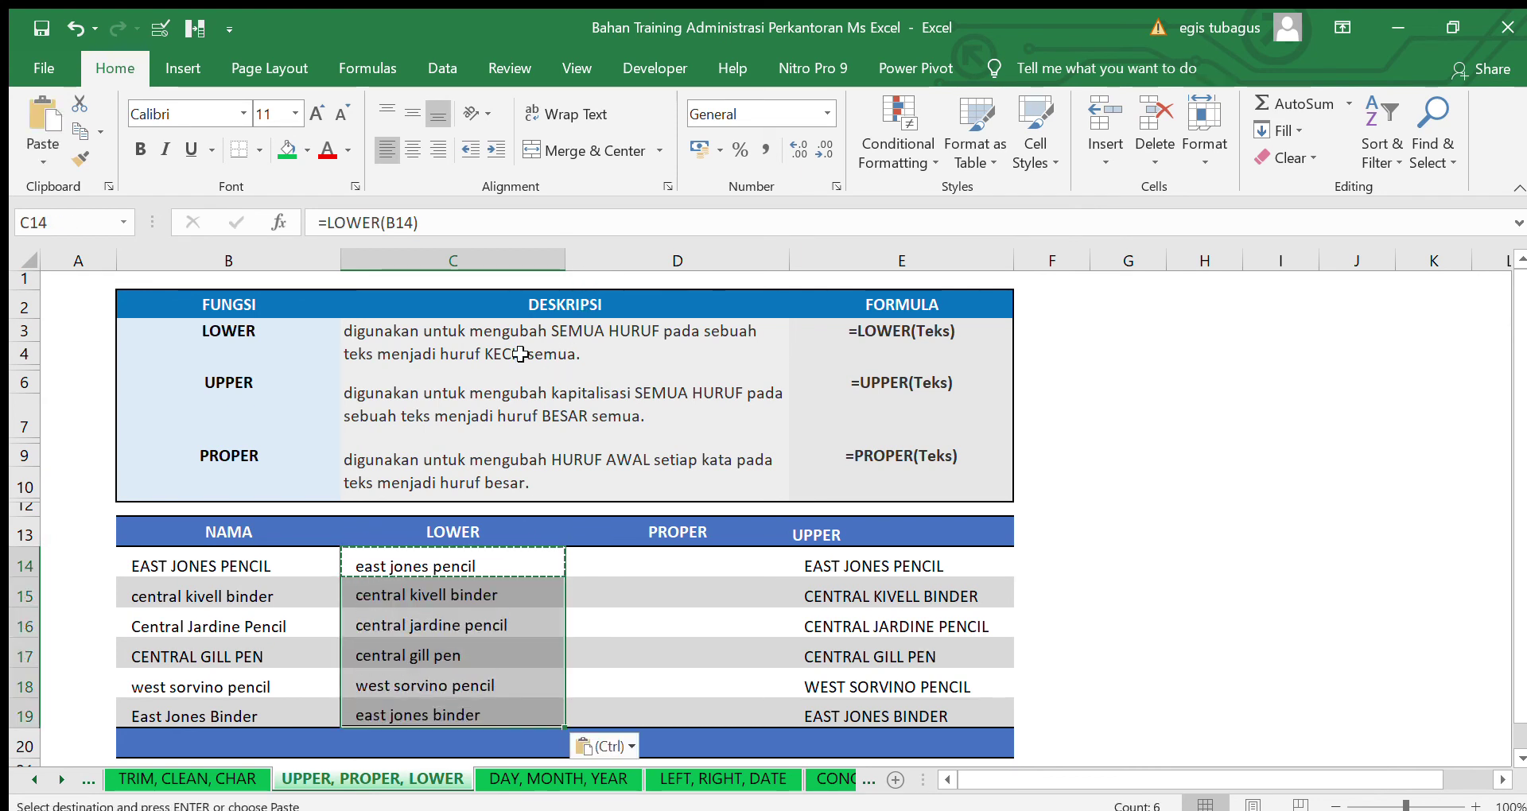
pyautogui.click(400, 566)
pyautogui.press('Escape')
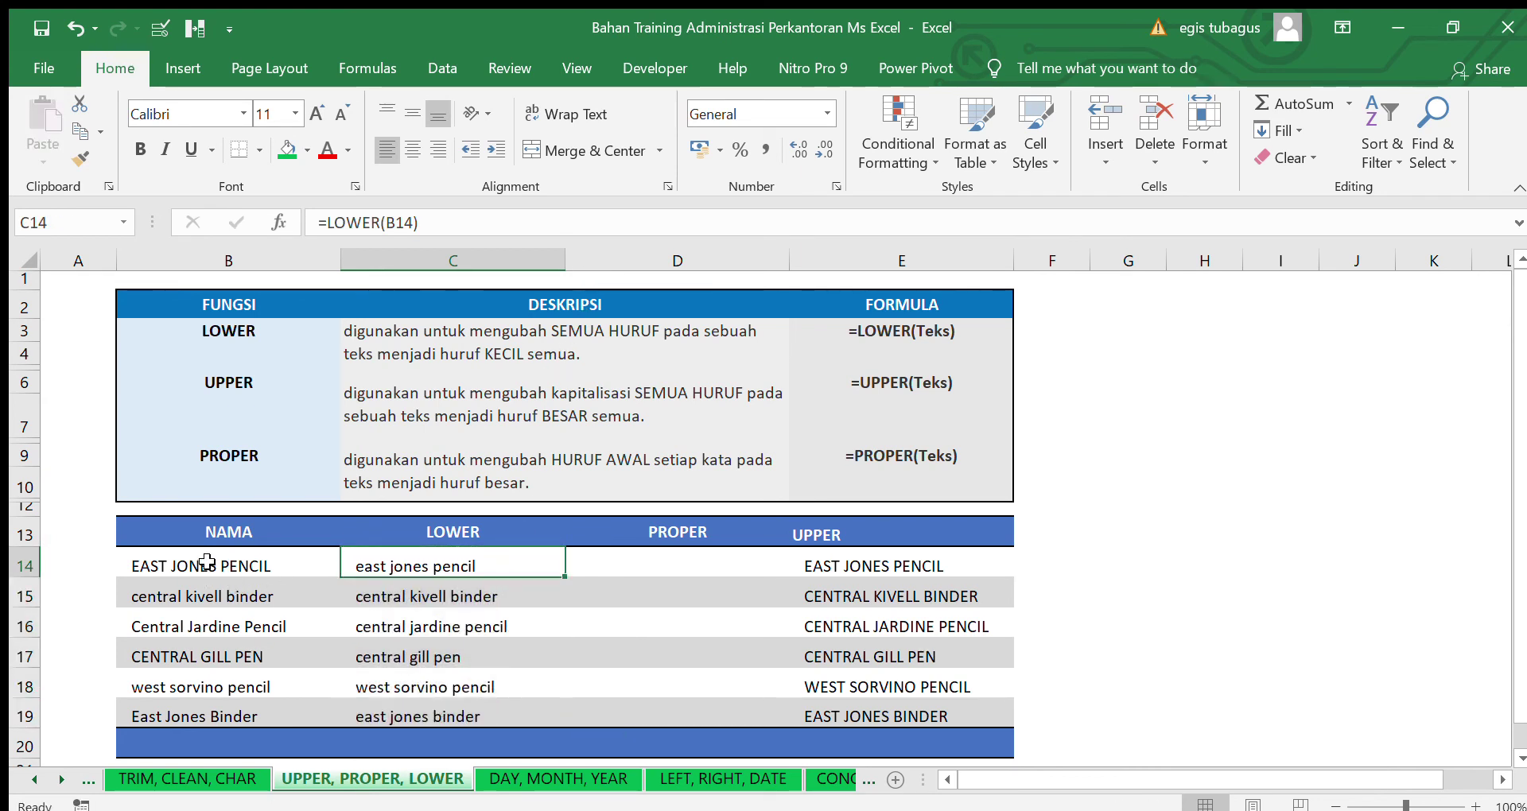
# Enter =PROPER(B14) in D14 to capitalize the first letter of each word in the first name
pyautogui.click(676, 565)
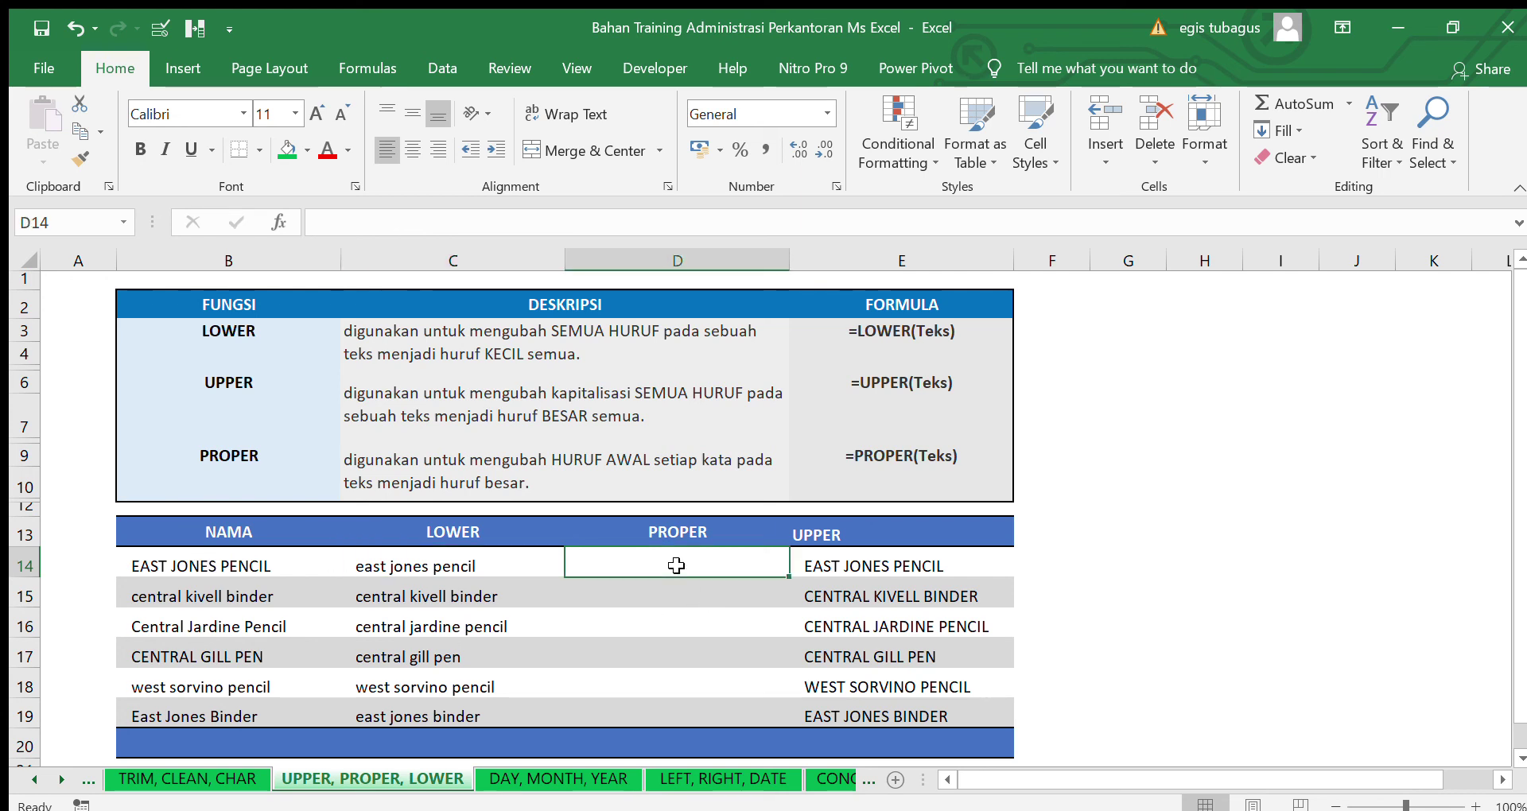
pyautogui.write('=proper')
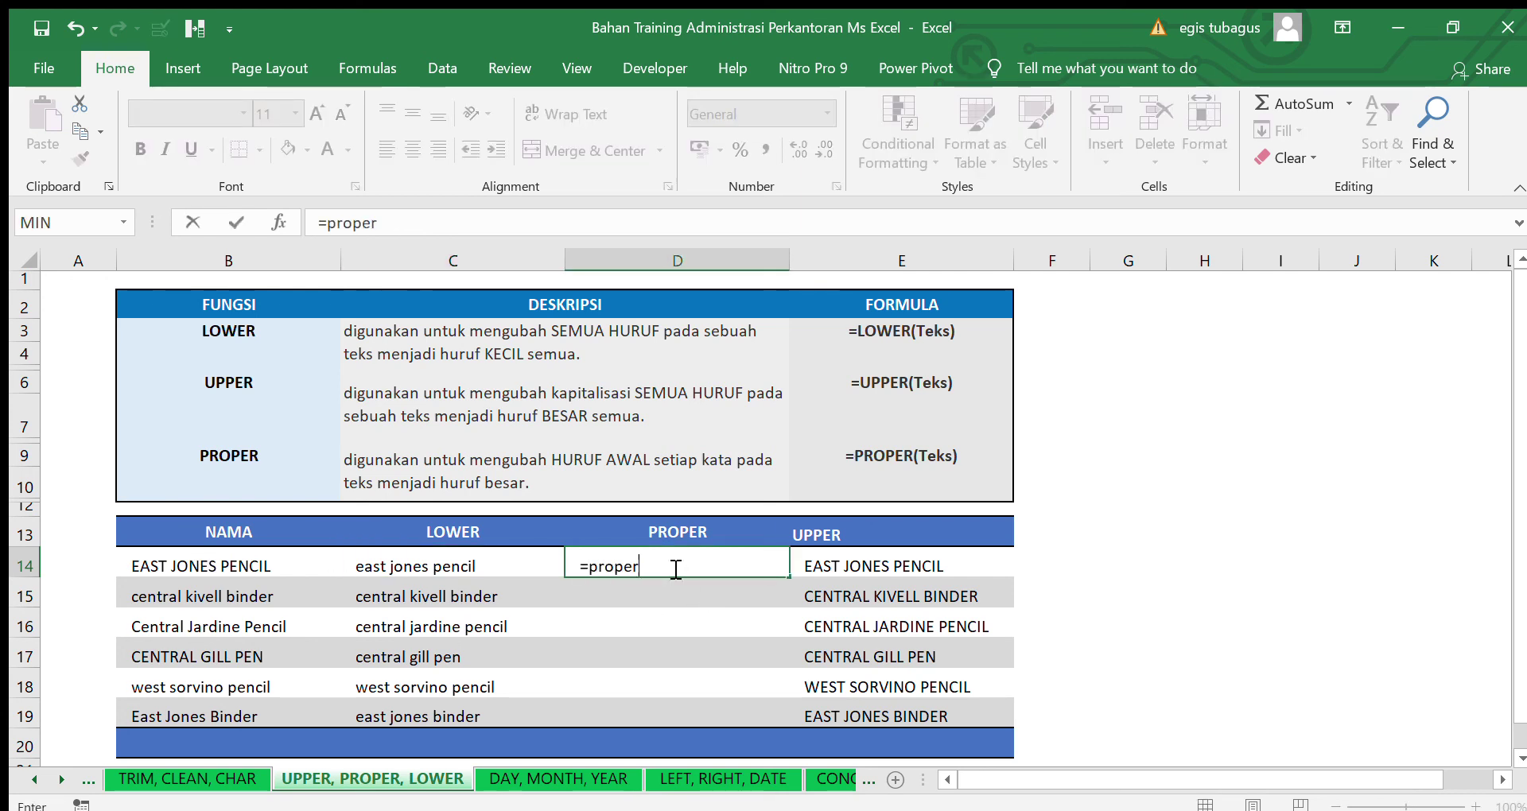
pyautogui.write('(')
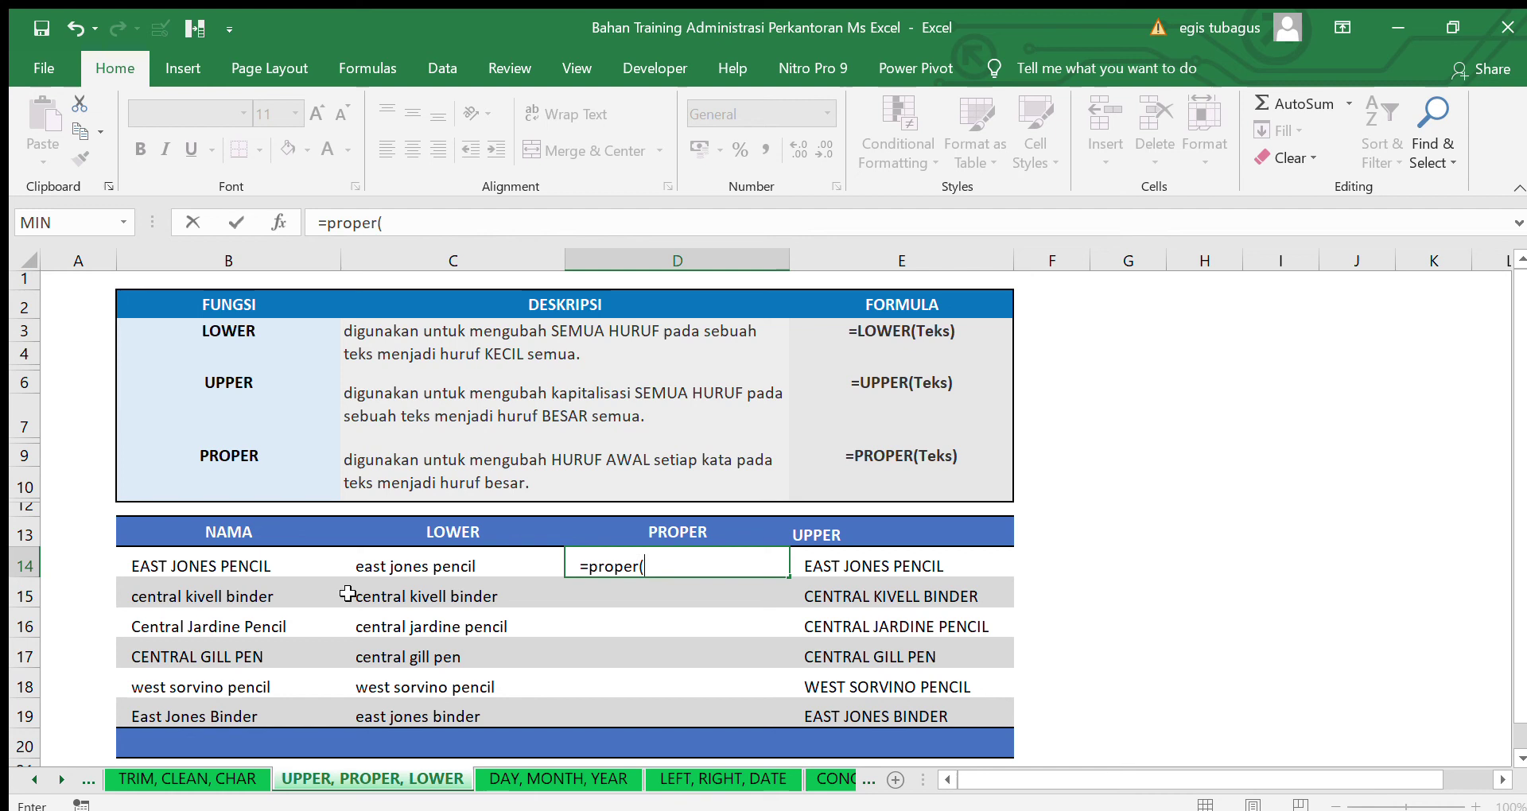
pyautogui.click(270, 570)
pyautogui.press('Return')
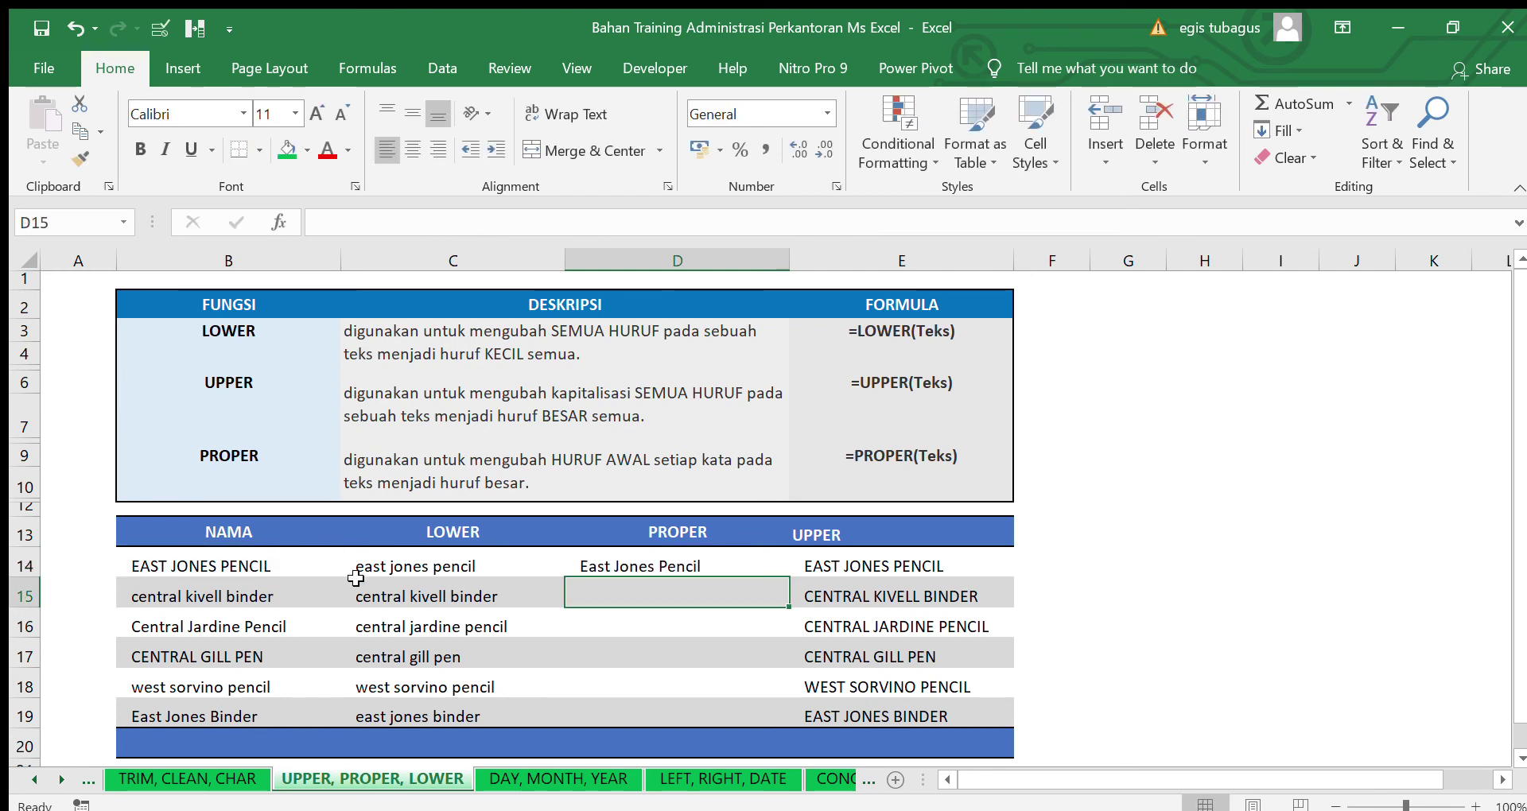
# Copy the PROPER formula from D14 down through D19
pyautogui.click(678, 574)
pyautogui.hotkey('ctrl', 'c')
pyautogui.keyDown('shift'); pyautogui.click(665, 713); pyautogui.keyUp('shift')
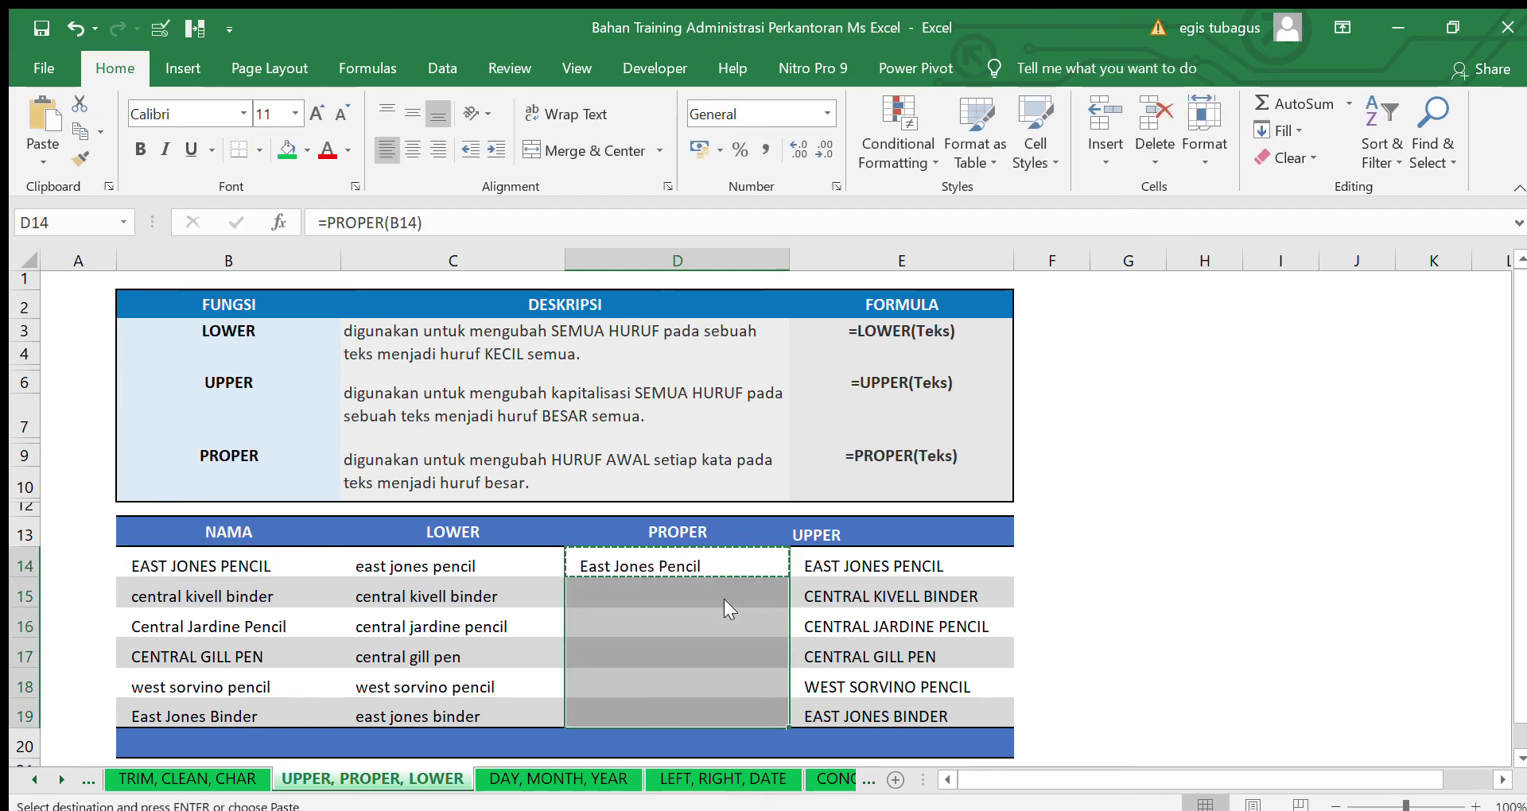
pyautogui.press('Return')
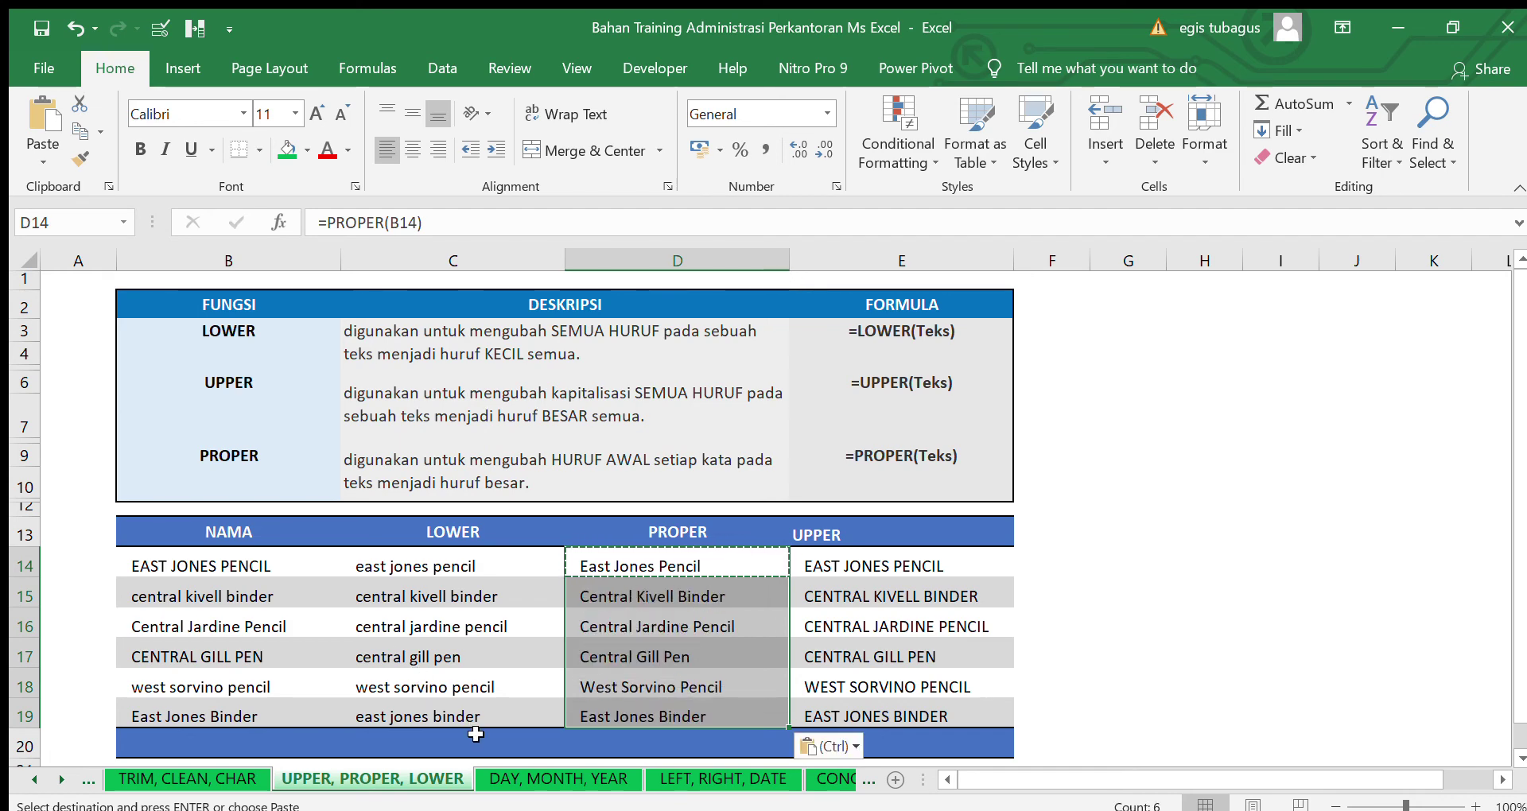
# On the DAY, MONTH, YEAR sheet, enter =TODAY() in H3 and =NOW() in H4
pyautogui.click(523, 784)
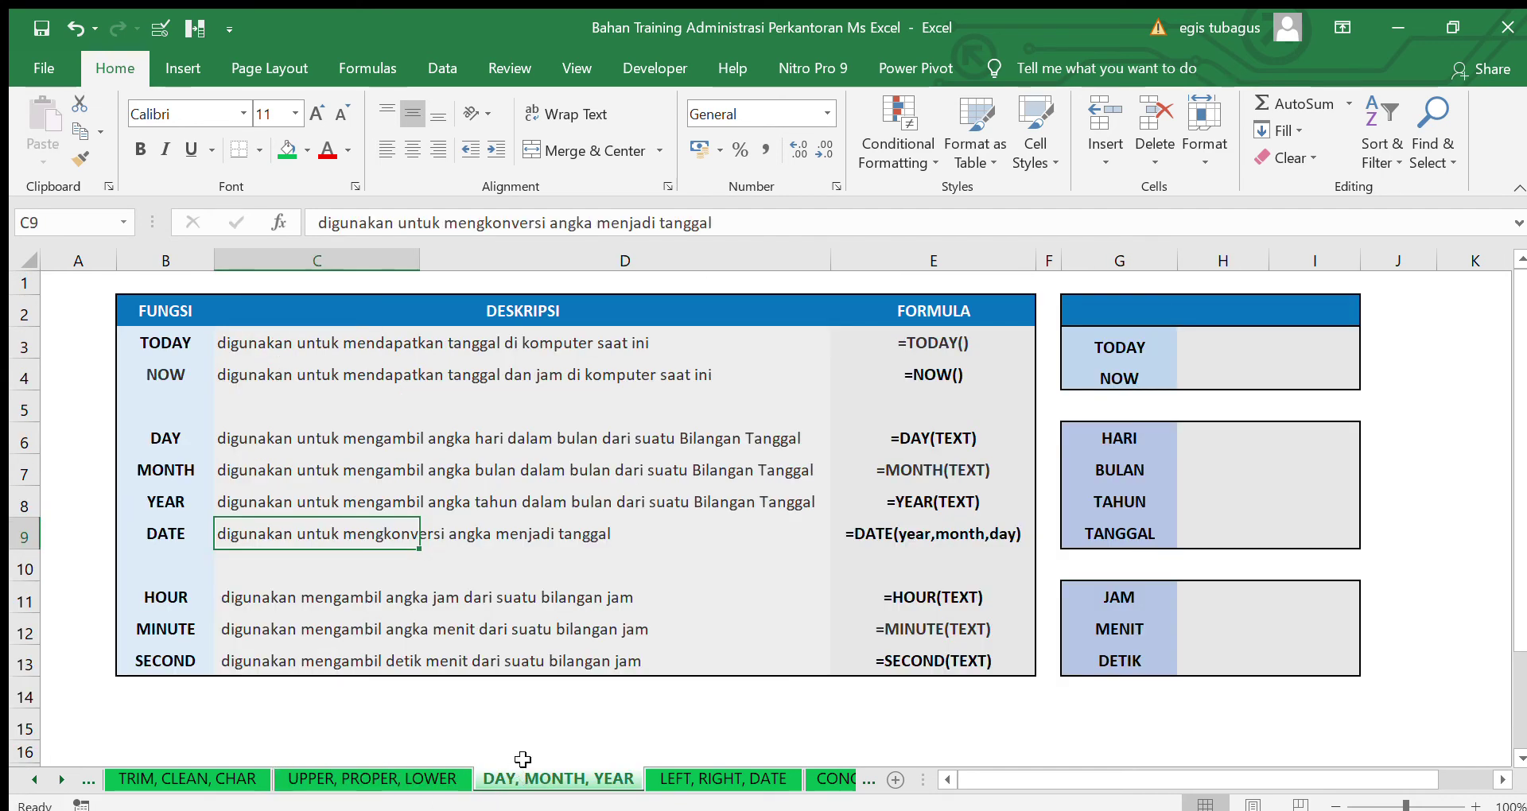
pyautogui.click(1263, 347)
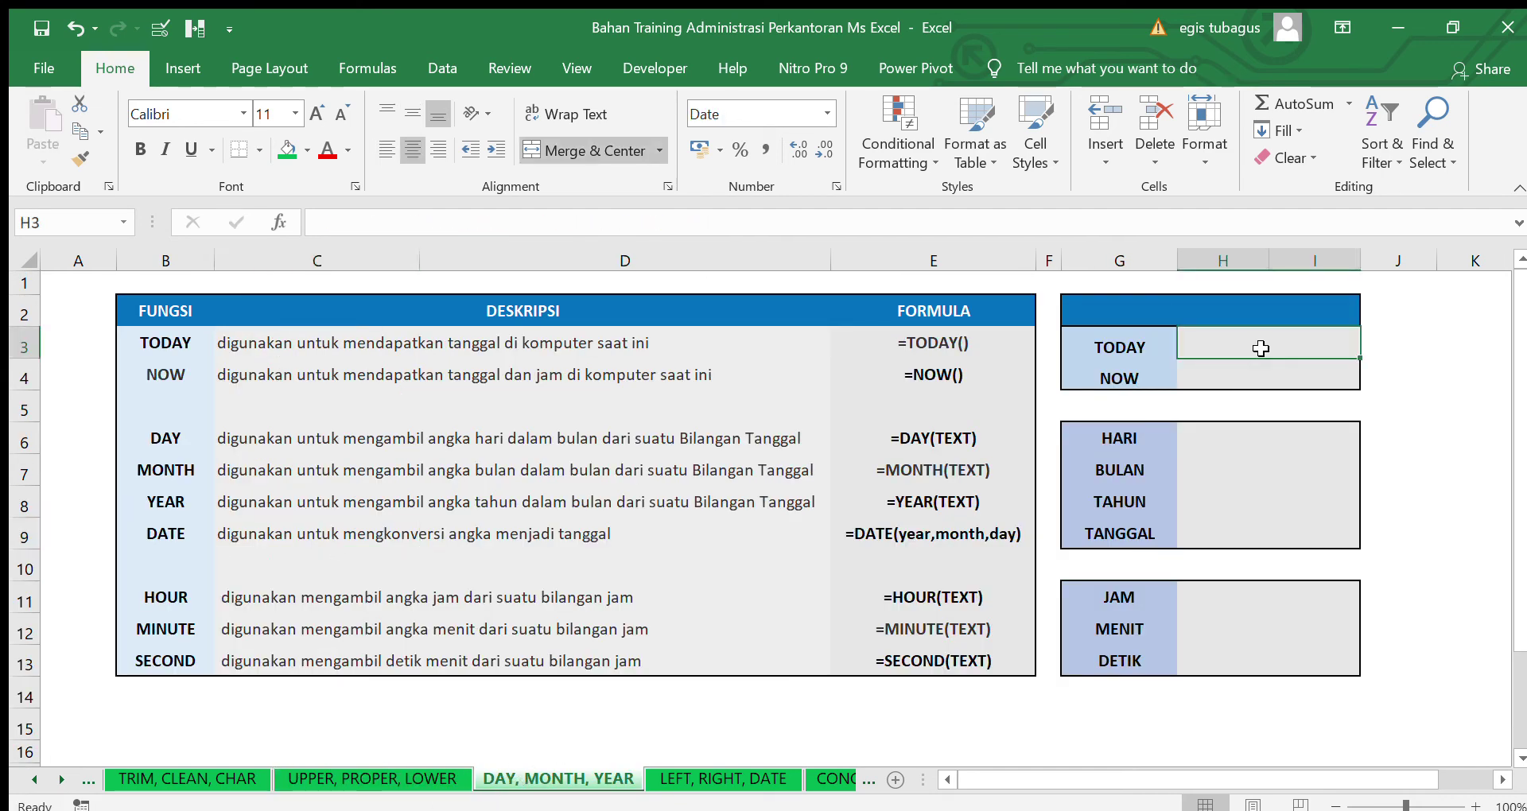
pyautogui.write('=today')
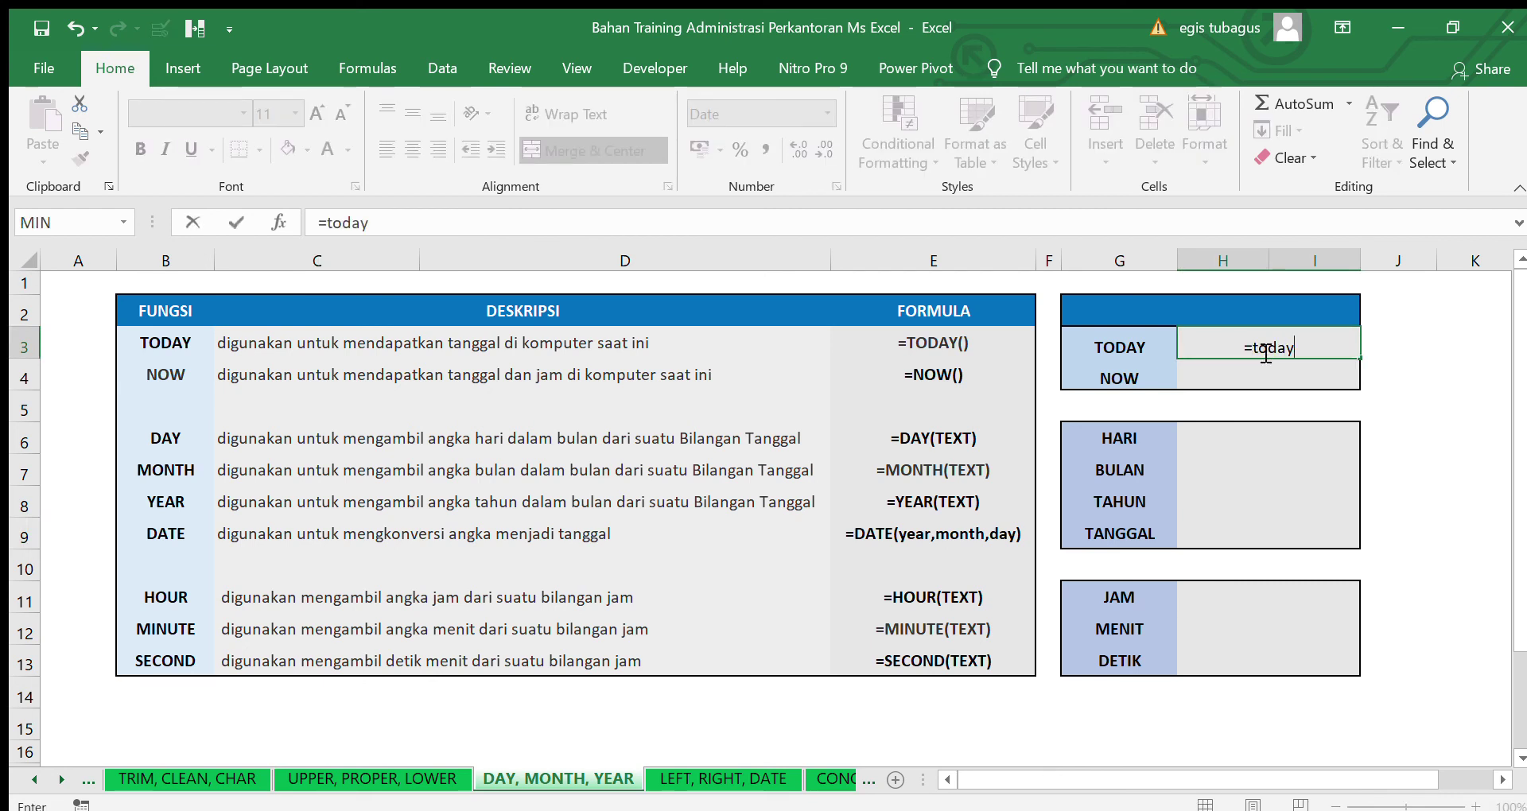
pyautogui.write('()')
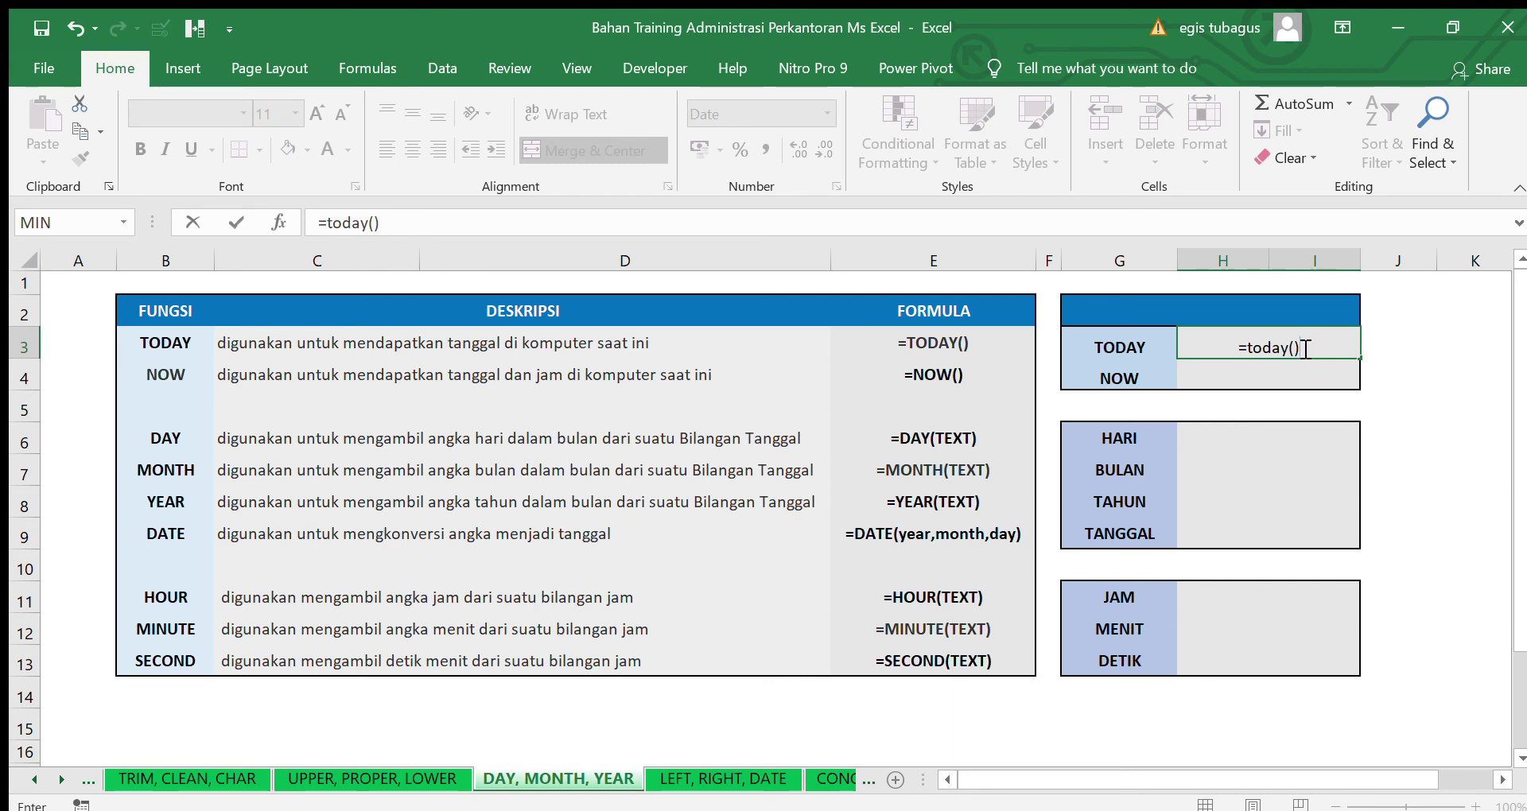
pyautogui.press('Return')
pyautogui.write('=now(')
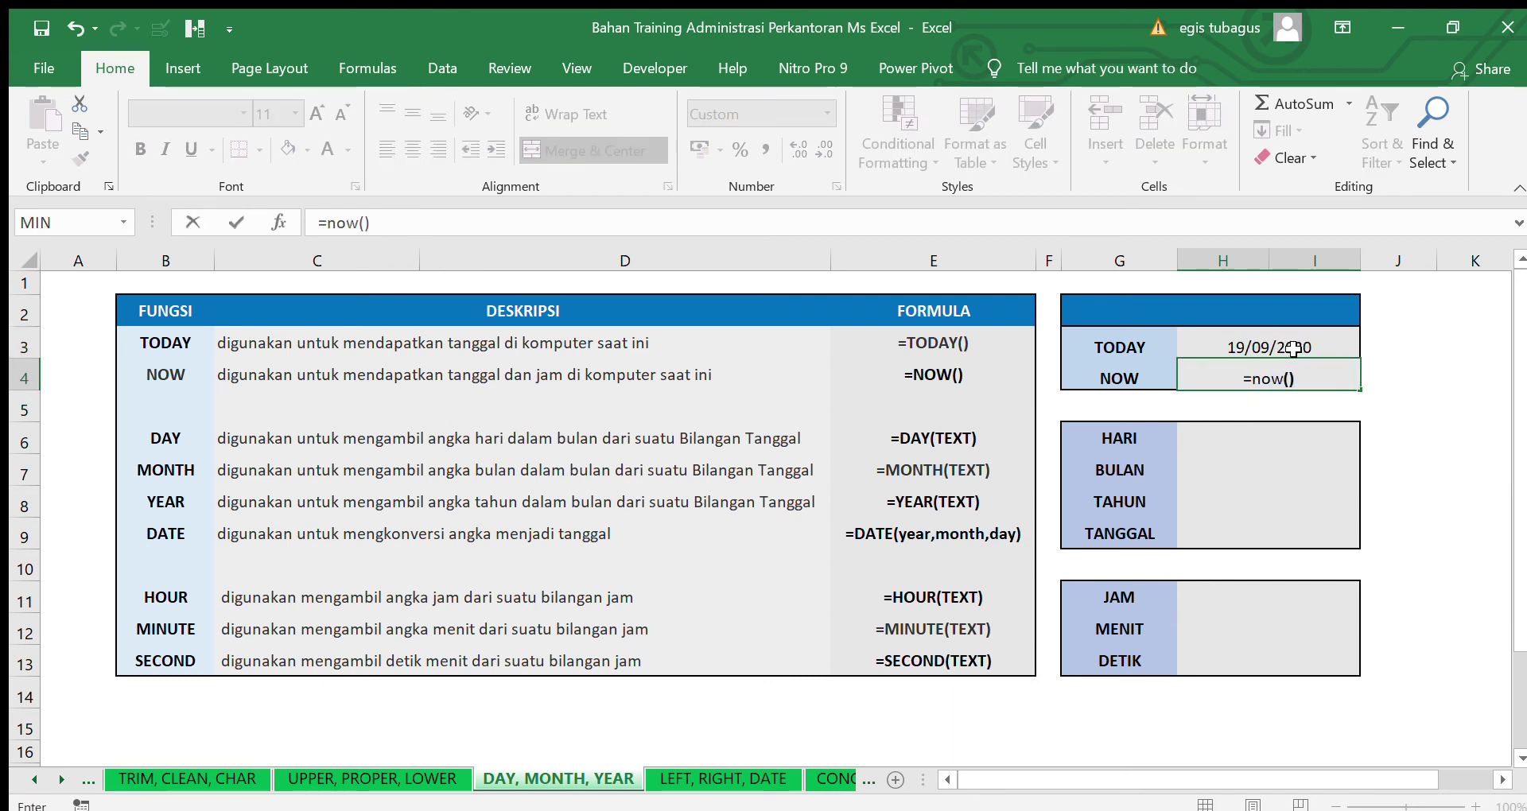
pyautogui.press('Return')
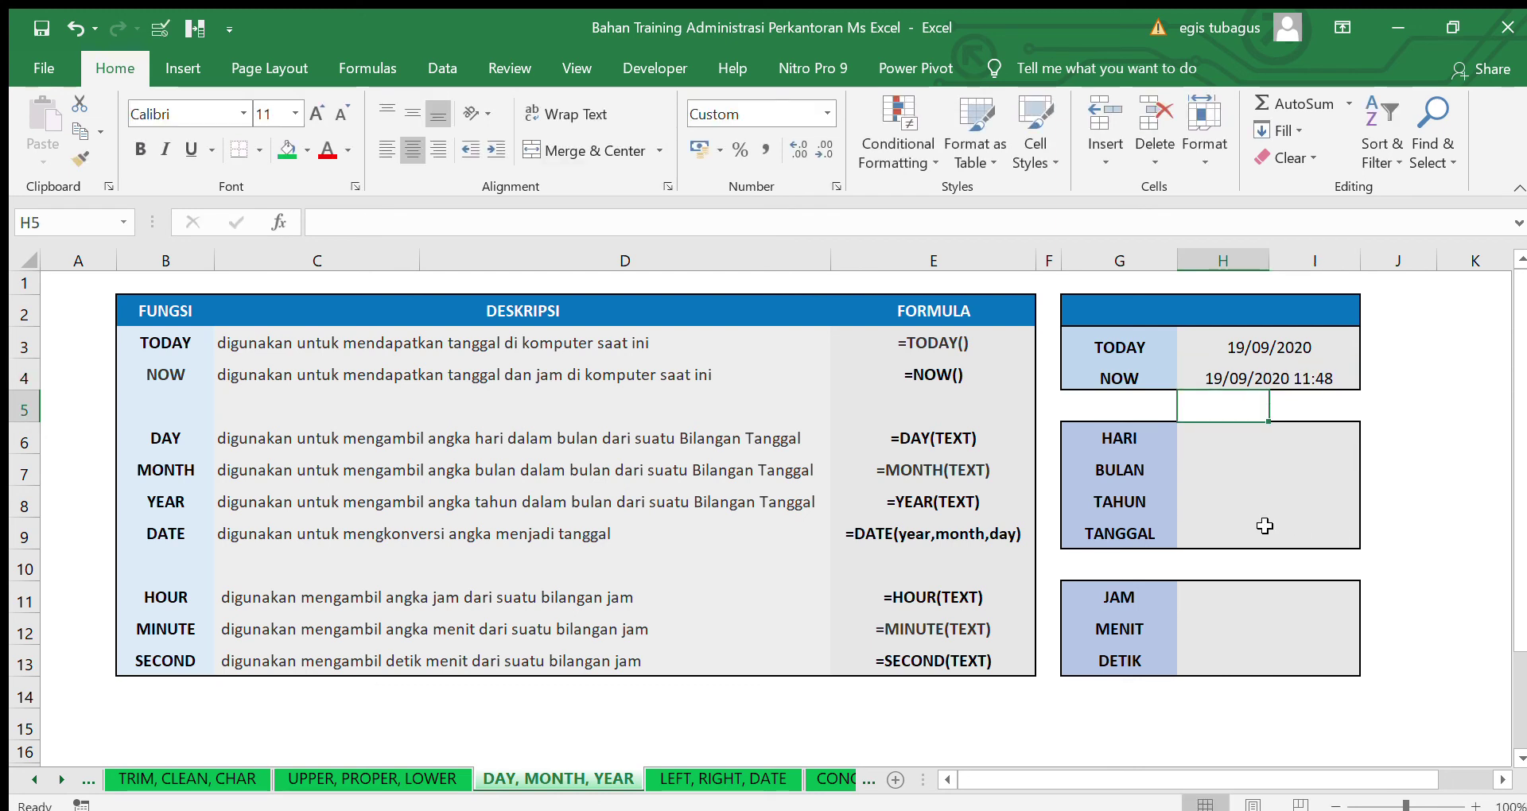
pyautogui.click(1269, 356)
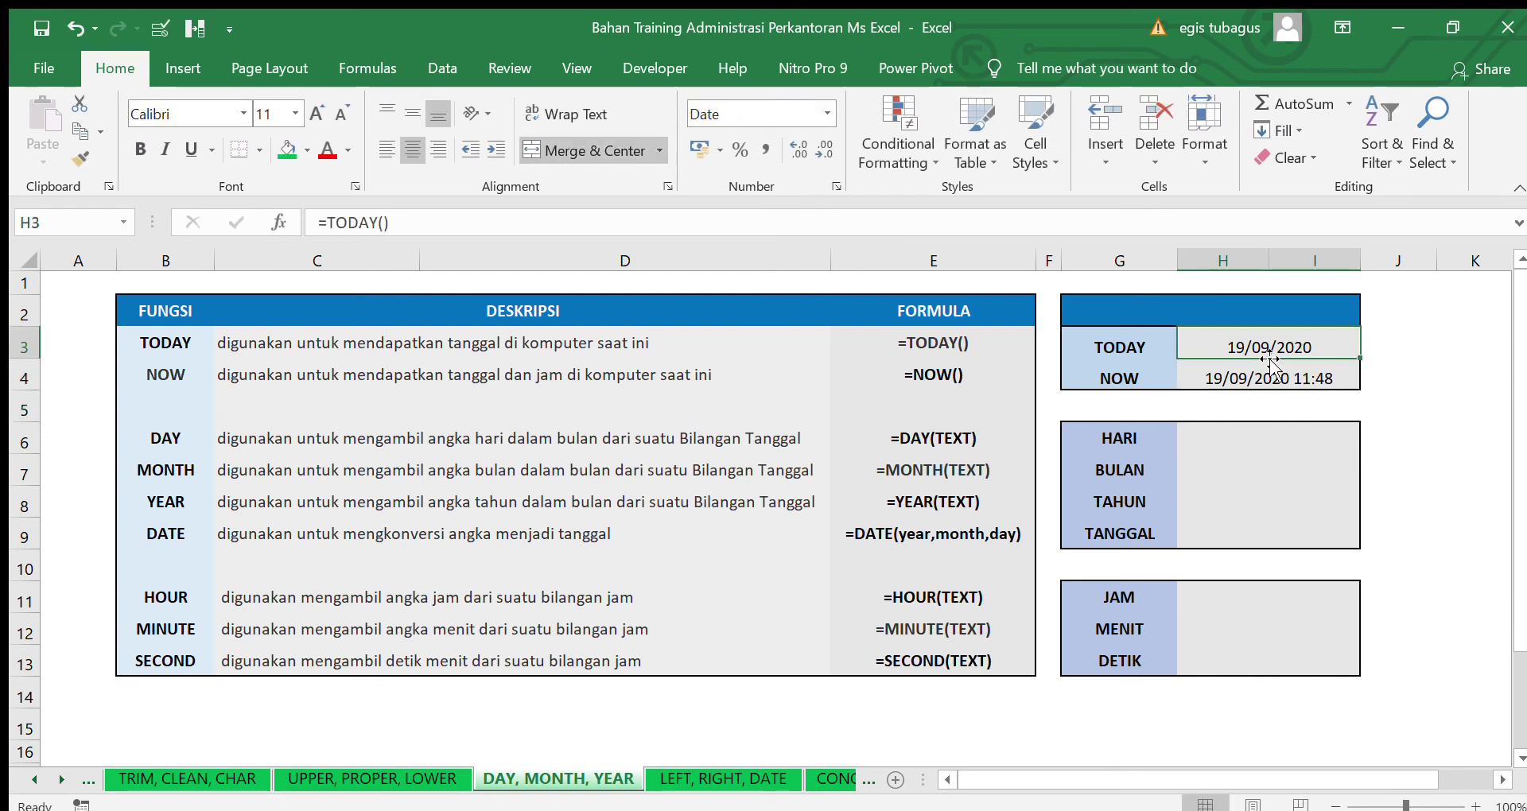
pyautogui.keyDown('shift'); pyautogui.click(1308, 379); pyautogui.keyUp('shift')
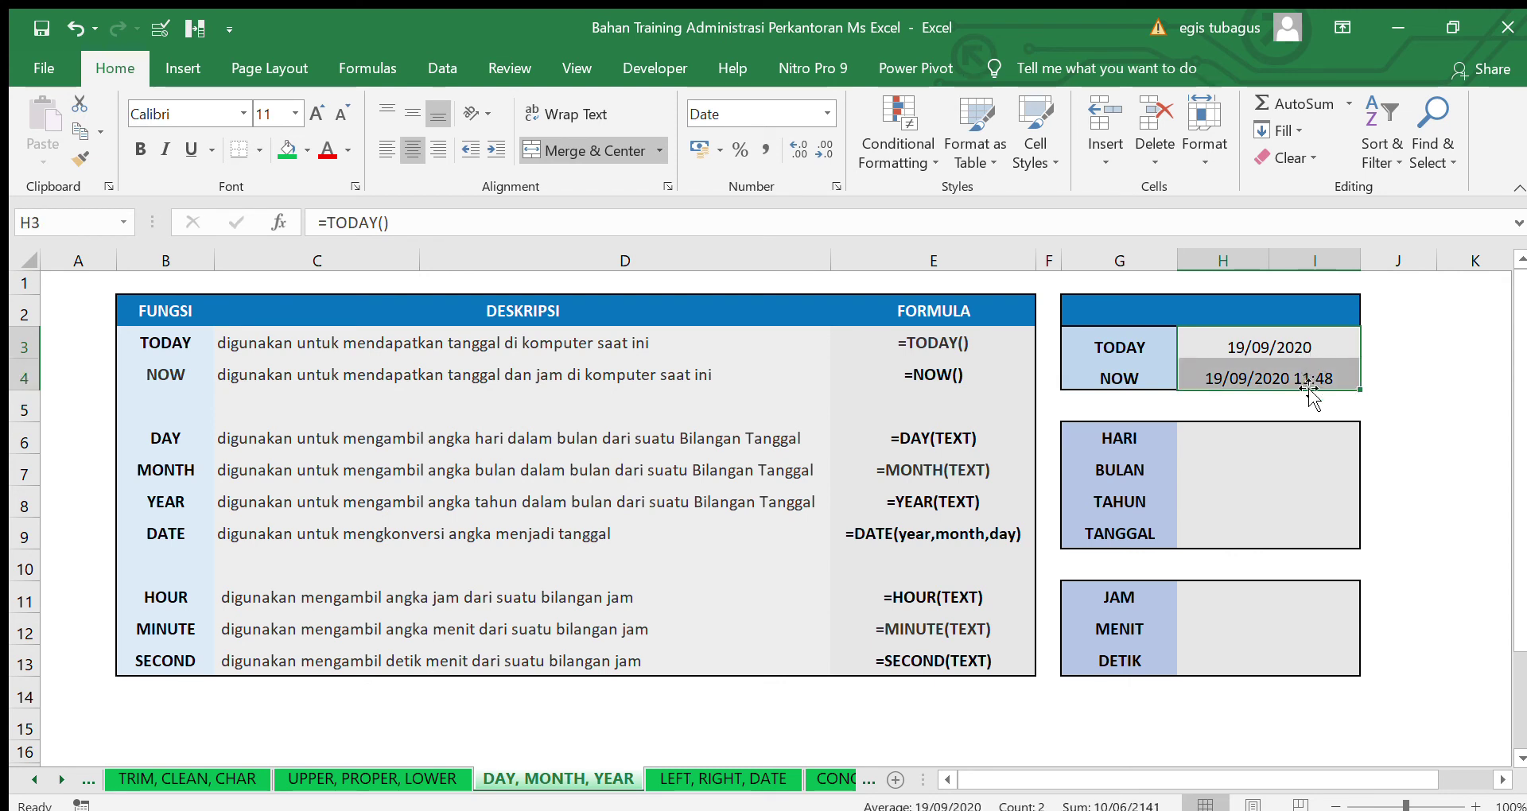
pyautogui.hotkey('ctrl', 'c')
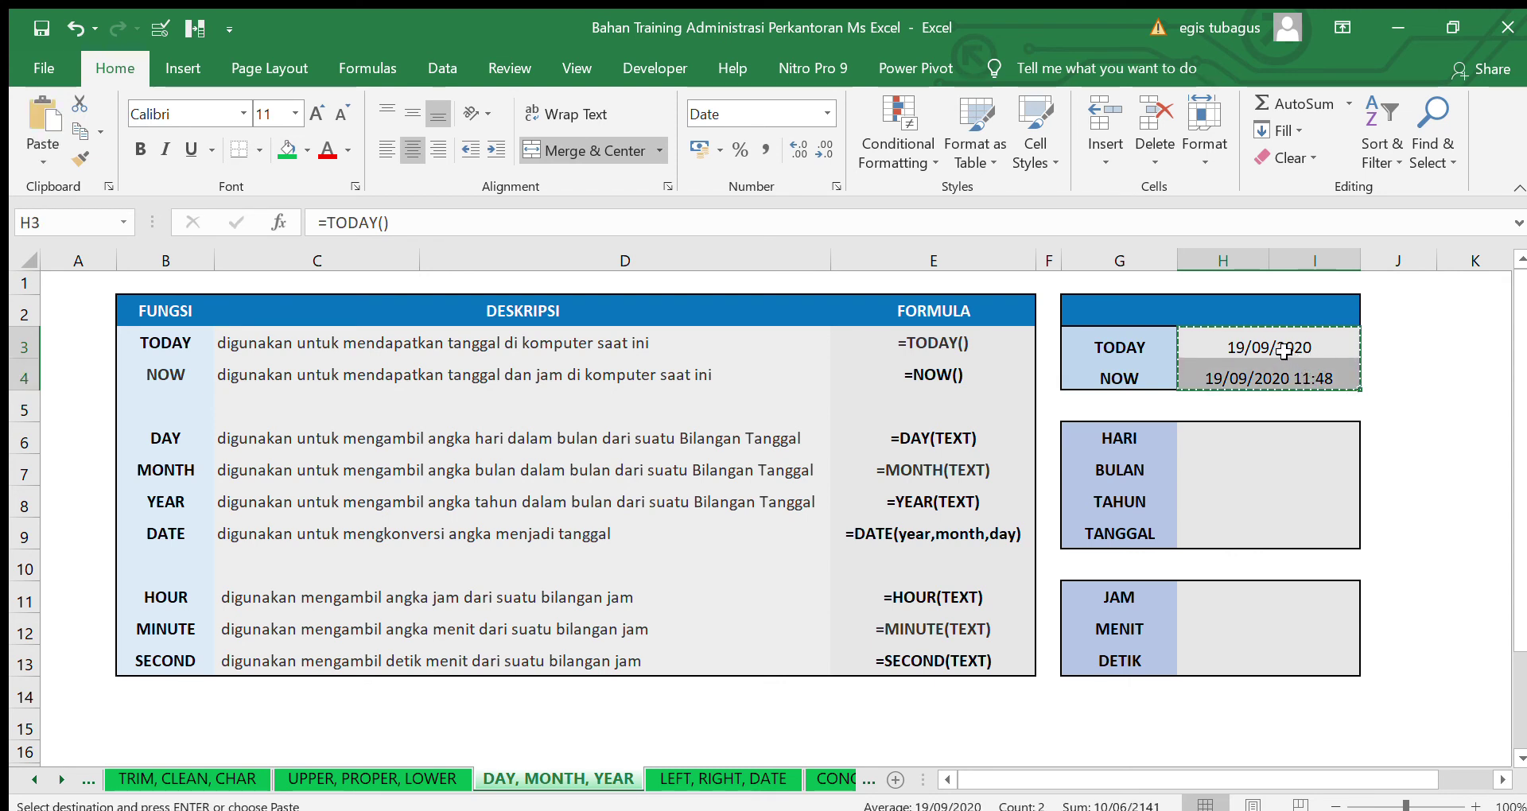
pyautogui.click(1110, 361)
pyautogui.press('Escape')
# In the HARI row, extract the day from both dates with =DAY(H3) in H6 and =DAY(H4) in I6
pyautogui.click(1216, 436)
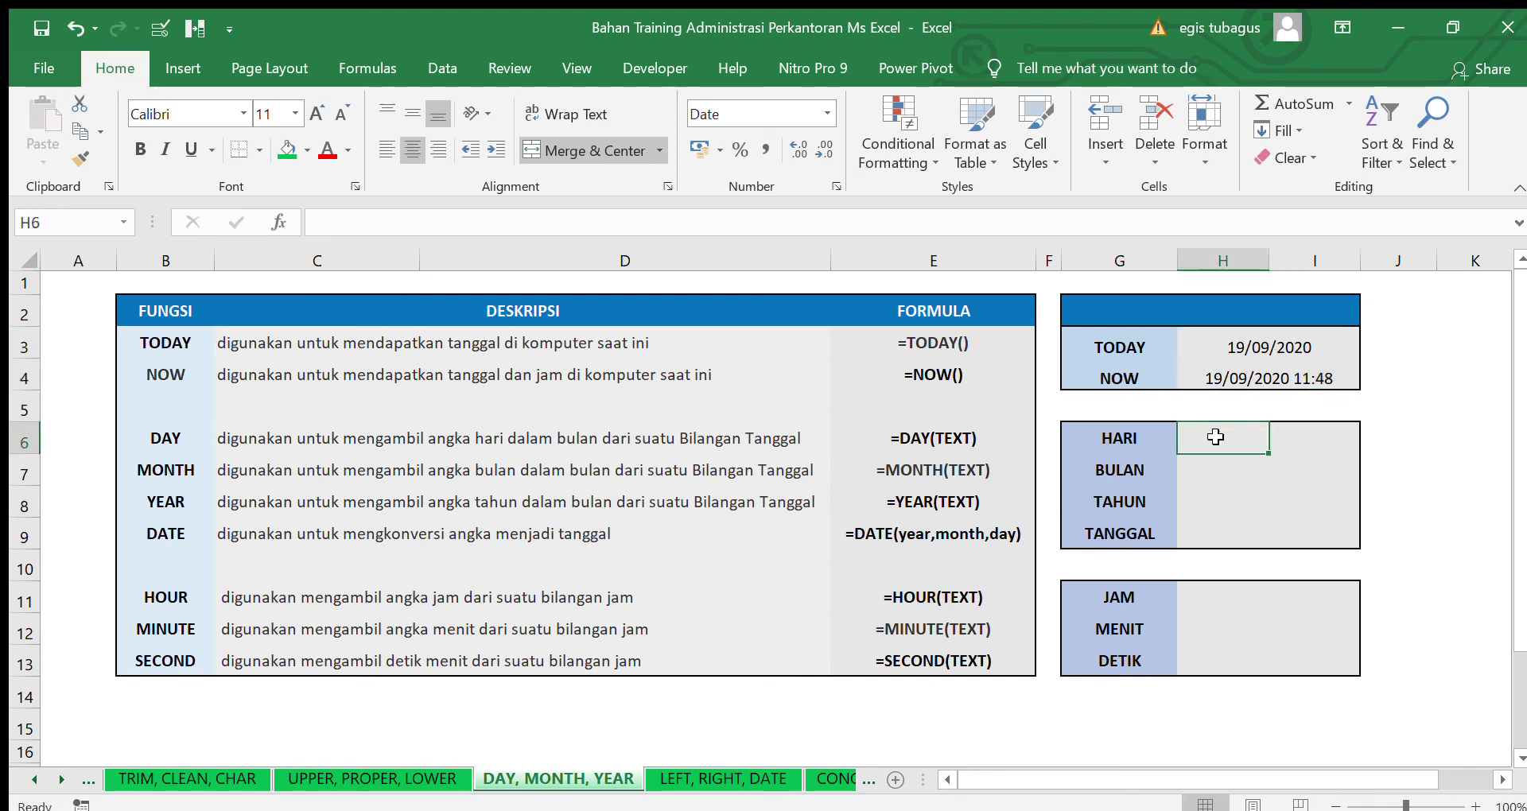
pyautogui.write('=day(')
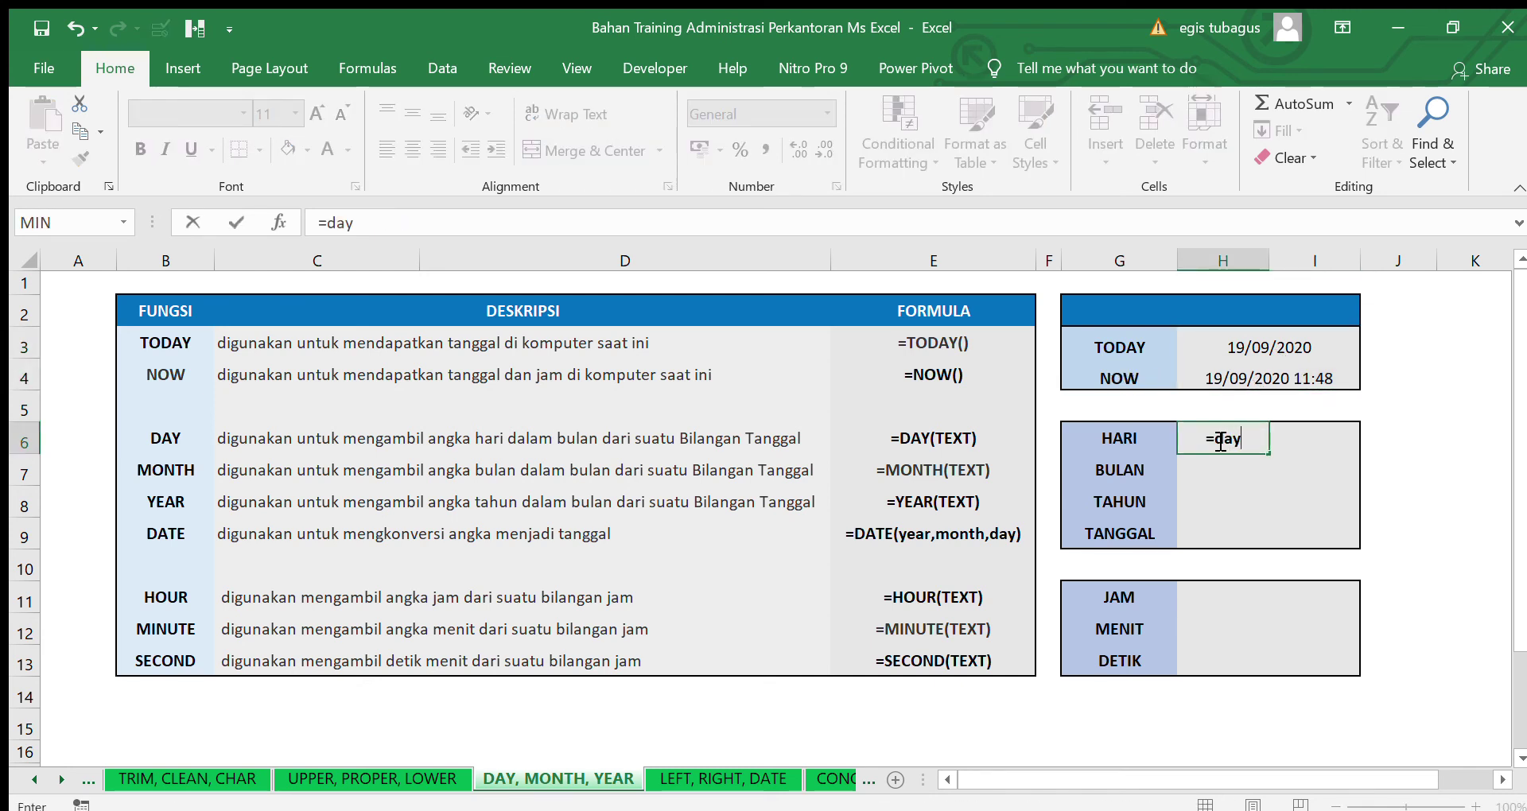
pyautogui.click(1243, 349)
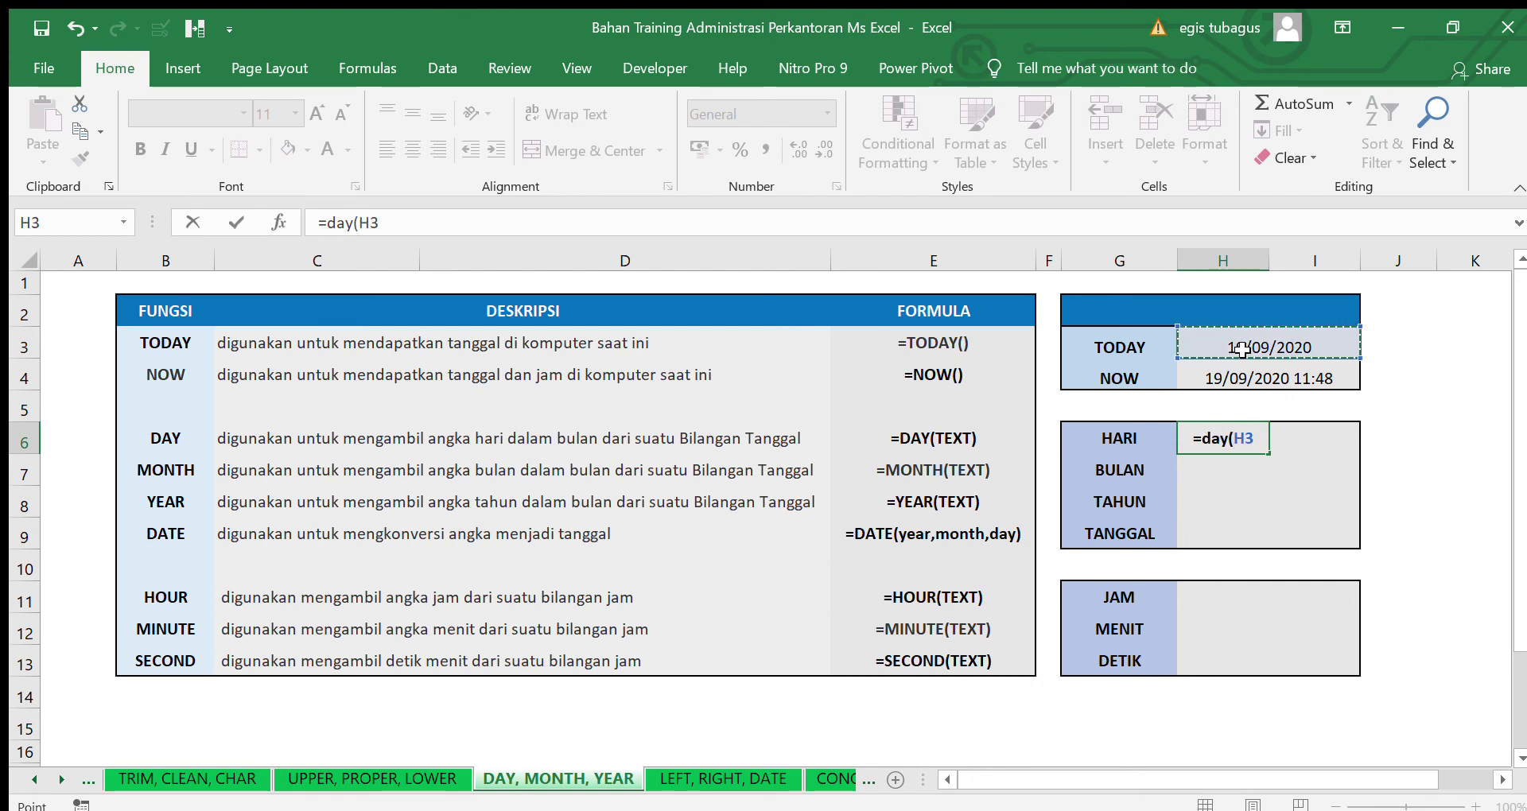
pyautogui.press('Return')
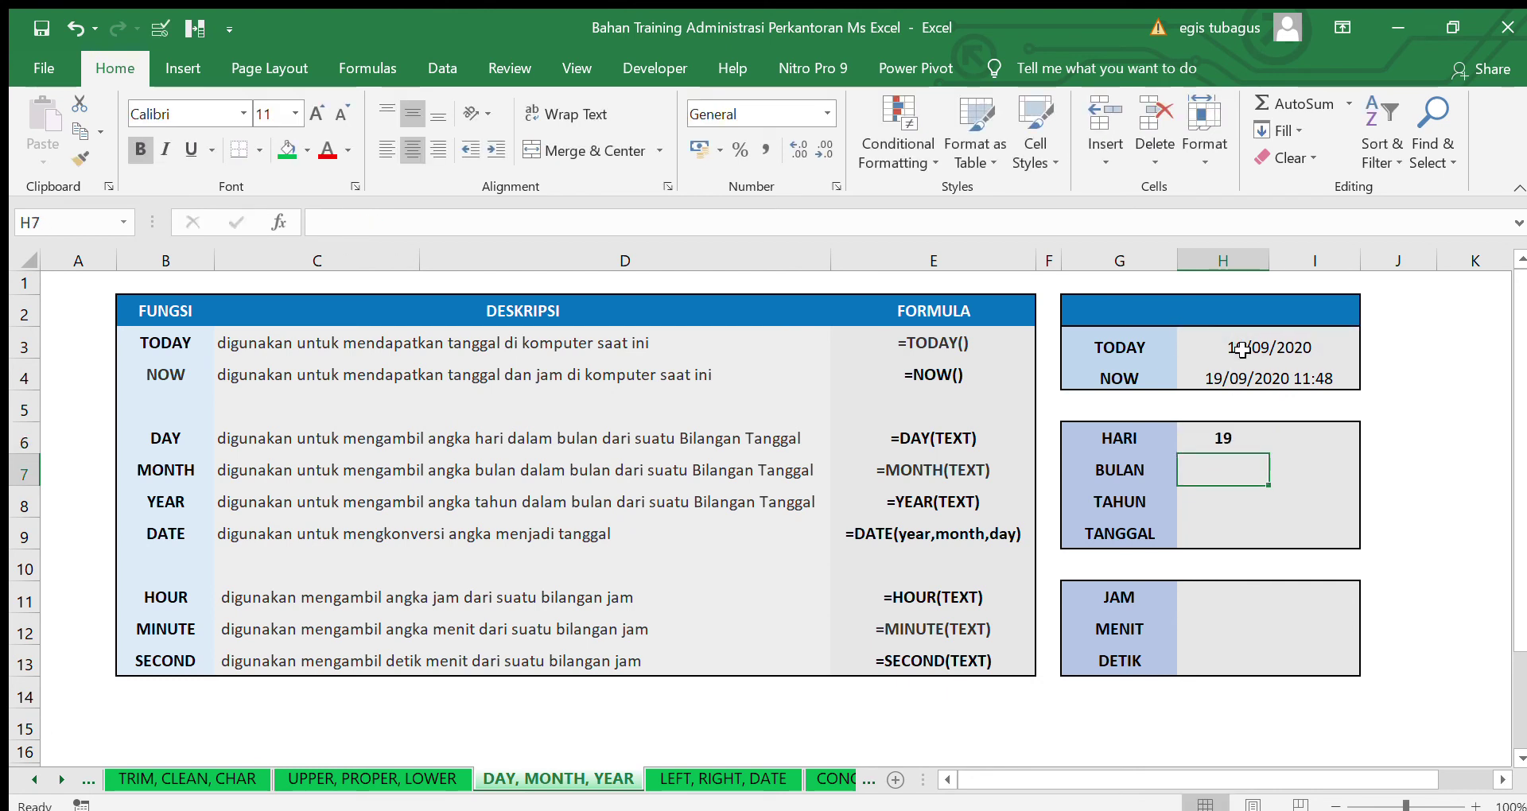
pyautogui.click(1221, 440)
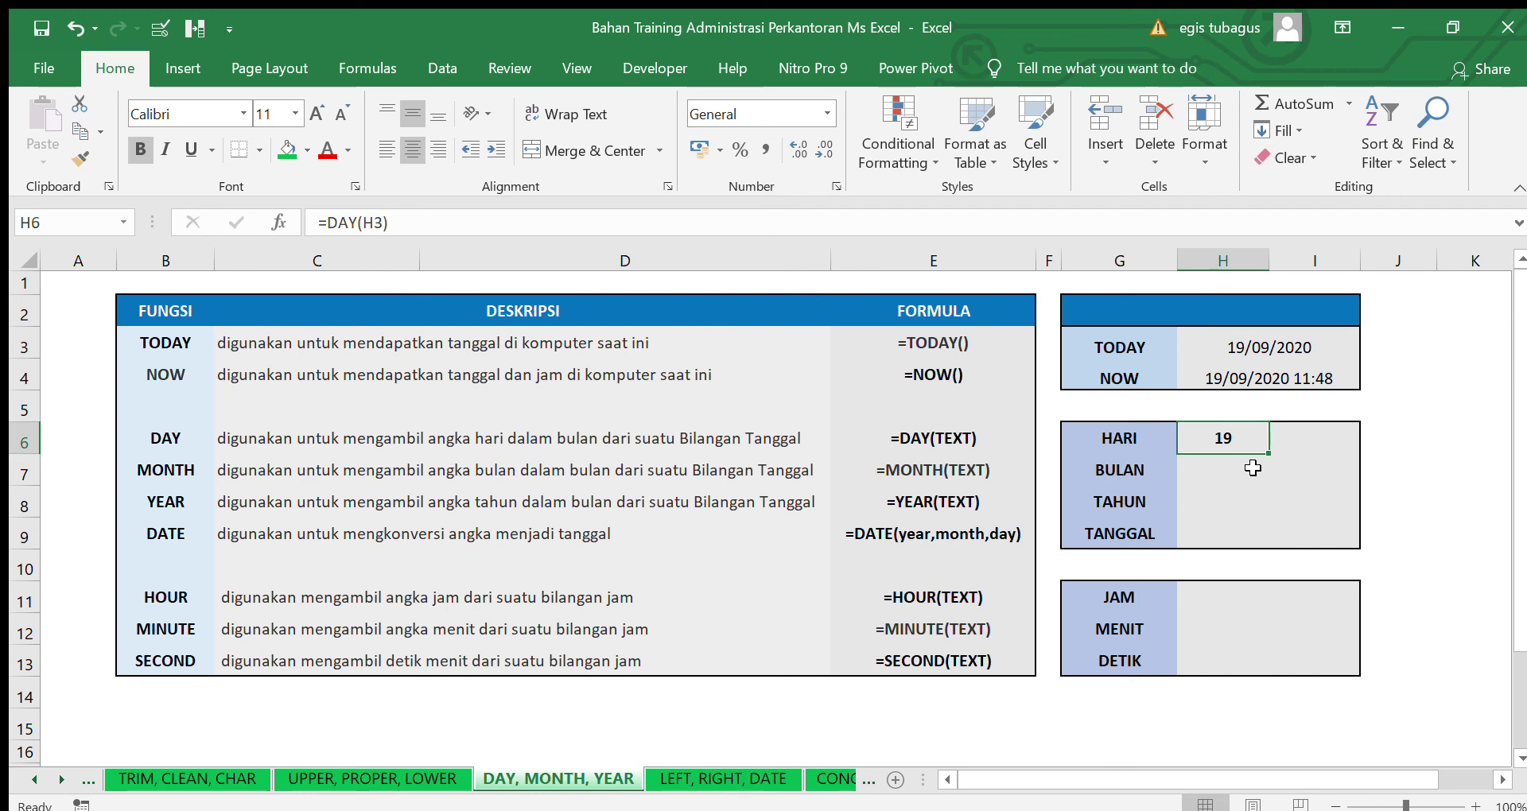
pyautogui.click(1213, 473)
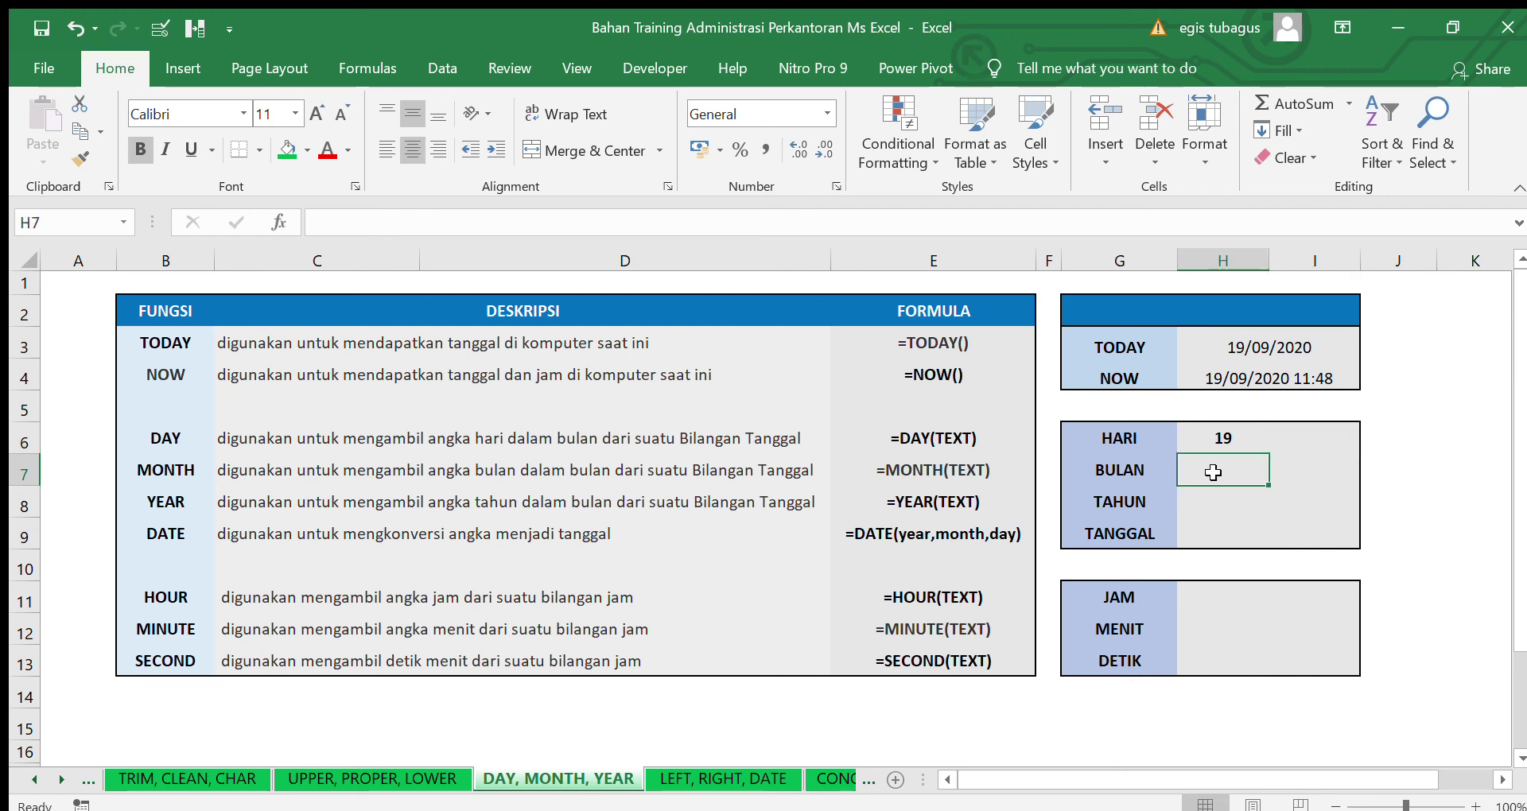
pyautogui.click(1289, 436)
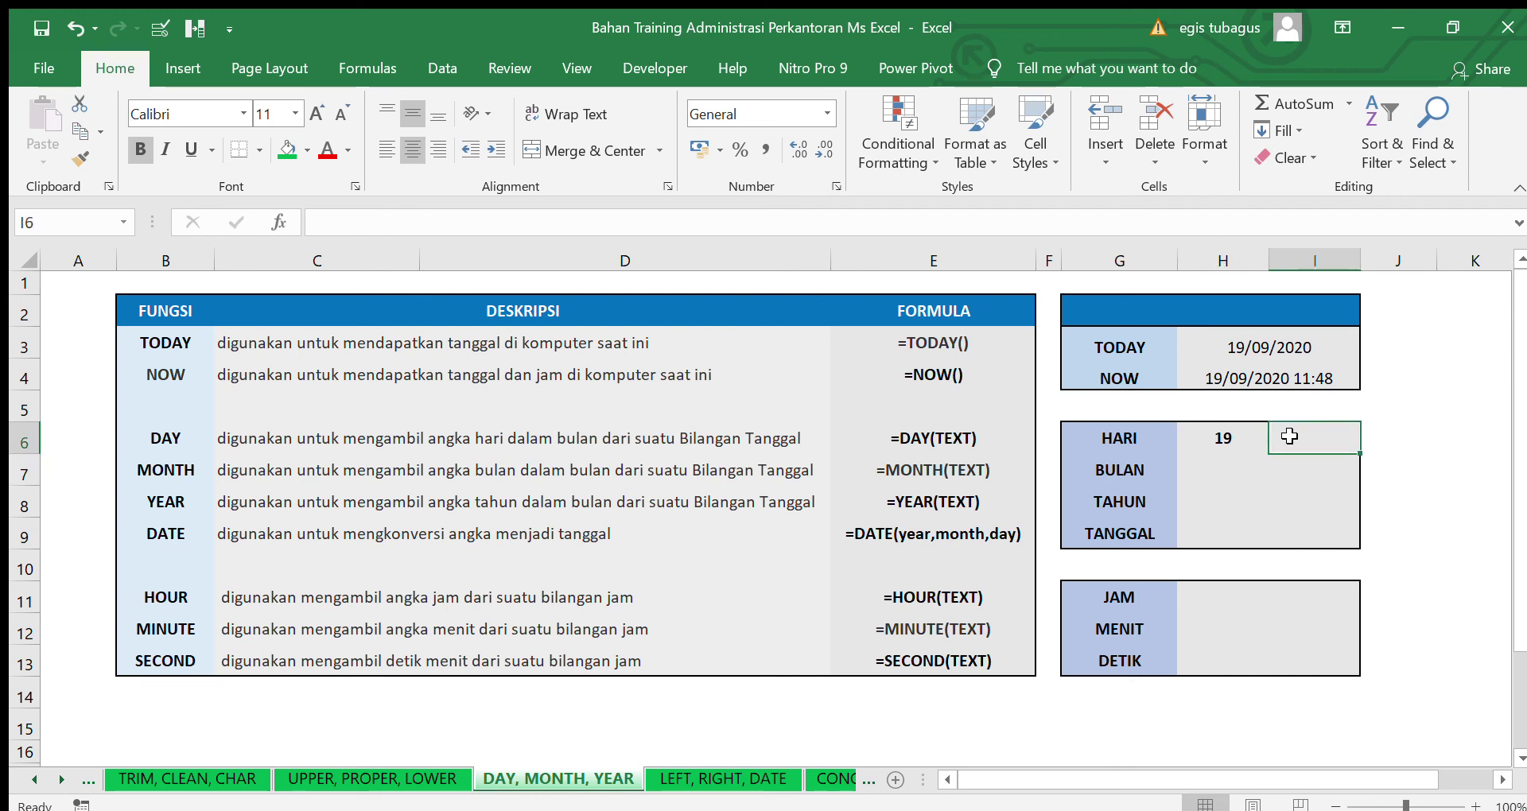
pyautogui.write('=day(')
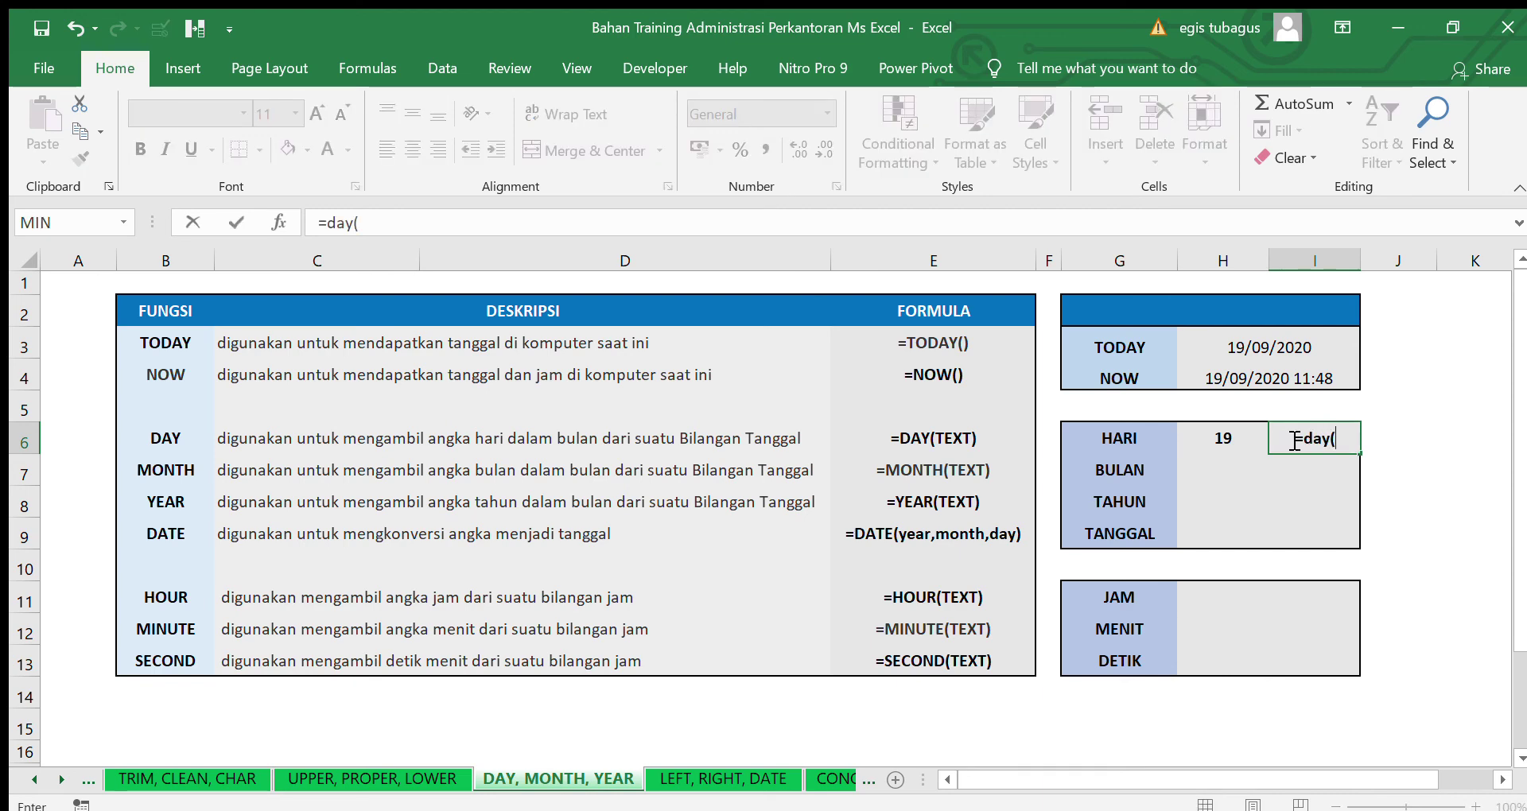
pyautogui.click(1265, 379)
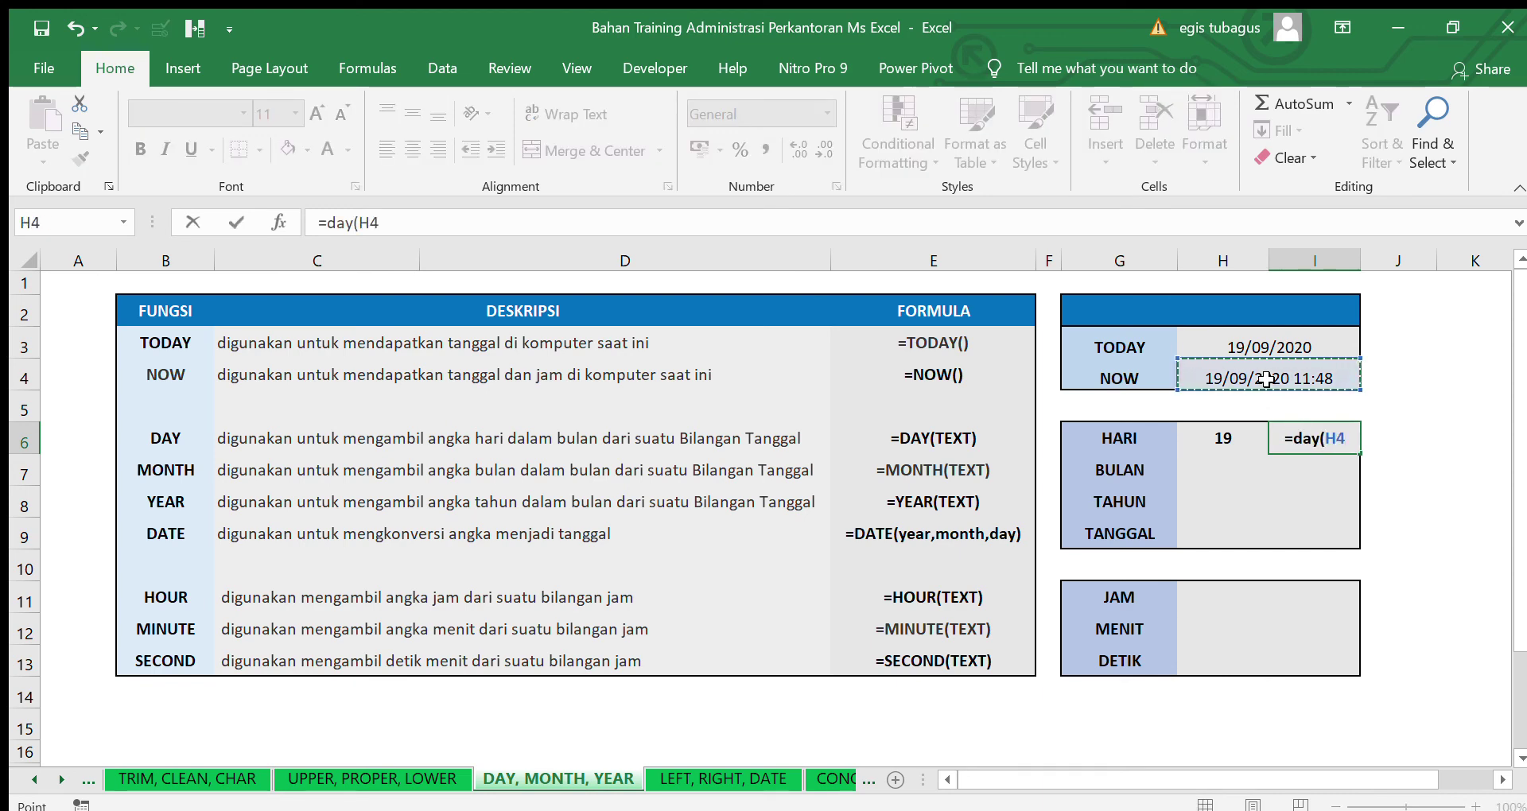
pyautogui.press('Return')
# In the BULAN row, extract the month from both dates with =MONTH(H3) in H7 and =MONTH(H4) in I7
pyautogui.click(1214, 469)
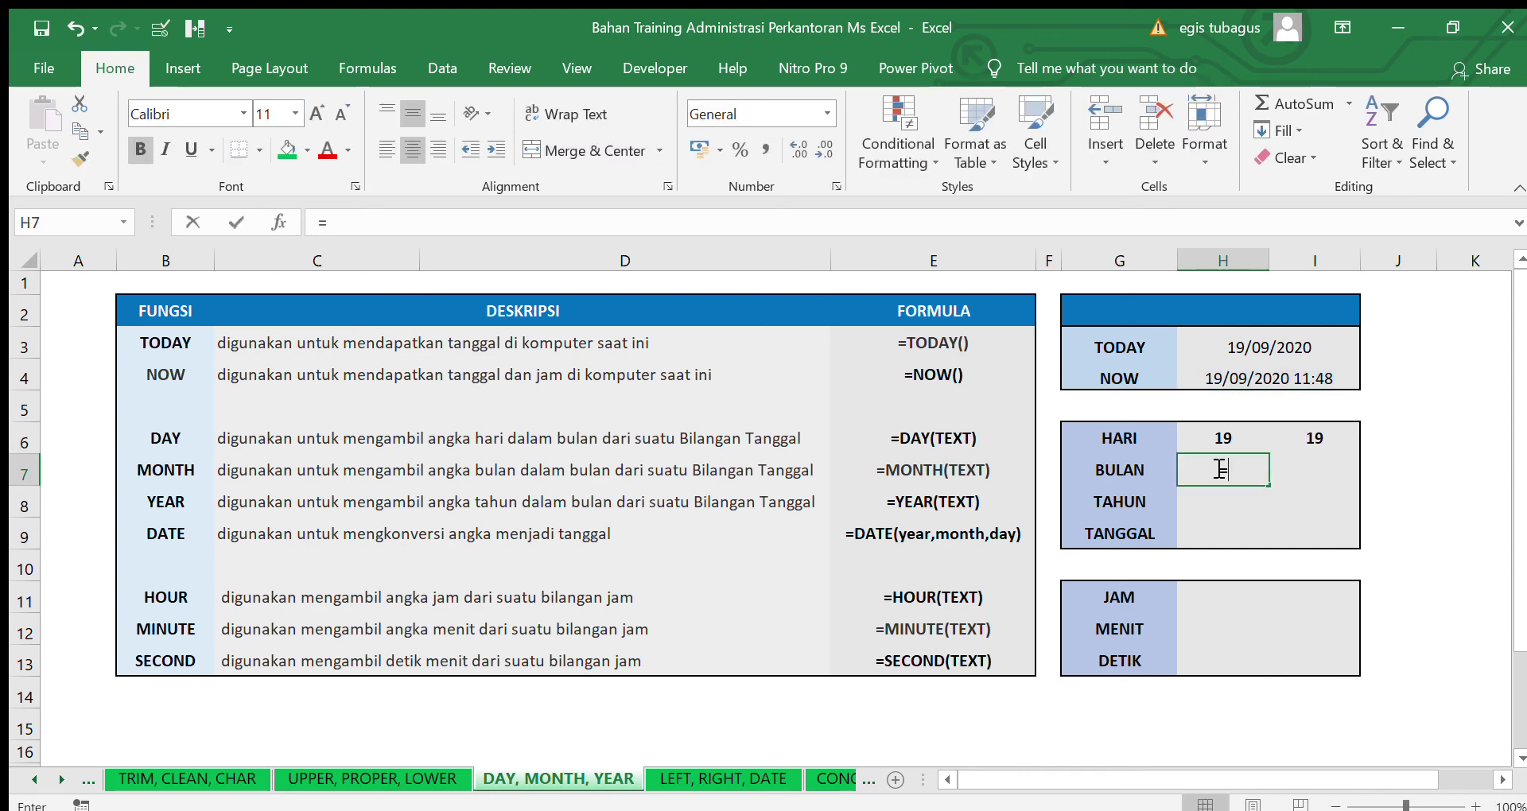
pyautogui.write('=month(')
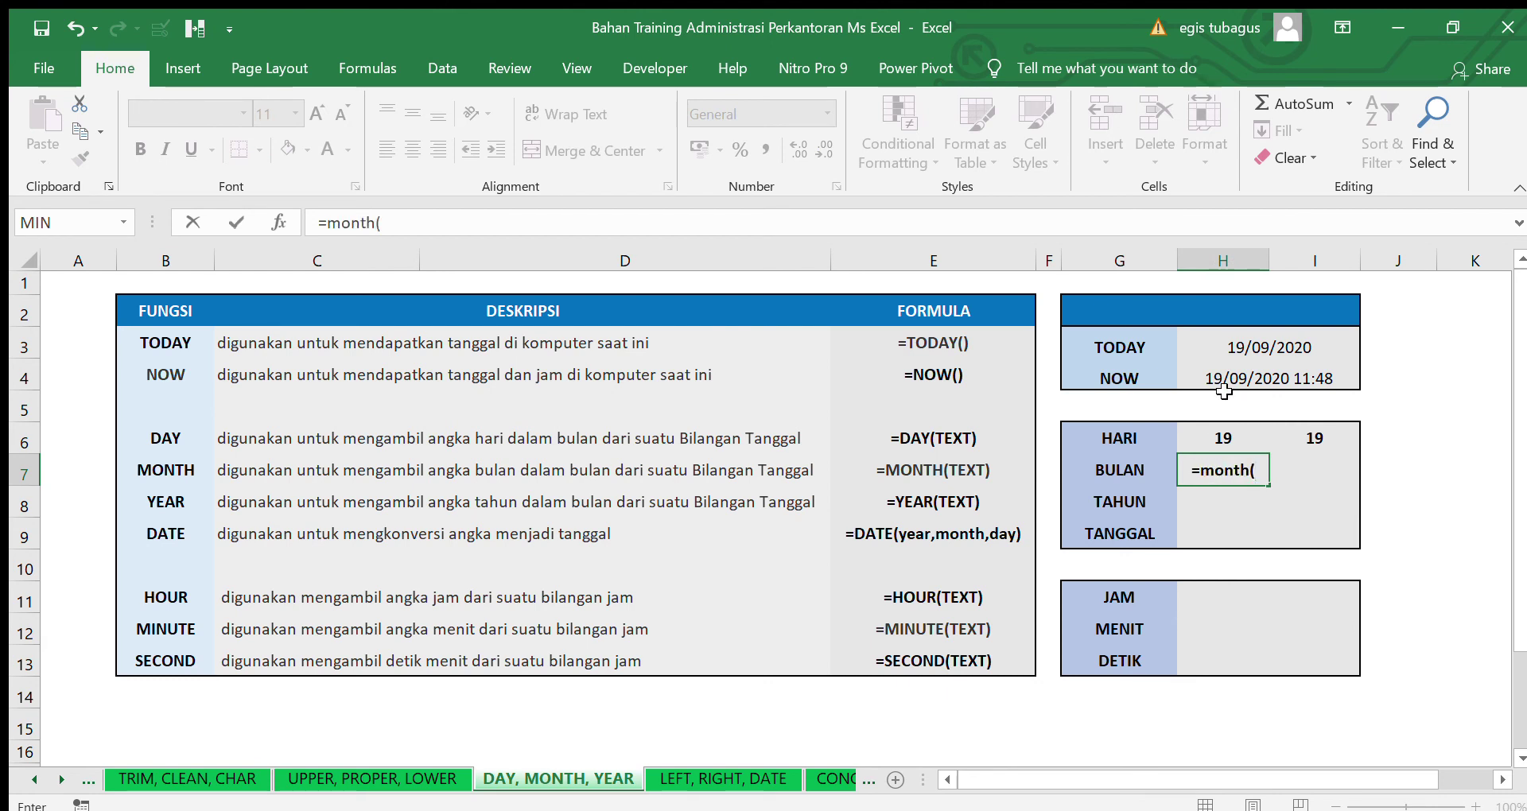
pyautogui.click(1259, 346)
pyautogui.press('Return')
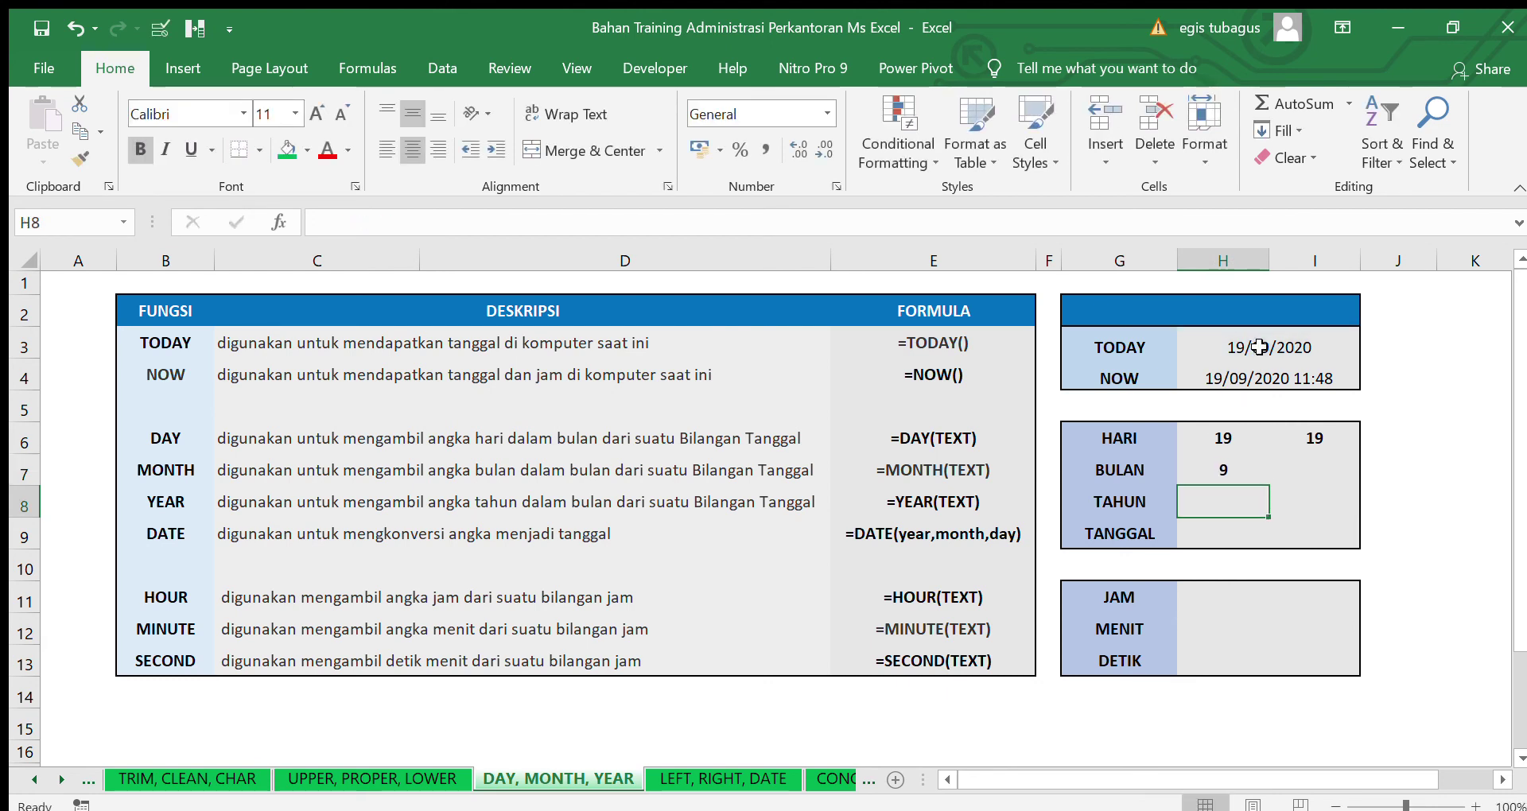
pyautogui.click(1322, 474)
pyautogui.write('=month(')
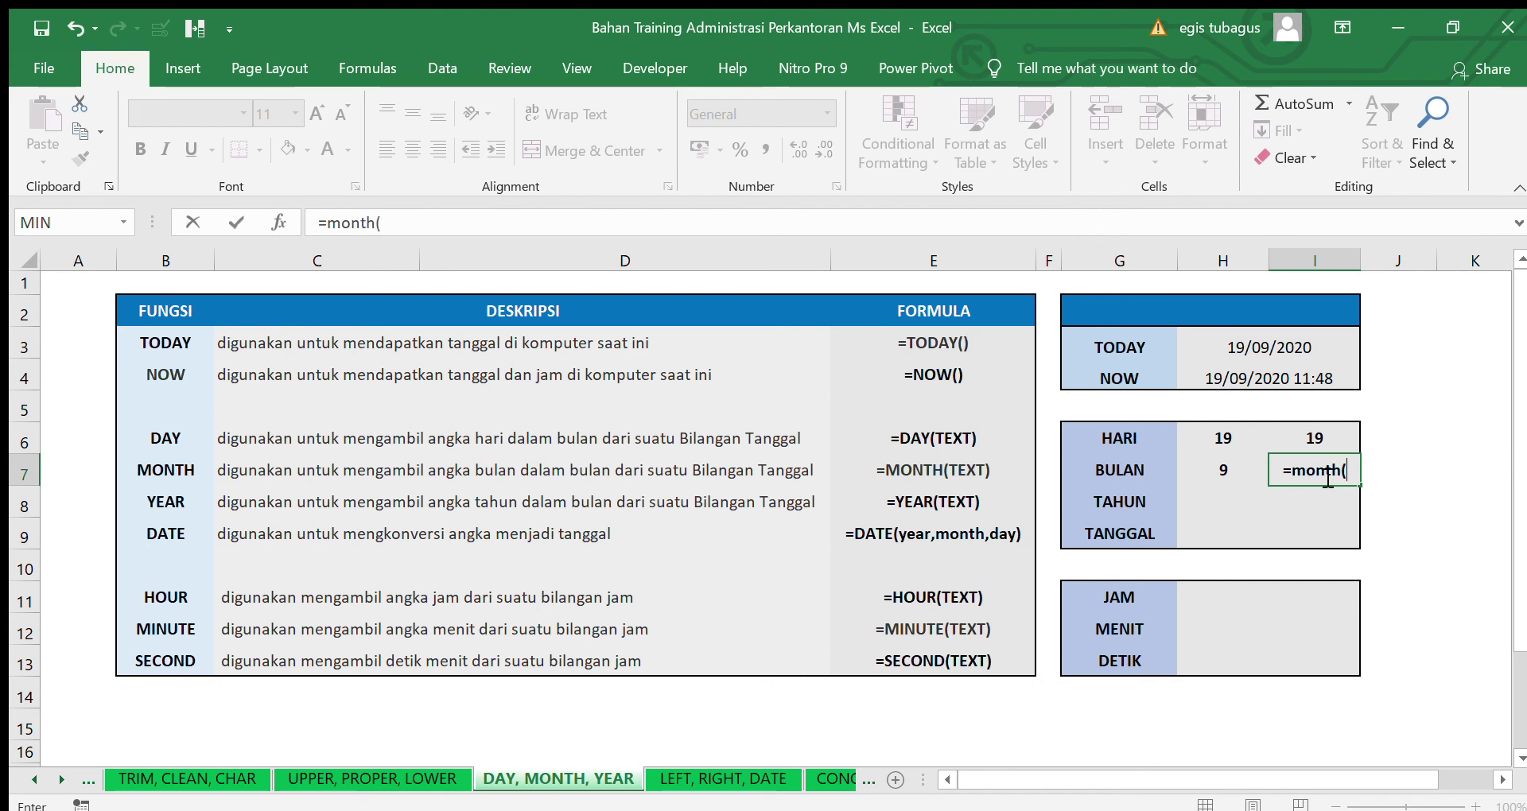
pyautogui.click(1285, 381)
pyautogui.press('Return')
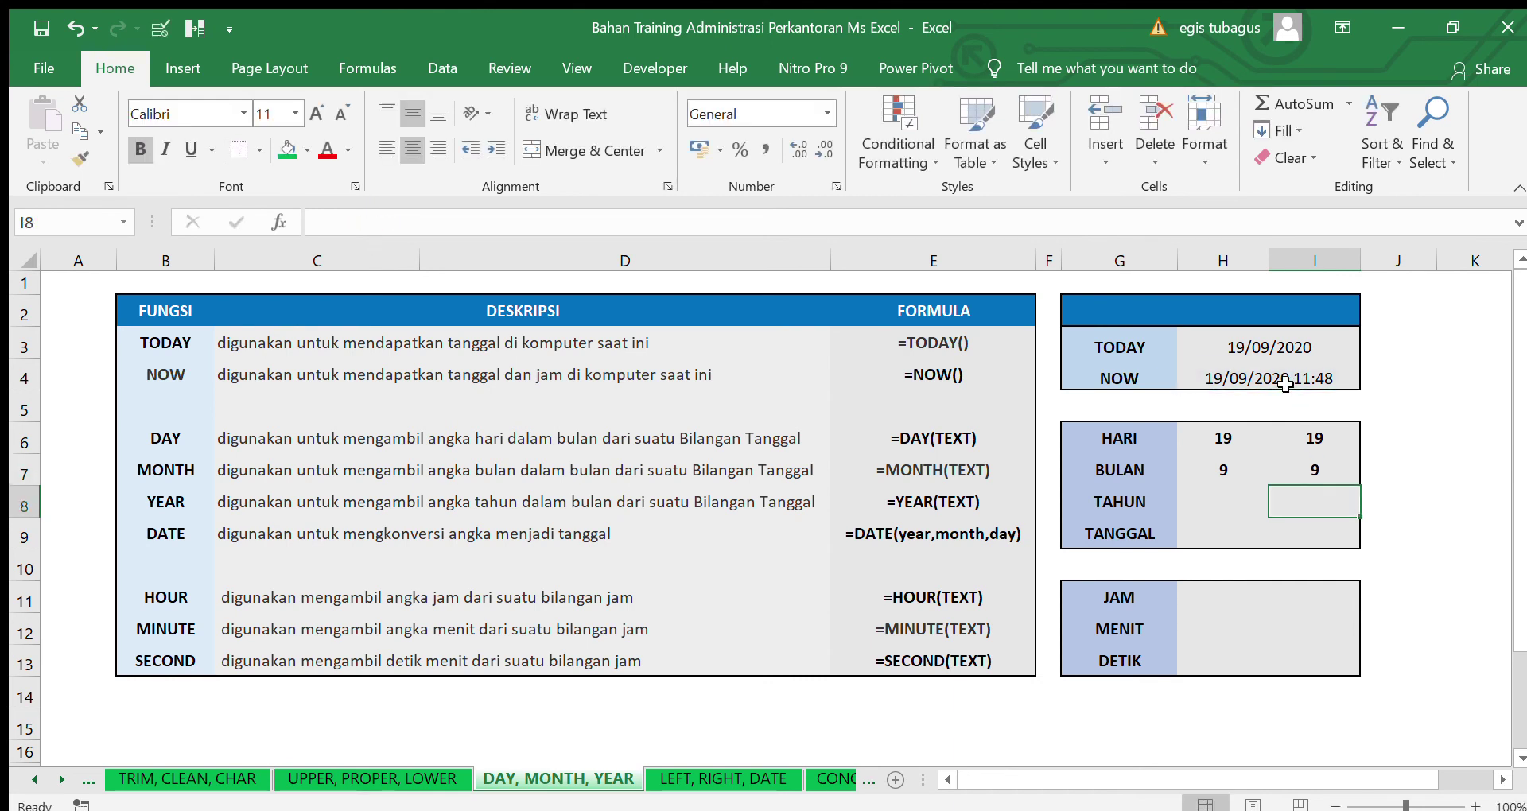
# In the TAHUN row, extract the year from both dates with =YEAR(H3) in H8 and =YEAR(H4) in I8
pyautogui.click(1246, 495)
pyautogui.write('=ye')
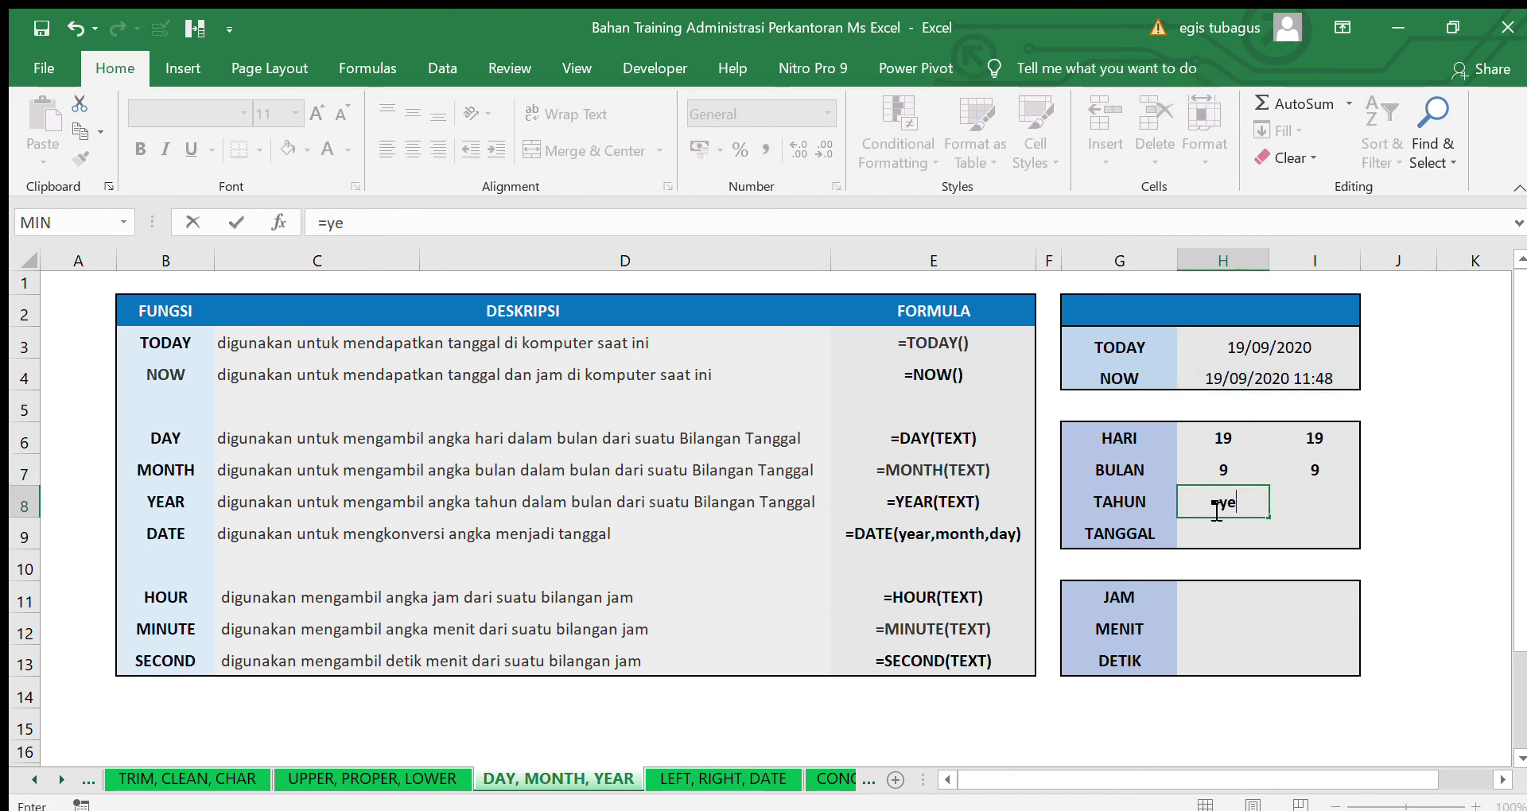
pyautogui.write('ar(')
pyautogui.click(1234, 355)
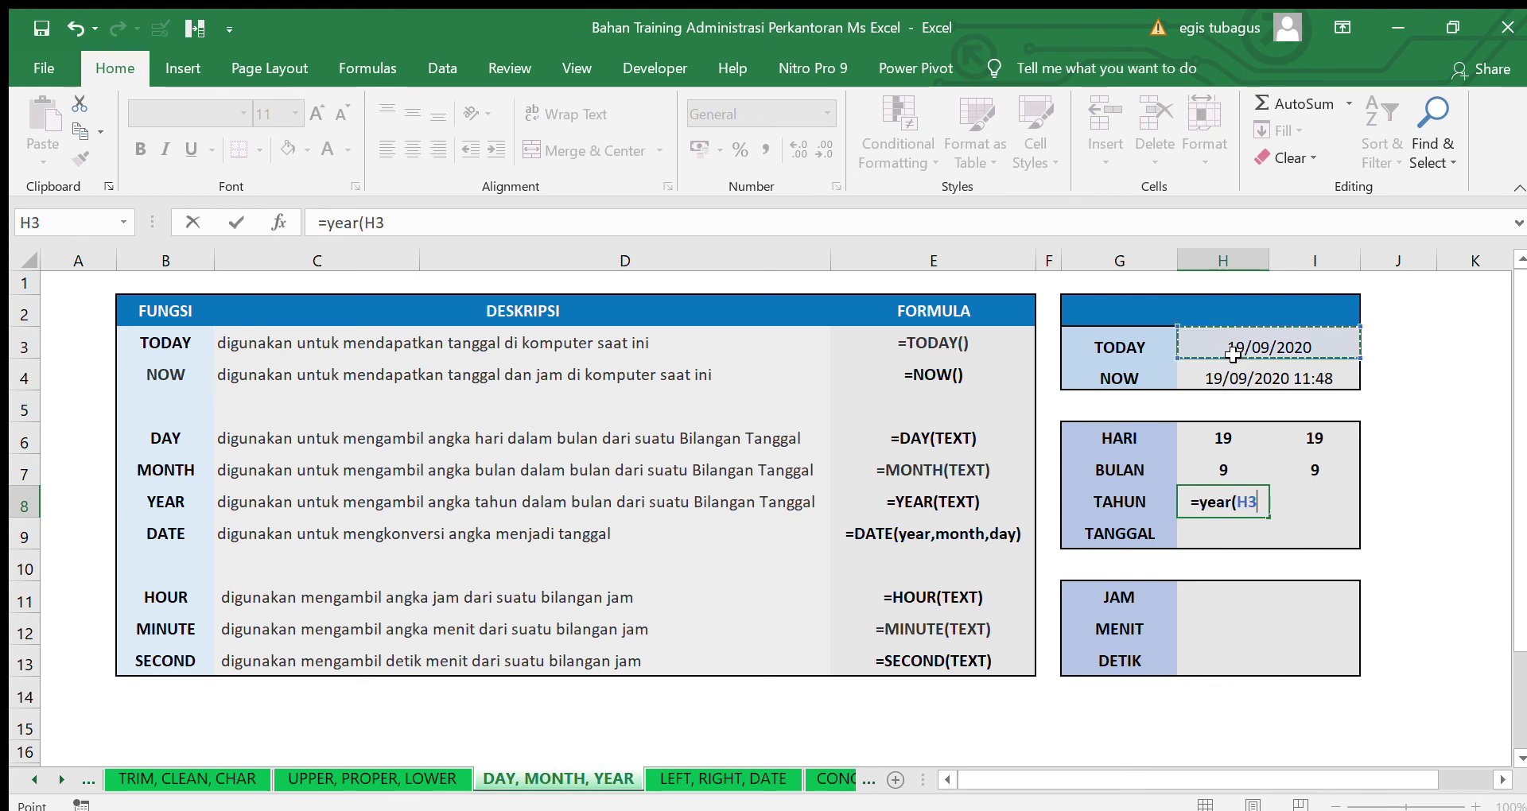
pyautogui.press('Return')
pyautogui.click(1316, 505)
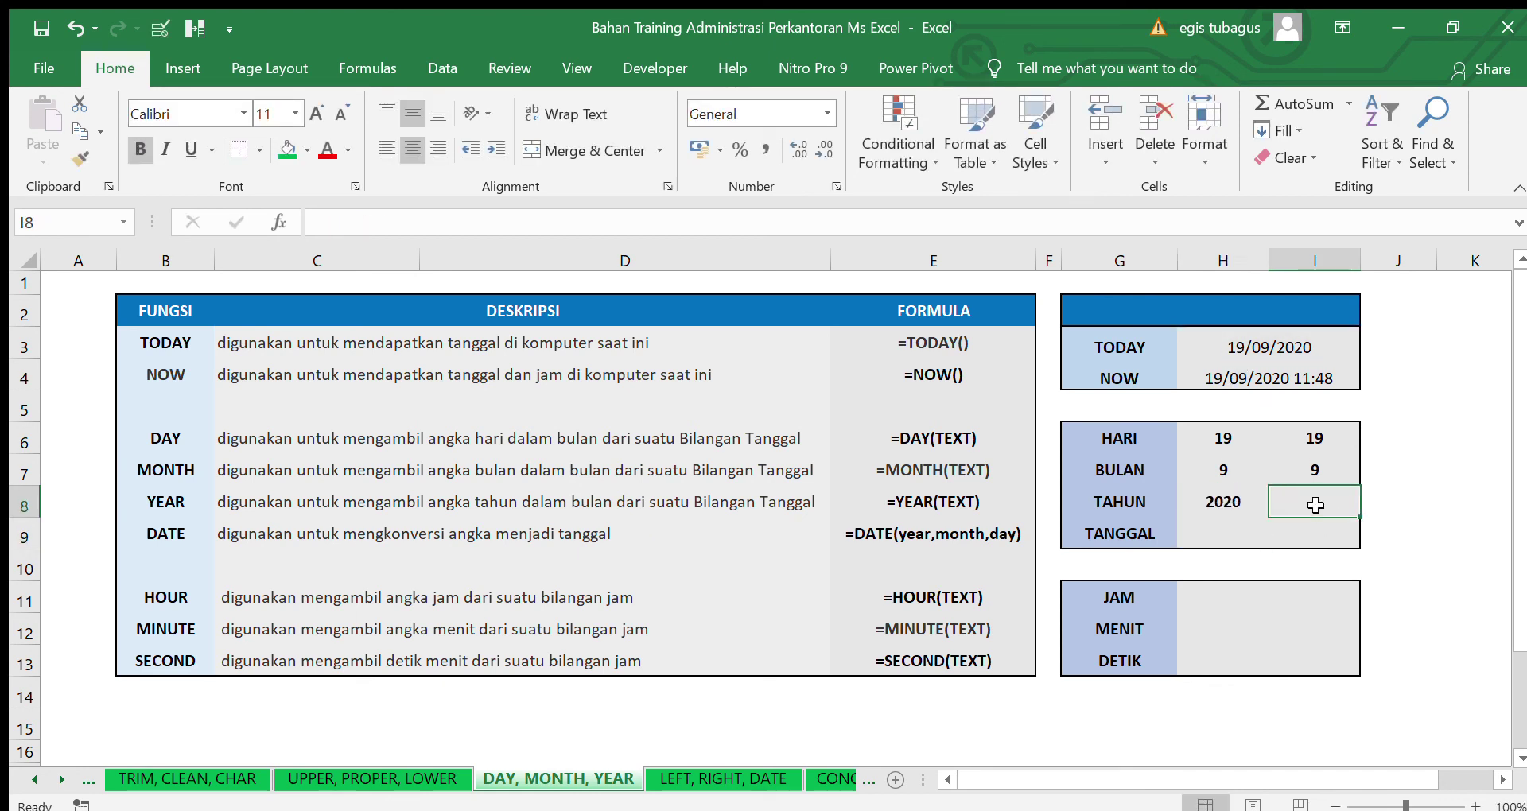
pyautogui.write('=year(')
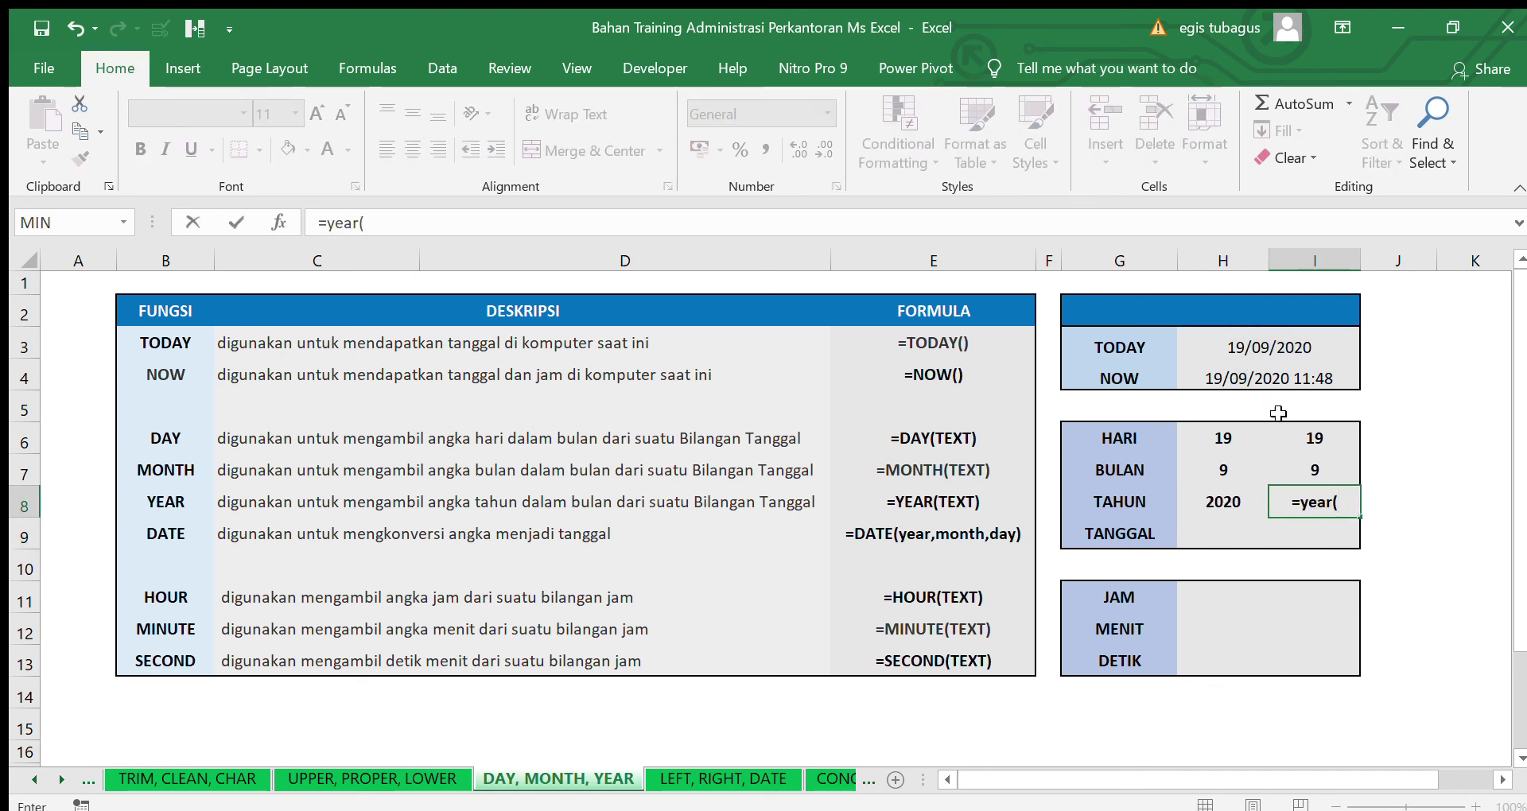
pyautogui.click(1265, 380)
pyautogui.press('Return')
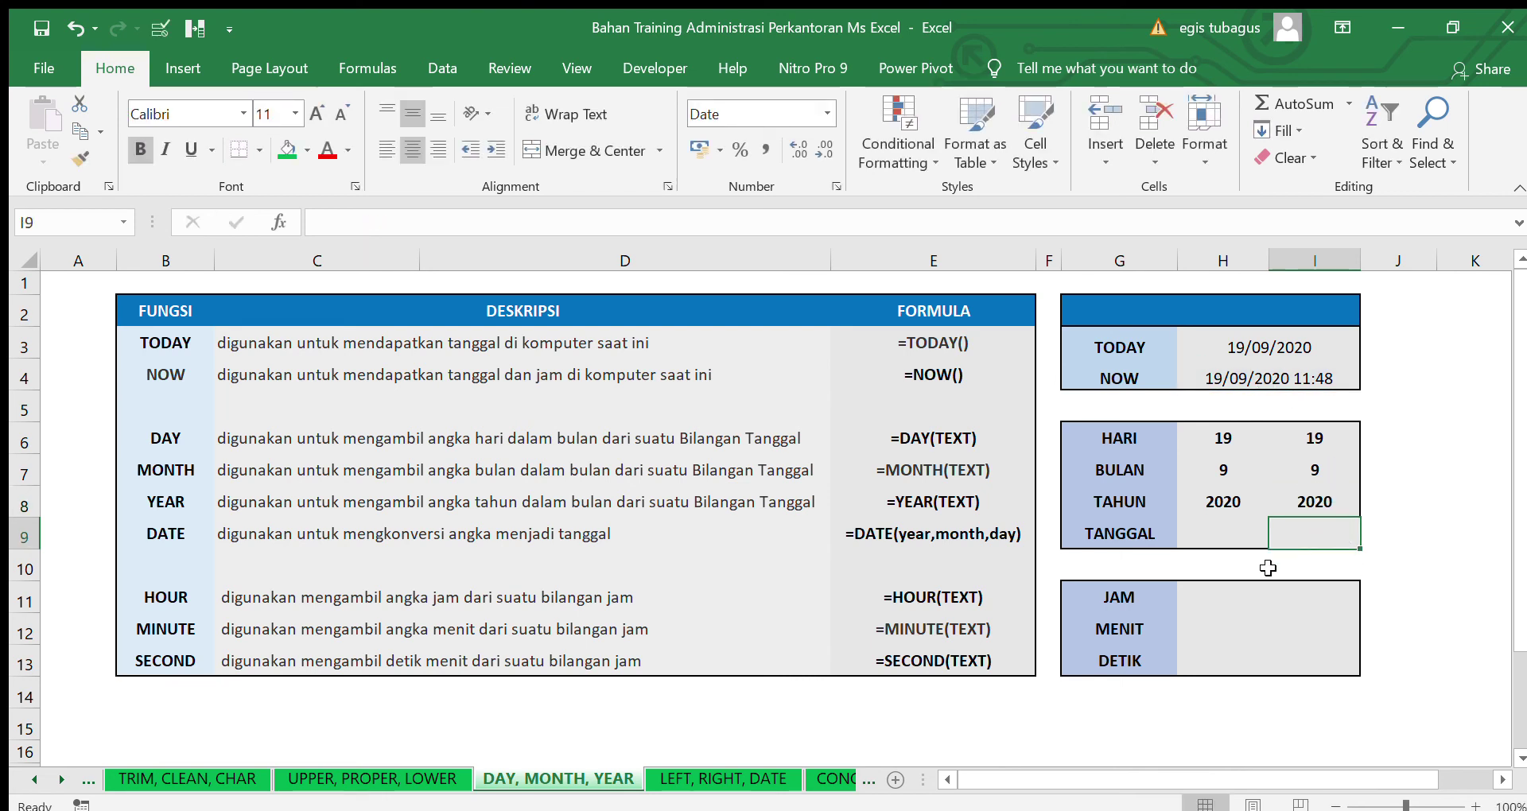
# In the TANGGAL row, build a date from the year, month and day cells with =DATE(H8,H7,H6) in H9
pyautogui.click(1237, 536)
pyautogui.write('=date(')
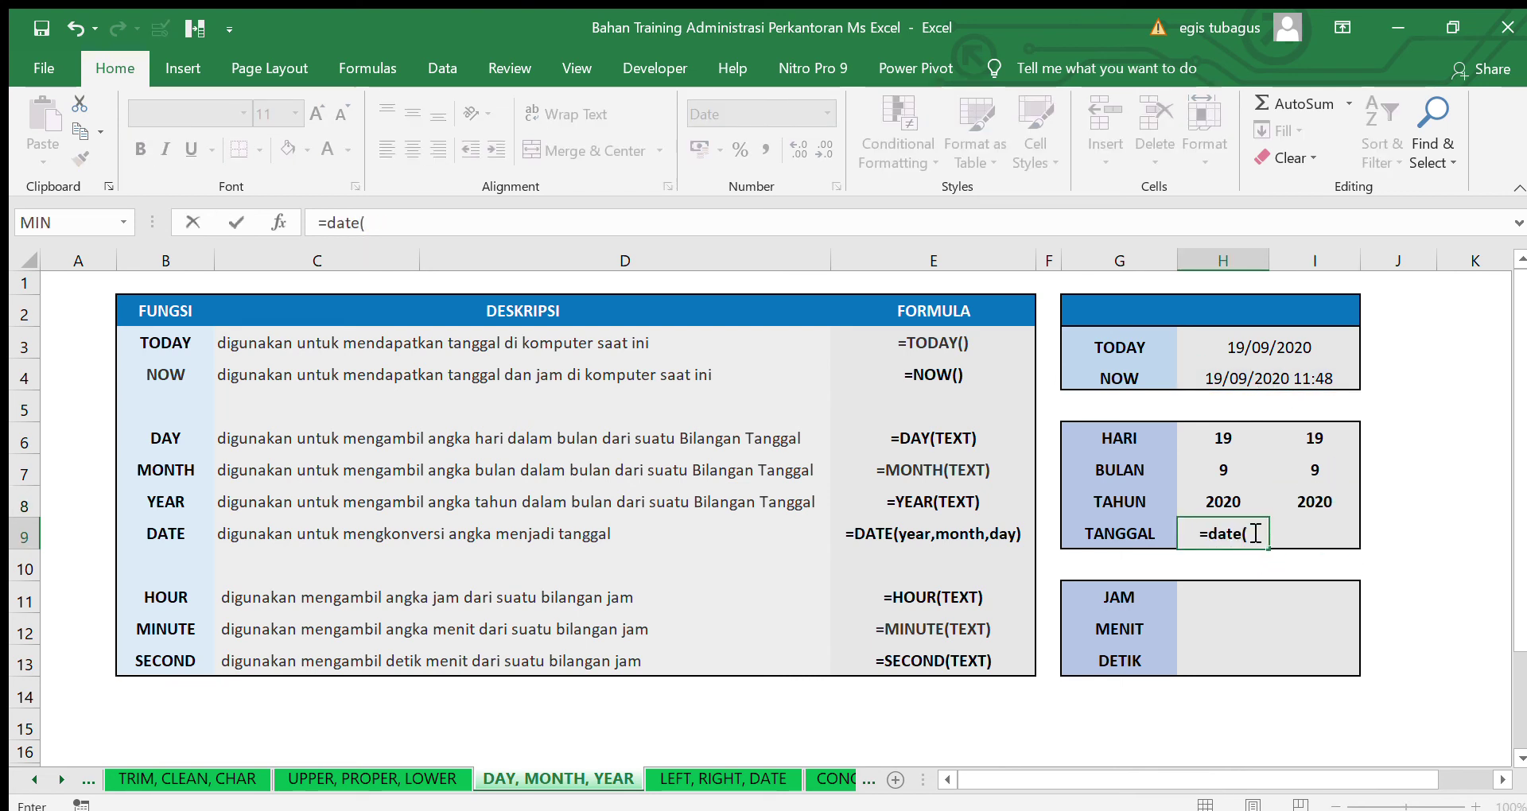
pyautogui.click(1225, 499)
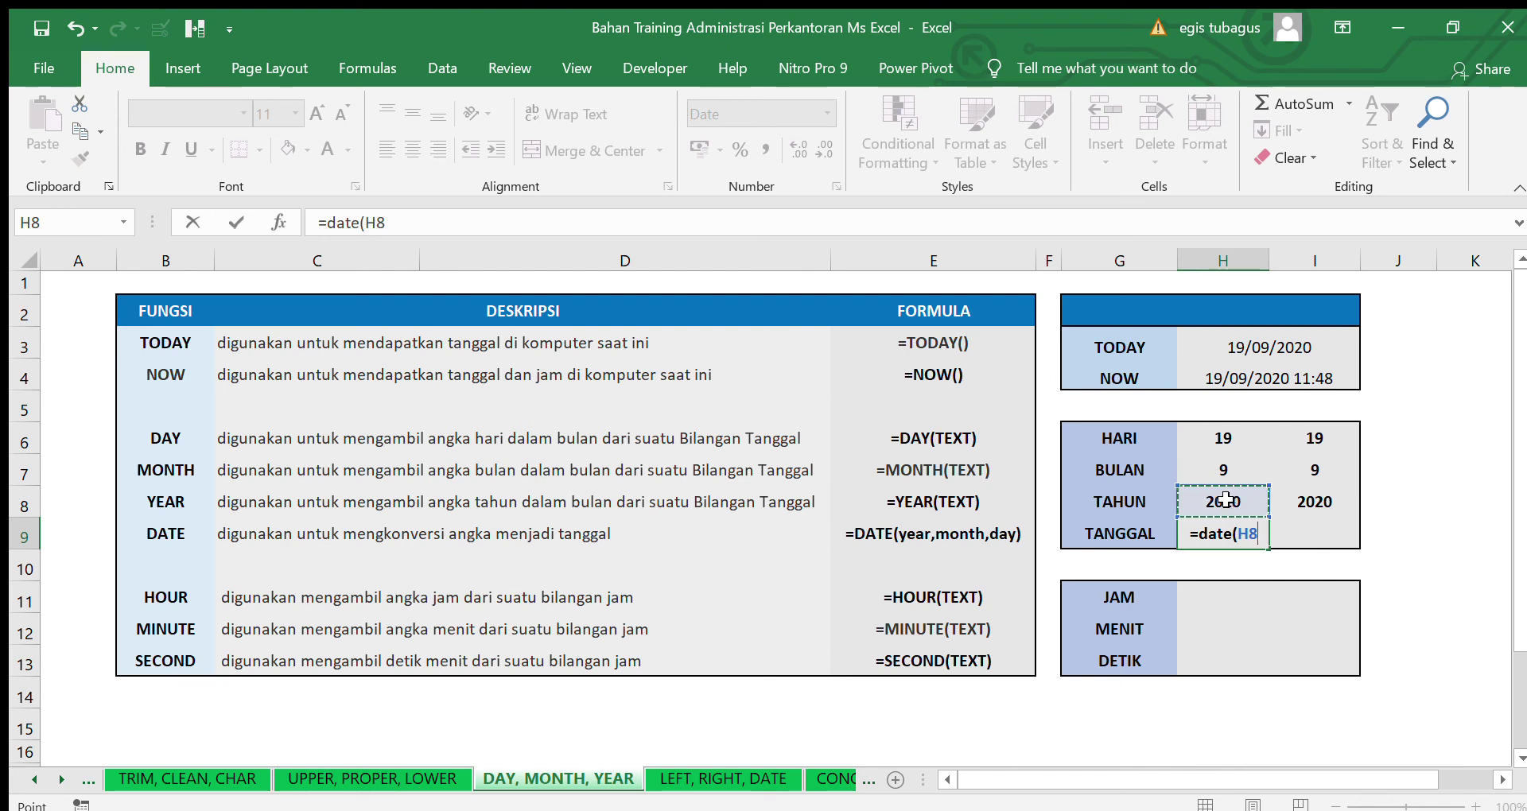
pyautogui.write(',')
pyautogui.click(1219, 466)
pyautogui.write(',')
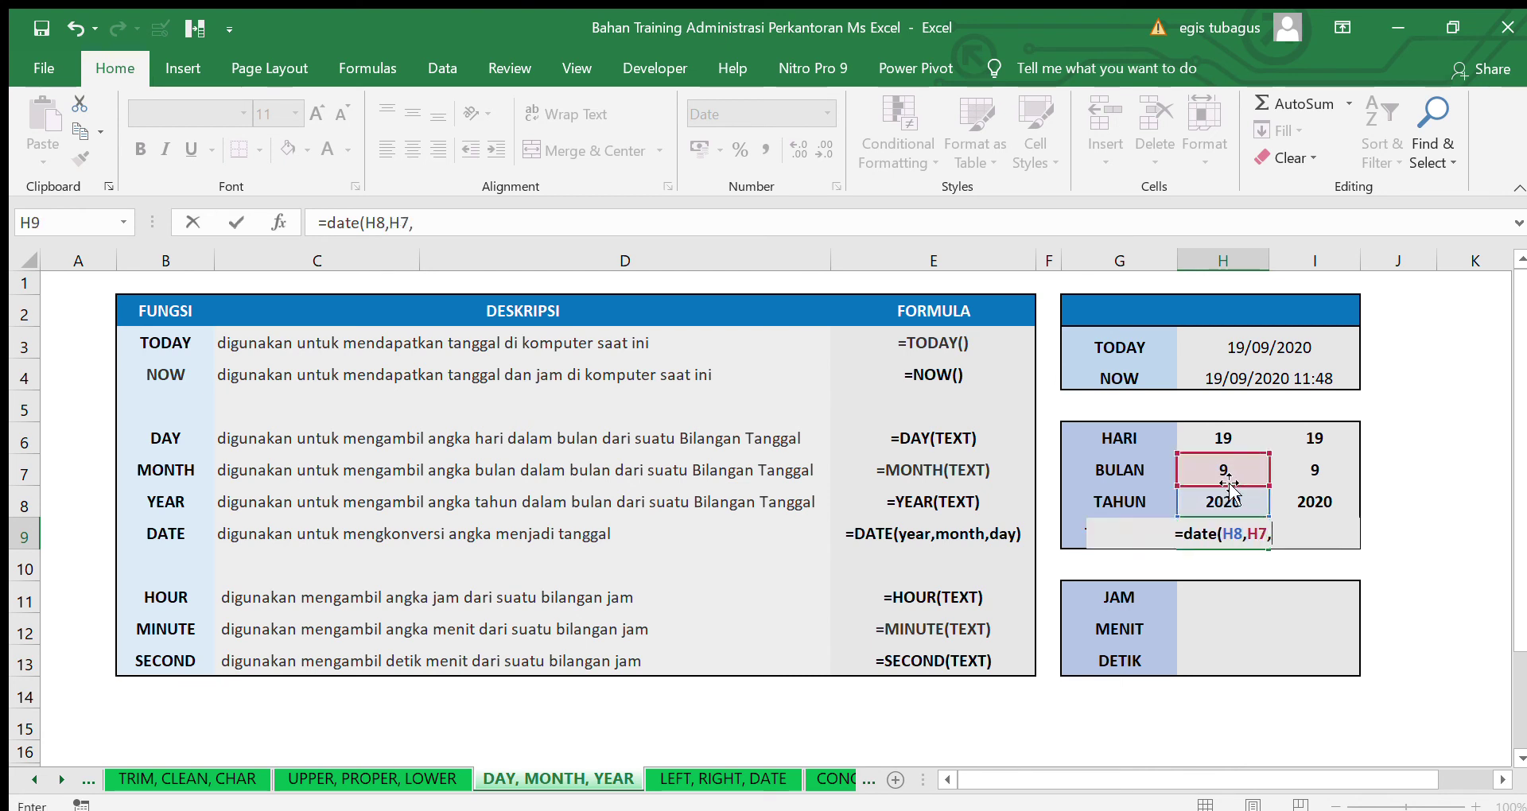
pyautogui.click(1217, 440)
pyautogui.press('Return')
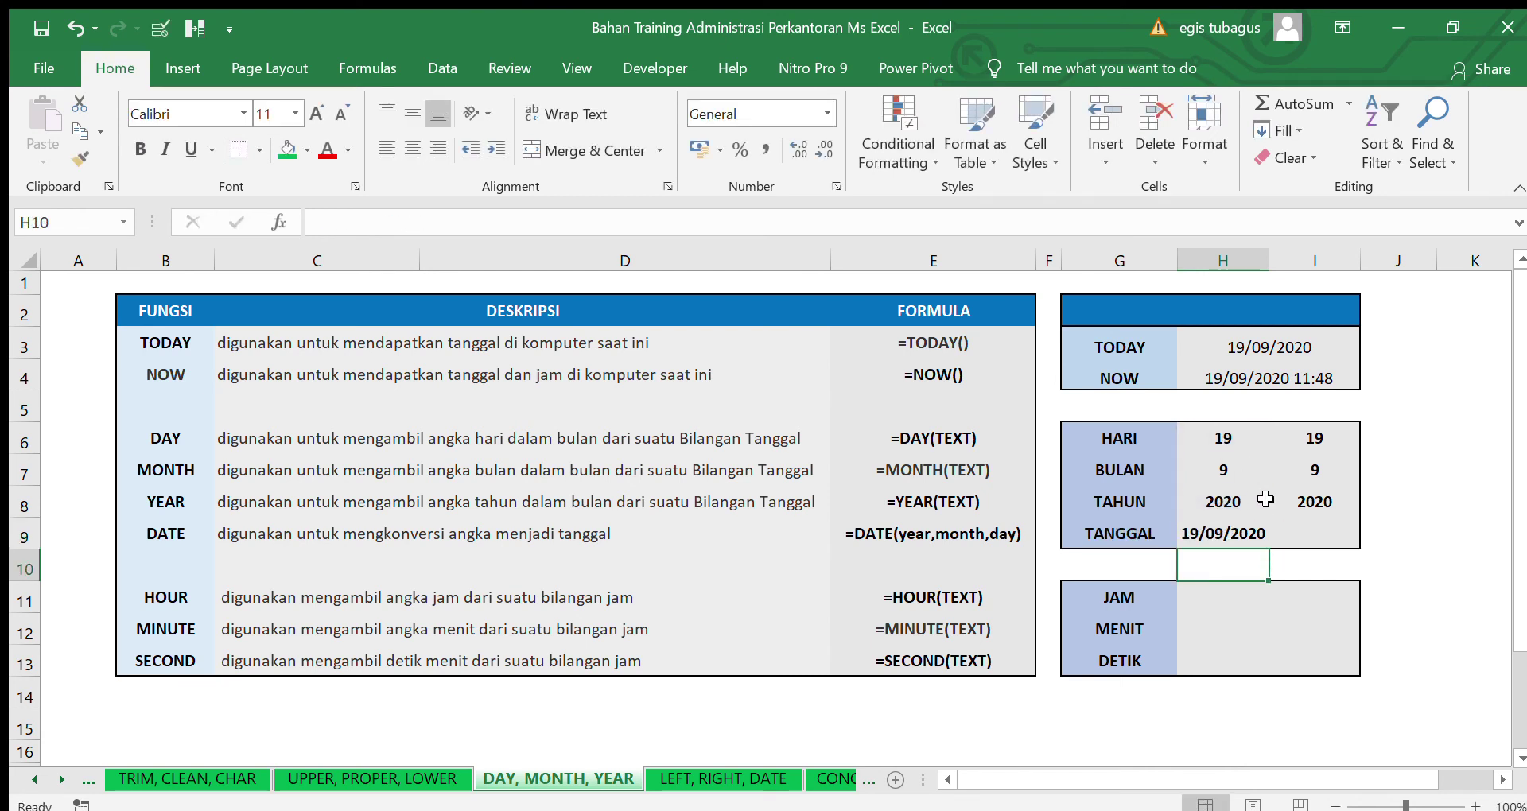
# Copy the DATE formula from H9 into I9
pyautogui.click(1259, 521)
pyautogui.hotkey('ctrl', 'c')
pyautogui.click(1309, 525)
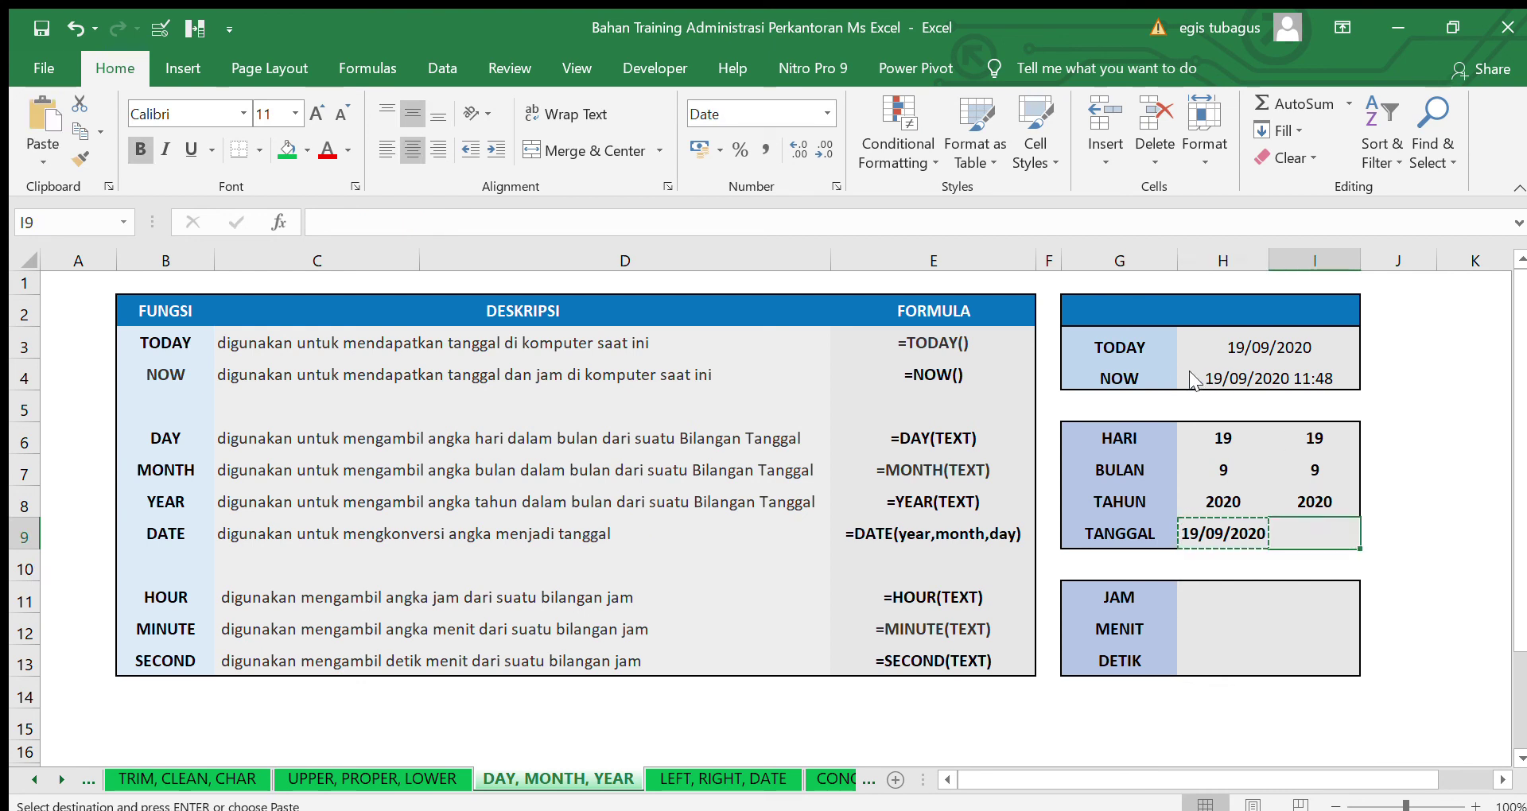
pyautogui.hotkey('ctrl', 'v')
pyautogui.press('Escape')
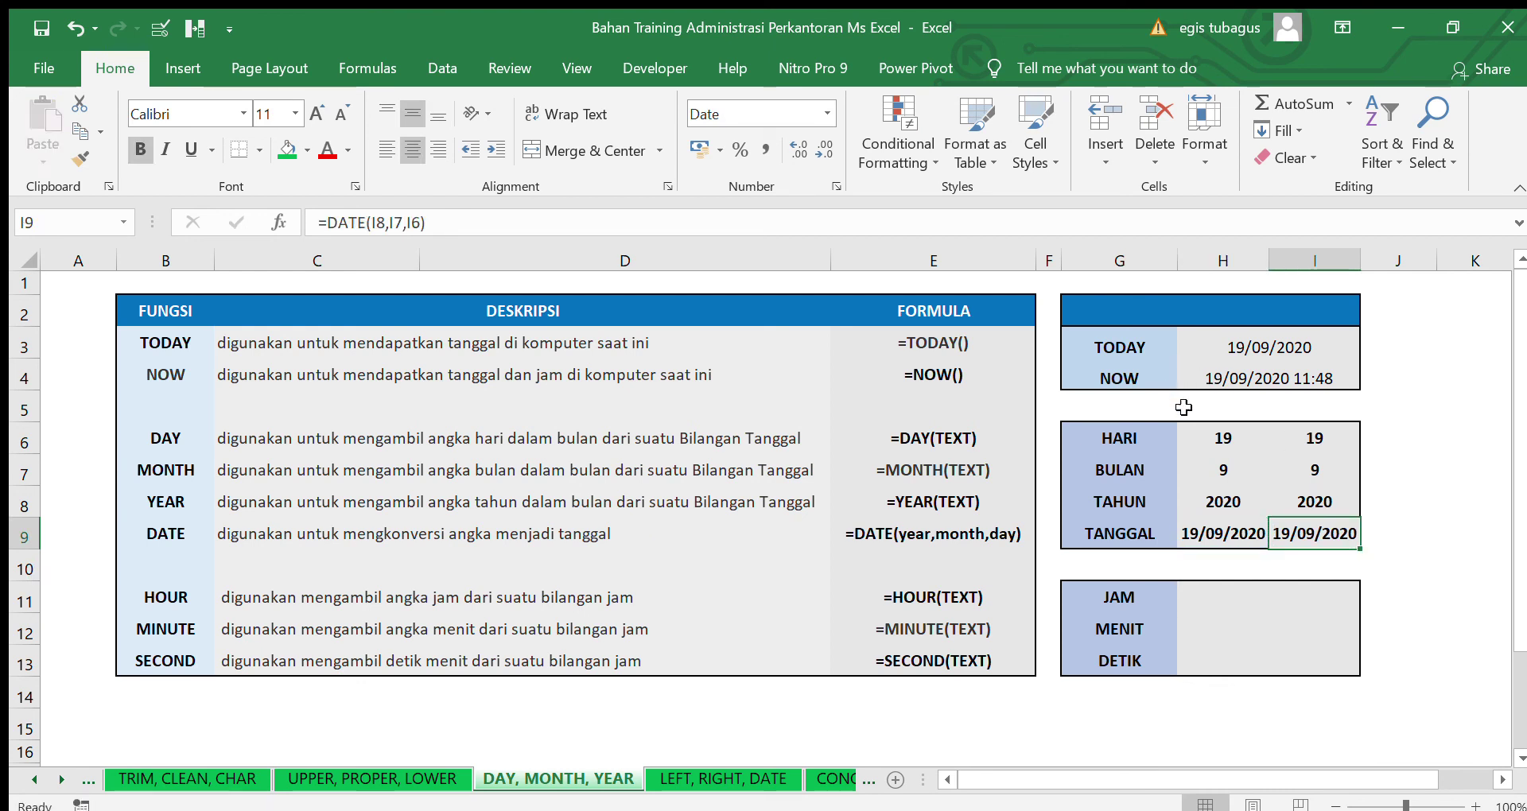
# In the JAM row, extract the hour from the TODAY date with =HOUR(H3) in H11
pyautogui.click(1229, 605)
pyautogui.write('=')
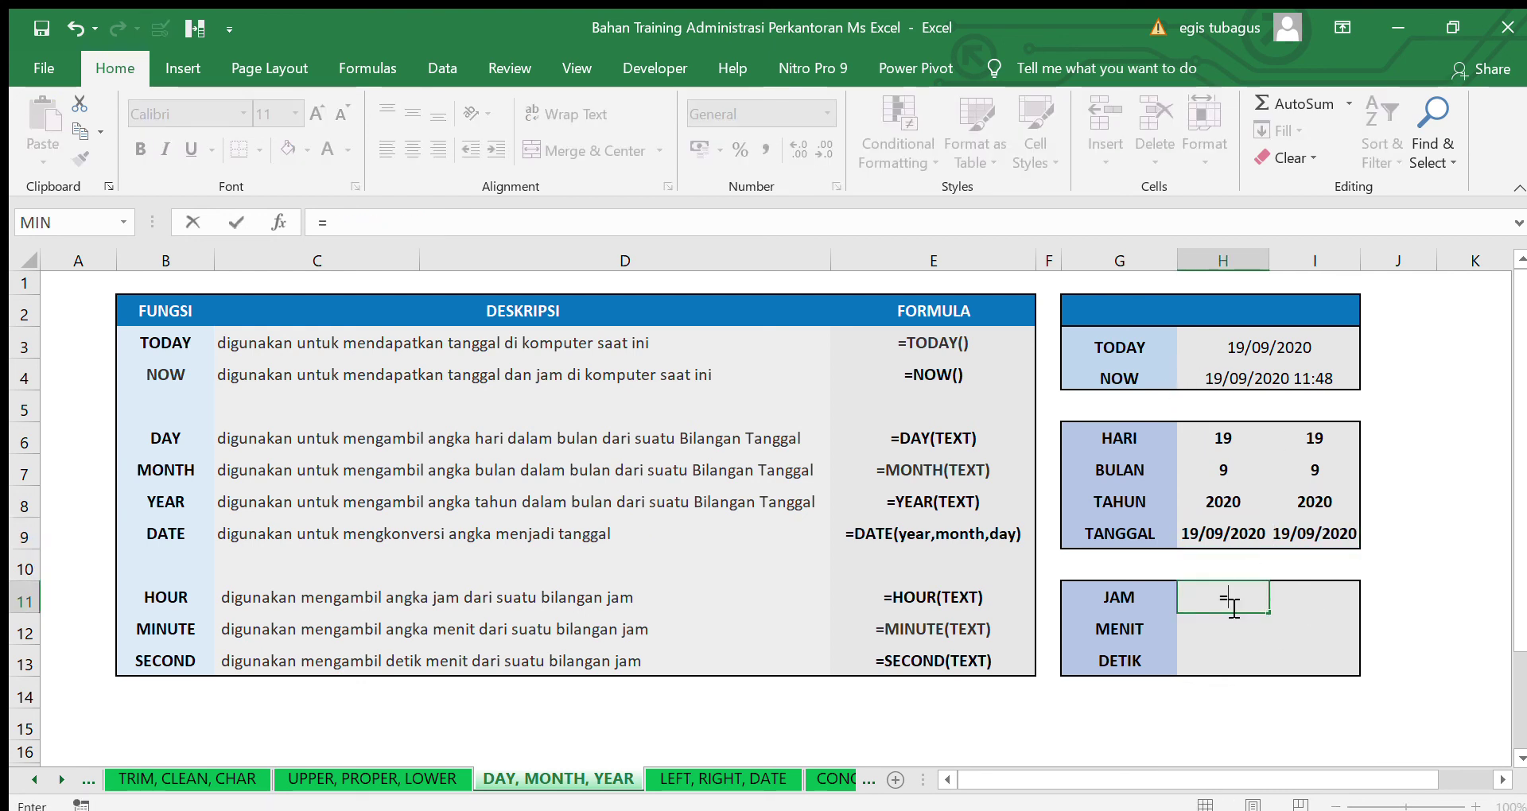
pyautogui.write('hour(')
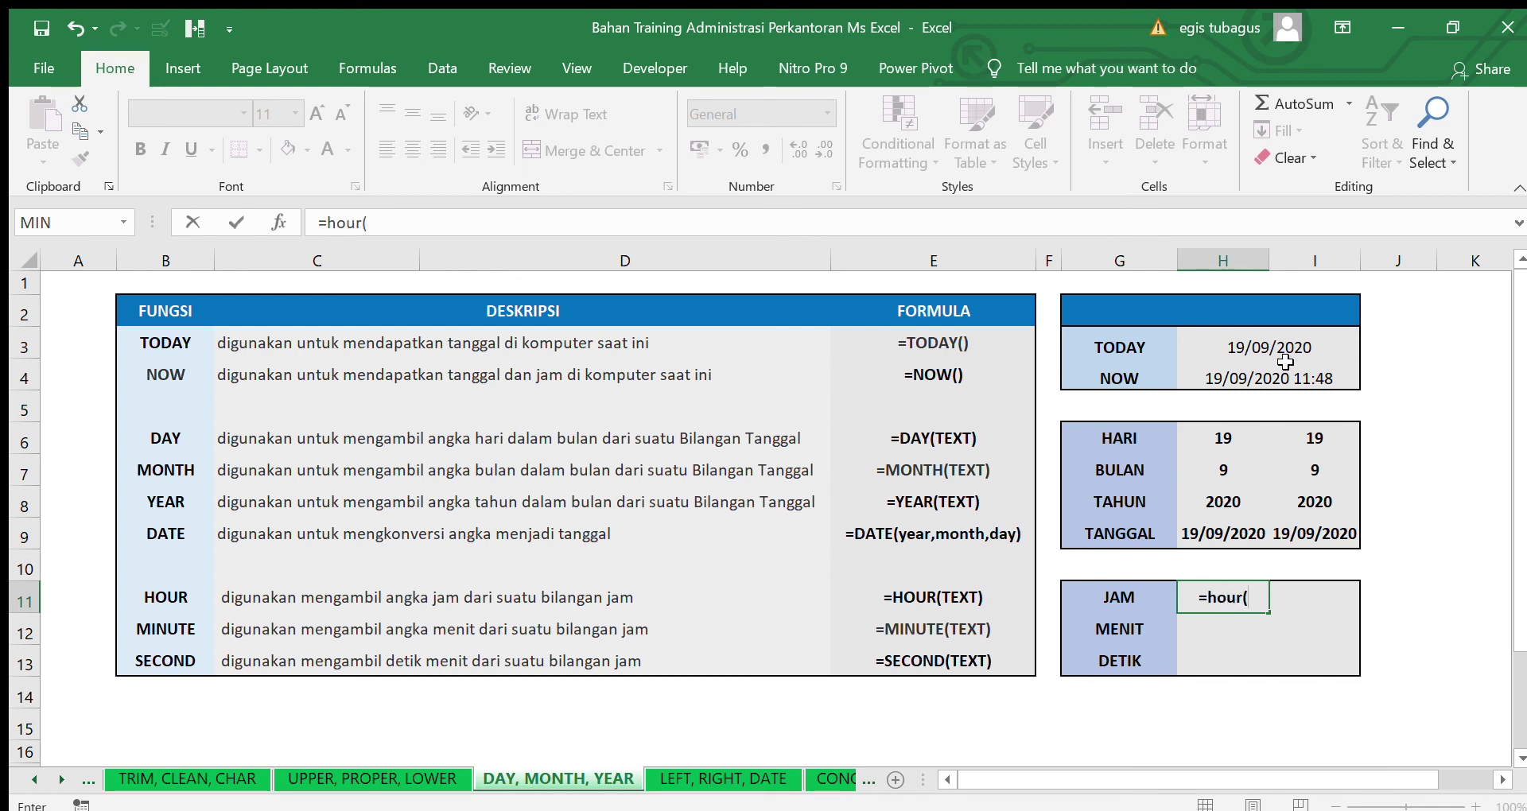
pyautogui.click(1282, 350)
pyautogui.press('Return')
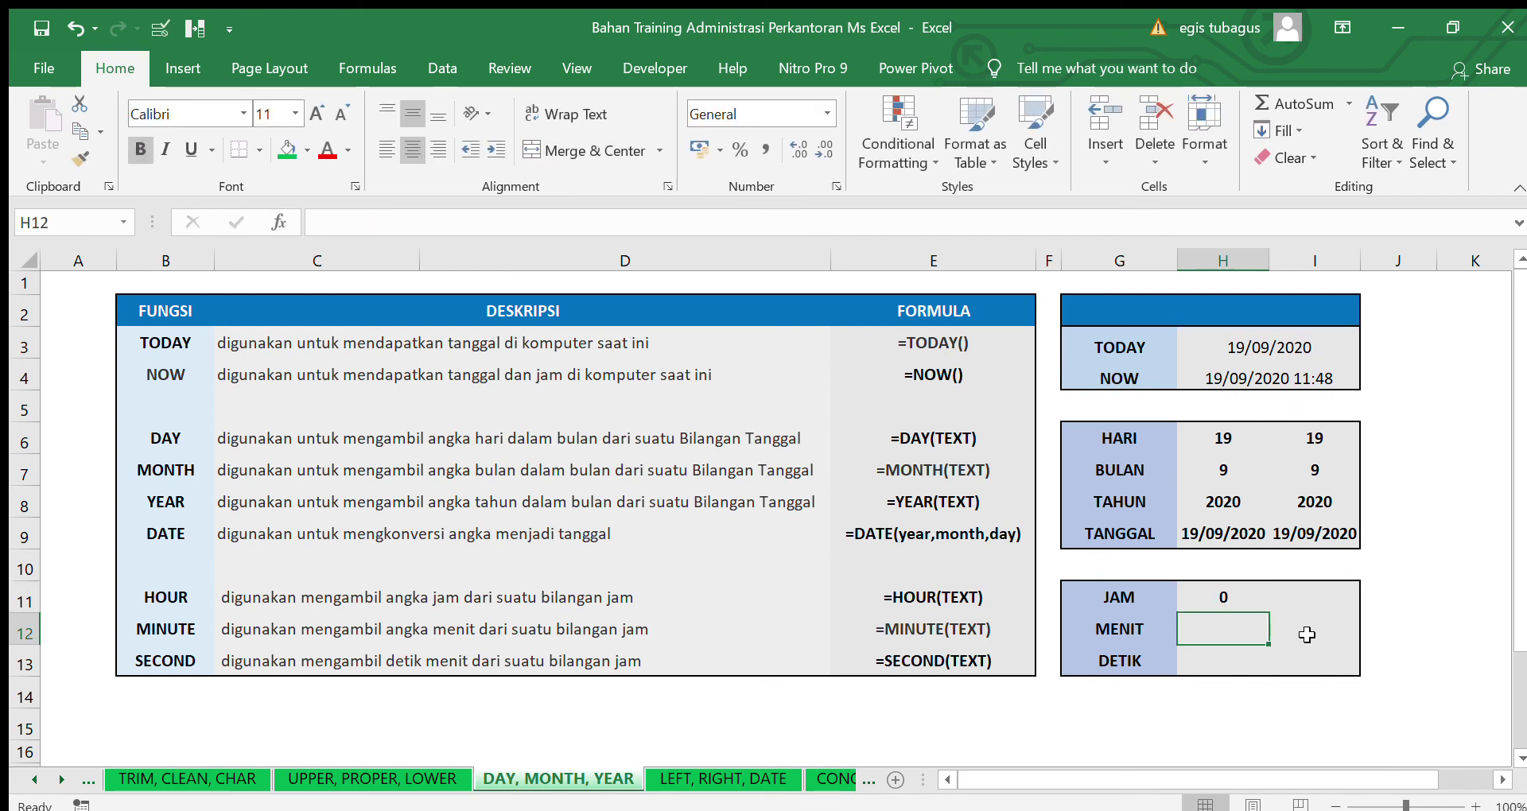
# Extract the minute and second from the TODAY date with =MINUTE(H3) in H12 and =SECOND(H3) in H13
pyautogui.write('=minute(')
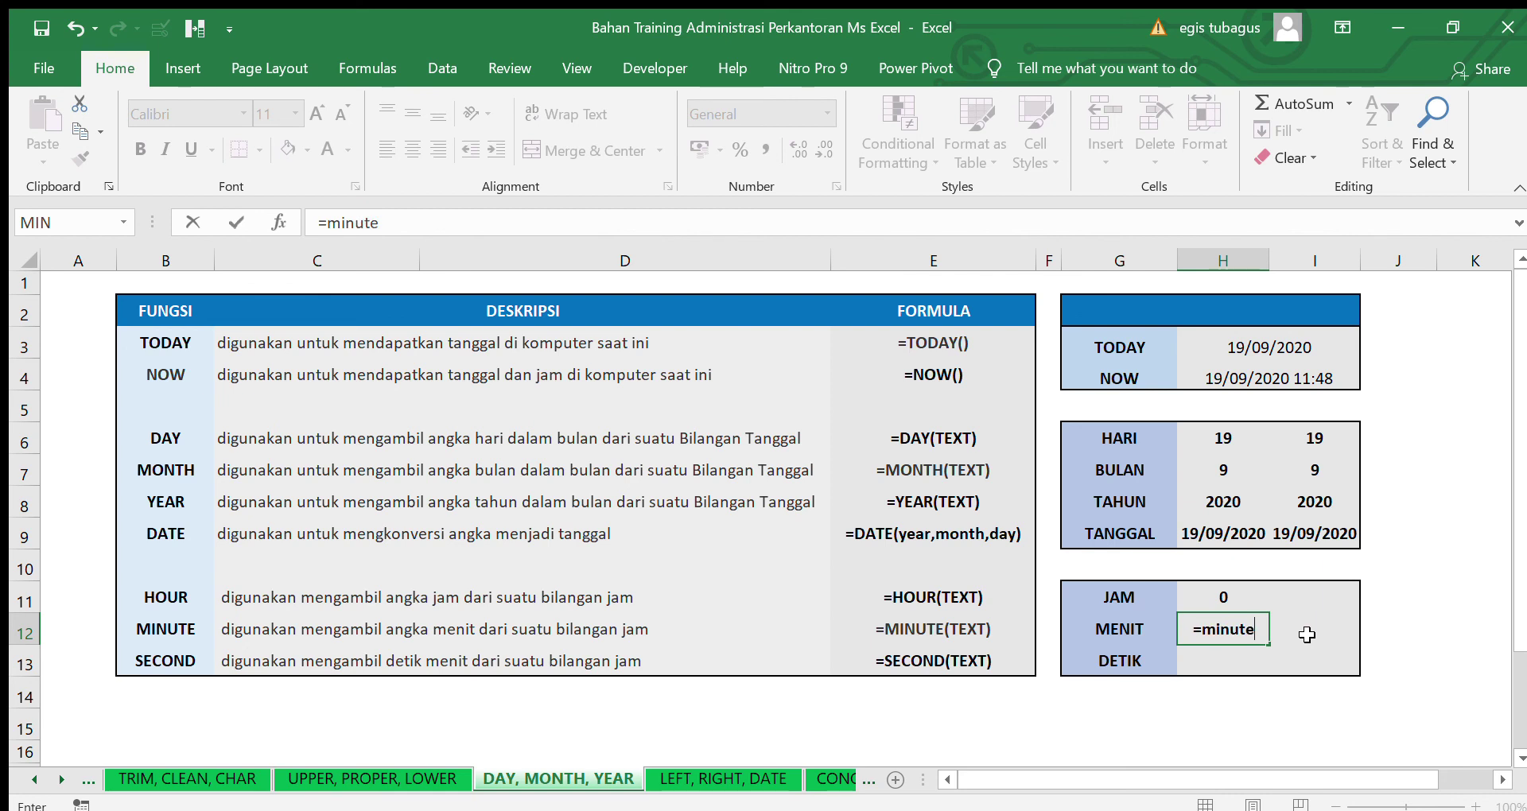
pyautogui.click(1293, 360)
pyautogui.press('Return')
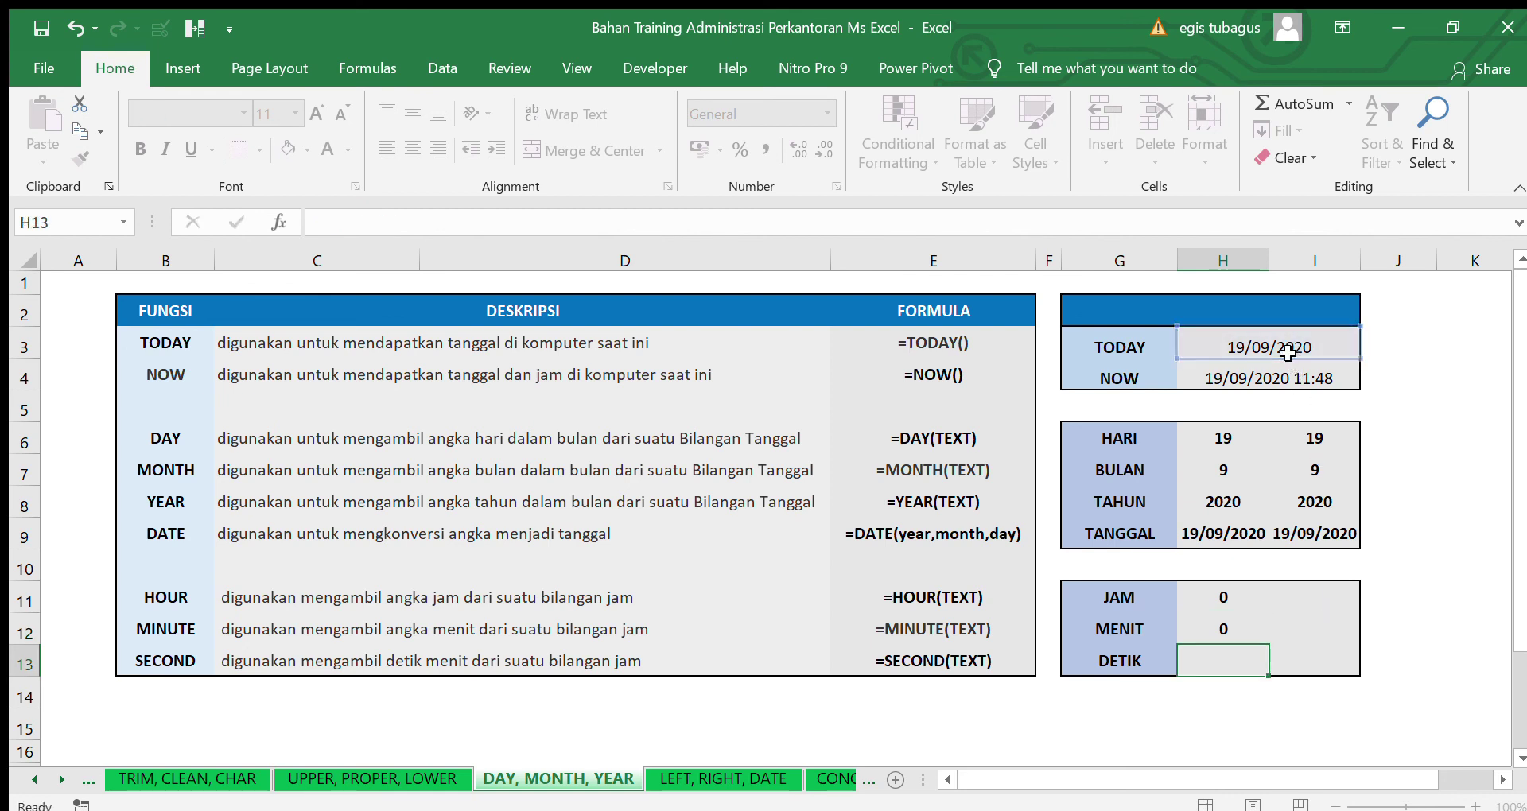
pyautogui.write('=second(')
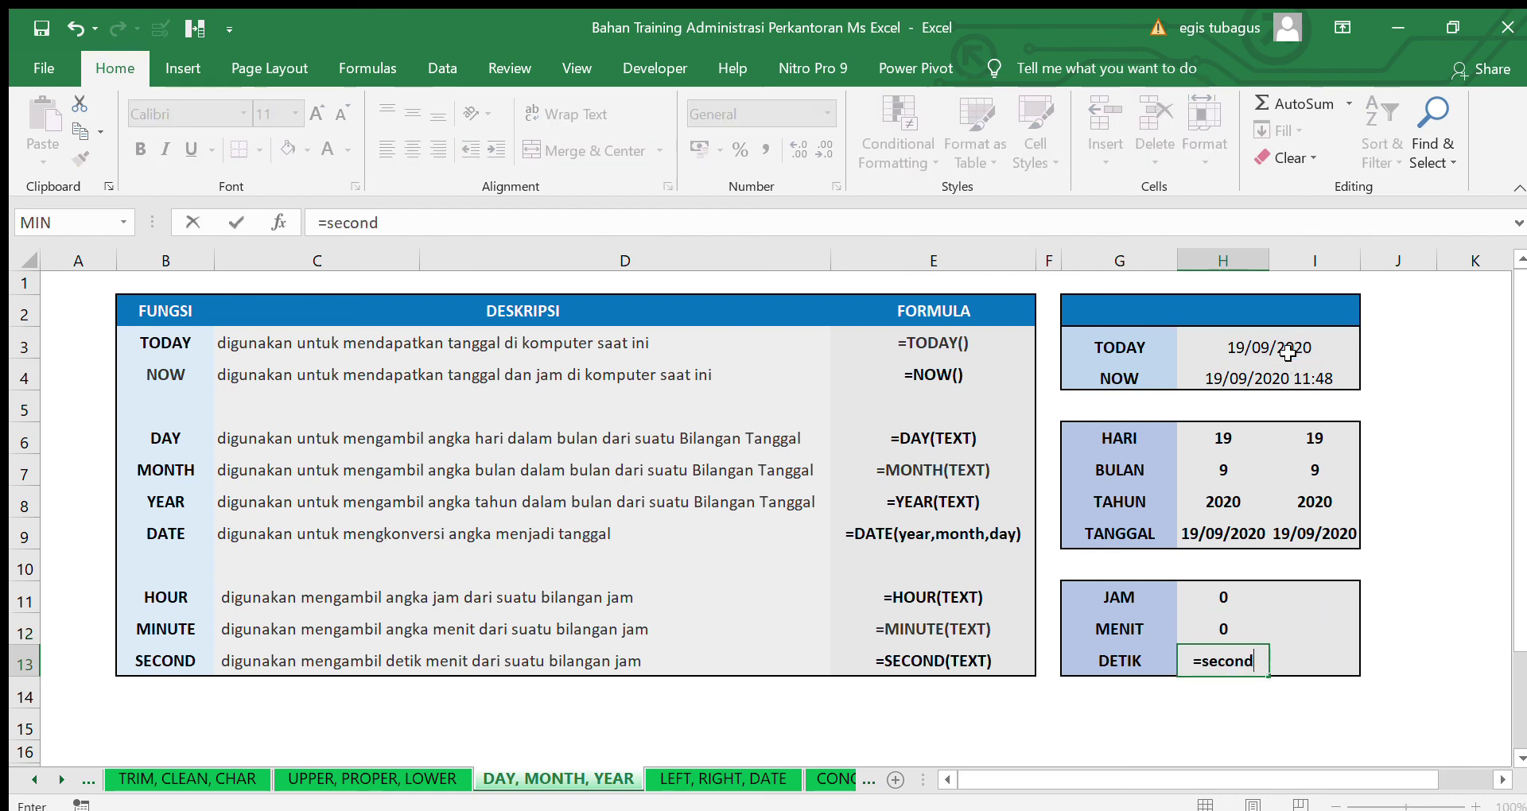
pyautogui.click(1265, 343)
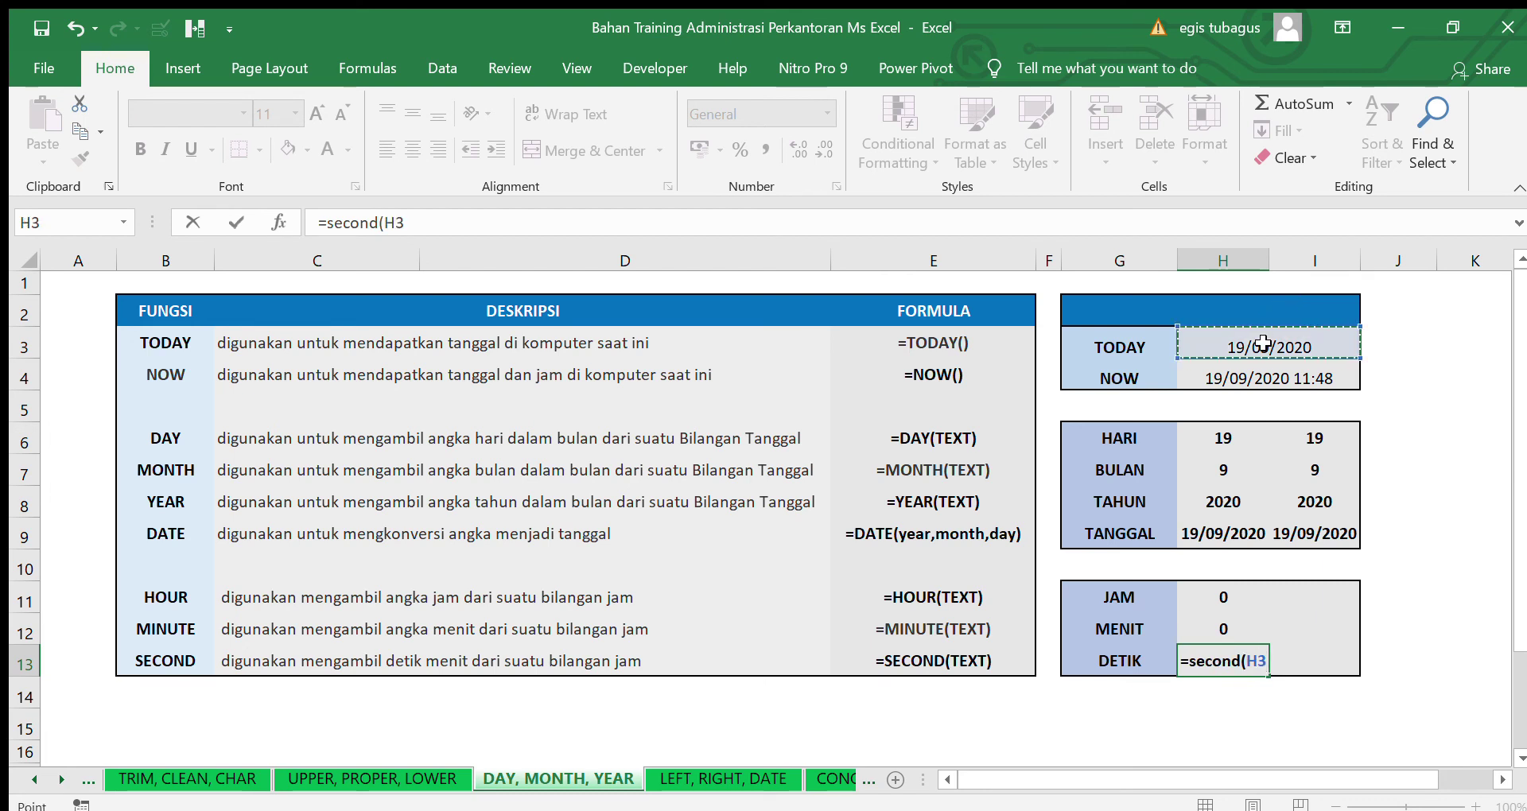
pyautogui.press('Return')
# In the JAM row, extract the hour from the NOW value with =HOUR(H4) in I11
pyautogui.click(1329, 614)
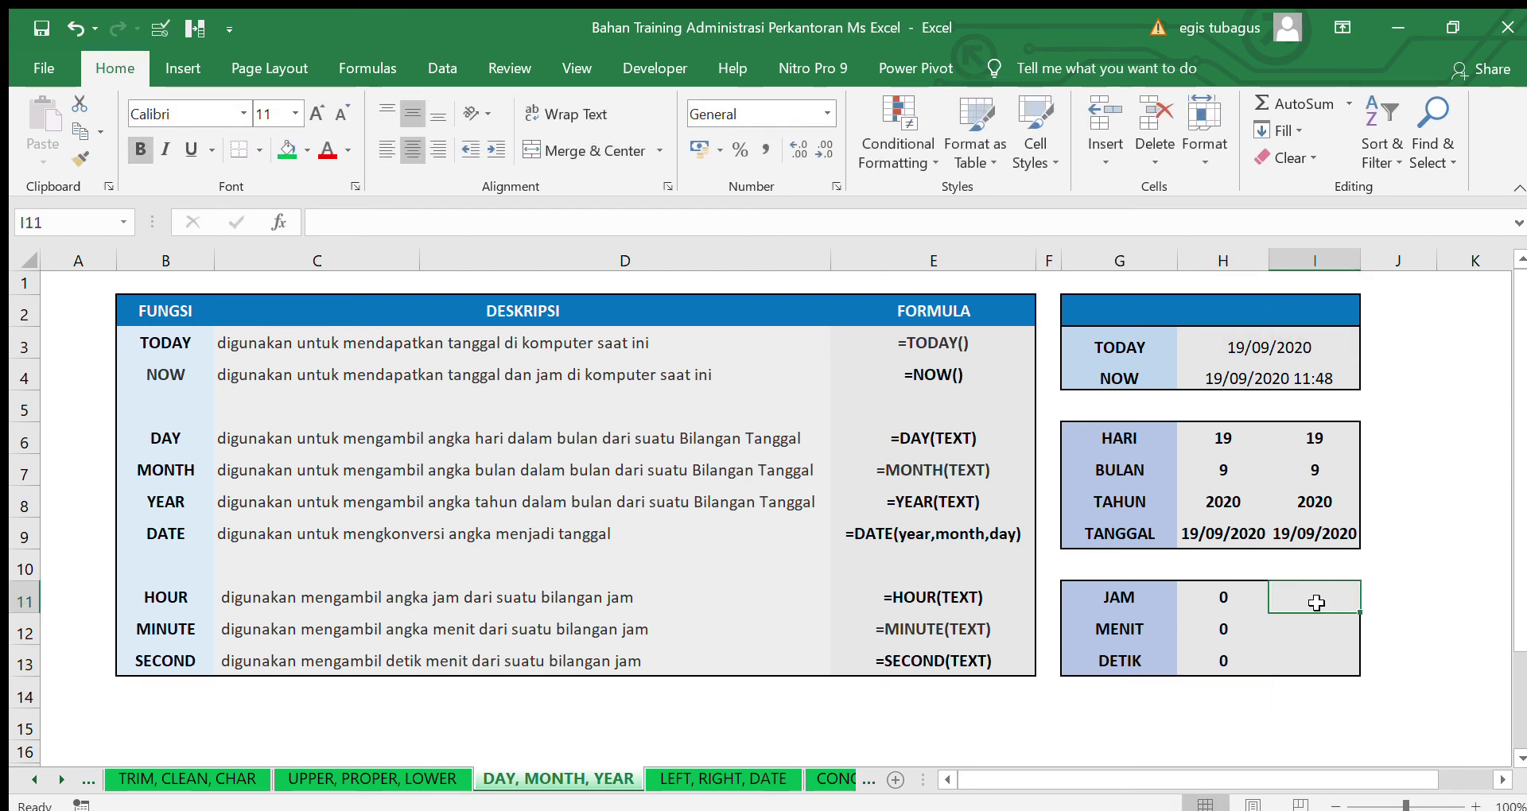
pyautogui.write('=hoiur(')
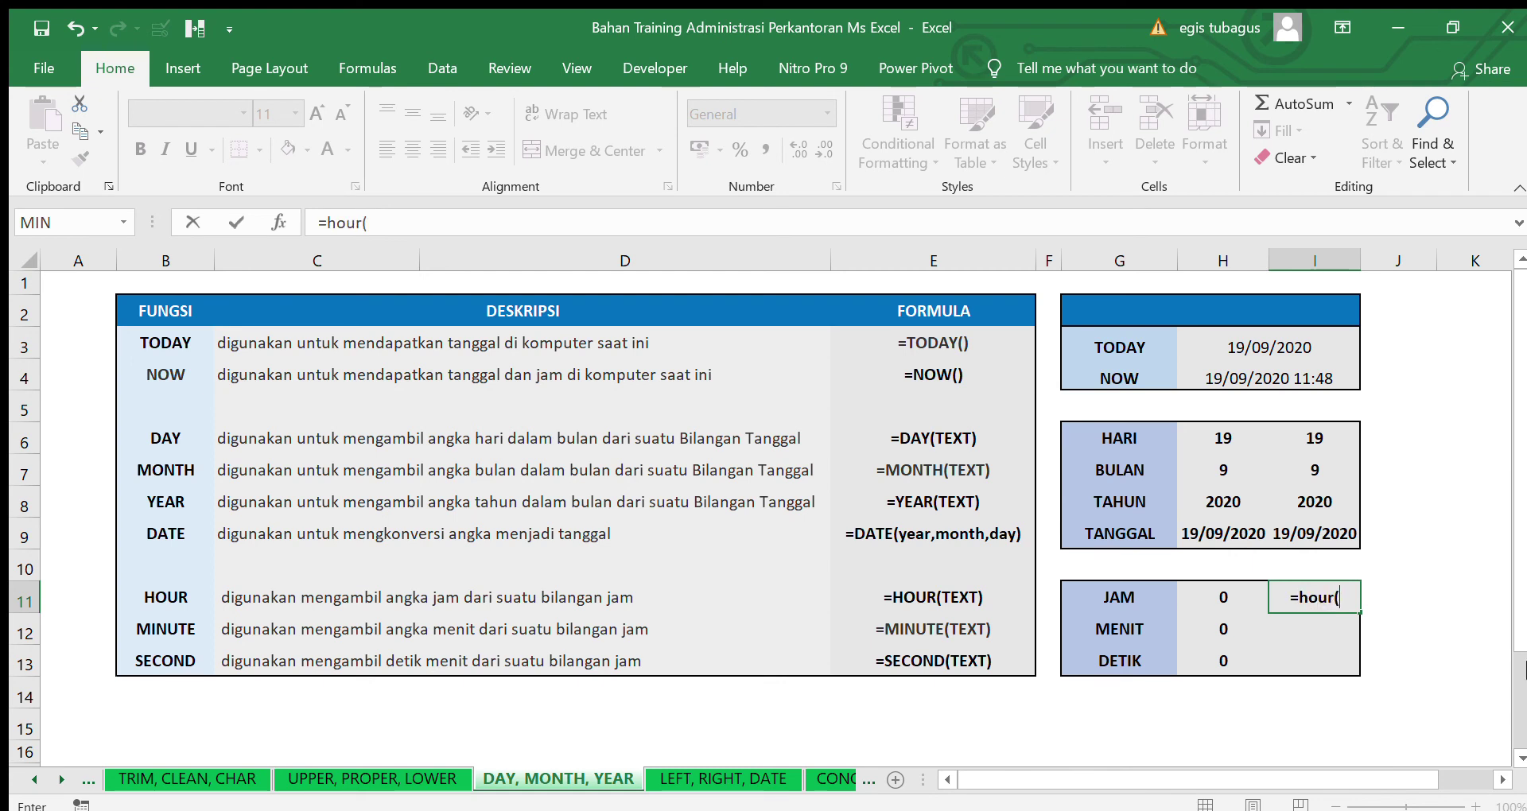
pyautogui.click(1323, 383)
pyautogui.press('Return')
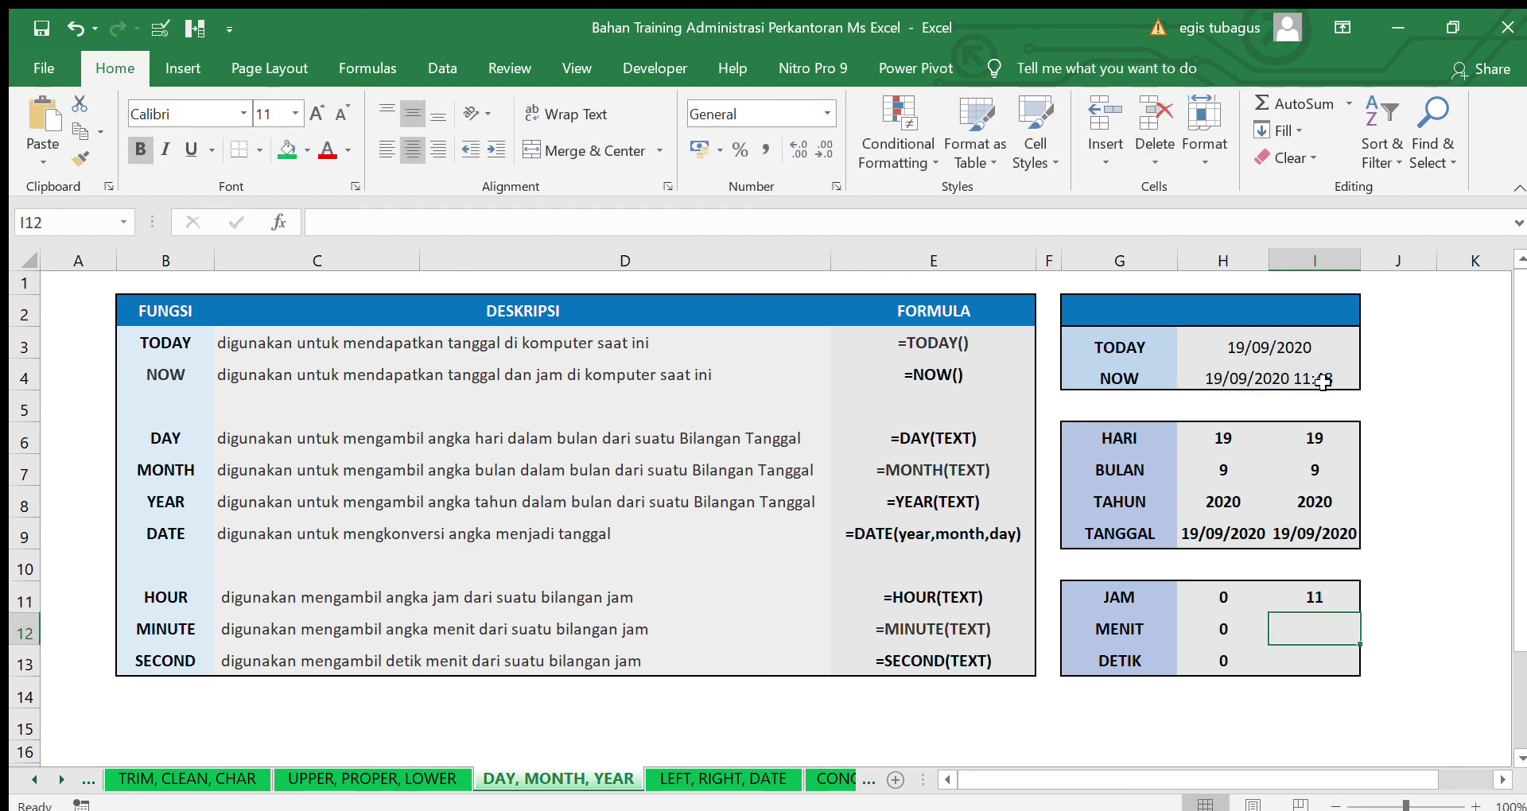
# Extract the minute and second from the NOW value with =MINUTE(H4) in I12 and =SECOND(H4) in I13
pyautogui.write('=ho')
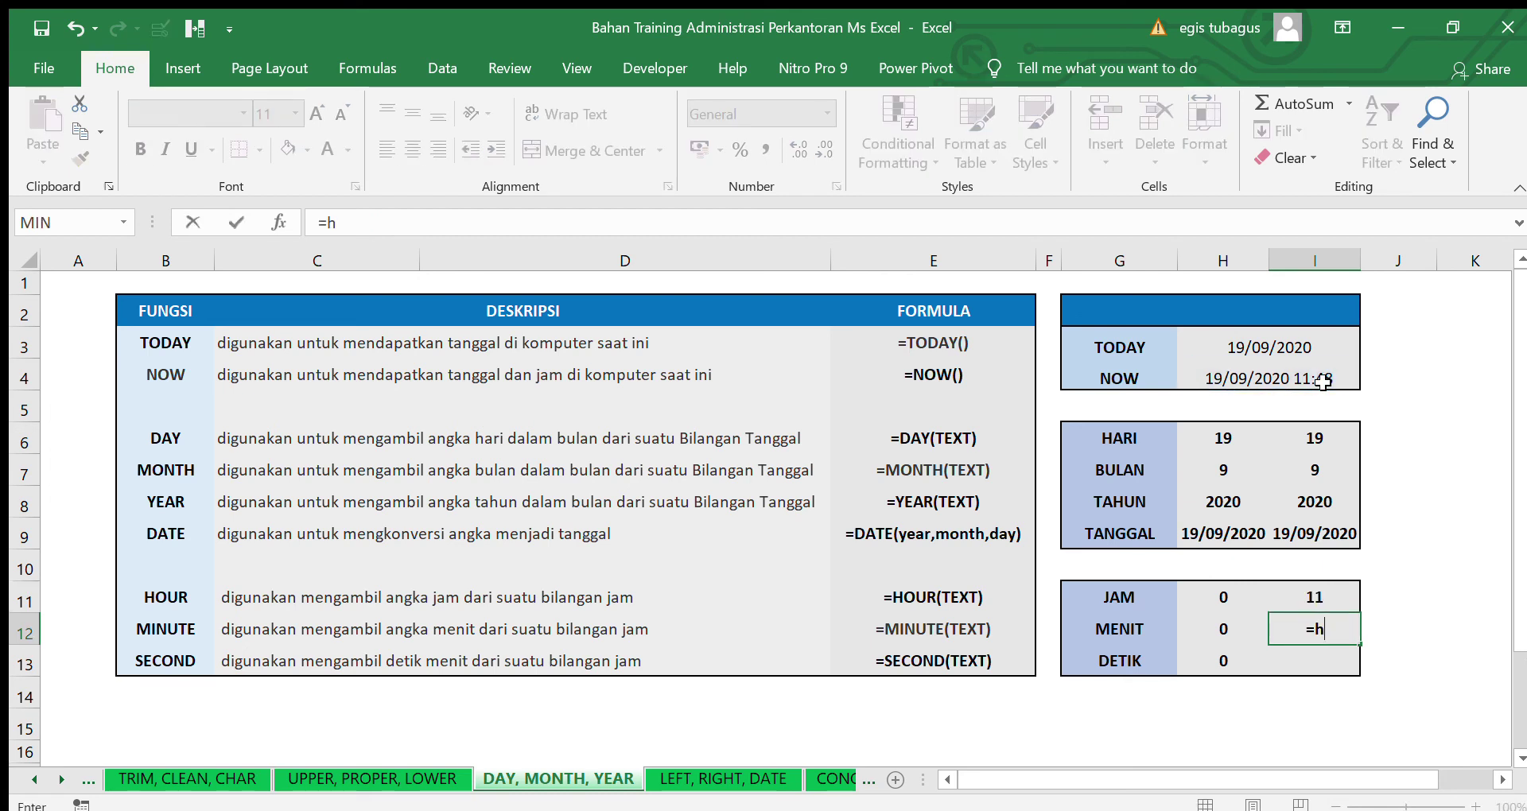
pyautogui.press('BackSpace')
pyautogui.press('BackSpace')
pyautogui.write('=minute(')
pyautogui.press('Return')
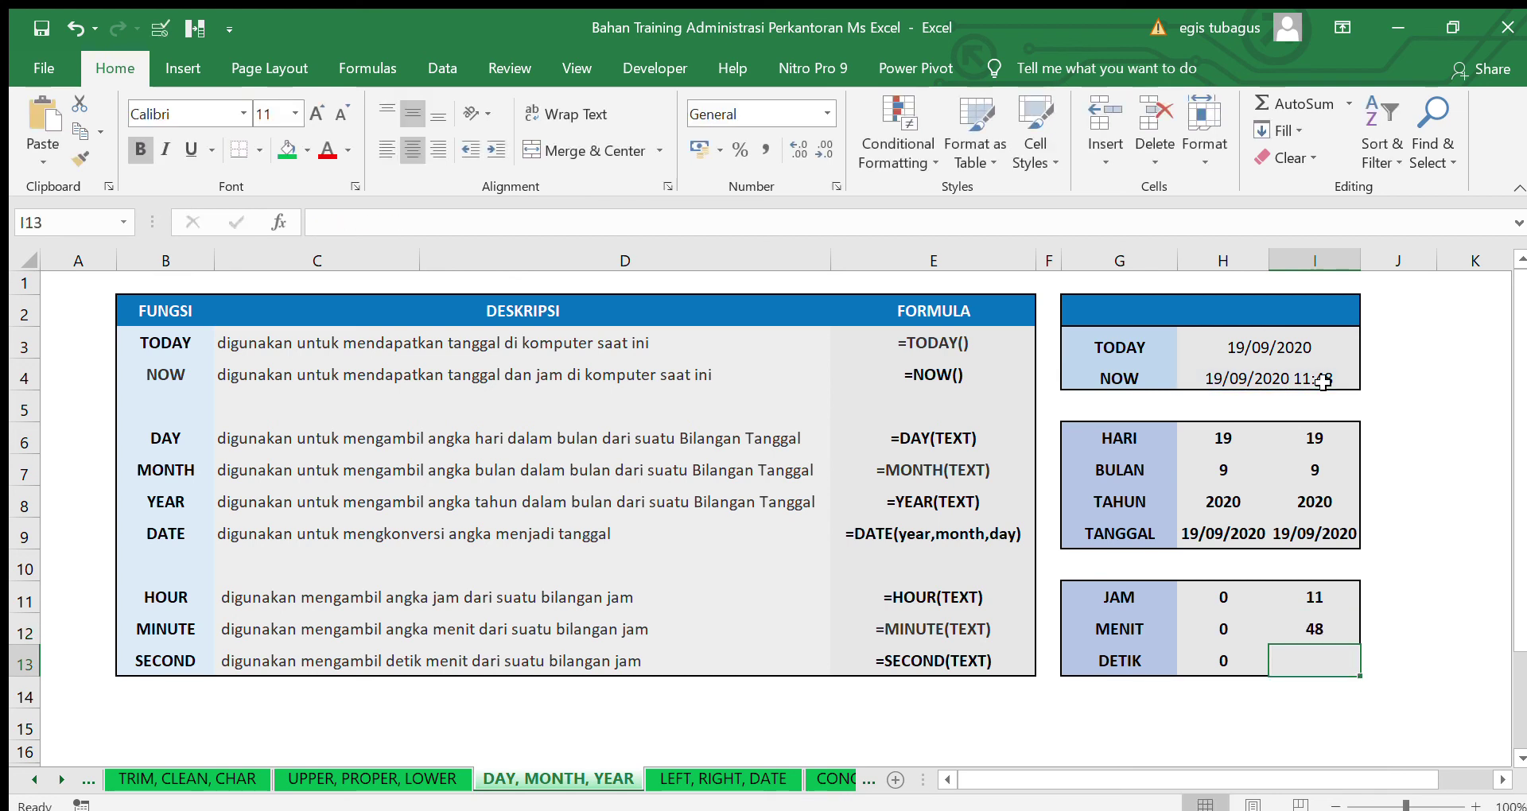
pyautogui.write('=seco')
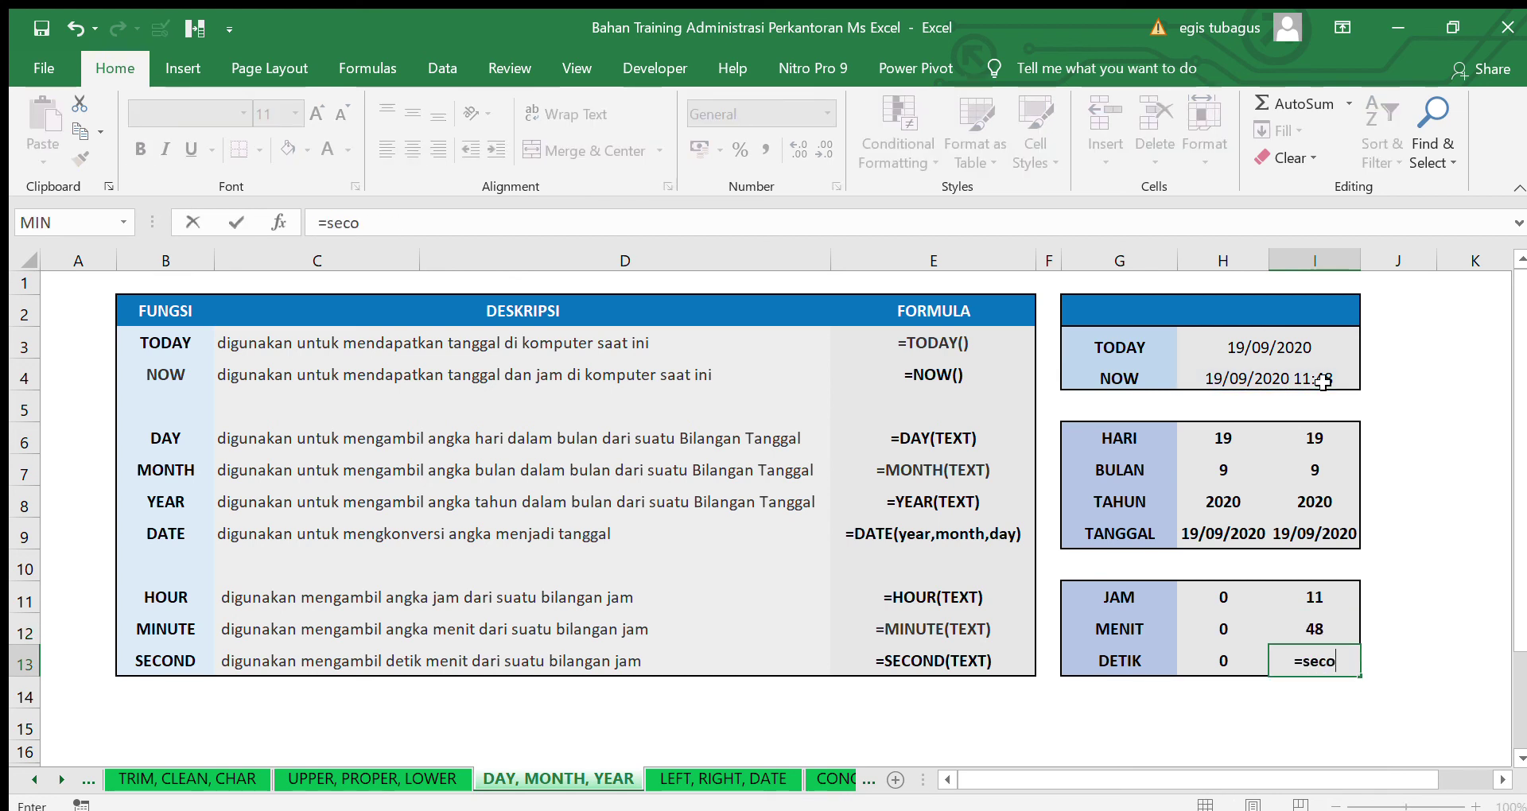
pyautogui.write('nd(')
pyautogui.click(1322, 382)
pyautogui.press('Return')
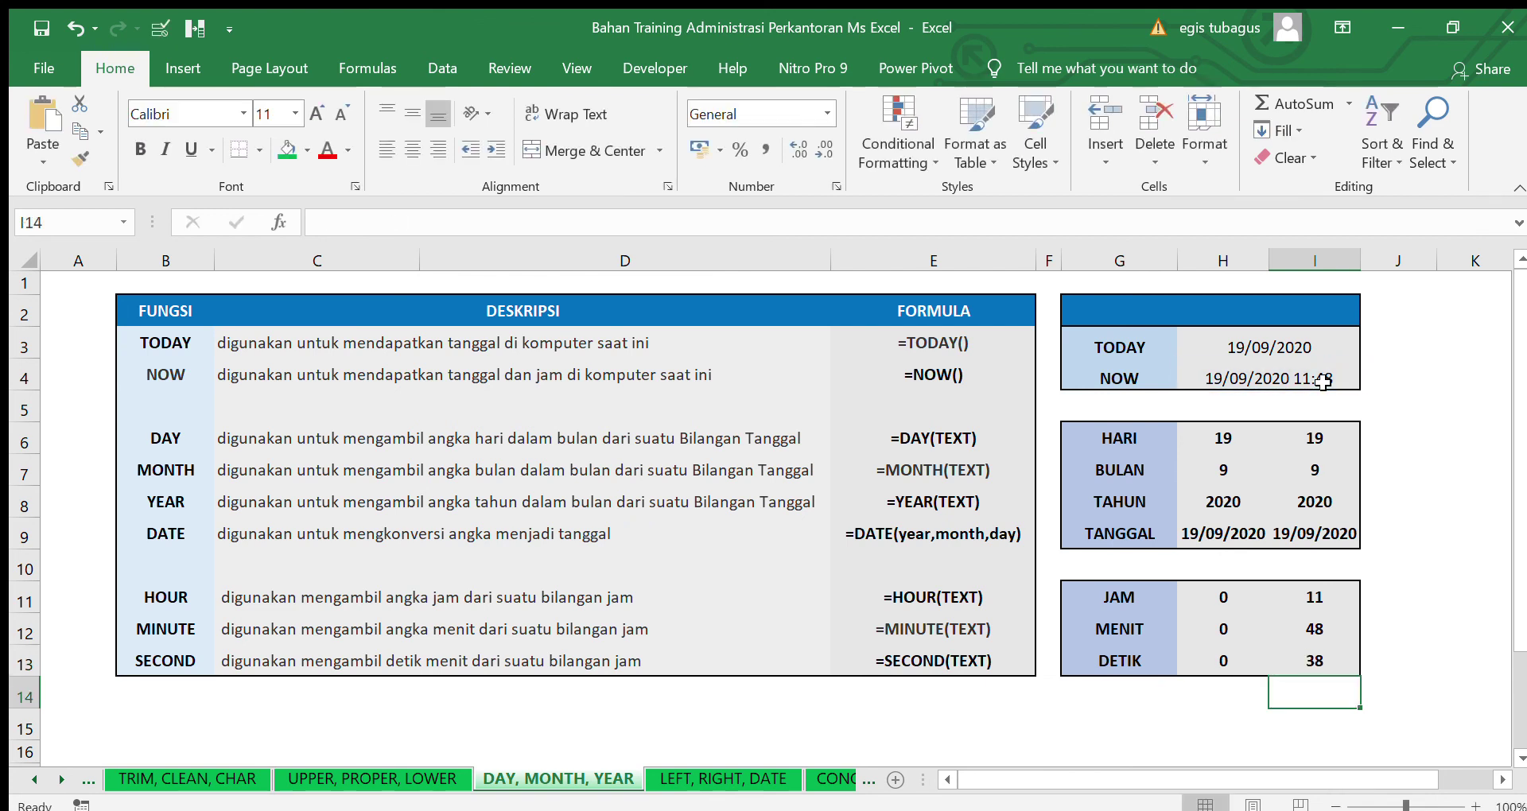
# On the LEFT, RIGHT, DATE sheet, enter =LEFT(H3,1) in the first DAY cell, I3
pyautogui.click(62, 779)
pyautogui.click(62, 780)
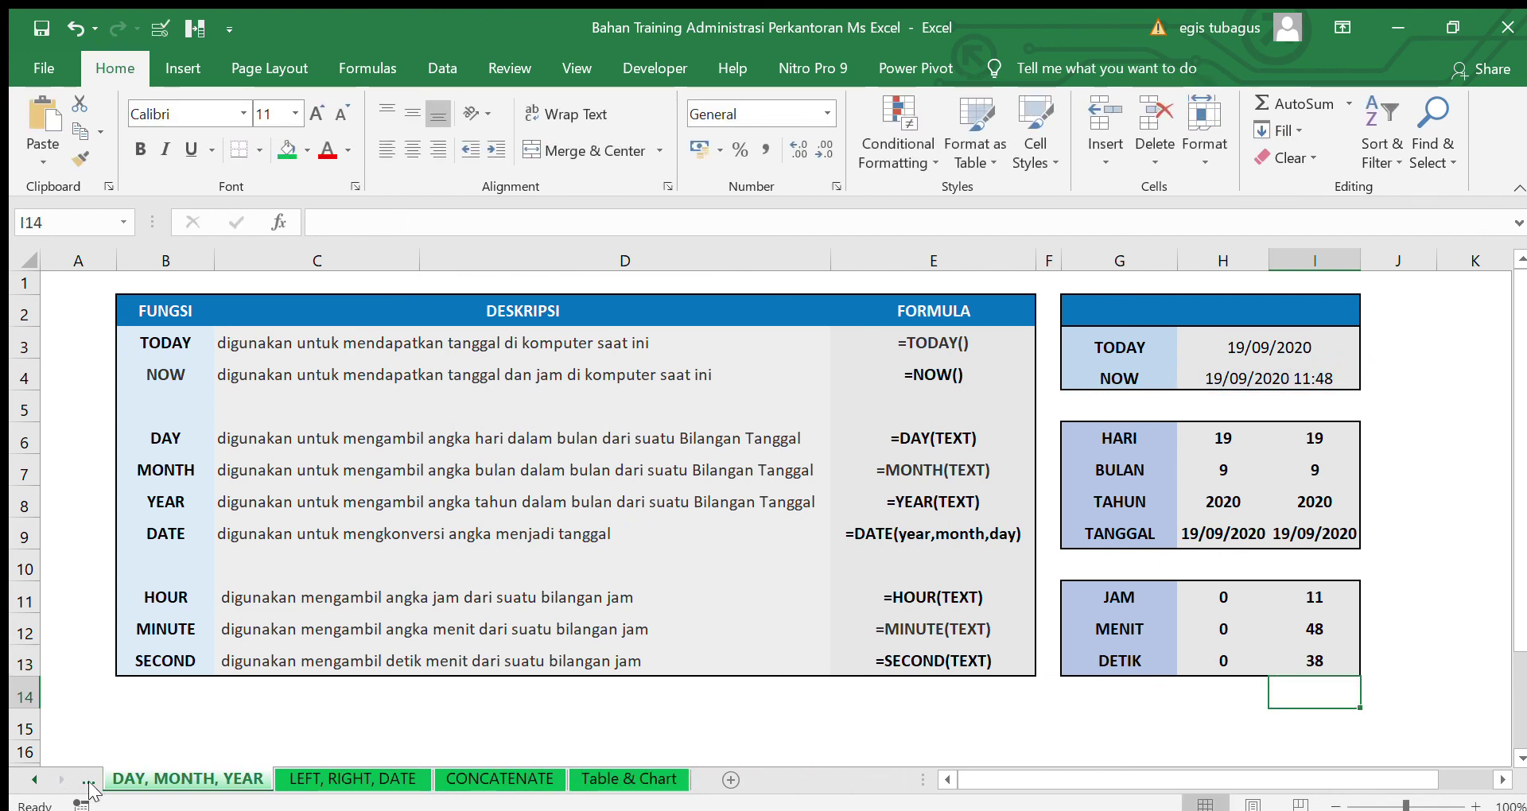
pyautogui.click(296, 783)
pyautogui.click(1018, 357)
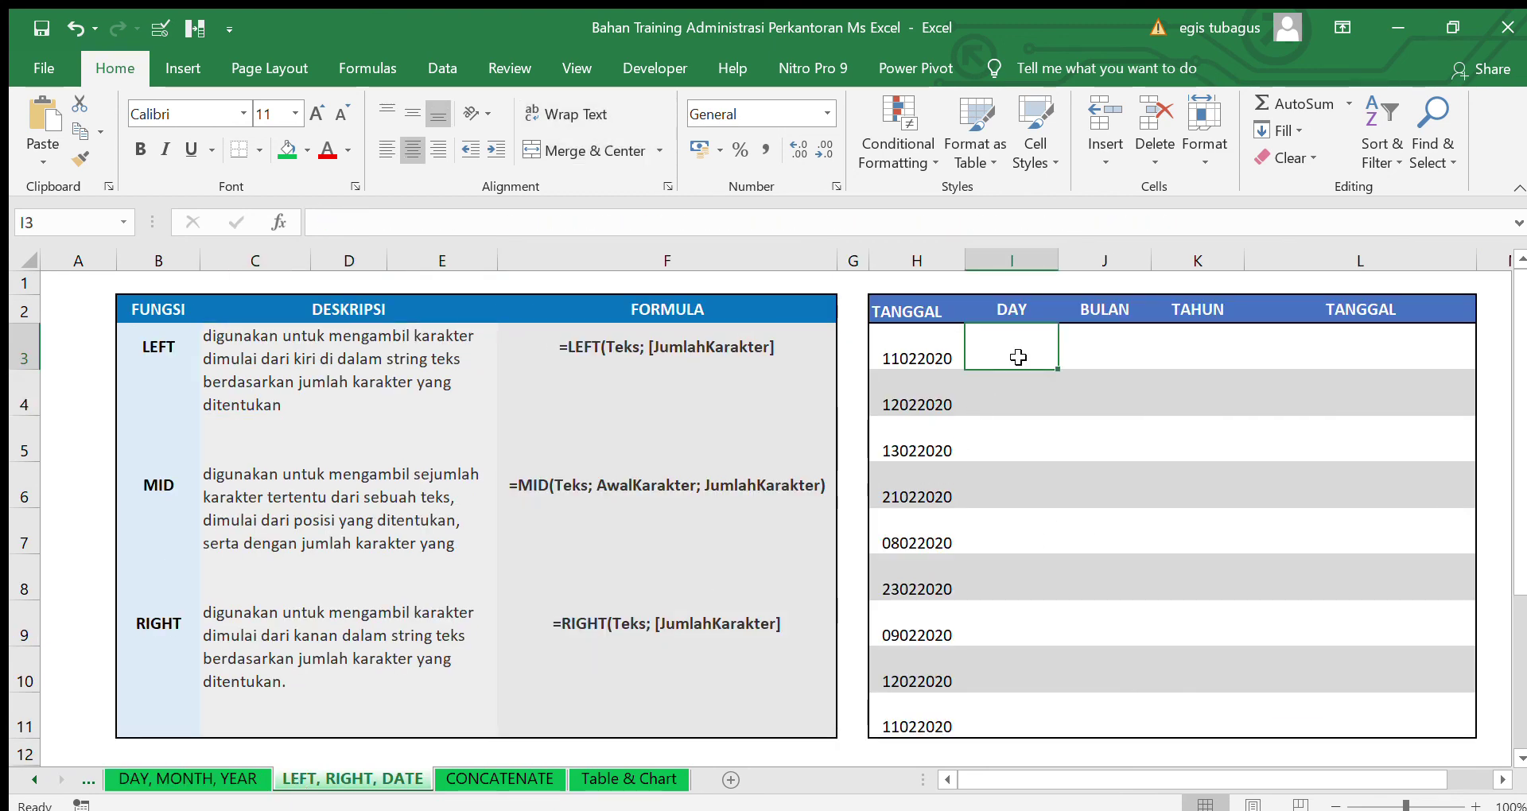
pyautogui.write('=')
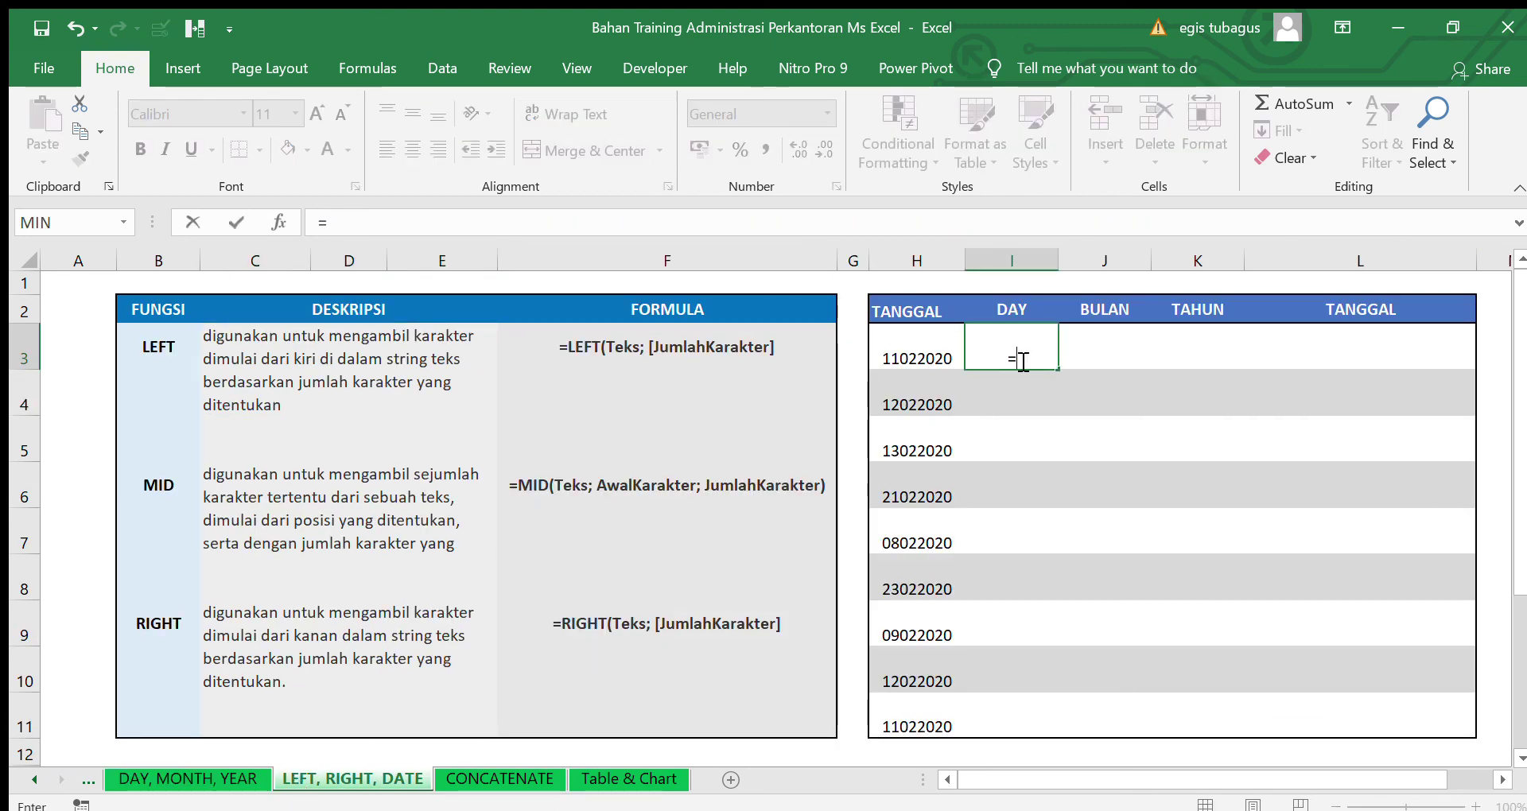
pyautogui.write('left(')
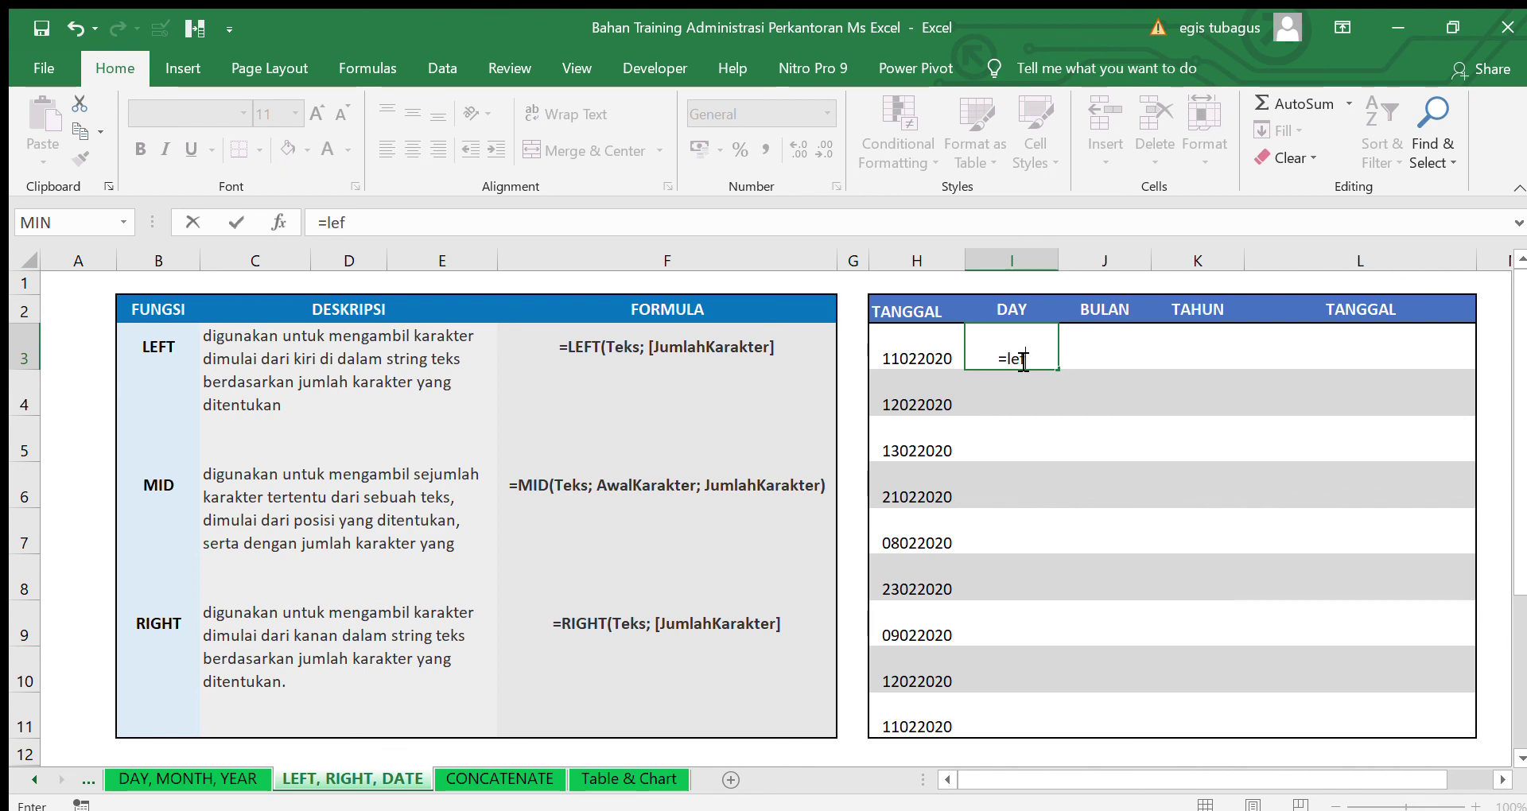
pyautogui.click(930, 351)
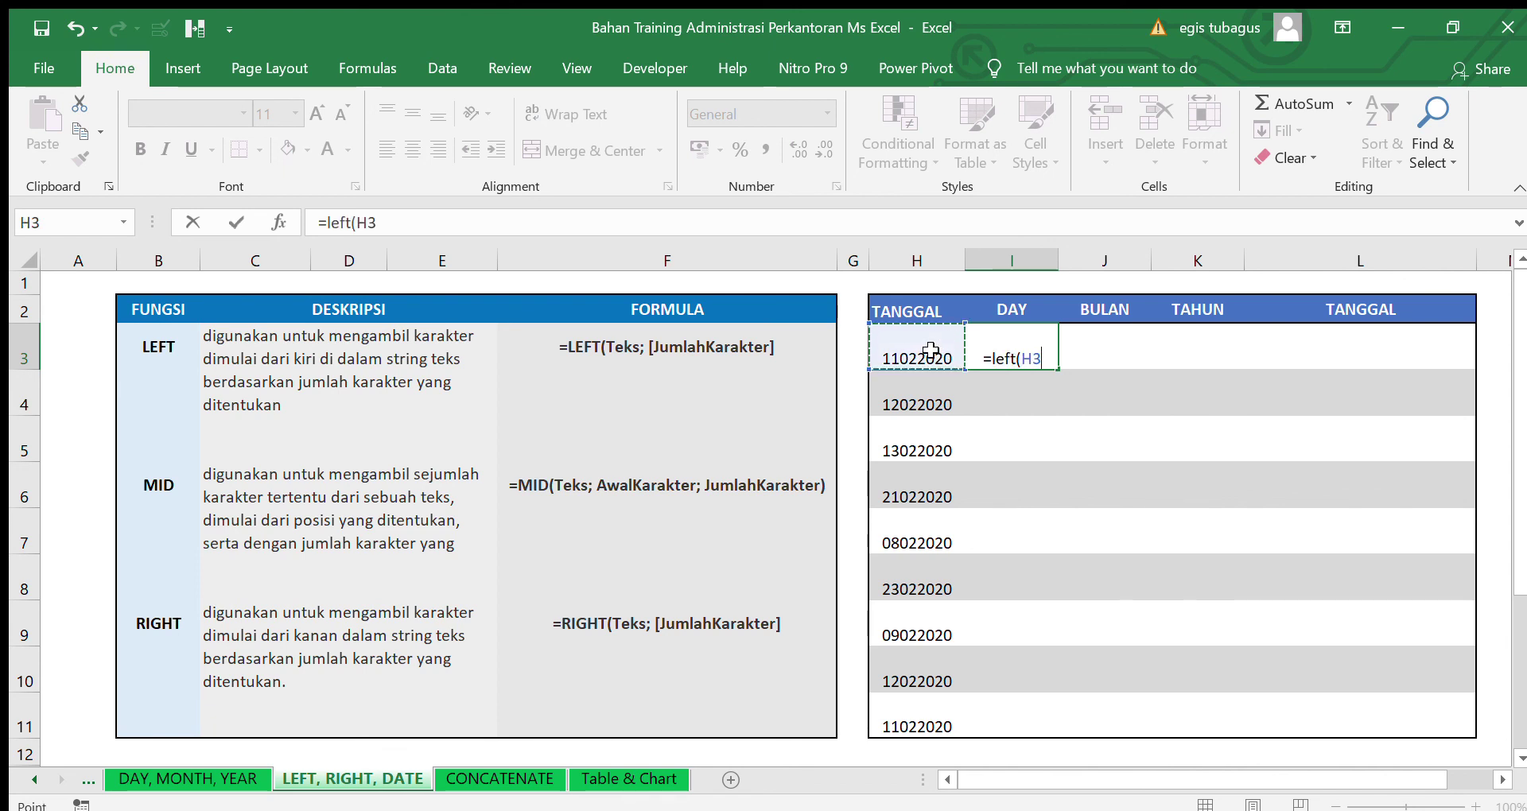
pyautogui.write(',1)')
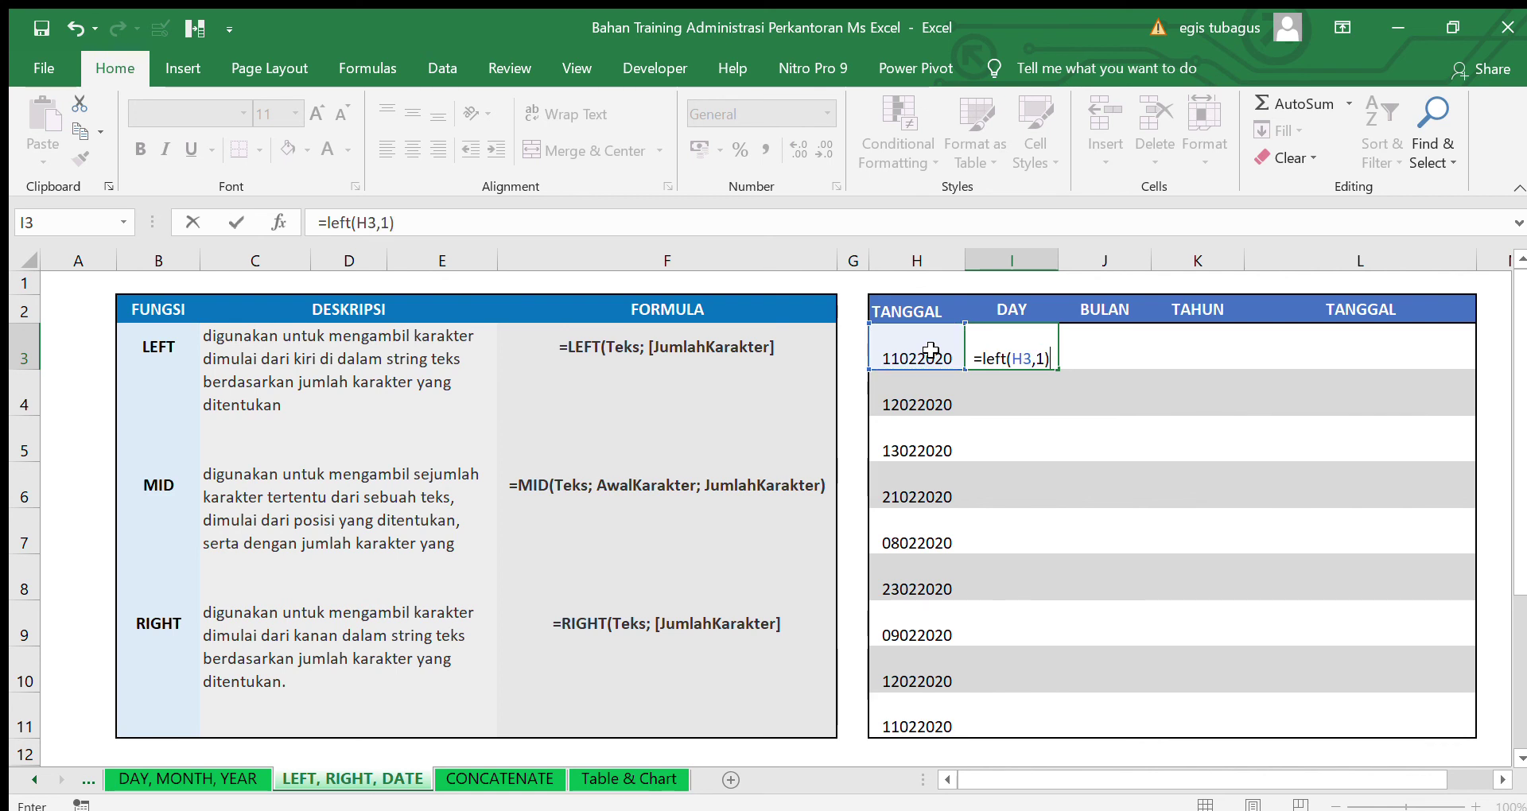
pyautogui.press('Return')
# Change the character count of the LEFT formula in I3 to 2
pyautogui.click(1055, 355)
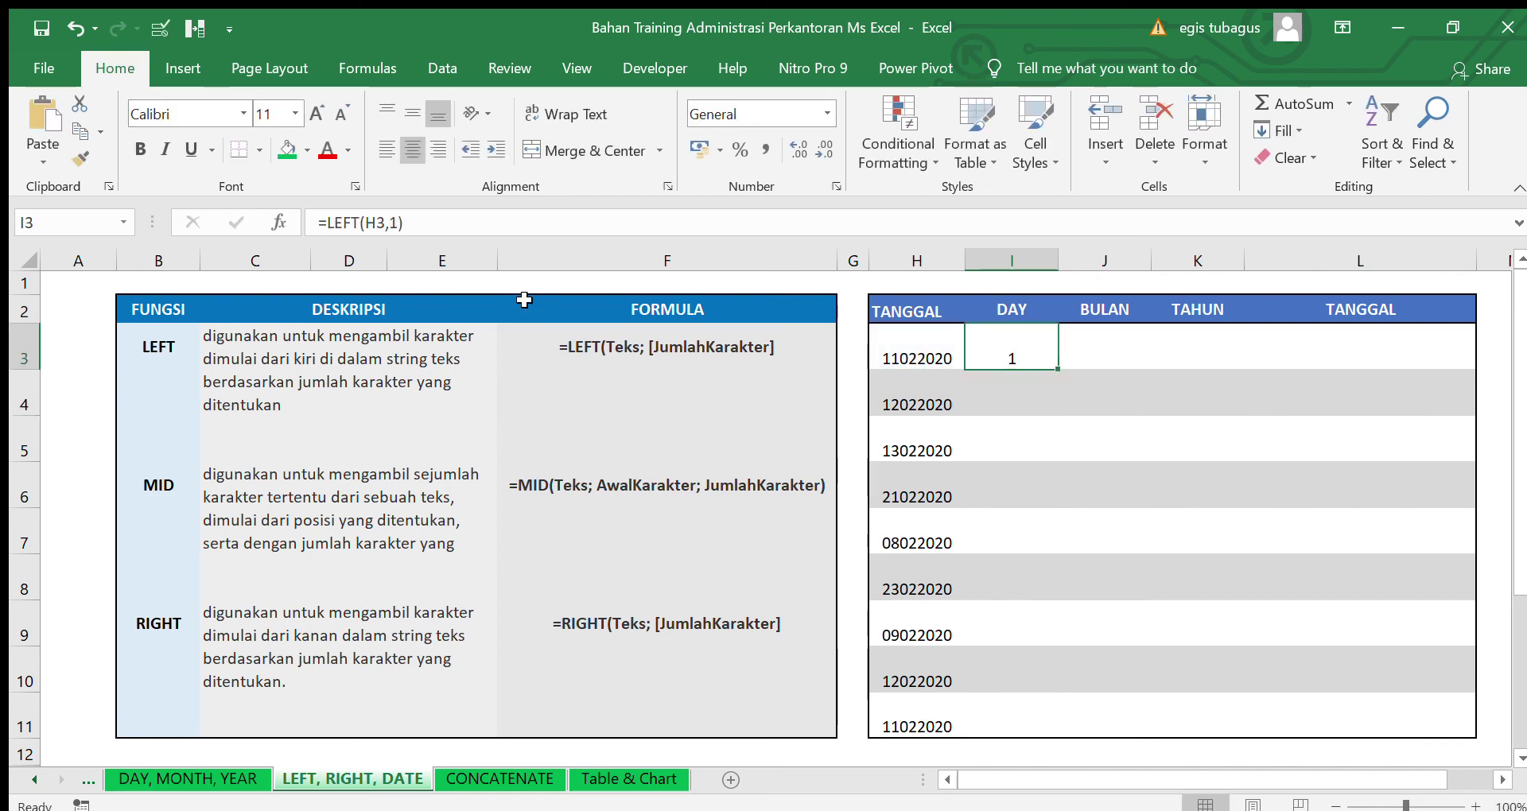
pyautogui.click(405, 229)
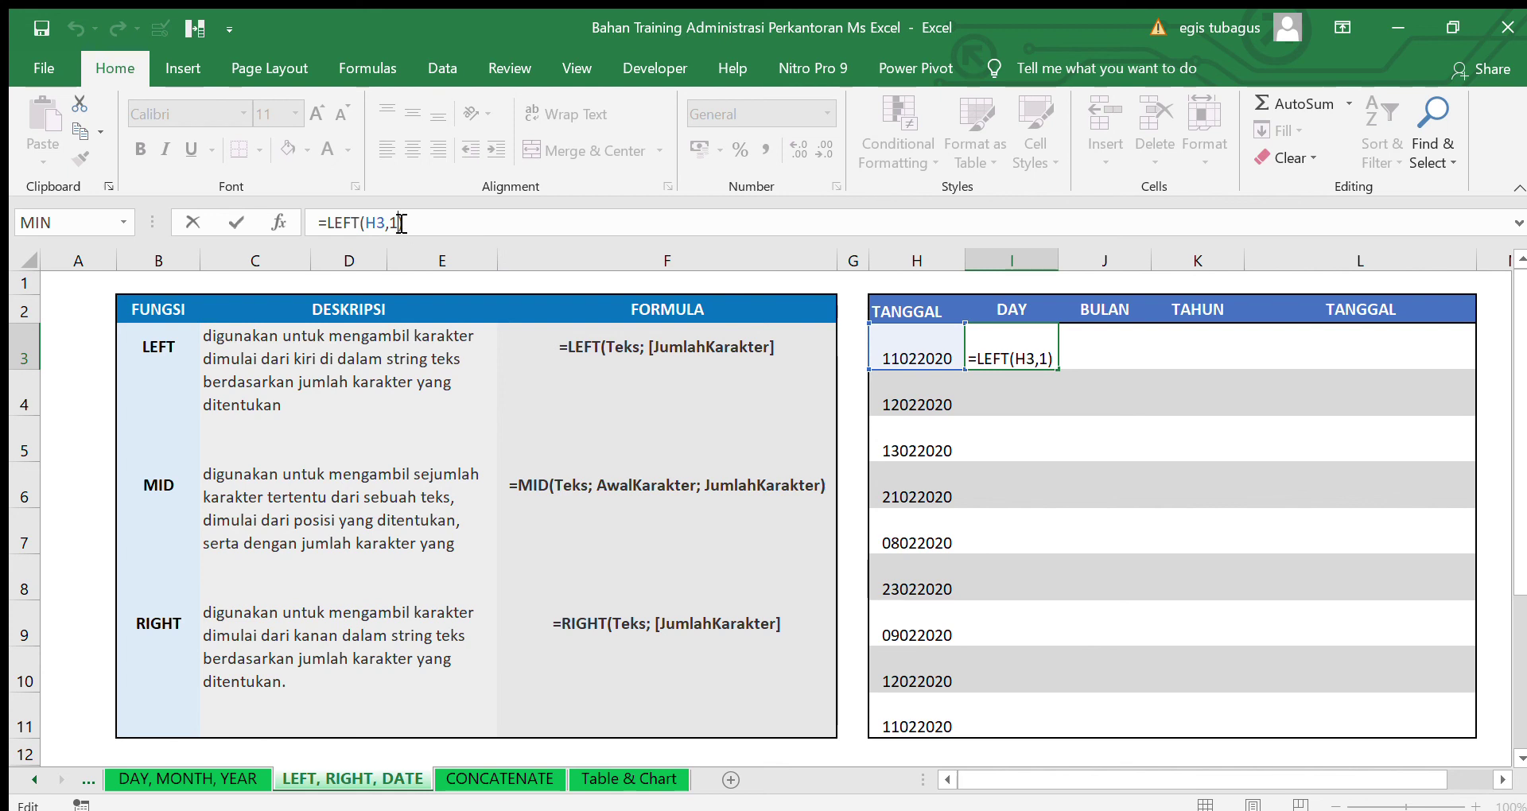
pyautogui.press('BackSpace')
pyautogui.write('2')
pyautogui.press('Return')
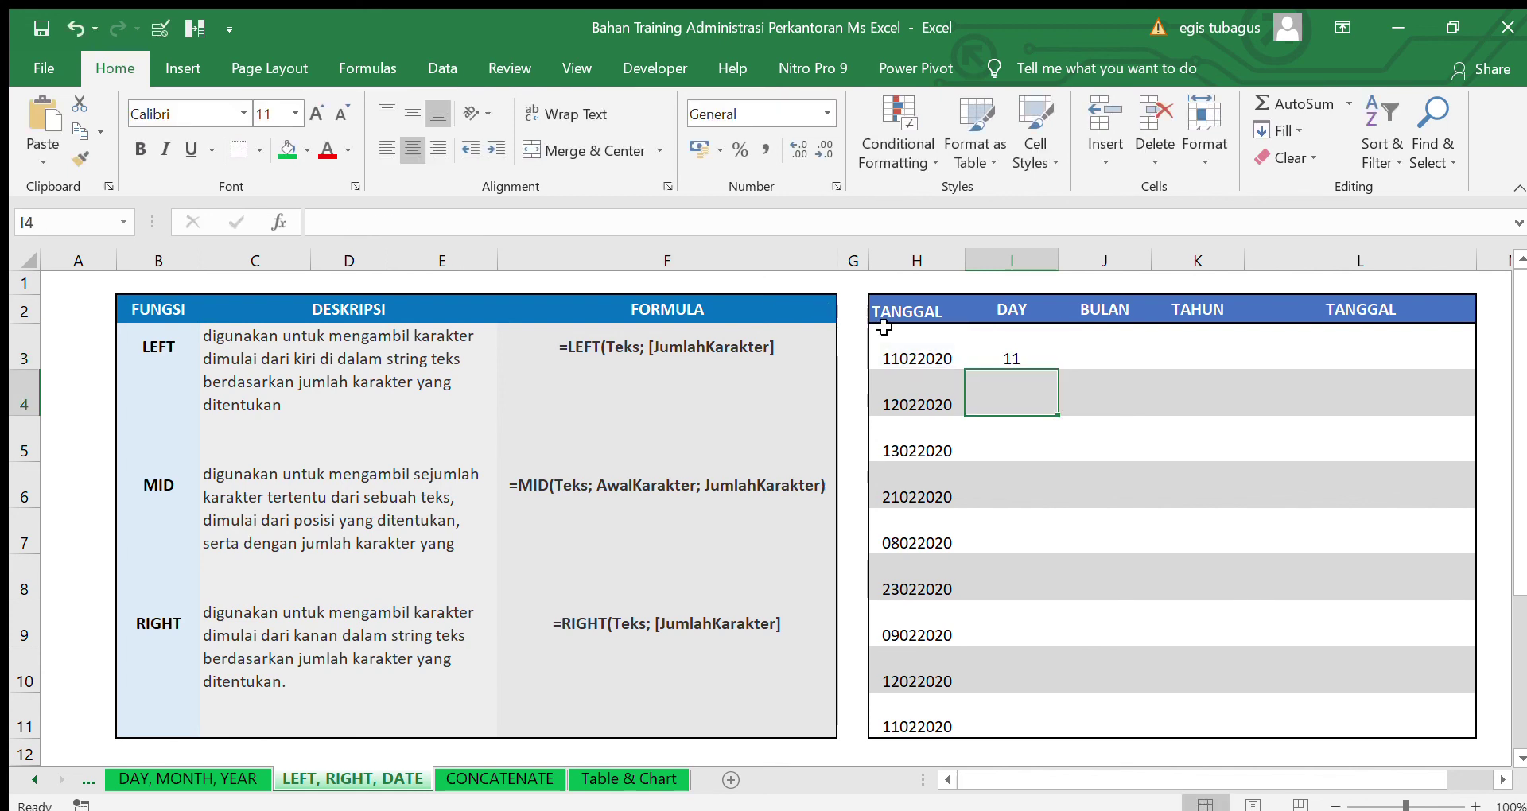
# Change the character count of the LEFT formula in I3 to 4
pyautogui.press('Up')
pyautogui.click(400, 225)
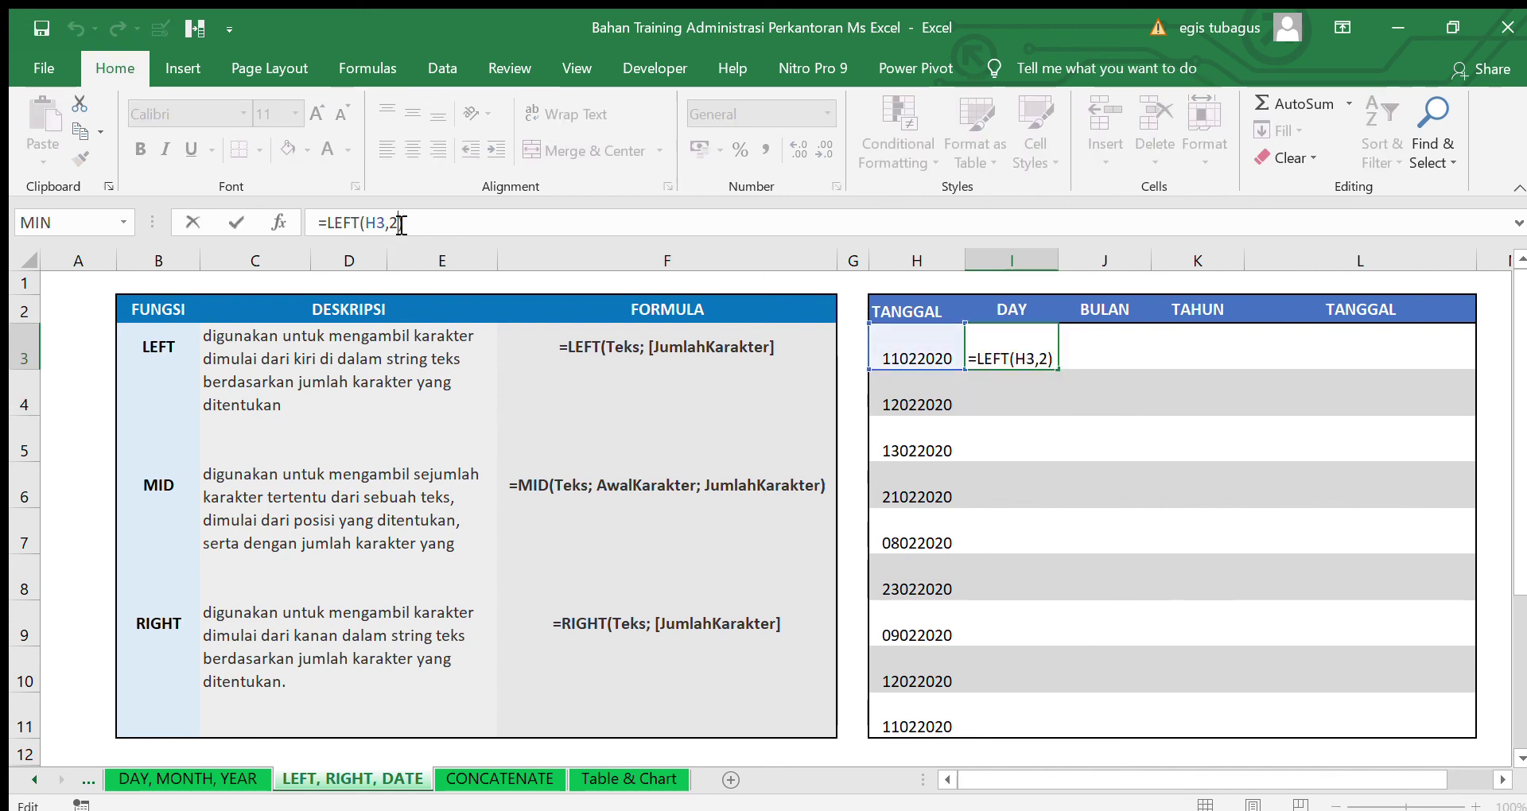
pyautogui.press('BackSpace')
pyautogui.write('4')
pyautogui.press('Return')
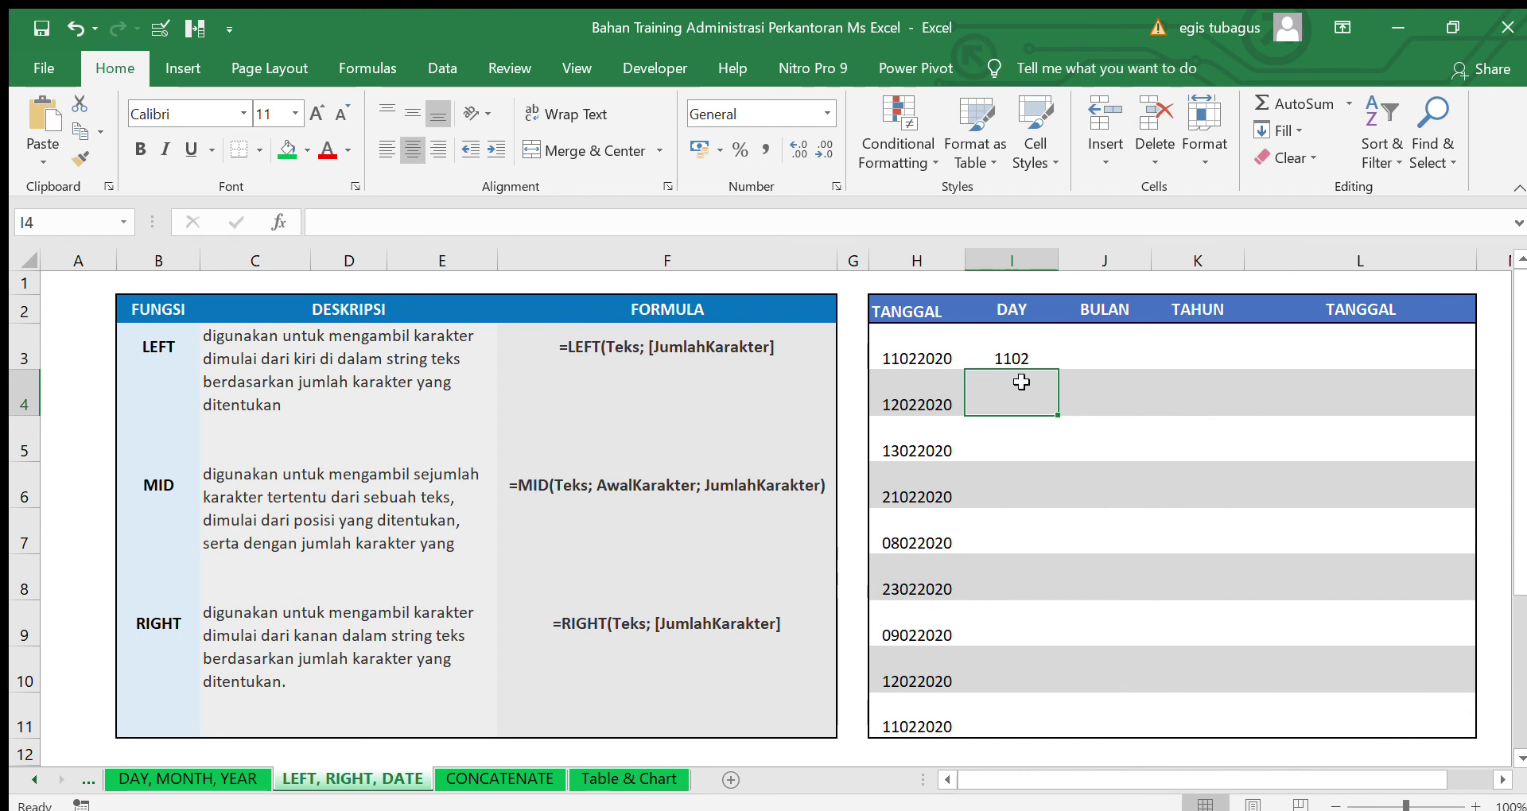
# Set the character count of the LEFT formula in I3 back to 2
pyautogui.click(1013, 350)
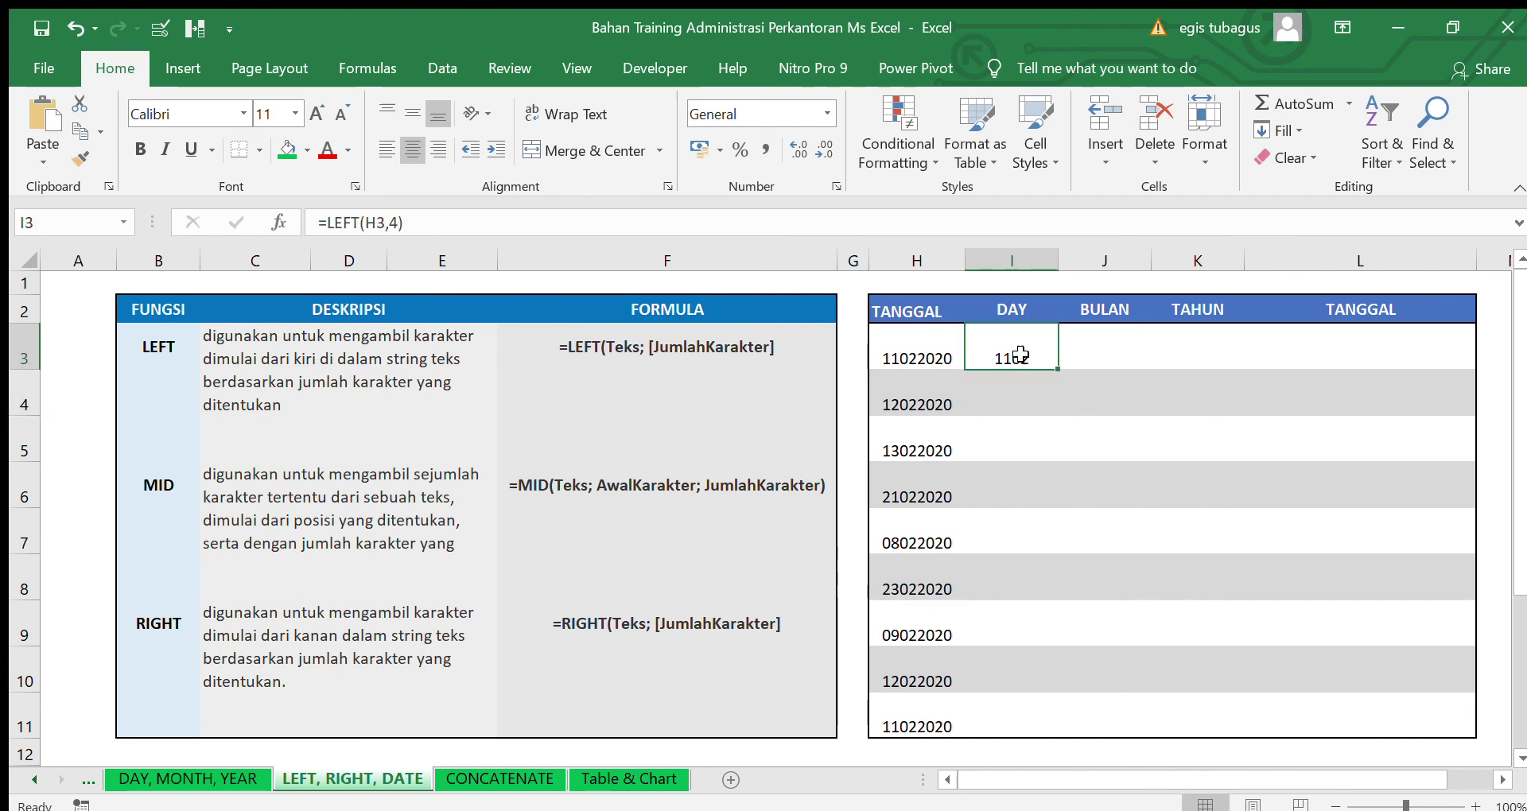
pyautogui.click(398, 222)
pyautogui.press('BackSpace')
pyautogui.write('2')
pyautogui.press('Return')
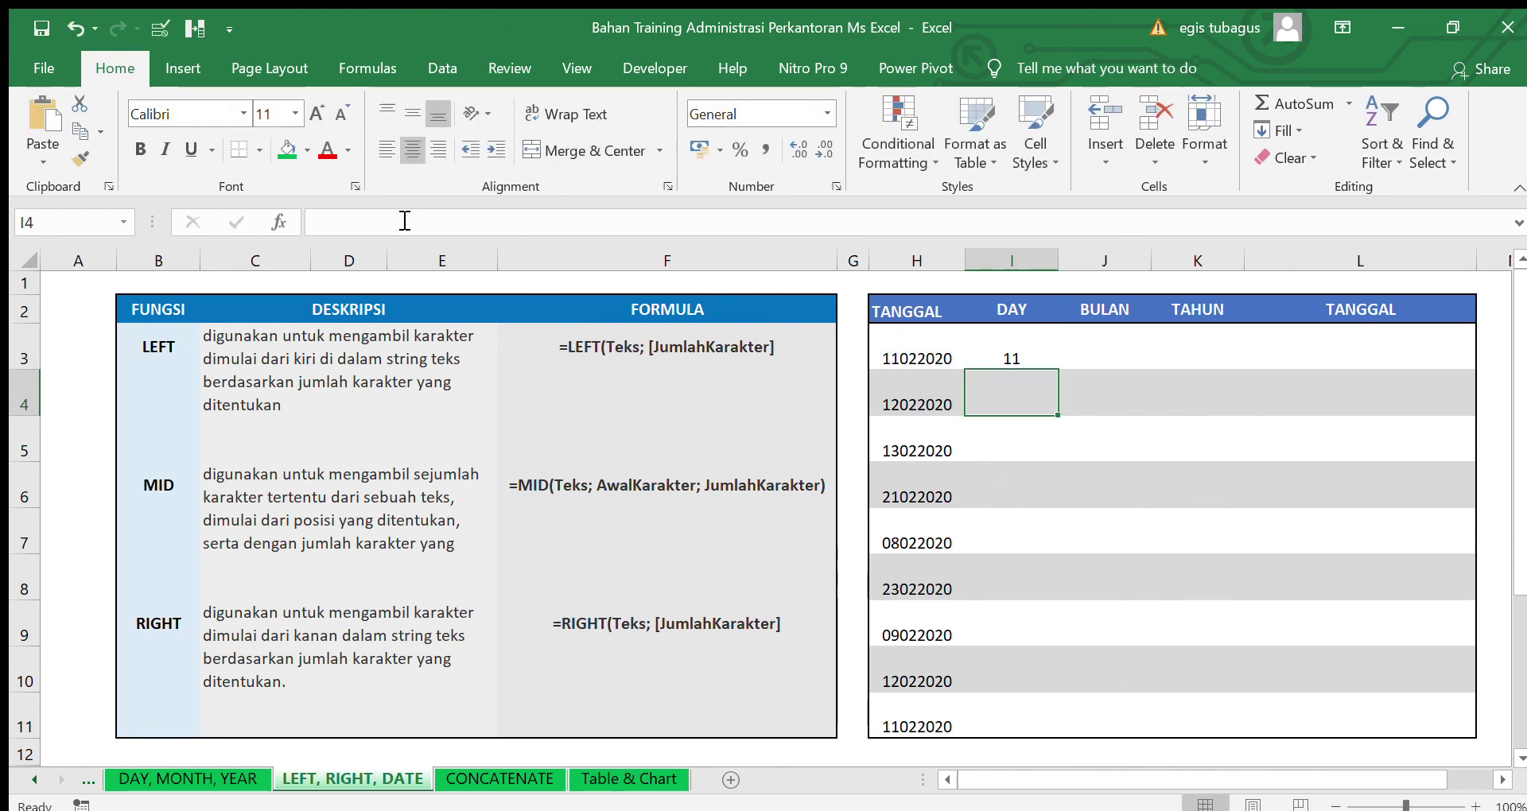
# Enter =RIGHT(H3,1) in the first TAHUN cell, K3
pyautogui.click(1214, 352)
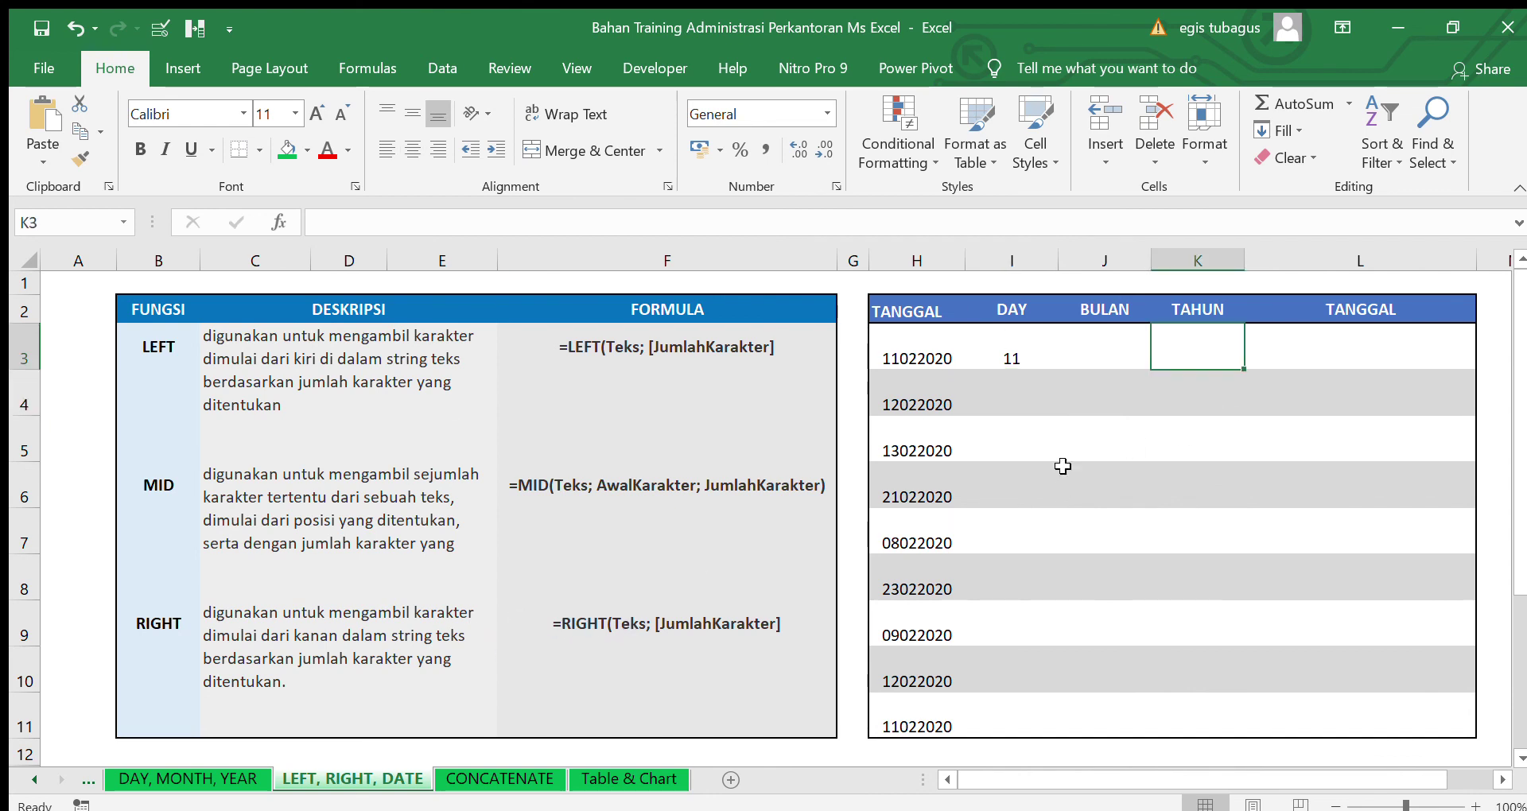
pyautogui.write('=r')
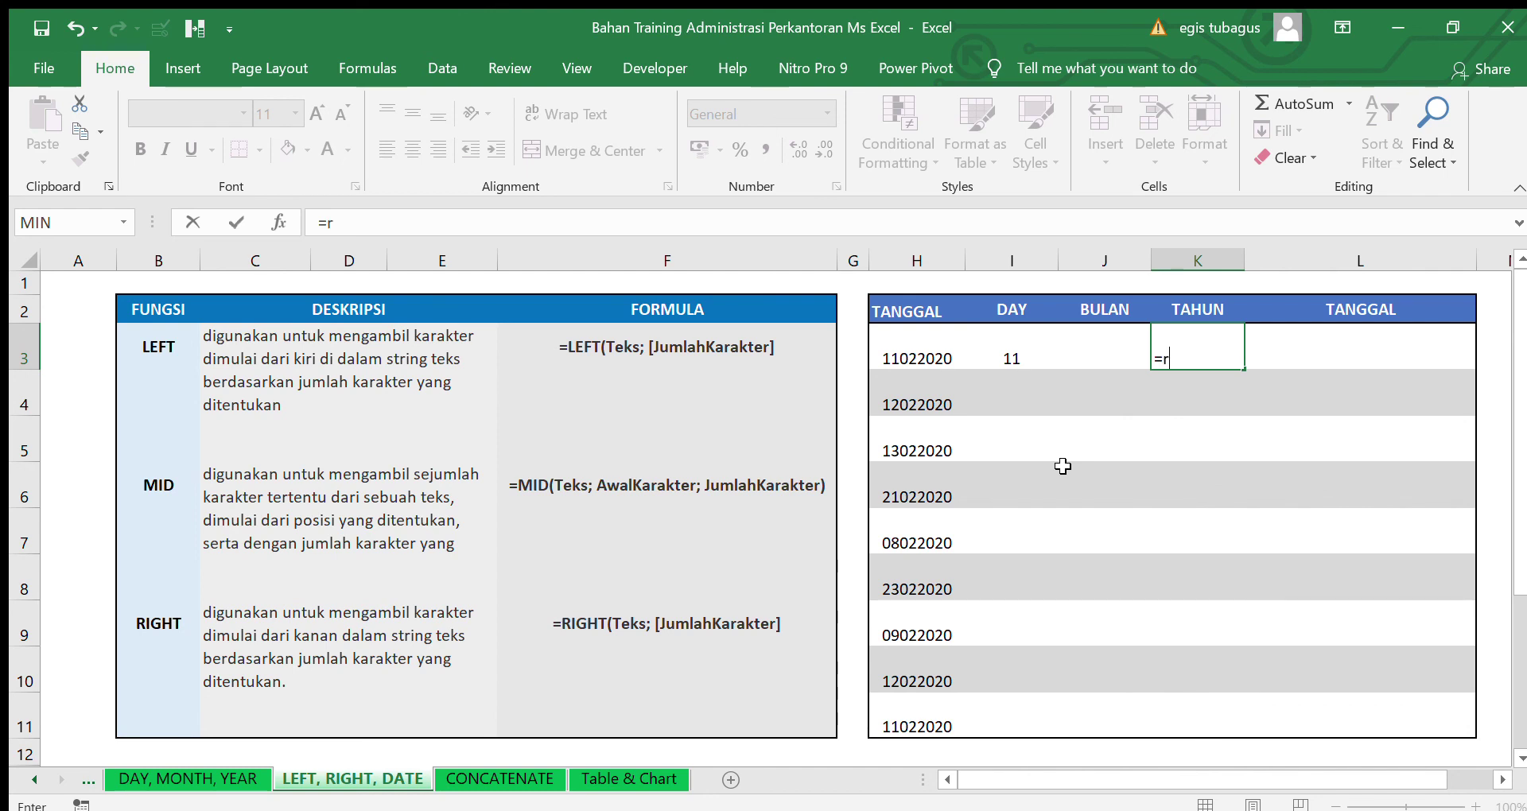
pyautogui.write('ight(')
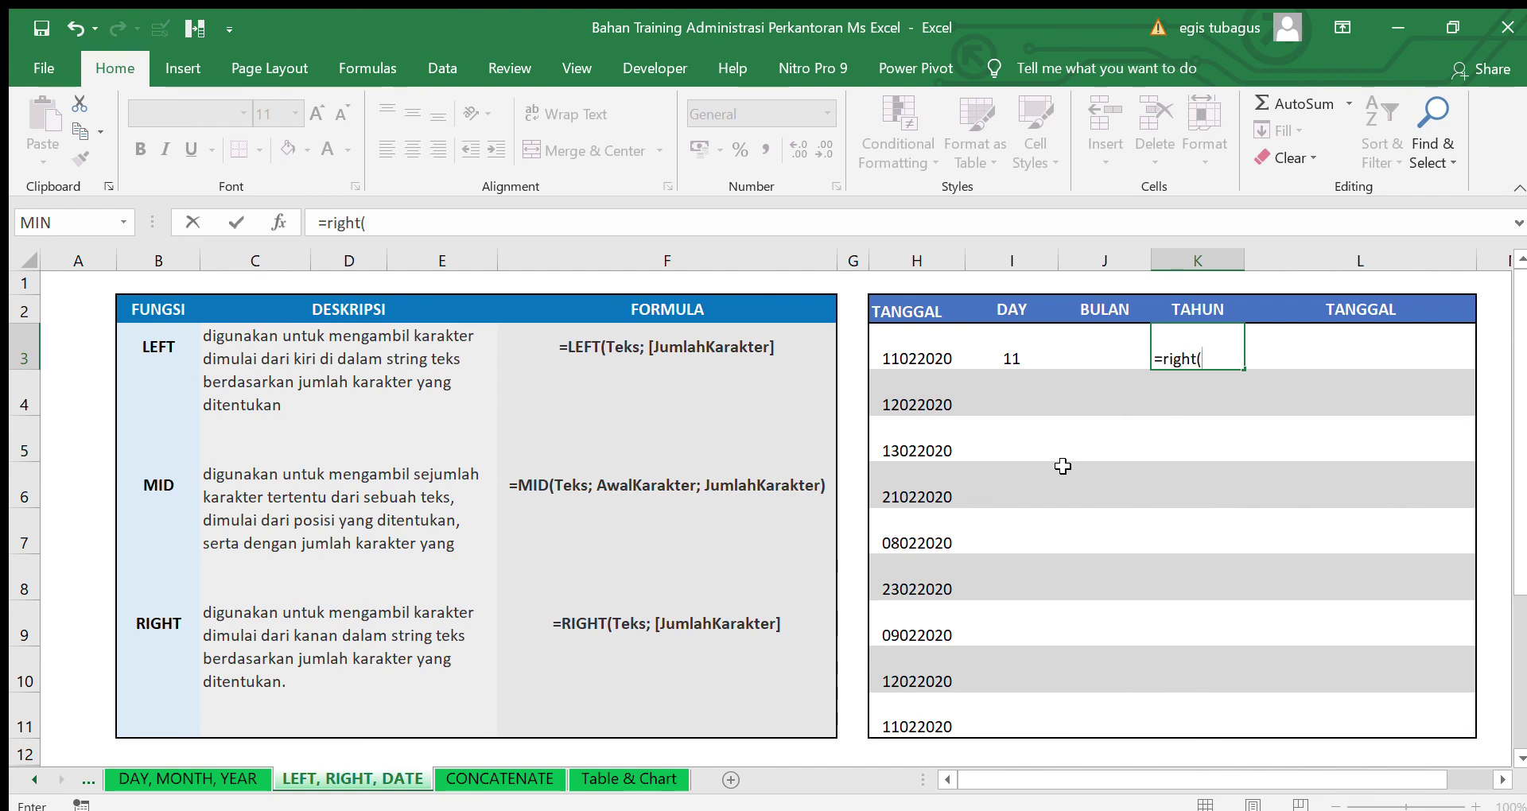
pyautogui.click(905, 355)
pyautogui.write(',1')
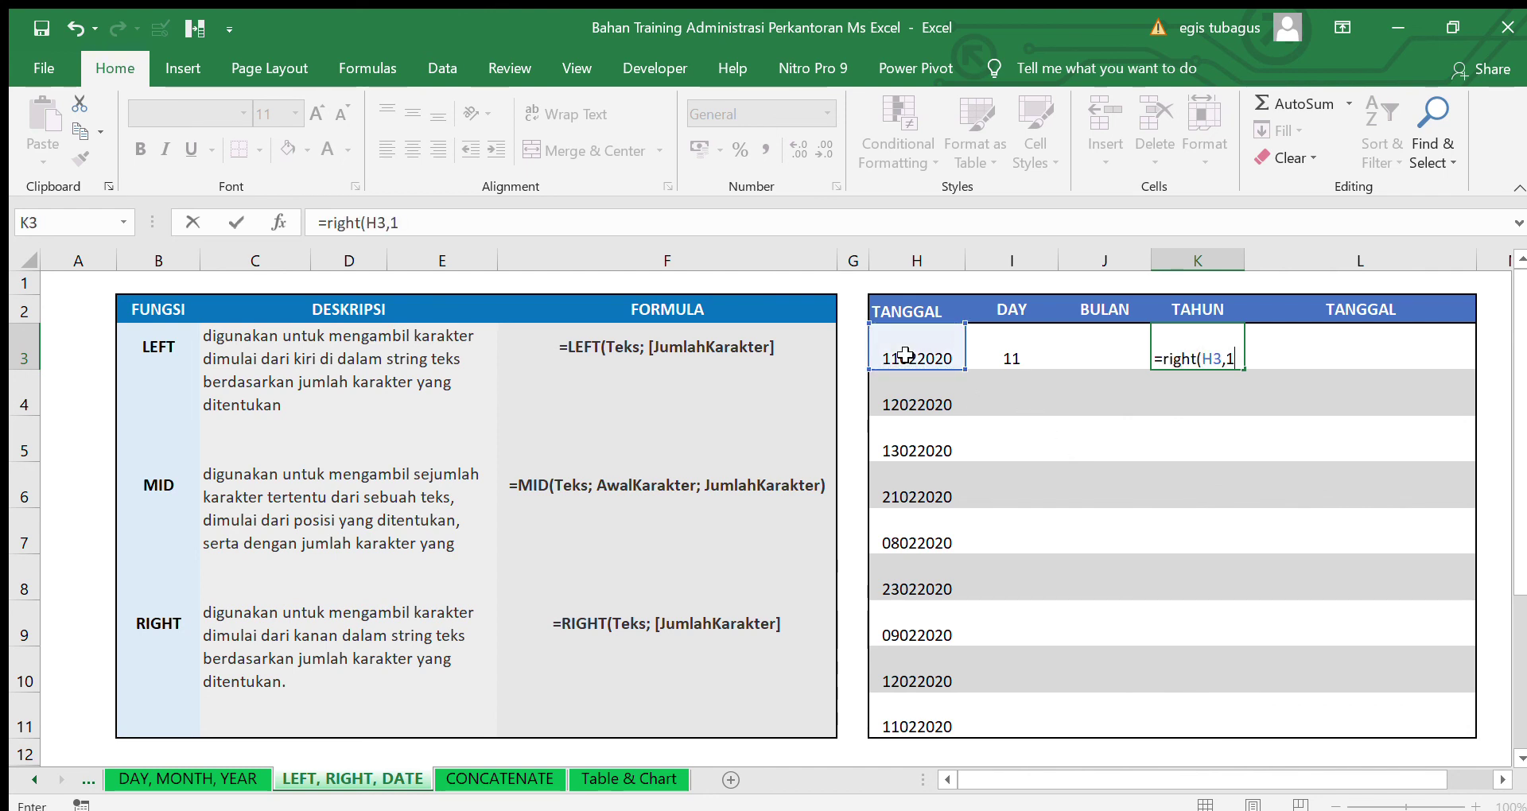
pyautogui.press('Return')
# Change the character count of the RIGHT formula in K3 to 2
pyautogui.click(1231, 350)
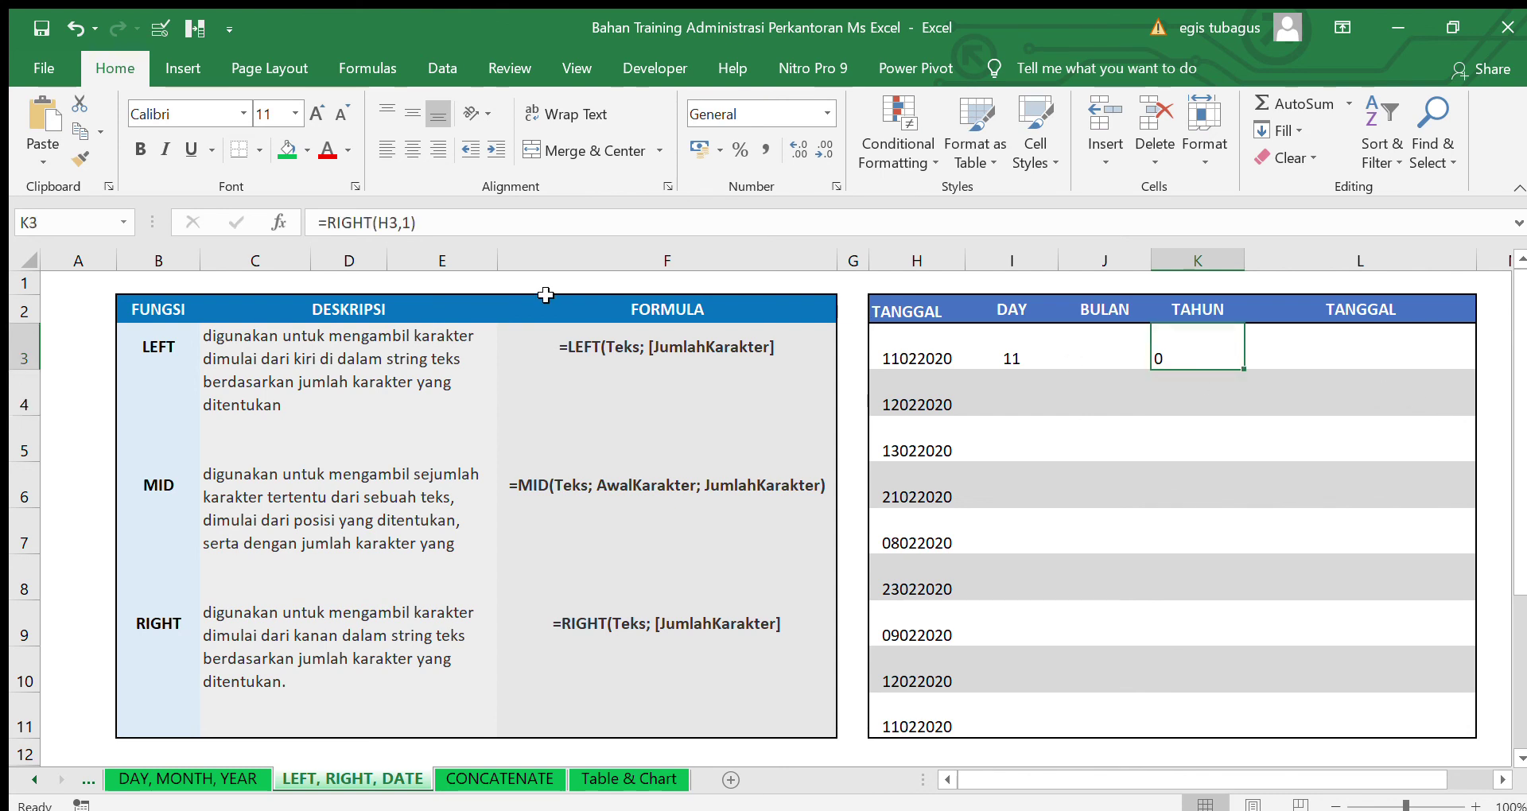
pyautogui.click(417, 221)
pyautogui.press('BackSpace')
pyautogui.write('2')
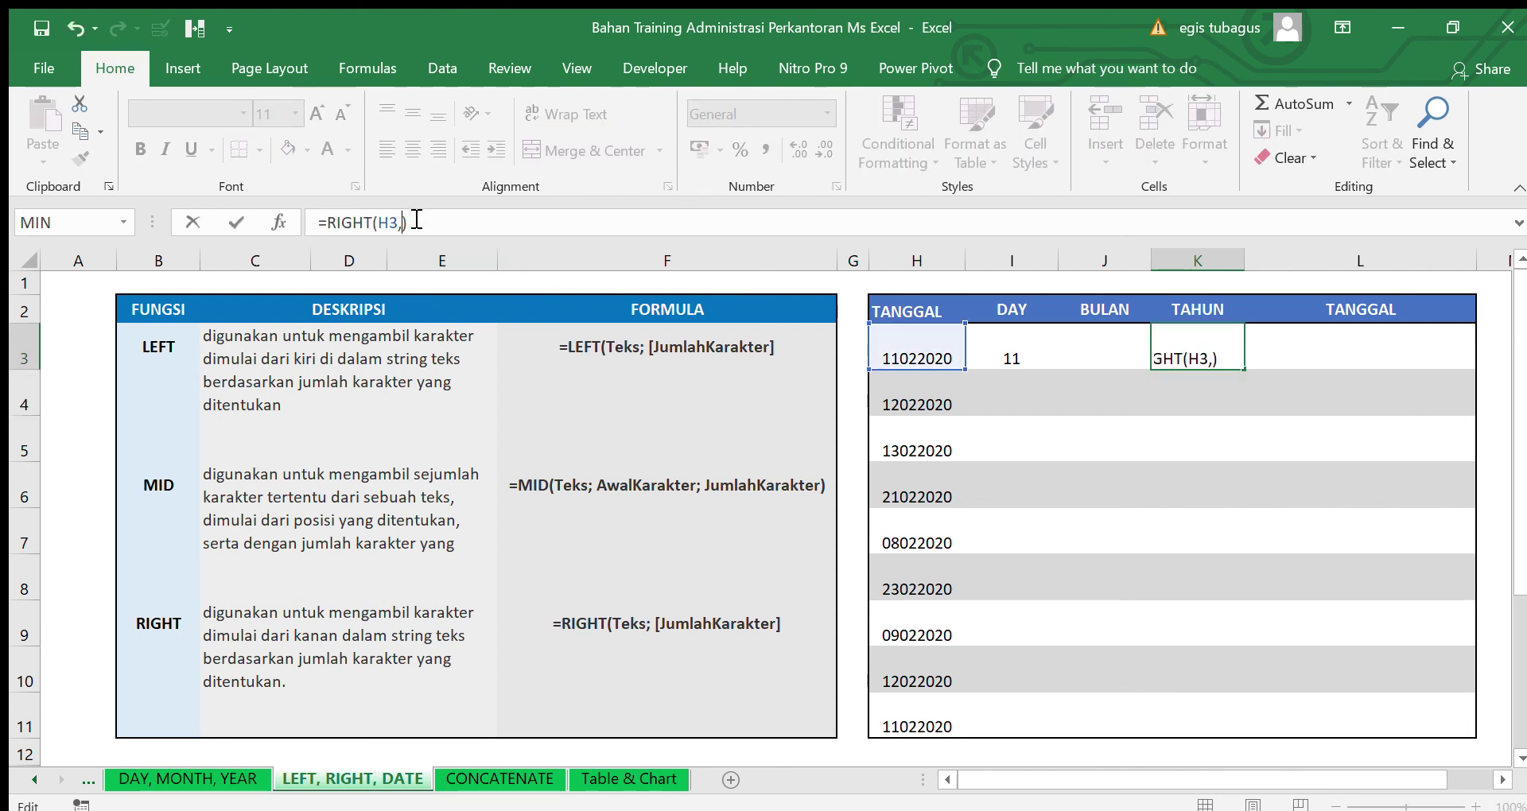
pyautogui.press('Return')
# Set the character count of the RIGHT formula in K3 to 4 to extract the full year
pyautogui.click(1163, 342)
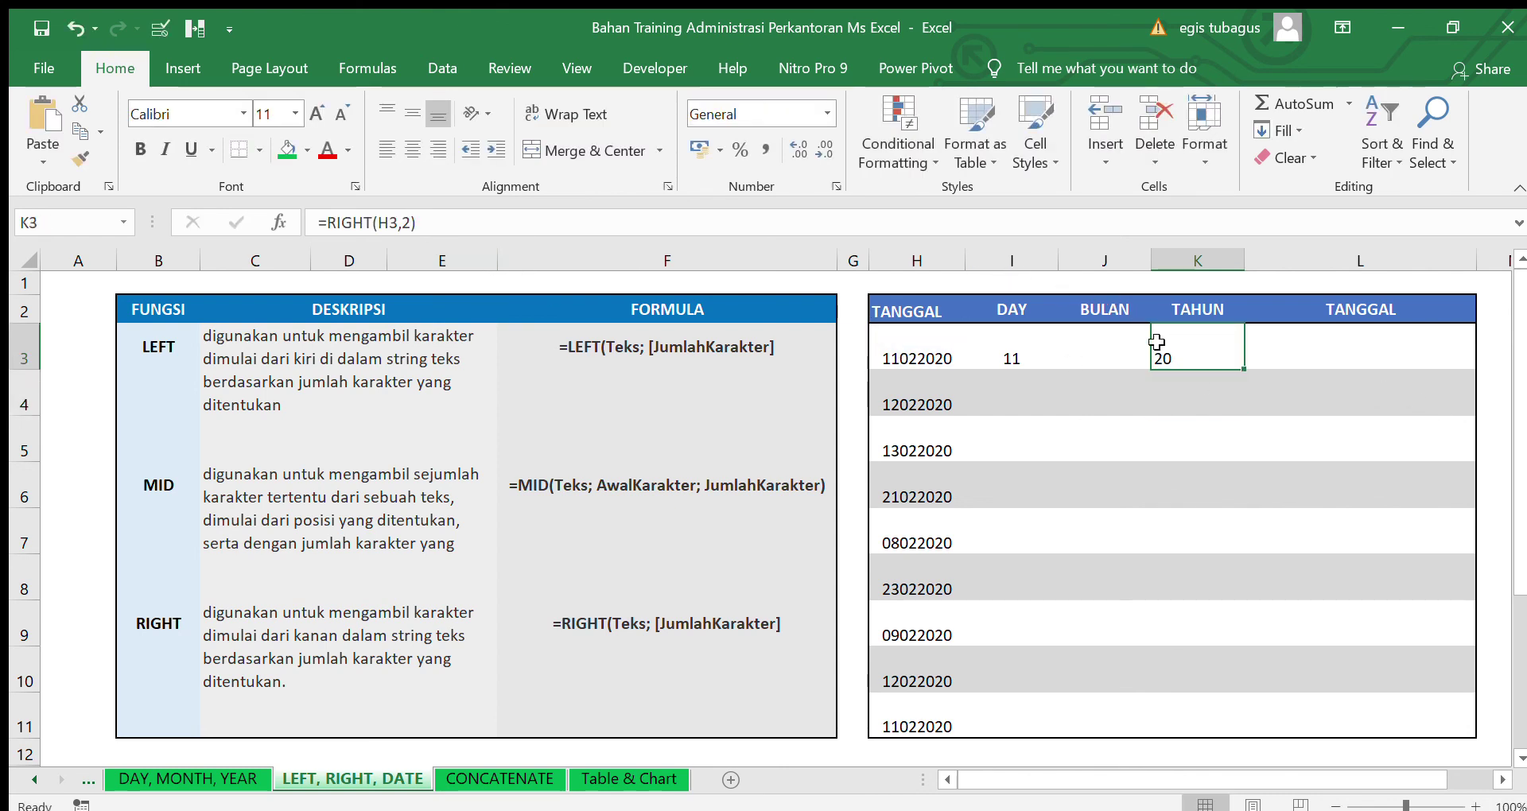
pyautogui.click(411, 223)
pyautogui.press('BackSpace')
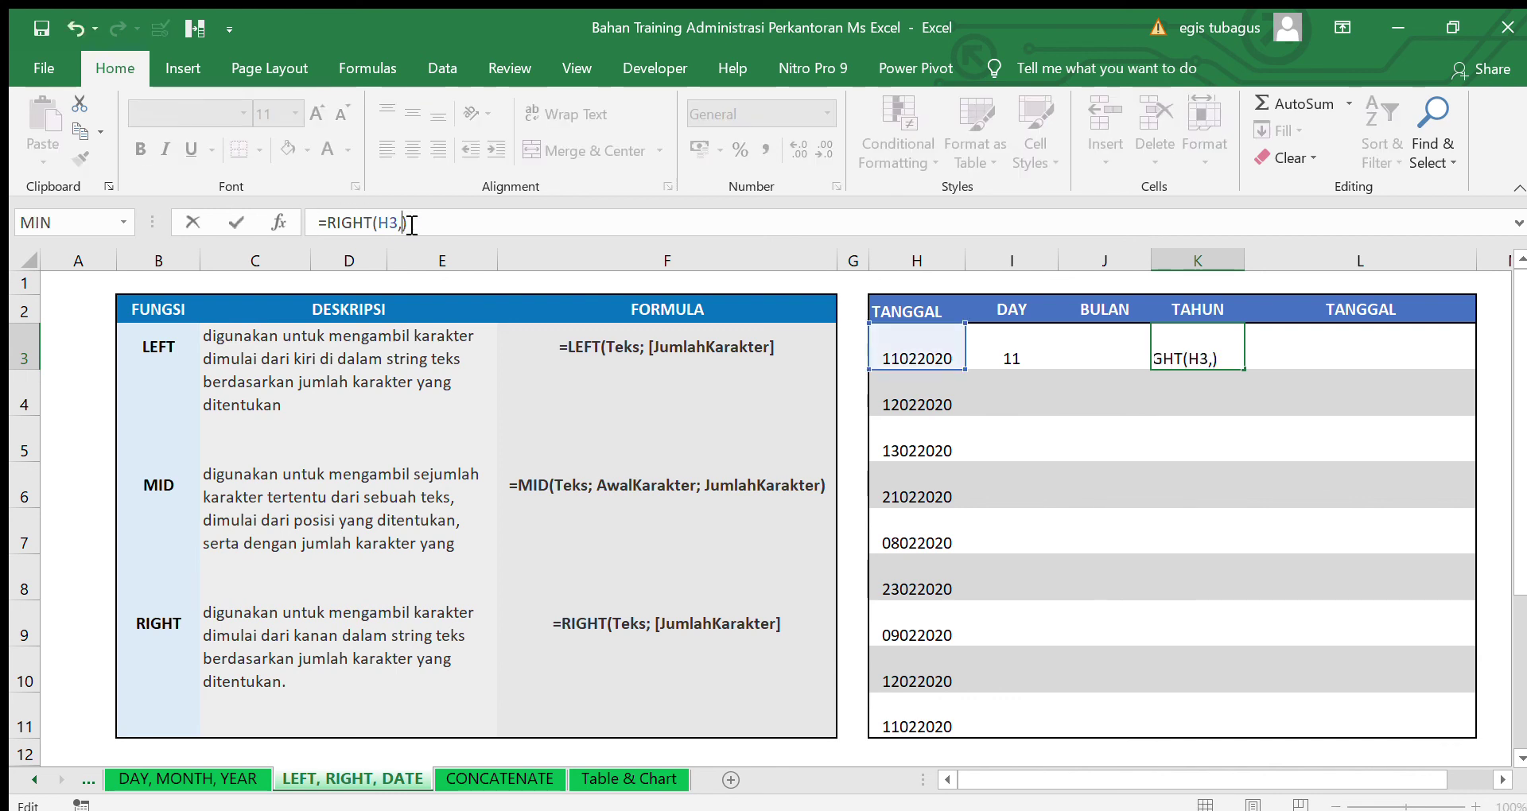
pyautogui.press('Return')
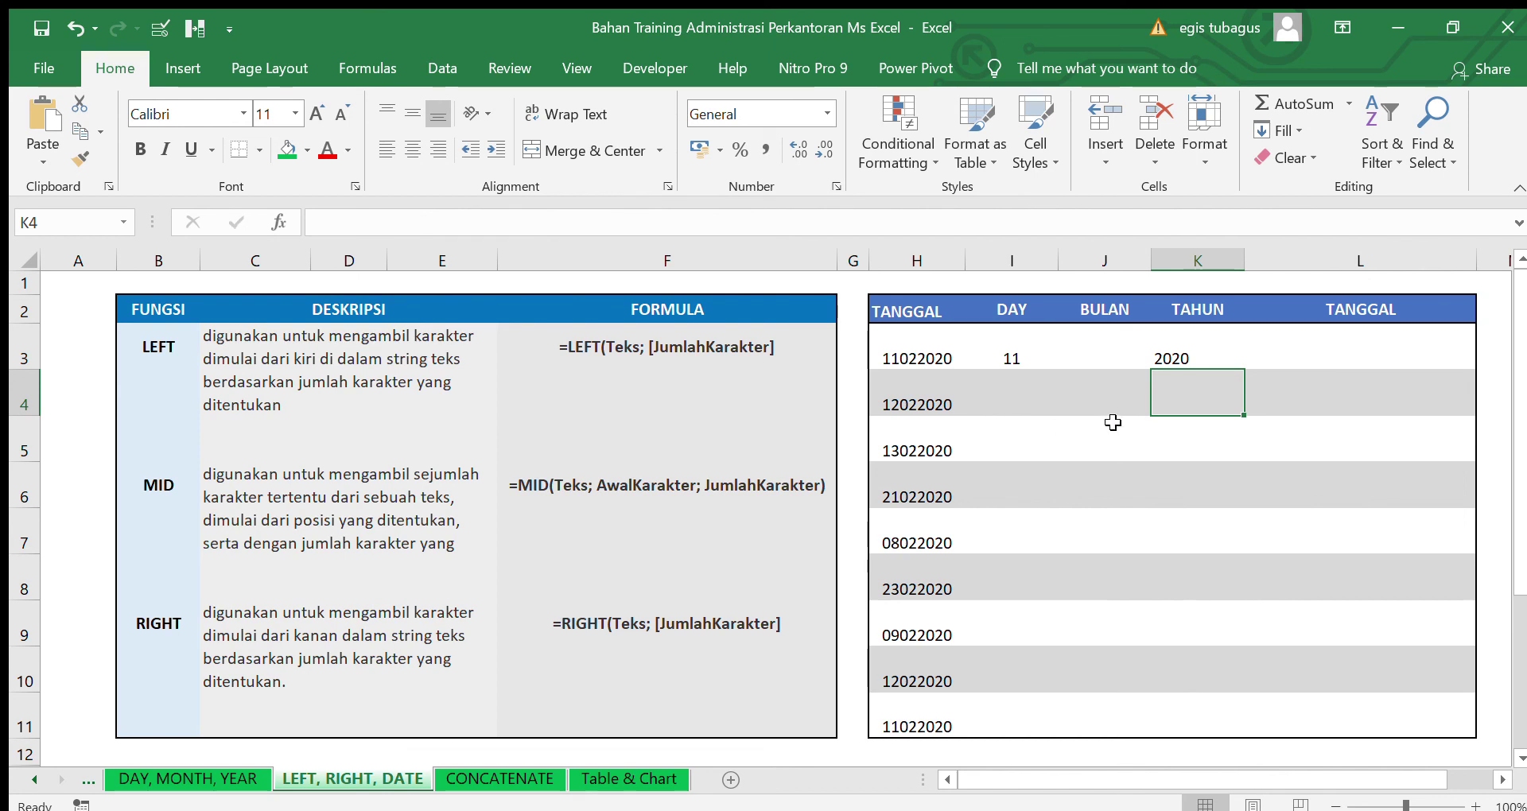
# Enter =MID(H3,3,1) in the first BULAN cell, J3
pyautogui.click(1113, 357)
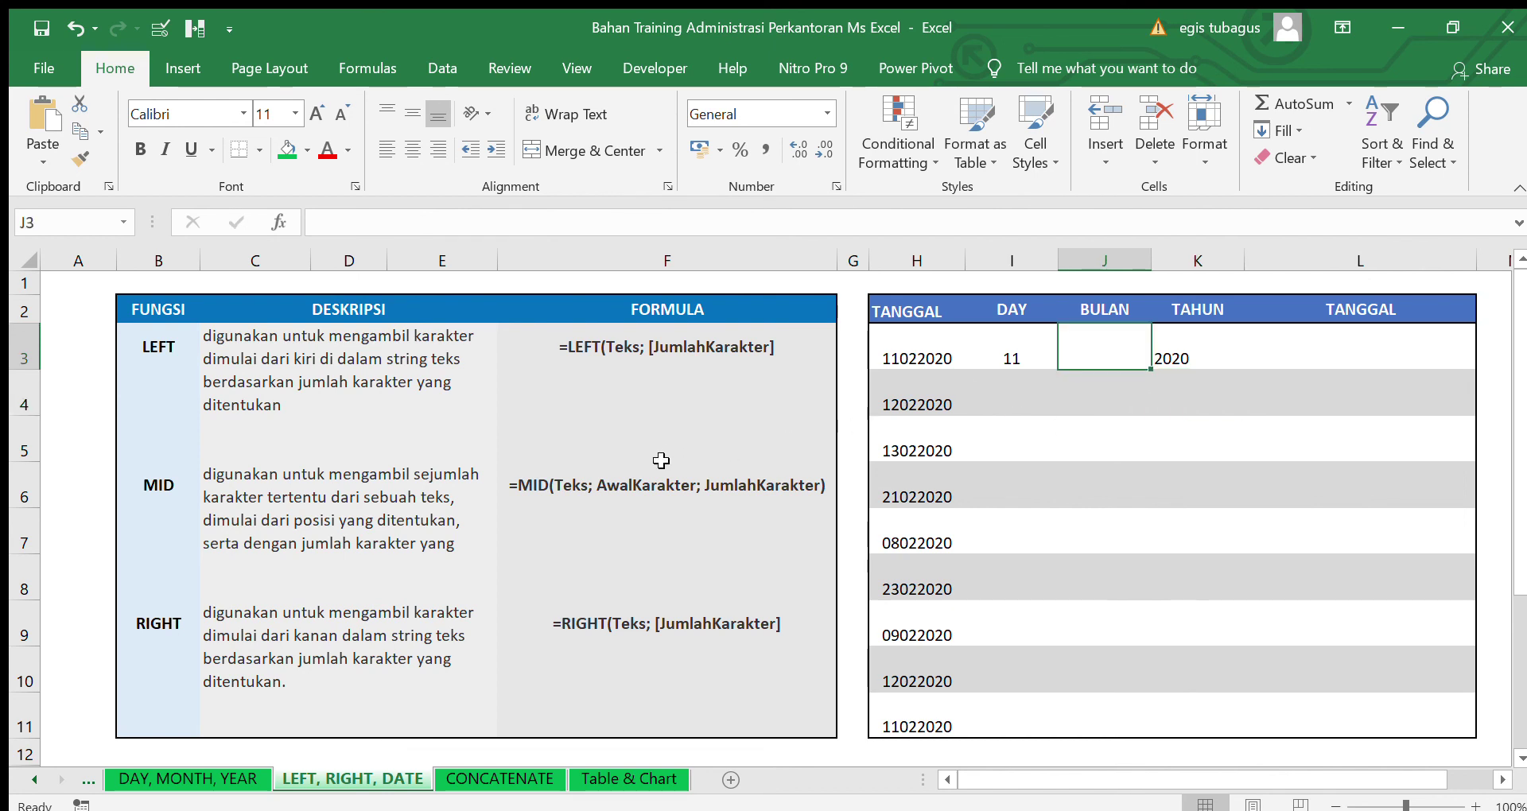
pyautogui.write('=mid(')
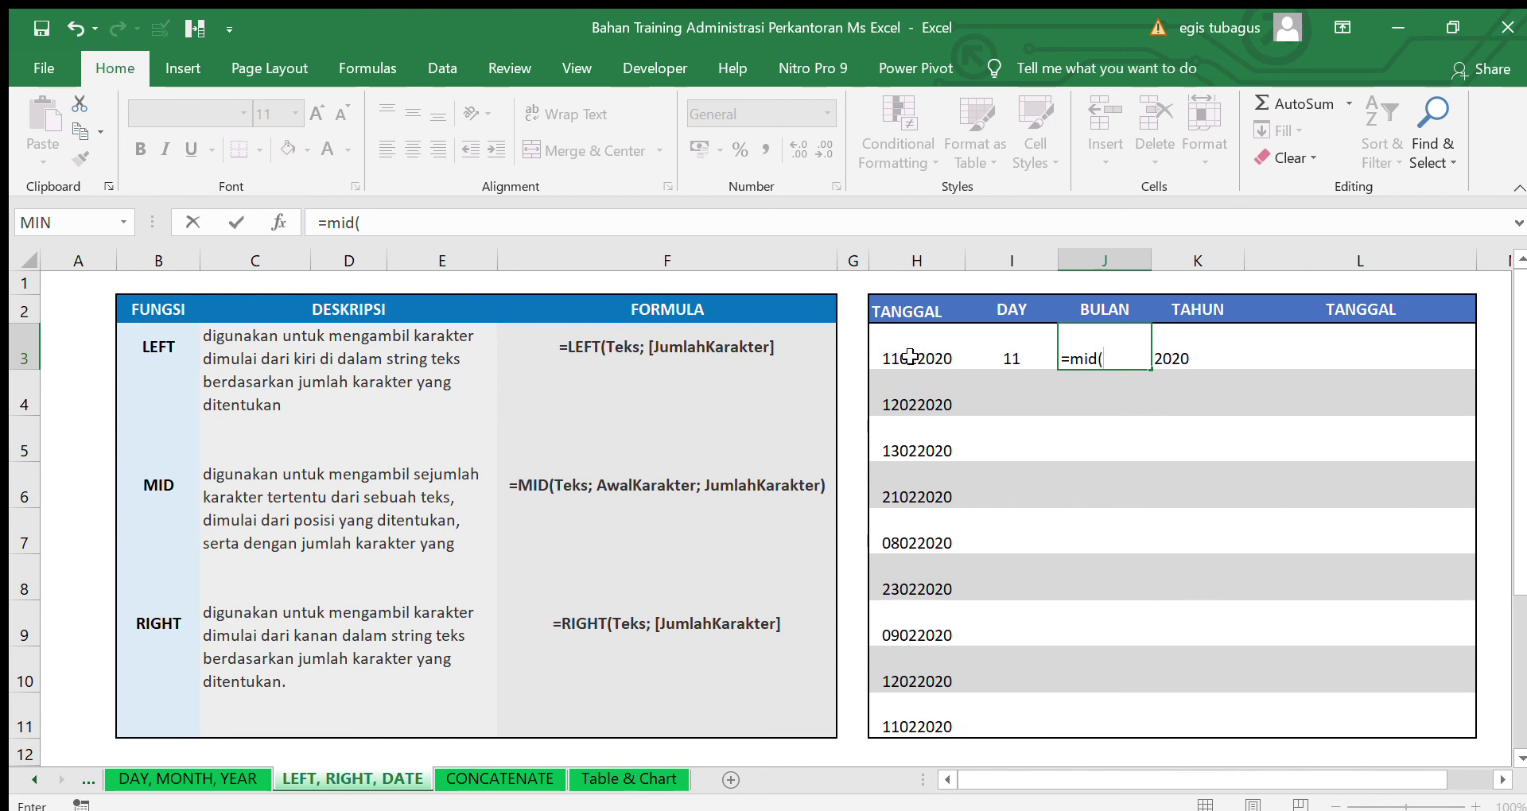
pyautogui.click(911, 357)
pyautogui.write(',')
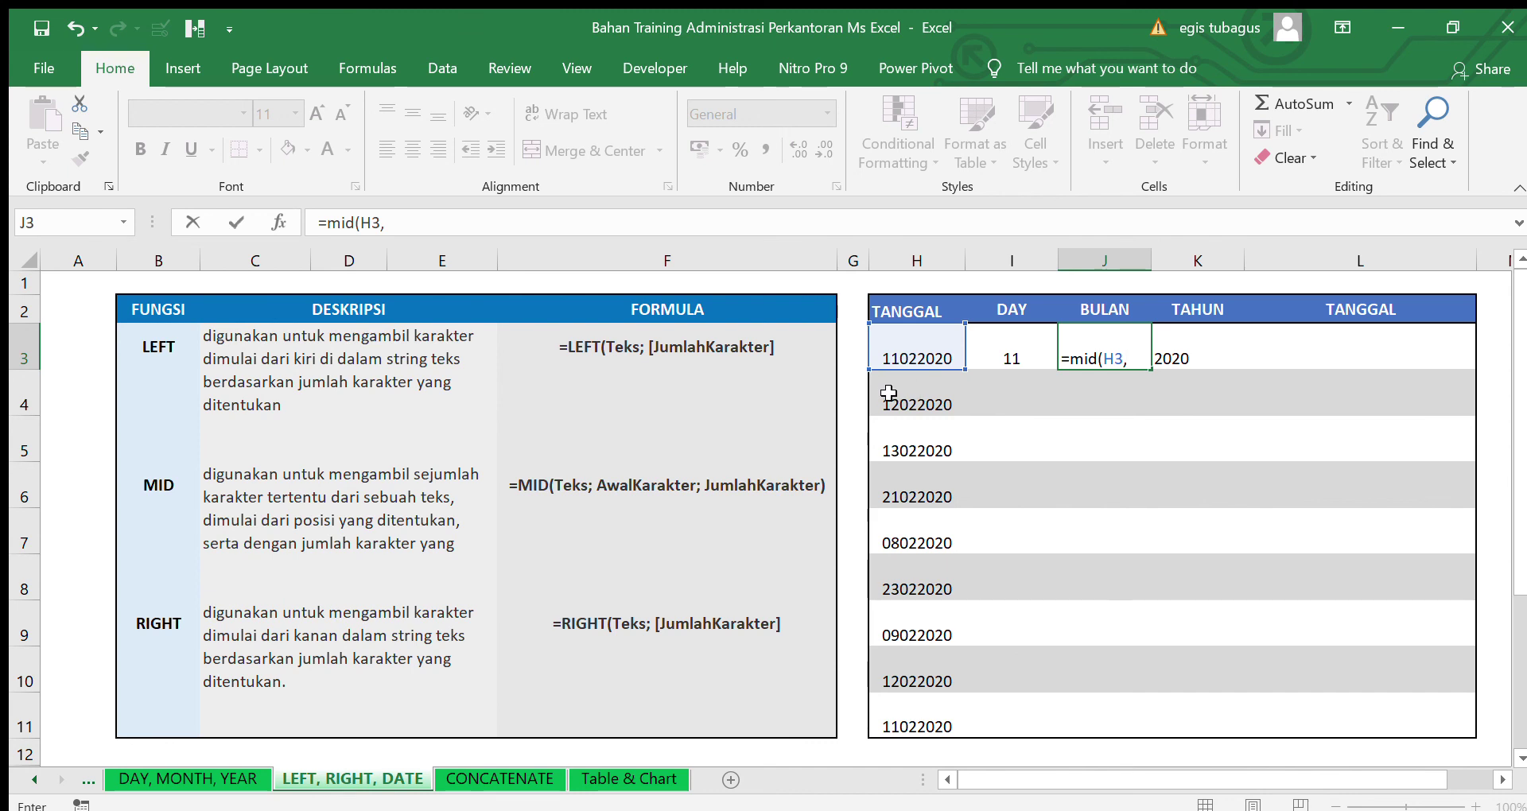
pyautogui.write('3,1')
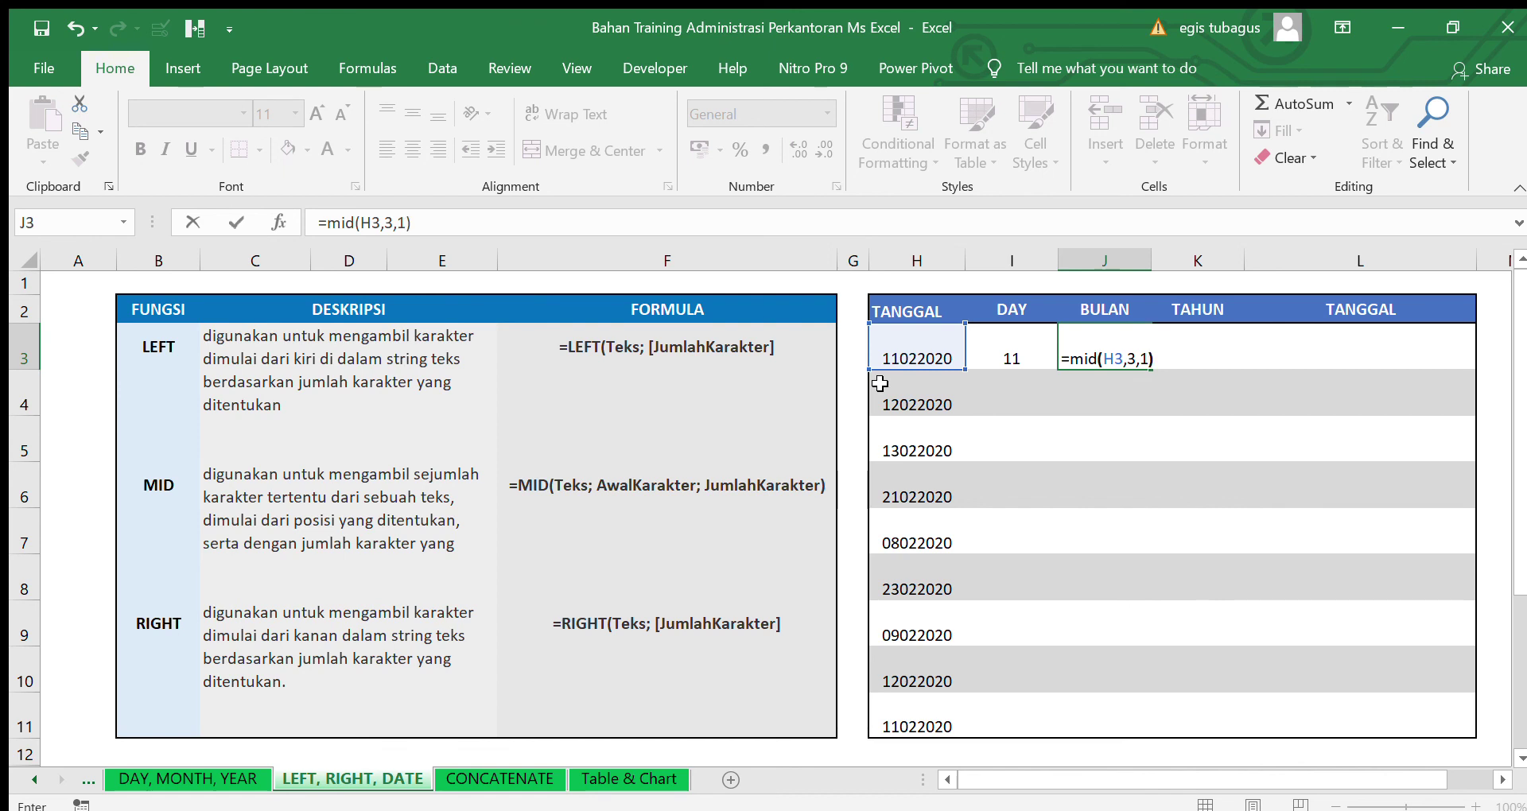
pyautogui.press('Return')
# Change the character count of the MID formula in J3 to 2
pyautogui.click(1081, 338)
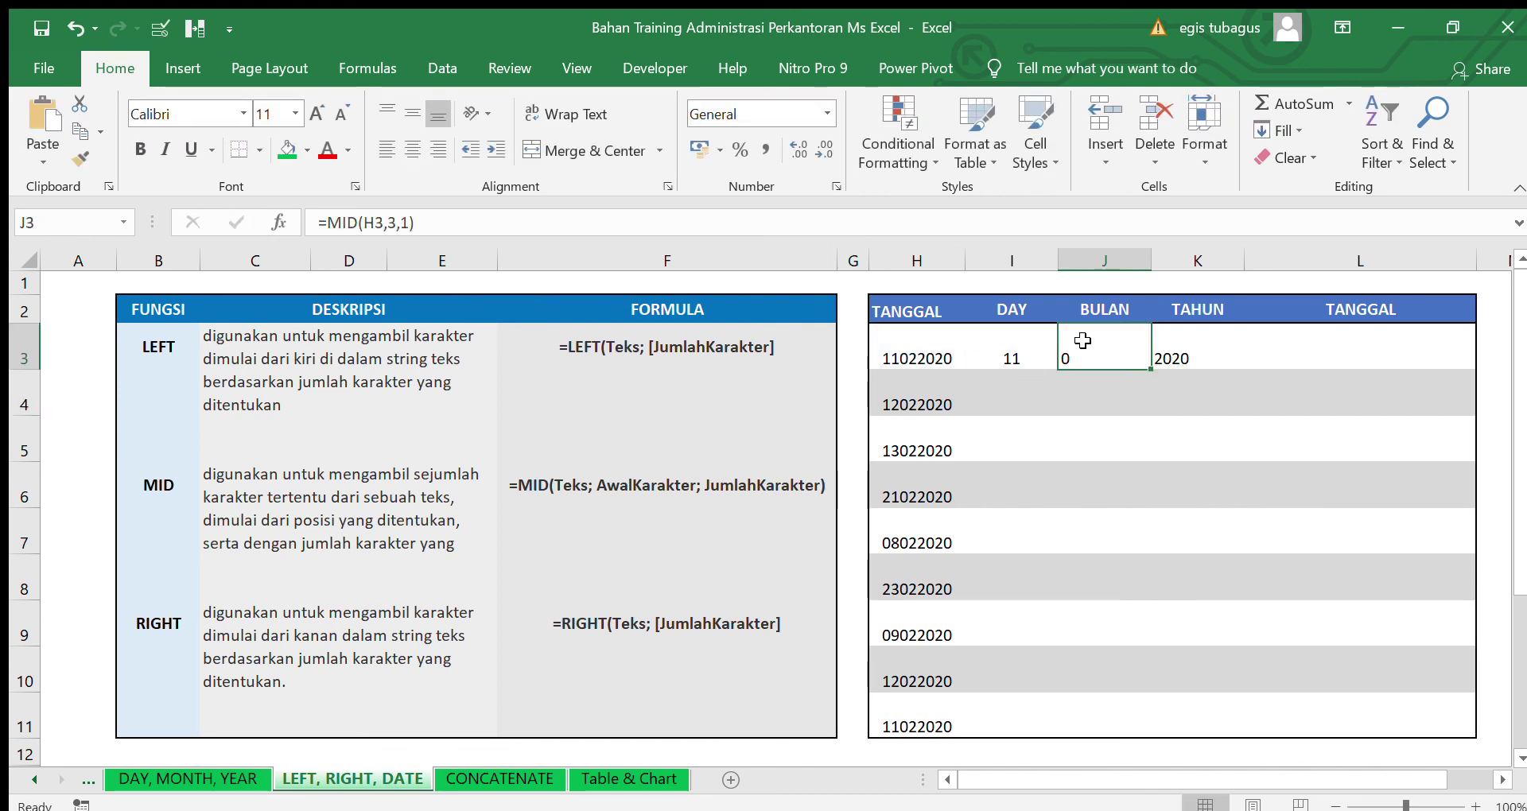
pyautogui.click(406, 223)
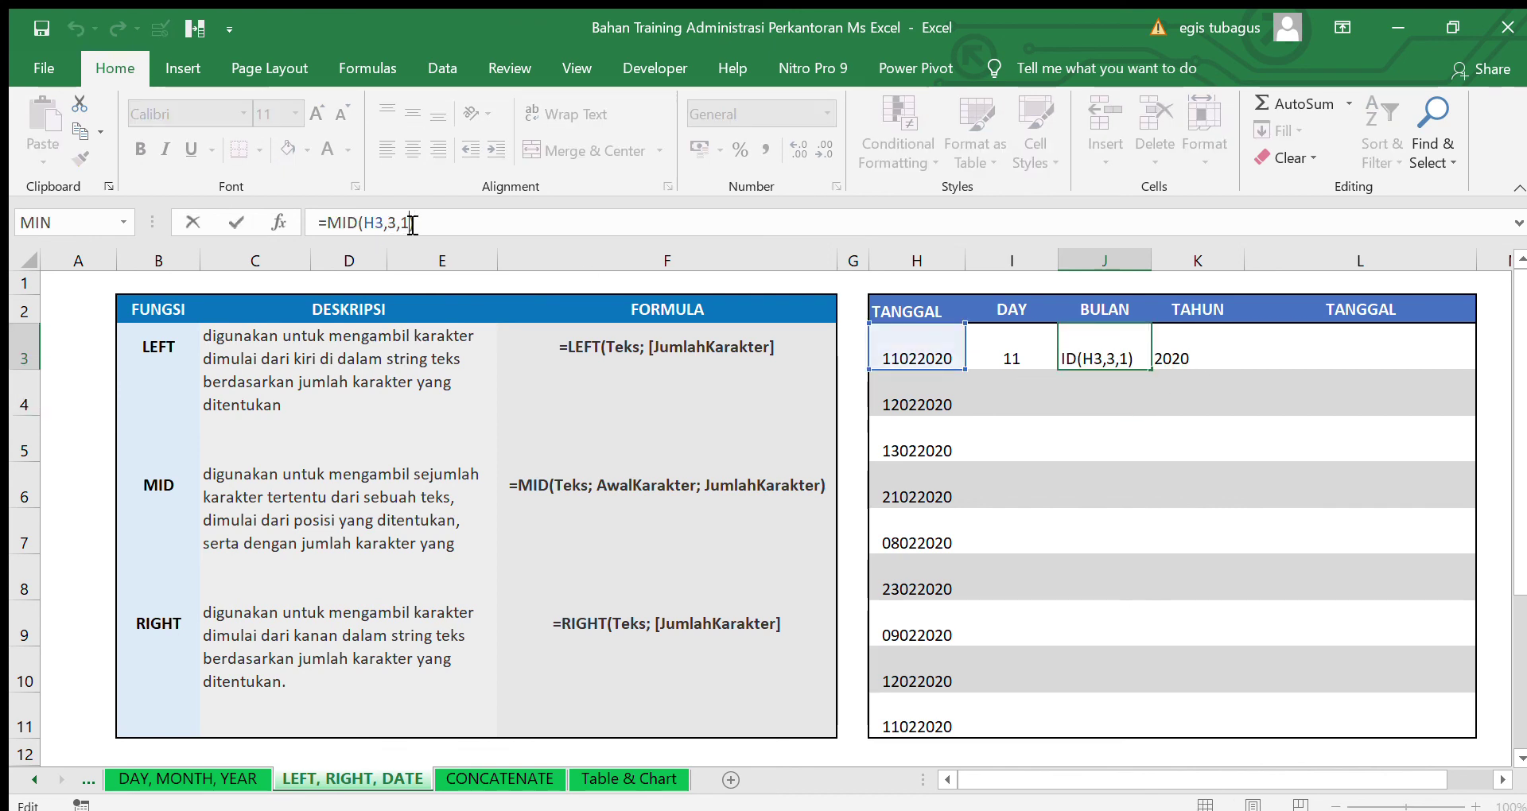
pyautogui.press('BackSpace')
pyautogui.write('2')
pyautogui.press('Return')
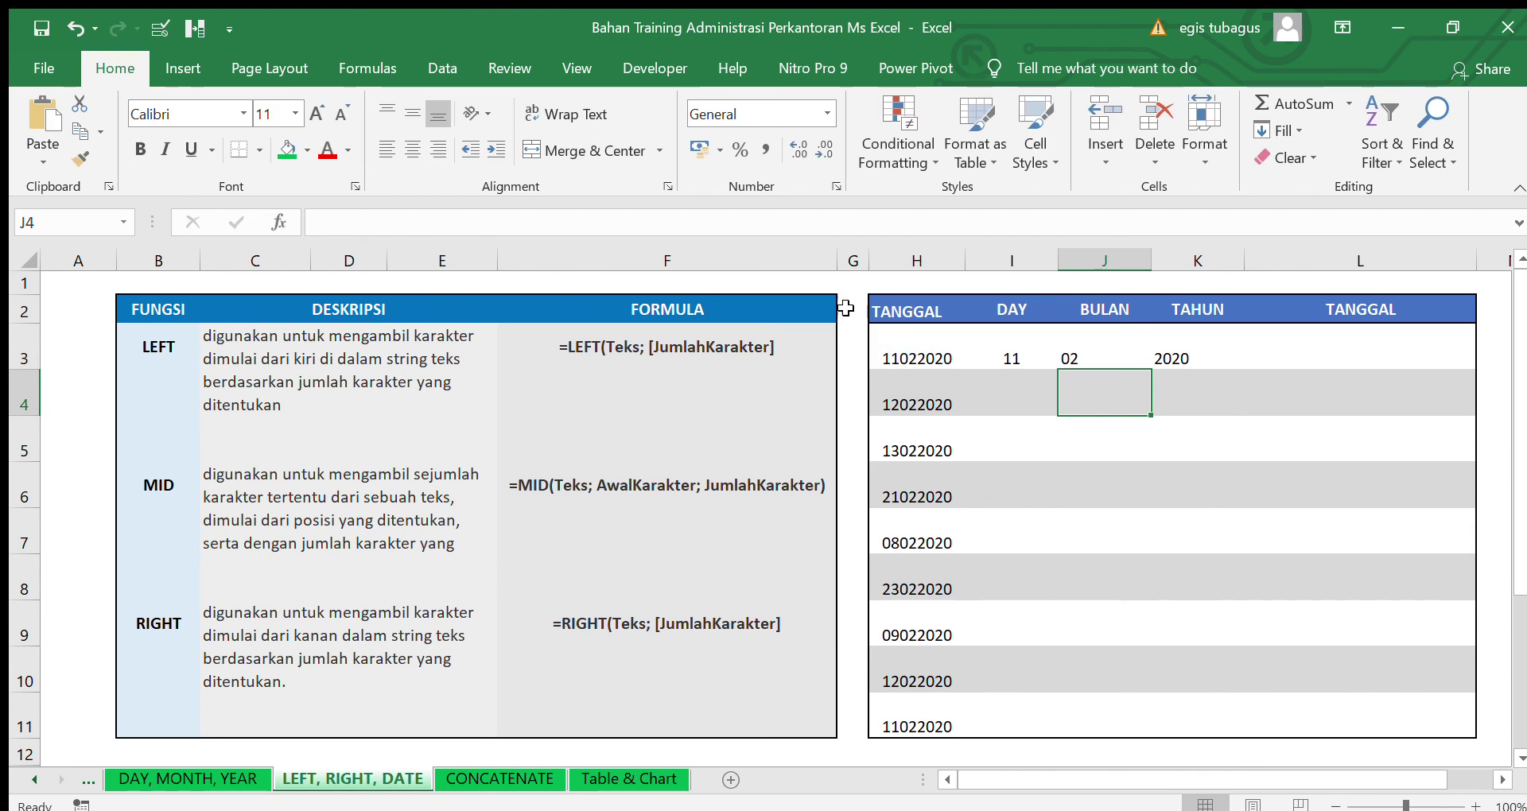
# Combine the extracted year, month and day with =DATE(K3,J3,I3) in the first cell of the last TANGGAL column, L3
pyautogui.click(1327, 356)
pyautogui.write('=')
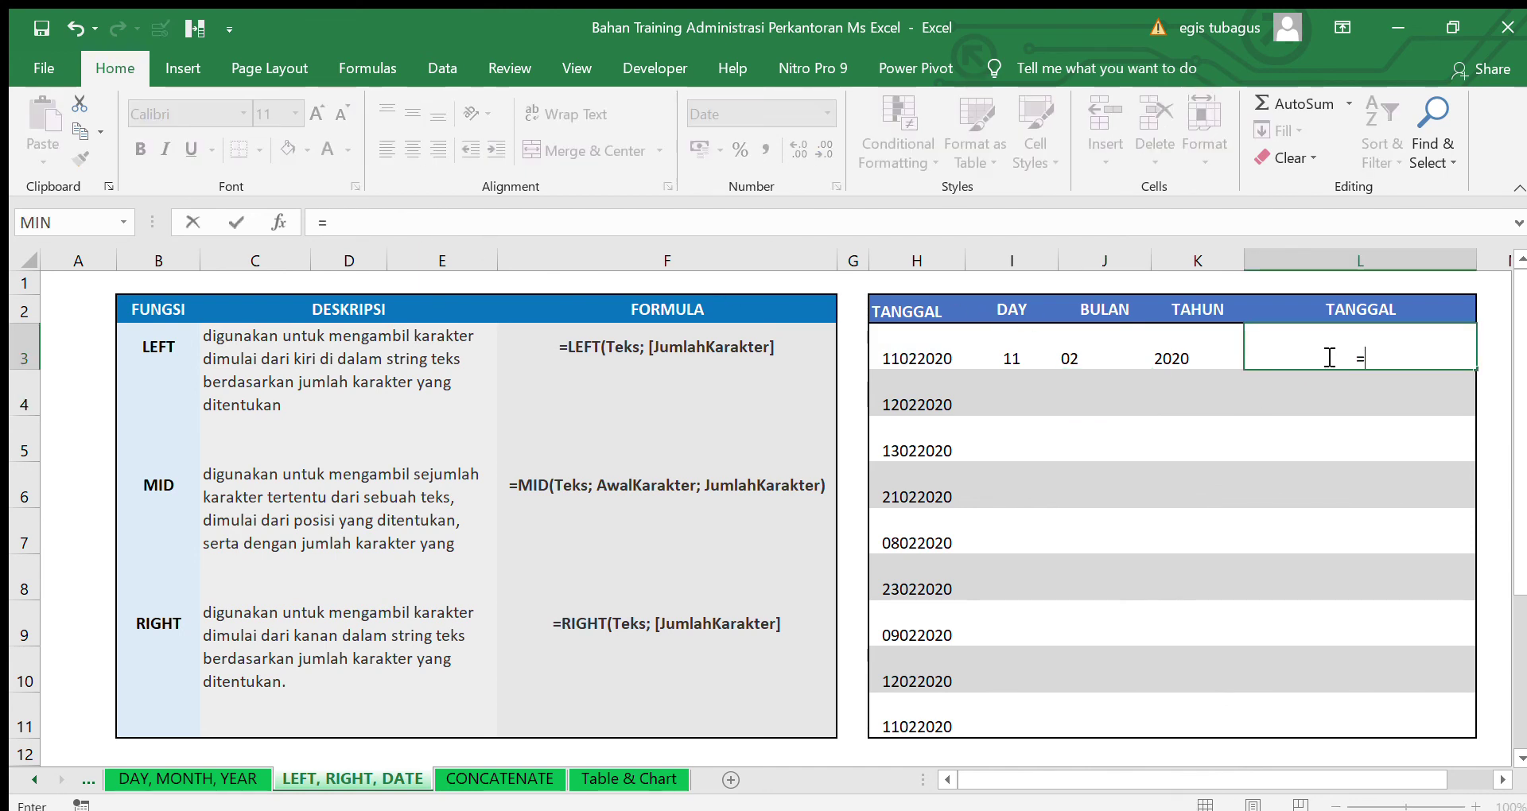
pyautogui.write('date(')
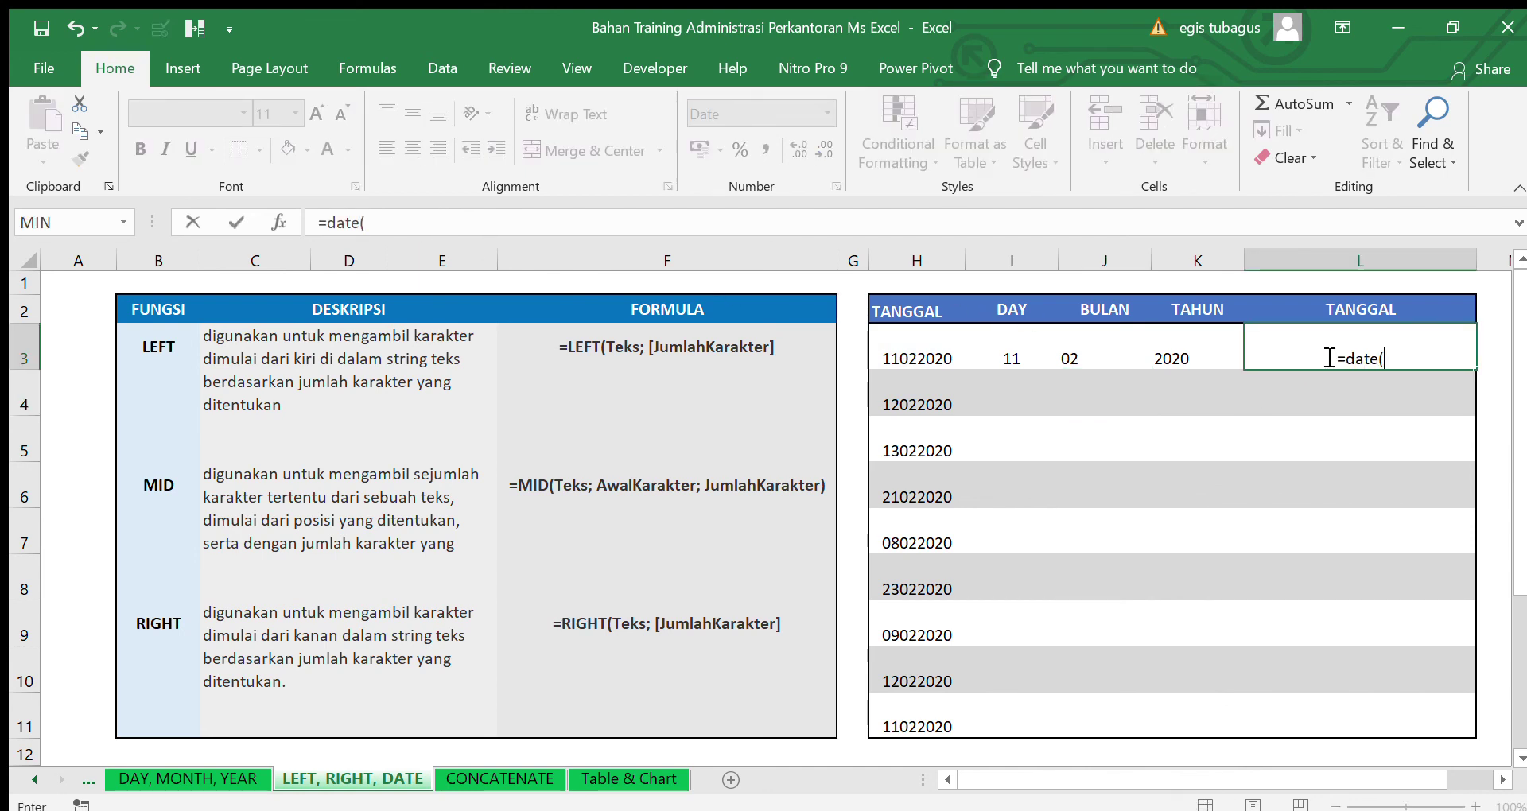
pyautogui.click(1208, 359)
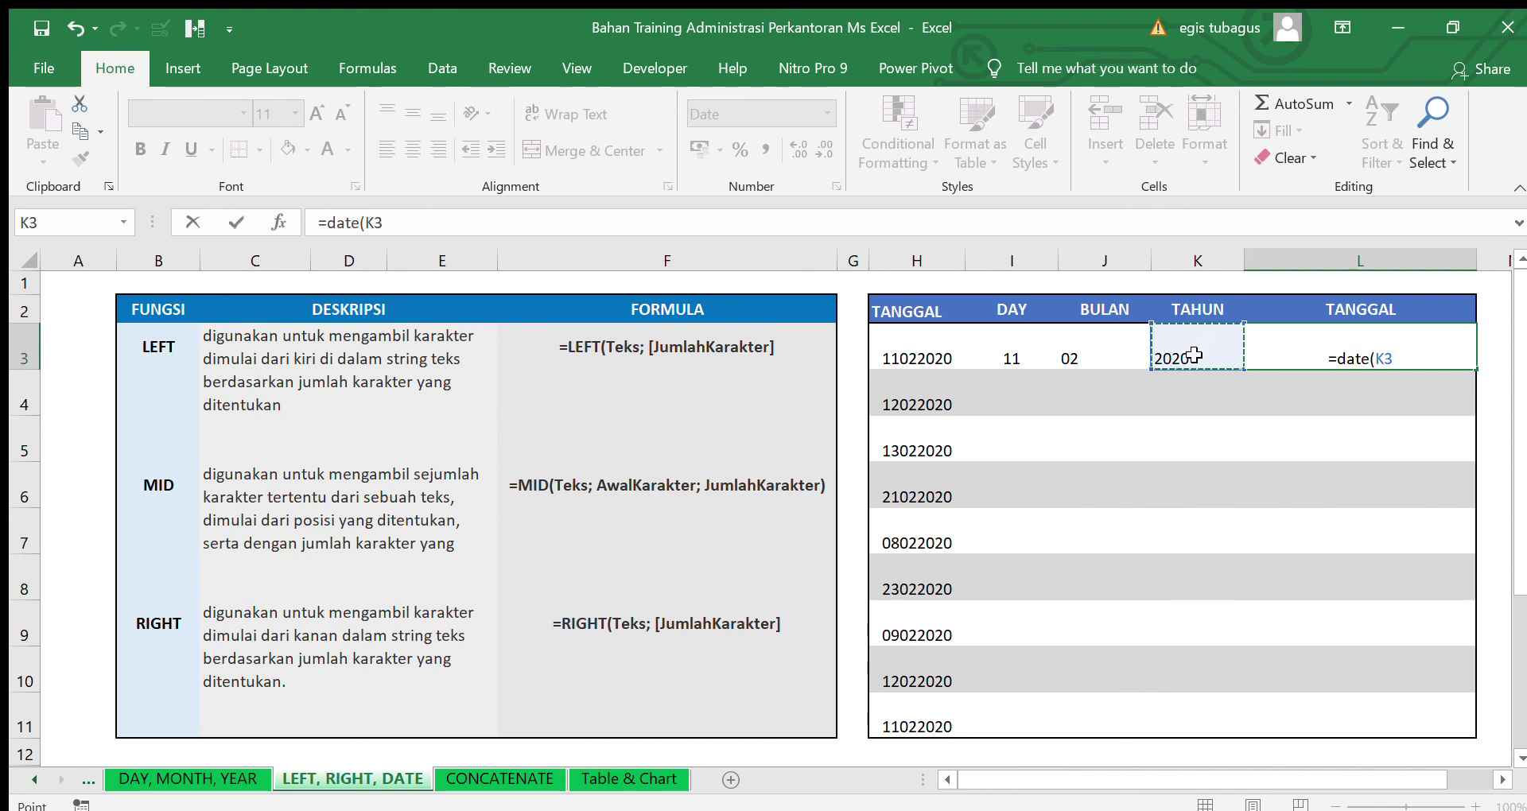
pyautogui.write(',')
pyautogui.click(1102, 346)
pyautogui.write(',')
pyautogui.click(1014, 356)
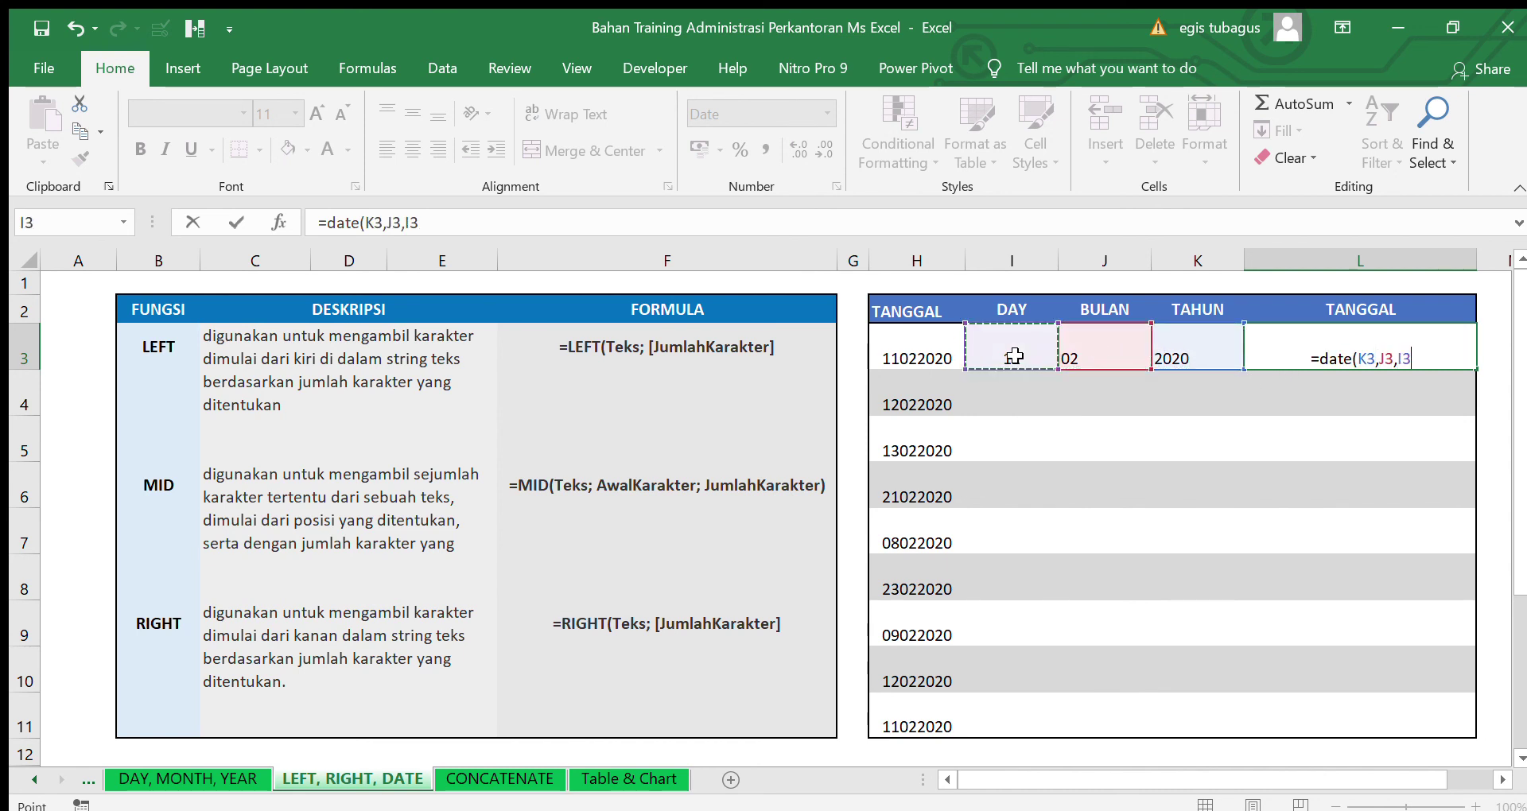
pyautogui.write(')')
pyautogui.press('Return')
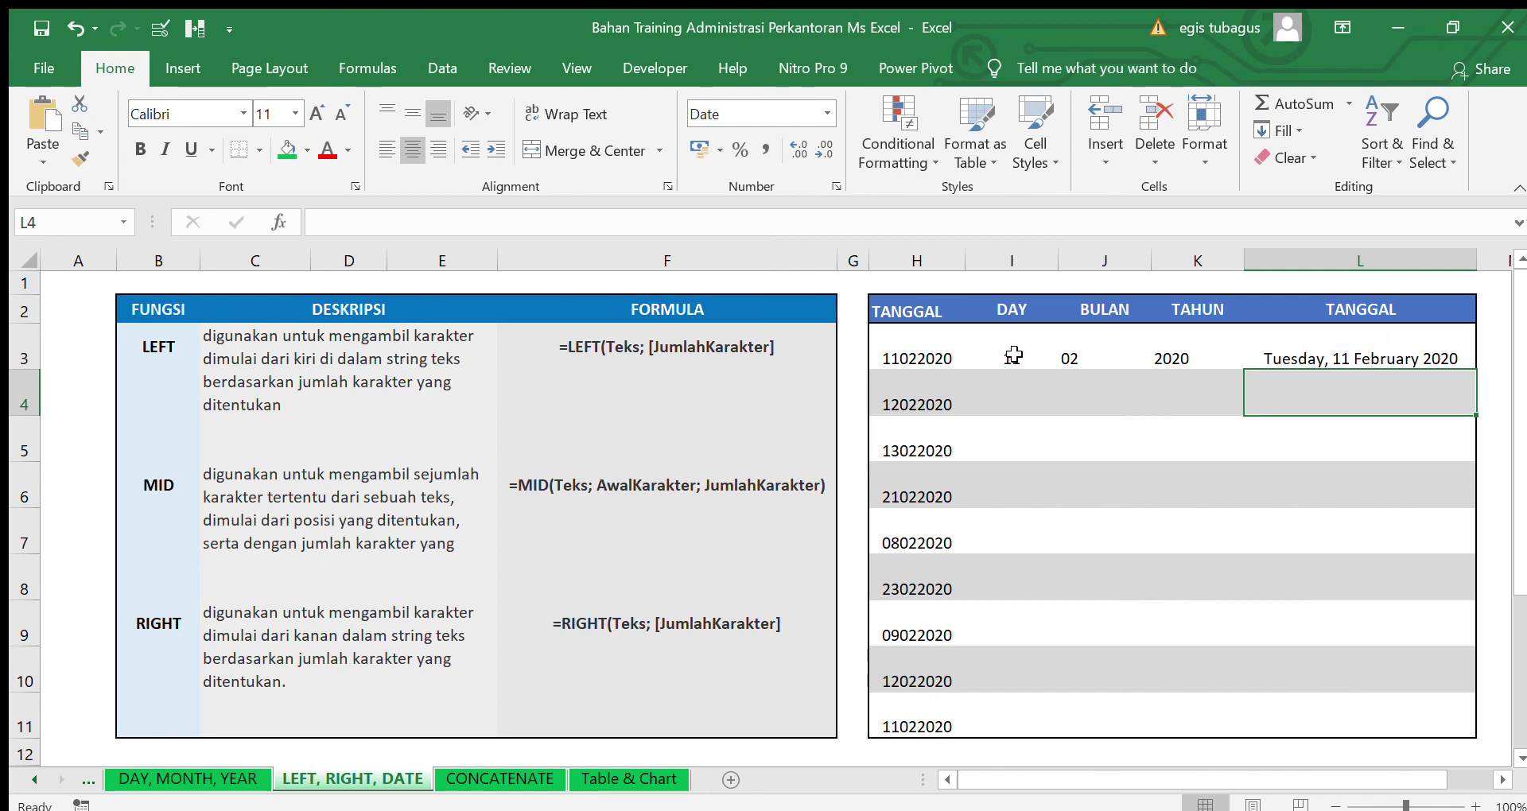
# Copy the DAY, BULAN, TAHUN and TANGGAL formulas from I3:L3 into I4:L11
pyautogui.moveTo(1014, 355); pyautogui.dragTo(1364, 365)
pyautogui.hotkey('ctrl', 'c')
pyautogui.click(1026, 385)
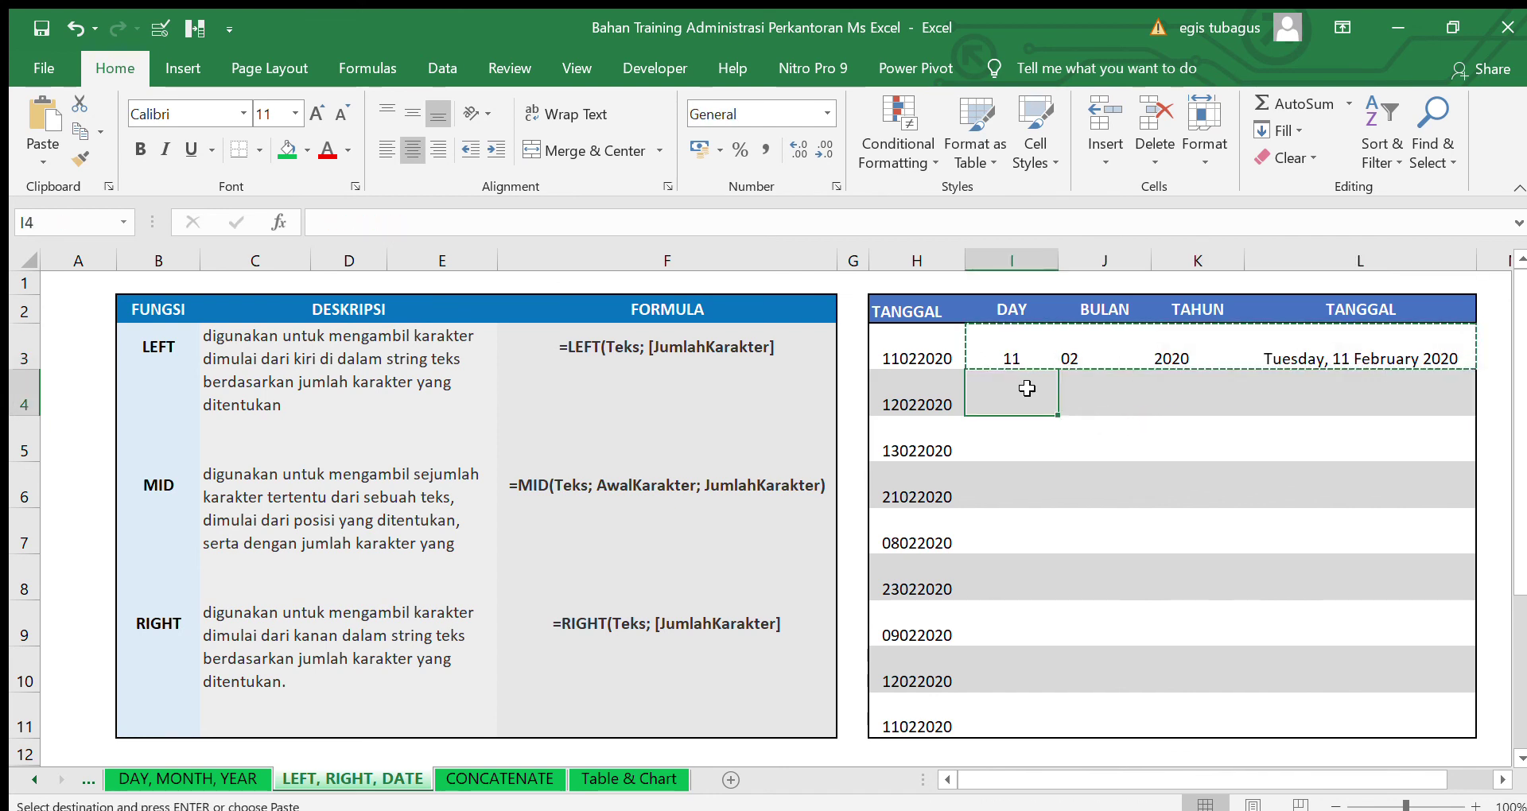
pyautogui.keyDown('shift'); pyautogui.click(1408, 708); pyautogui.keyUp('shift')
pyautogui.hotkey('ctrl', 'v')
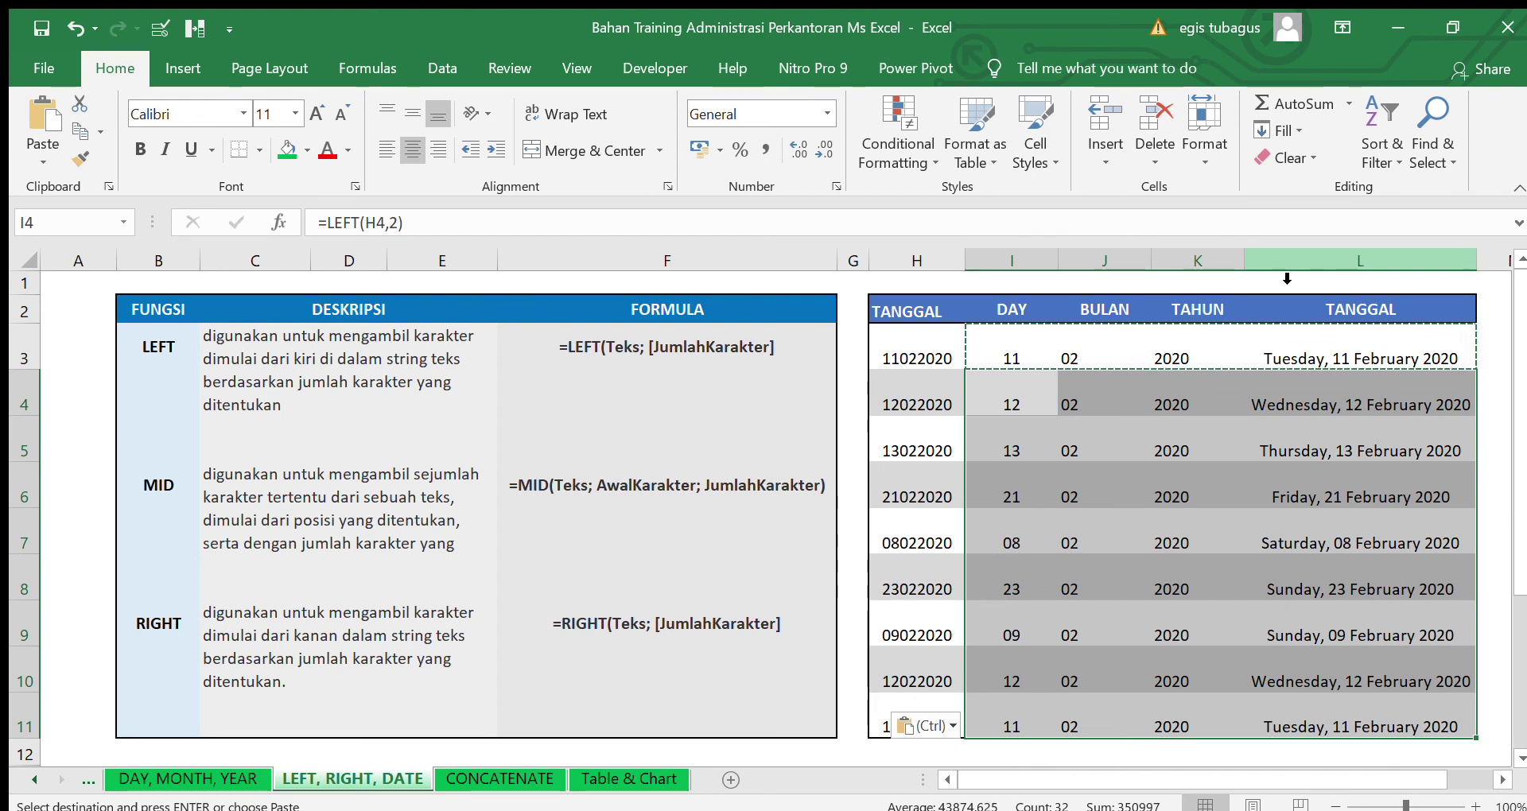
# On the CONCATENATE sheet, enter =CONCATENATE(B10,C10,D10) in the first COMBINE NAME 1 cell, E10
pyautogui.click(509, 765)
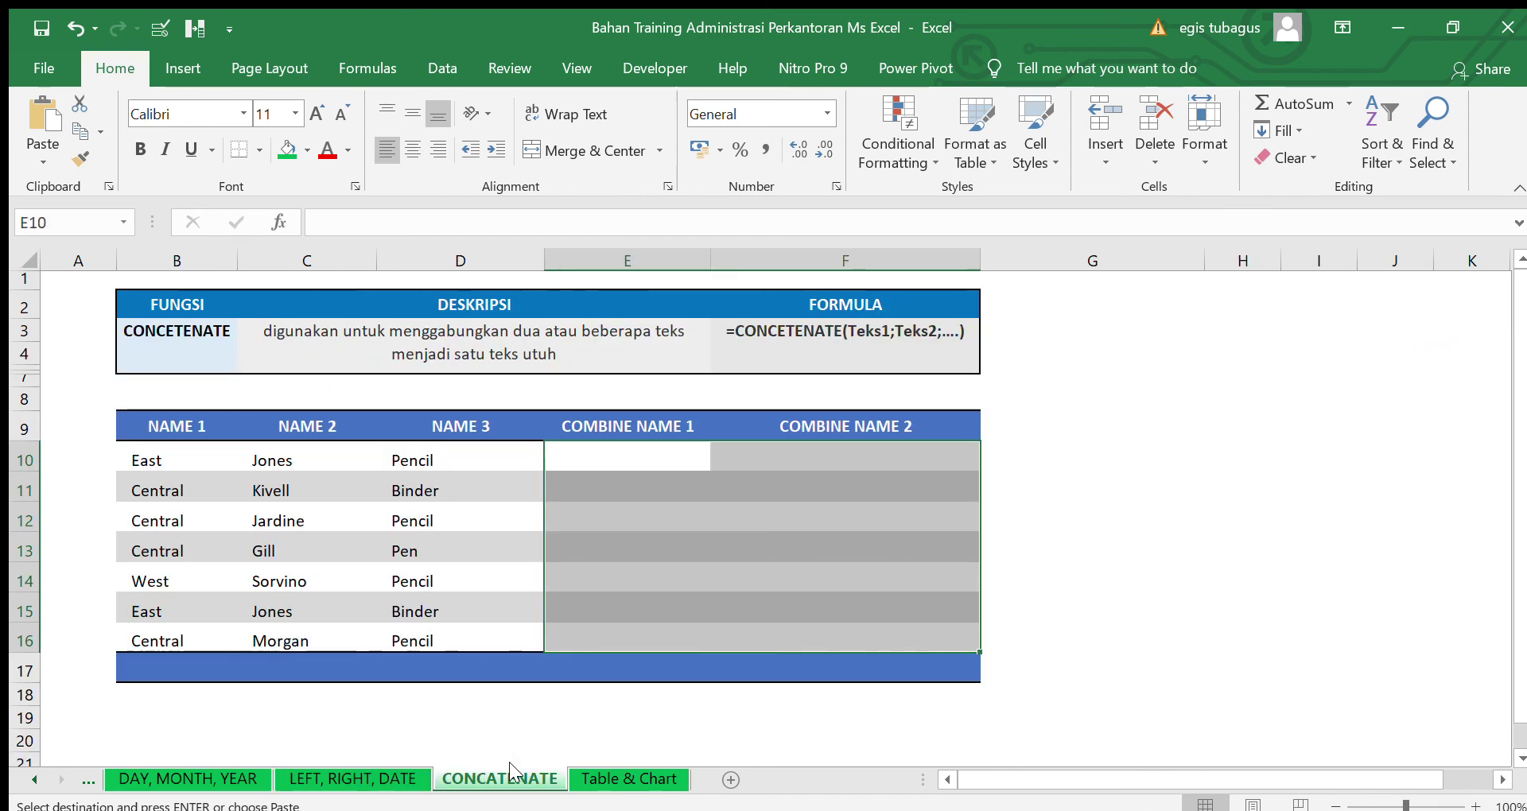
pyautogui.click(595, 465)
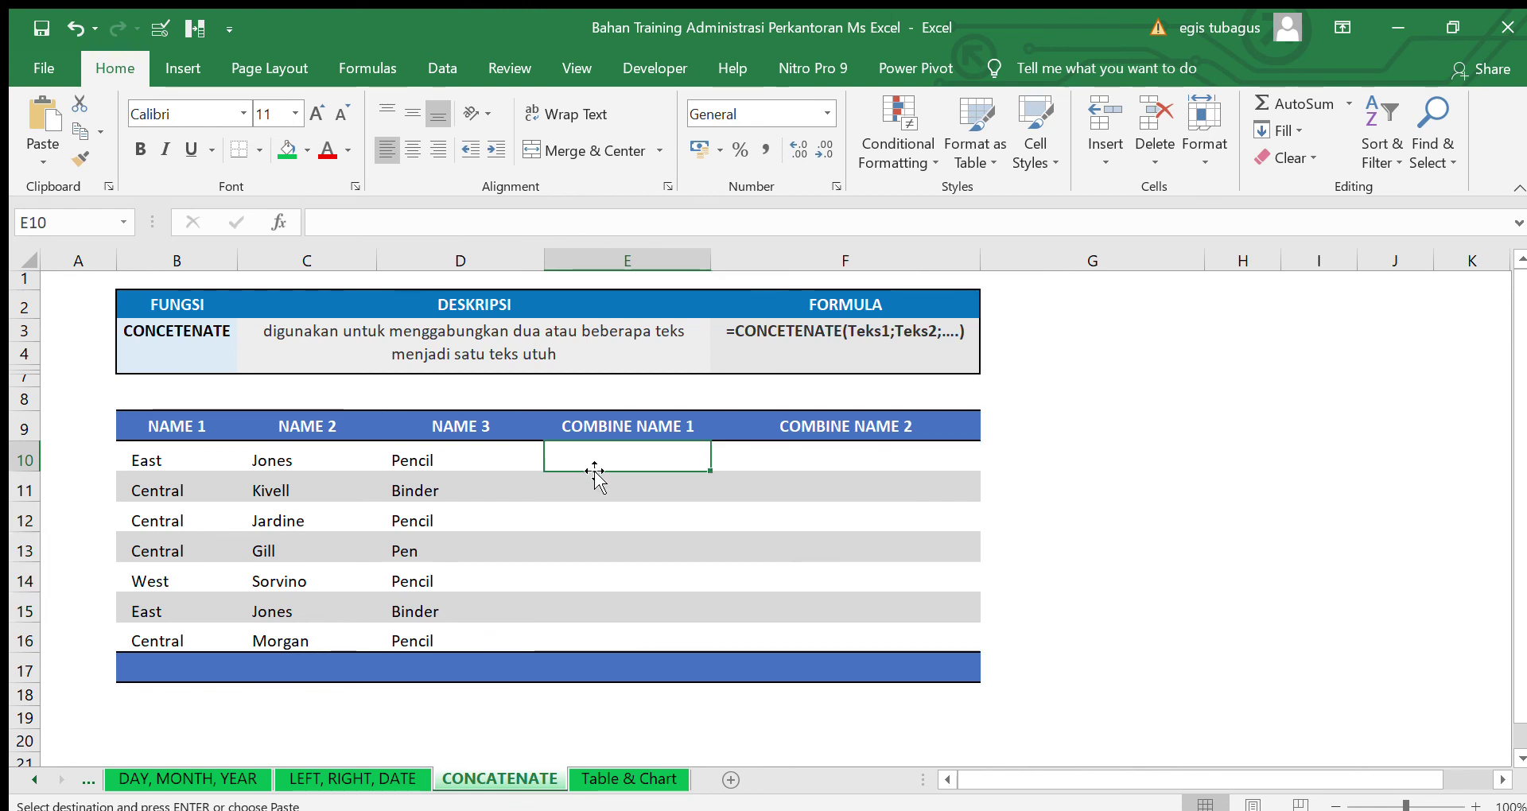
pyautogui.write('=conca')
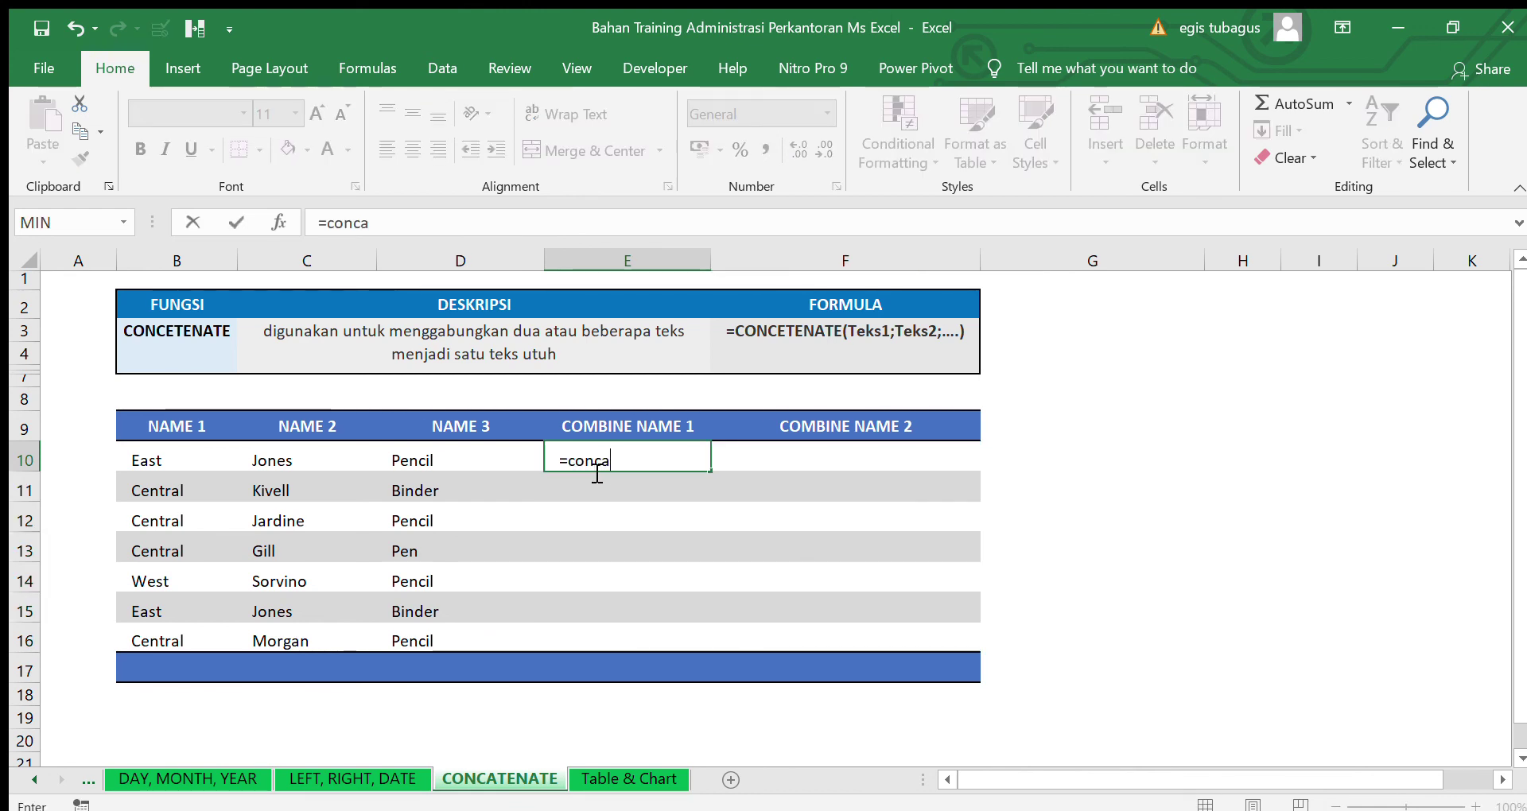
pyautogui.doubleClick(650, 486)
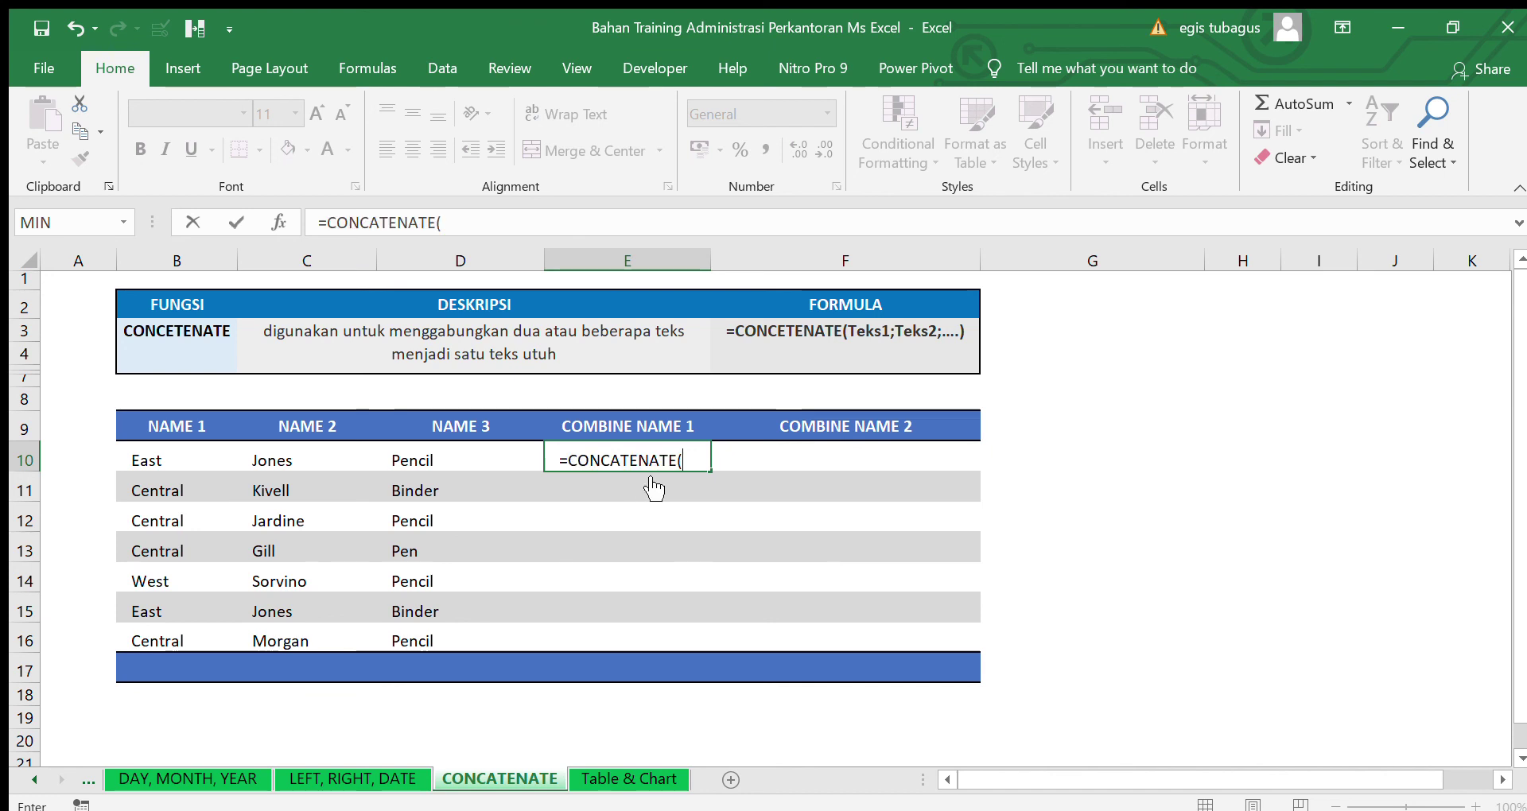
pyautogui.click(179, 457)
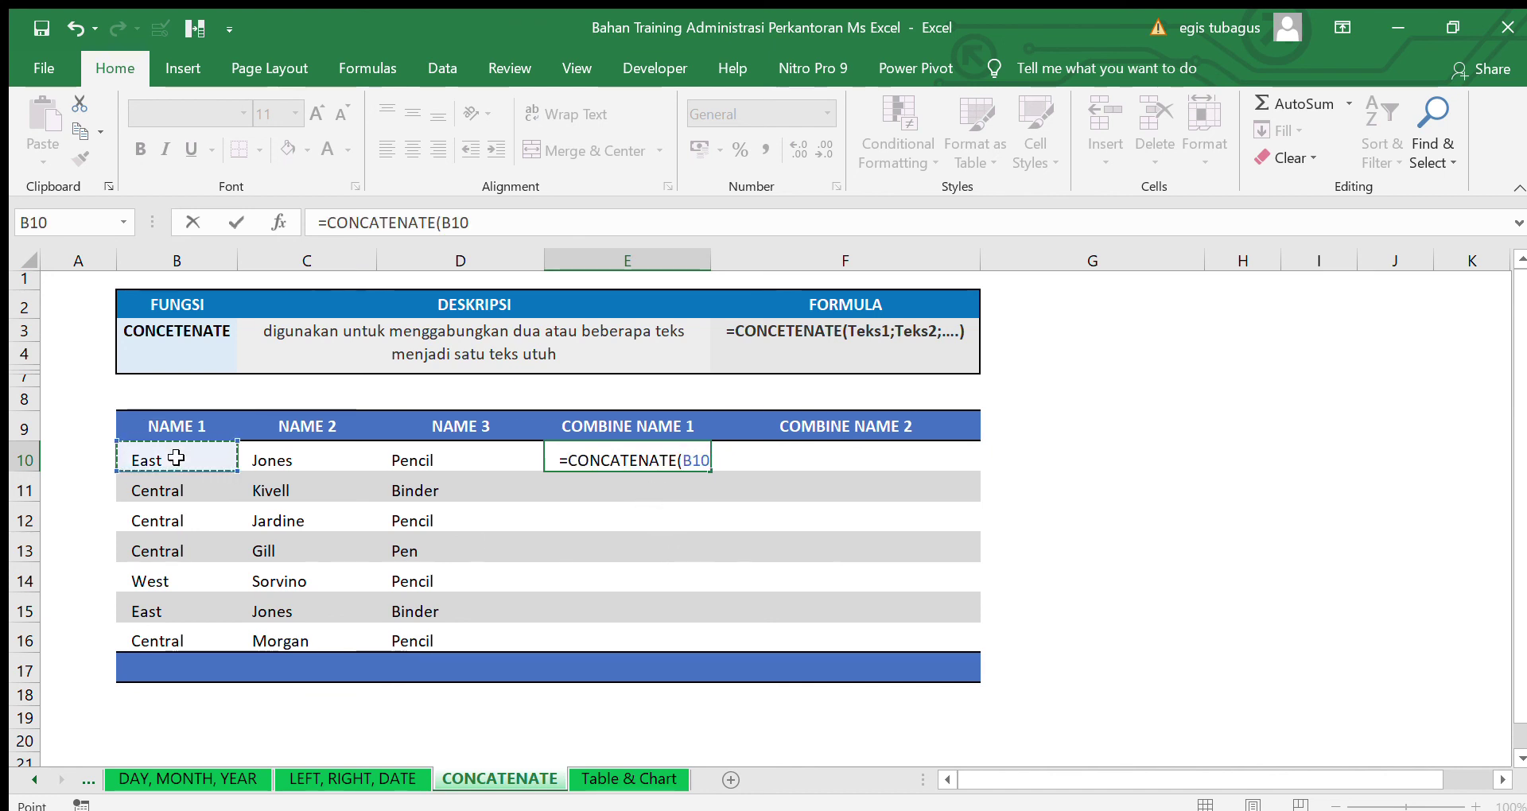
pyautogui.write(',')
pyautogui.click(302, 465)
pyautogui.write(',')
pyautogui.click(429, 462)
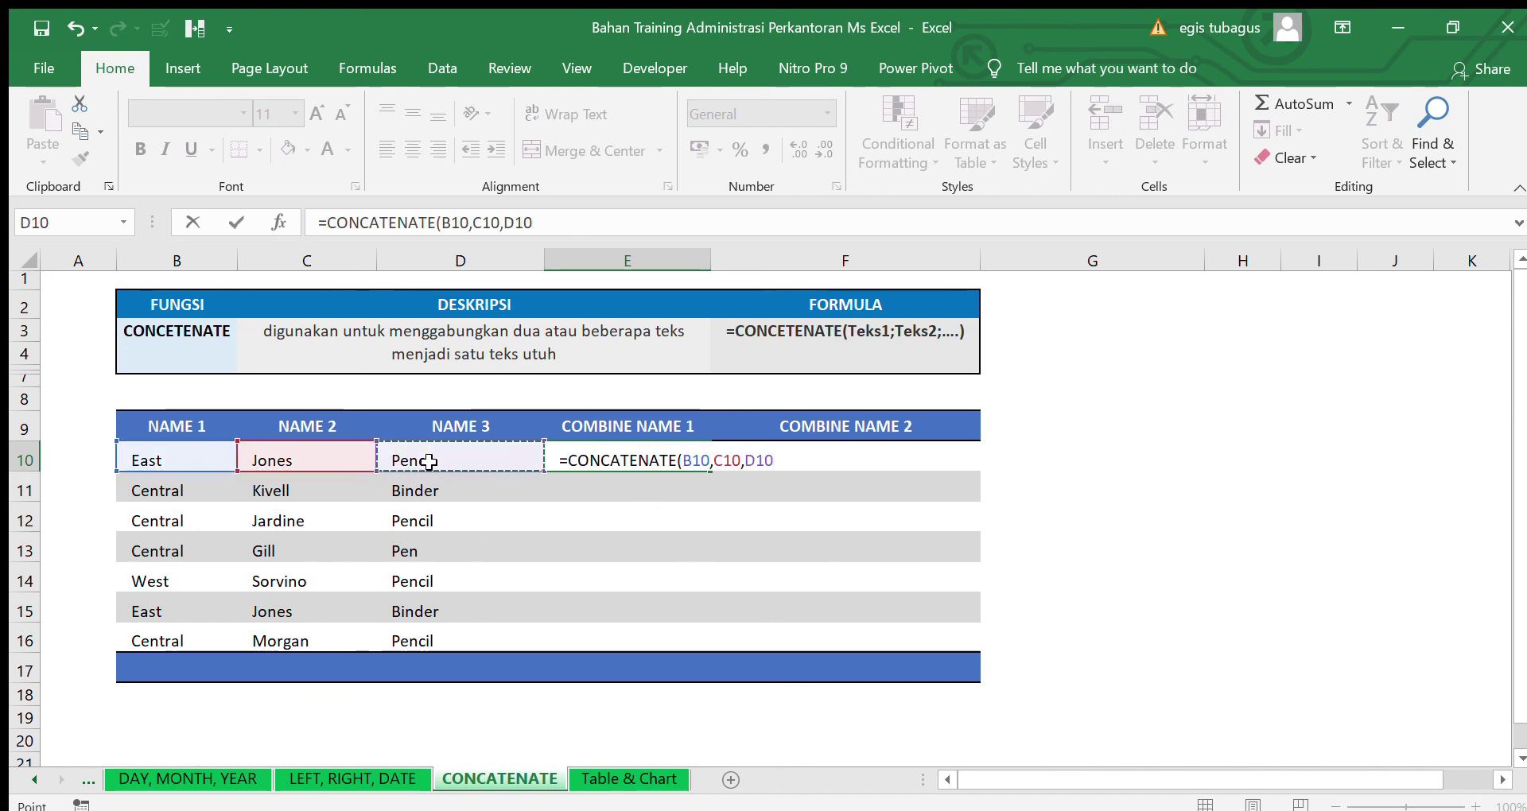
pyautogui.press('Return')
# Copy the COMBINE NAME 1 formula from E10 down the column to E16
pyautogui.click(586, 457)
pyautogui.hotkey('ctrl', 'c')
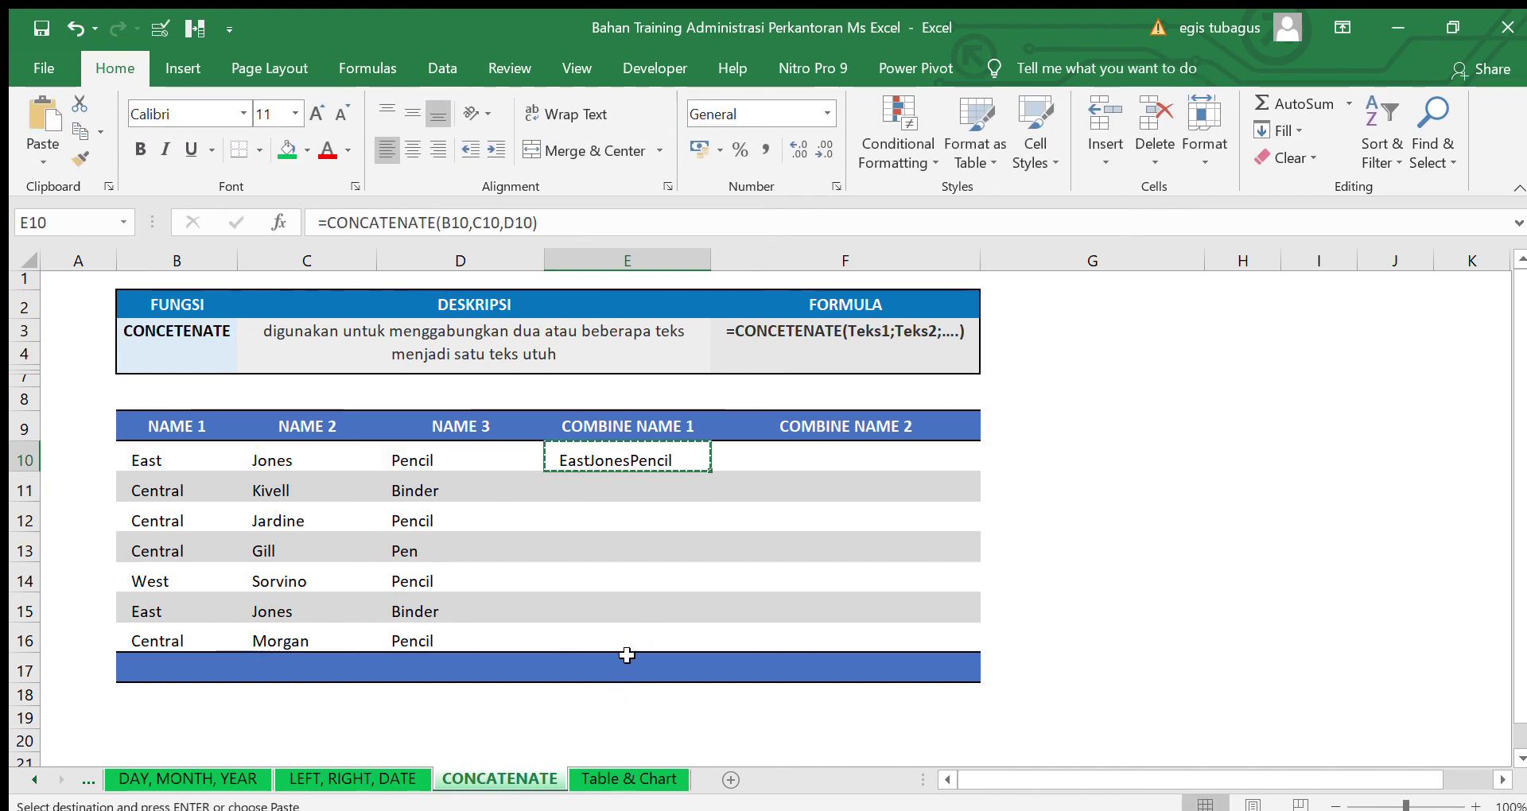
pyautogui.moveTo(586, 457); pyautogui.dragTo(622, 644)
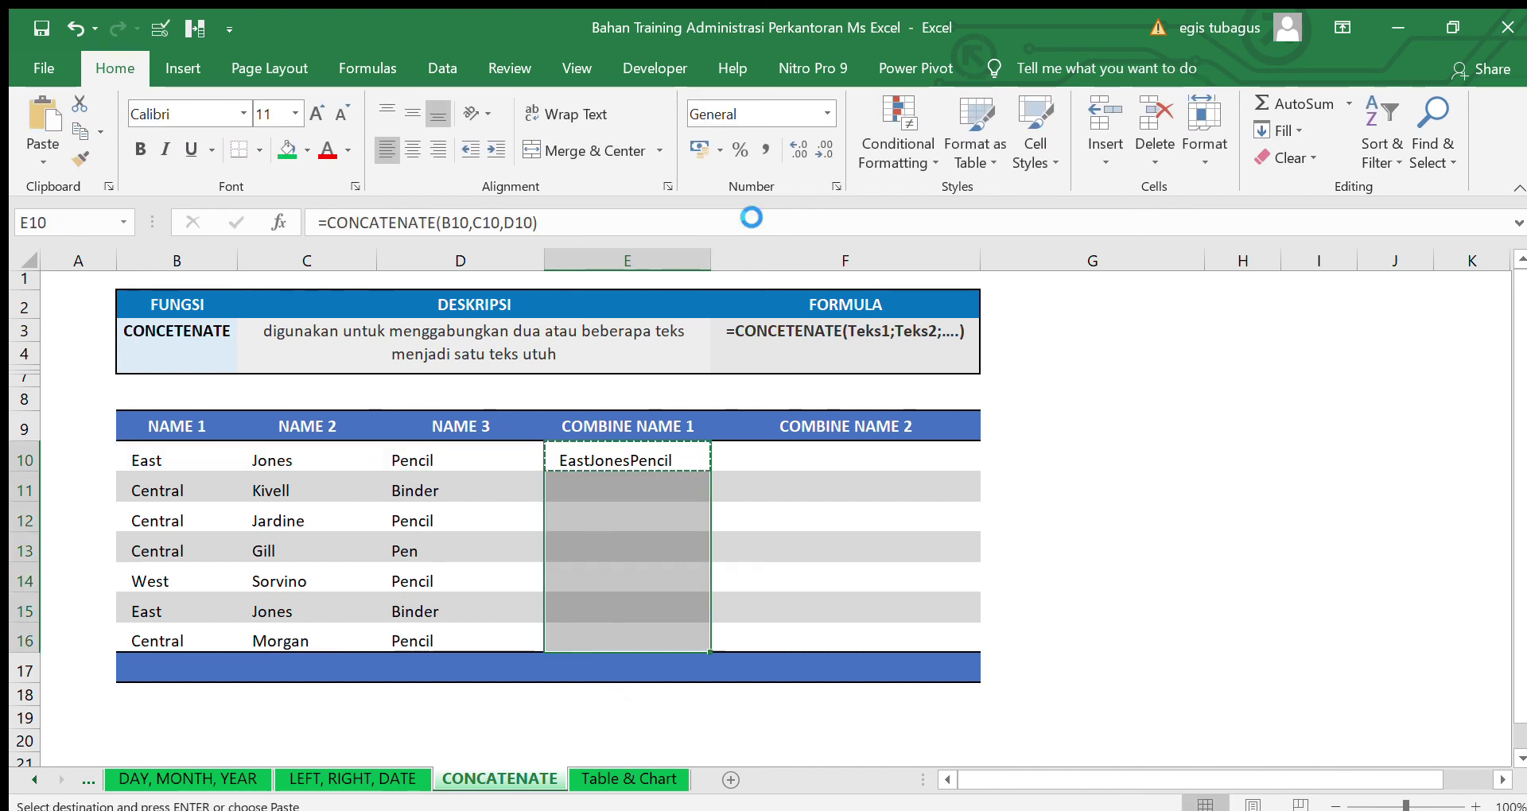
pyautogui.hotkey('ctrl', 'v')
pyautogui.press('Escape')
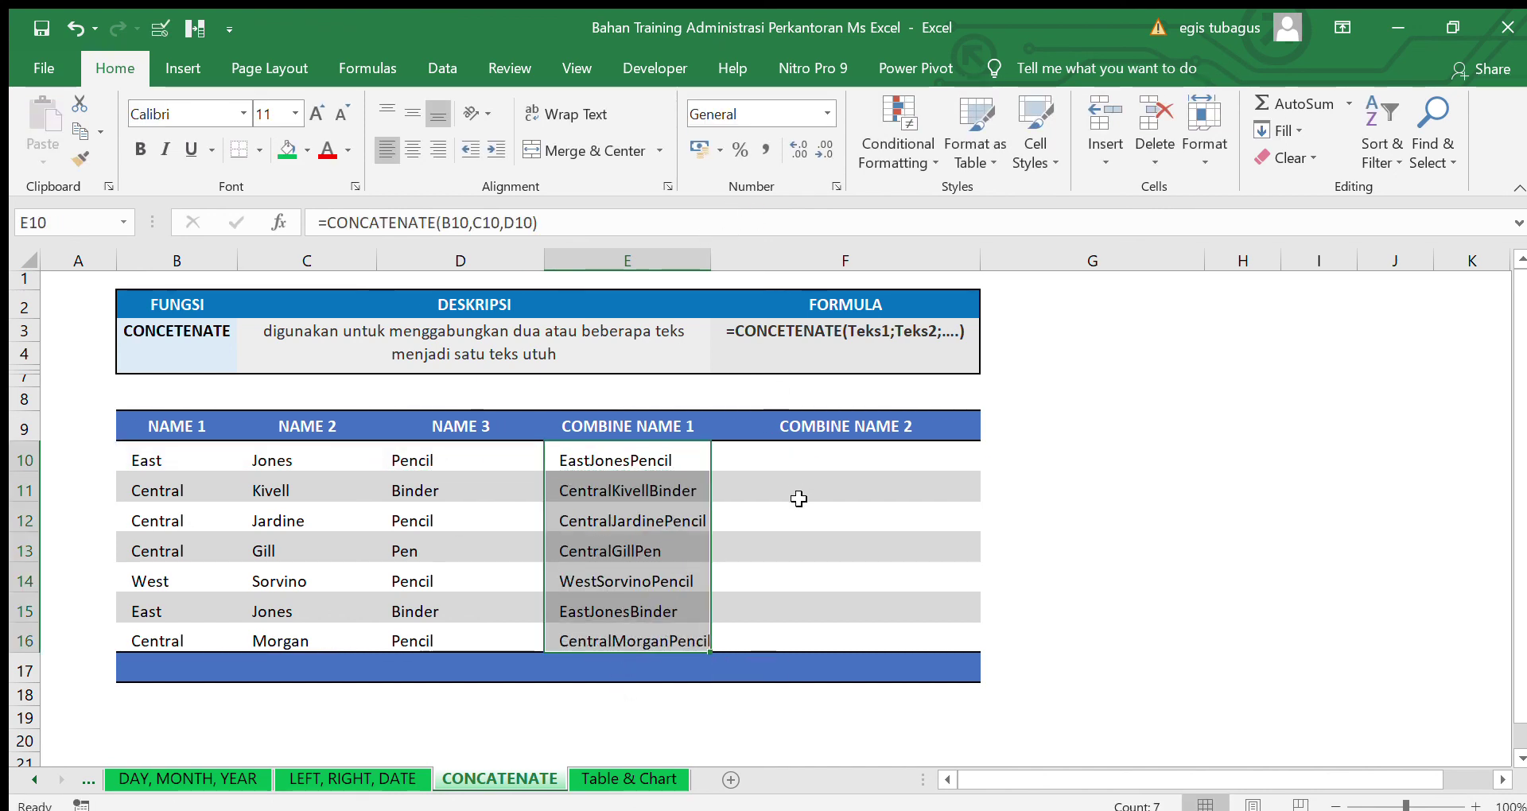
# Enter =CONCATENATE(B10," ",C10," ",D10) in the first COMBINE NAME 2 cell, F10, to join the names with spaces
pyautogui.click(859, 458)
pyautogui.write('=conca')
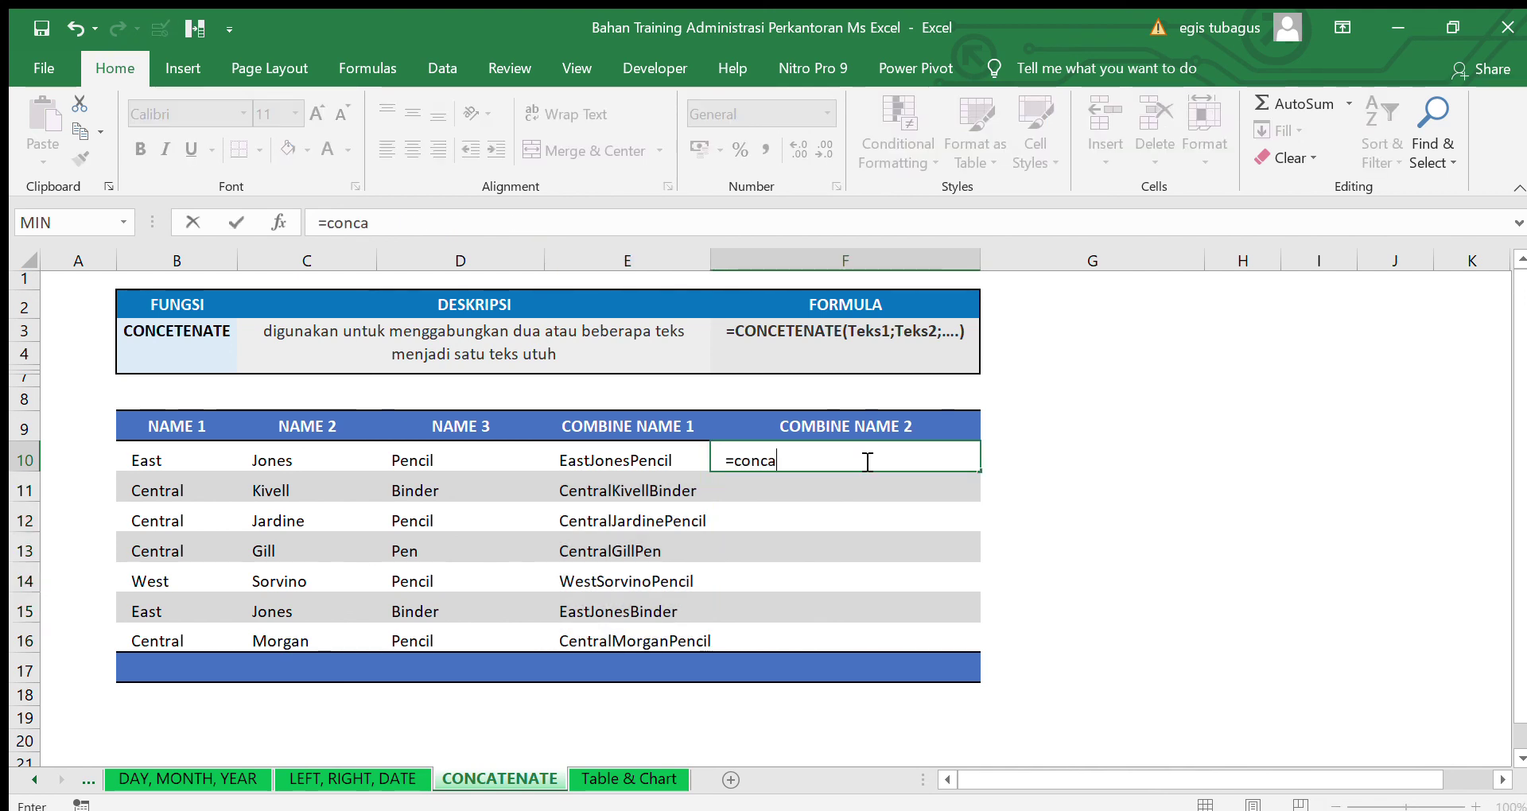
pyautogui.write('t')
pyautogui.doubleClick(821, 485)
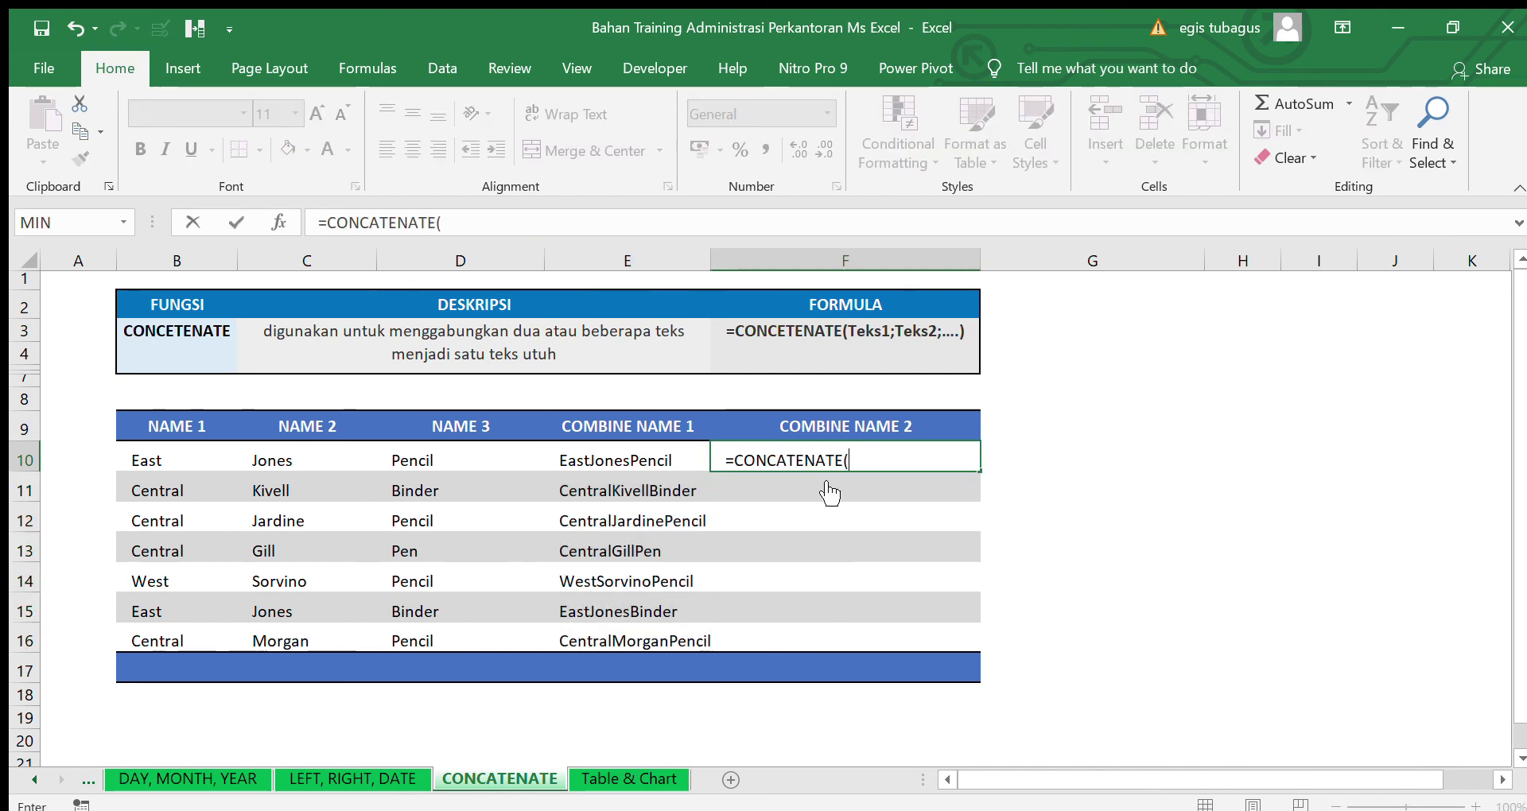
pyautogui.click(181, 458)
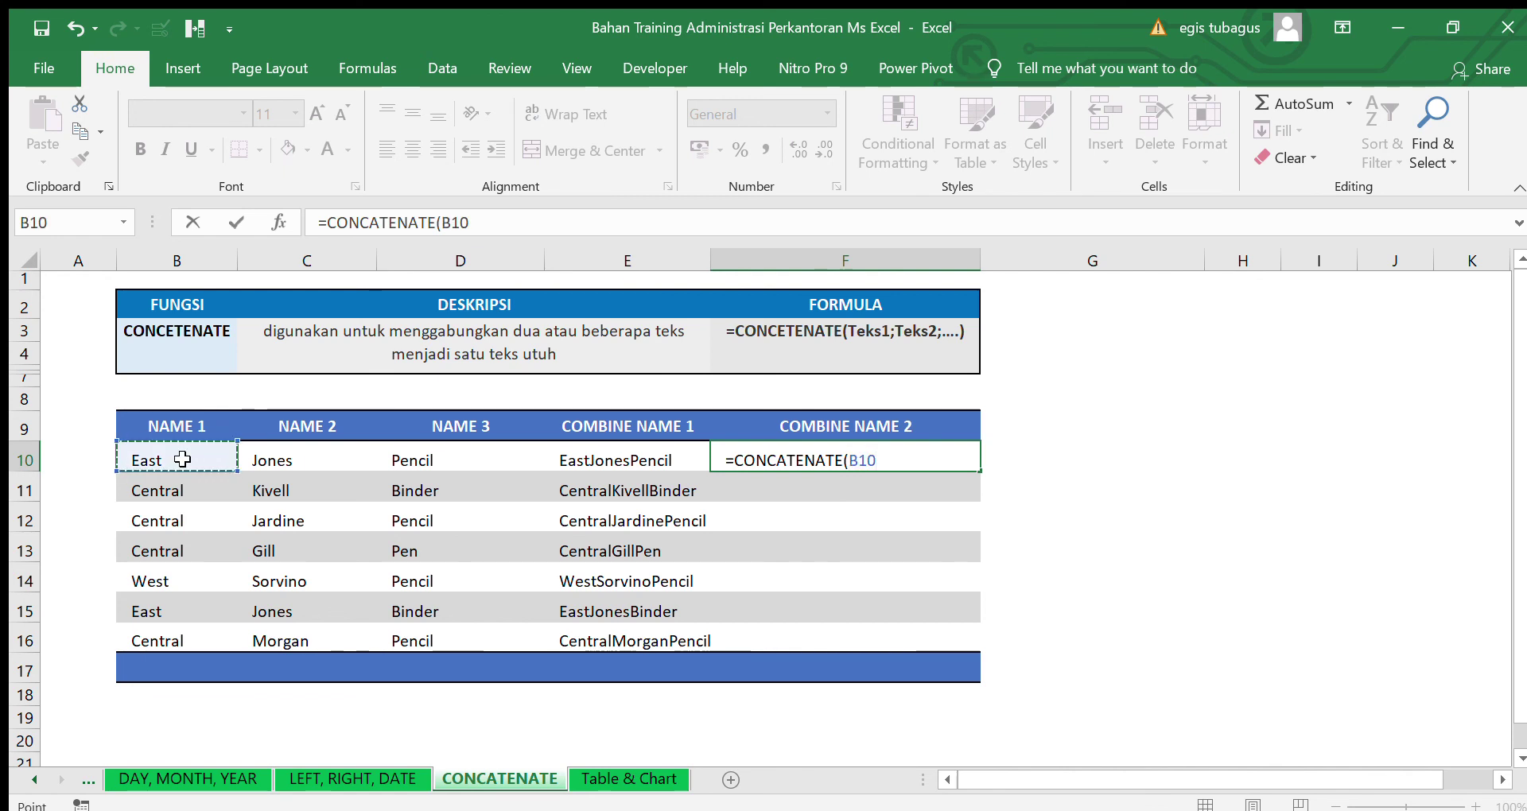
pyautogui.write('," ",')
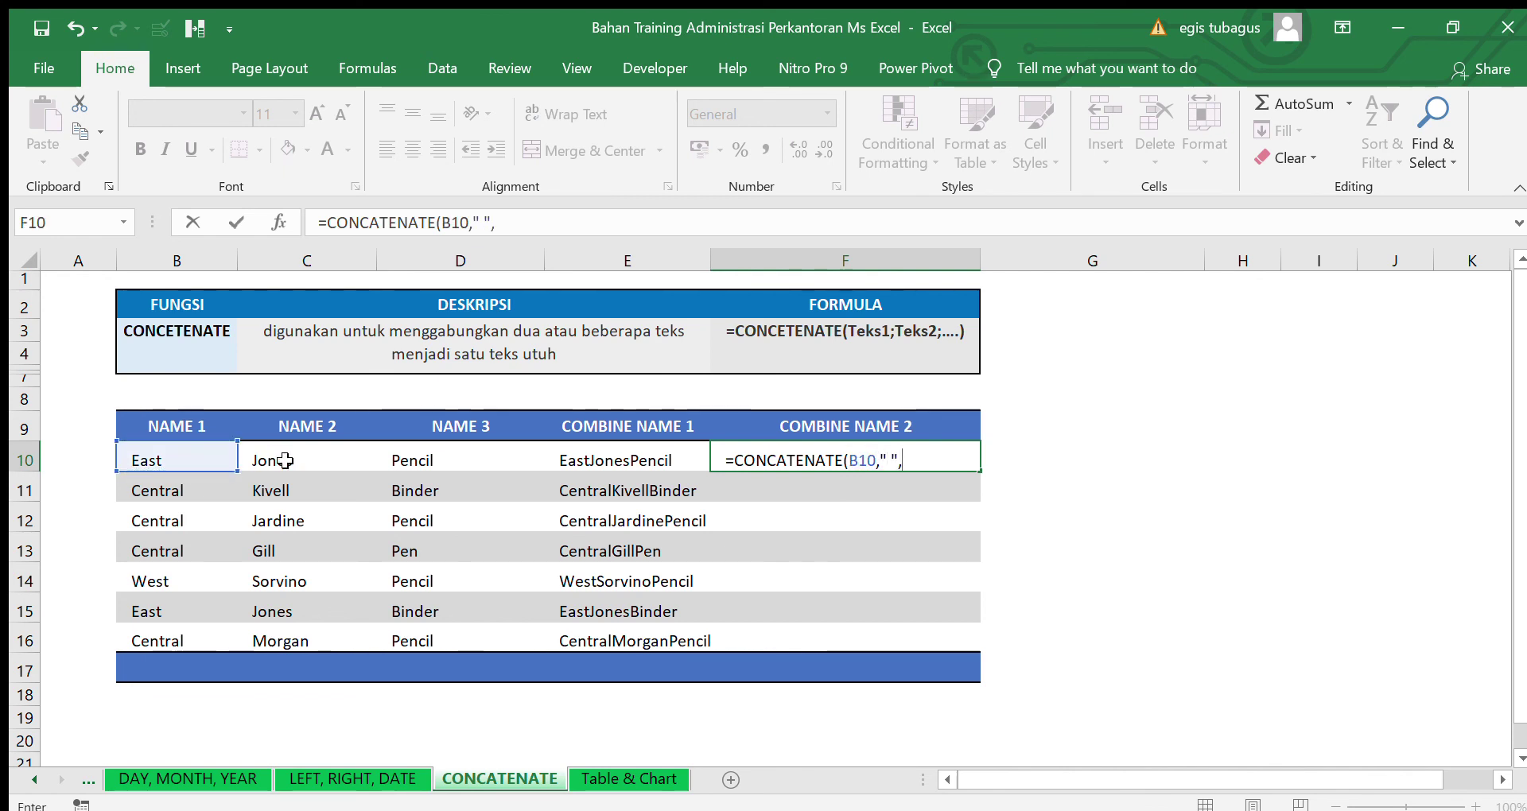
pyautogui.click(293, 485)
pyautogui.click(299, 459)
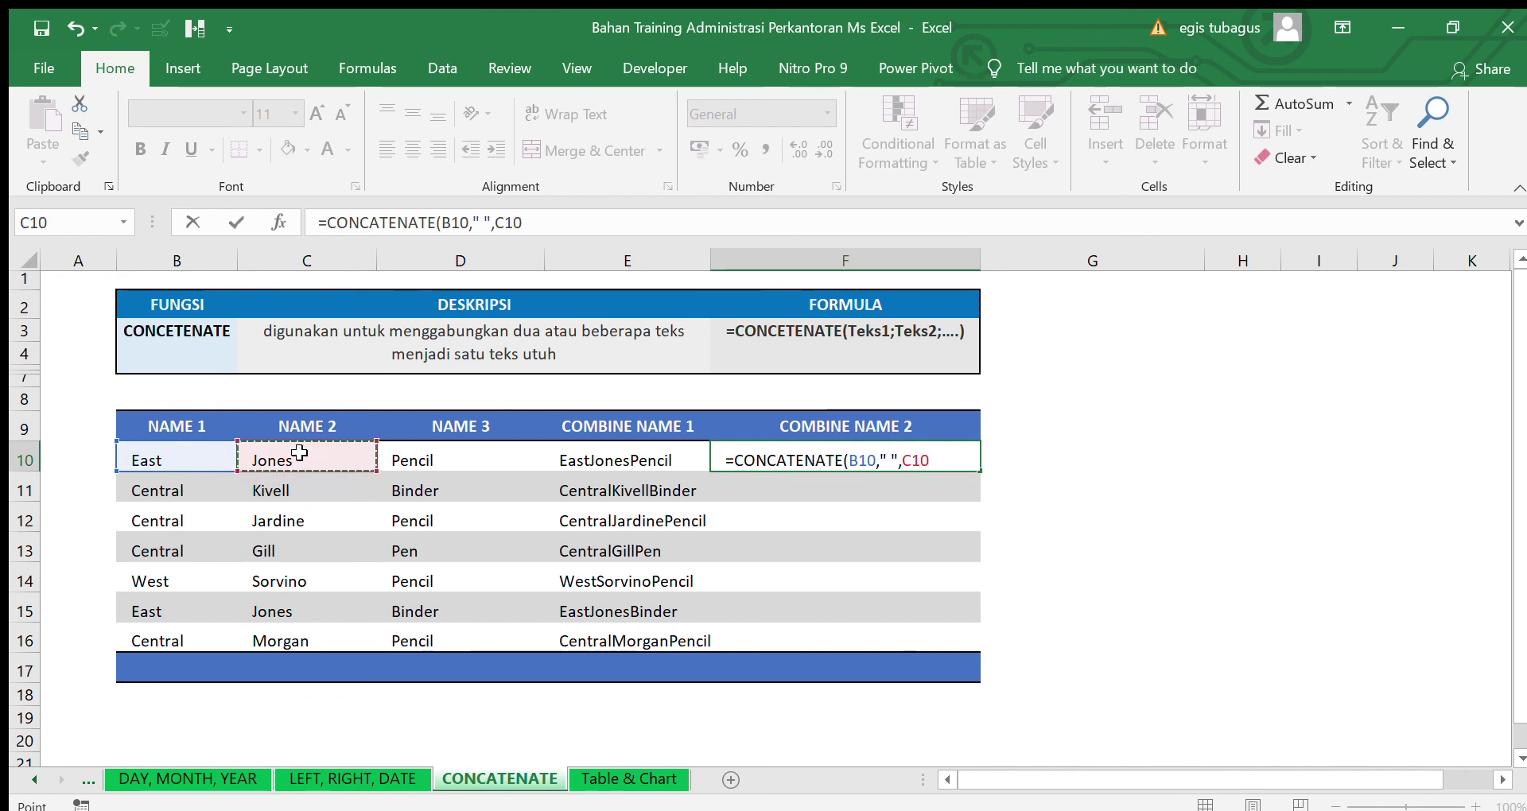
pyautogui.write('," "')
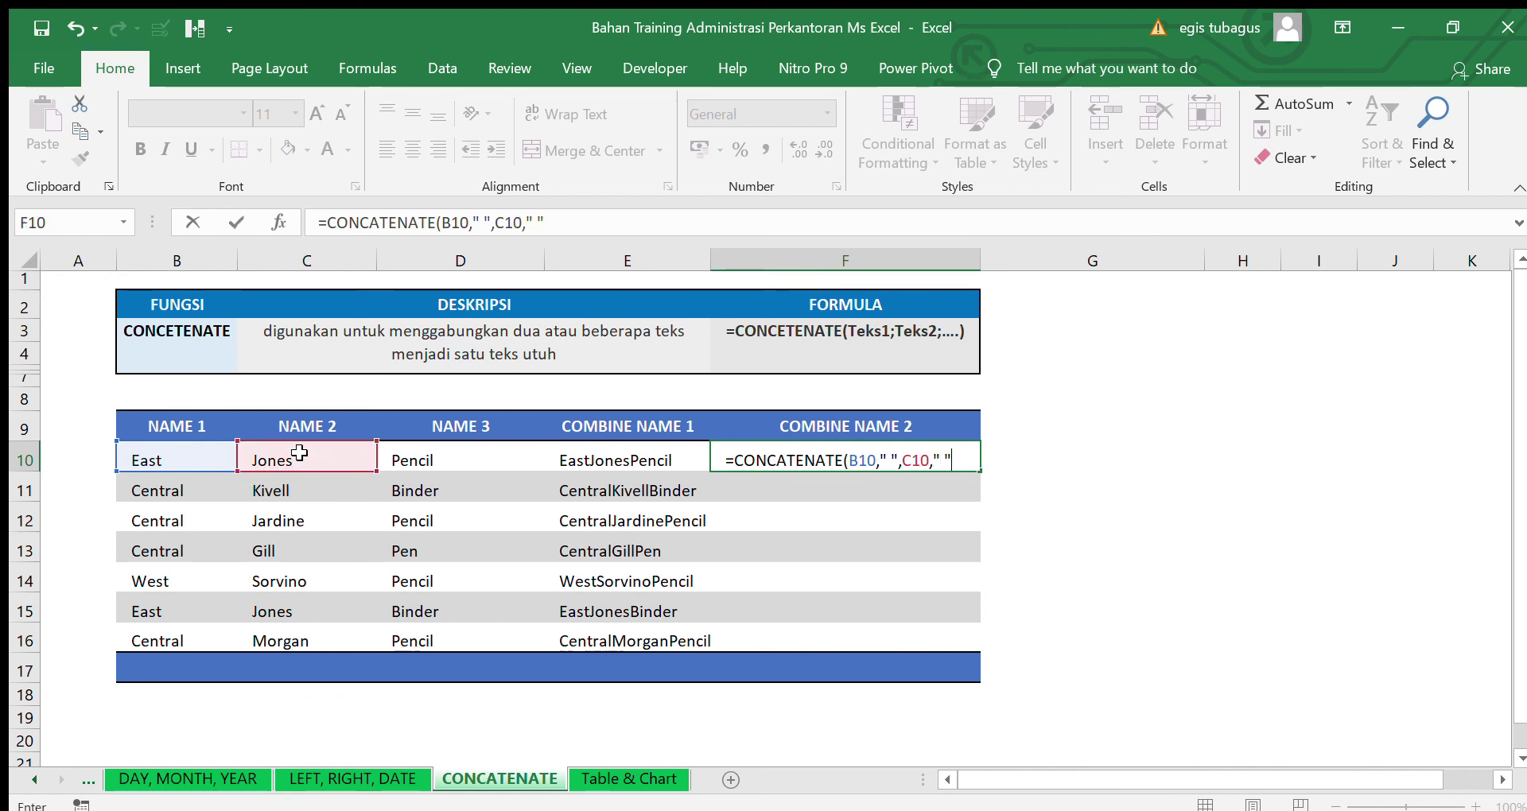
pyautogui.write(',')
pyautogui.click(418, 449)
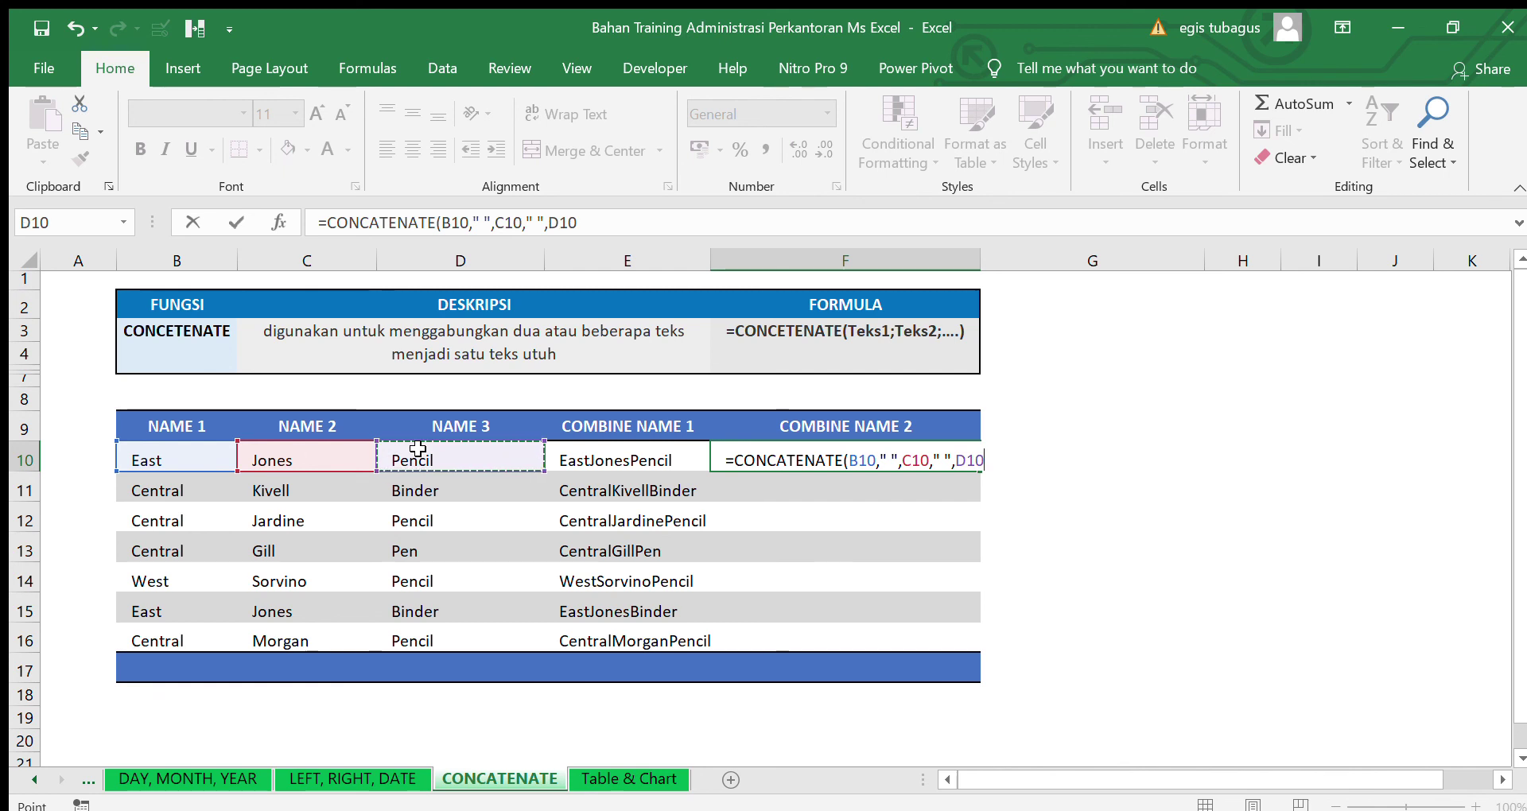
pyautogui.write(')')
pyautogui.press('Return')
# Copy the COMBINE NAME 2 formula from F10 into F11:F16
pyautogui.click(786, 458)
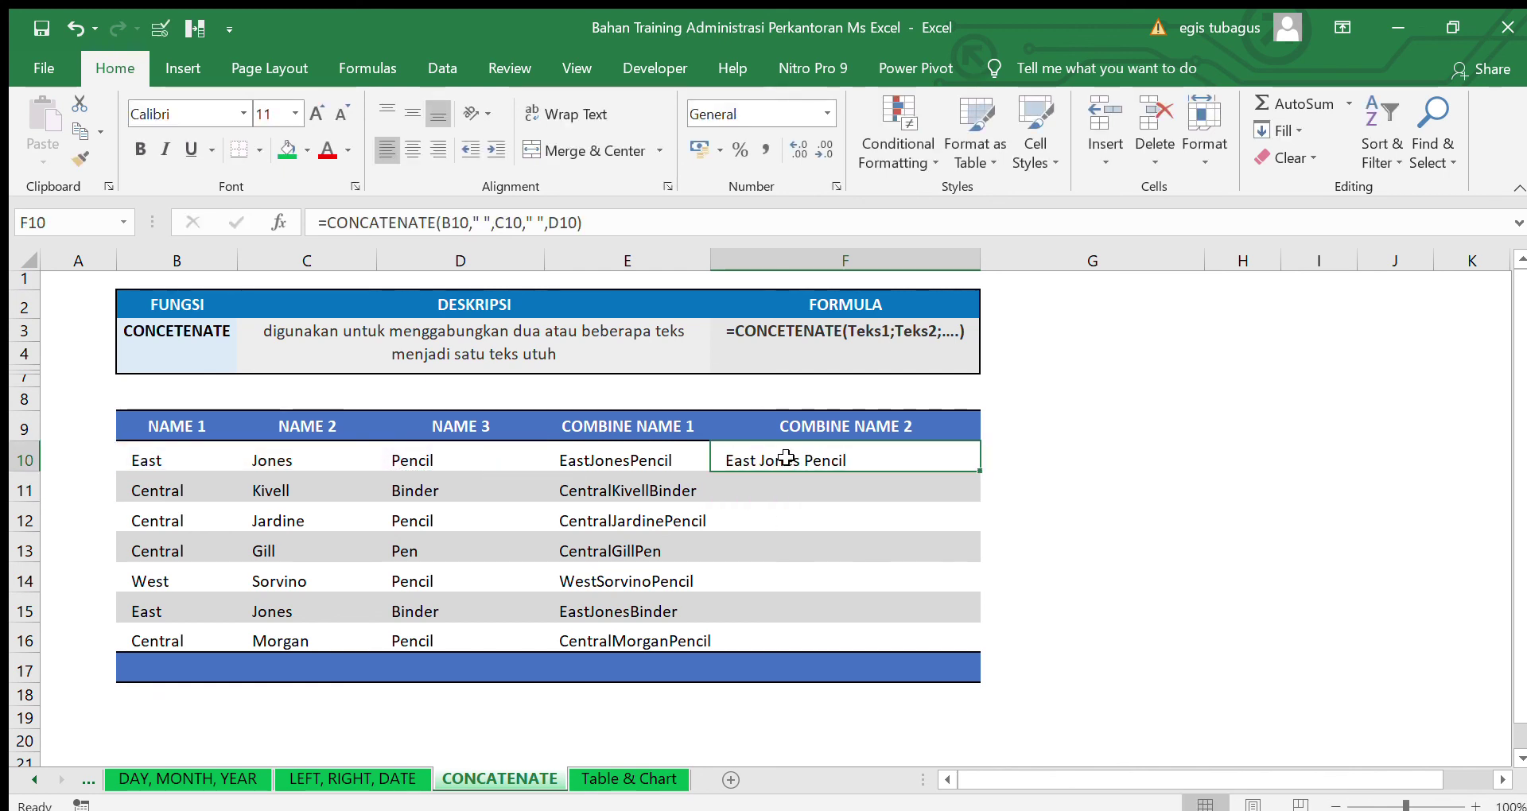
pyautogui.hotkey('ctrl', 'c')
pyautogui.click(804, 491)
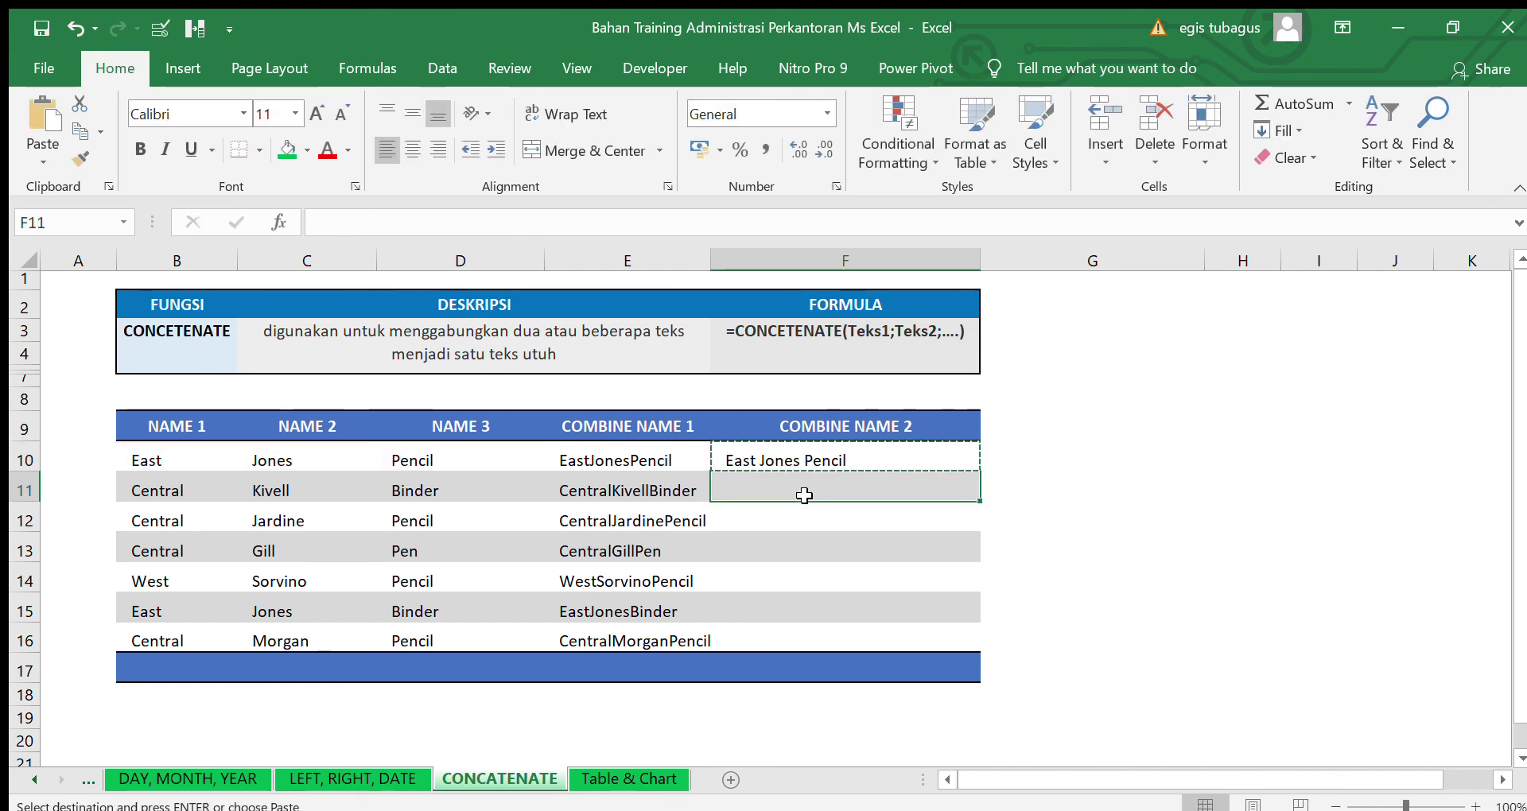
pyautogui.keyDown('shift'); pyautogui.click(835, 642); pyautogui.keyUp('shift')
pyautogui.hotkey('ctrl', 'v')
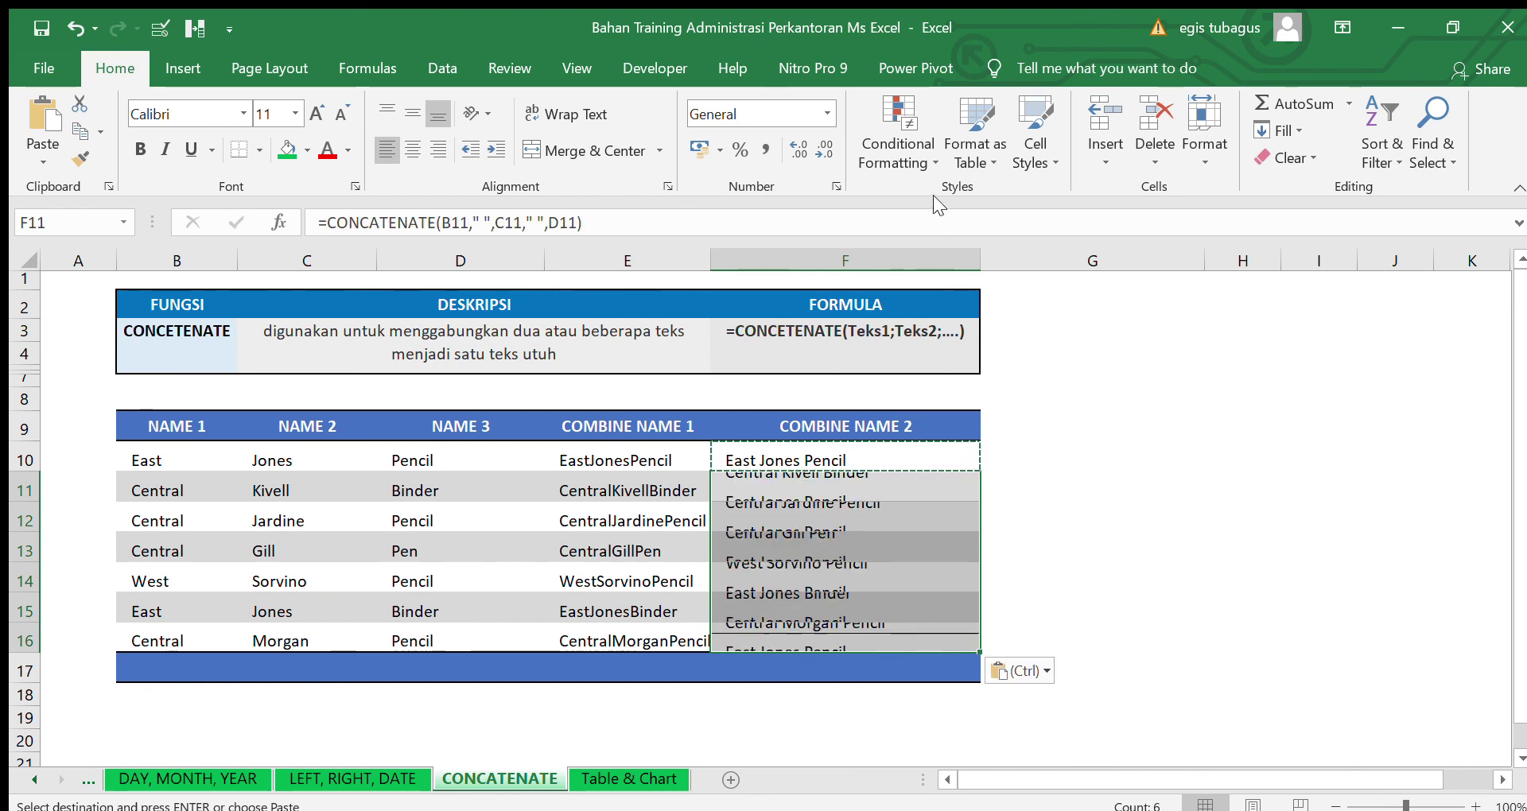
pyautogui.press('Escape')
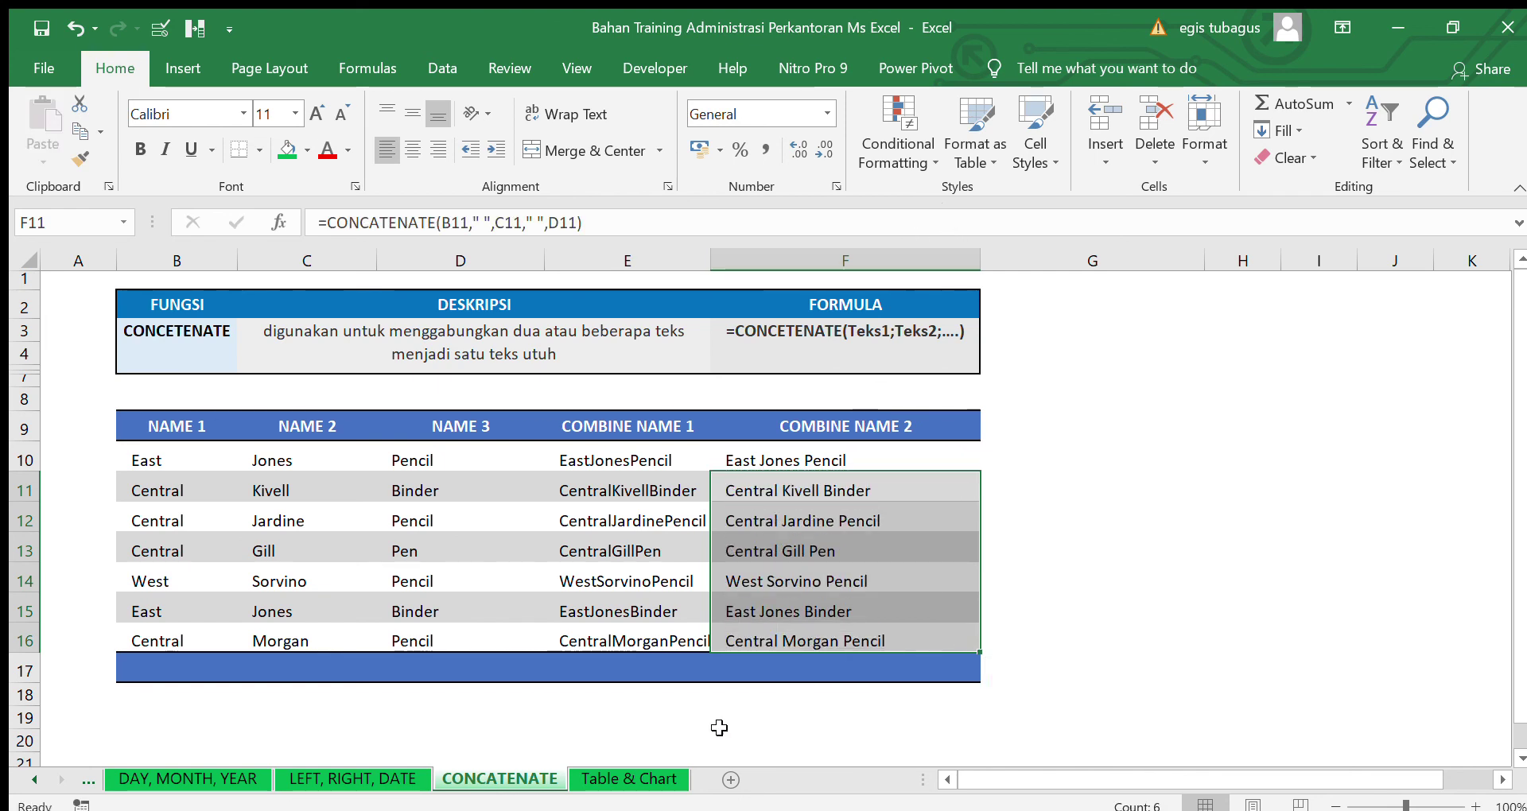
# On the Table & Chart sheet, convert the Item, Units and Total data in C2:E14 into a table without filter buttons
pyautogui.click(653, 783)
pyautogui.click(668, 598)
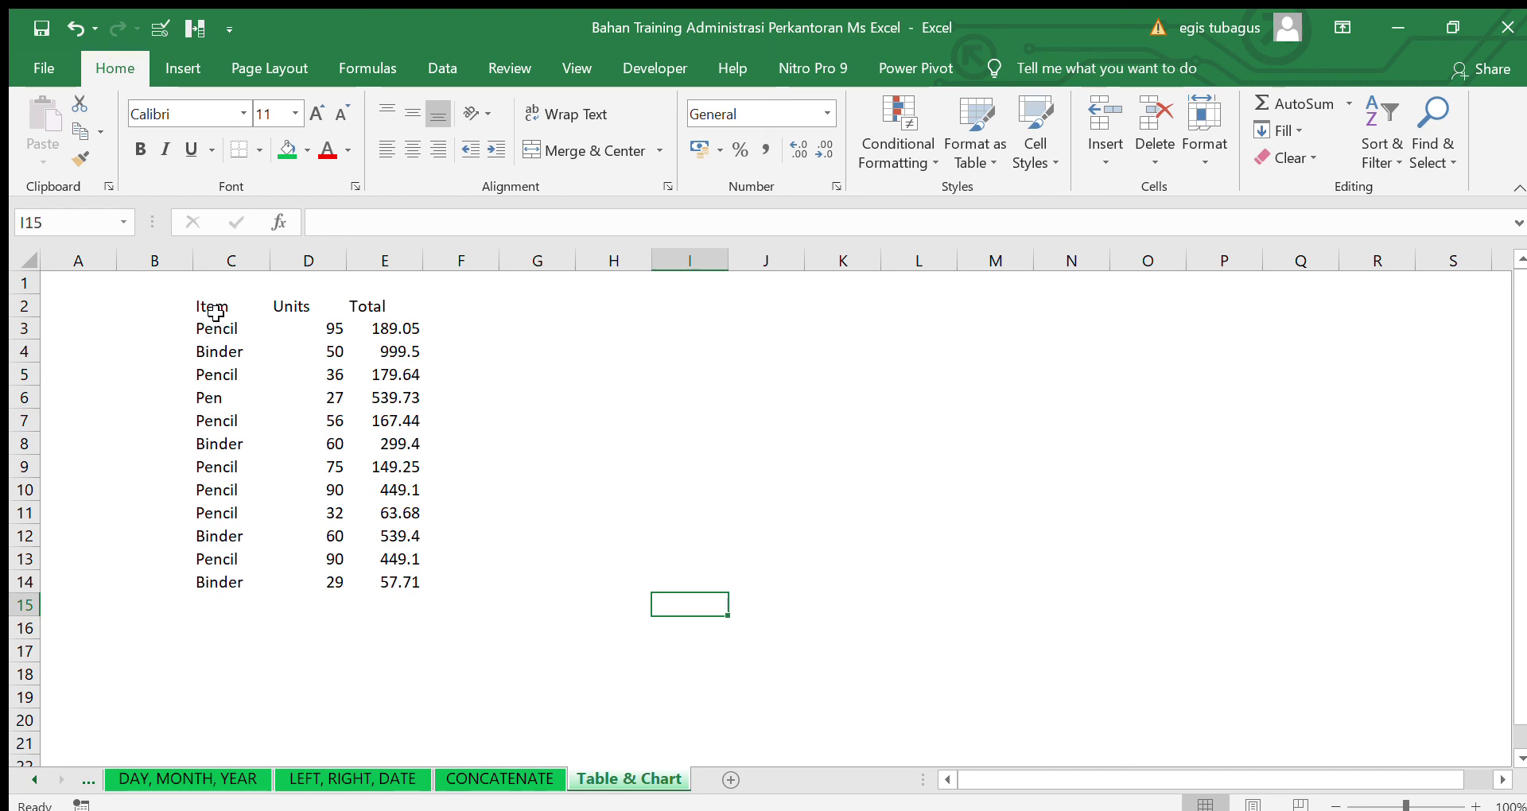
pyautogui.moveTo(214, 311); pyautogui.dragTo(298, 374)
pyautogui.click(665, 442)
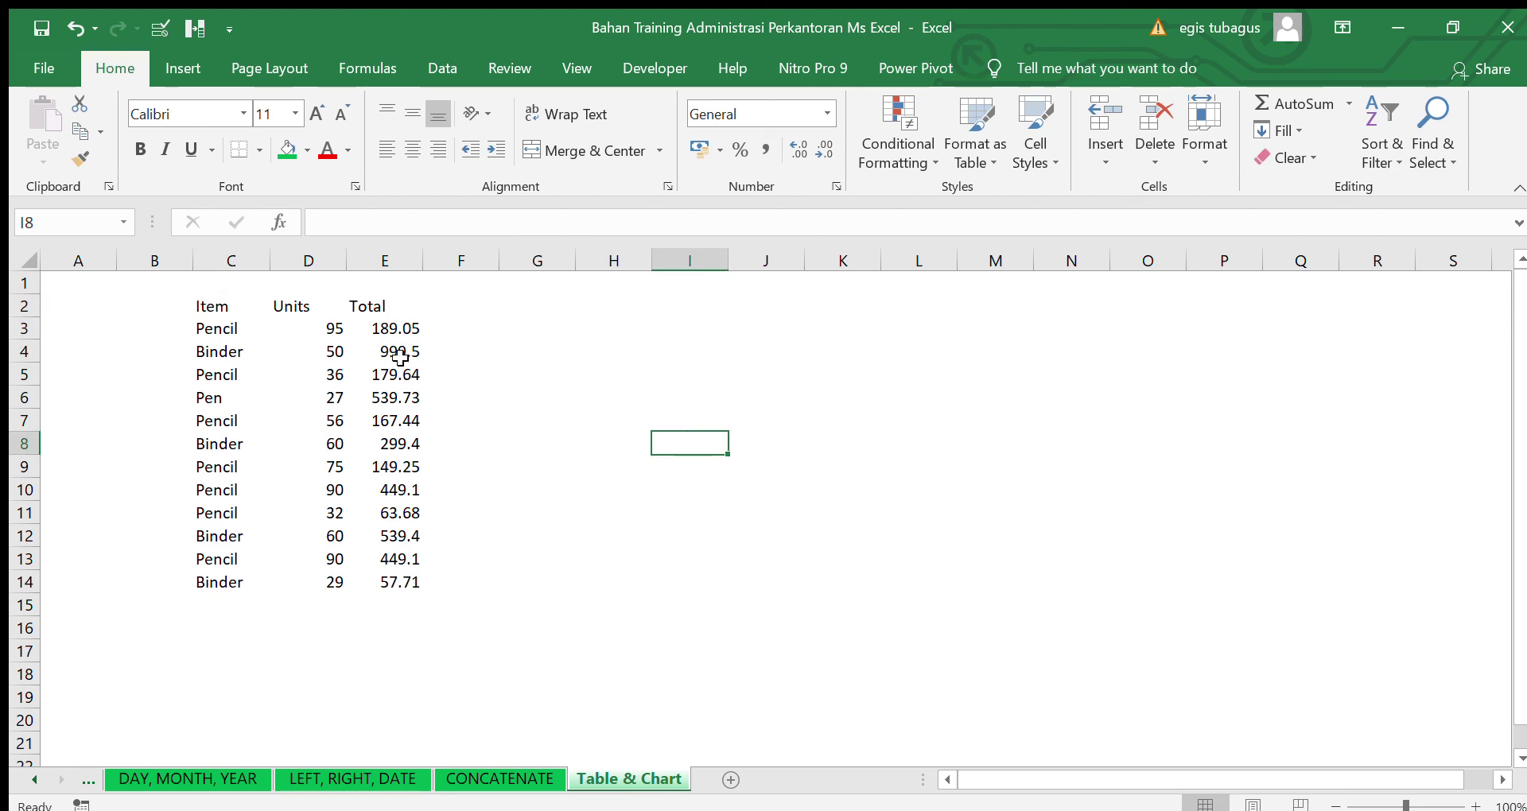
pyautogui.click(229, 374)
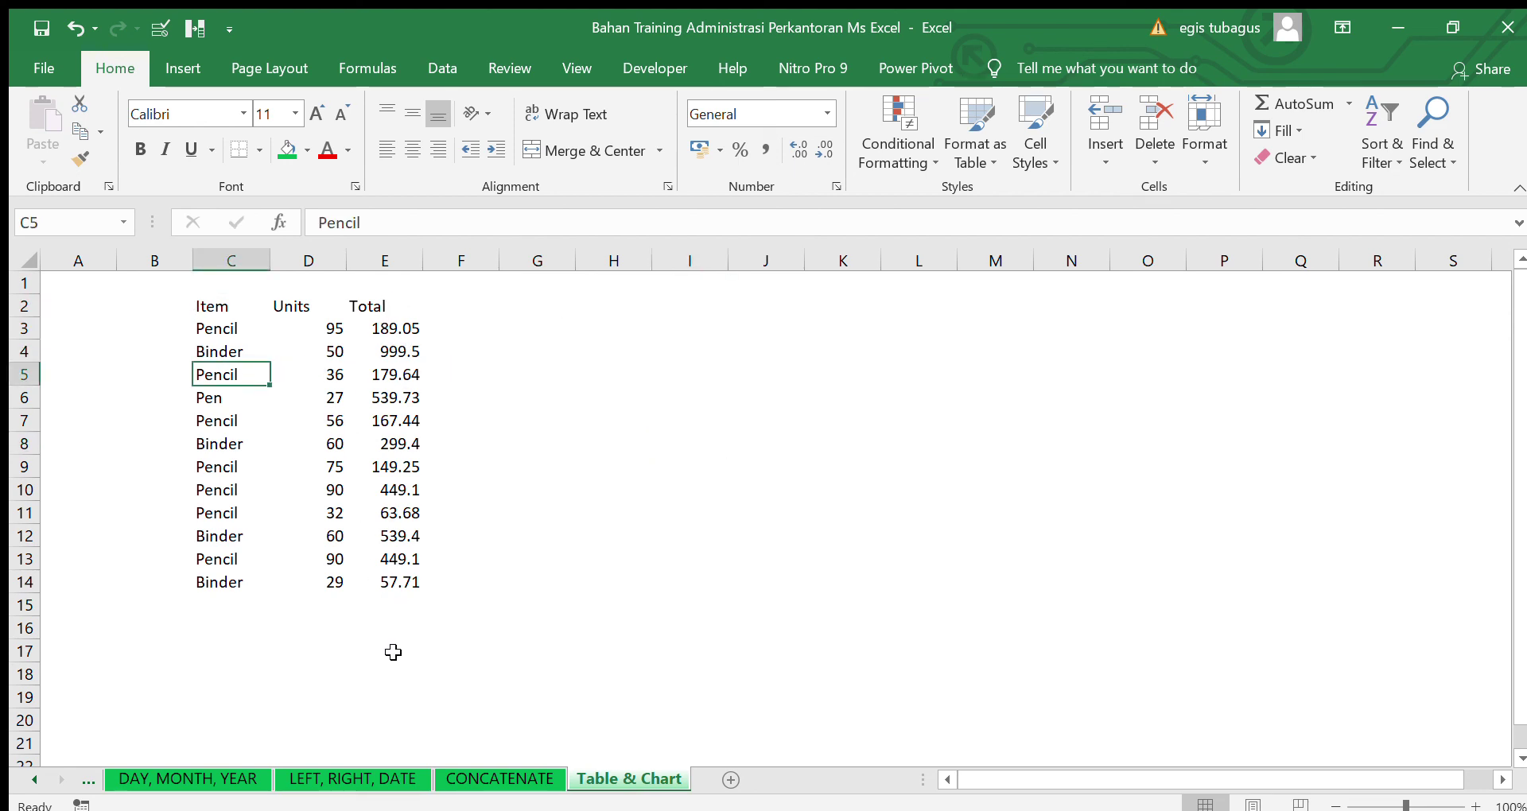
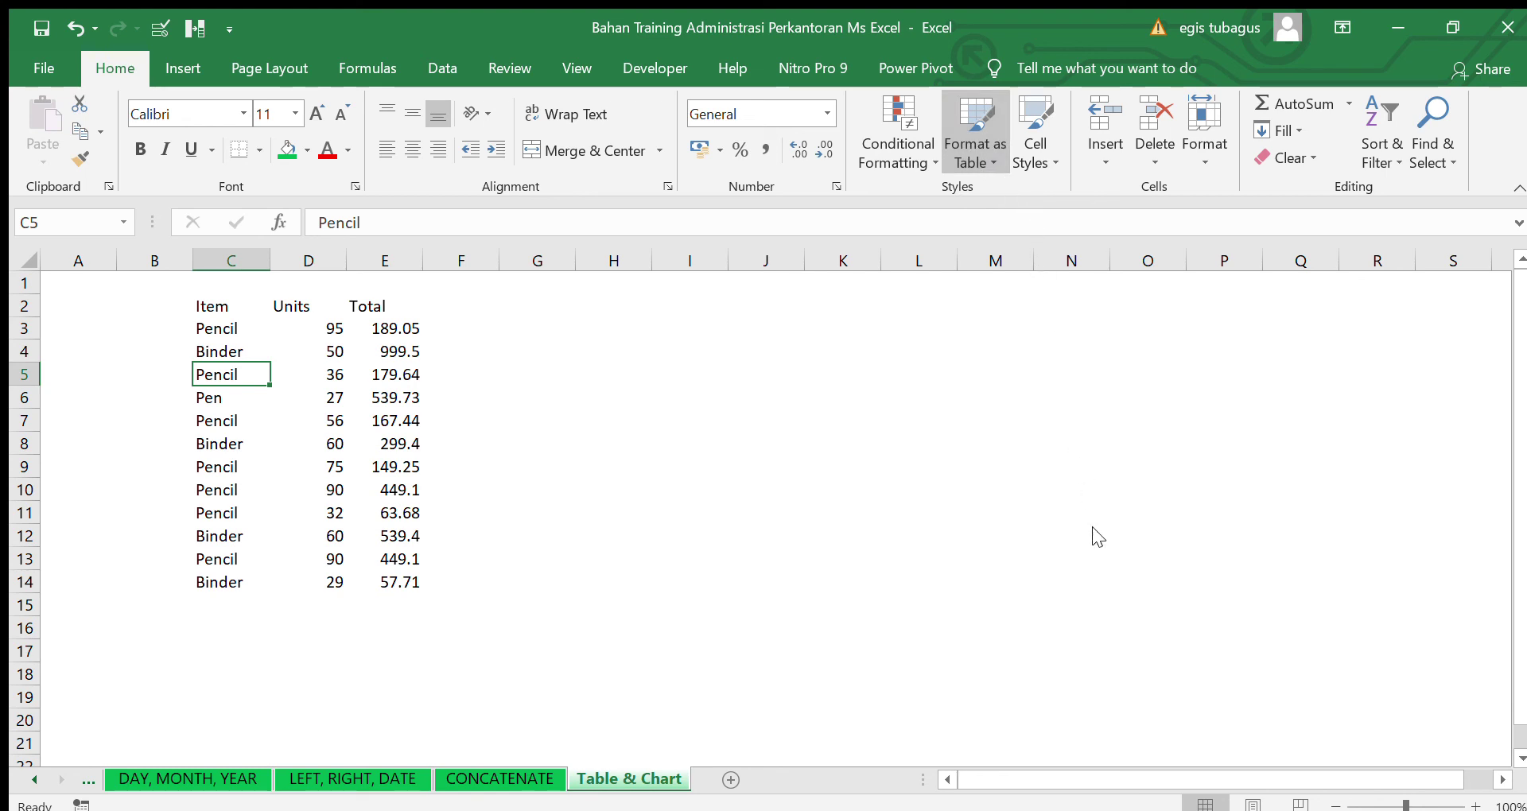
pyautogui.hotkey('ctrl', 't')
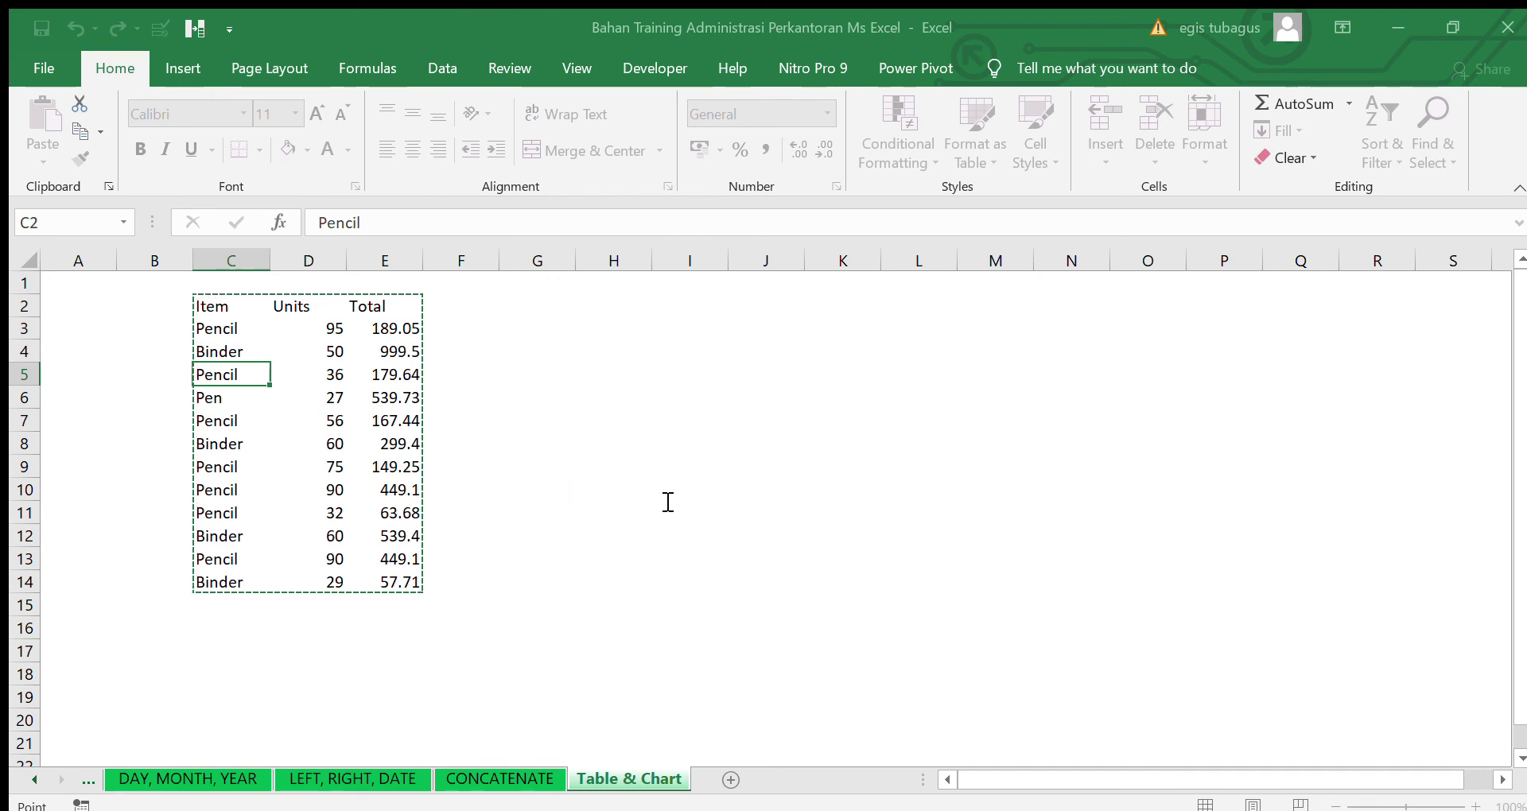
pyautogui.press('Return')
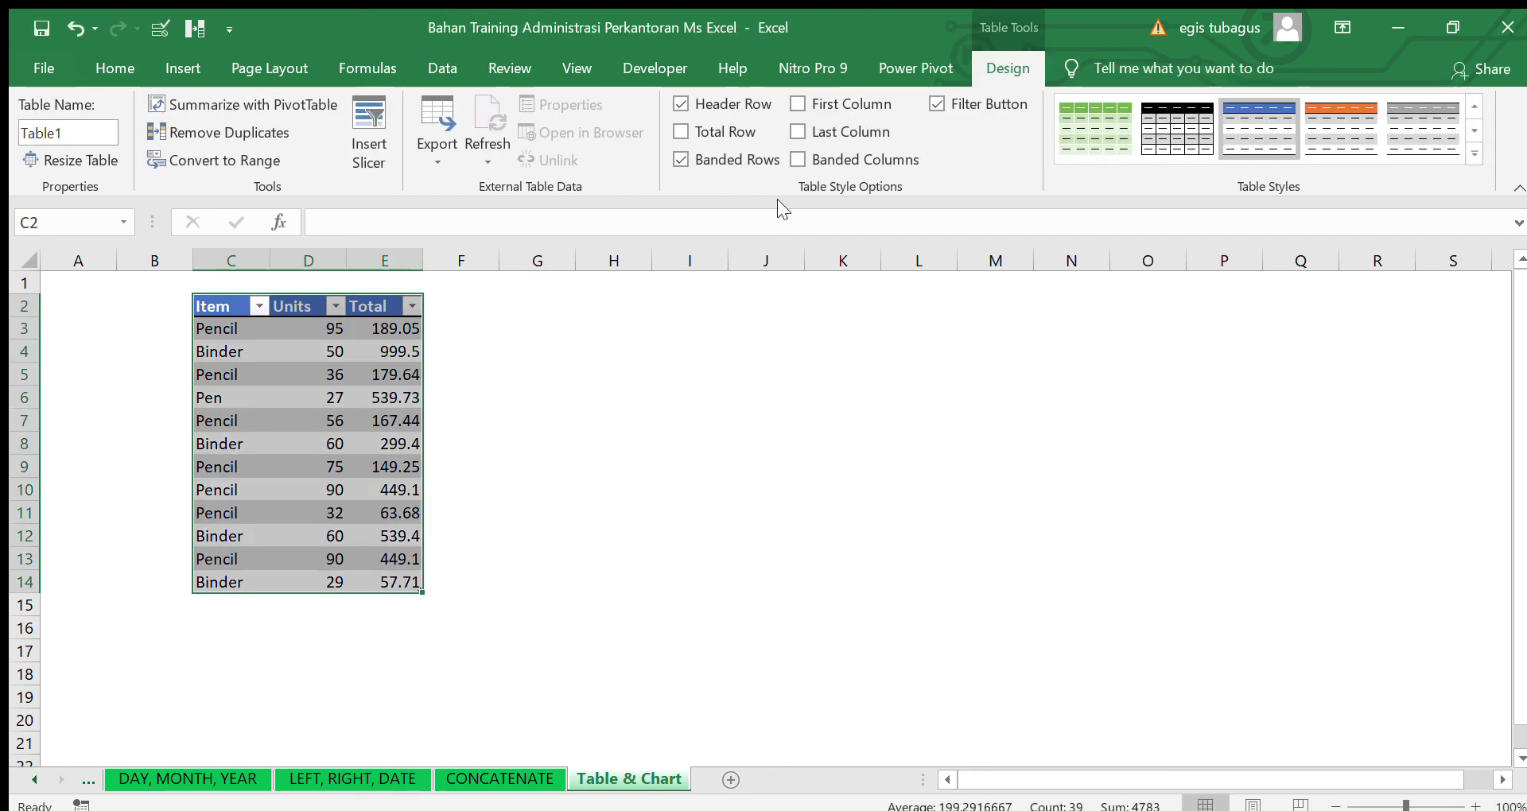
pyautogui.click(938, 104)
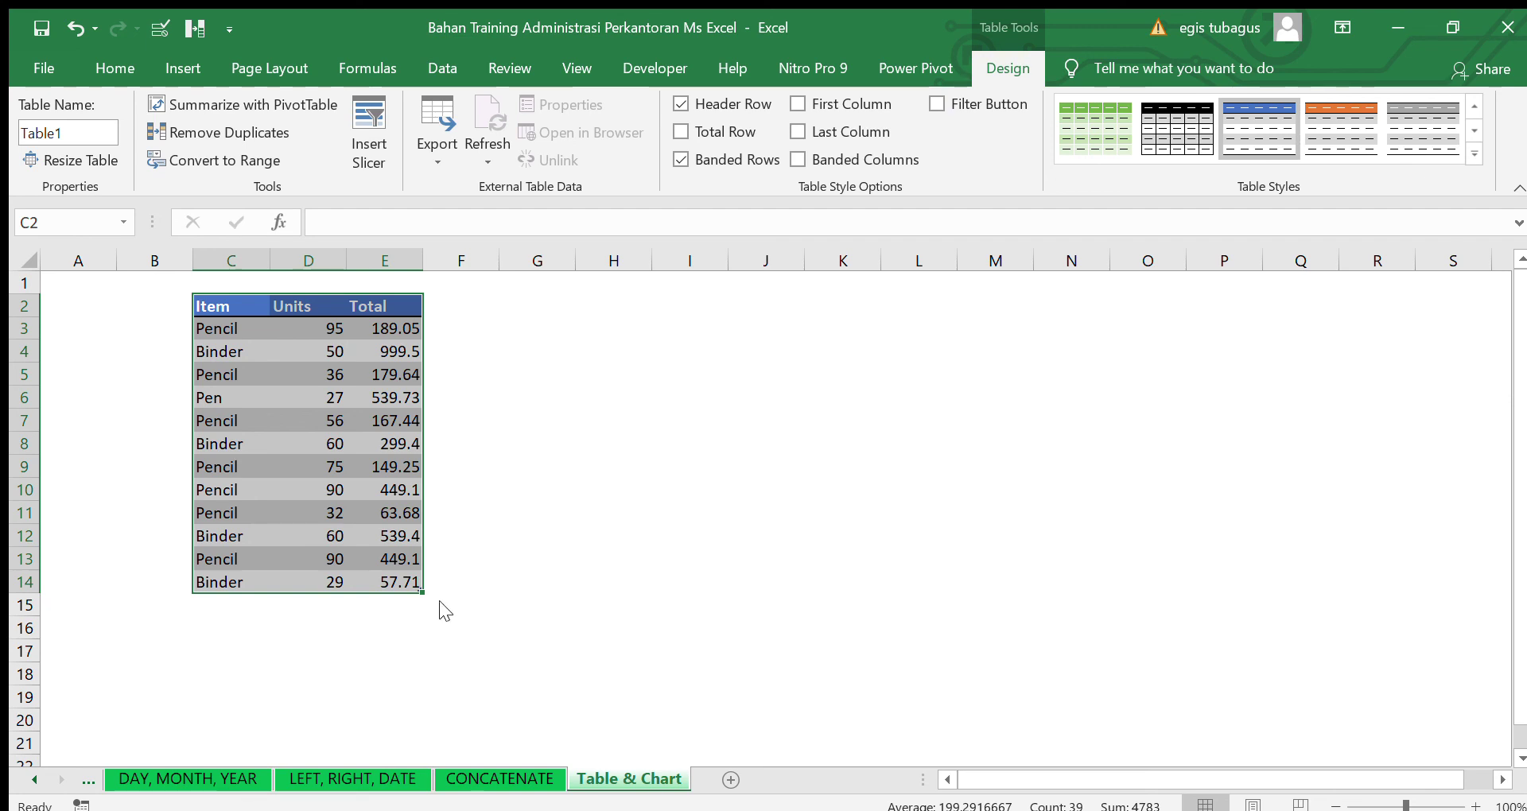
# Add blue data bars to the Units and Total values in D3:E14 and insert a clustered column chart of them
pyautogui.click(237, 696)
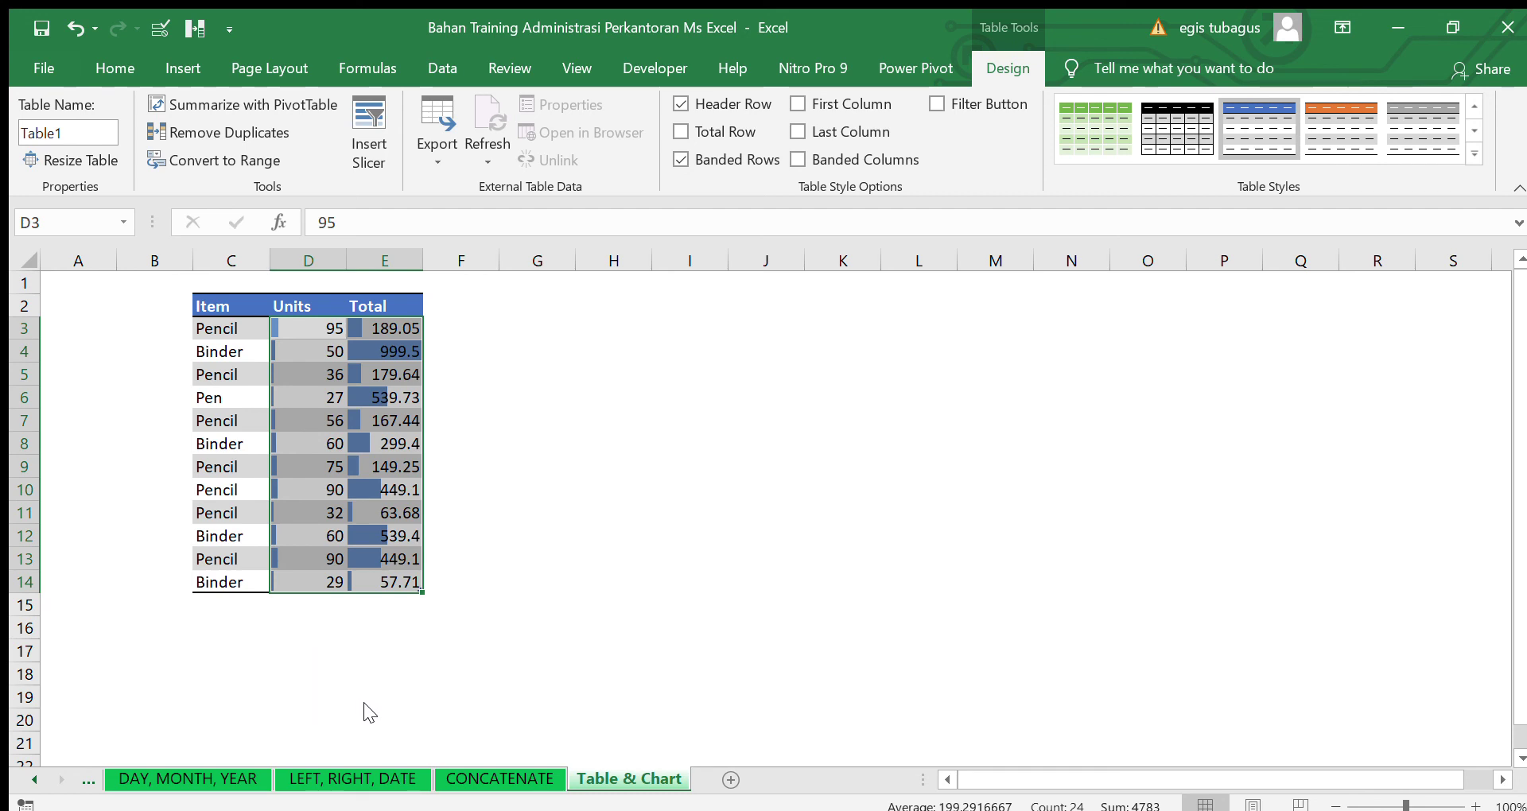
pyautogui.hotkey('alt', 'F1')
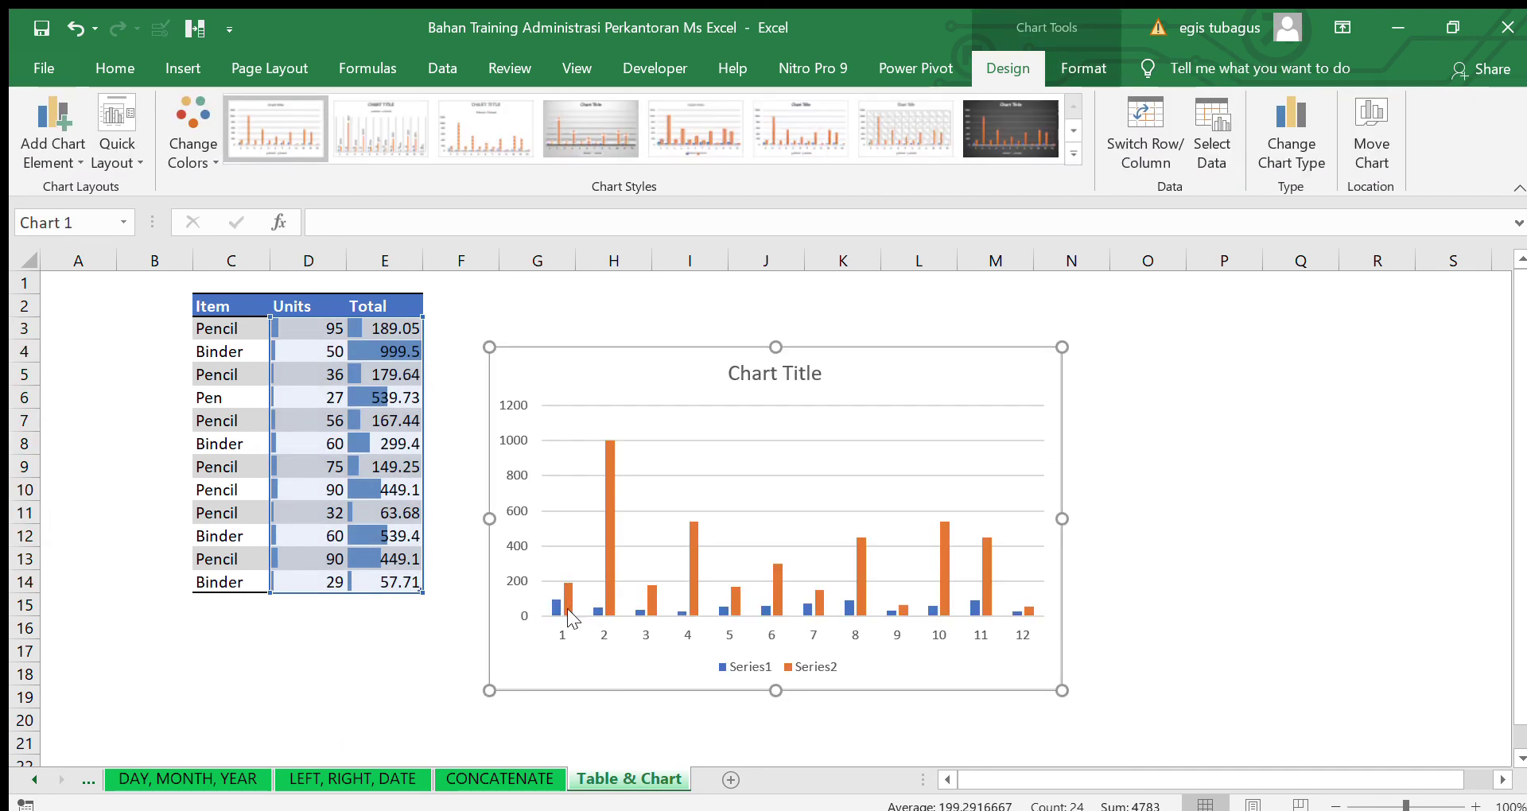
pyautogui.click(400, 627)
# Add a Sum row below the table for Units and Total, and check the Units sum formula in D15
pyautogui.click(378, 511)
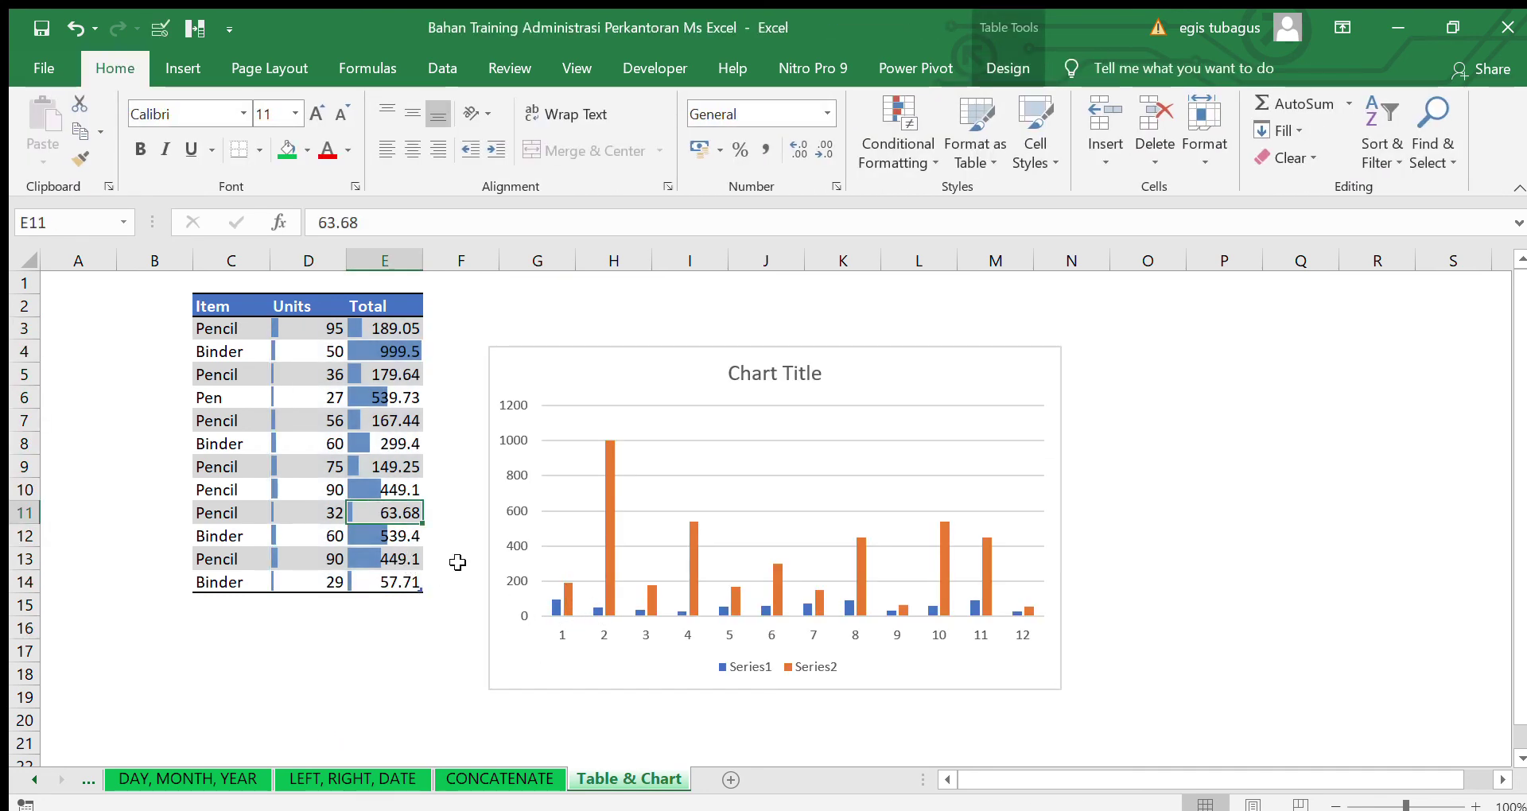
pyautogui.moveTo(199, 305); pyautogui.dragTo(374, 583)
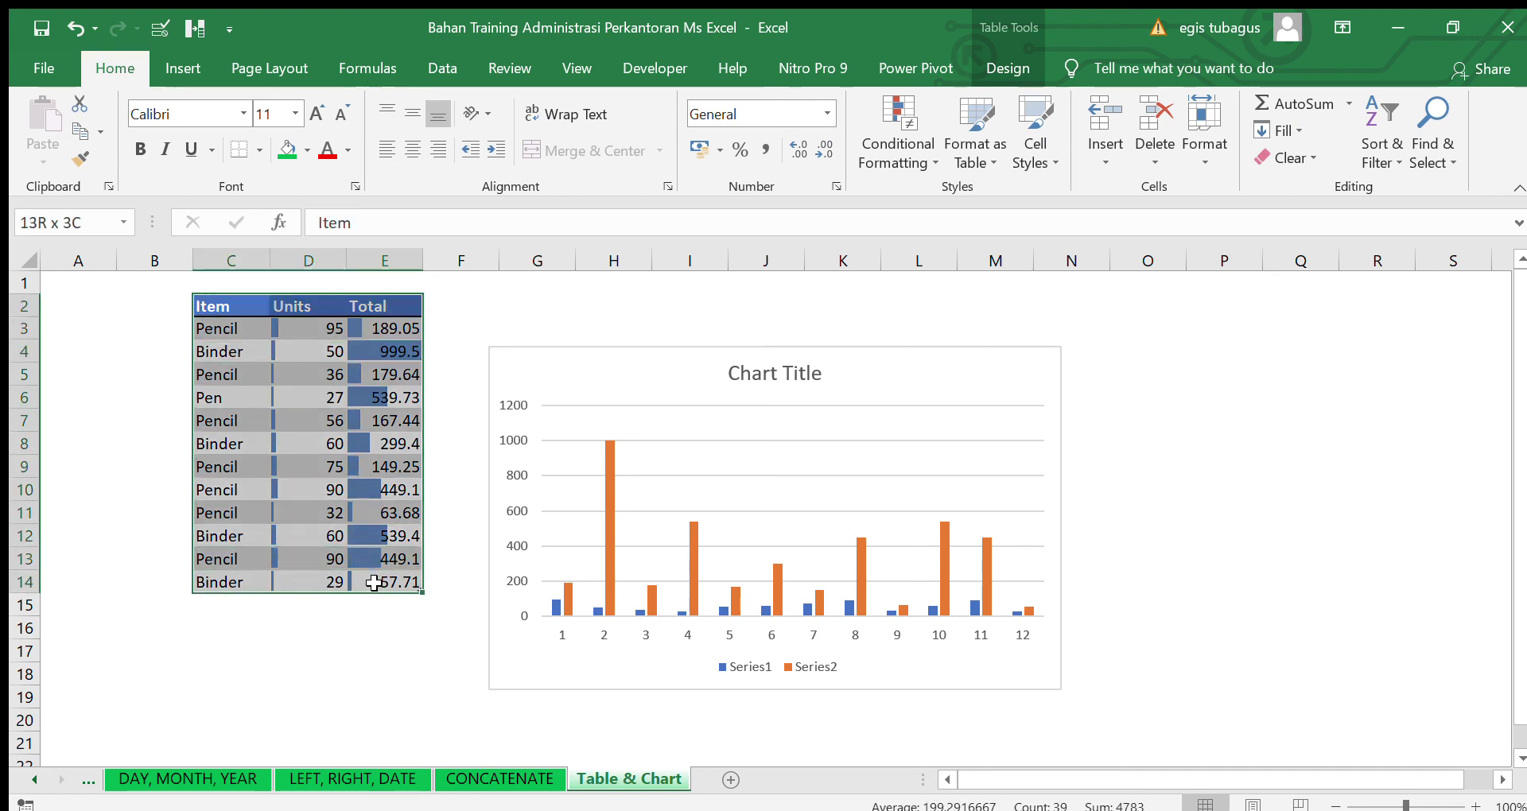
pyautogui.click(380, 629)
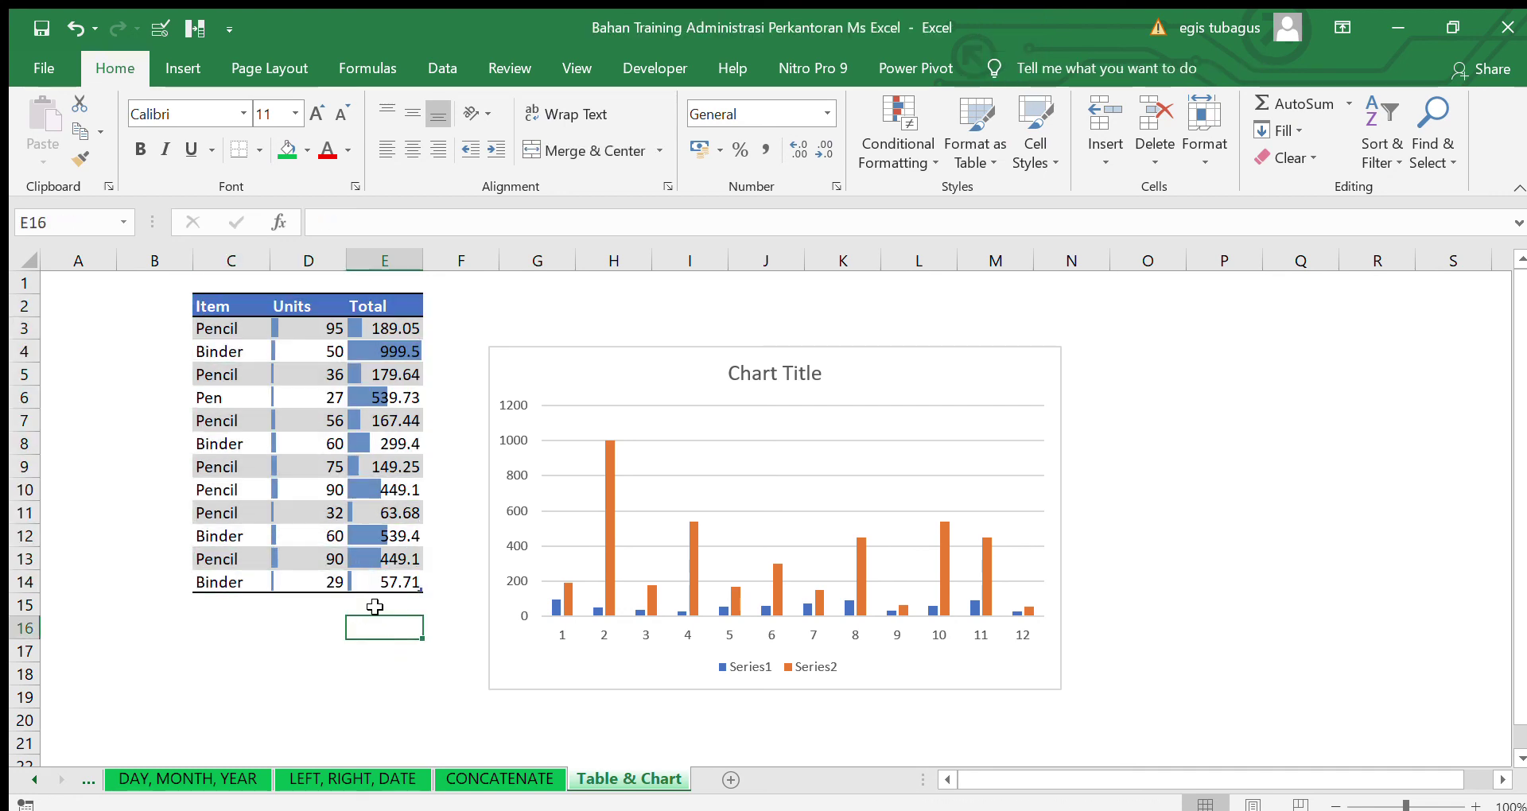
pyautogui.click(319, 522)
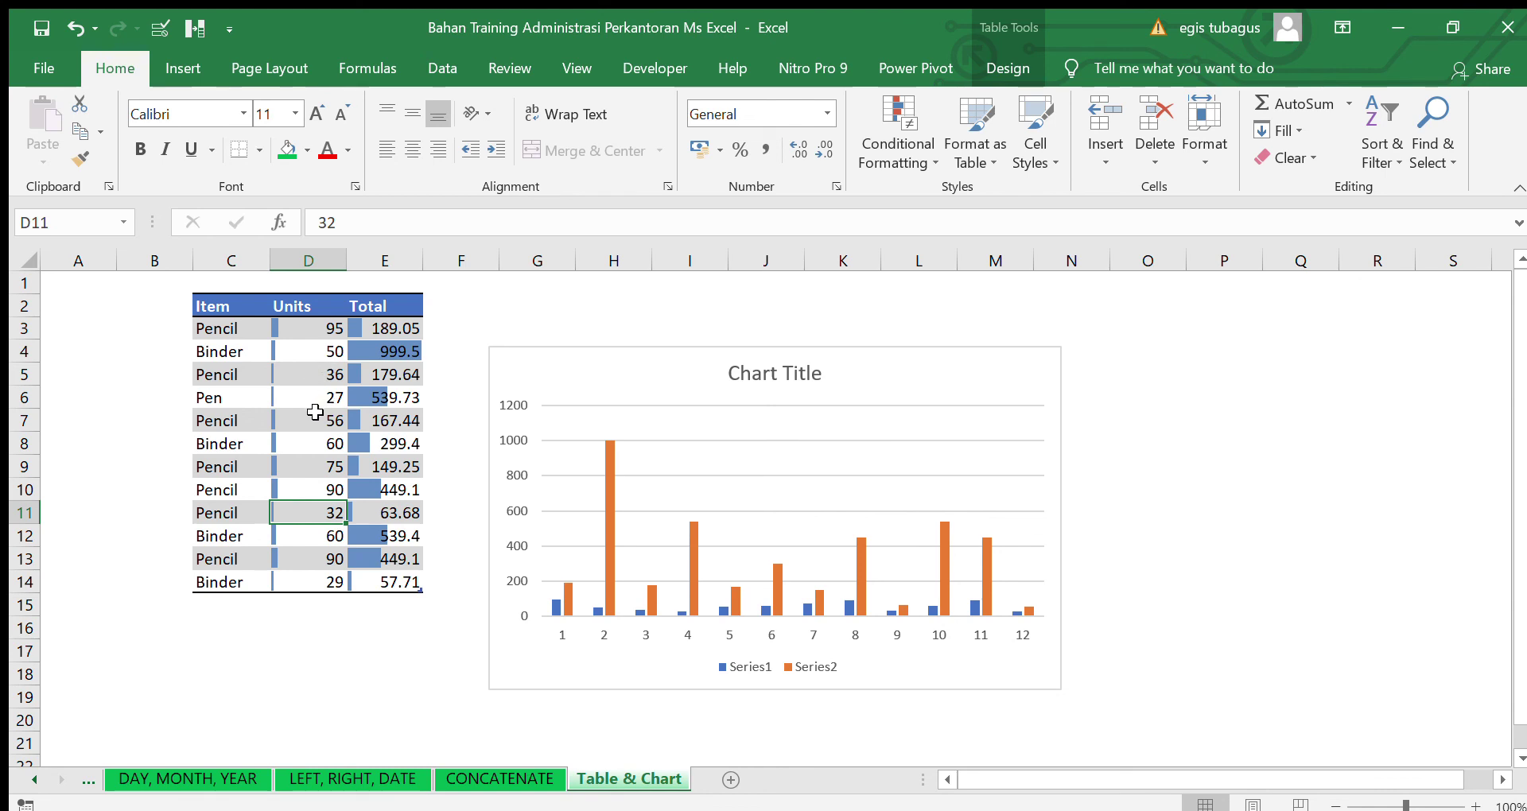
pyautogui.hotkey('ctrl', 'a')
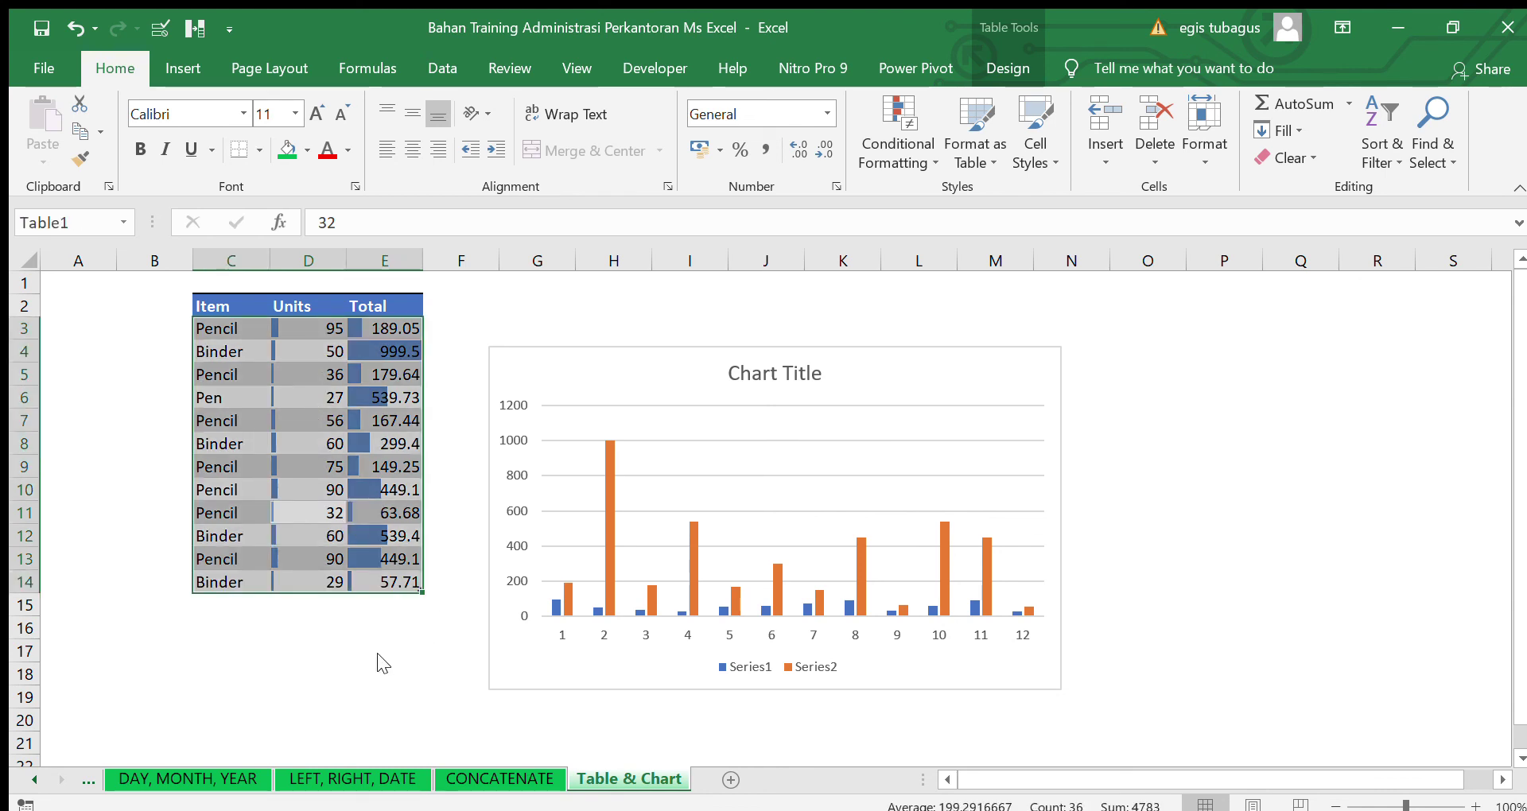
pyautogui.hotkey('ctrl', 'shift', 't')
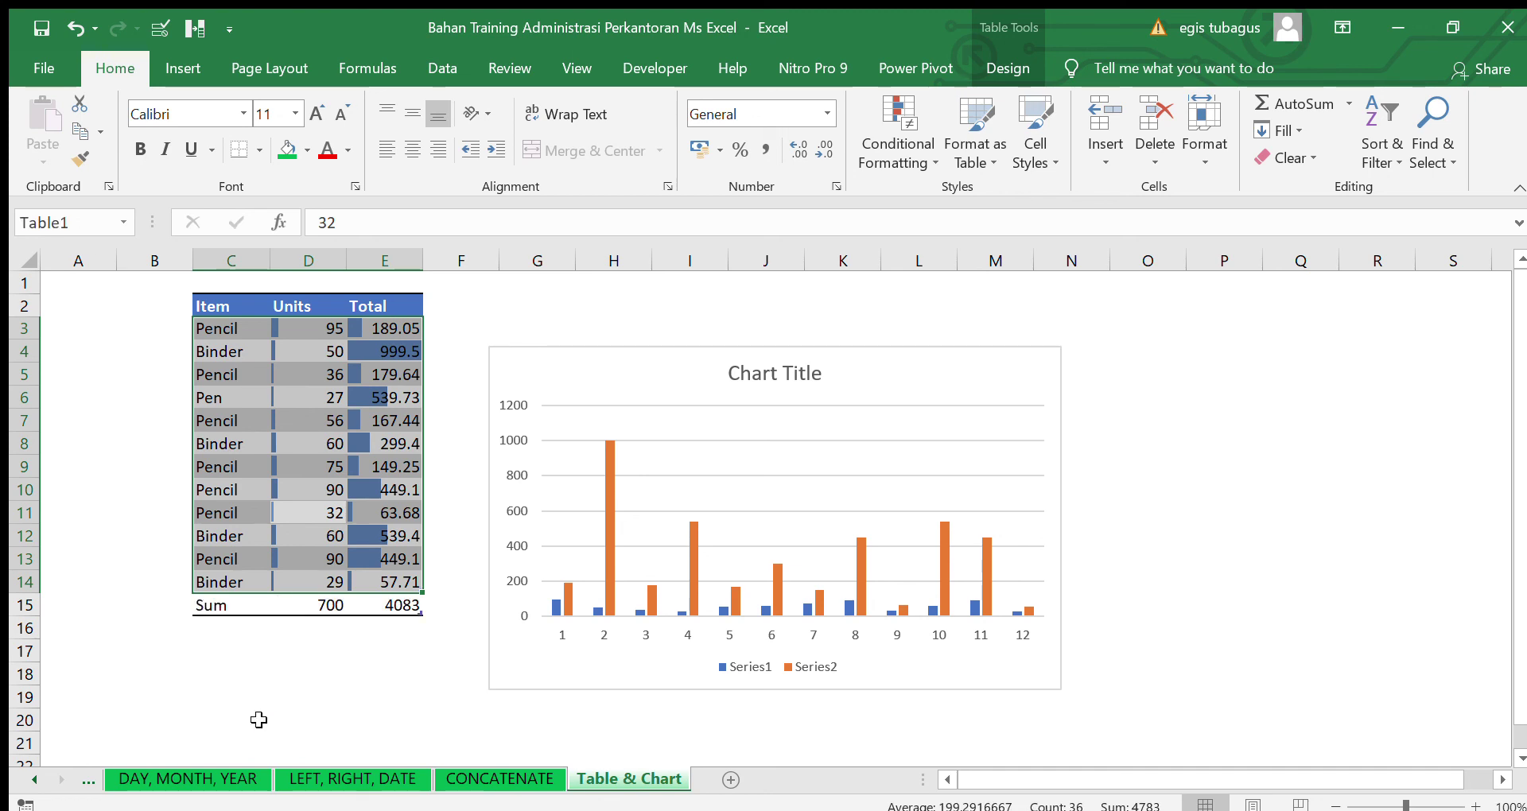
pyautogui.doubleClick(322, 606)
pyautogui.press('Escape')
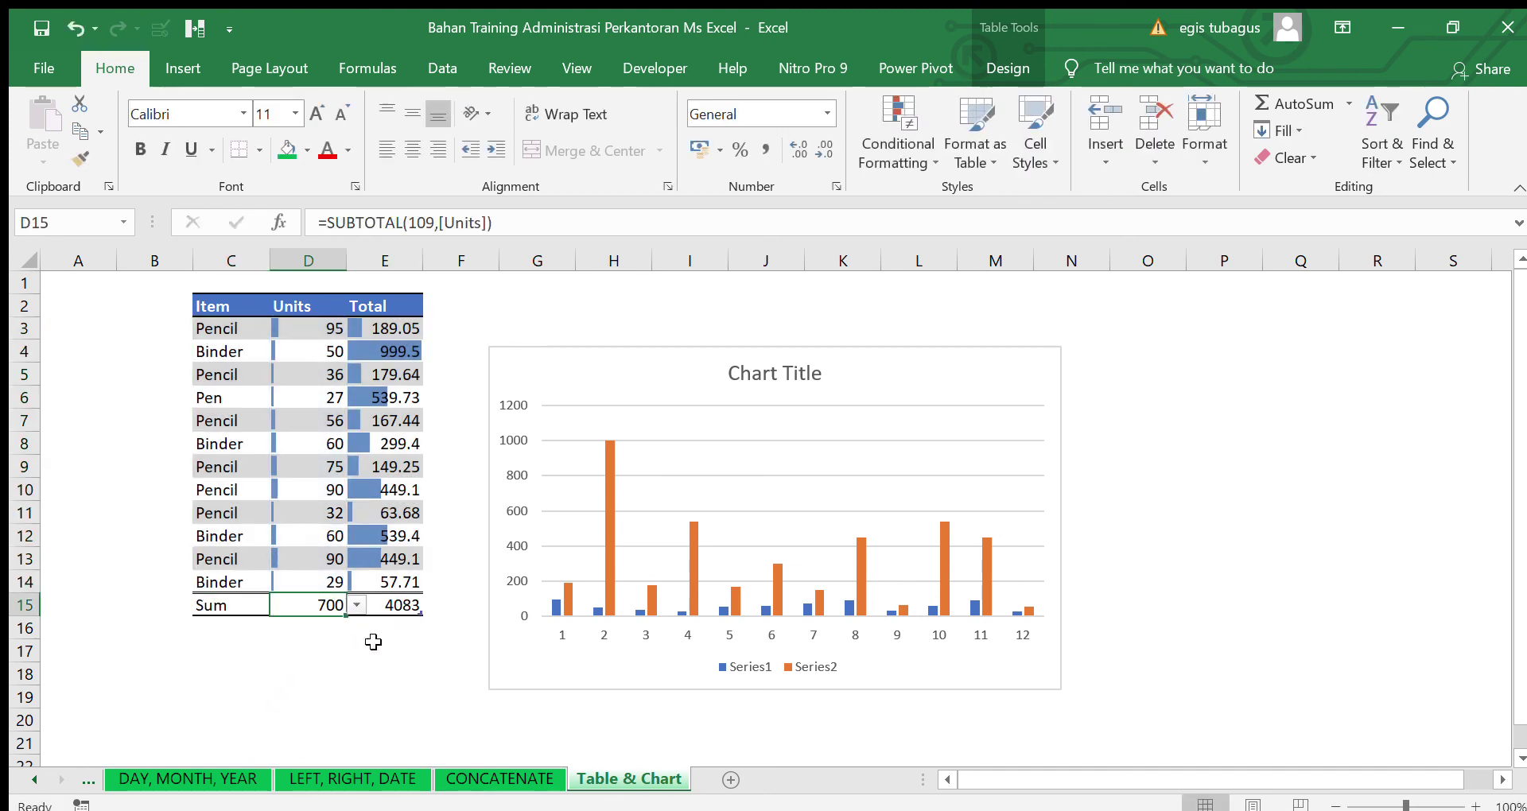
# Try Max and Min as the summary function for the Total column in total-row cell E15
pyautogui.click(420, 613)
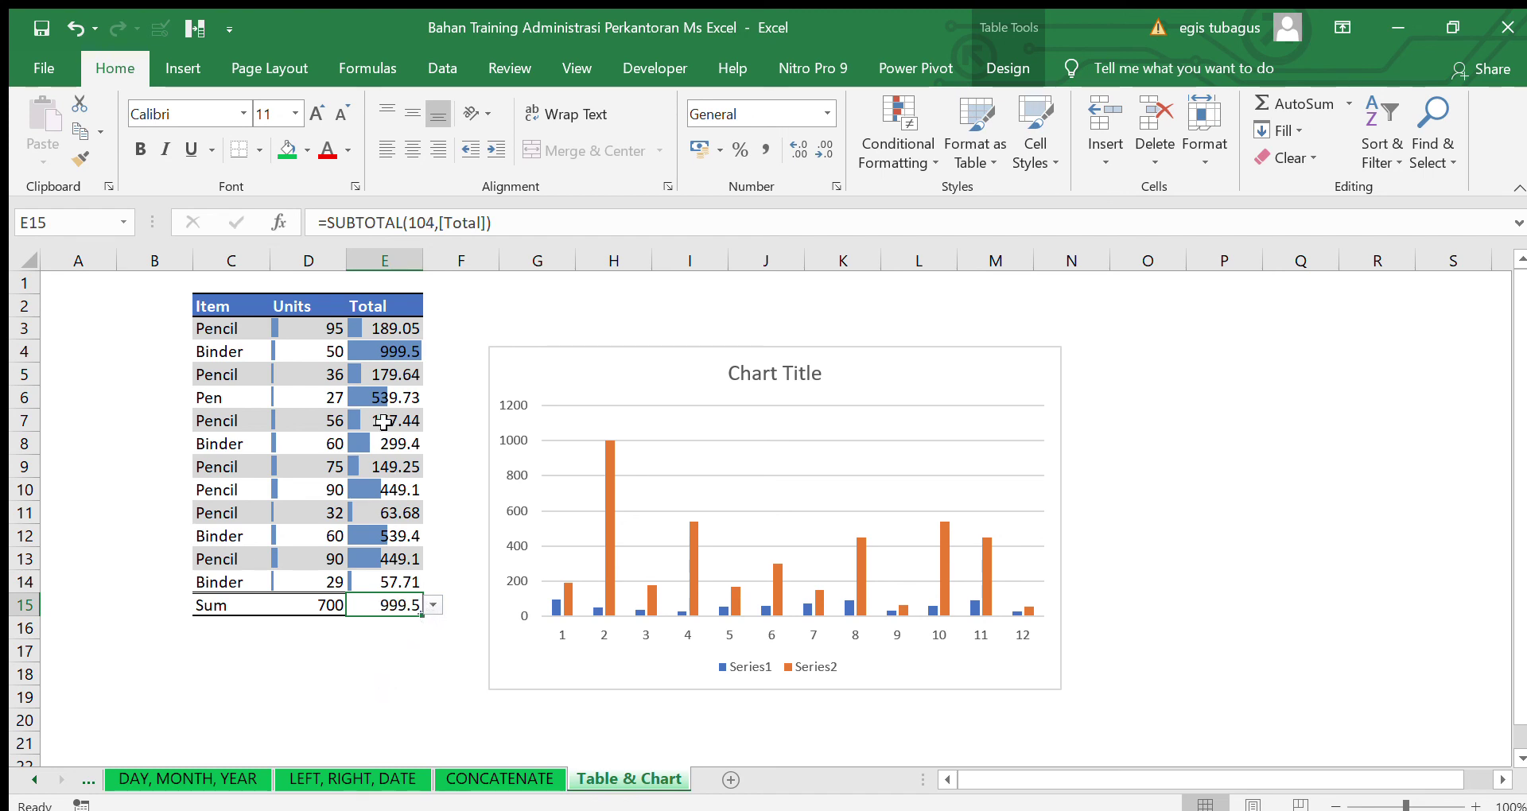
pyautogui.click(388, 352)
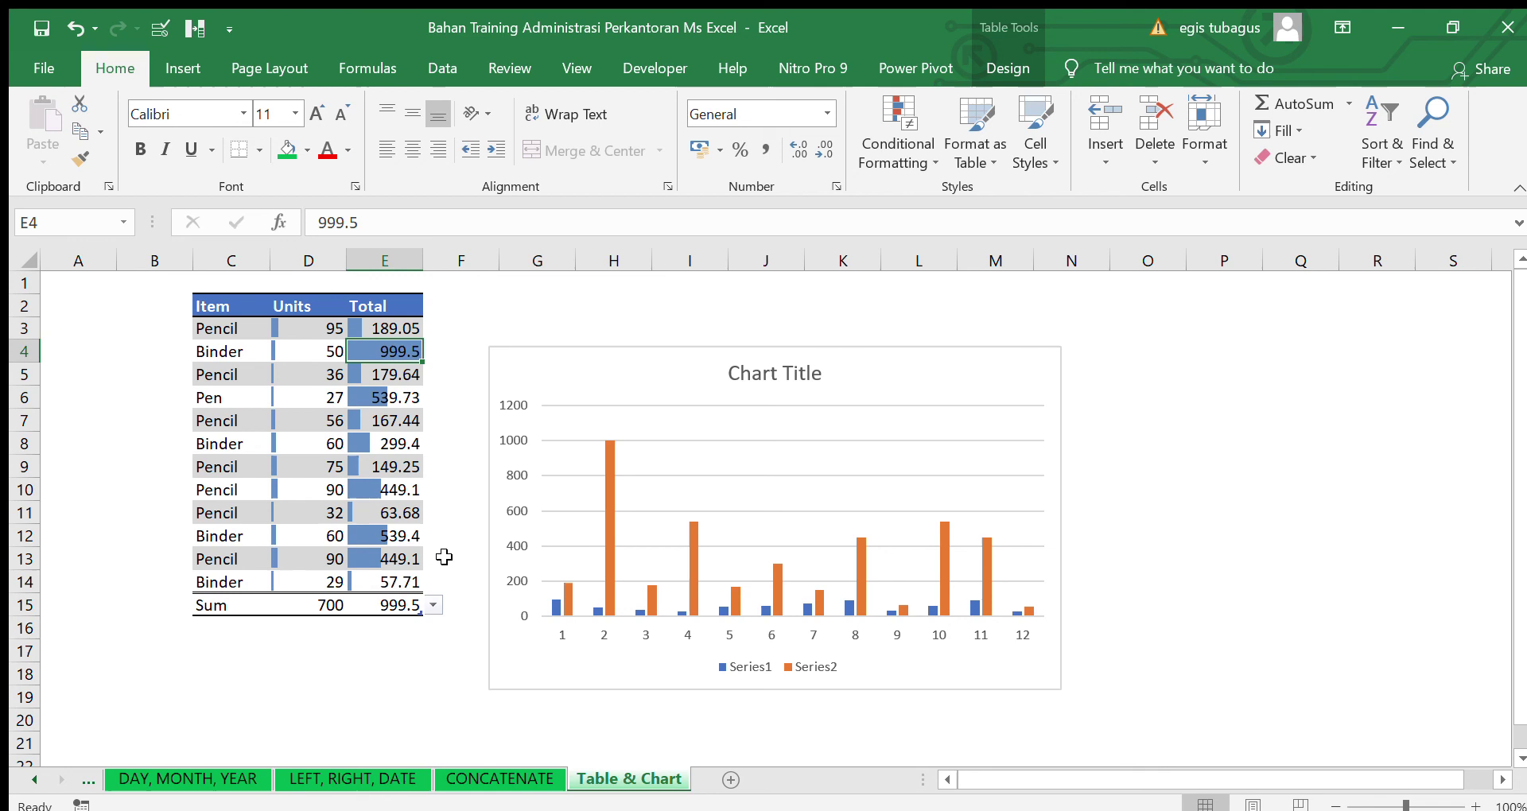
pyautogui.click(437, 603)
pyautogui.click(419, 610)
pyautogui.click(433, 605)
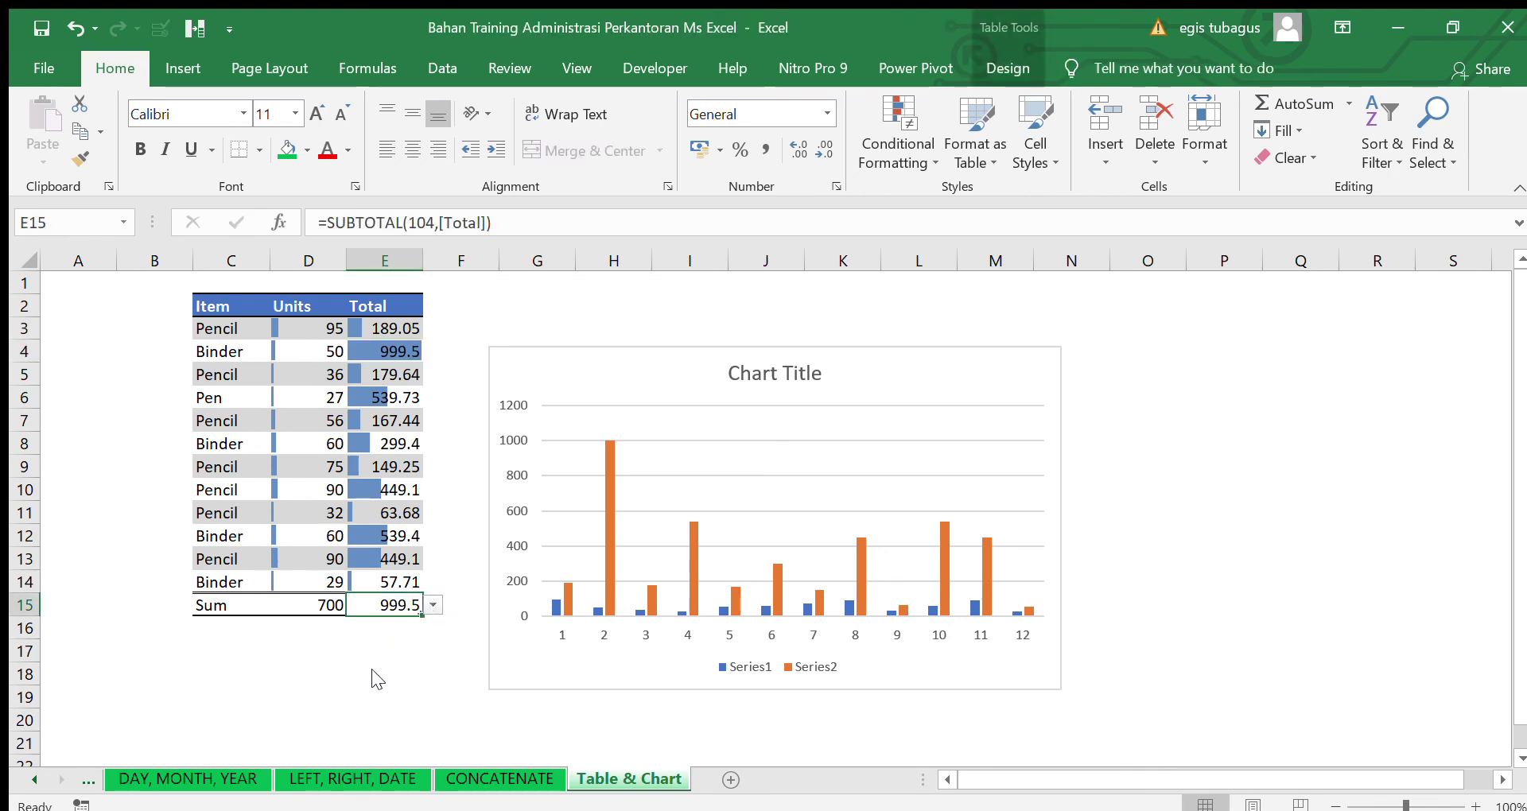
pyautogui.click(379, 695)
pyautogui.click(398, 580)
# Set the summary function of the Total column in total-row cell E15 to Average
pyautogui.click(429, 609)
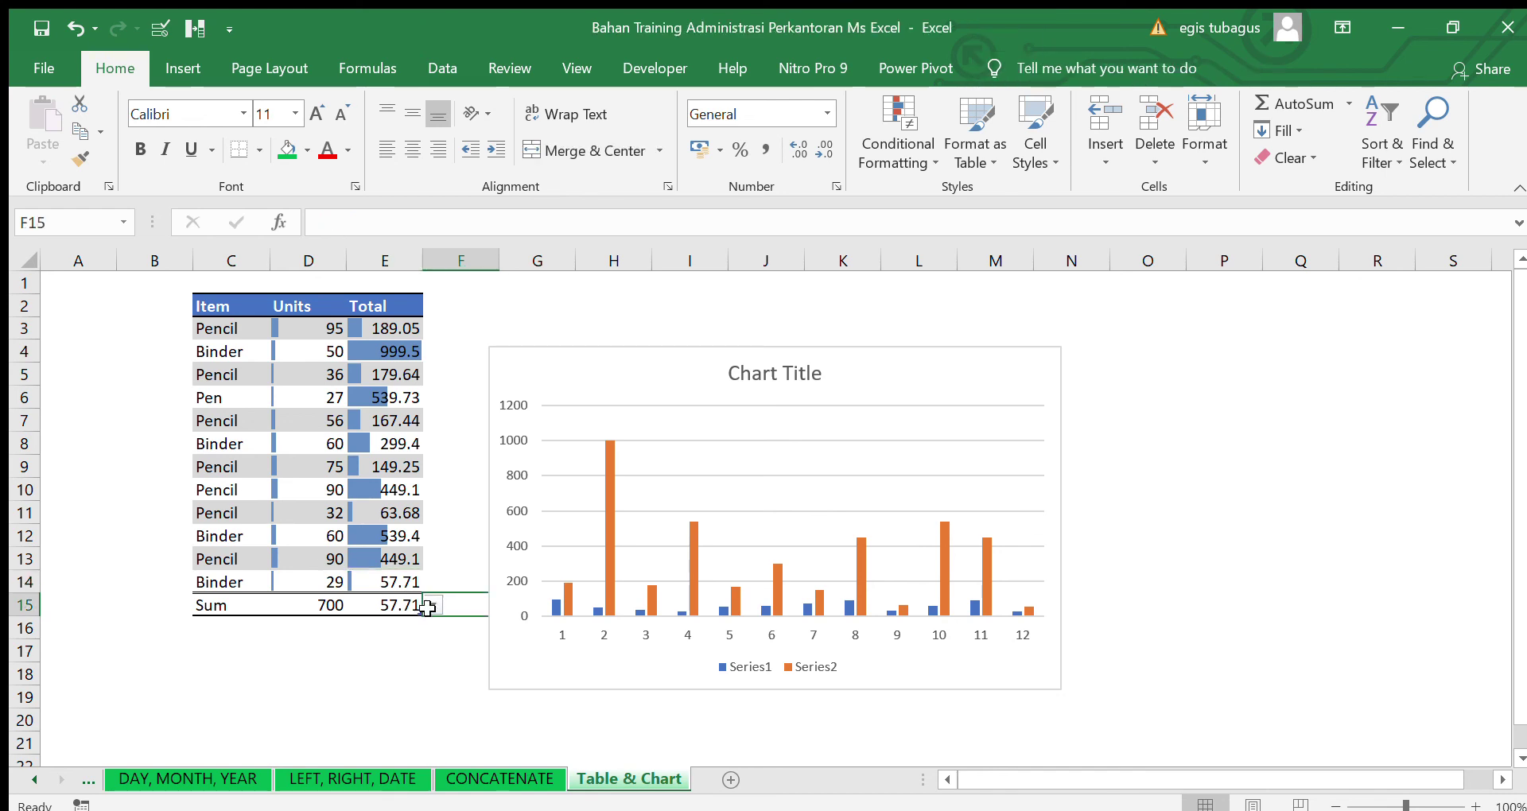
pyautogui.click(398, 606)
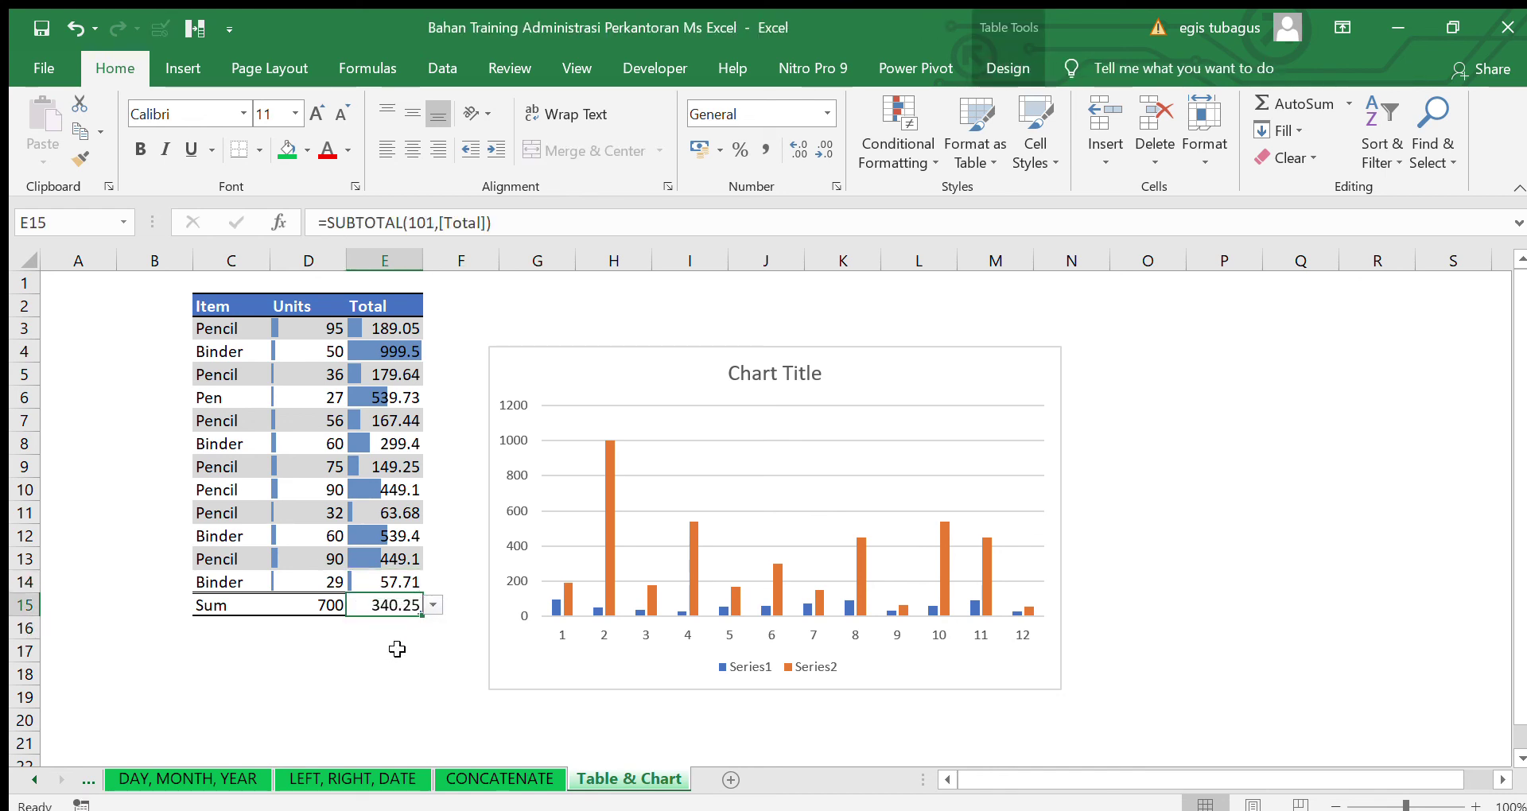
pyautogui.click(390, 676)
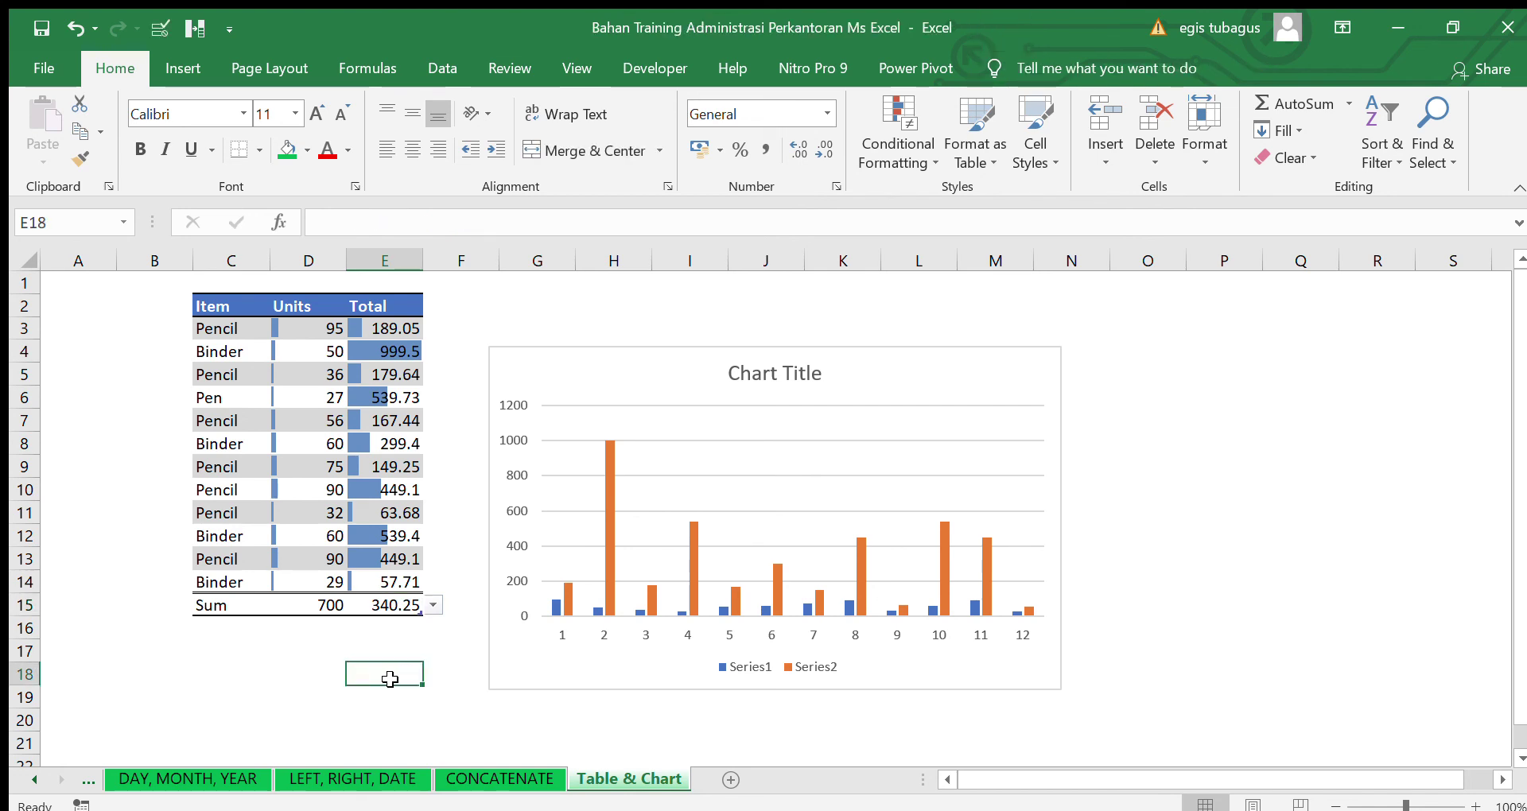